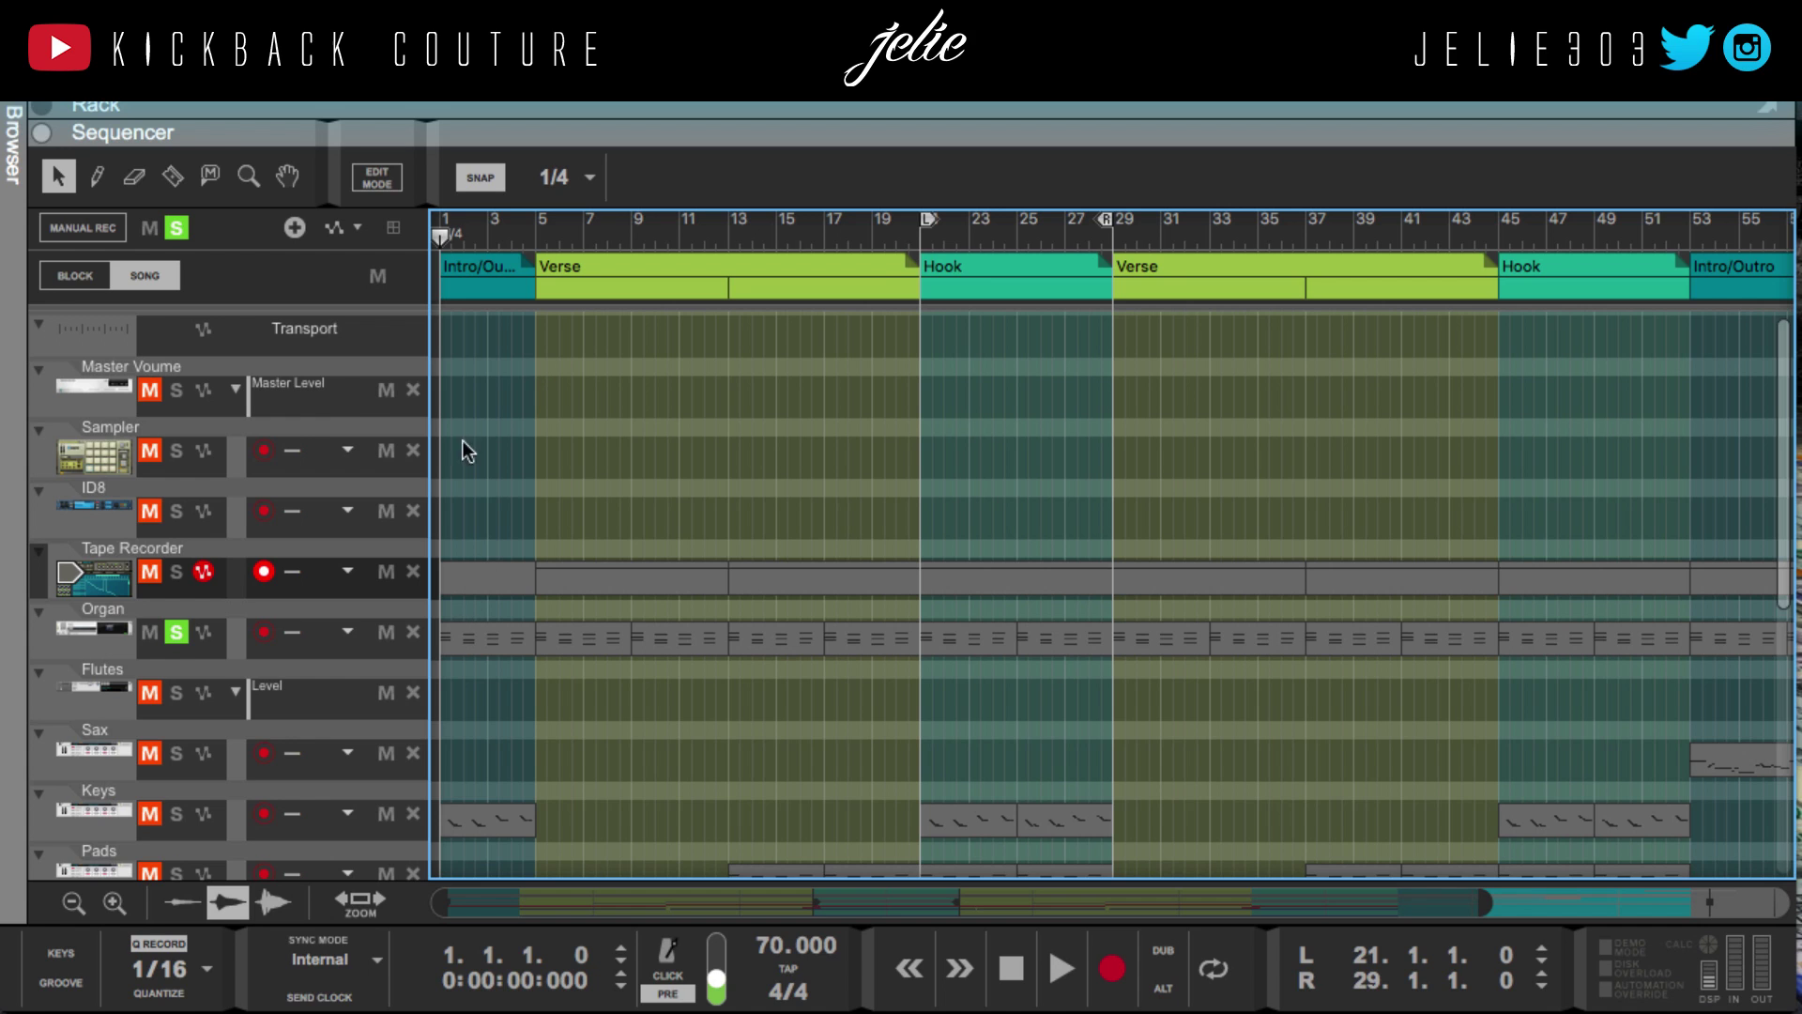
# Play the song and inspect the Organ track's DB-33 instrument in the rack, then return to the sequencer
pyautogui.press('space')
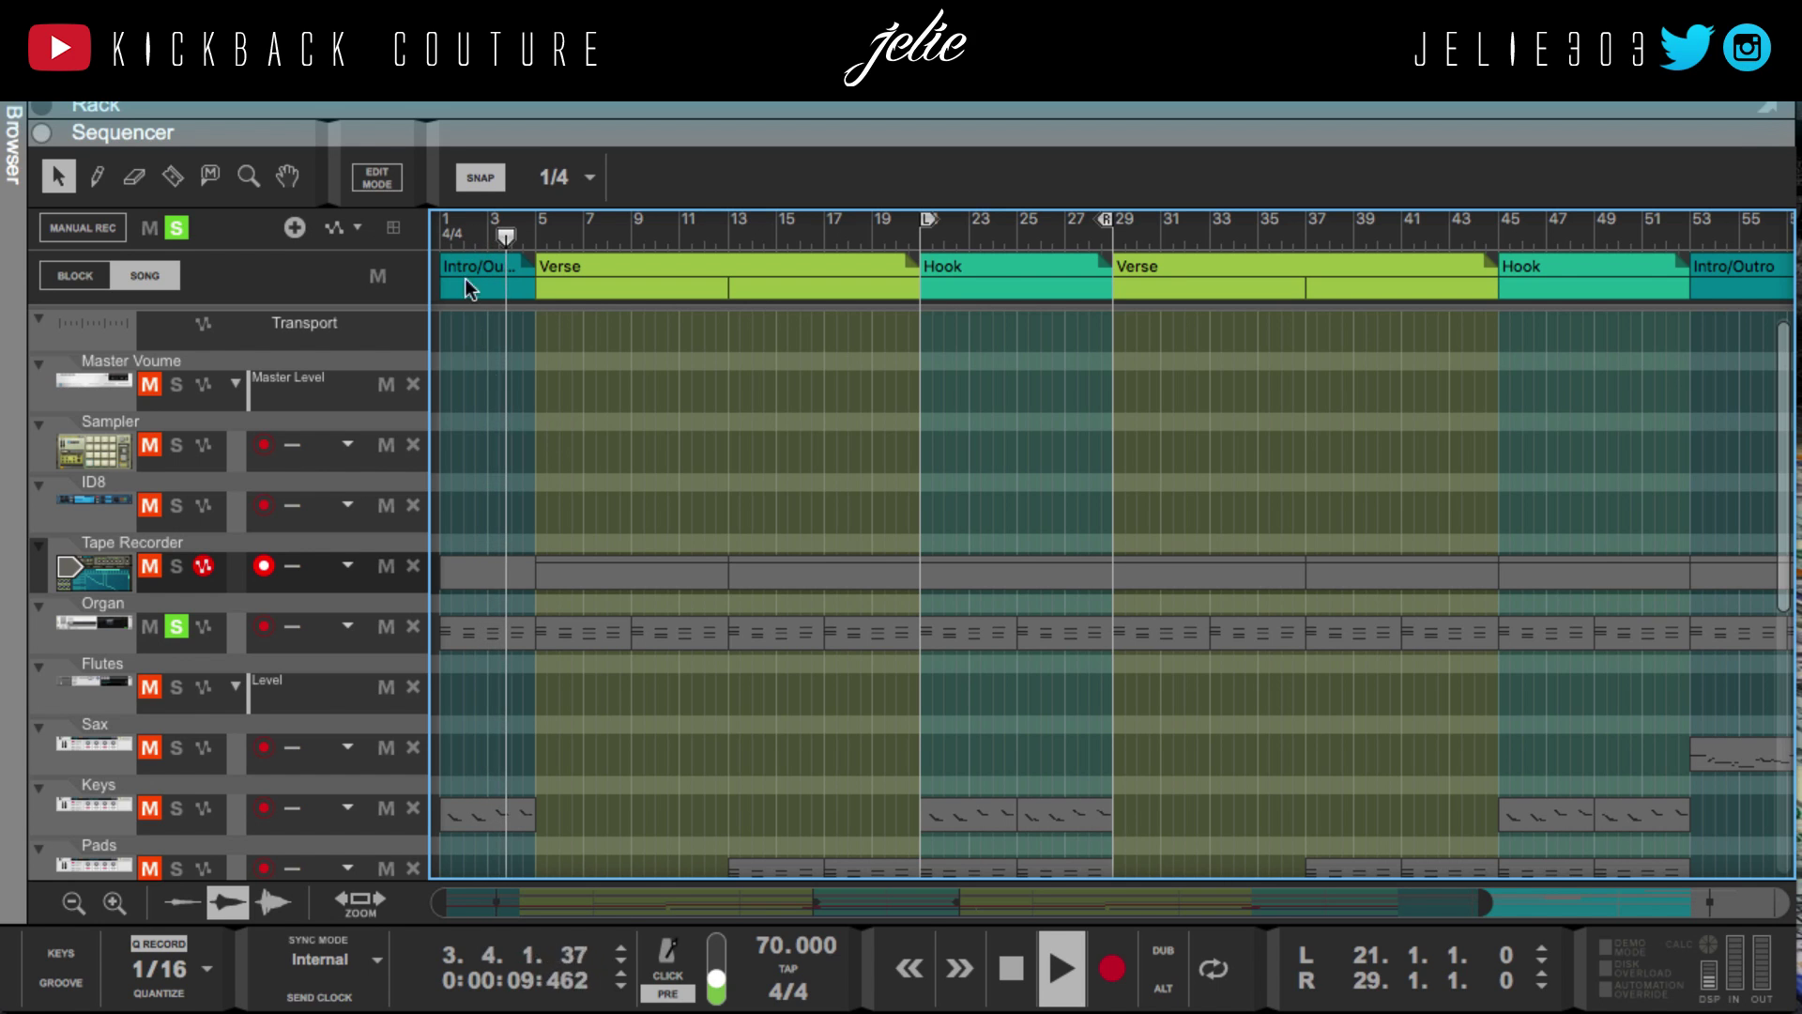
pyautogui.press('F6')
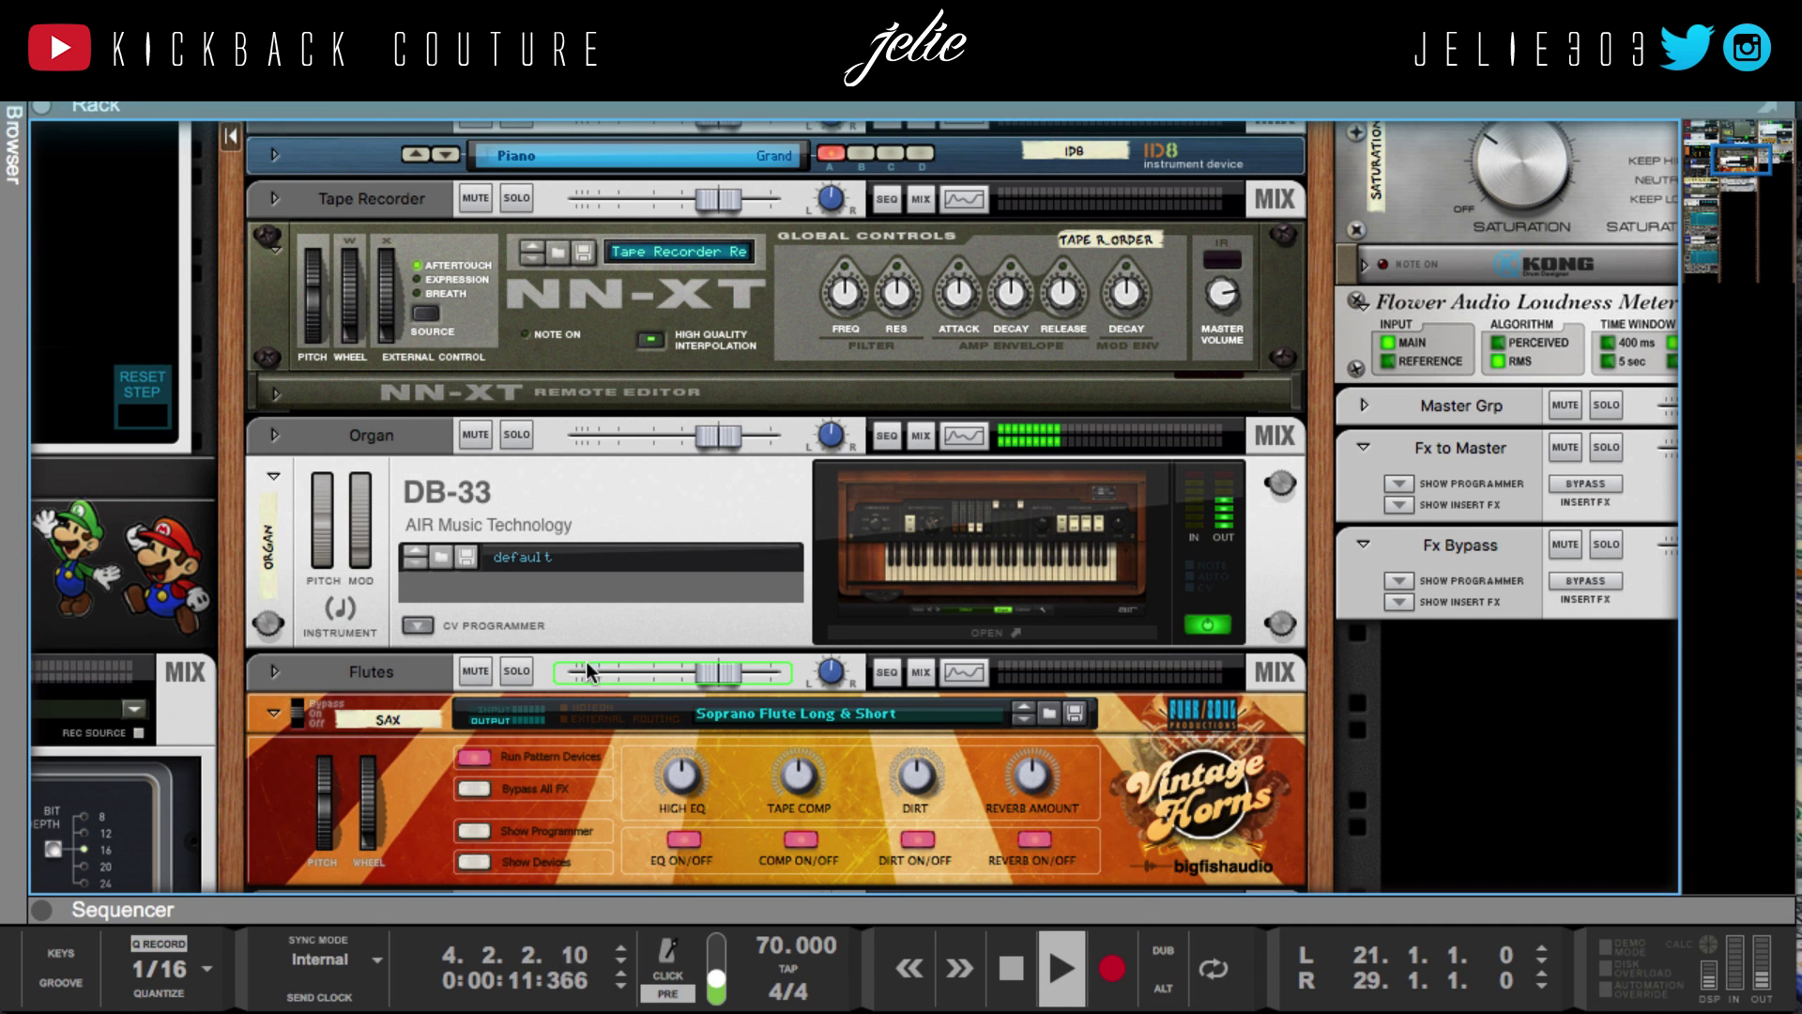
pyautogui.click(957, 629)
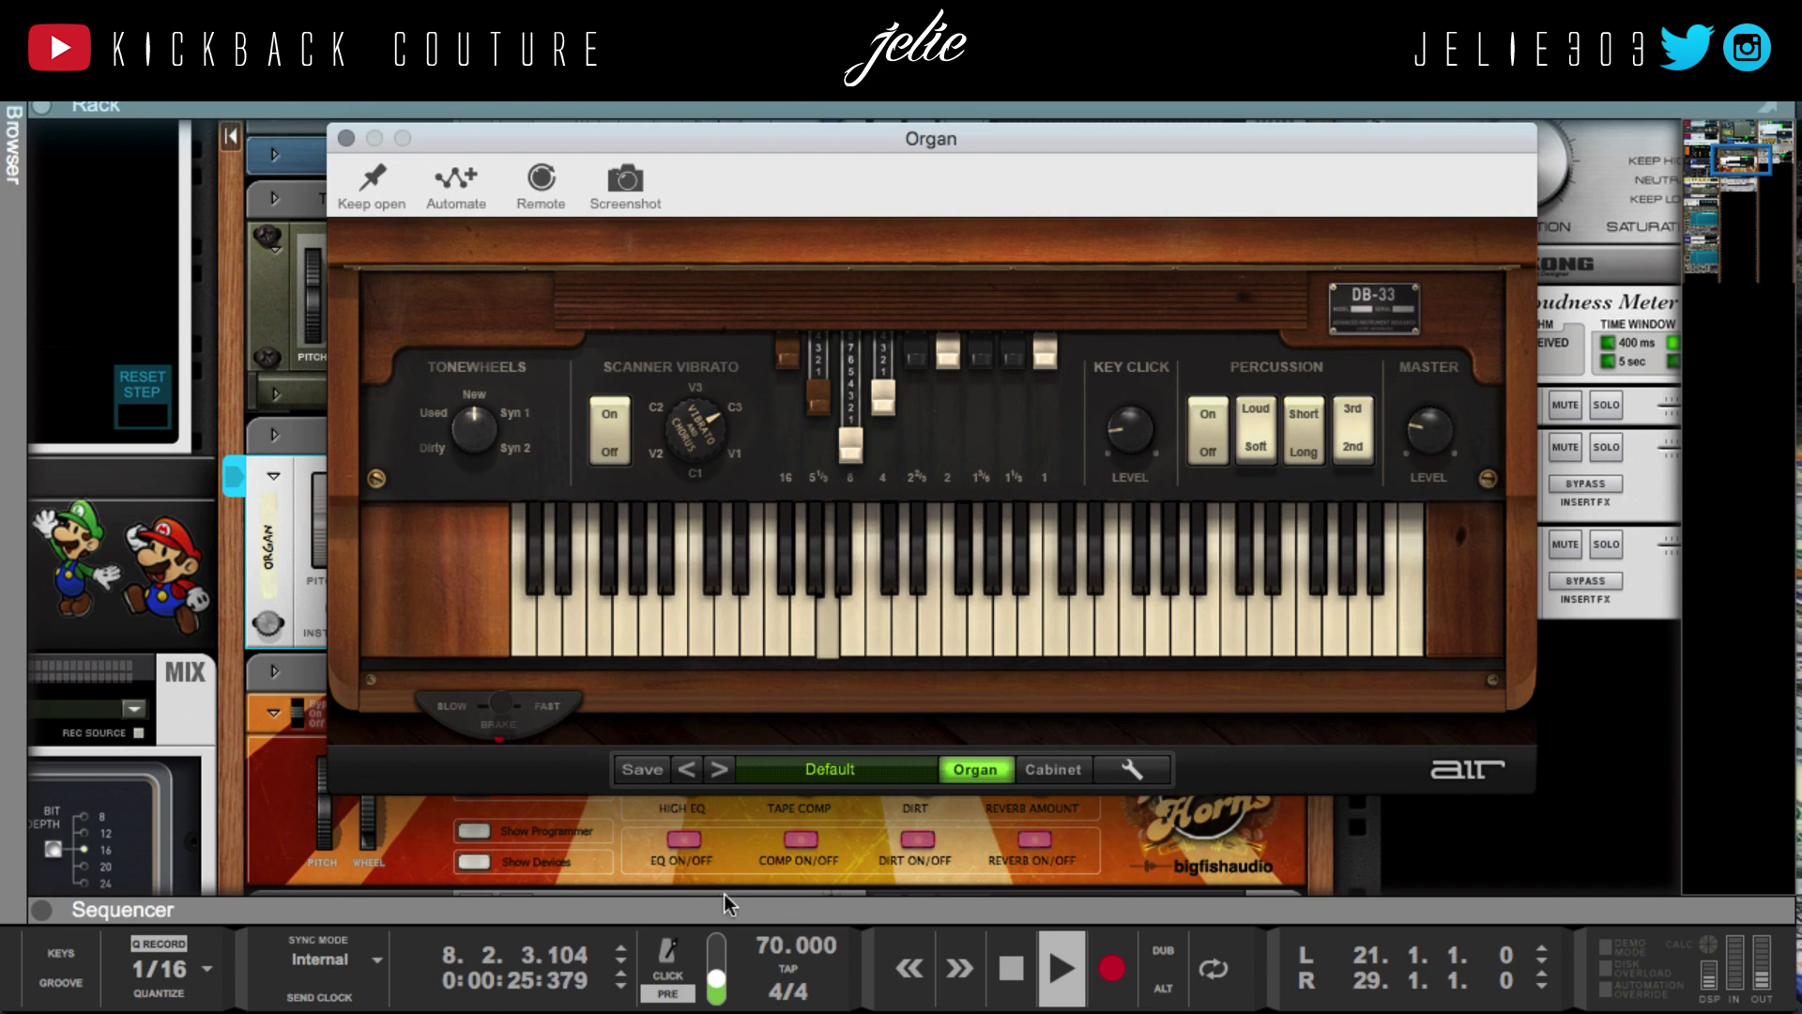
pyautogui.click(347, 138)
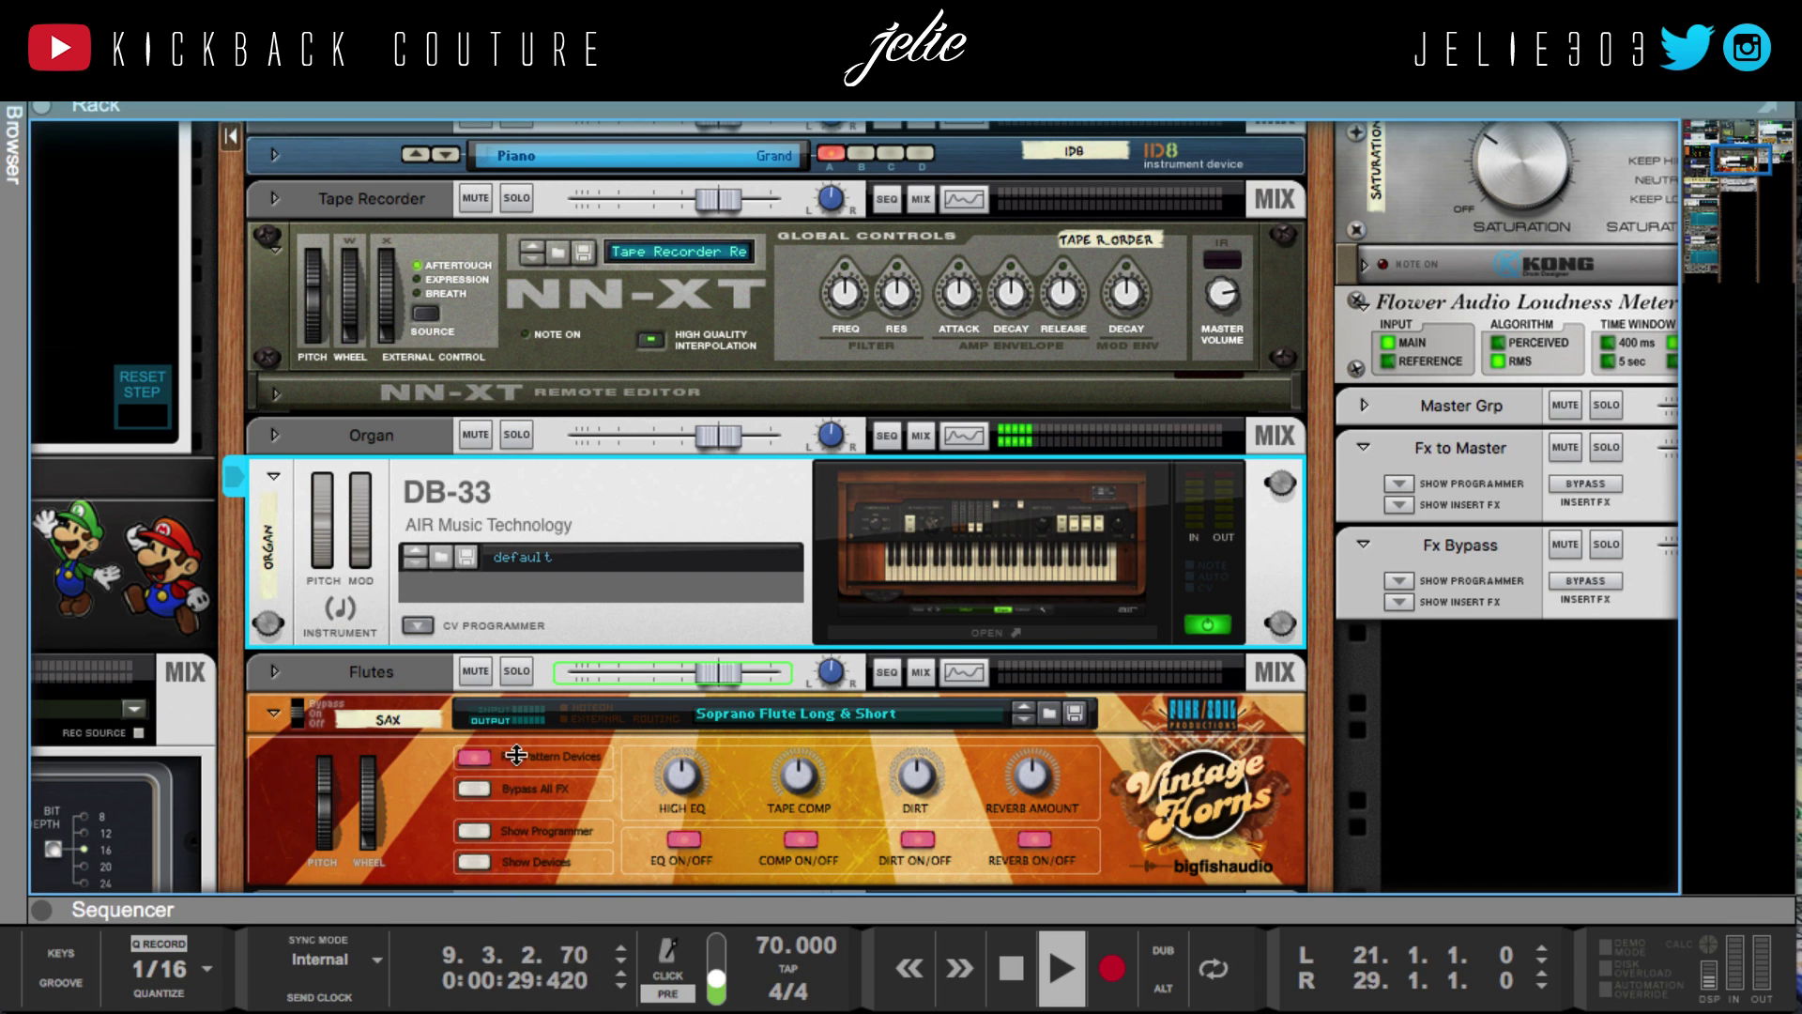
pyautogui.moveTo(522, 903); pyautogui.dragTo(522, 137)
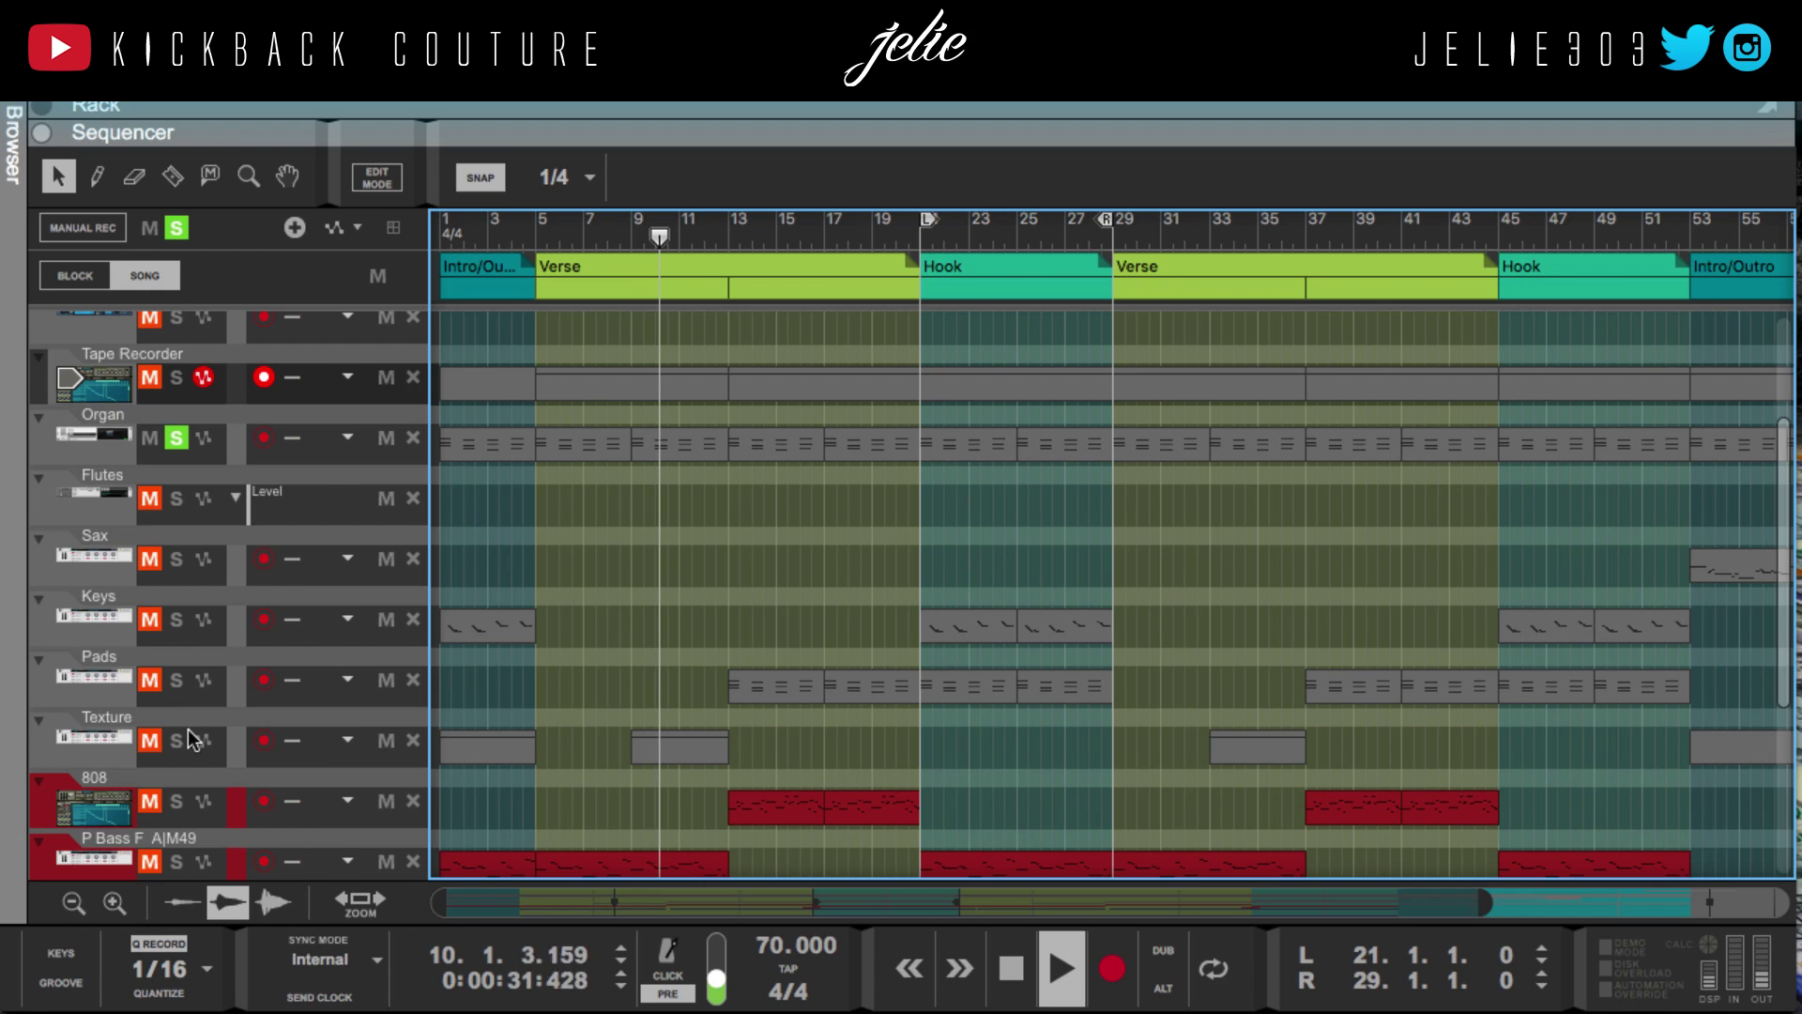
# Add the P Bass track to the soloed Organ and replay the song from bar 1
pyautogui.click(176, 861)
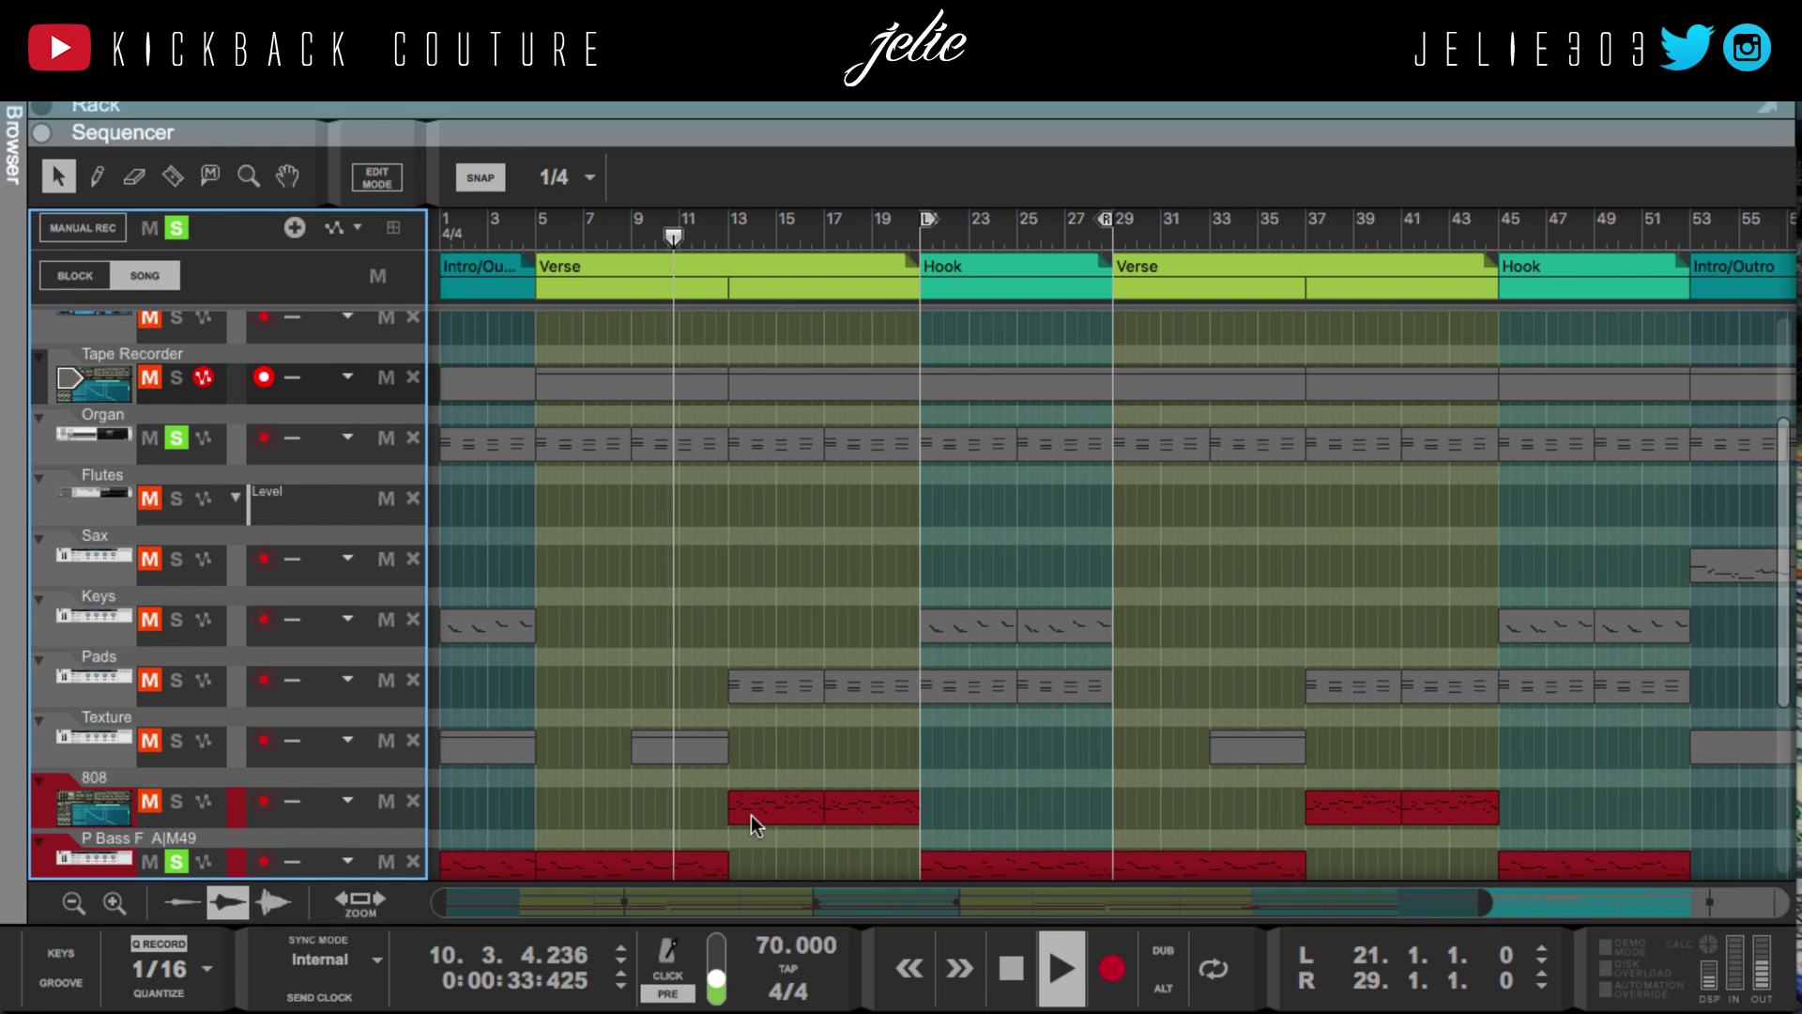
pyautogui.press('Home')
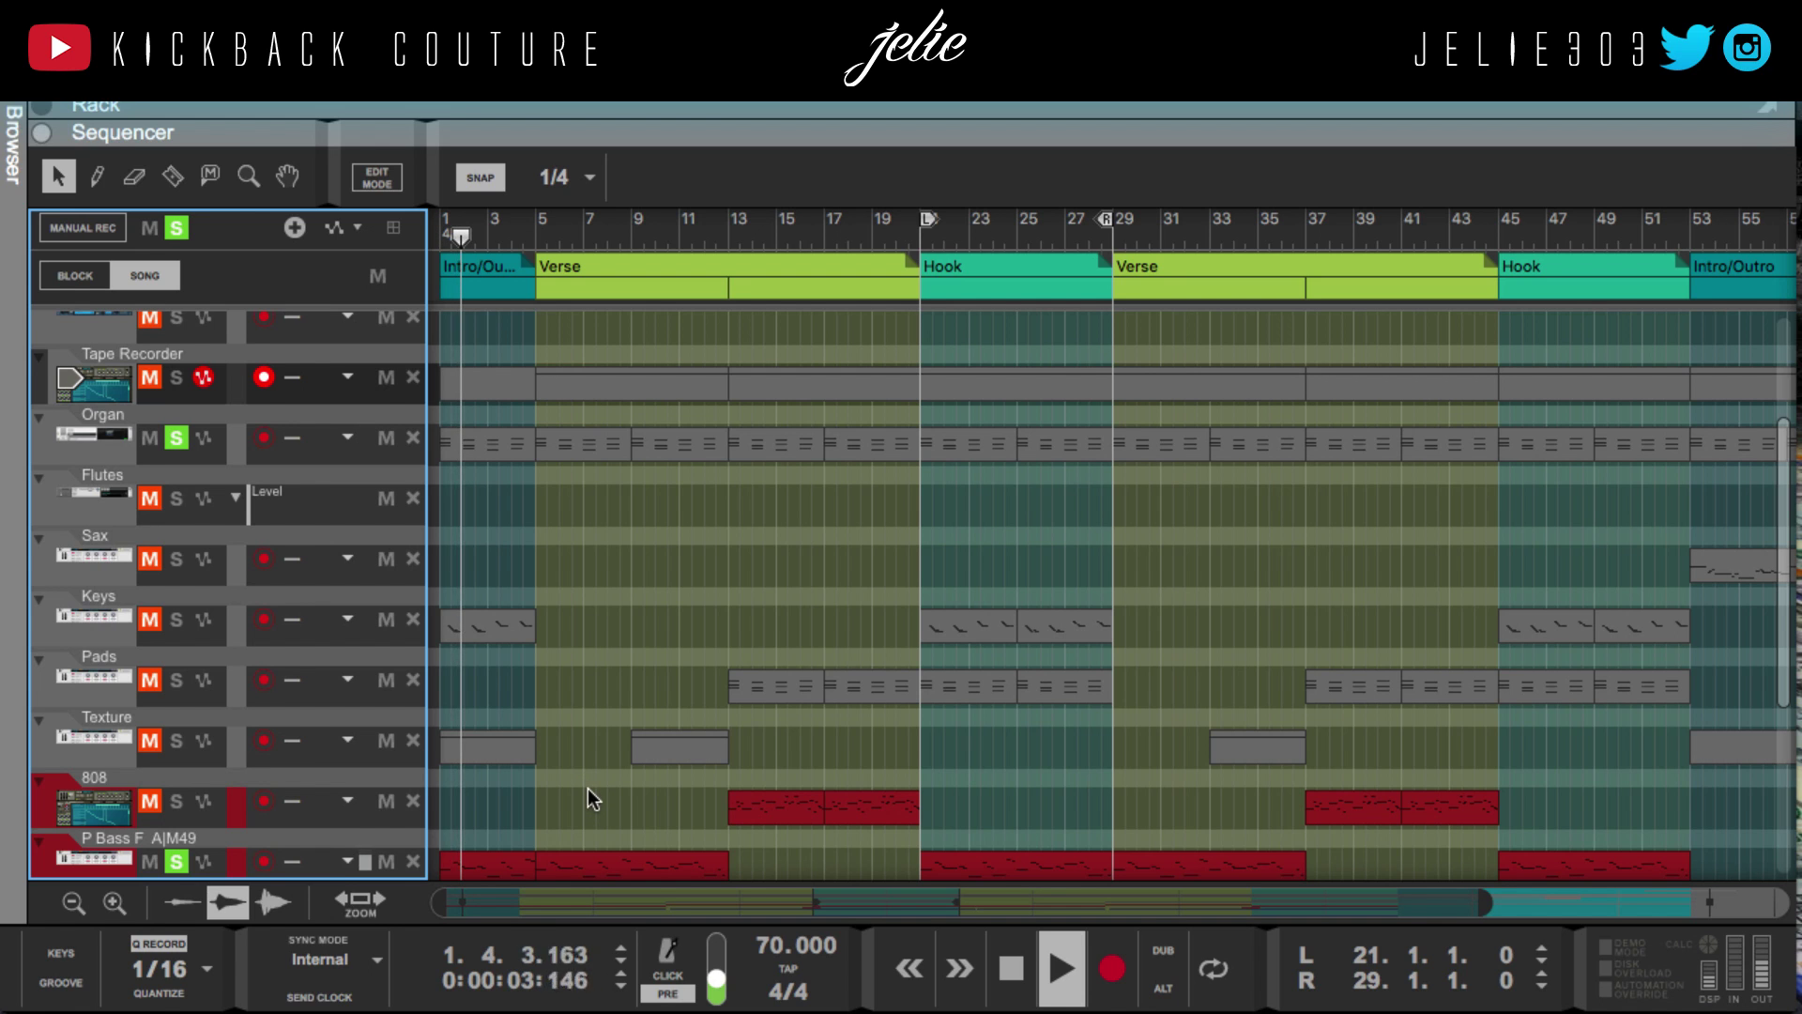
pyautogui.scroll(-1, 587, 786)
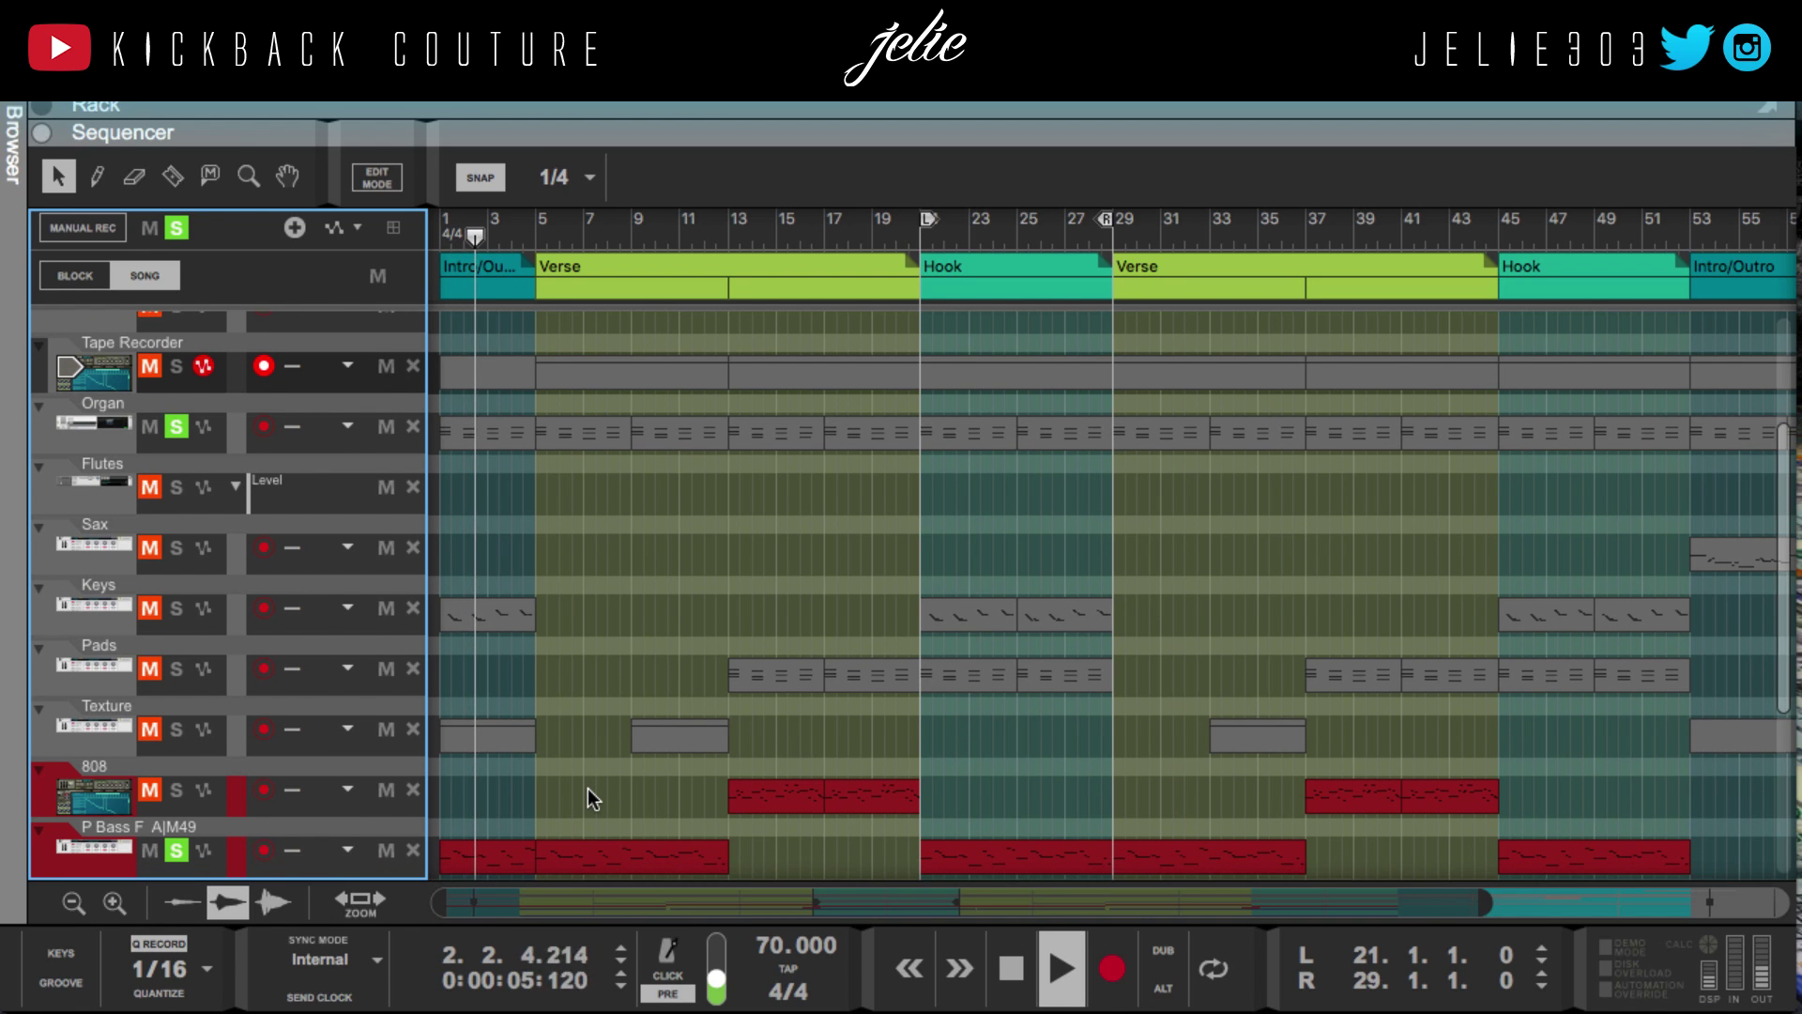
pyautogui.scroll(-3, 587, 786)
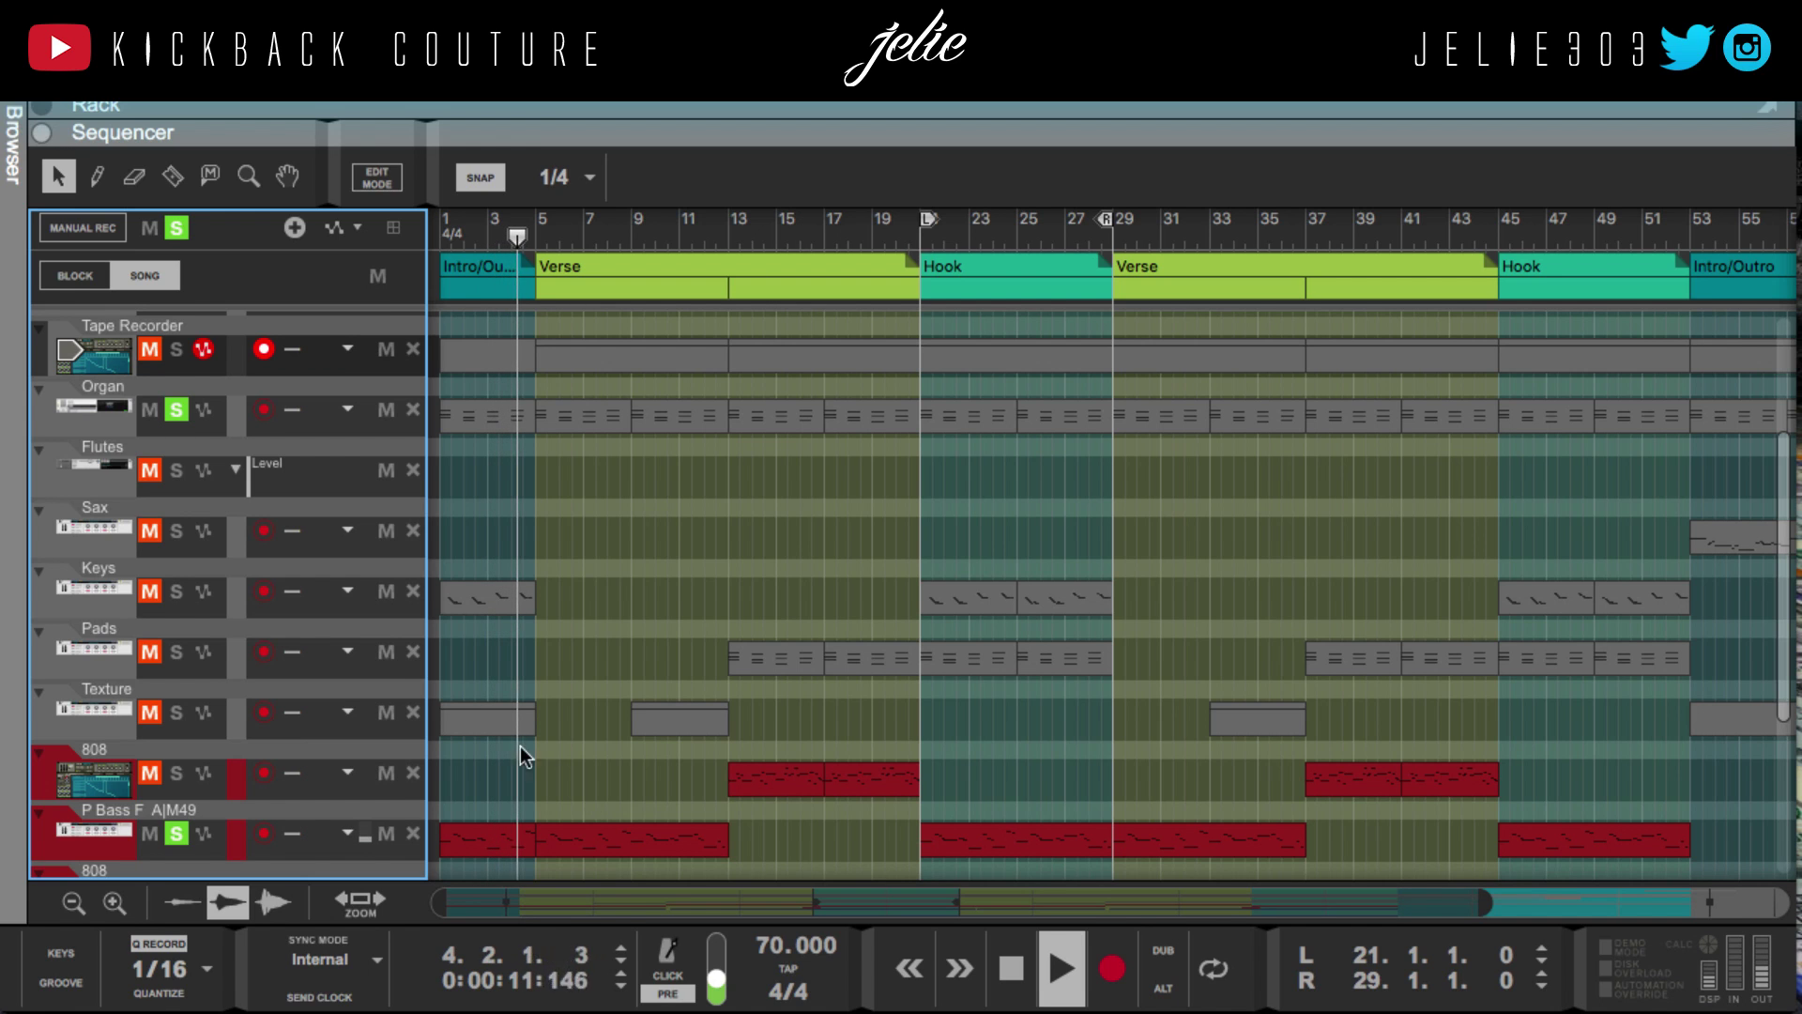
# Set the loop range to the Texture track's intro clip, bars 1 to 5, and turn looping on
pyautogui.rightClick(492, 708)
pyautogui.click(582, 638)
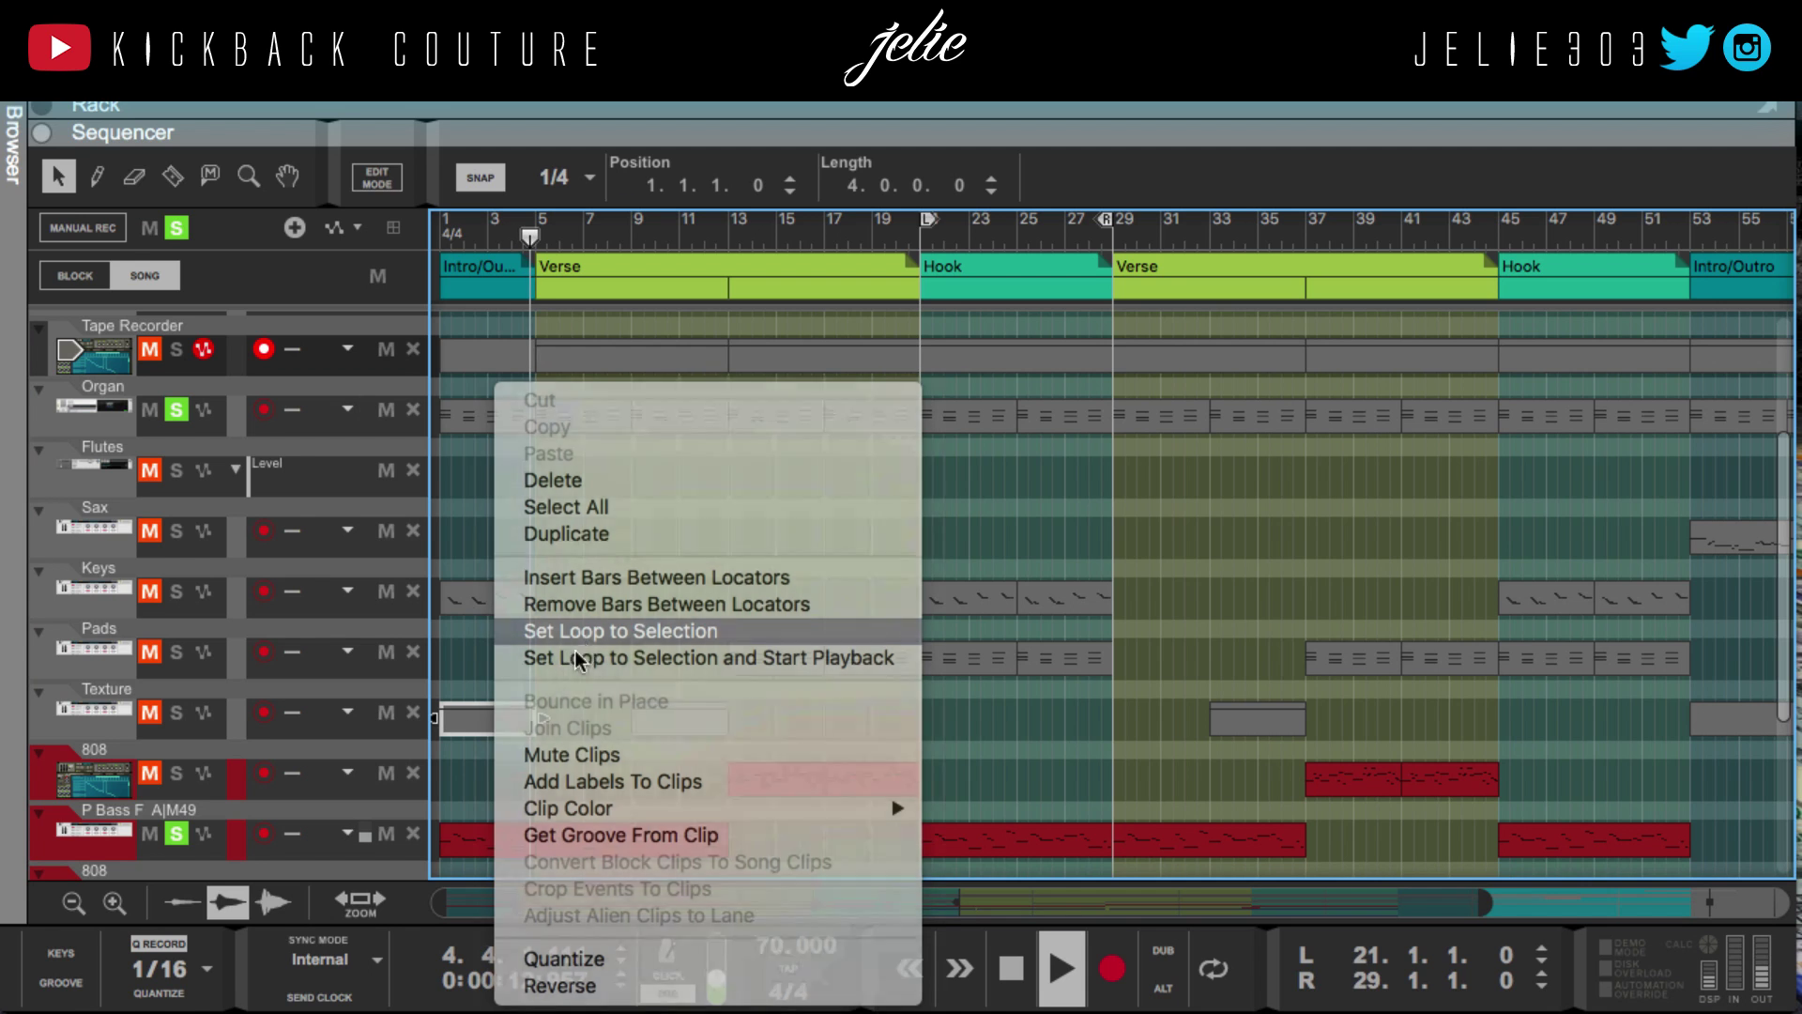
pyautogui.click(1213, 968)
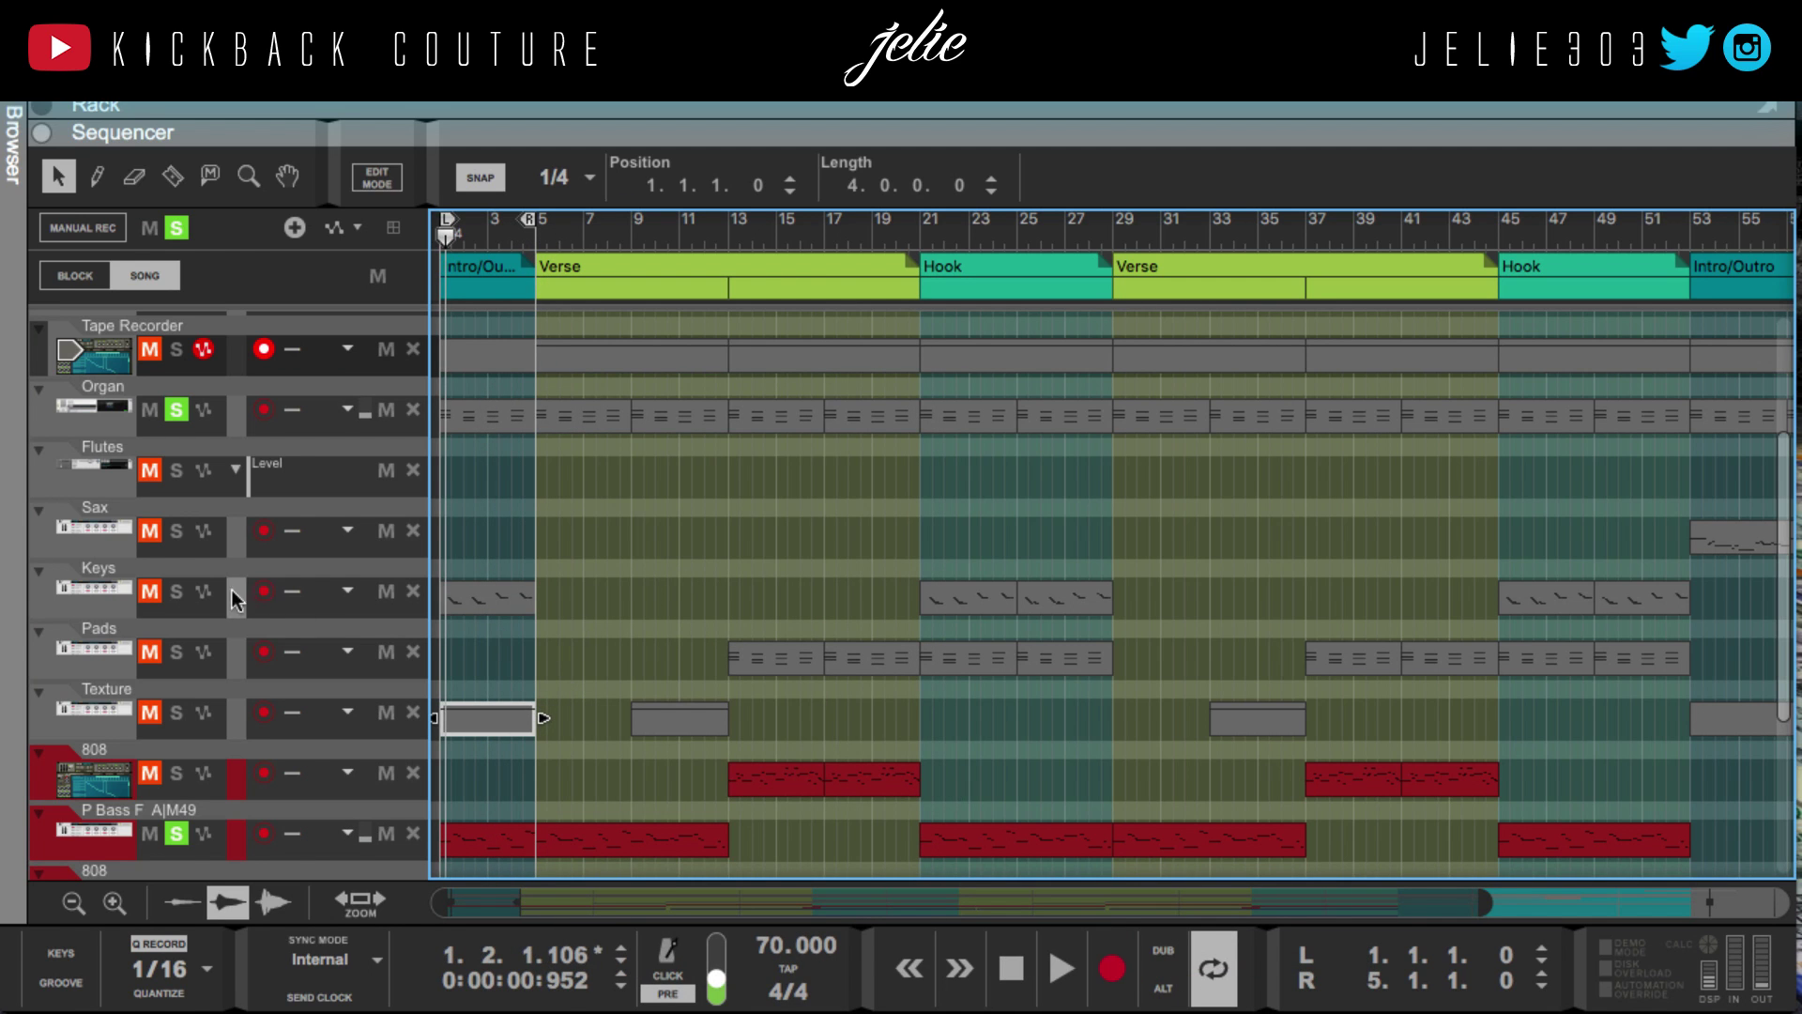
# Solo the Tape Recorder track as well and play the looped intro from bar 1
pyautogui.scroll(4, 585, 549)
pyautogui.scroll(-1, 575, 672)
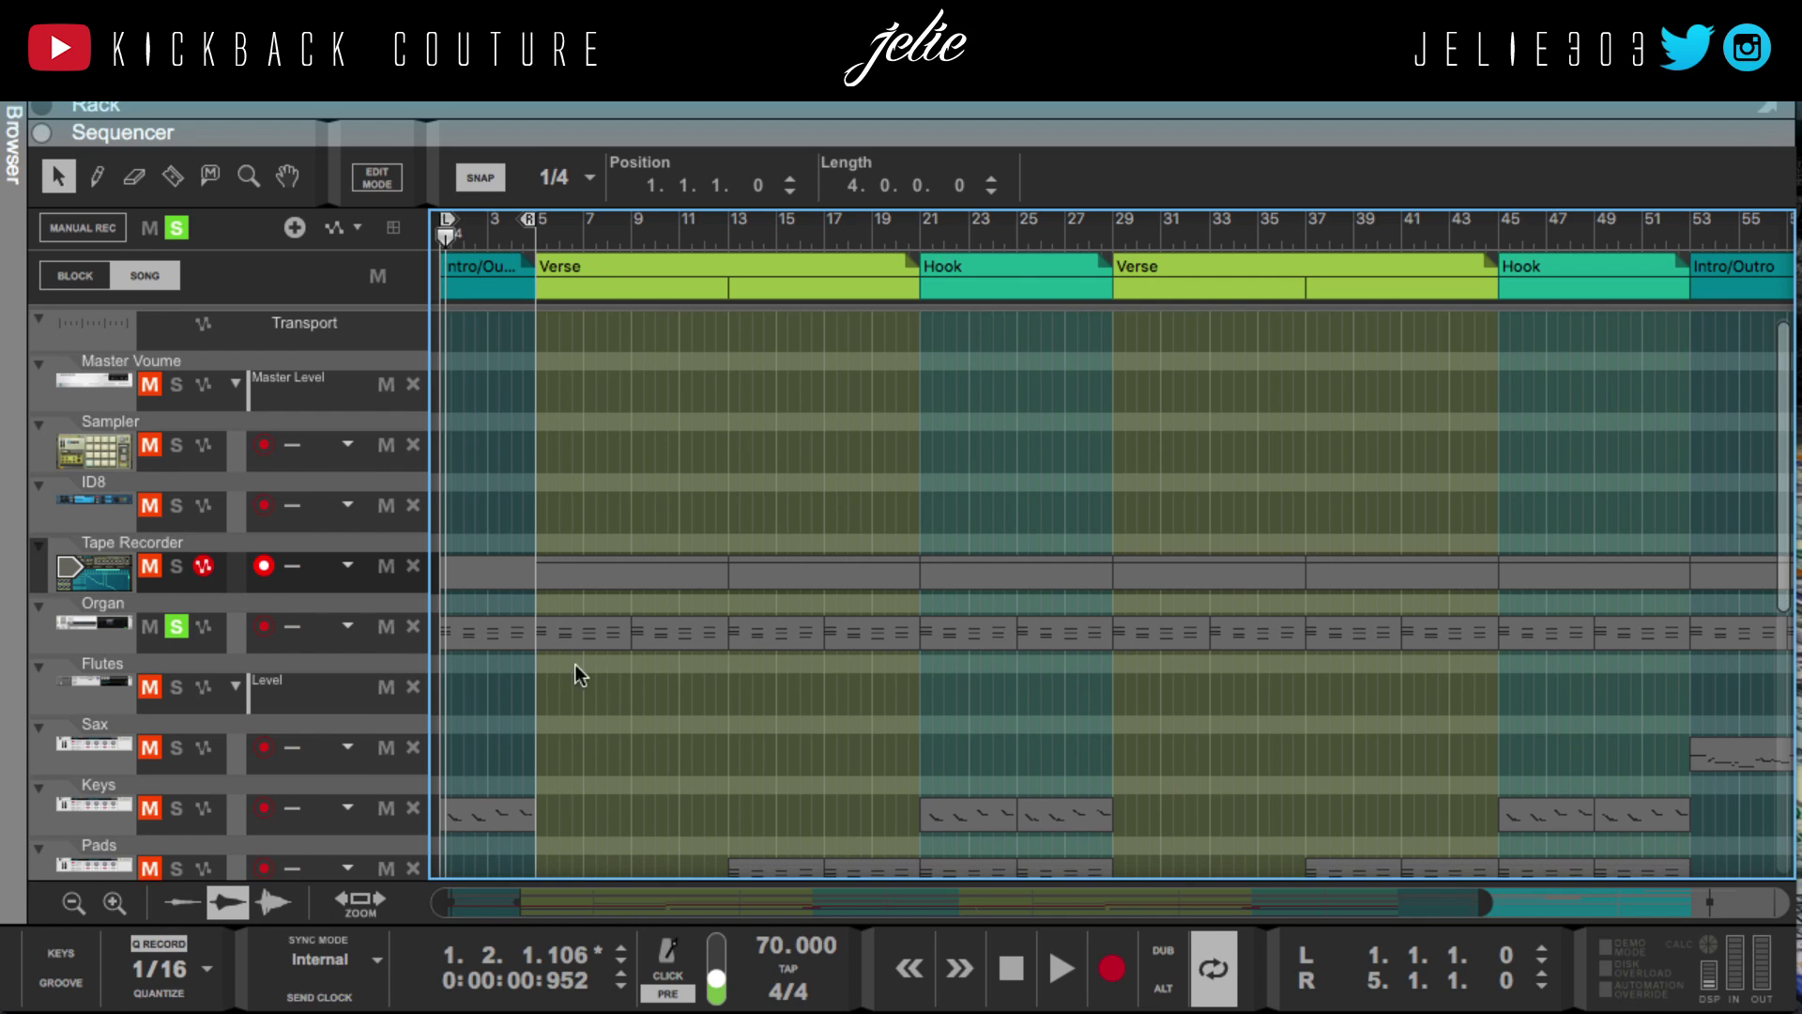
pyautogui.click(173, 568)
pyautogui.click(578, 500)
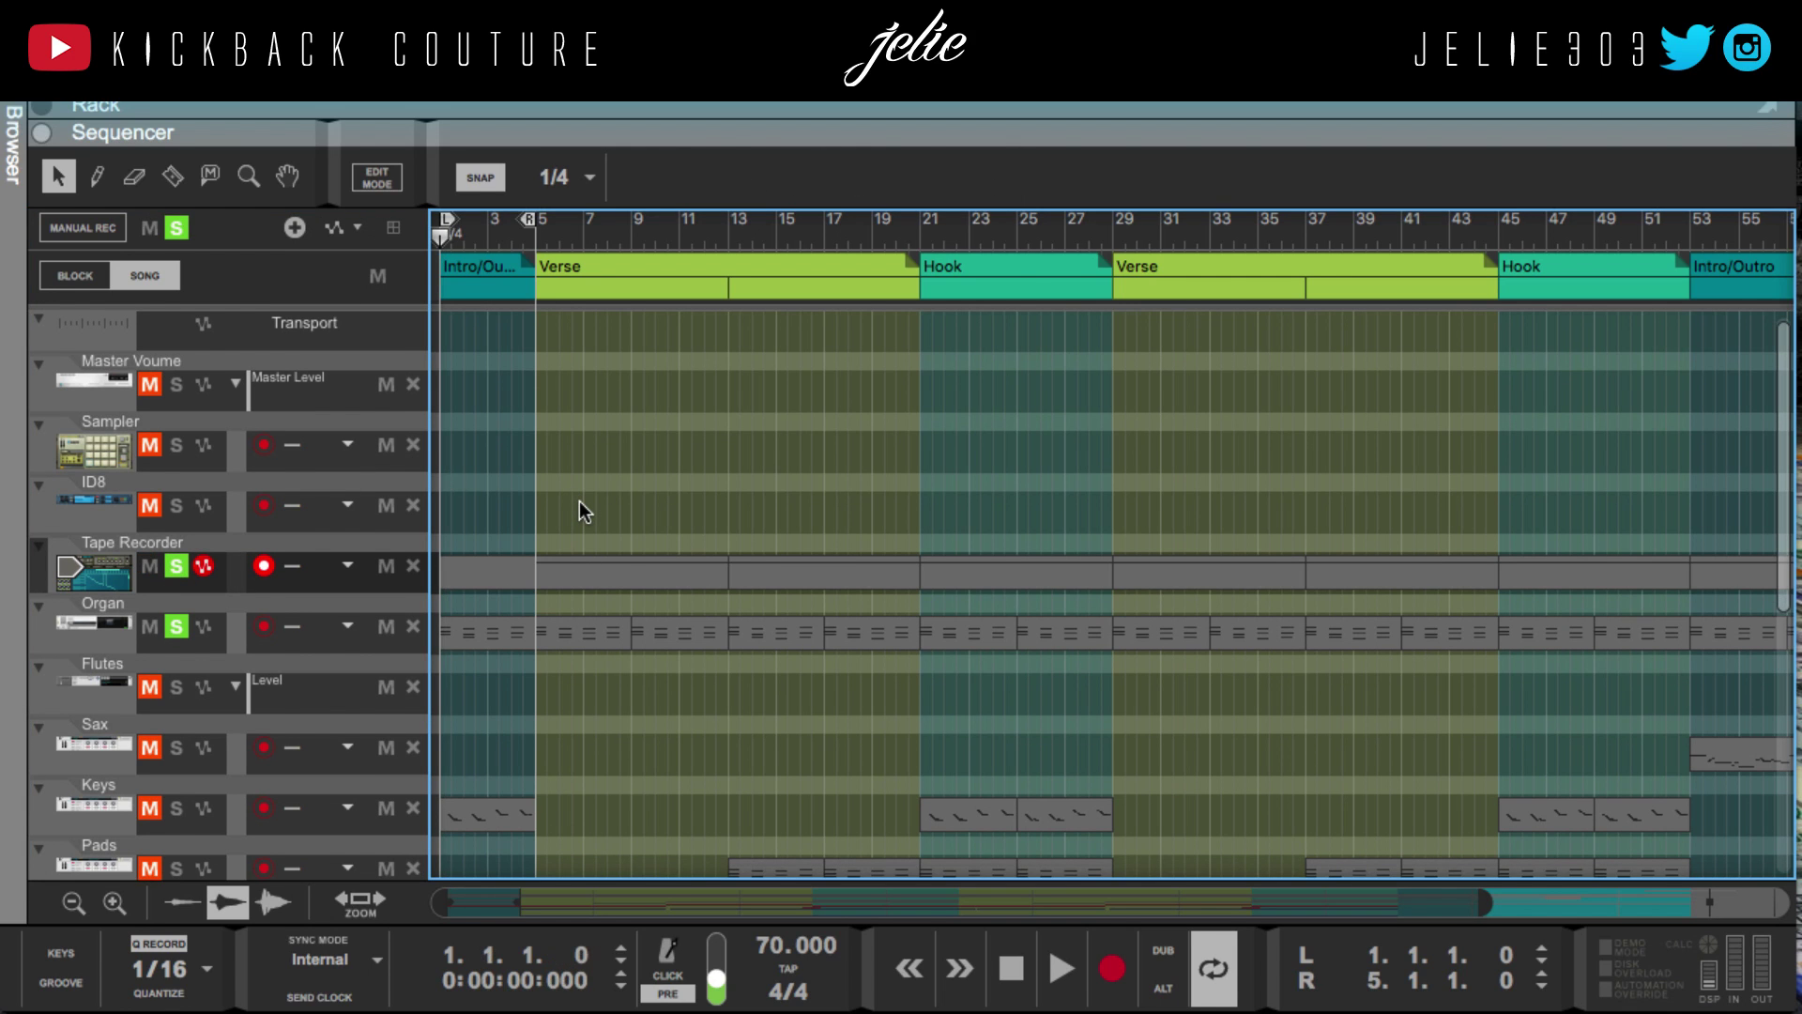
pyautogui.press('space')
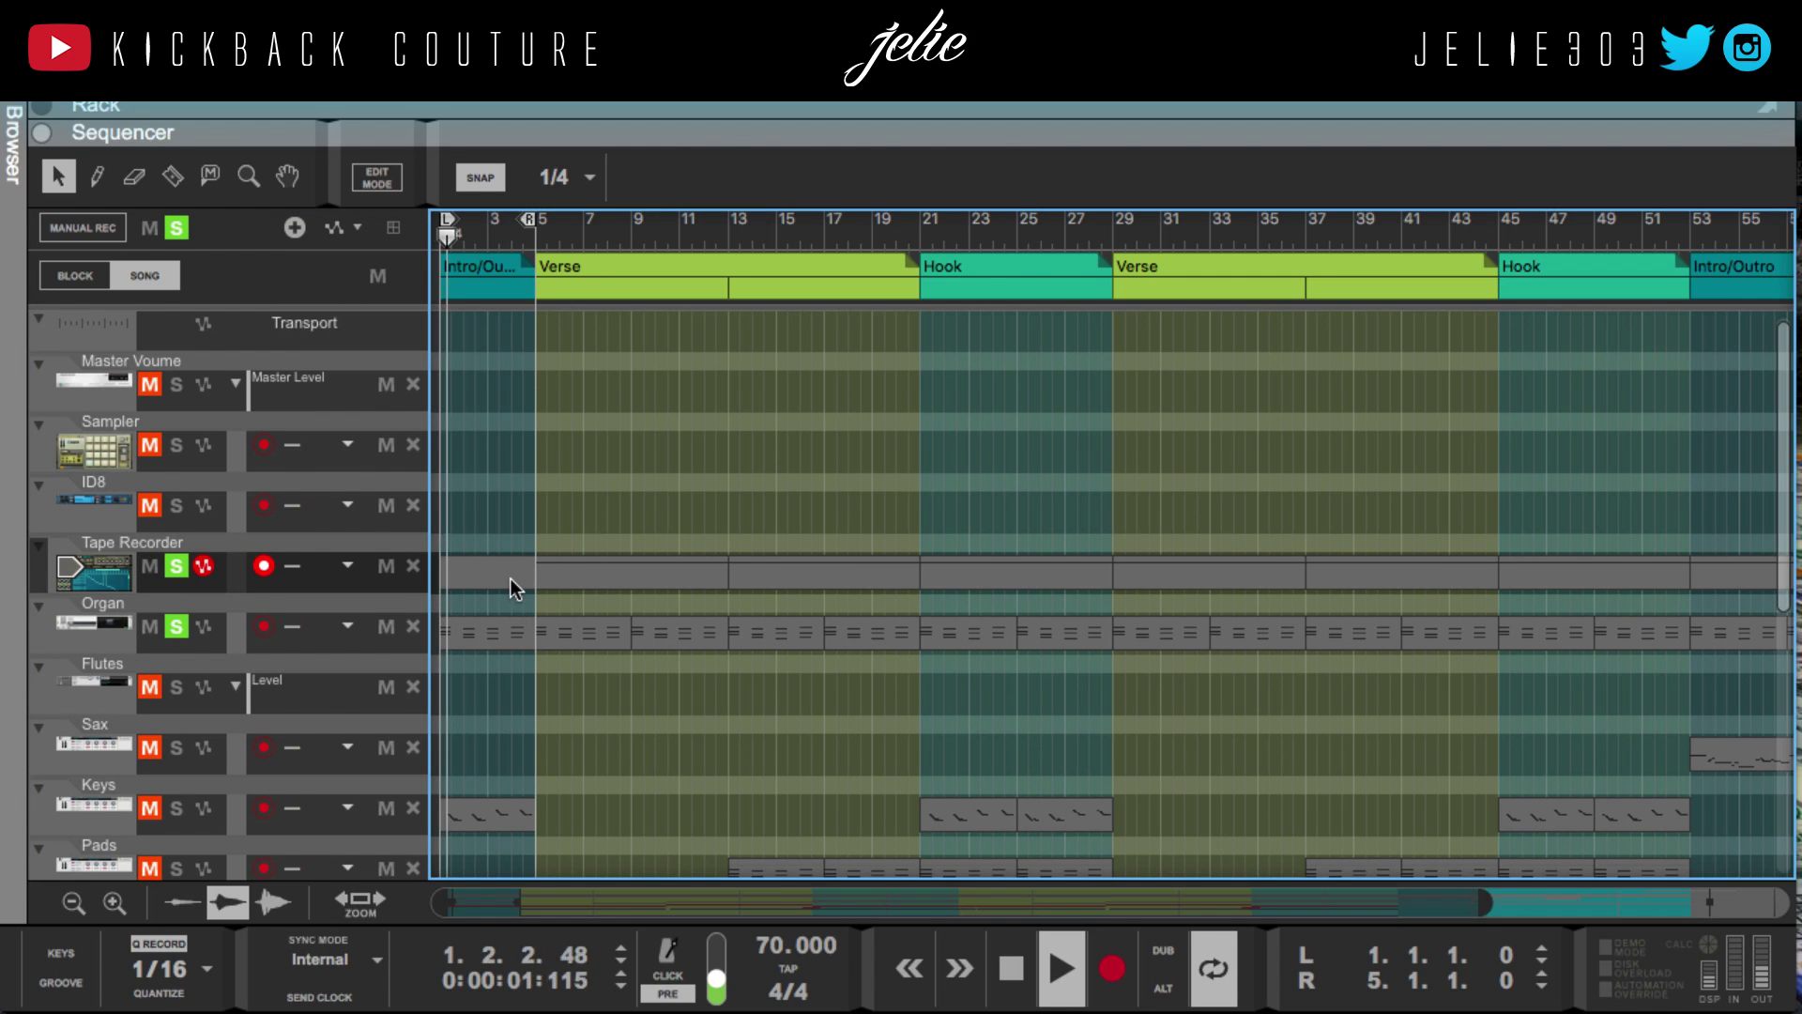
# In the Tape Recorder's intro clip, move the B1 note to position 1.1.1.0 and shorten it to about 4 bars
pyautogui.click(469, 582)
pyautogui.doubleClick(469, 582)
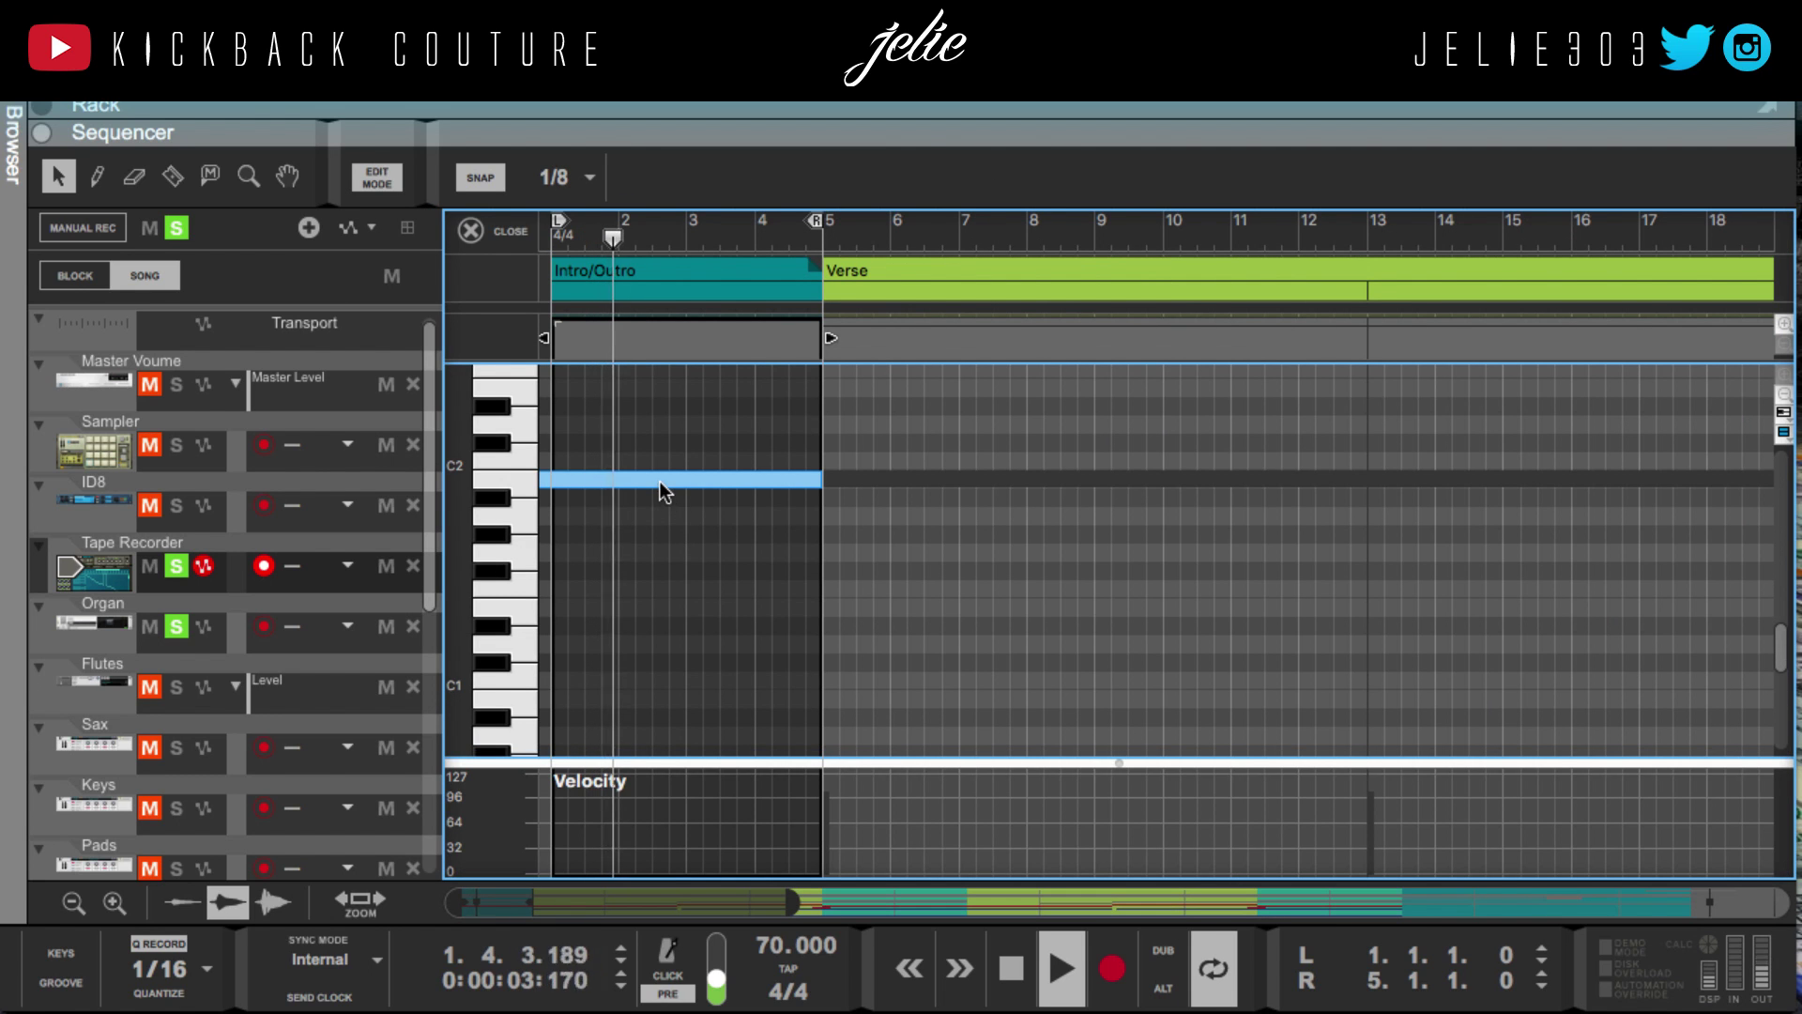
pyautogui.press('space')
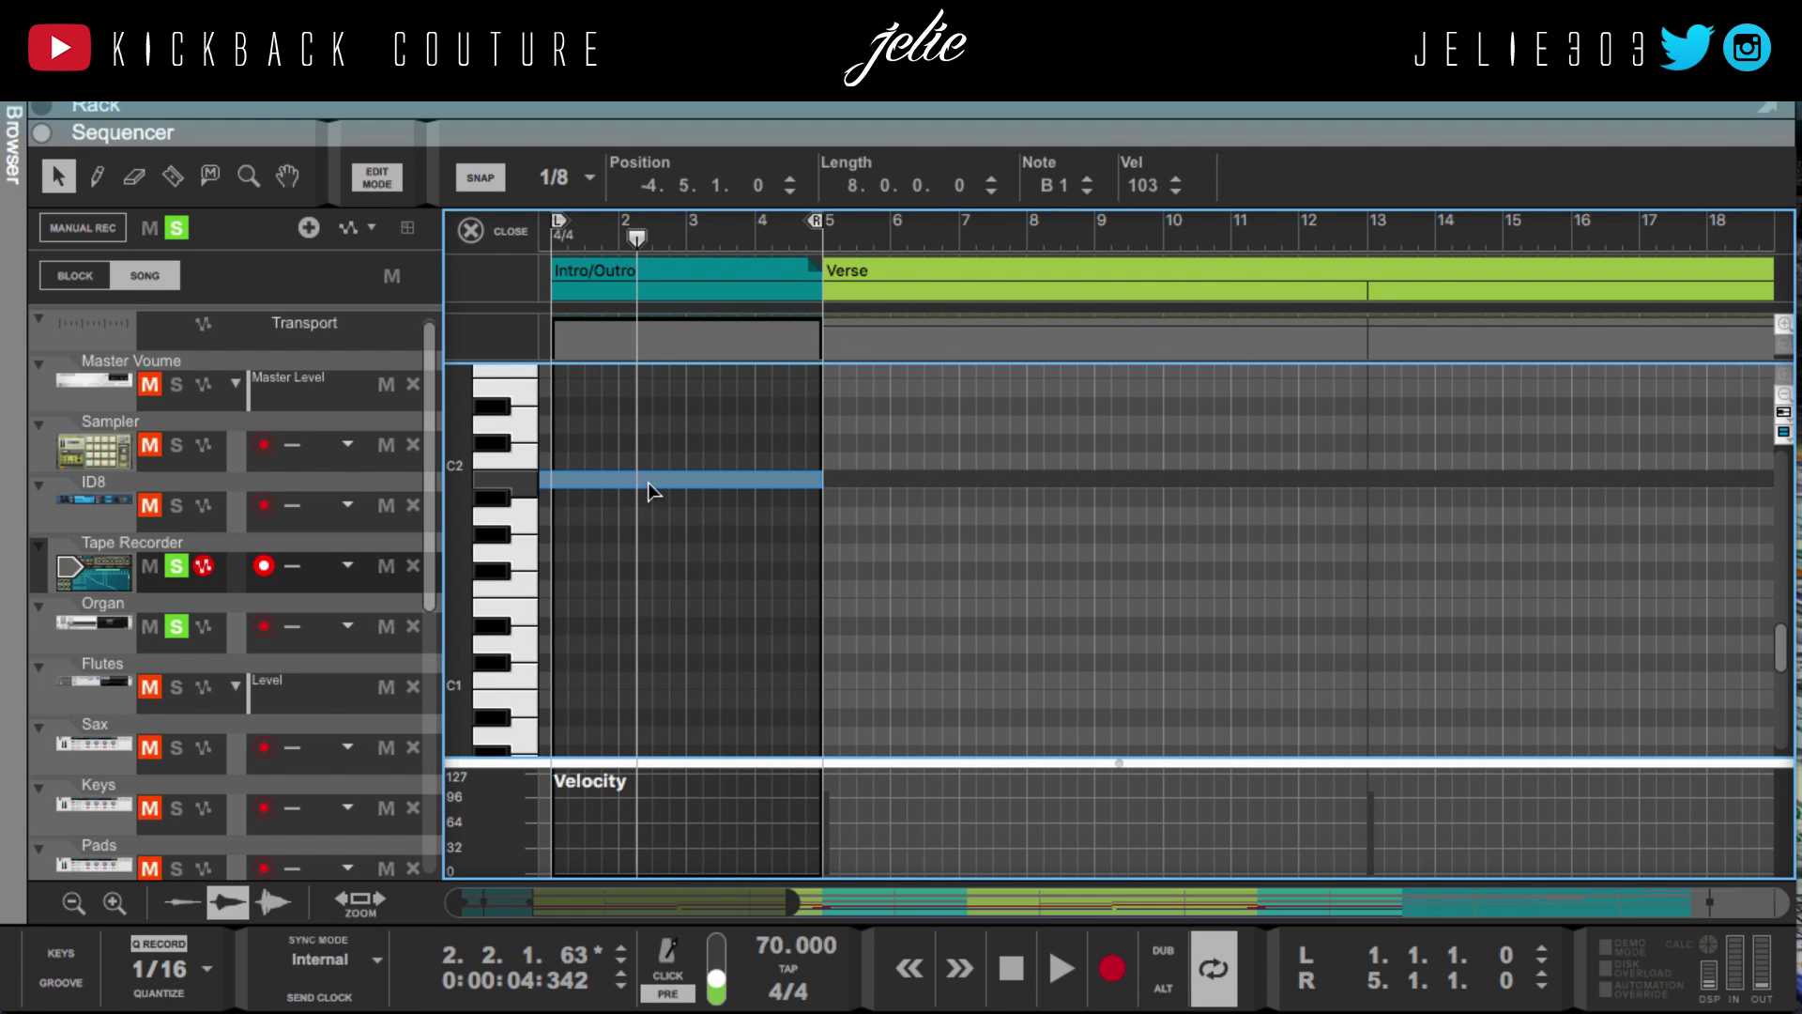
pyautogui.doubleClick(654, 188)
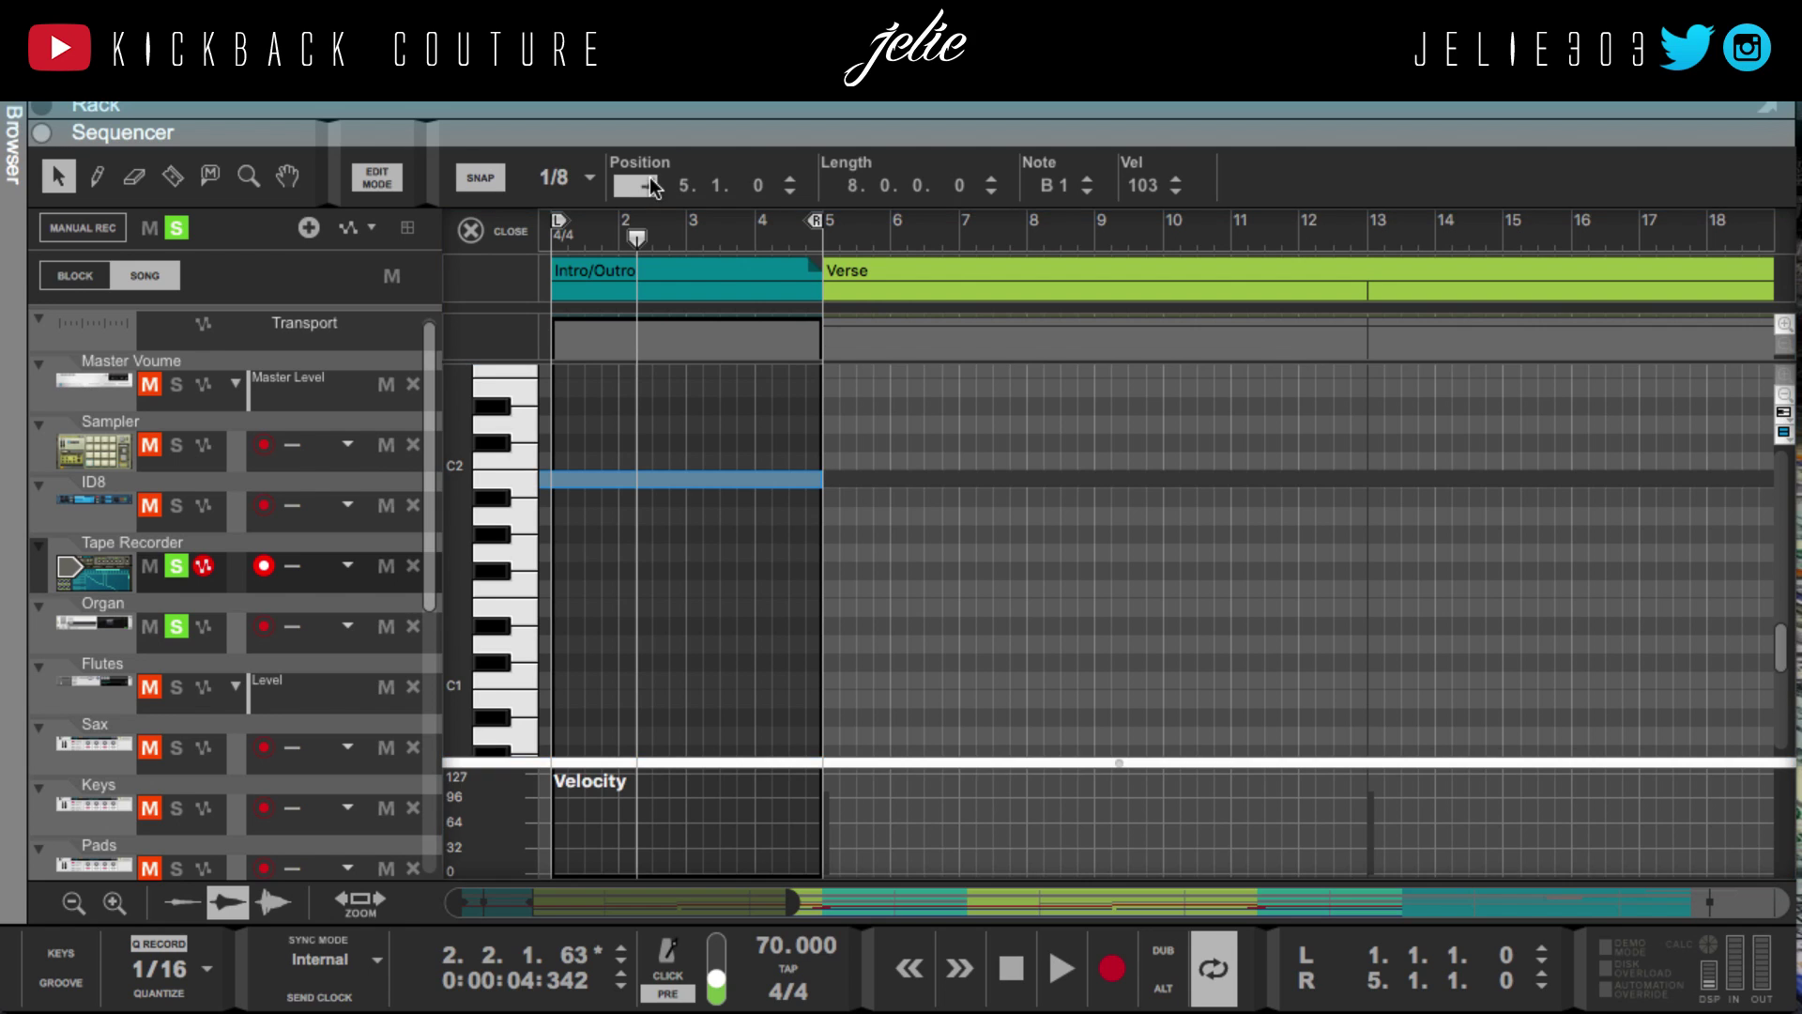
pyautogui.write('0')
pyautogui.press('Return')
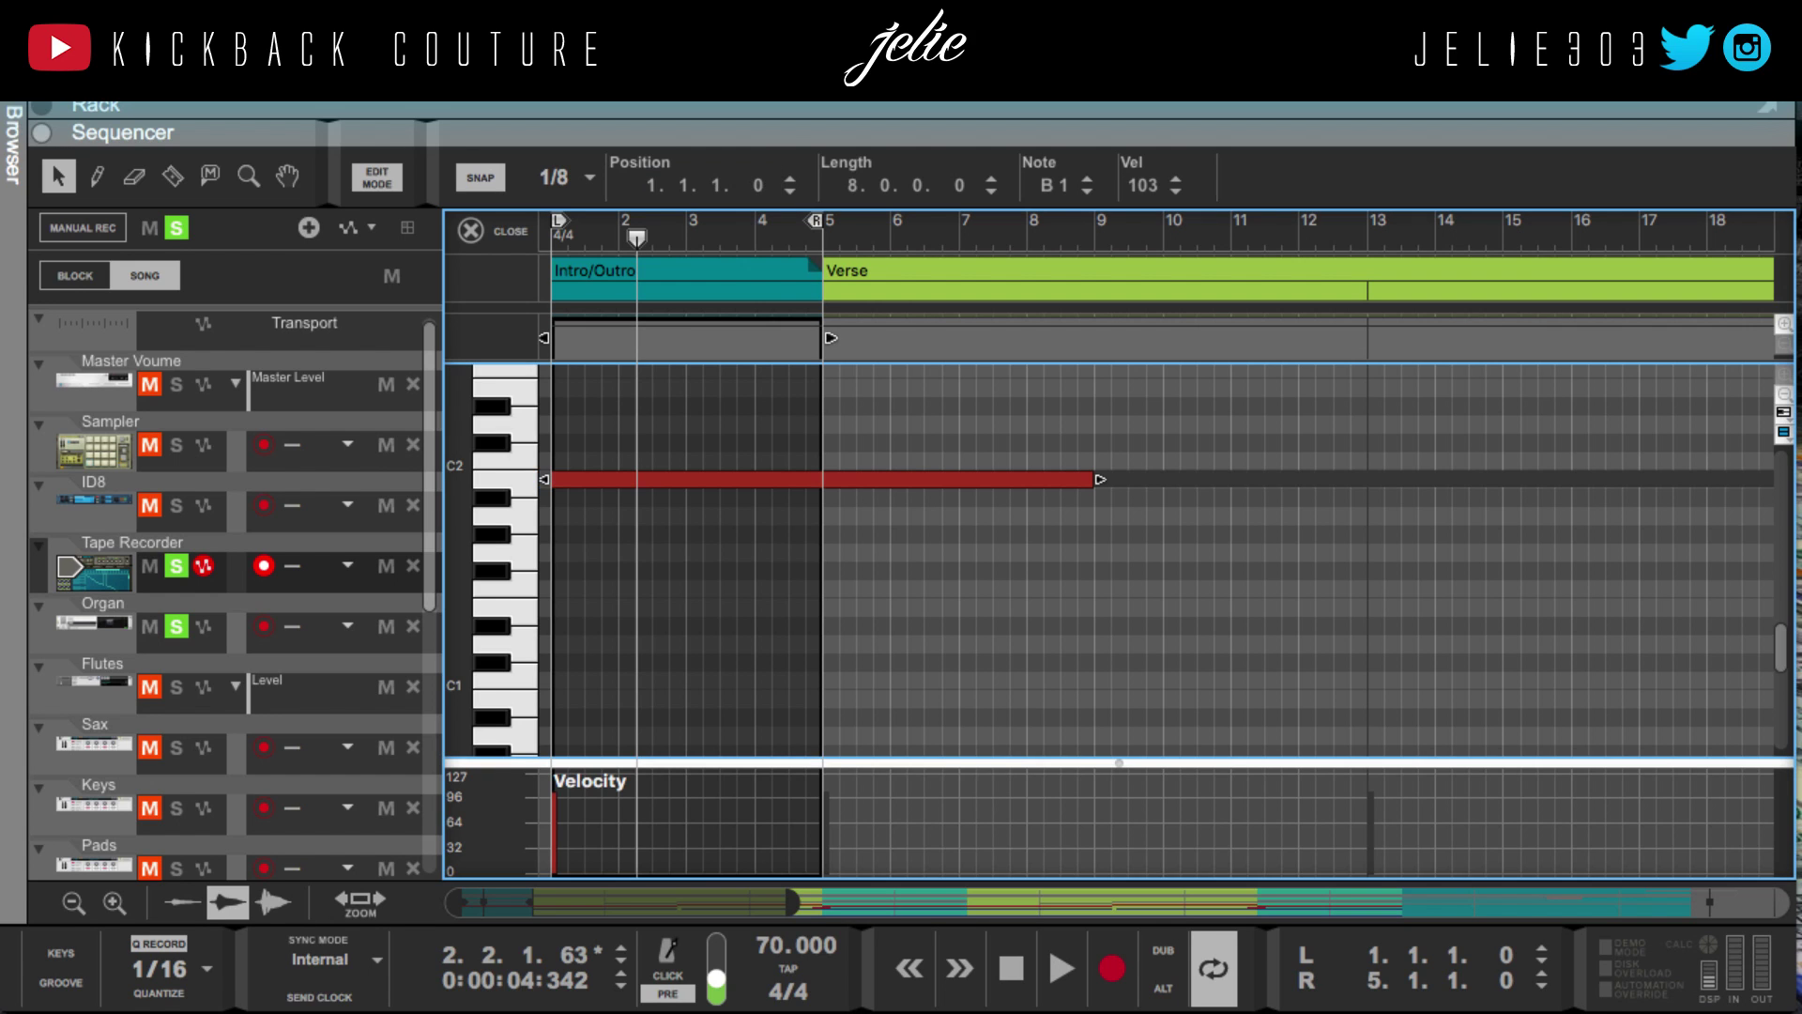
pyautogui.moveTo(1100, 486); pyautogui.dragTo(833, 512)
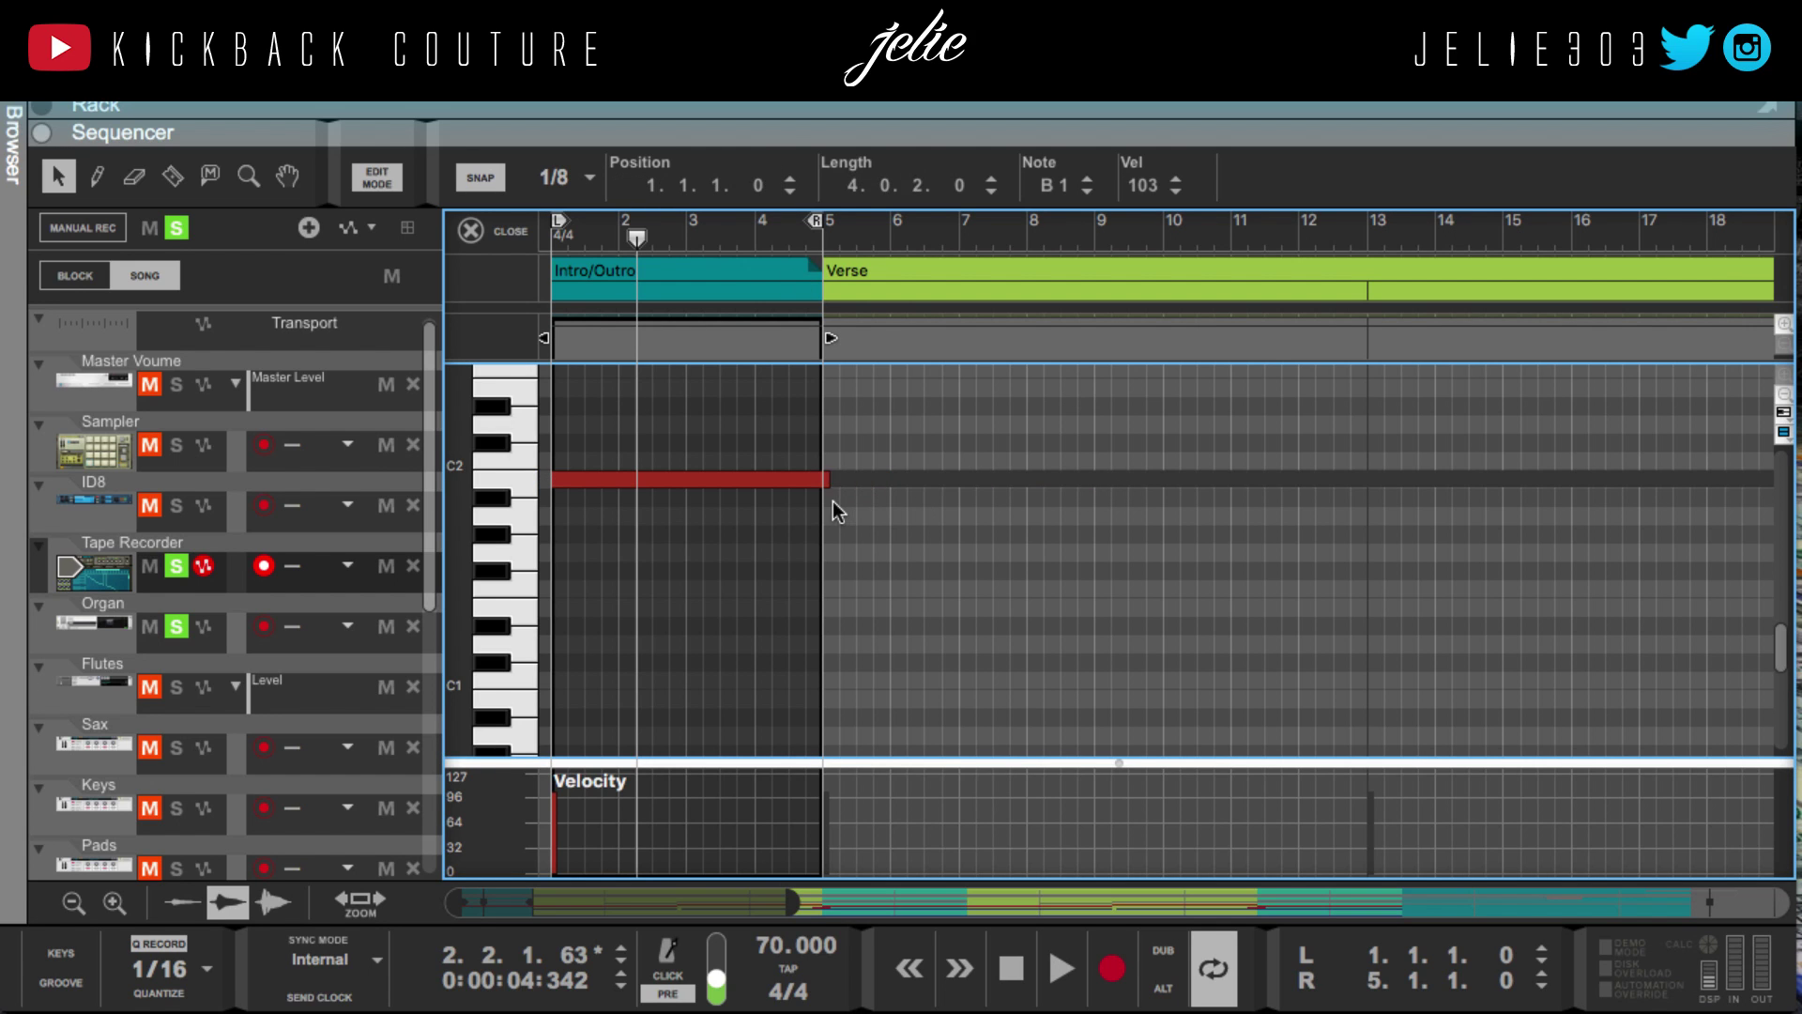
pyautogui.click(471, 231)
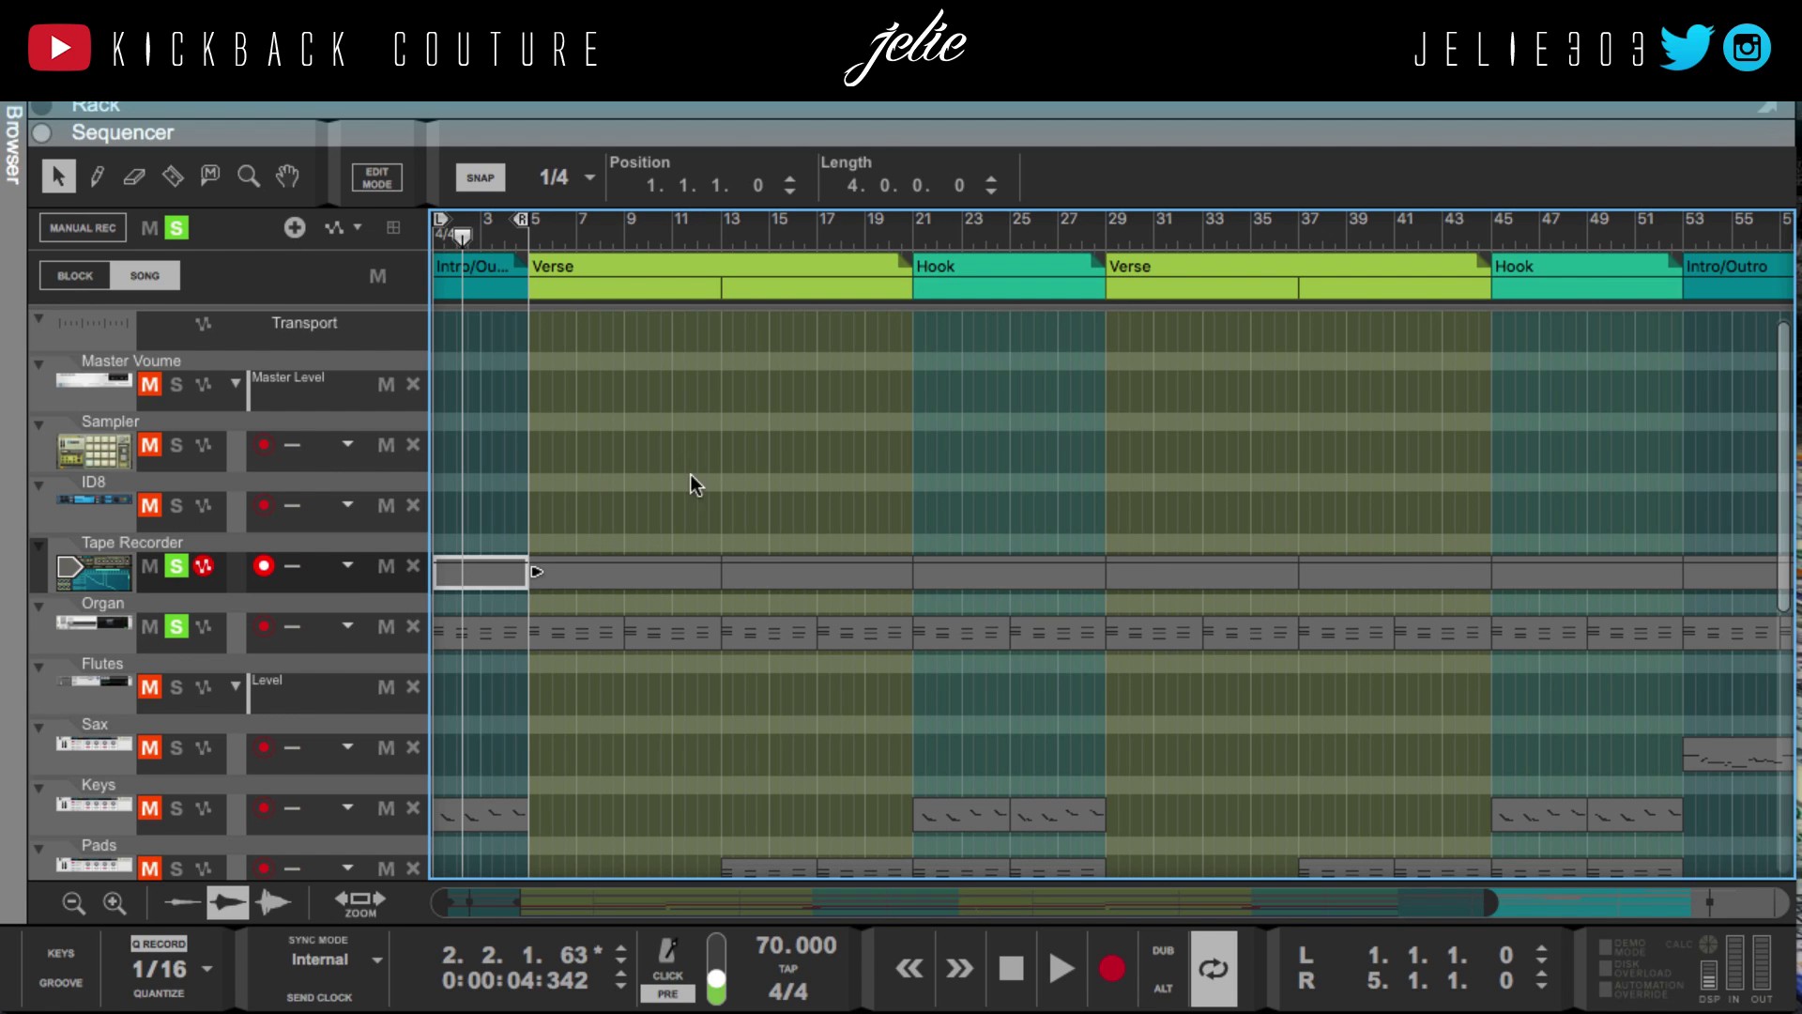
# Play the looped intro and add the Keys track to the soloed tracks
pyautogui.press('space')
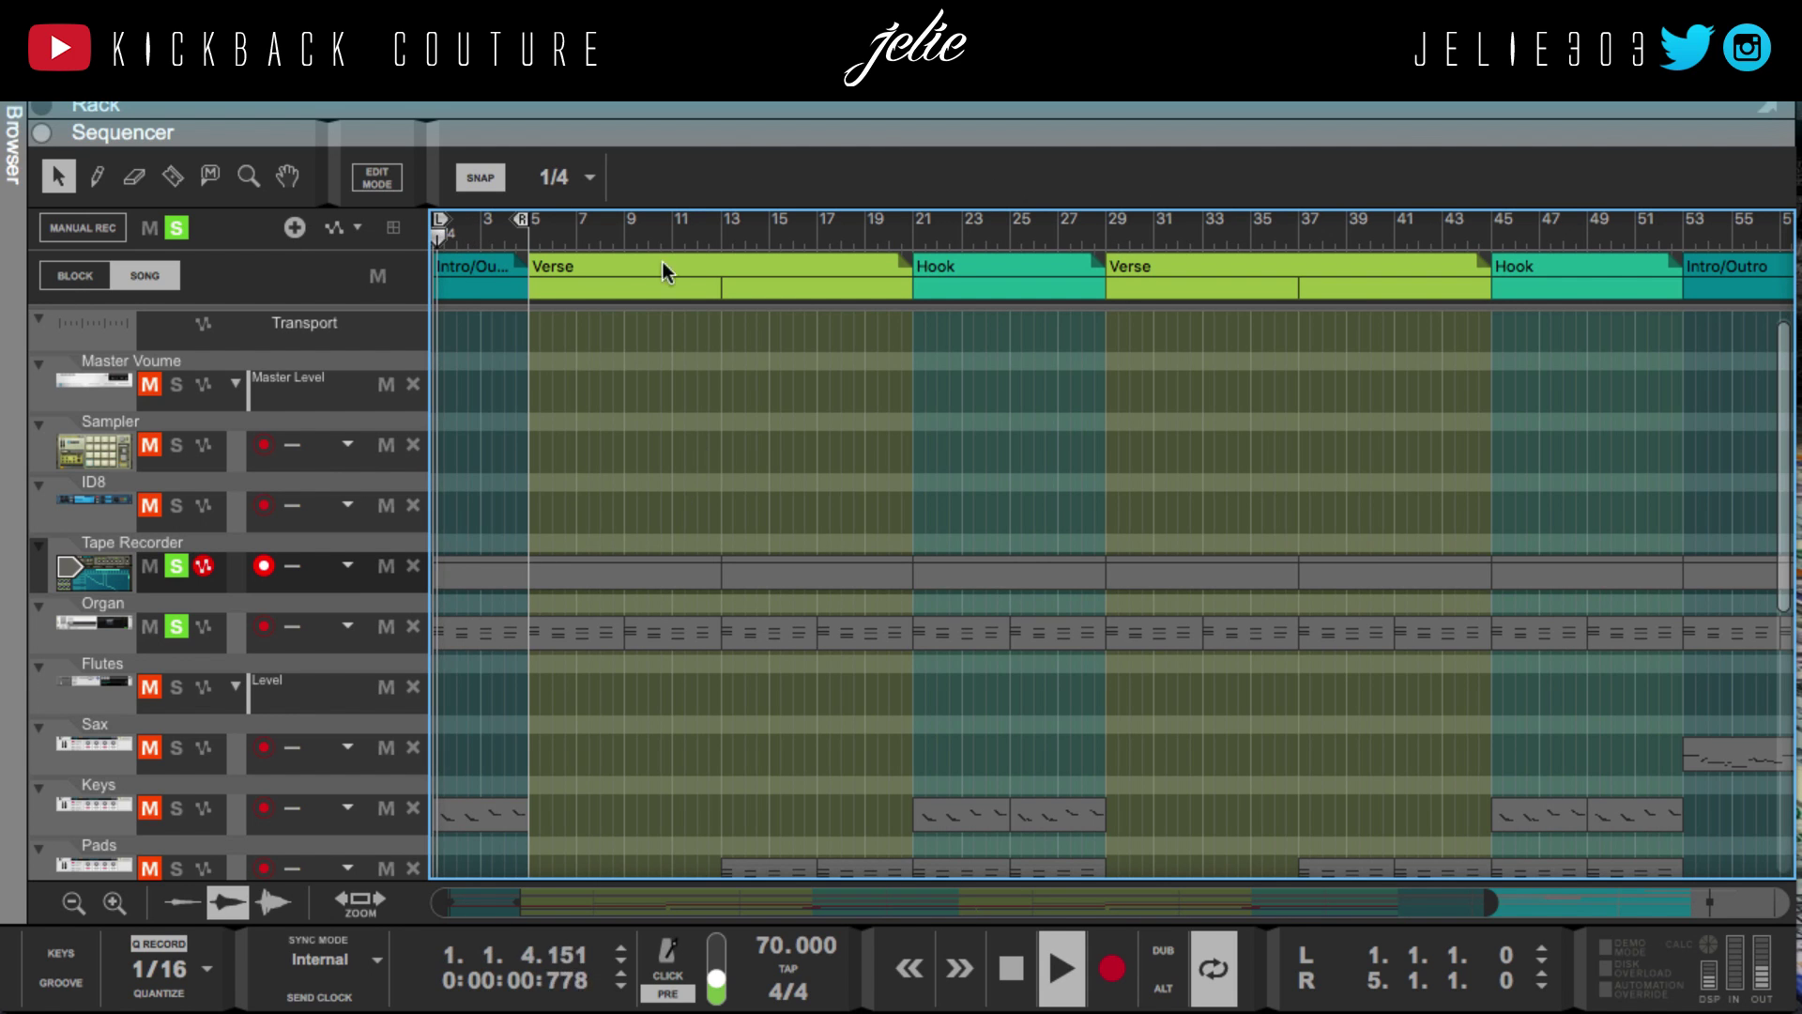
pyautogui.scroll(-1, 484, 527)
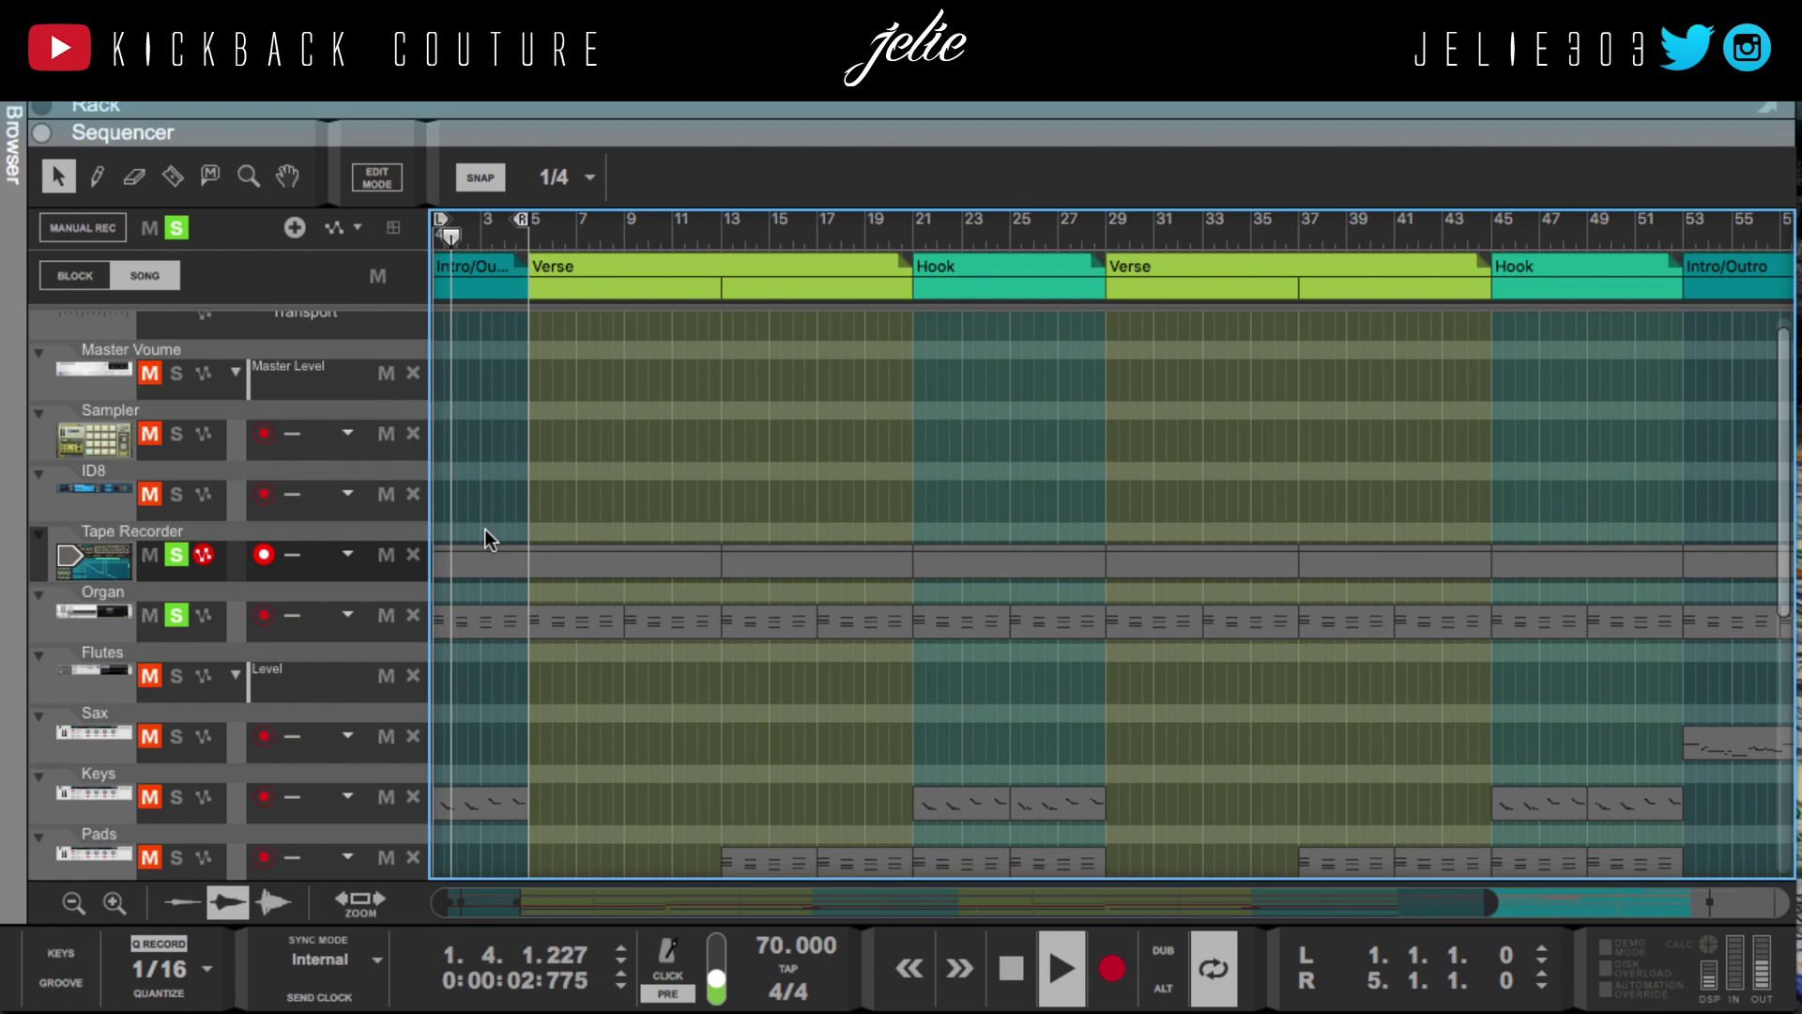
pyautogui.scroll(-2, 481, 527)
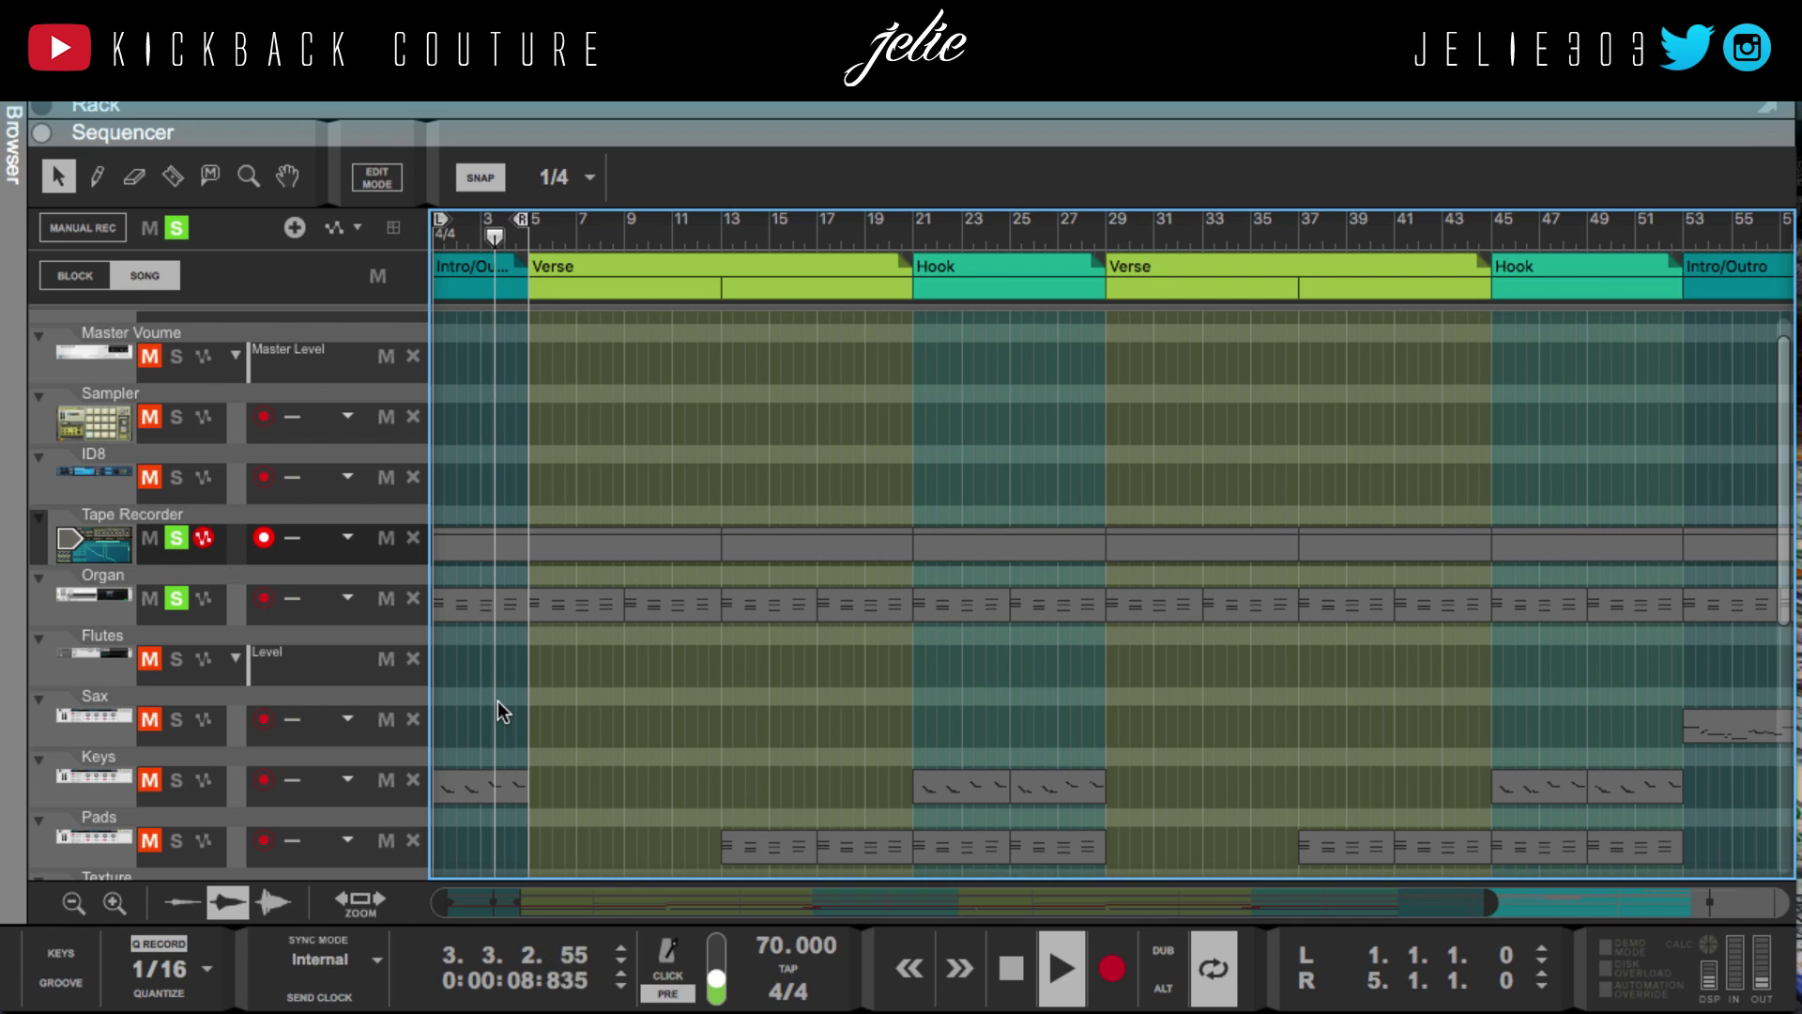
pyautogui.scroll(-3, 497, 700)
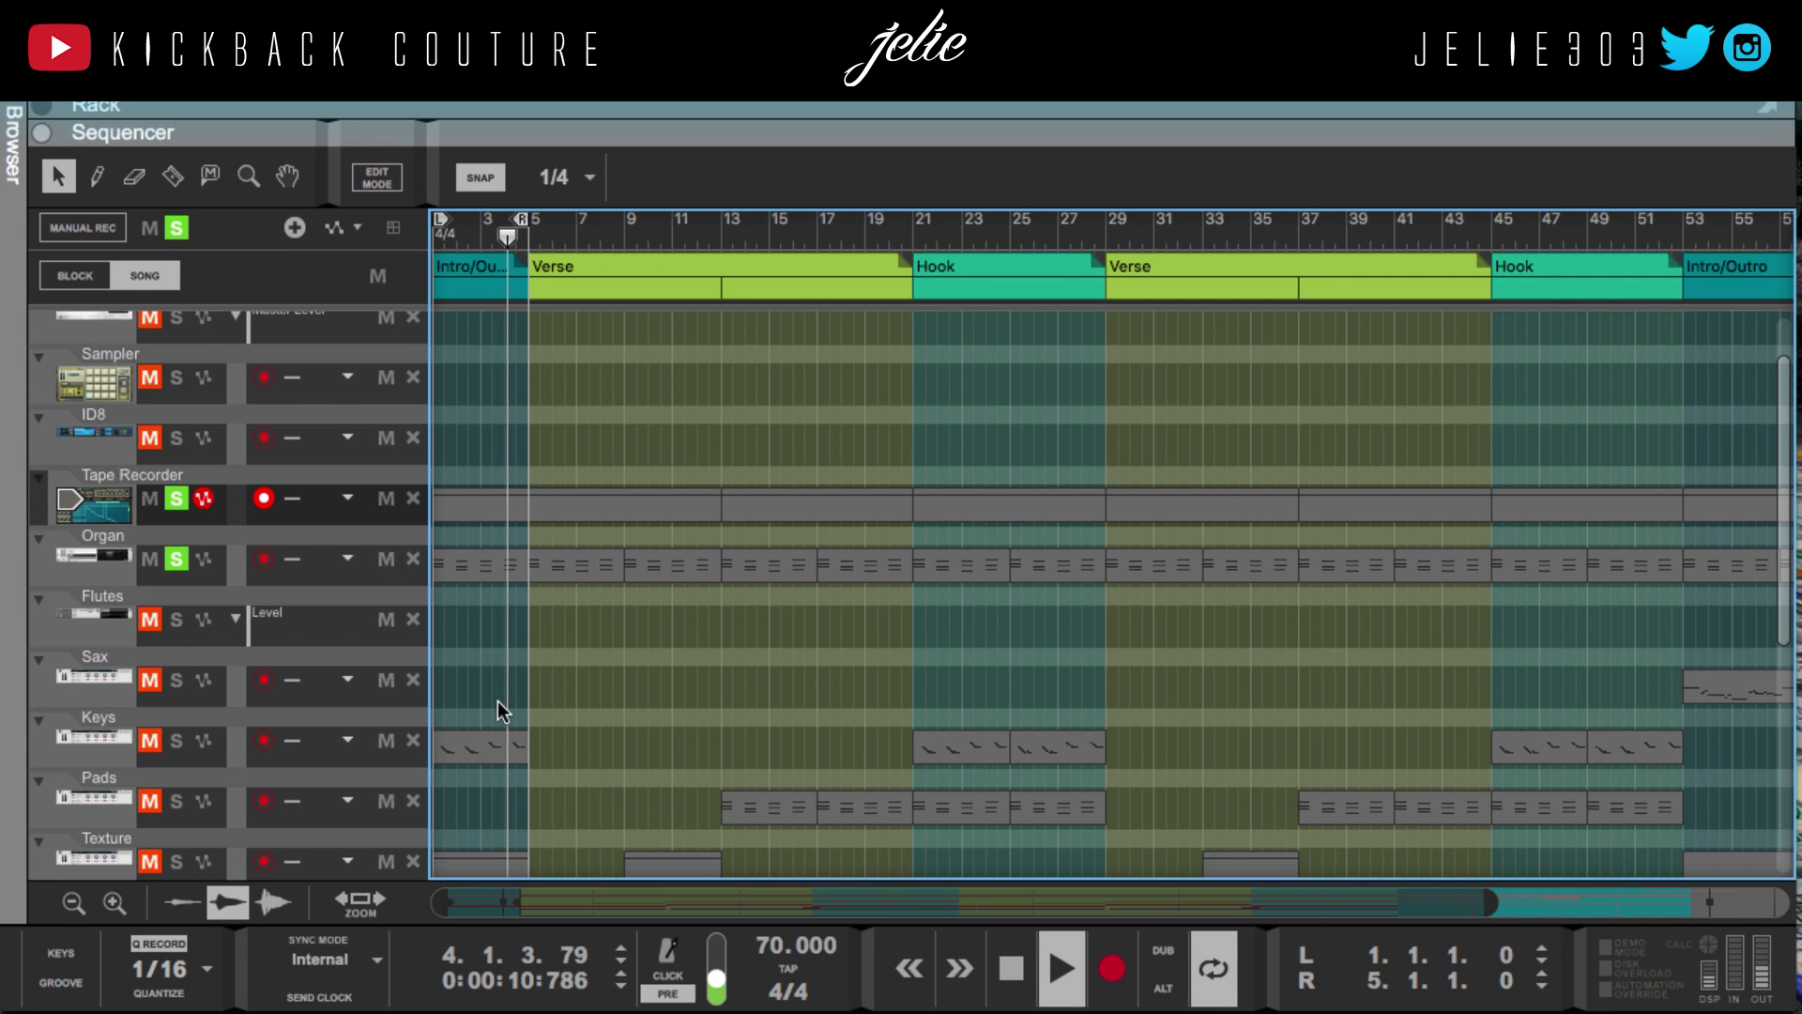
pyautogui.scroll(-2, 481, 680)
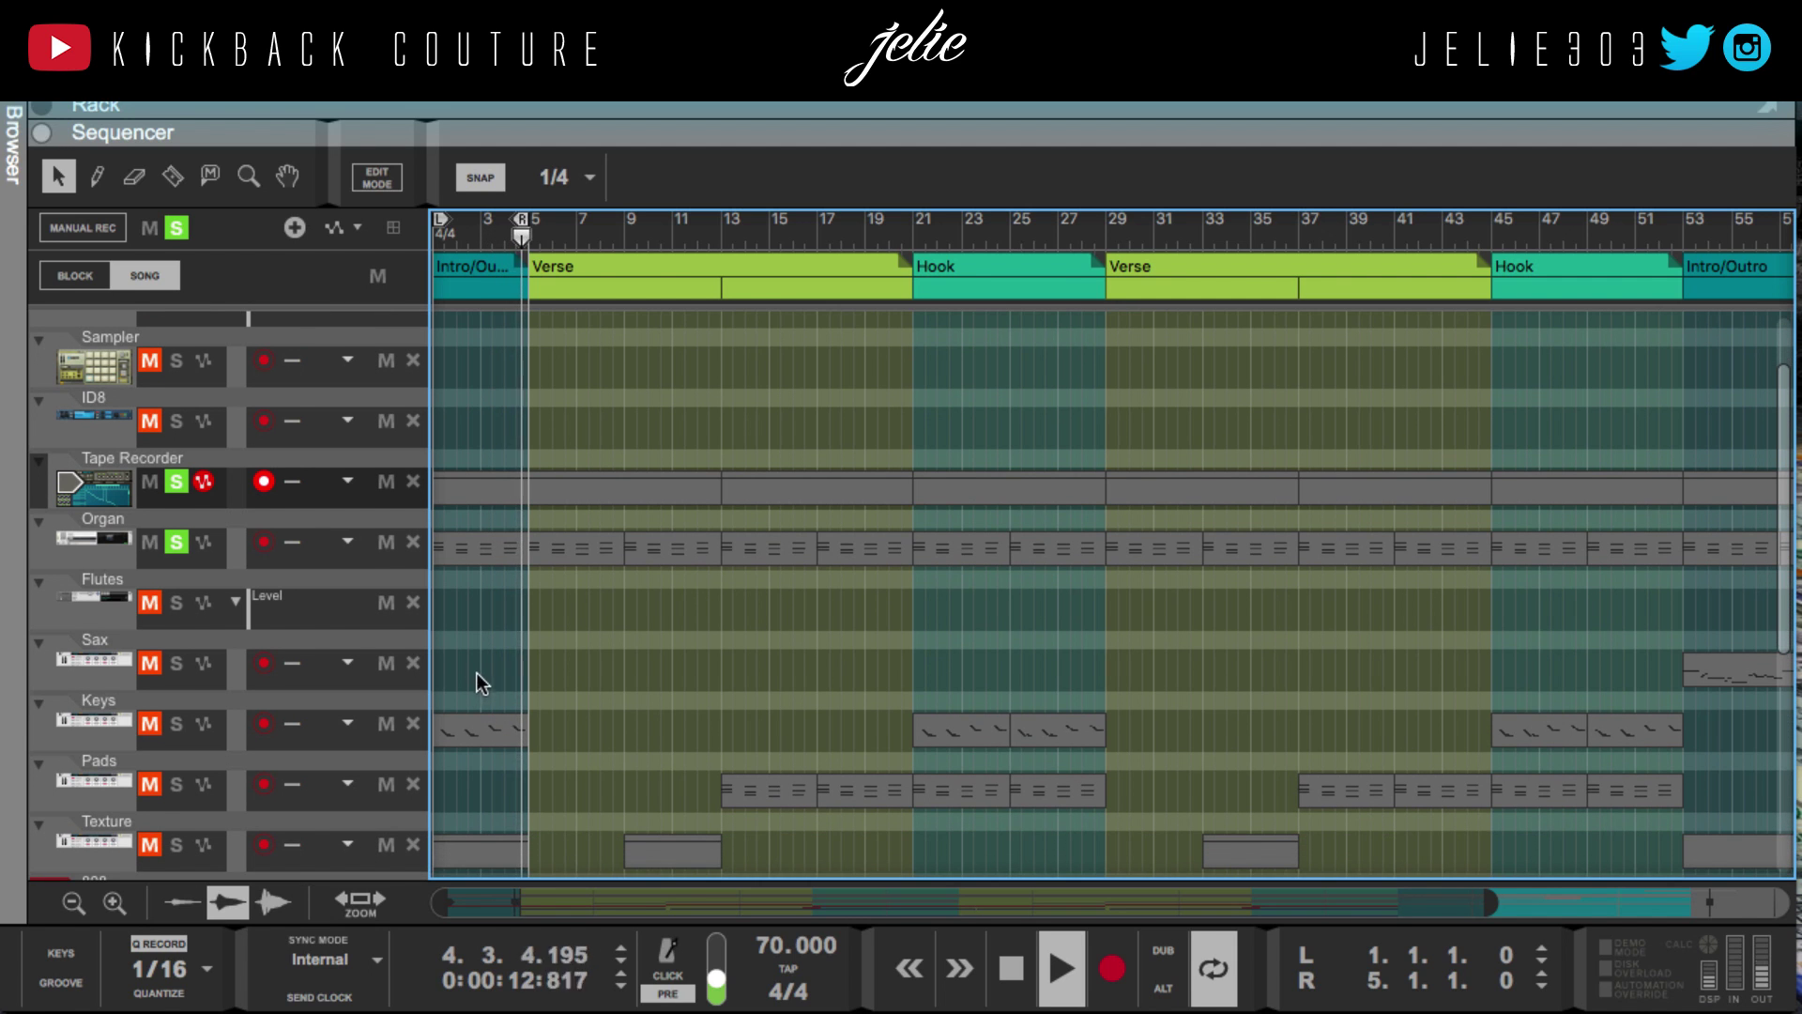
pyautogui.scroll(-3, 475, 663)
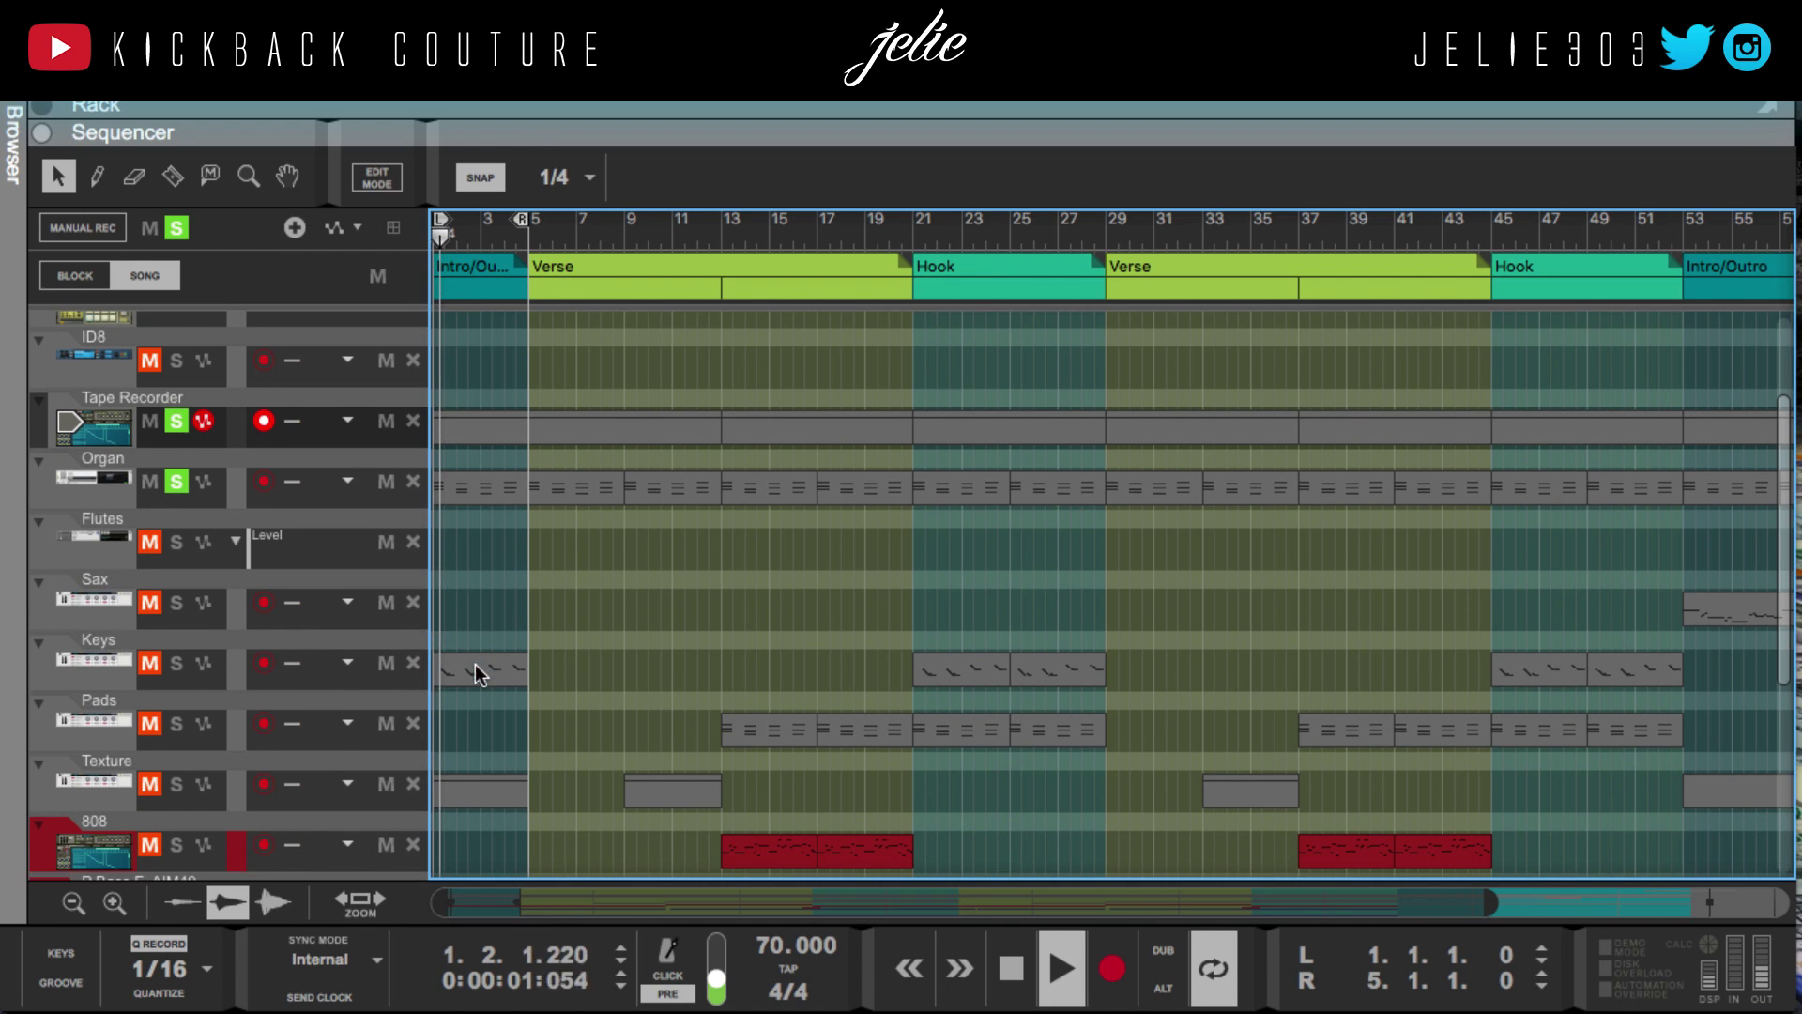
pyautogui.click(176, 664)
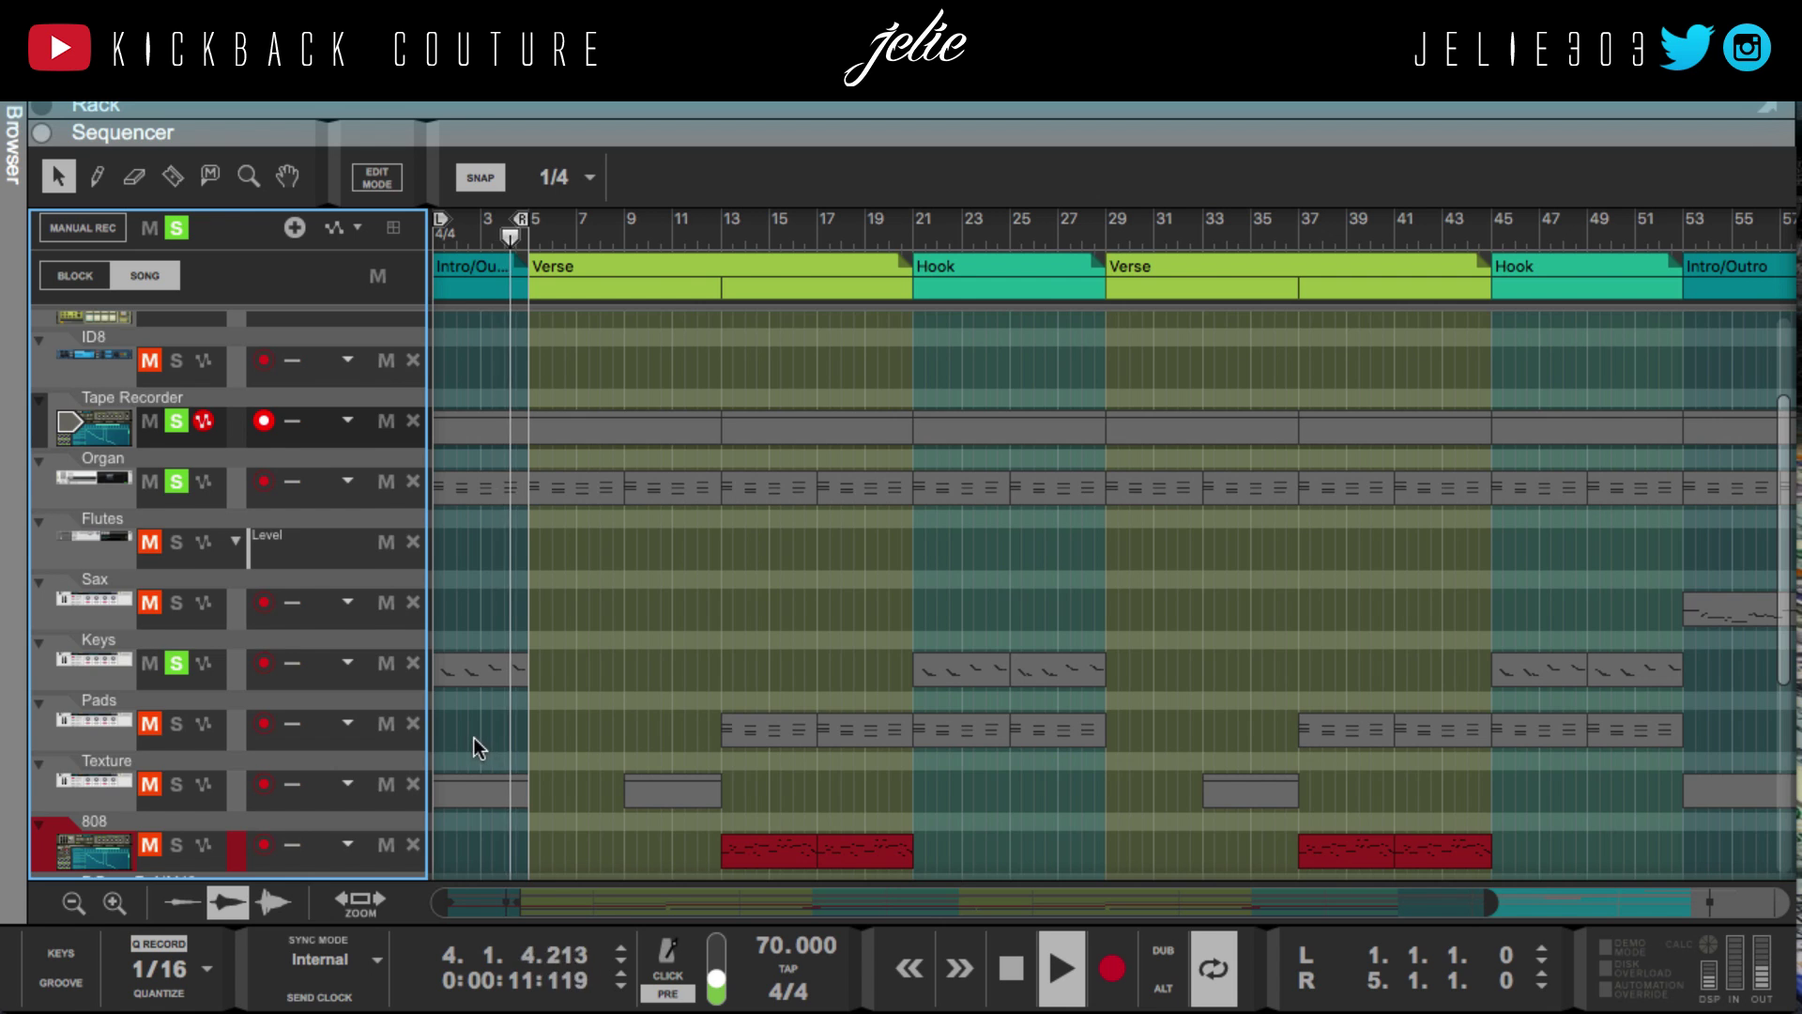
# Shift the loop range to the first four bars of the verse, bars 5 to 9
pyautogui.scroll(-3, 475, 738)
pyautogui.scroll(-2, 441, 738)
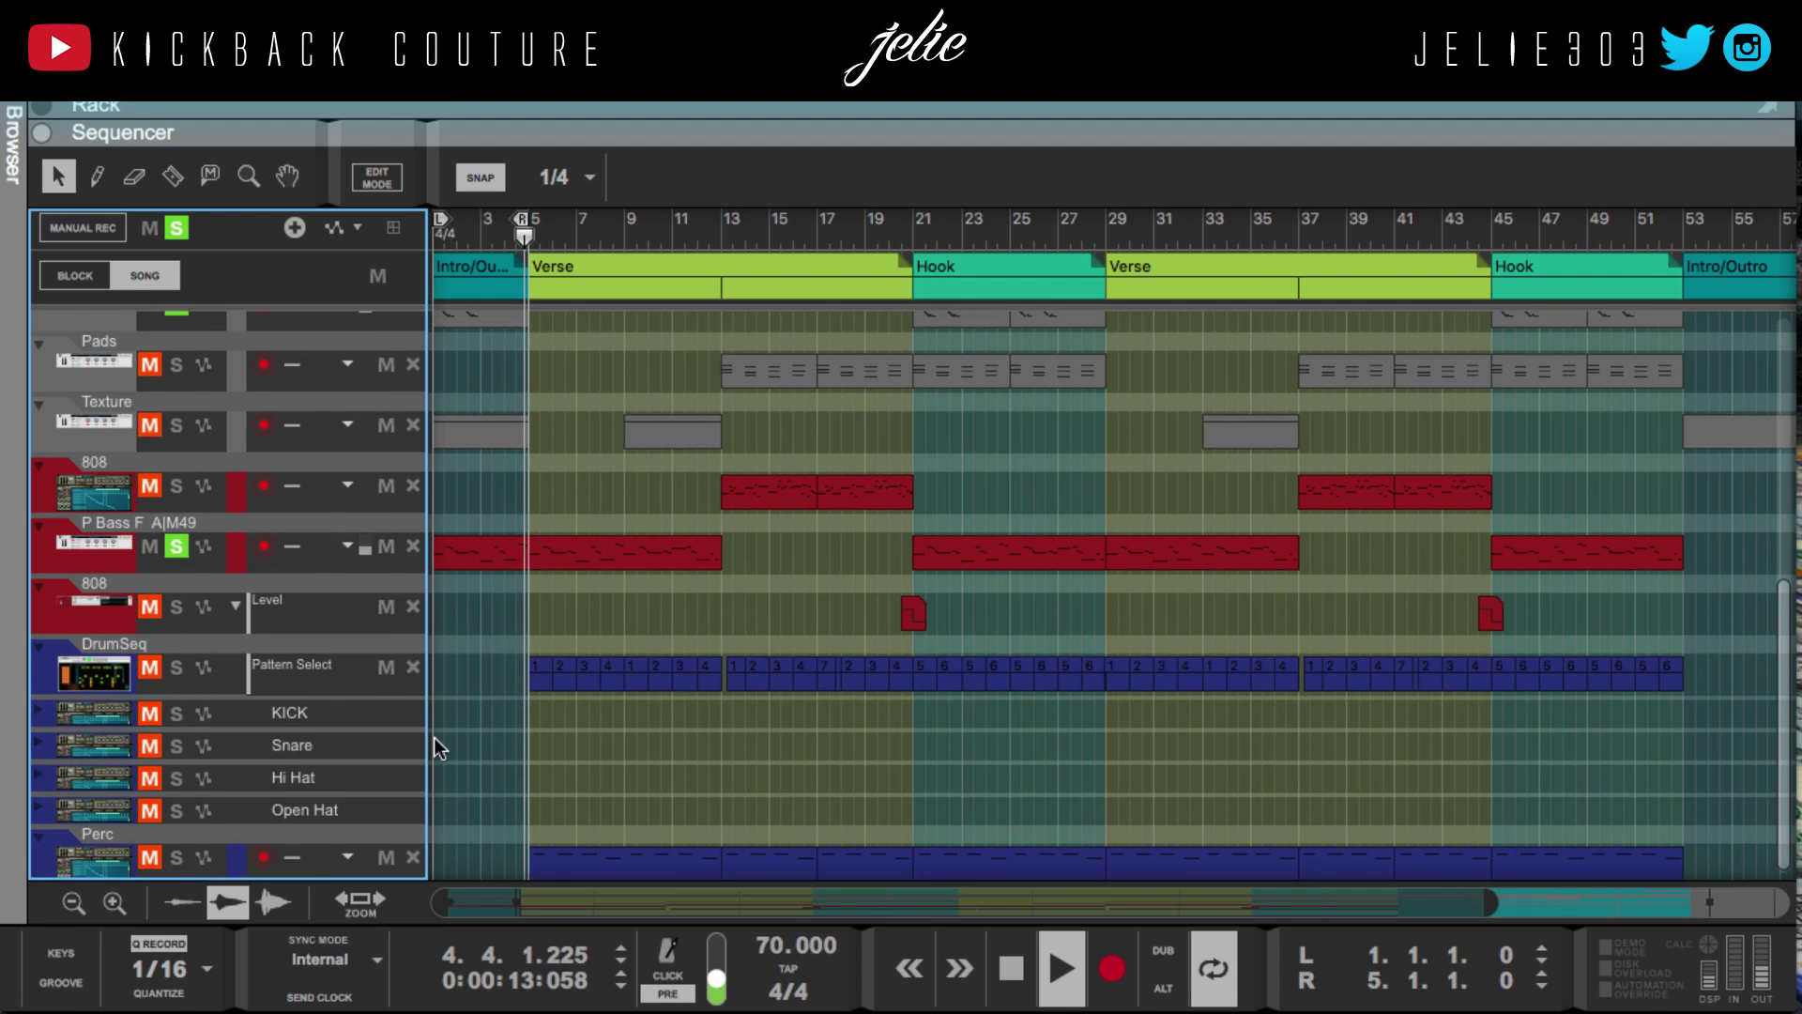
pyautogui.scroll(8, 434, 736)
pyautogui.scroll(1, 433, 736)
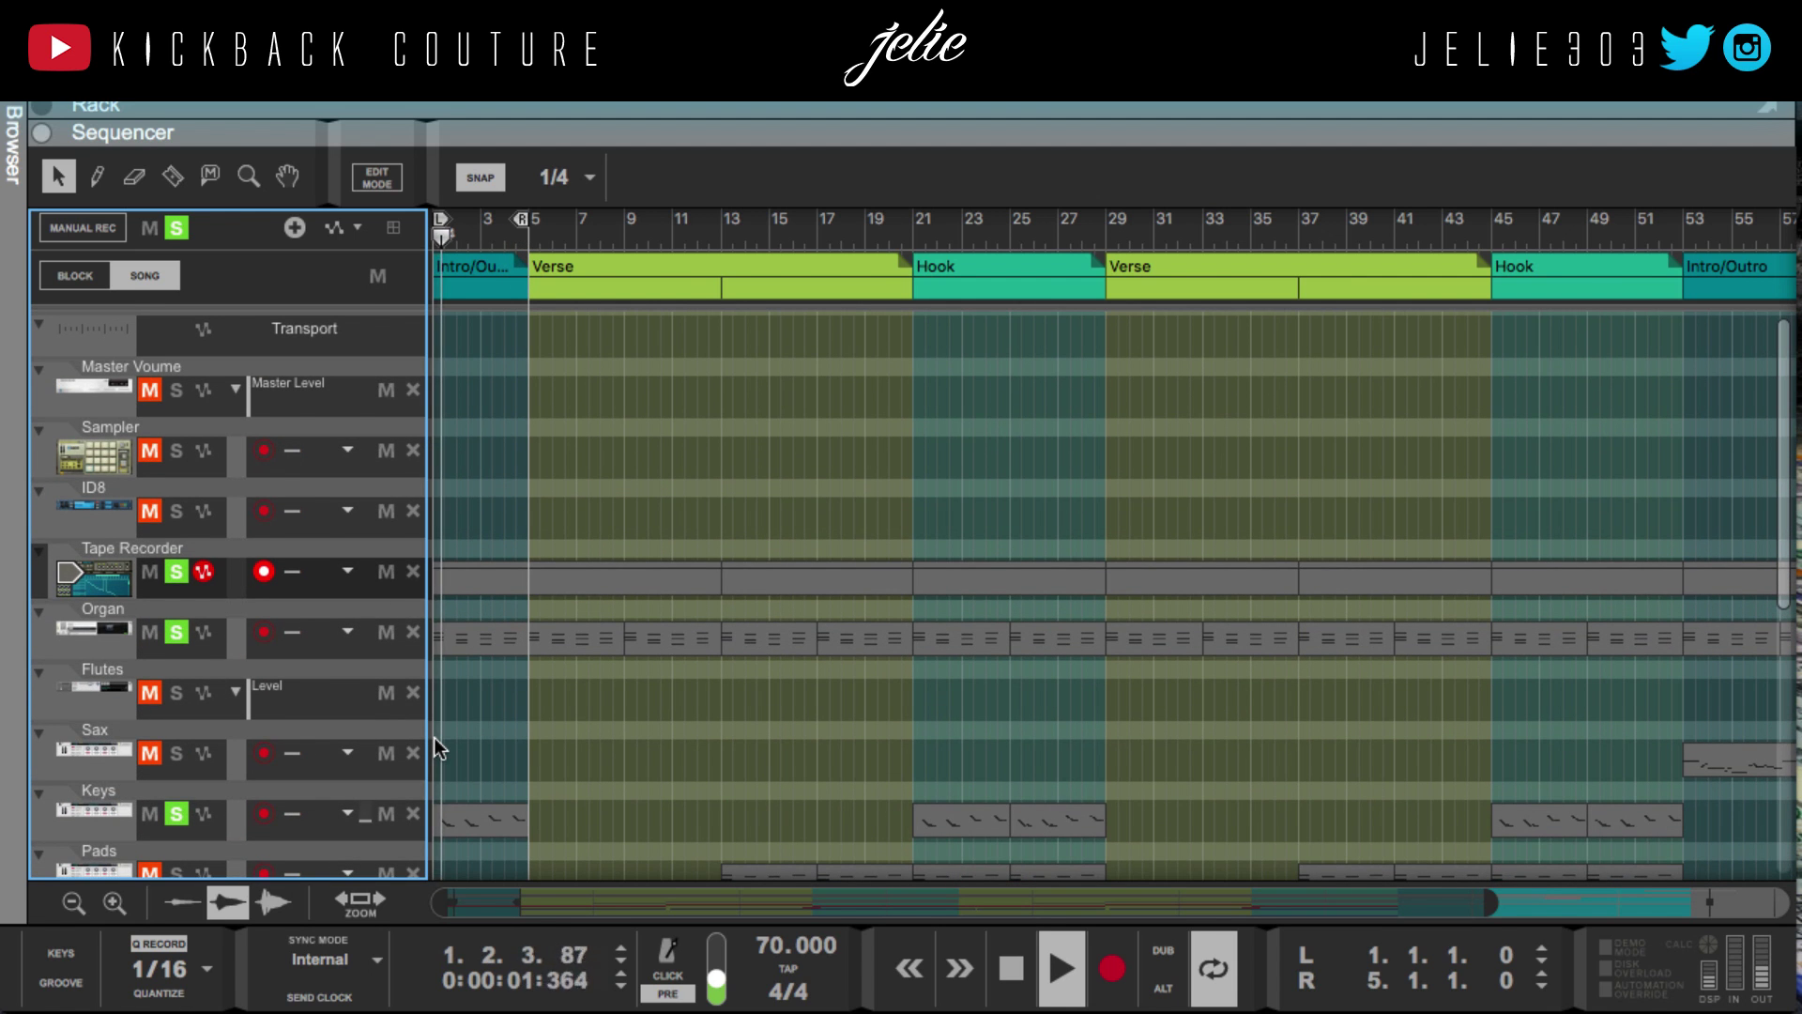
pyautogui.hotkey('ctrl', 'shift', 'Right')
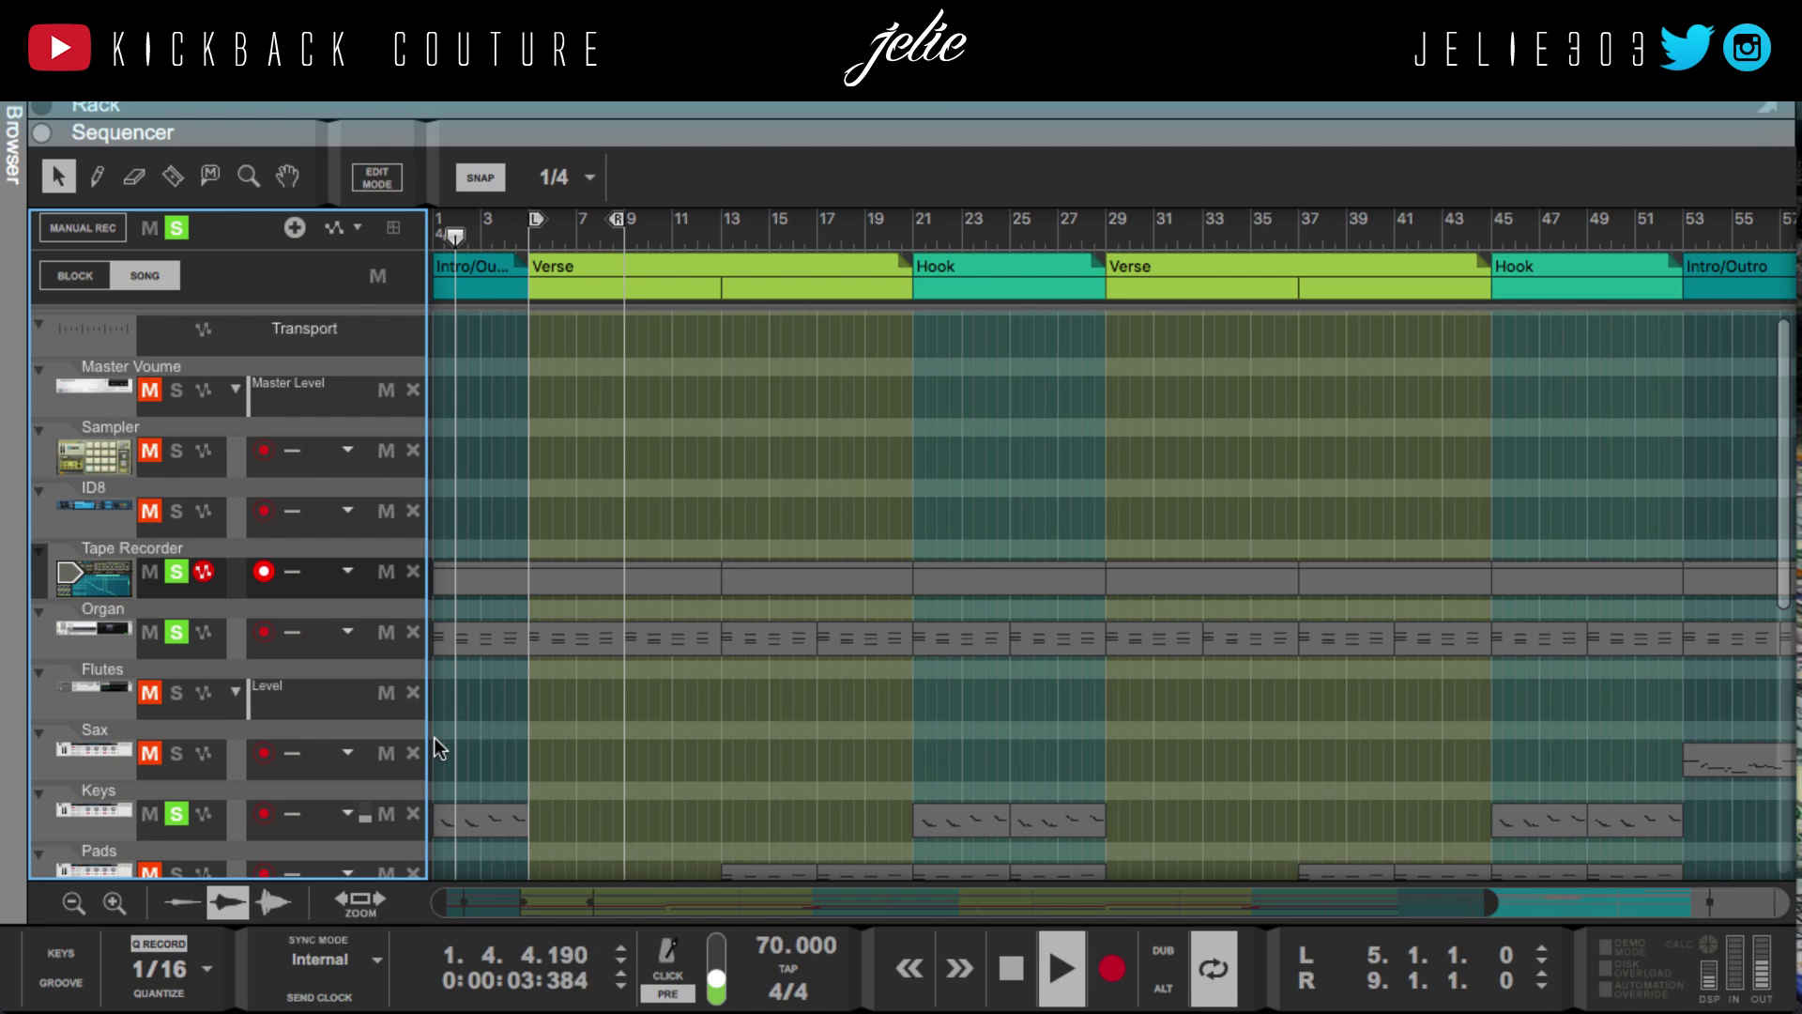
# Clear all track solos and mutes so every track plays
pyautogui.scroll(-8, 487, 685)
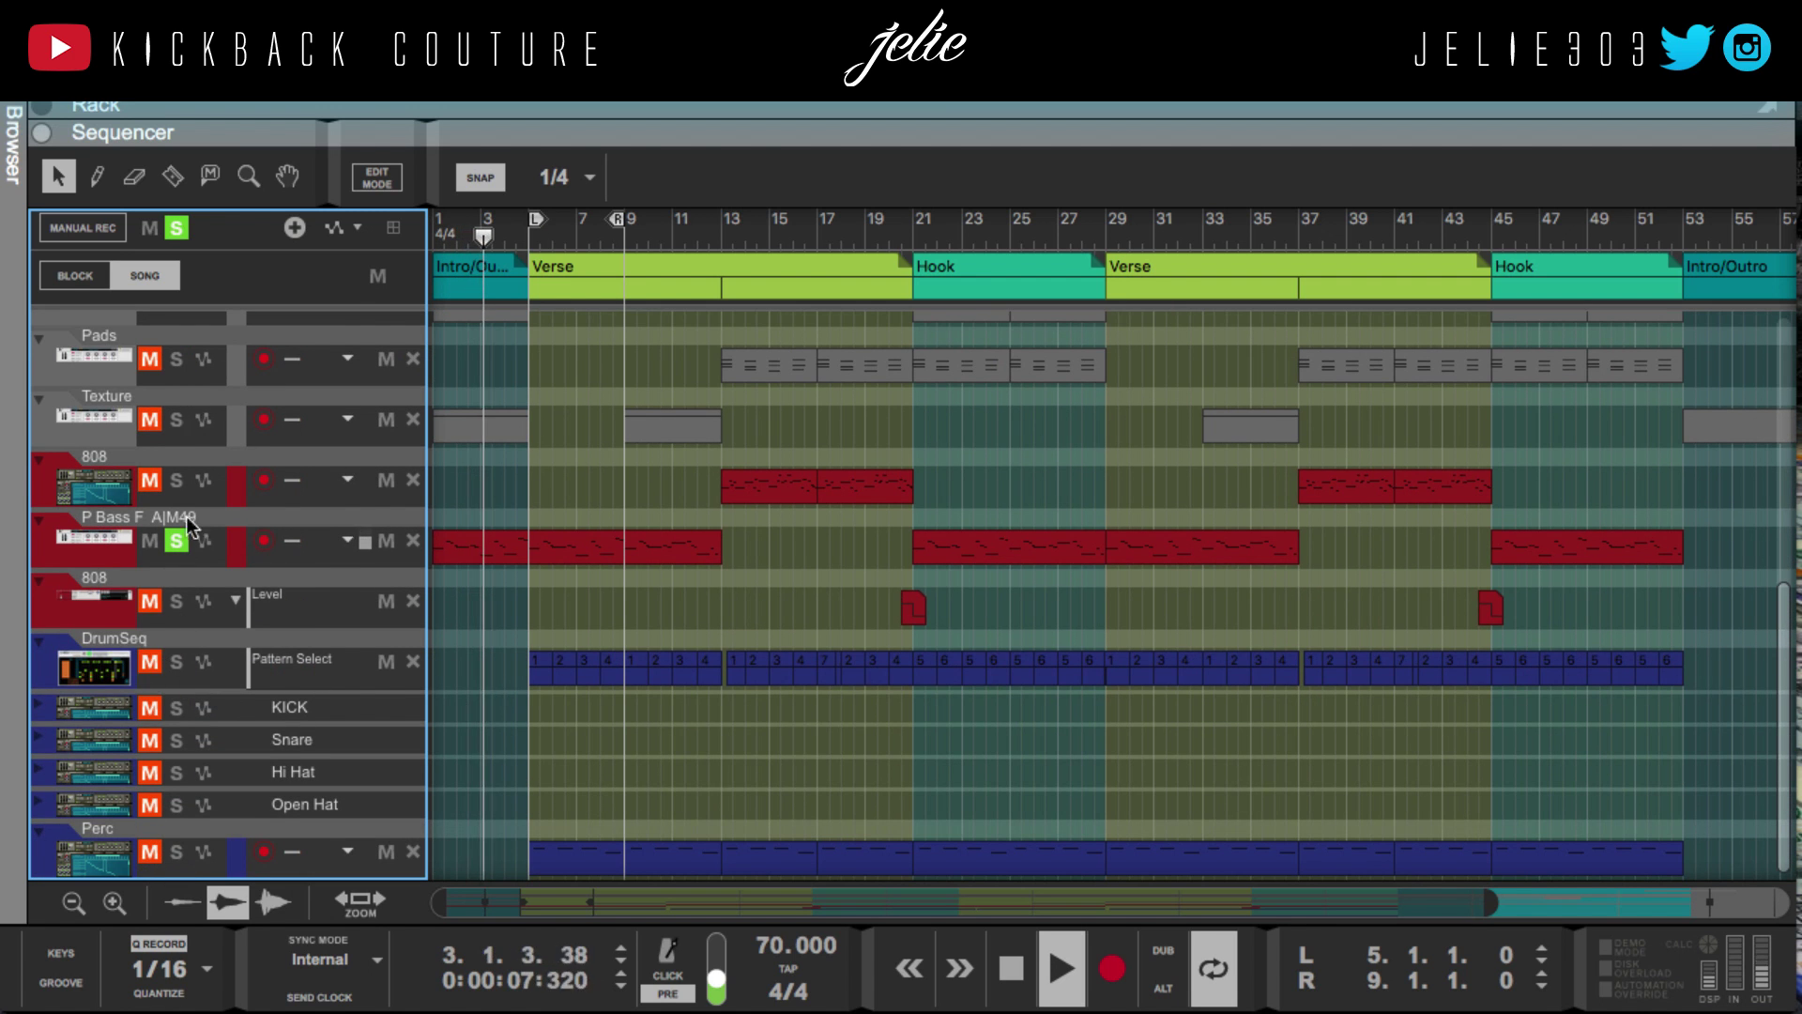
pyautogui.click(171, 229)
pyautogui.click(150, 228)
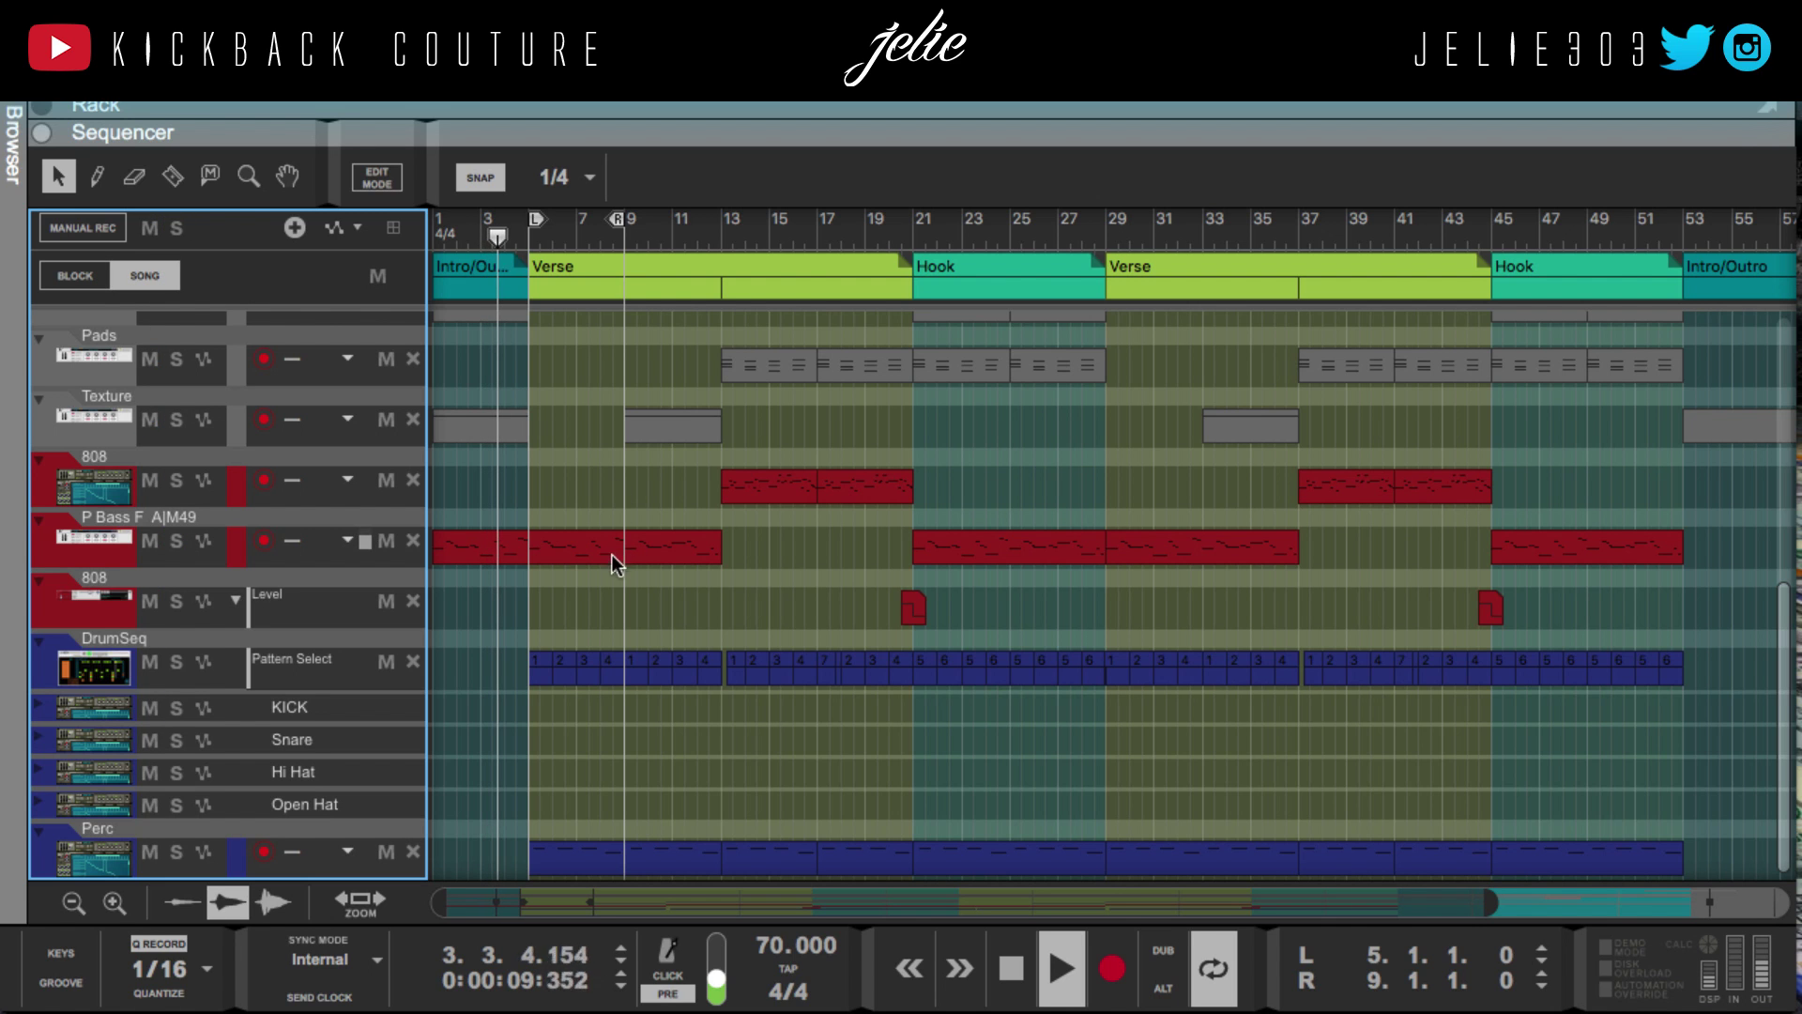
# Solo the Texture track while the song plays into the verse
pyautogui.scroll(3, 581, 603)
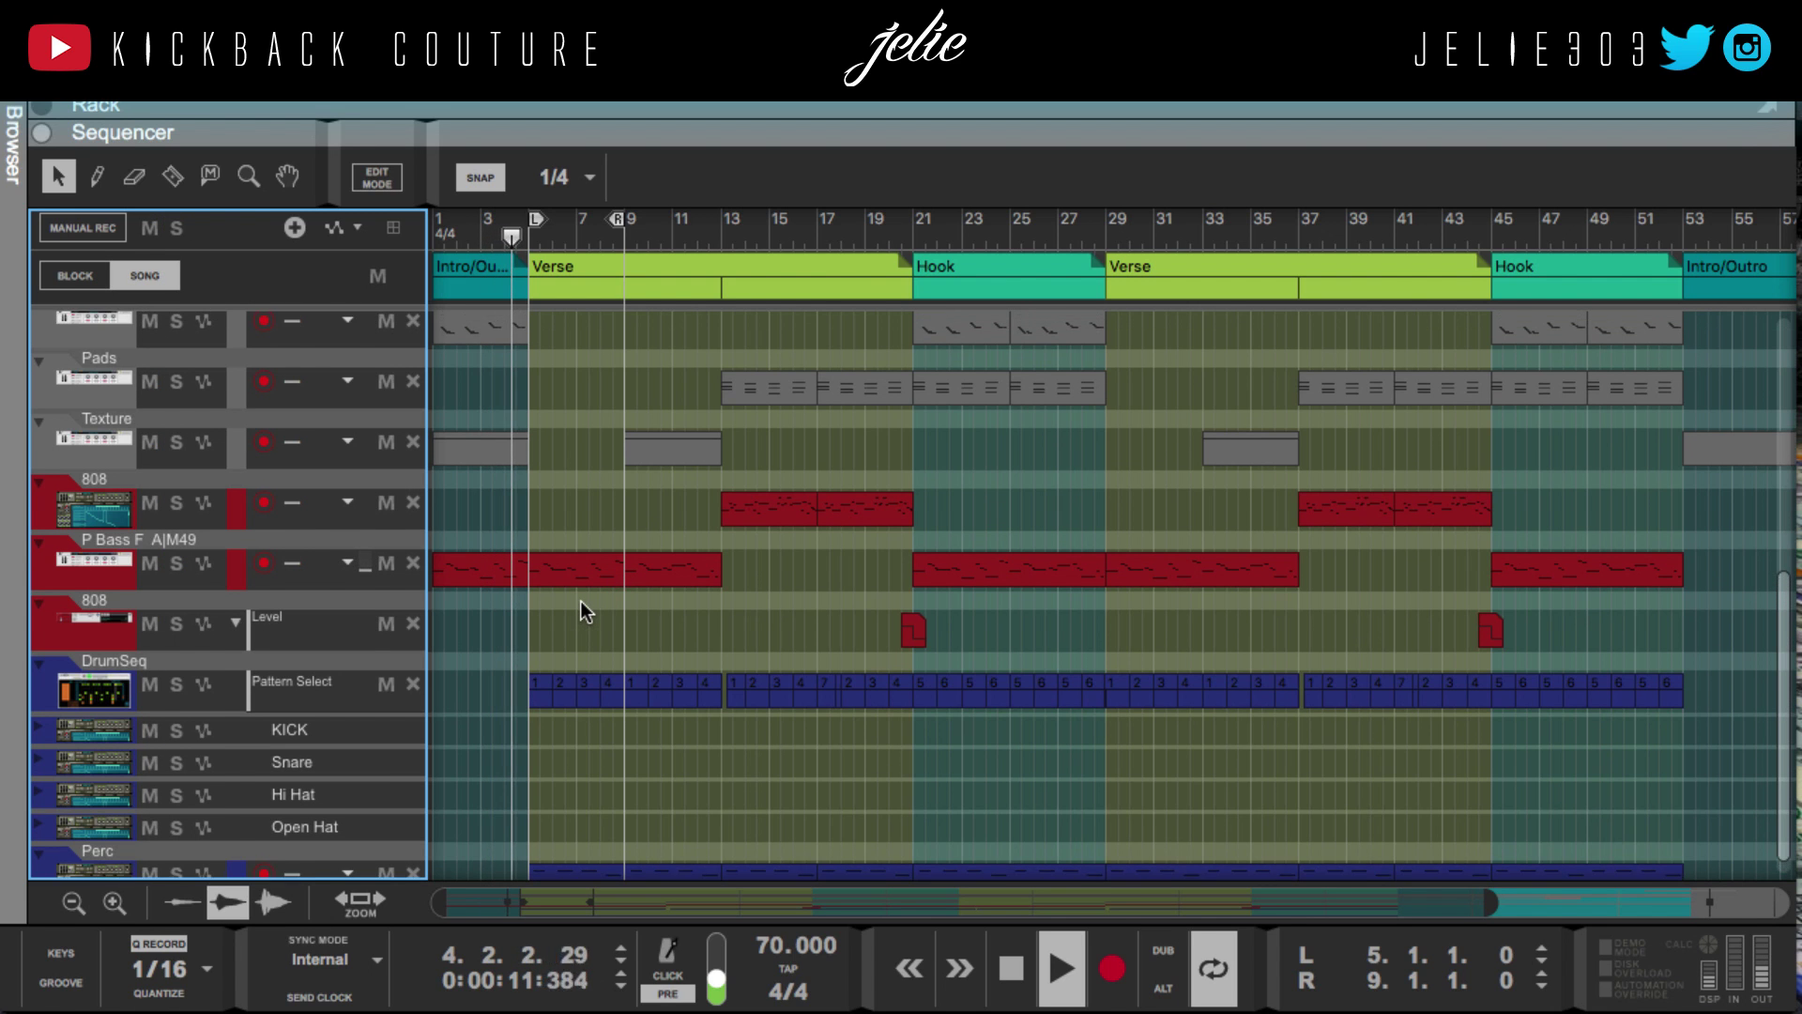
pyautogui.scroll(3, 582, 600)
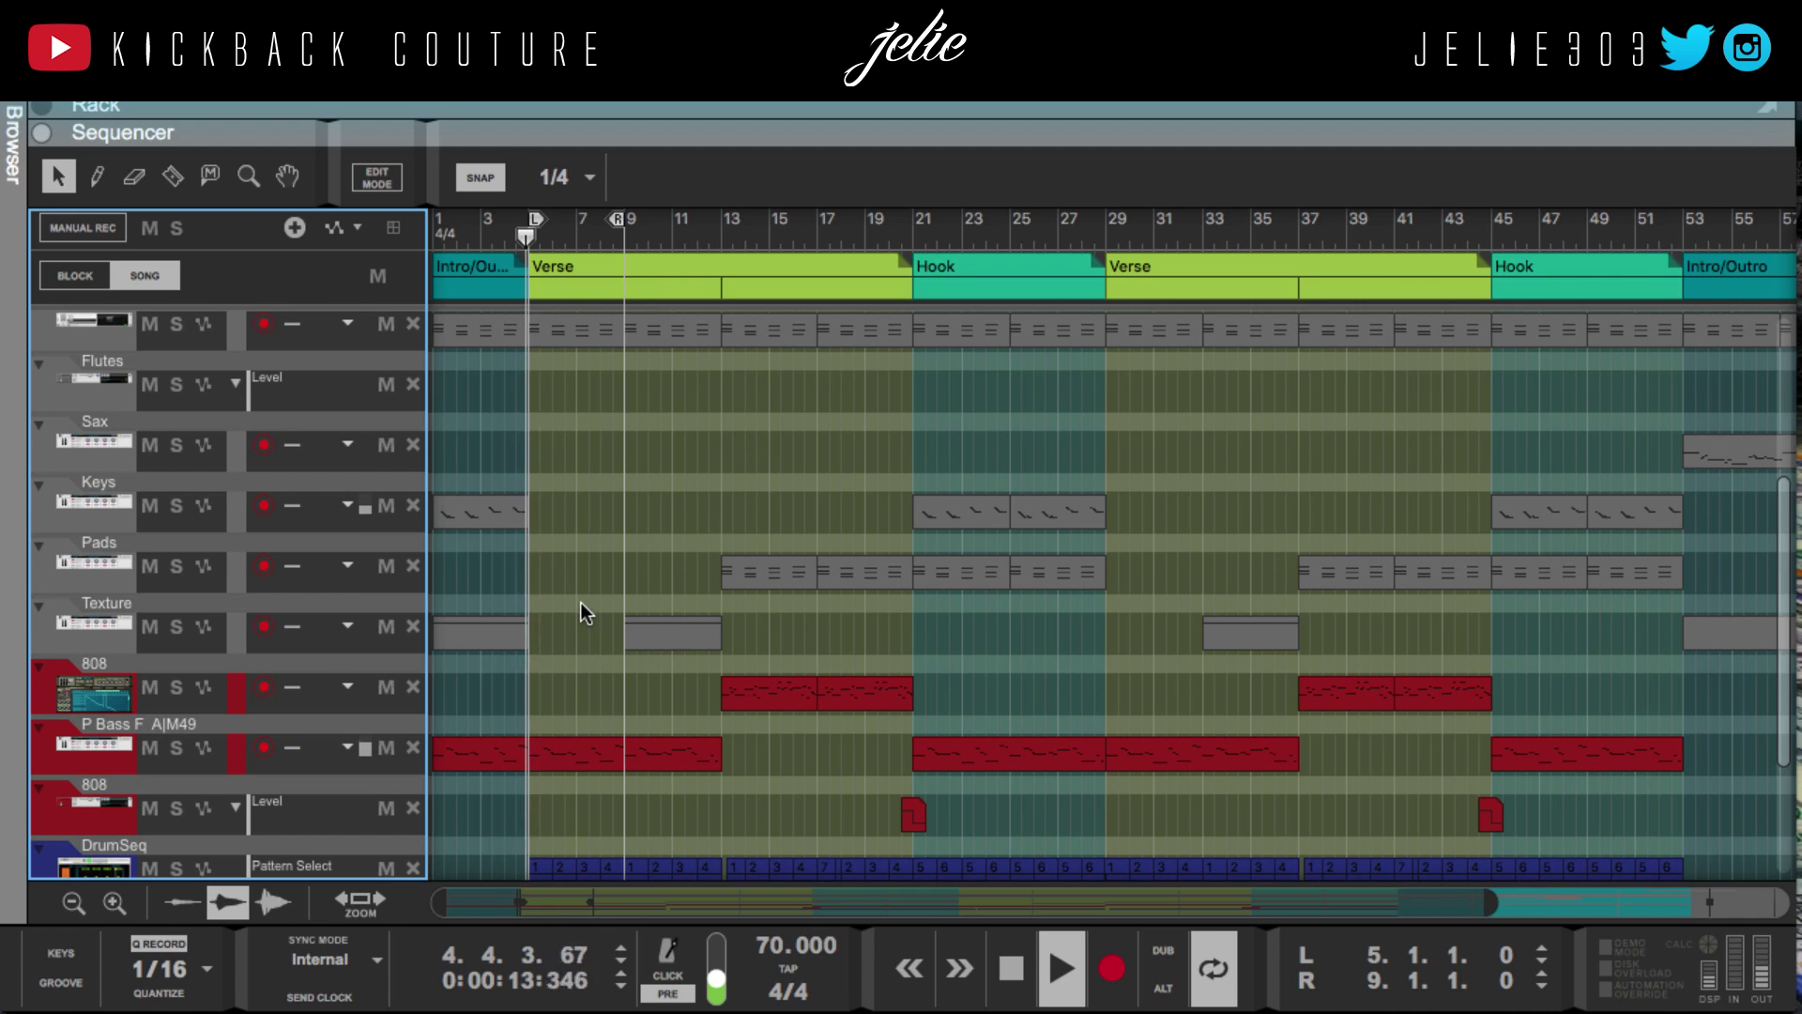
pyautogui.click(176, 625)
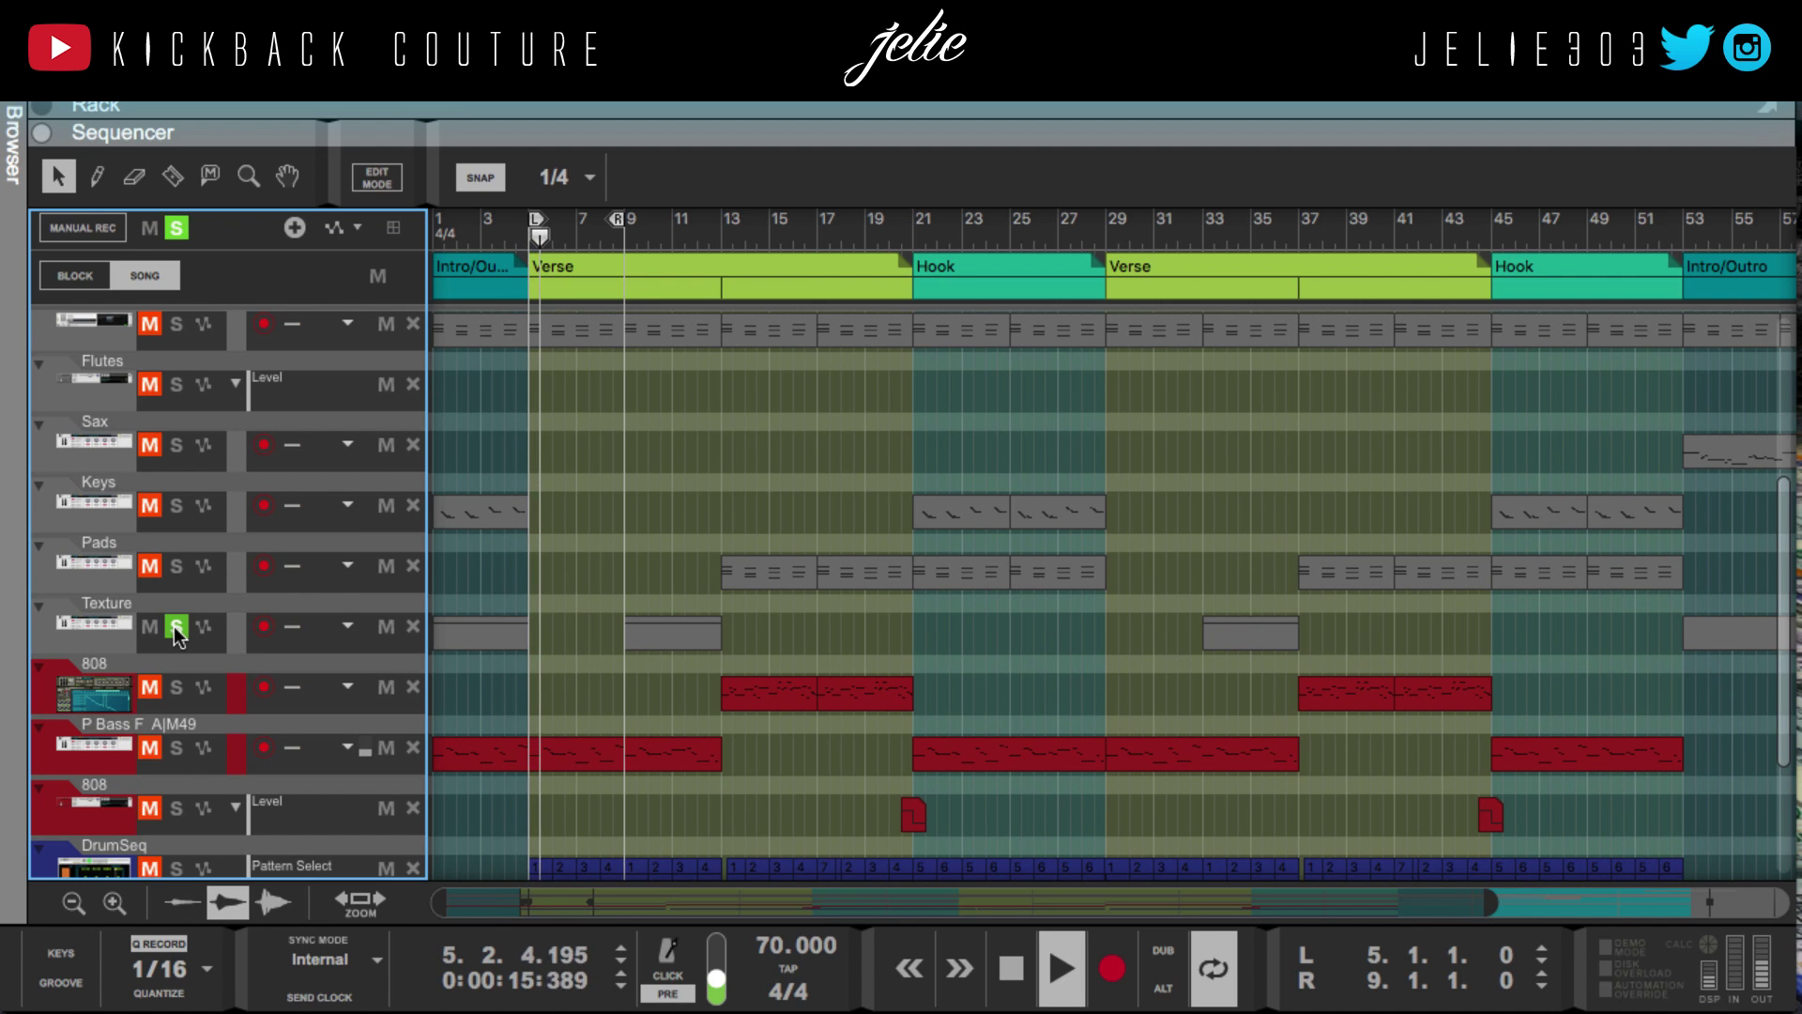
# Audition the soloed Texture track from the song start, then unsolo it and return playback to the loop start at bar 5
pyautogui.press('KP_Decimal')
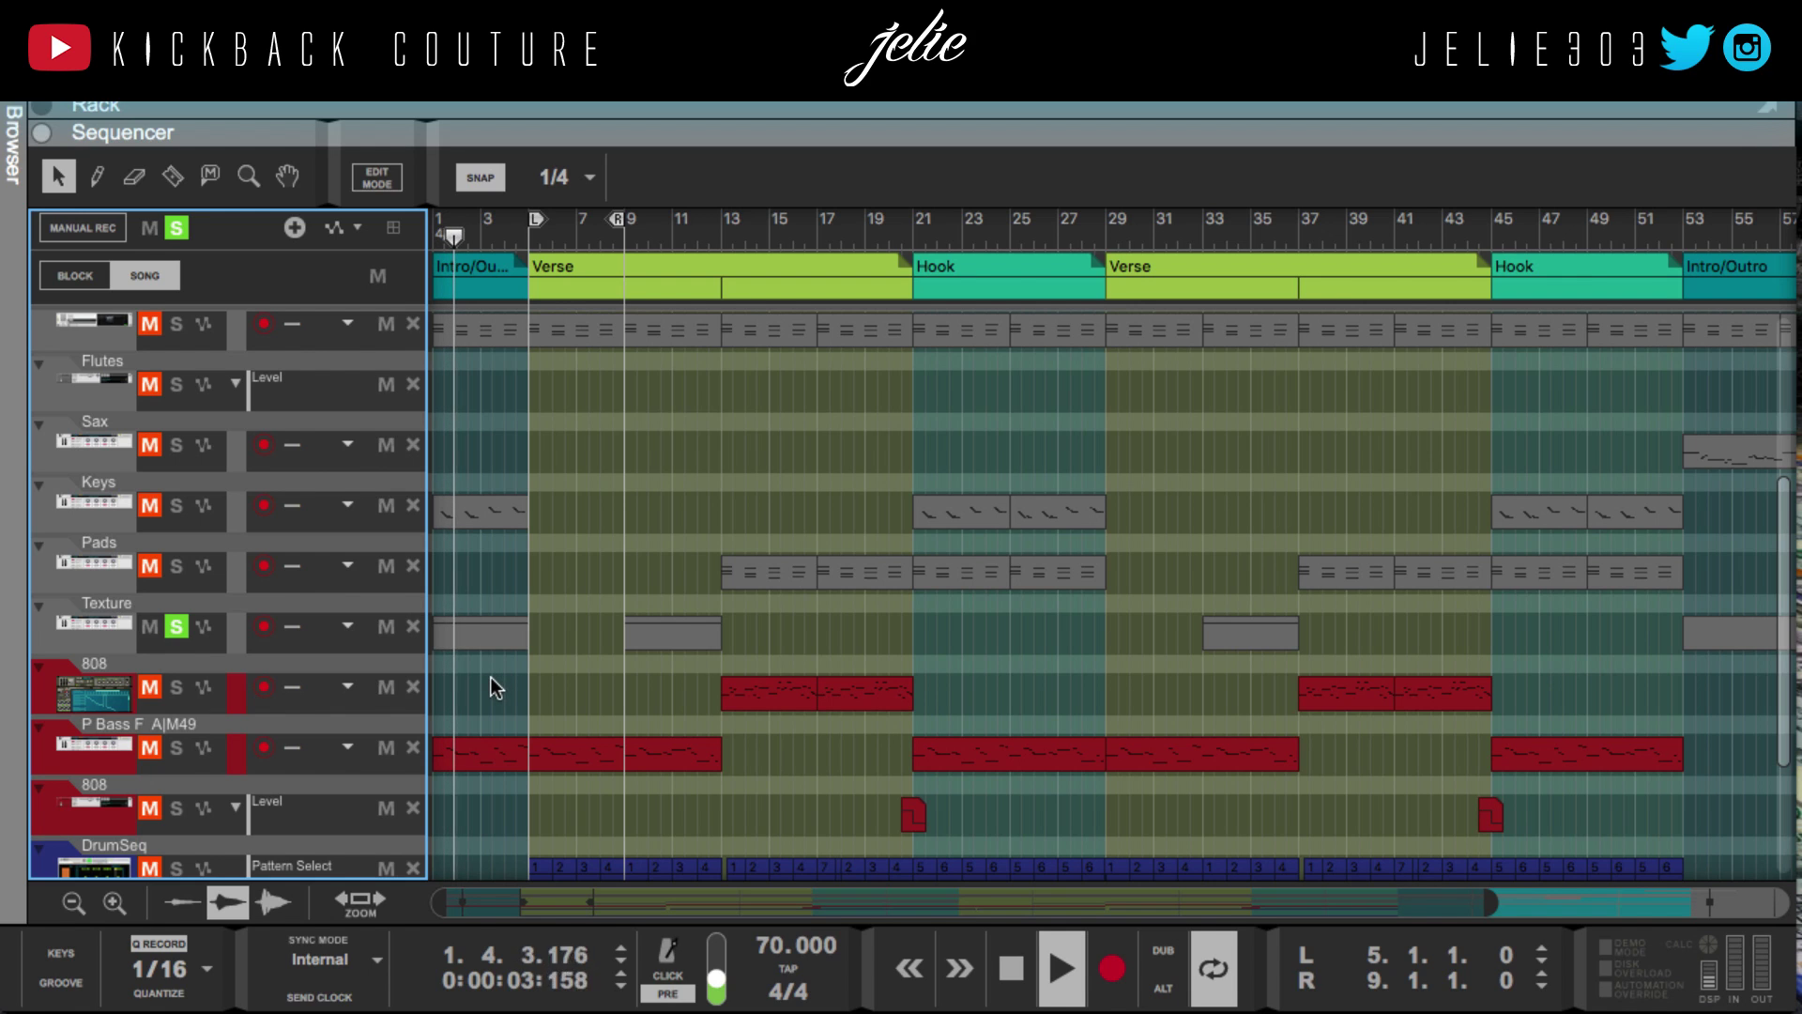
pyautogui.press('KP_1')
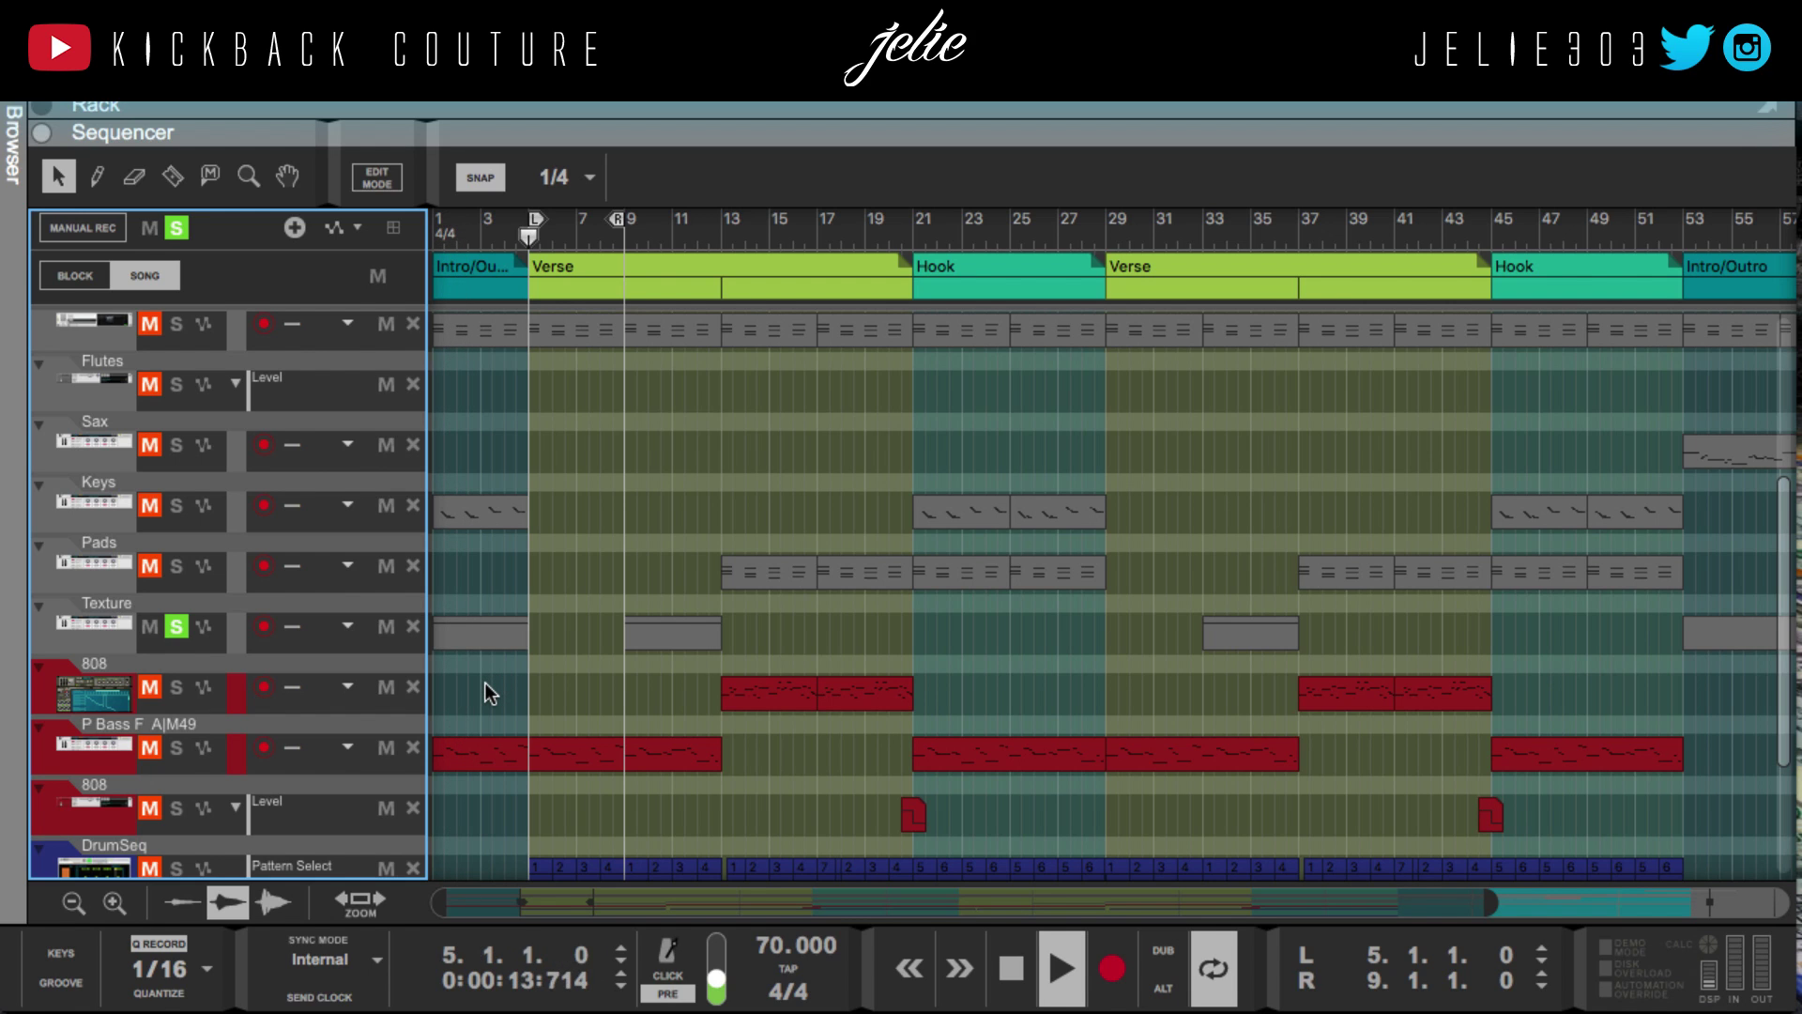
pyautogui.click(174, 627)
pyautogui.press('KP_1')
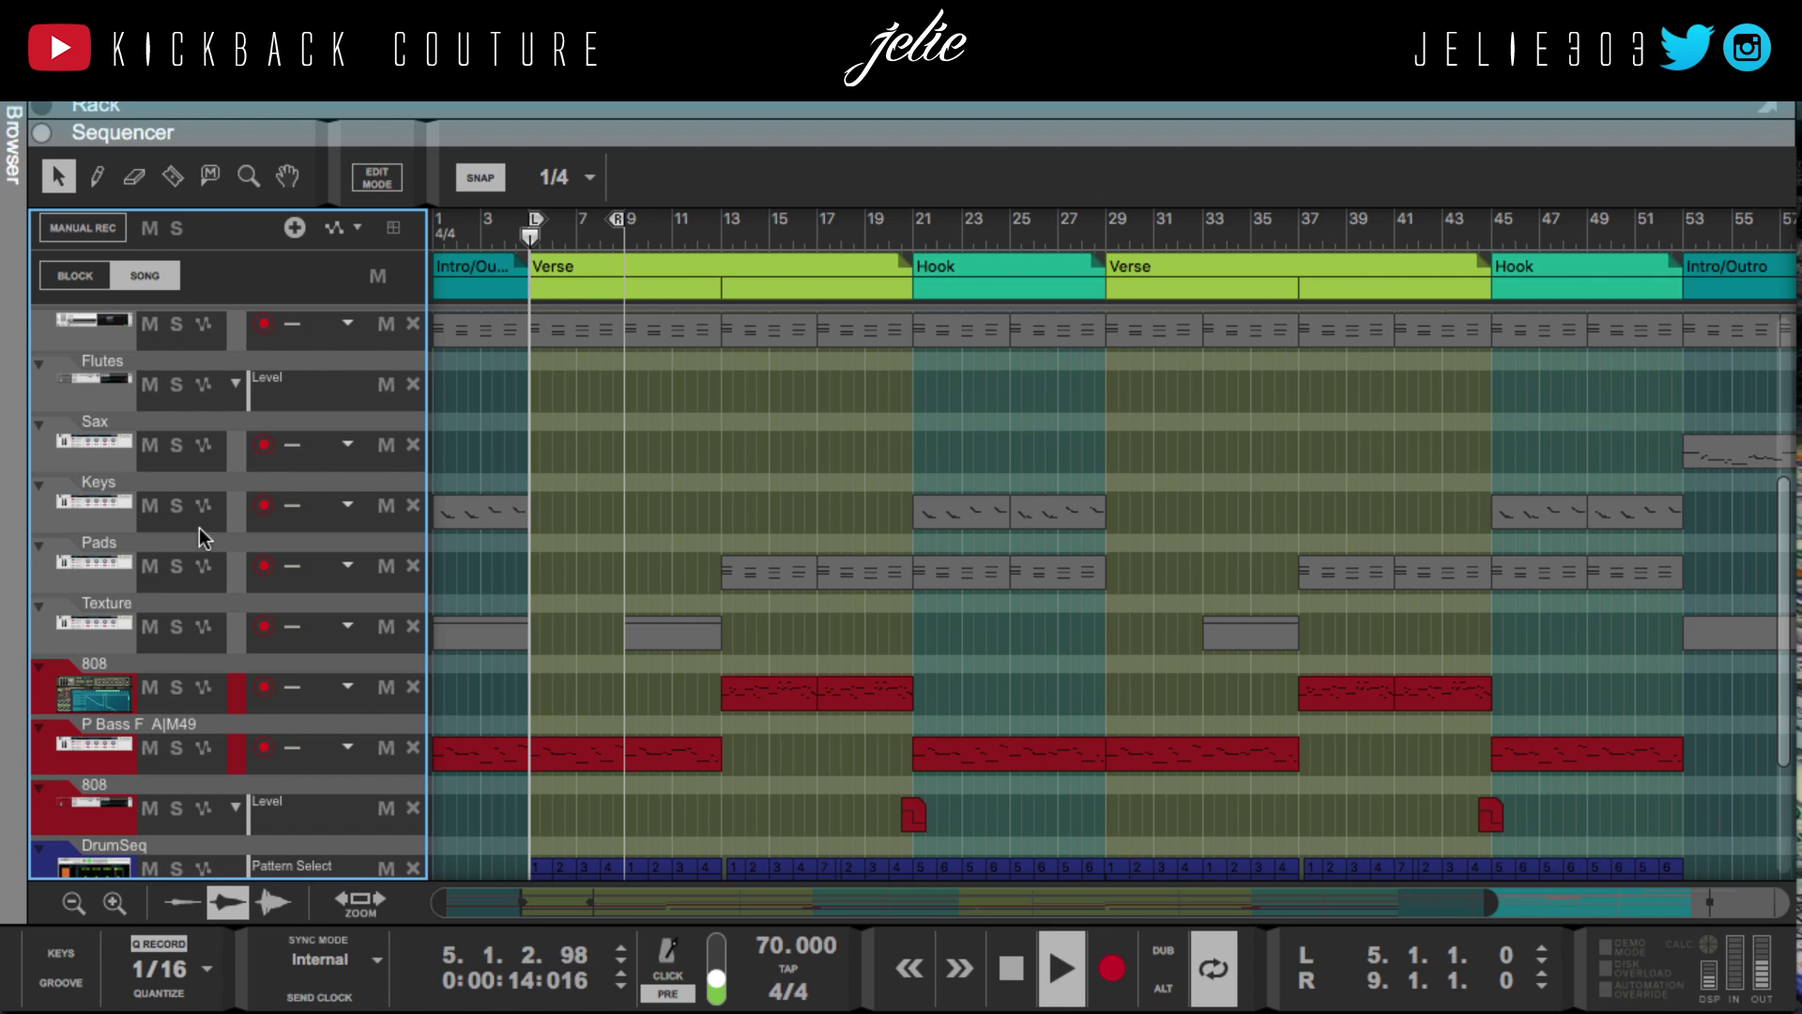
# Switch from the sequencer to the rack and examine the Drum Sequencer's patterns while the verse loops
pyautogui.scroll(-3, 601, 620)
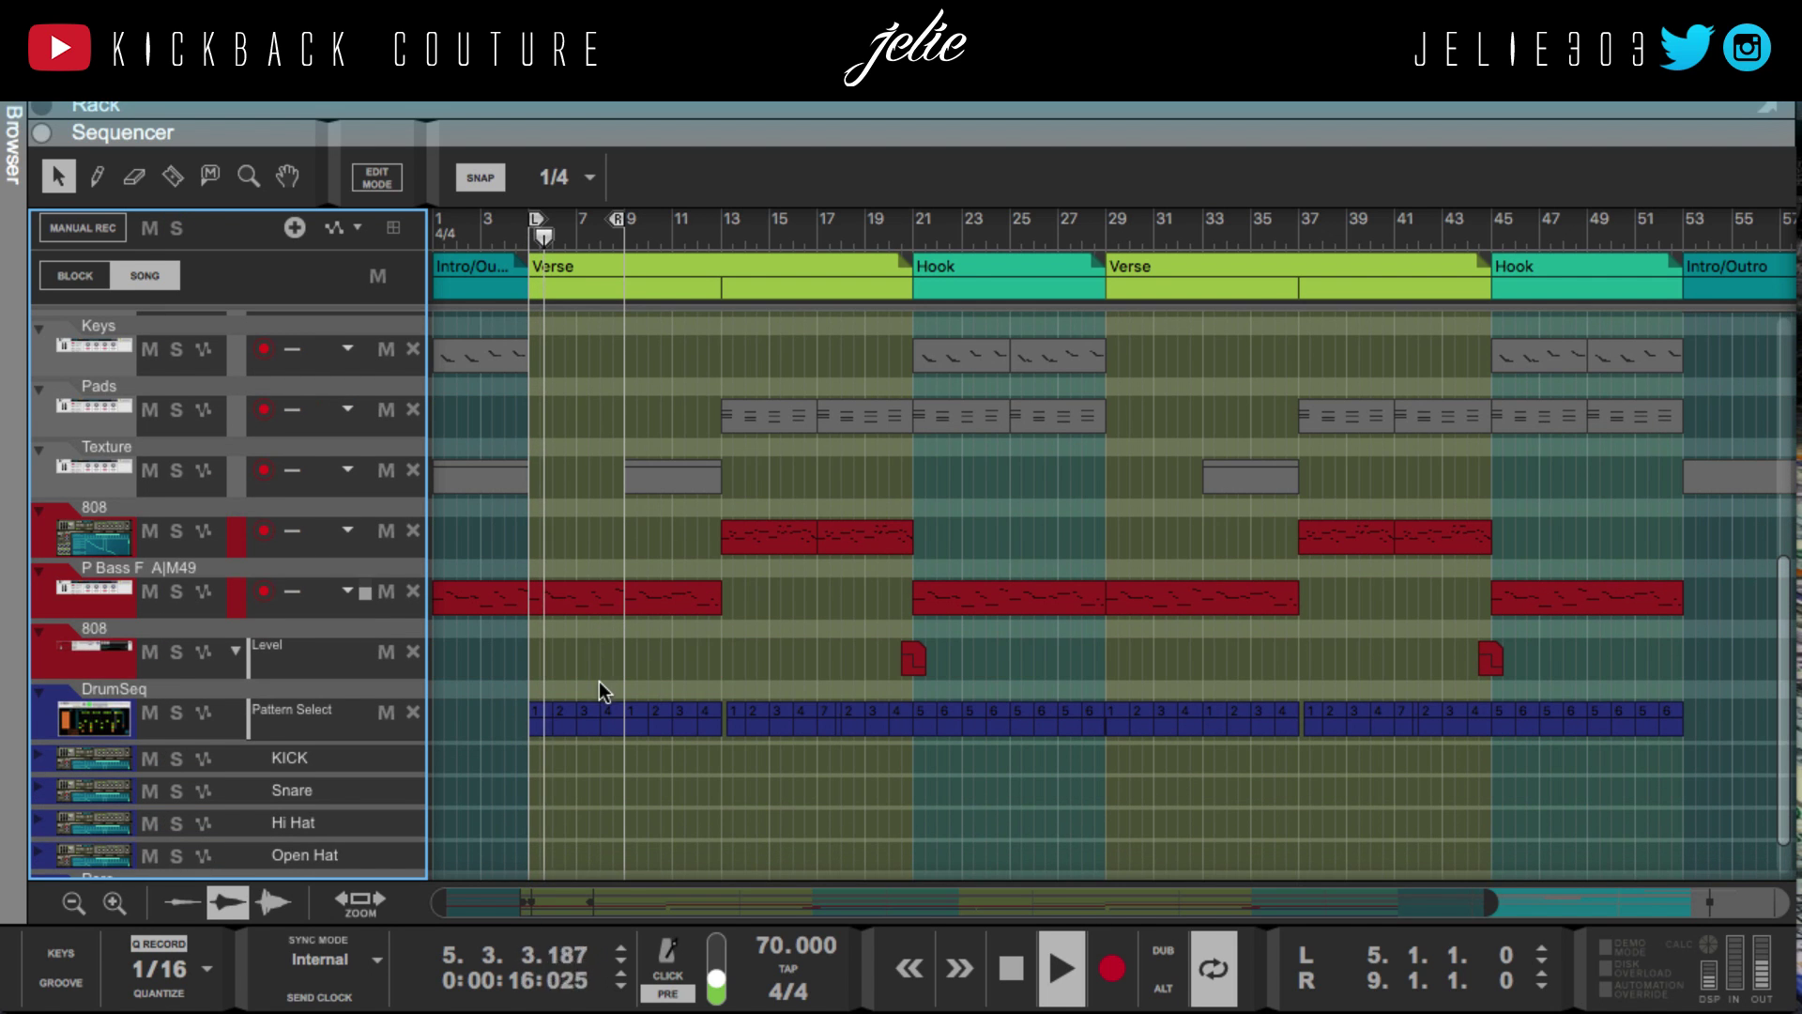
pyautogui.scroll(3, 582, 670)
pyautogui.scroll(4, 583, 663)
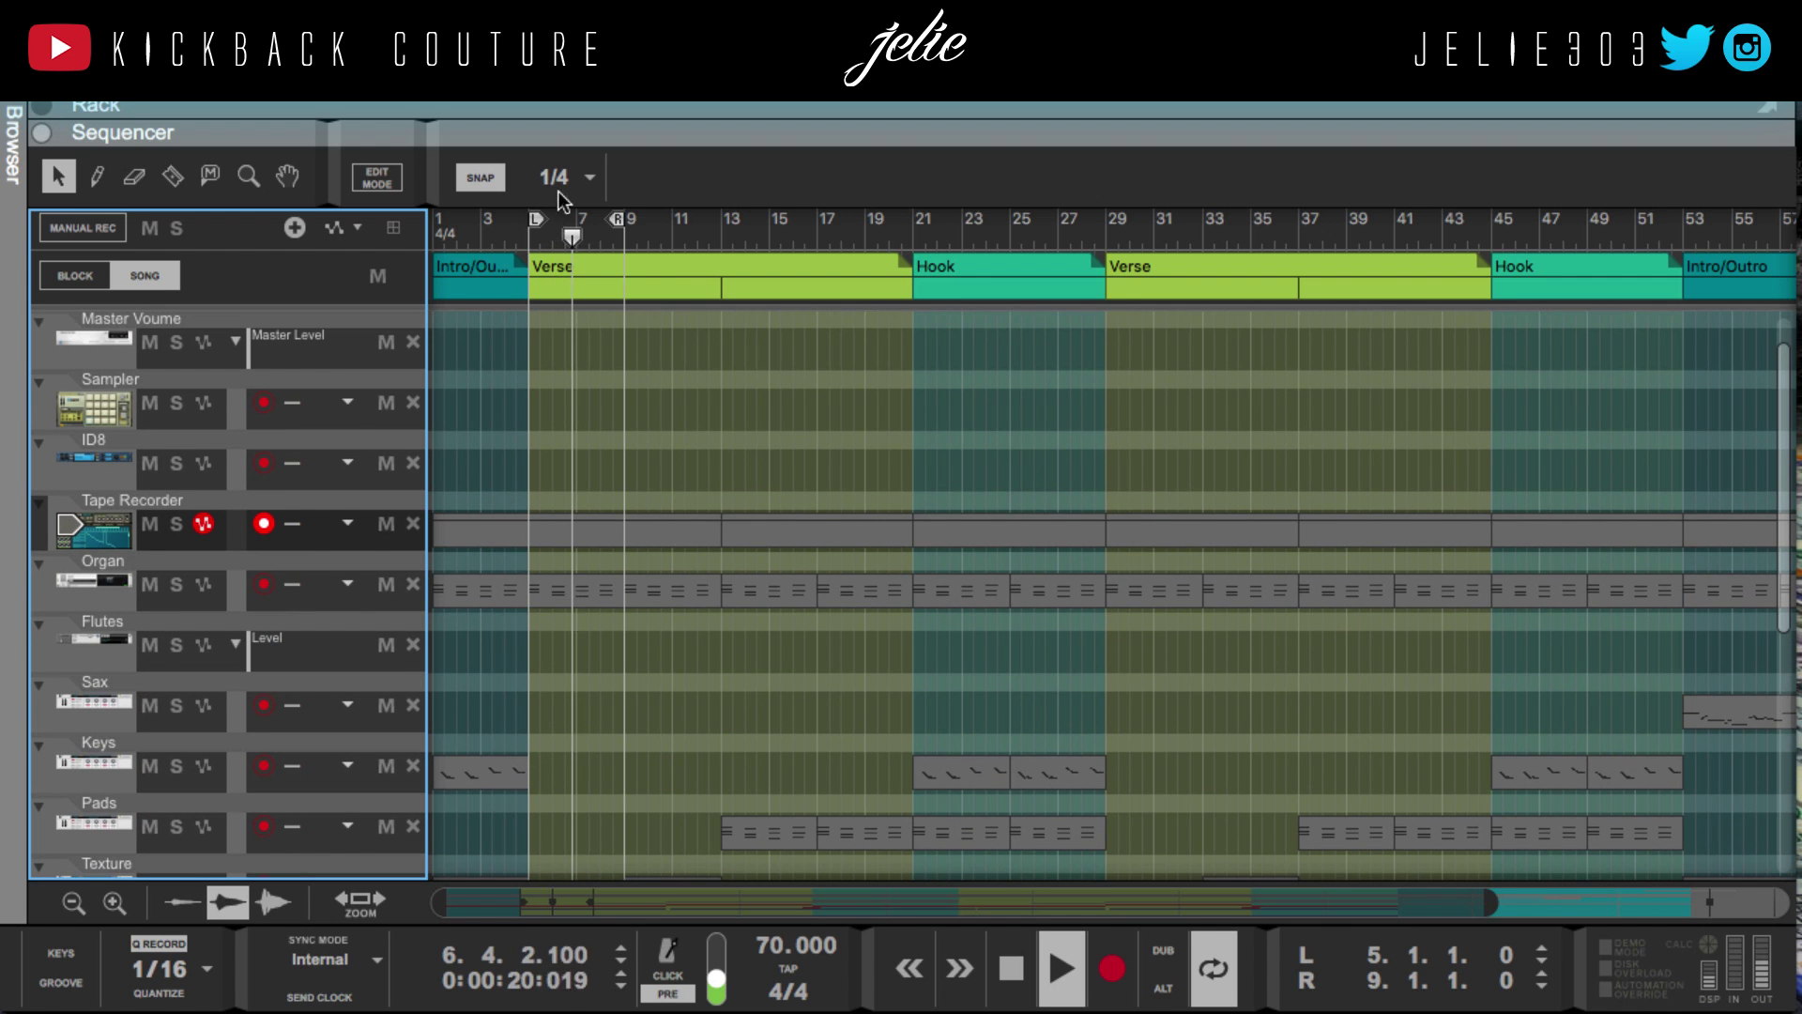
pyautogui.click(550, 130)
pyautogui.hscroll(-10, 518, 516)
pyautogui.scroll(3, 518, 516)
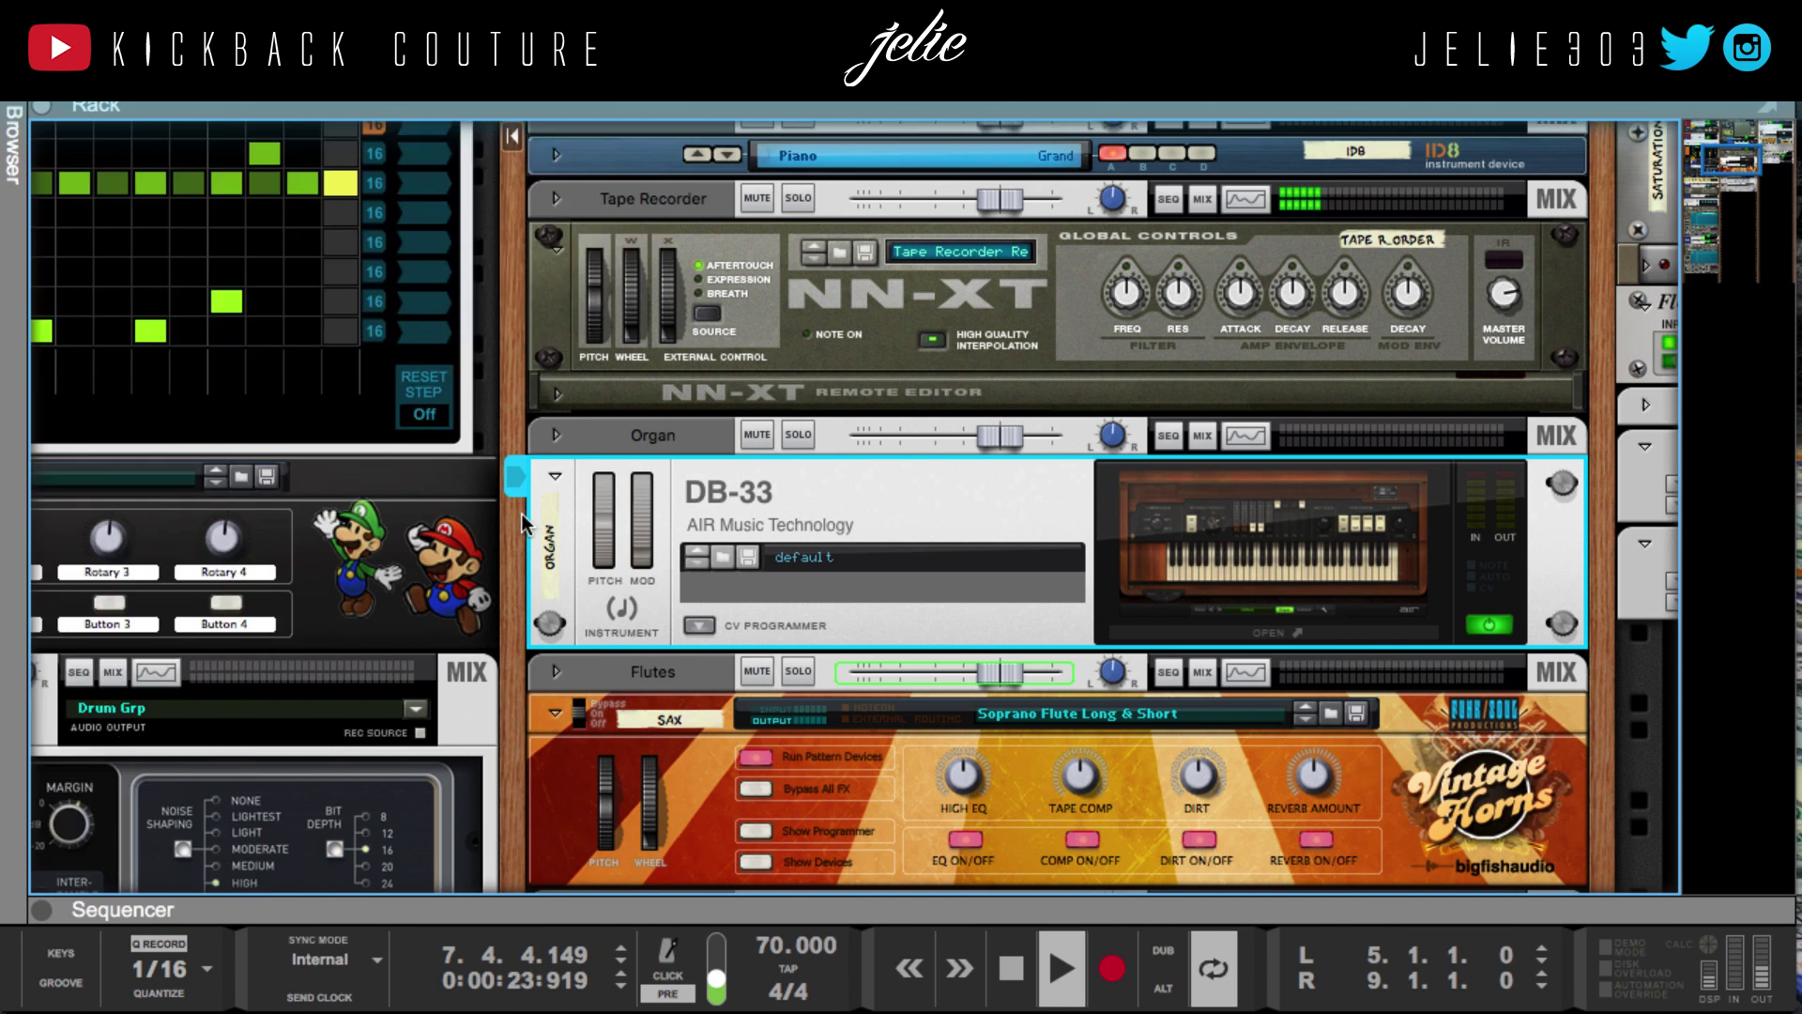
pyautogui.scroll(1, 516, 622)
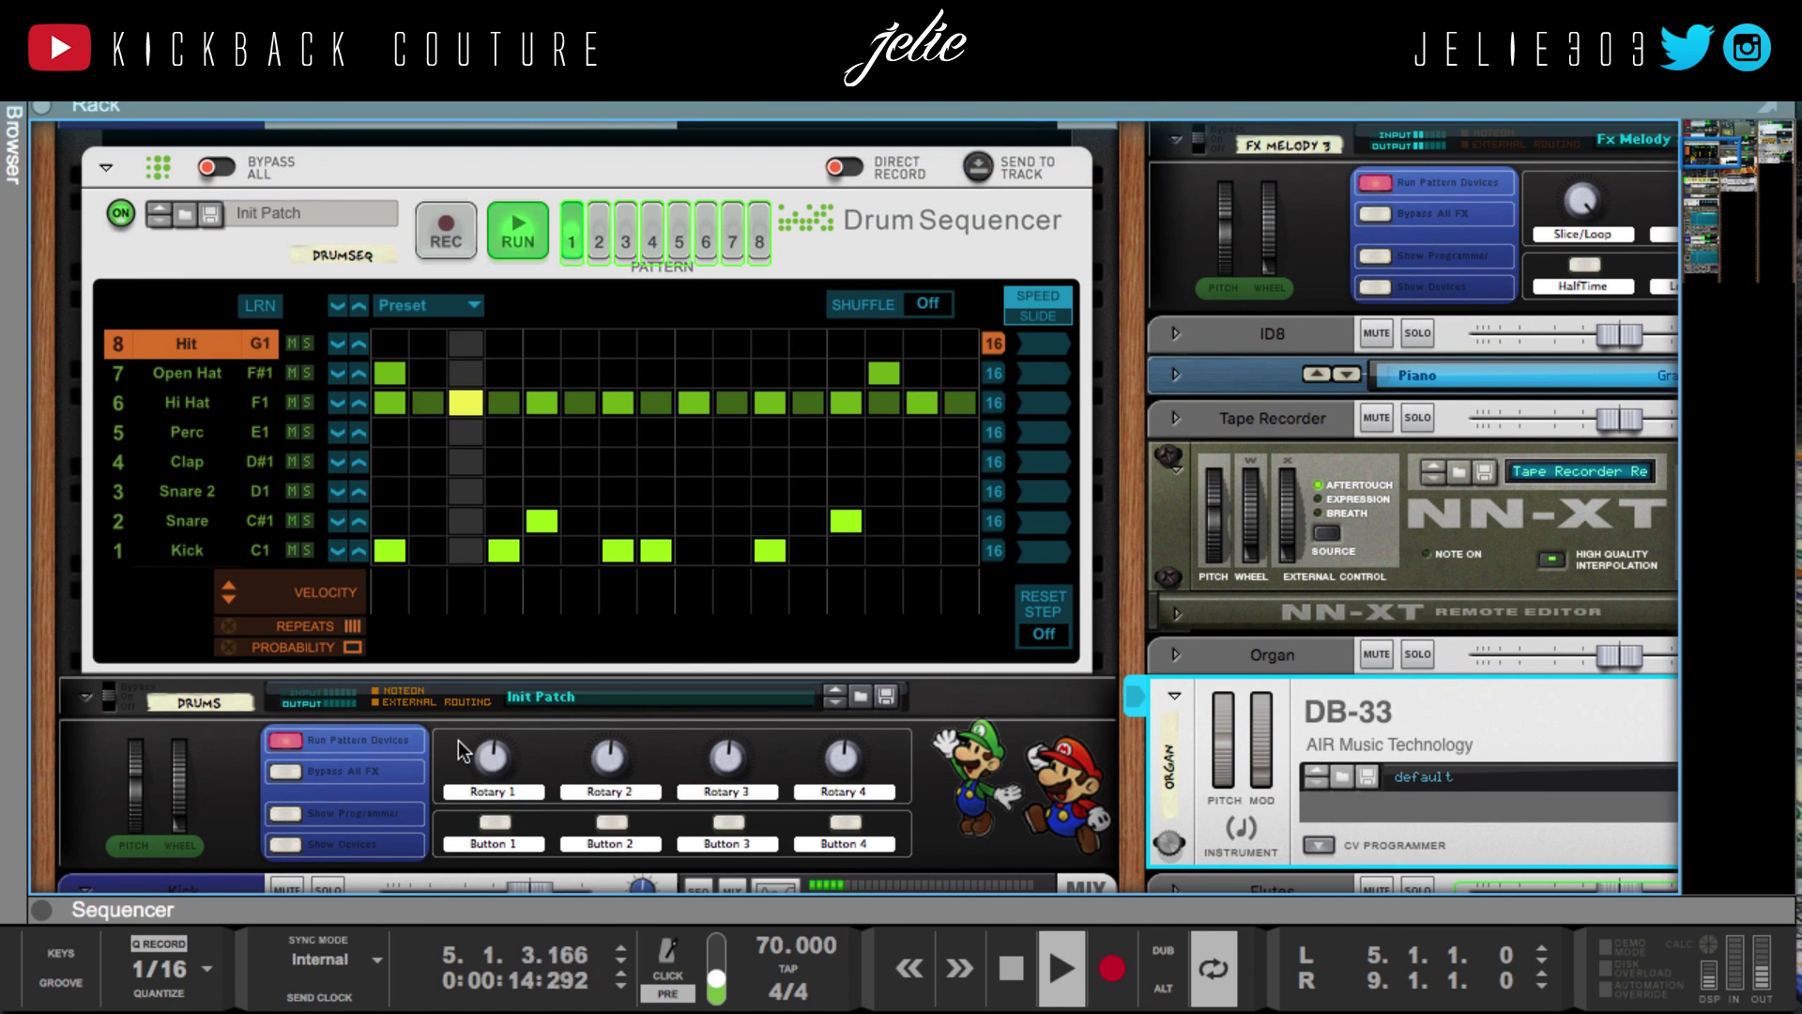
pyautogui.scroll(1, 422, 746)
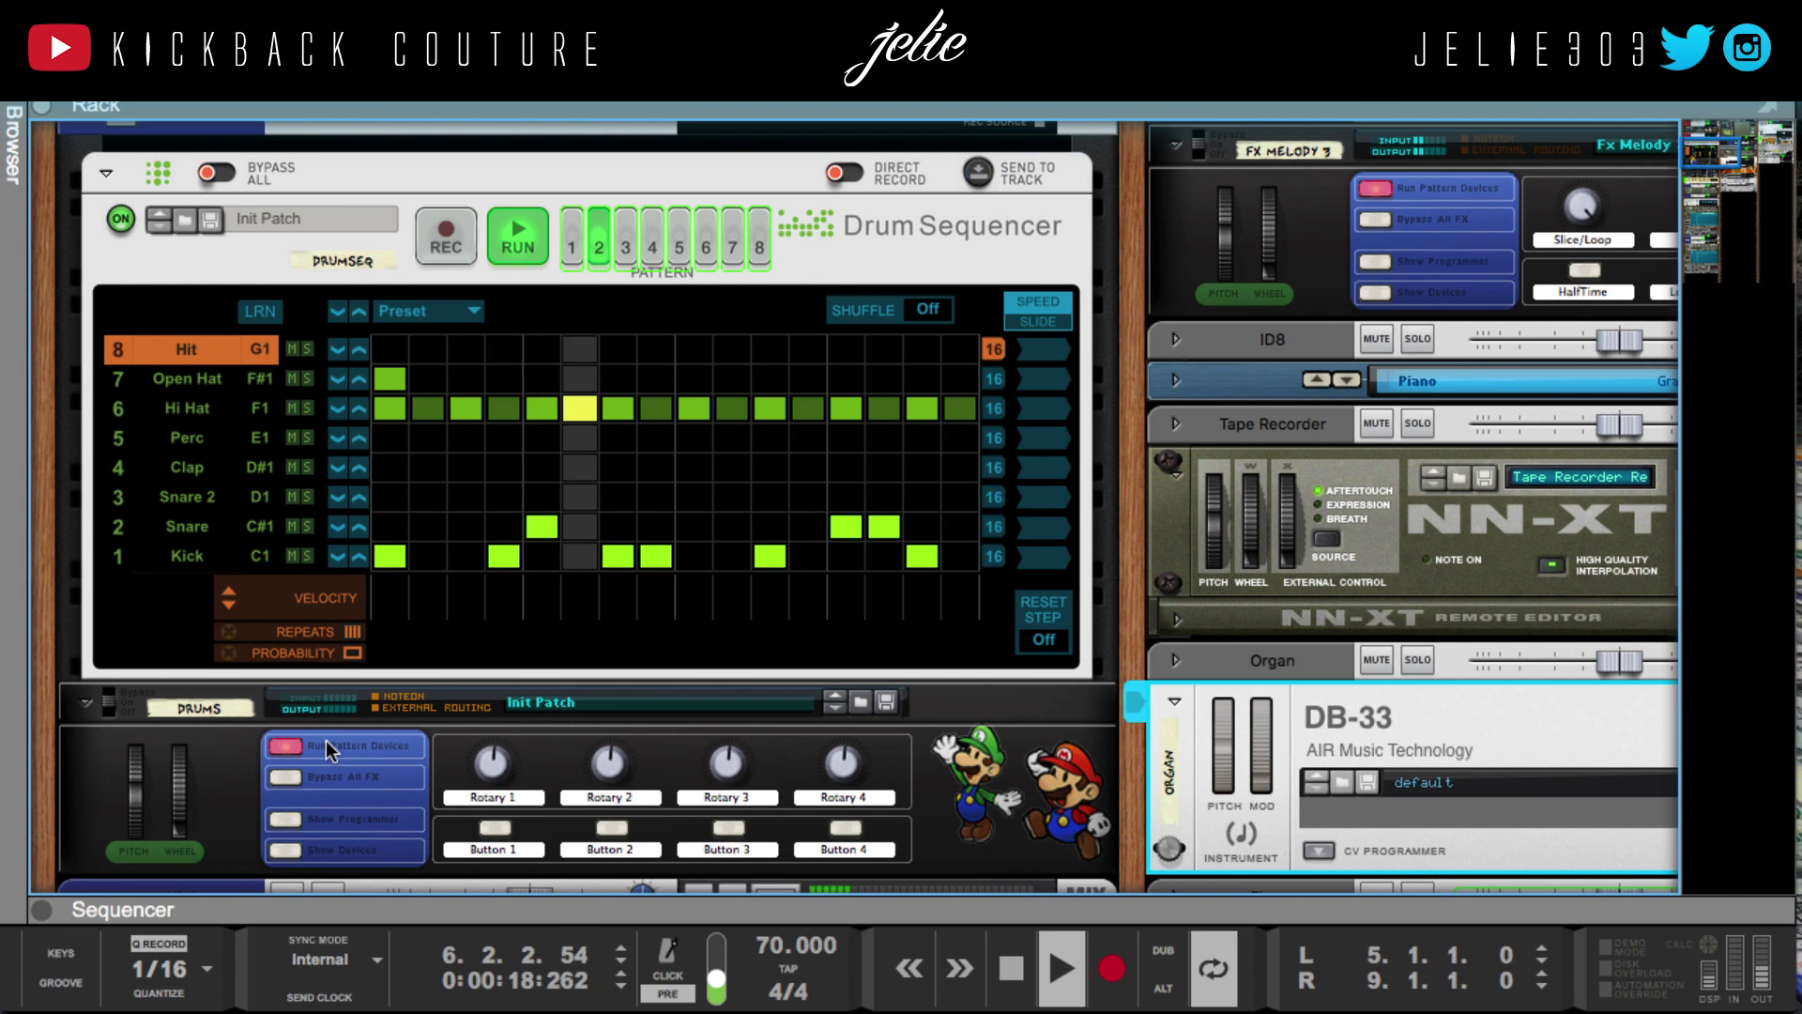
# Examine the Kick channel's insert effects, the Ozone Maximizer and the MClass Maximizer used as a meter
pyautogui.scroll(-5, 330, 736)
pyautogui.scroll(-2, 302, 734)
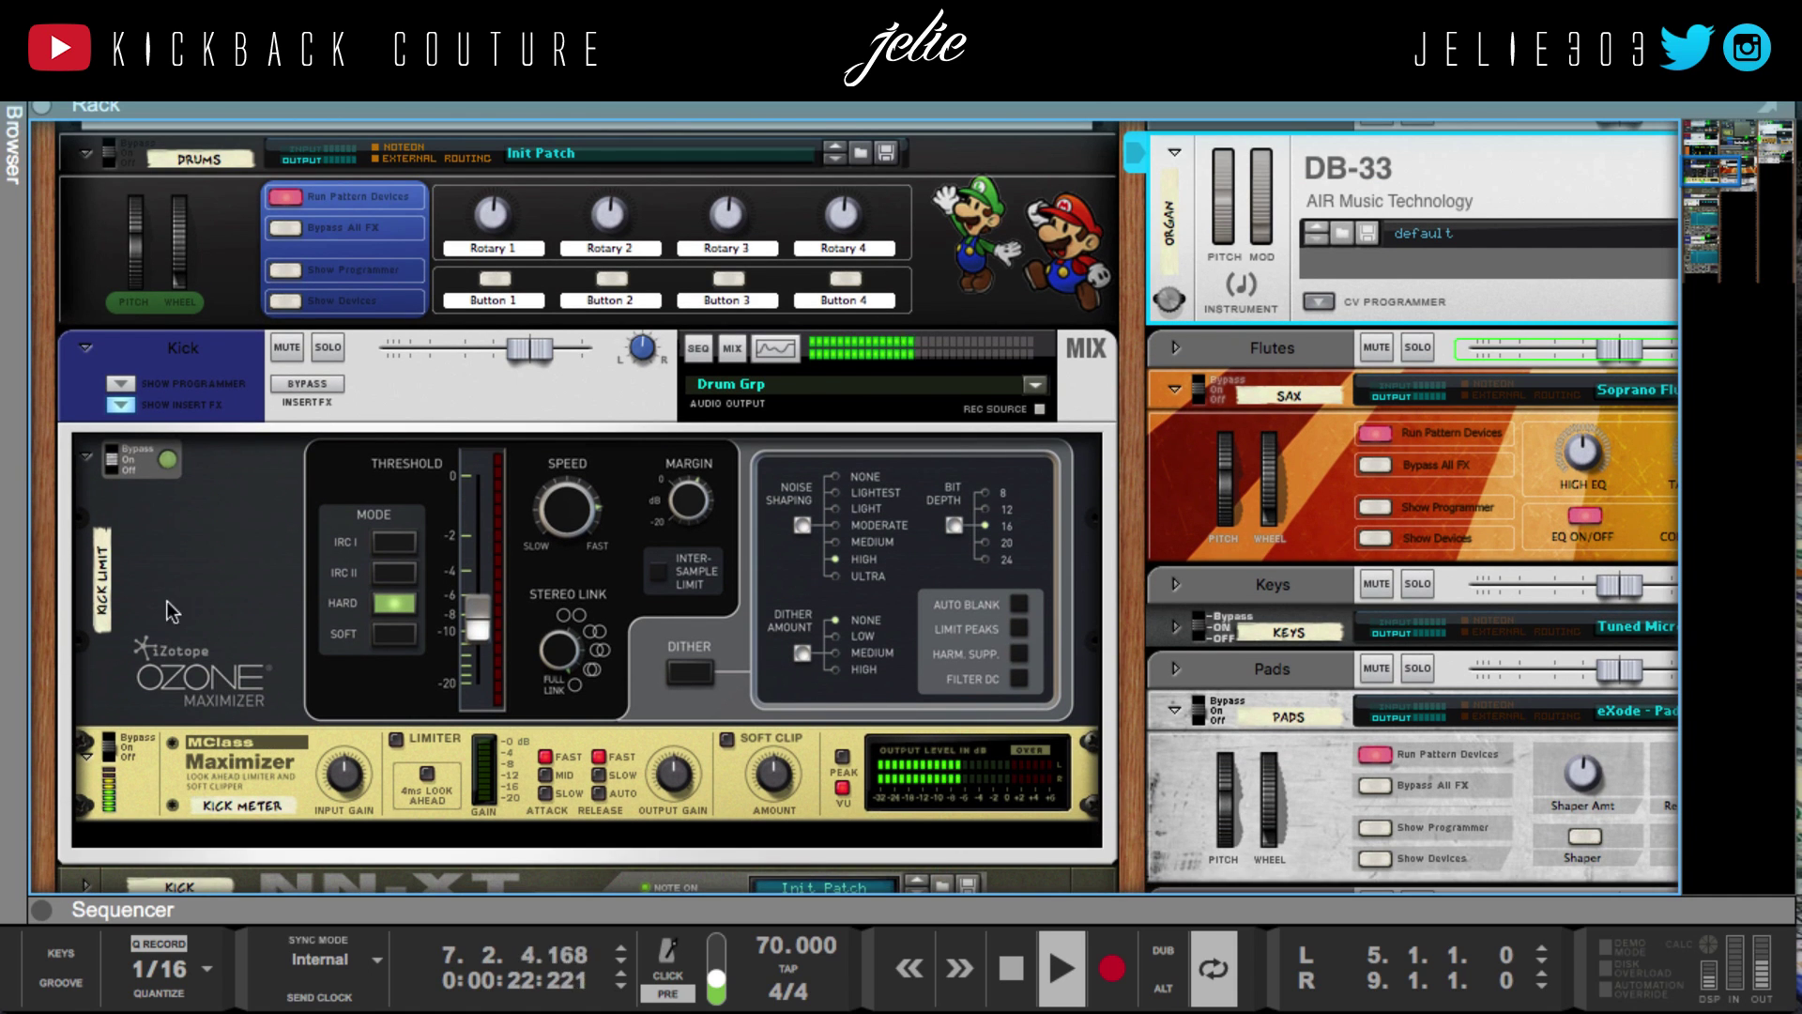
pyautogui.click(210, 702)
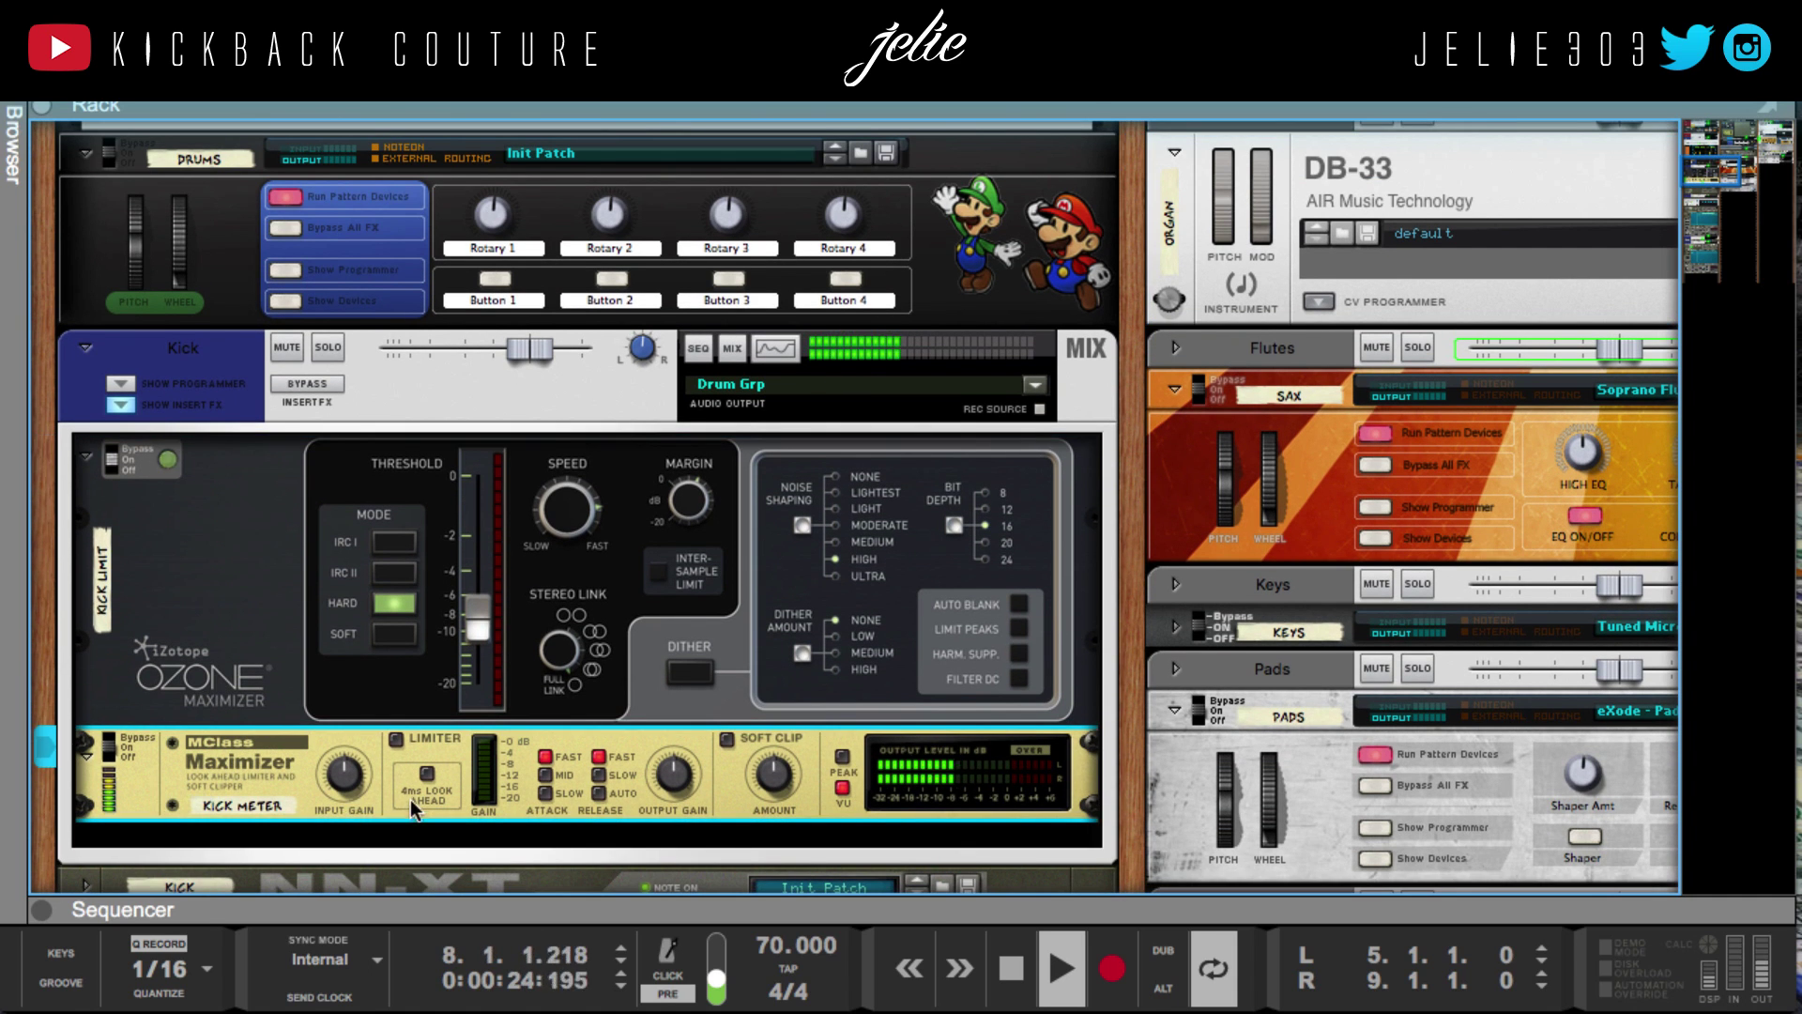
pyautogui.scroll(-1, 366, 775)
pyautogui.click(366, 775)
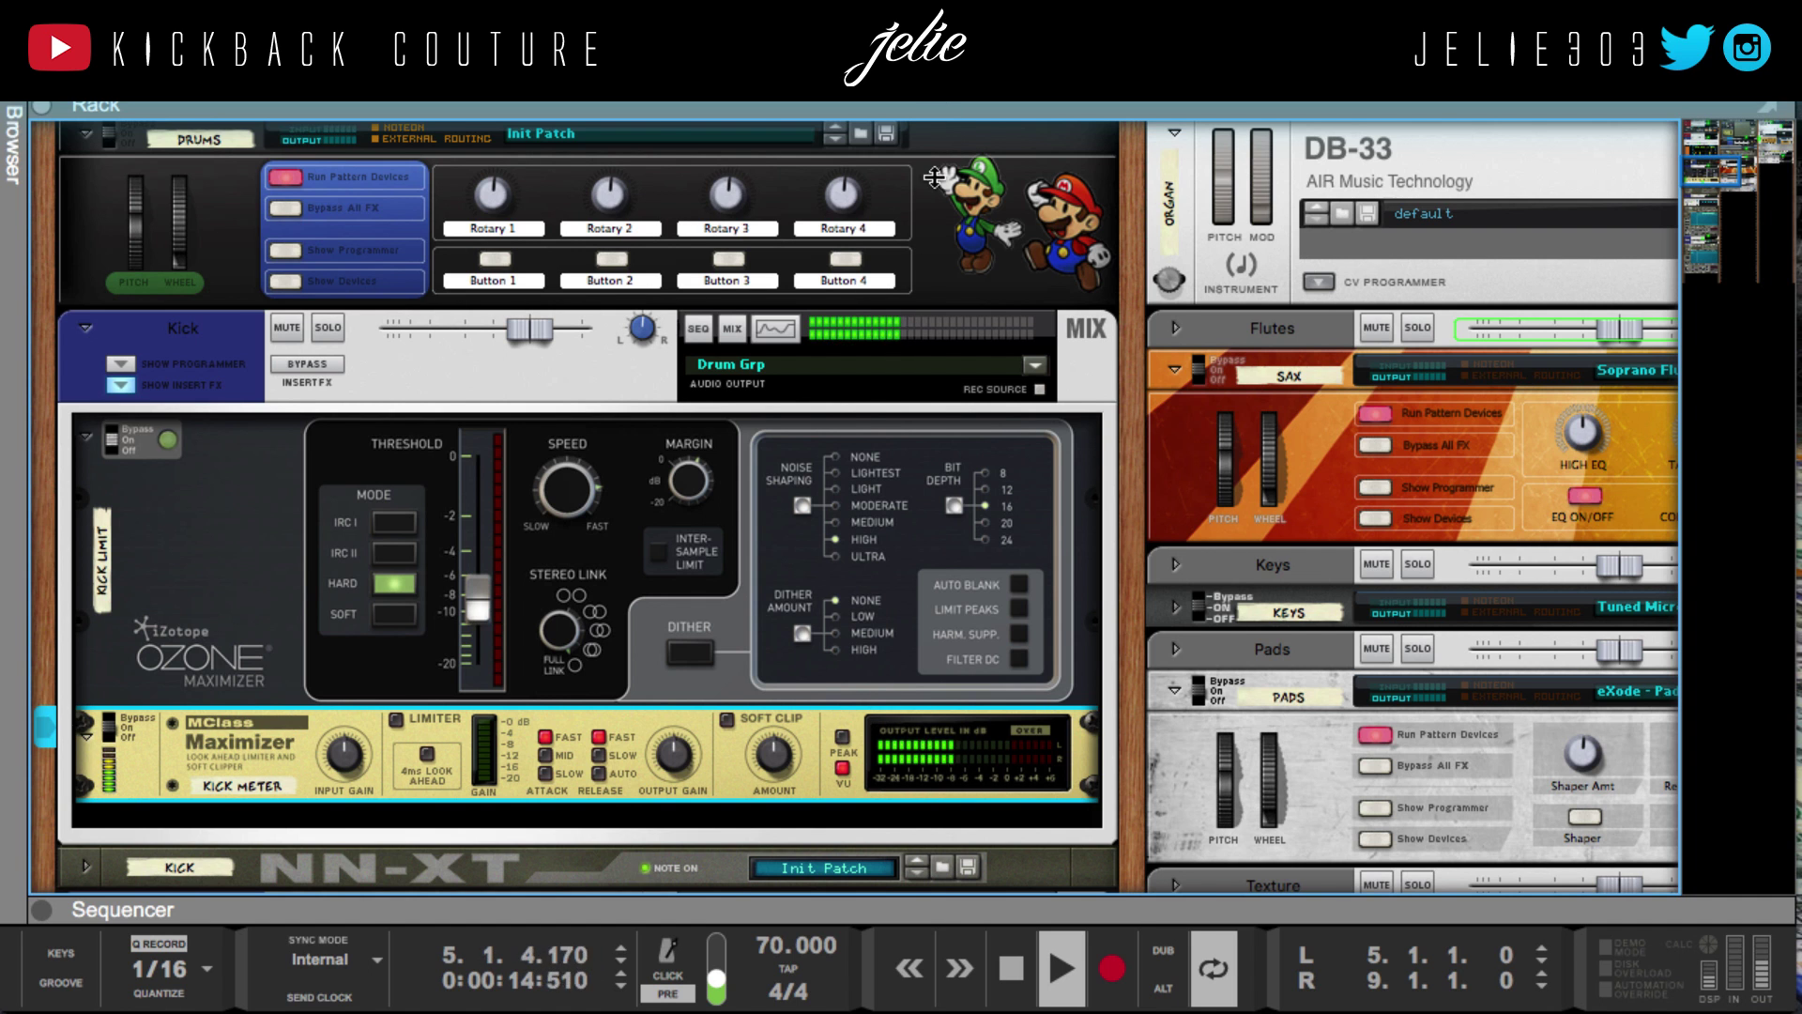
# Check the channel strips in the main mixer, then return to the rack's Kick effects
pyautogui.press('F5')
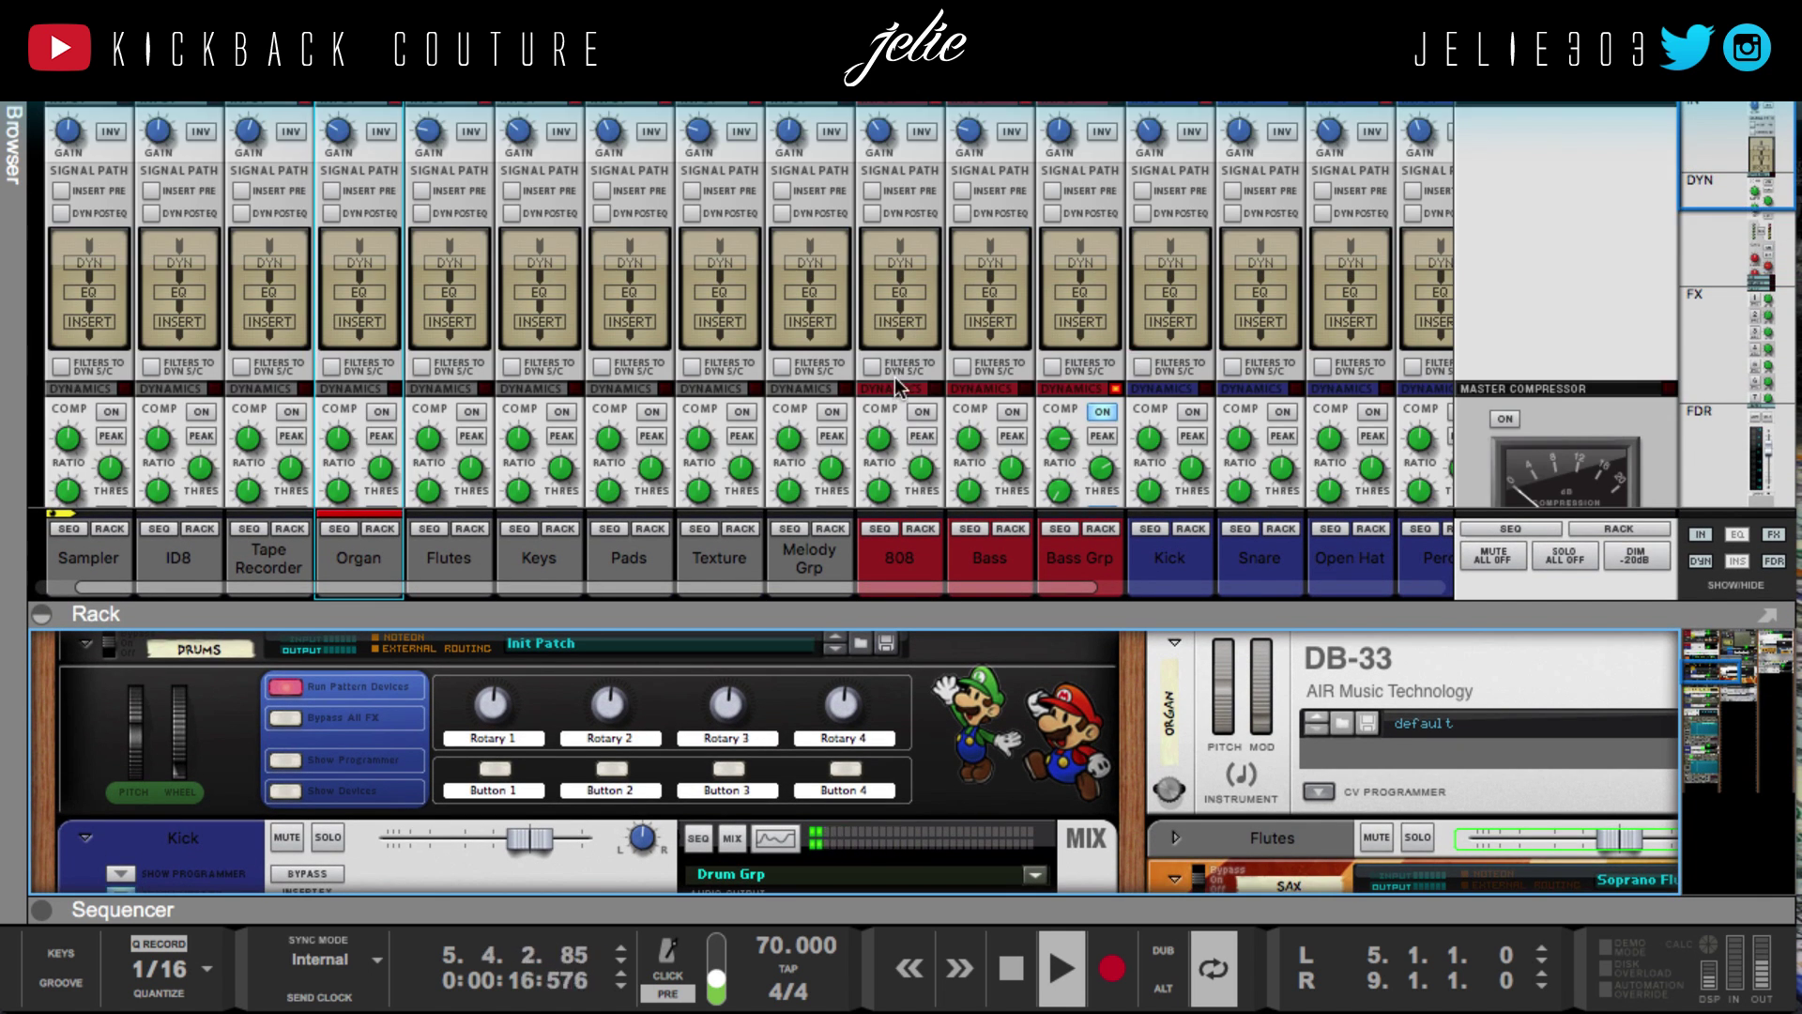
pyautogui.scroll(-5, 894, 376)
pyautogui.press('F5')
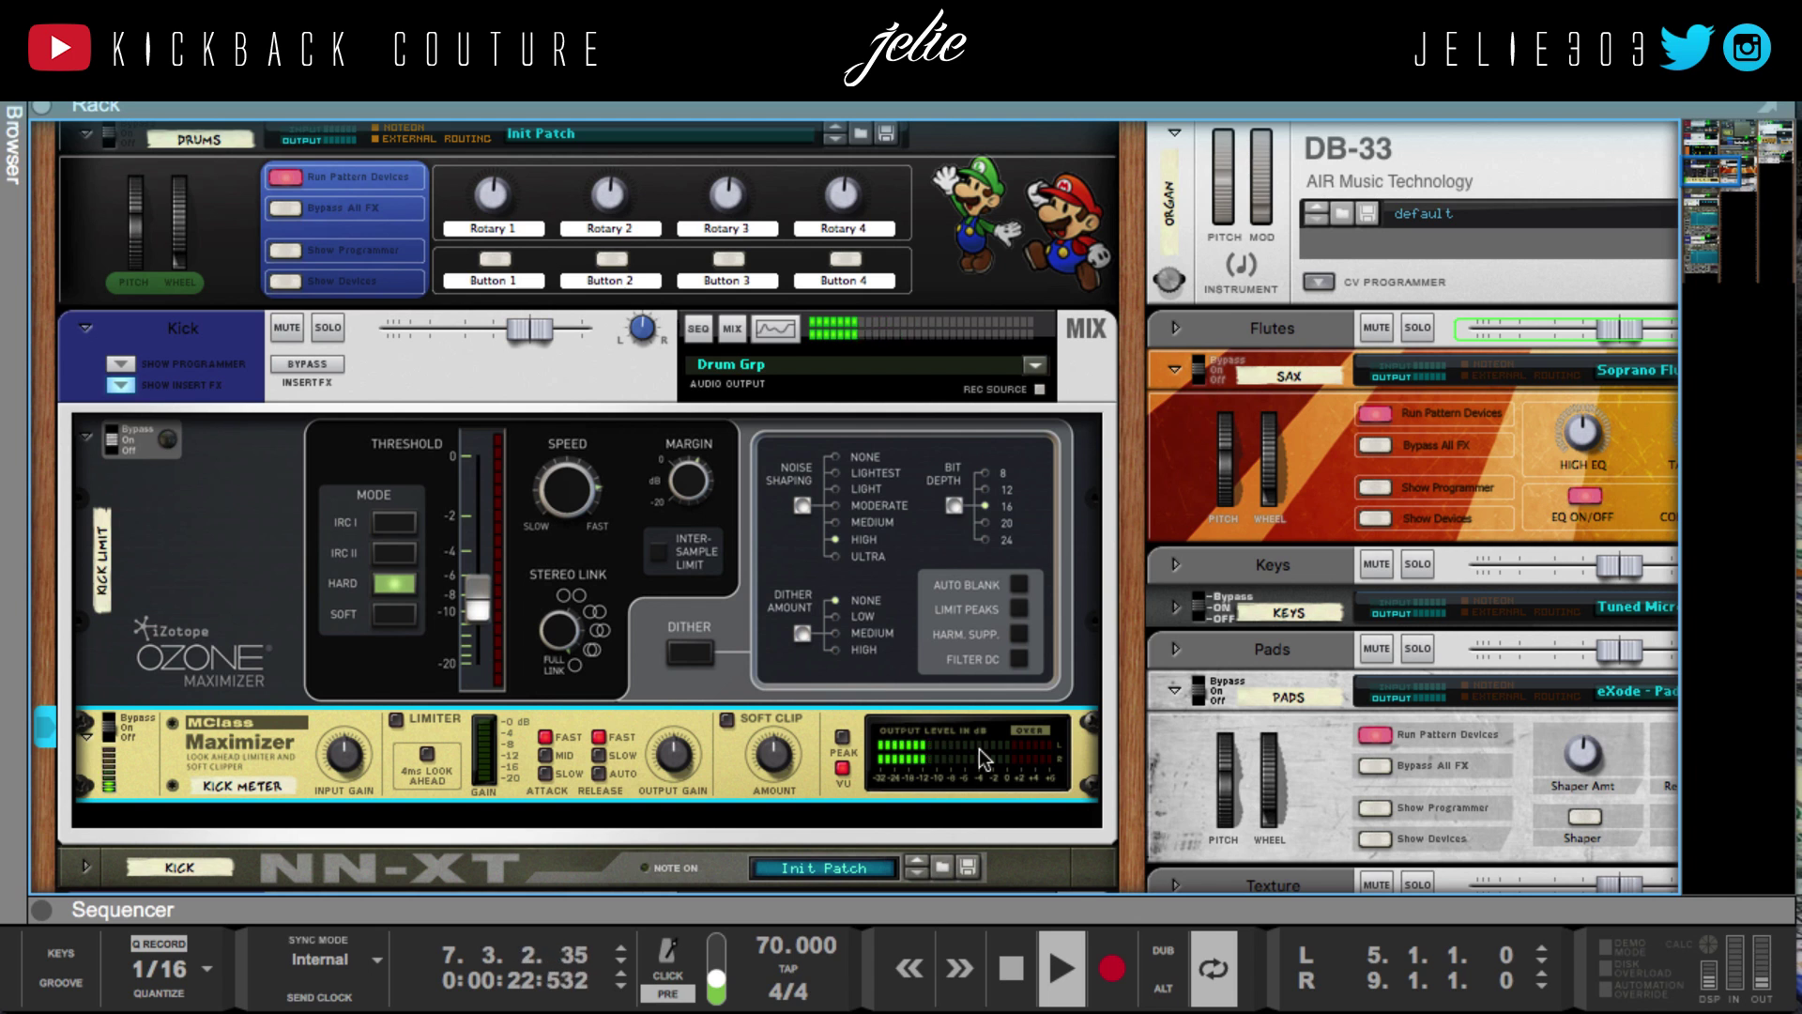
# Hide the Kick channel's insert effects in the rack
pyautogui.scroll(-3, 126, 446)
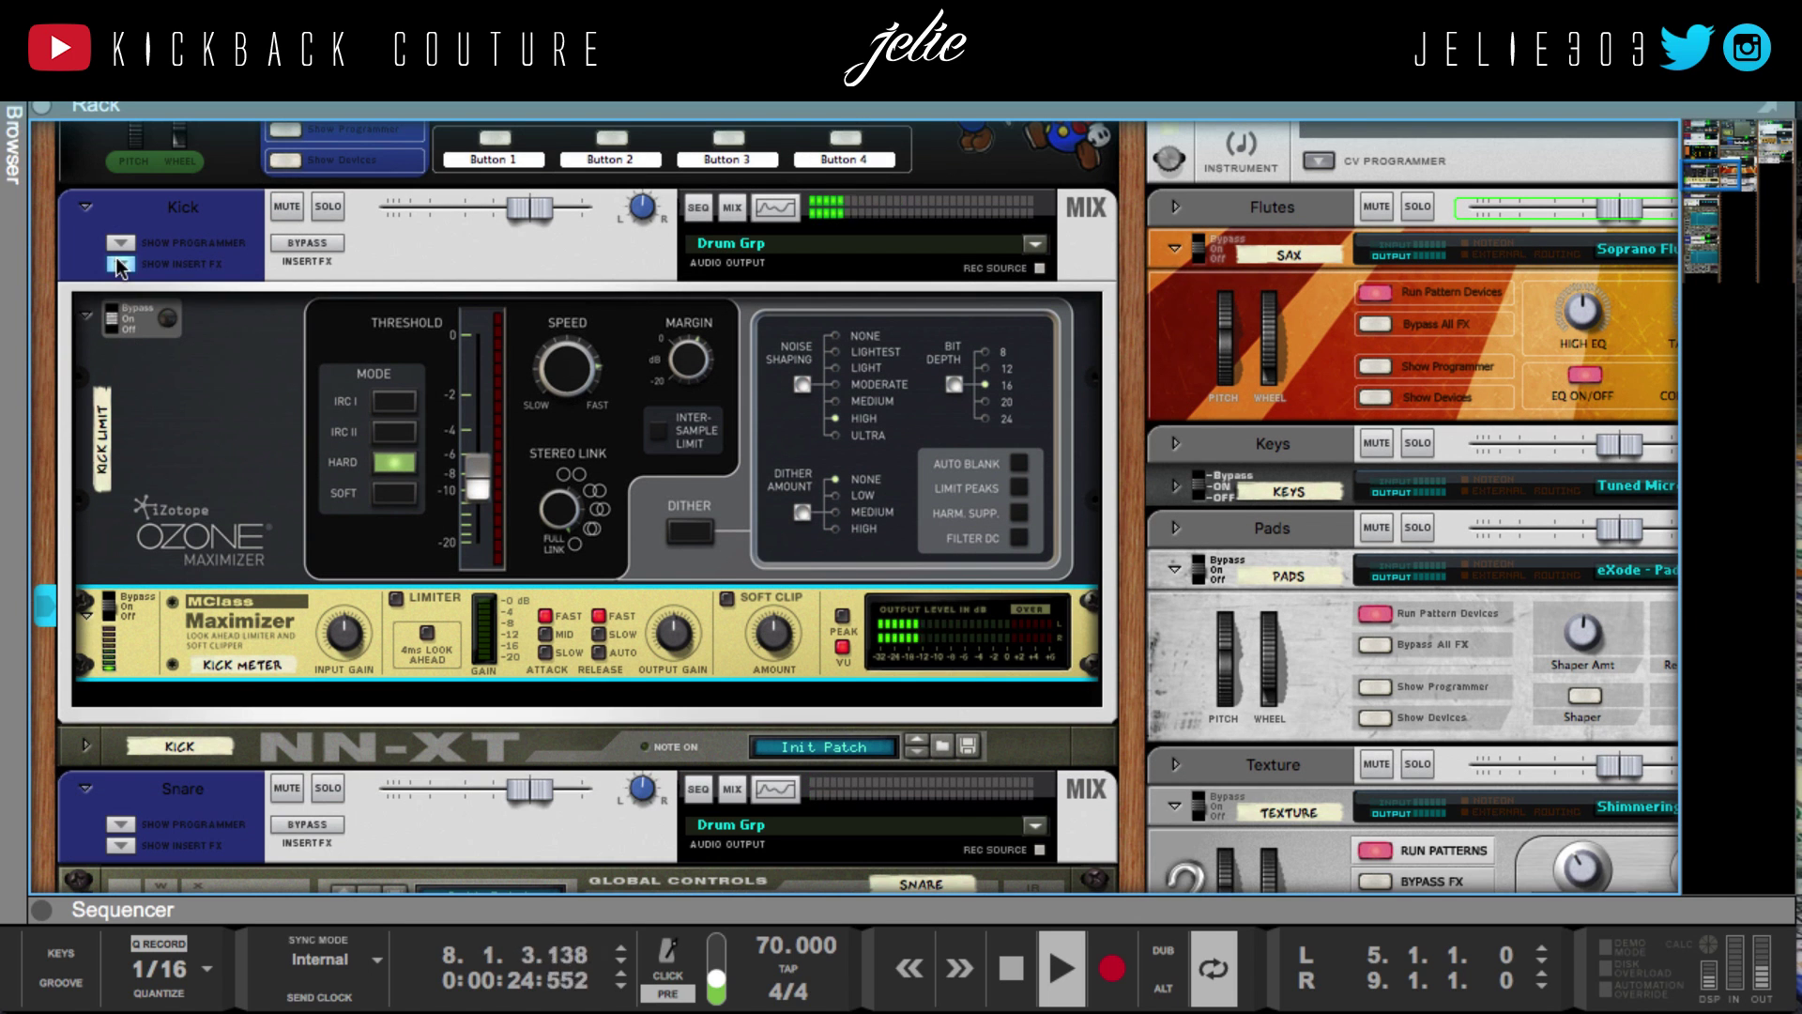
pyautogui.click(120, 264)
pyautogui.scroll(-1, 125, 463)
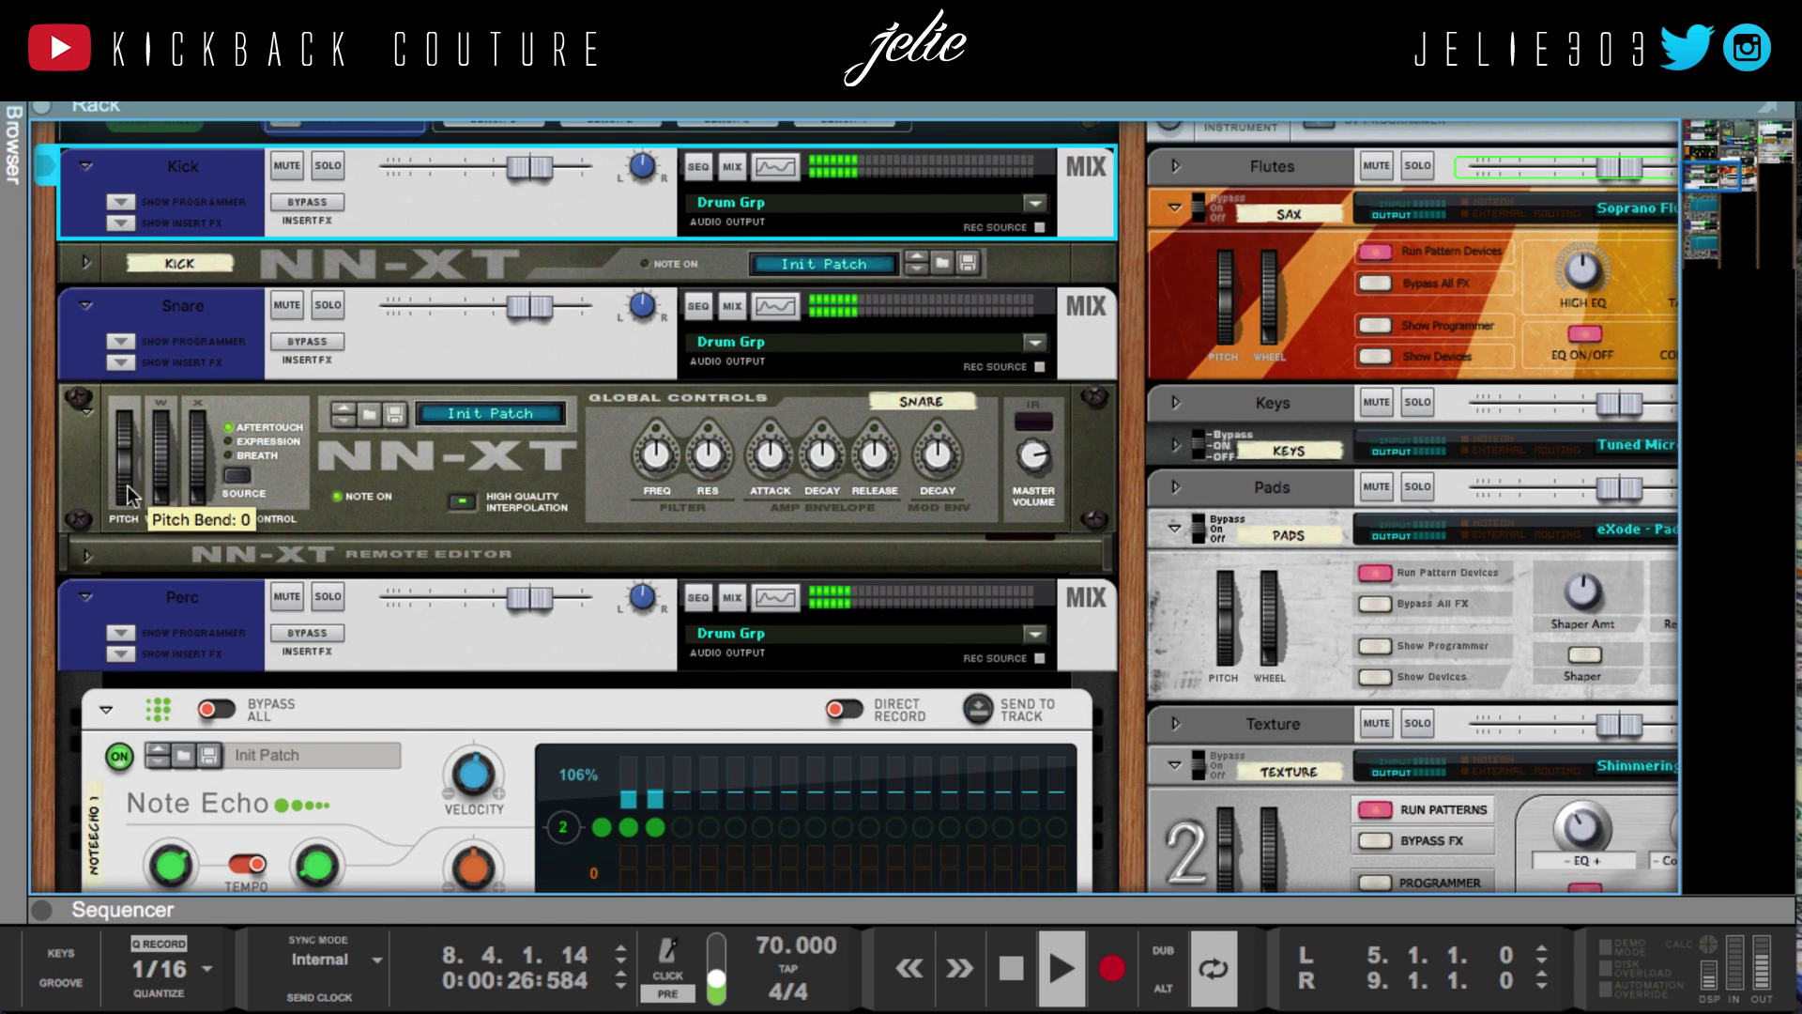
# Unfold the Kick's NN-XT sampler to view its loaded sample, then fold it again
pyautogui.click(77, 257)
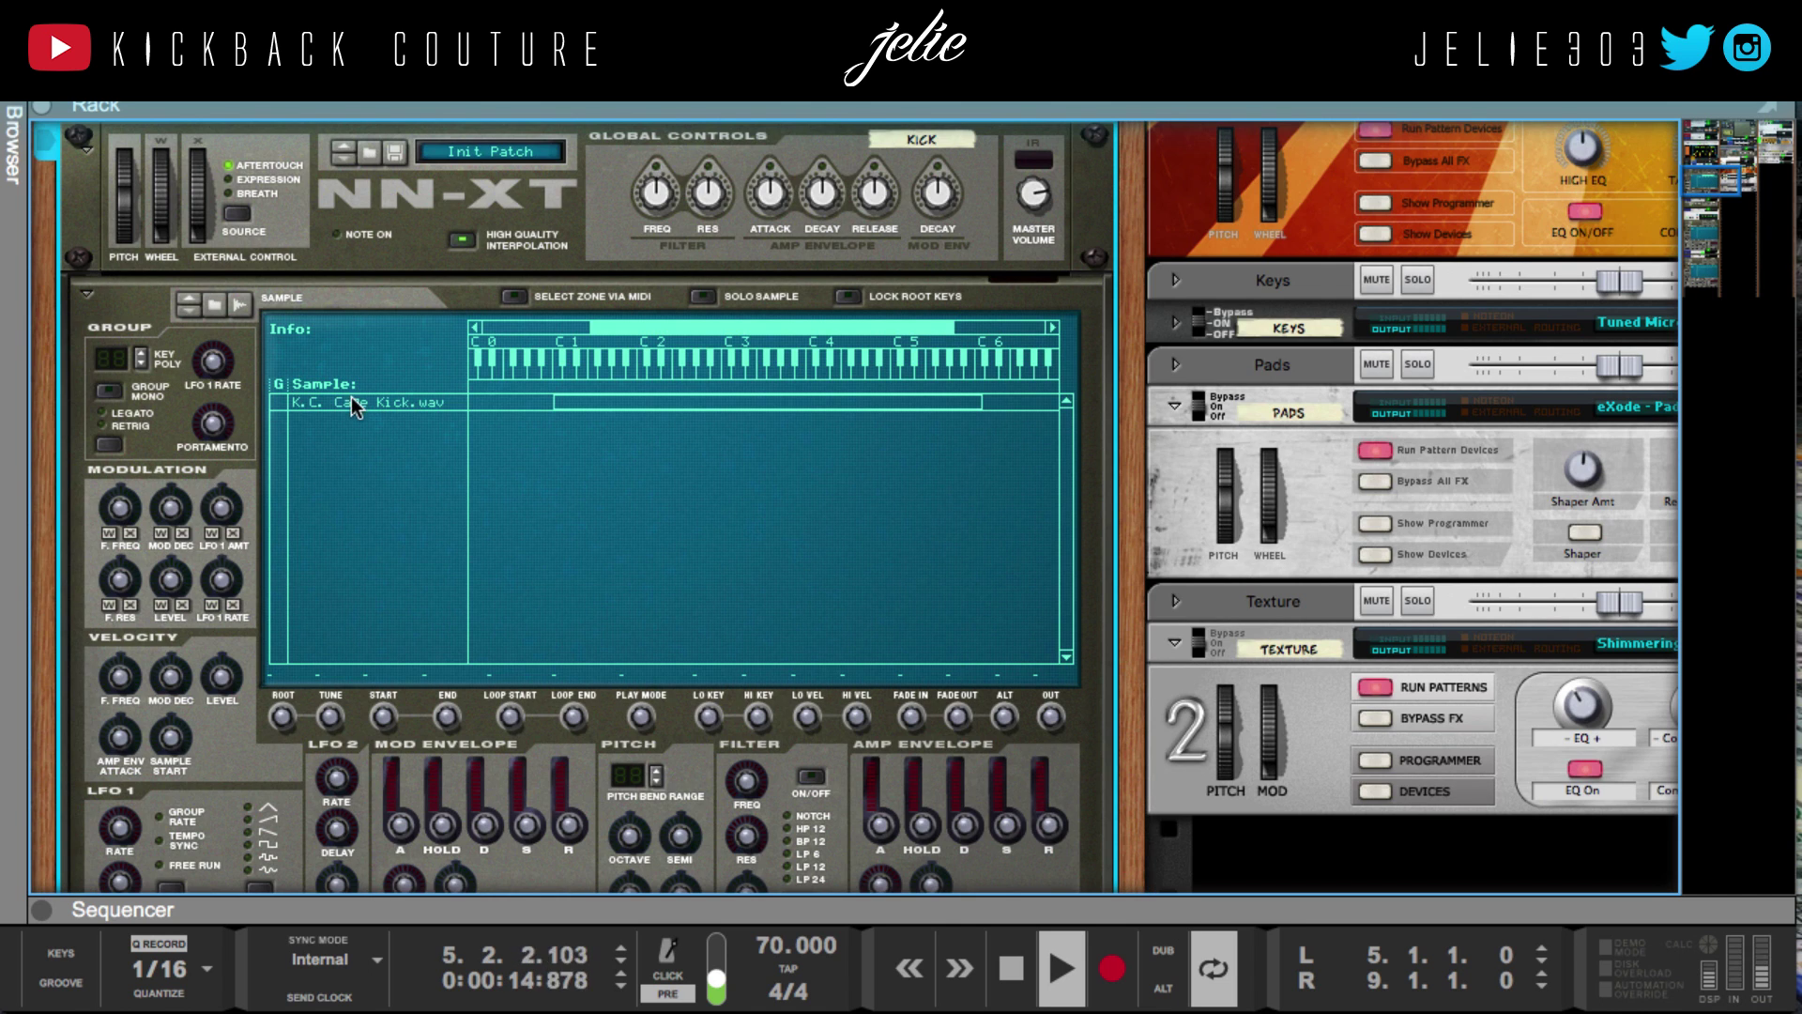
pyautogui.scroll(4, 325, 386)
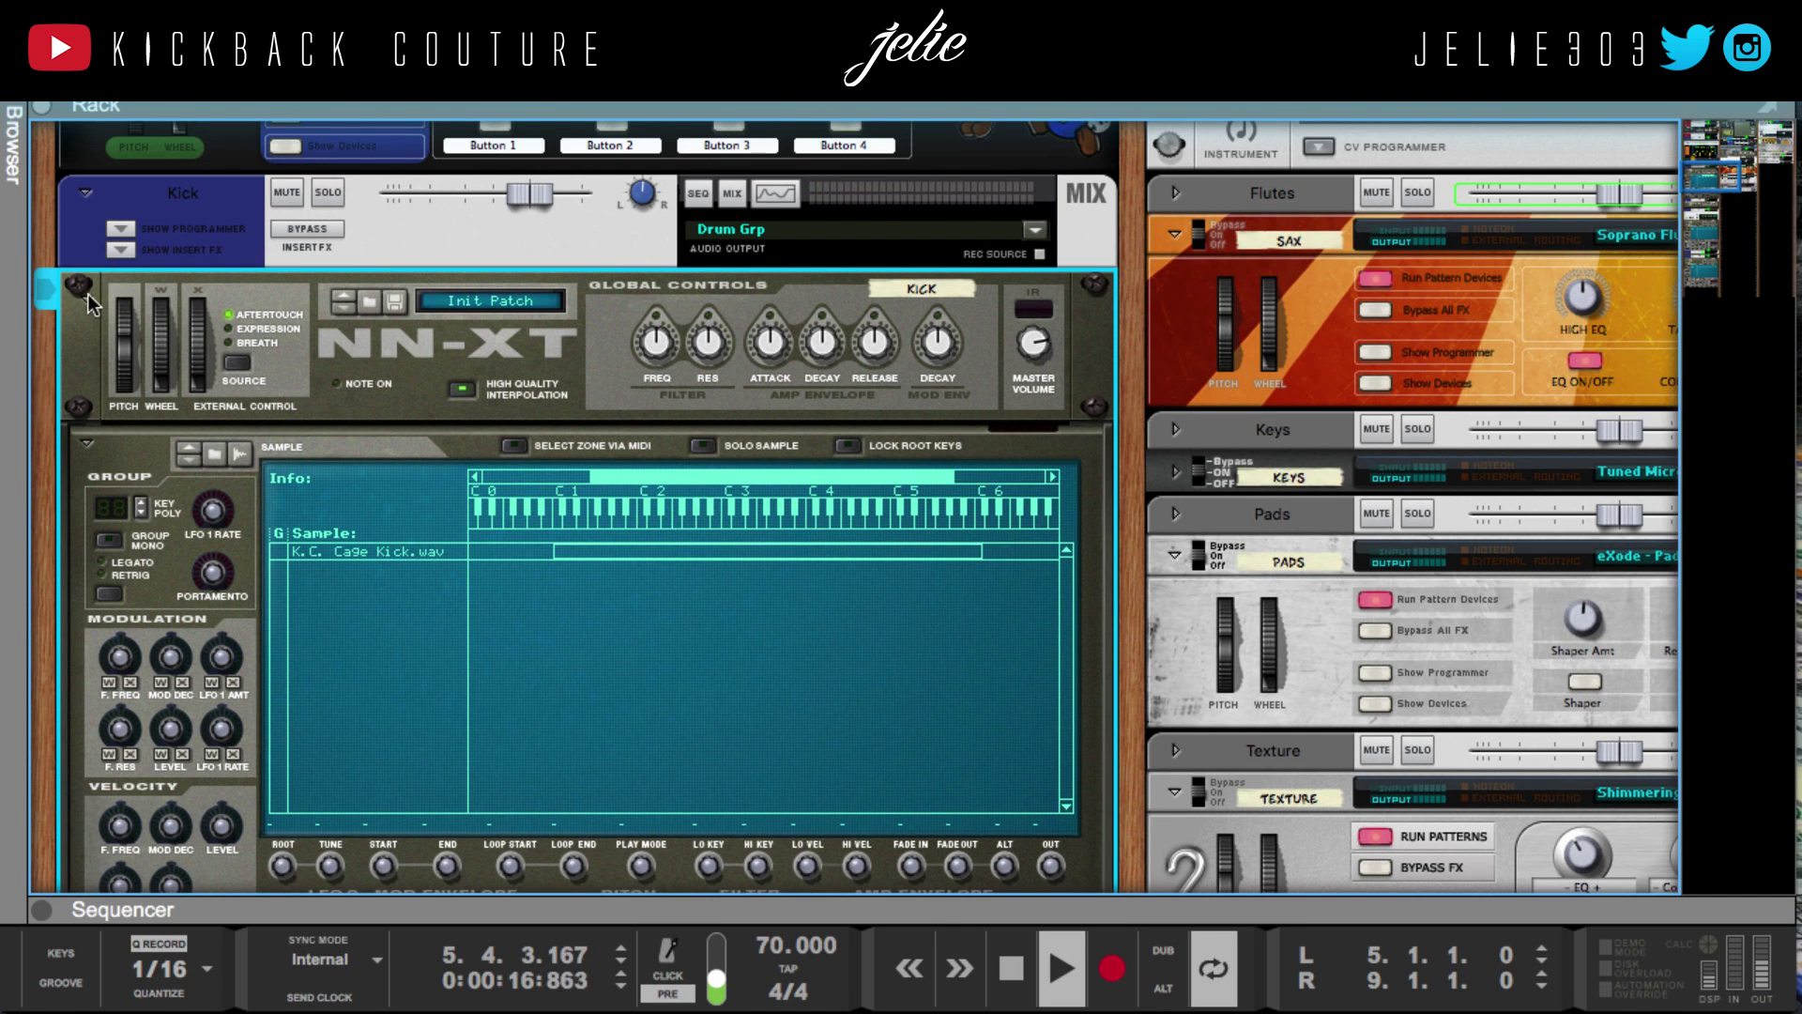
pyautogui.click(89, 299)
# Expand the remote editor of the Snare's NN-XT to view its sample, then fold the whole device
pyautogui.click(85, 584)
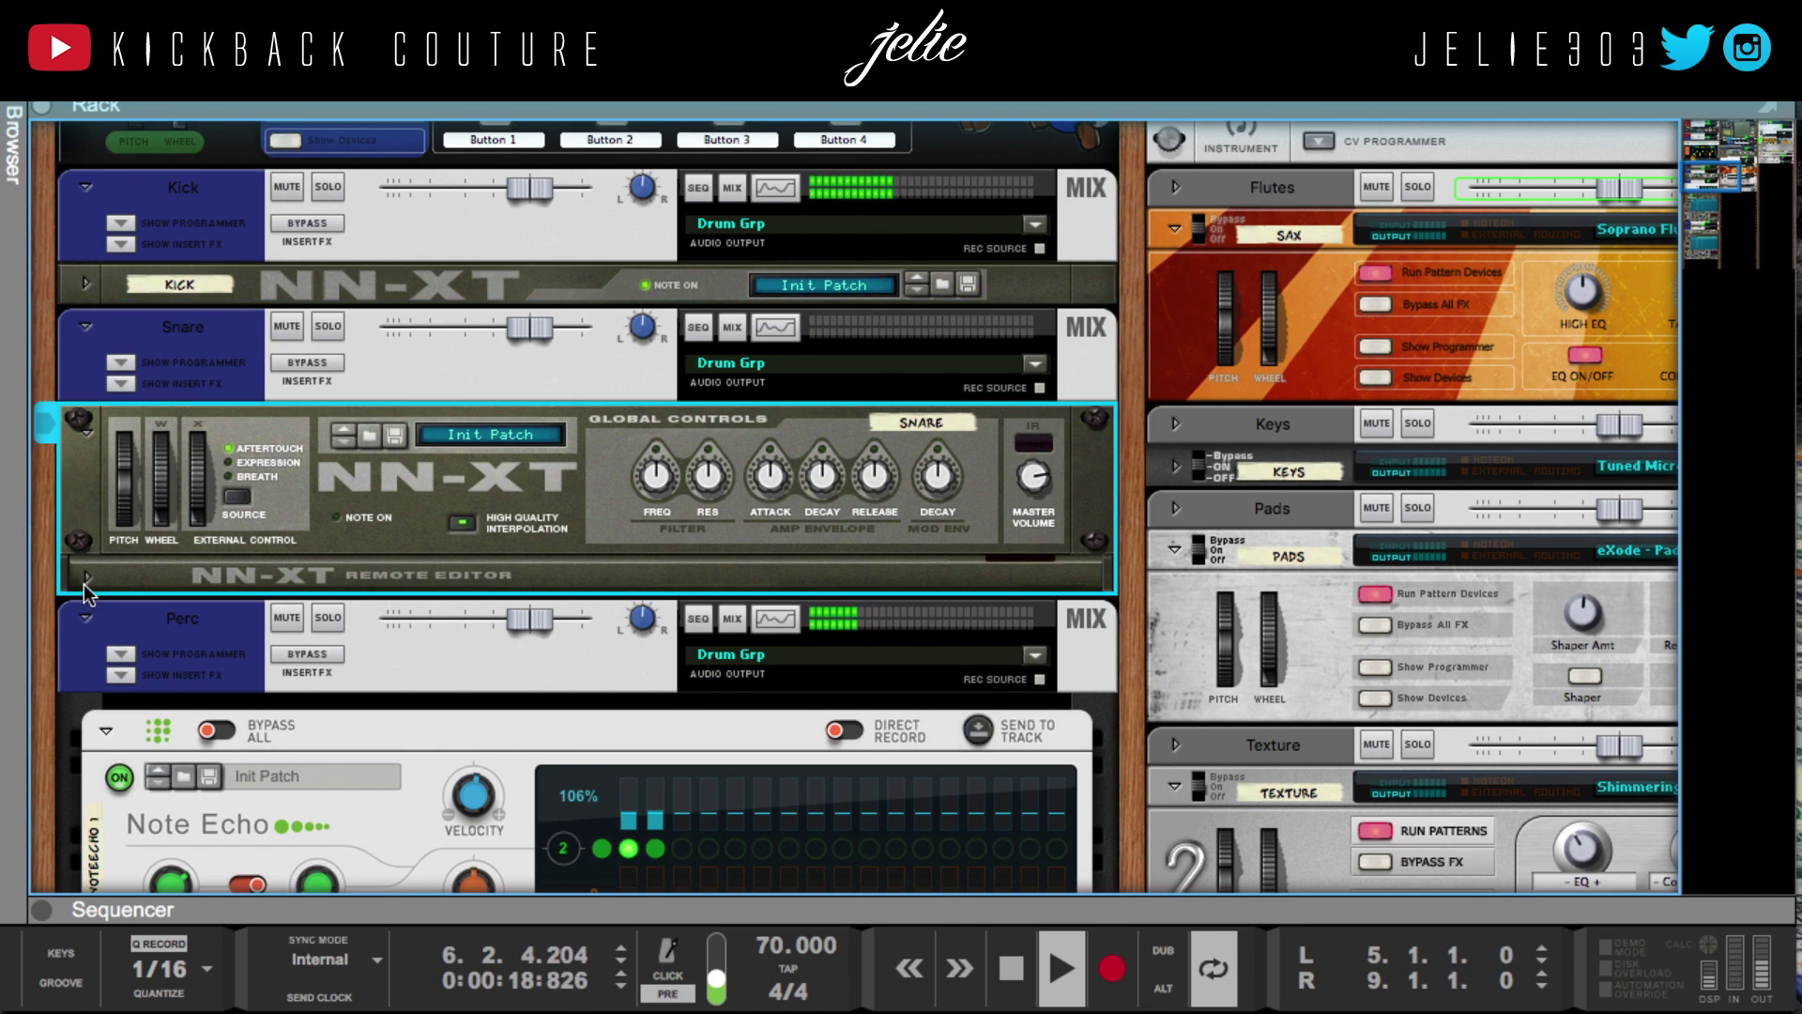
pyautogui.click(87, 576)
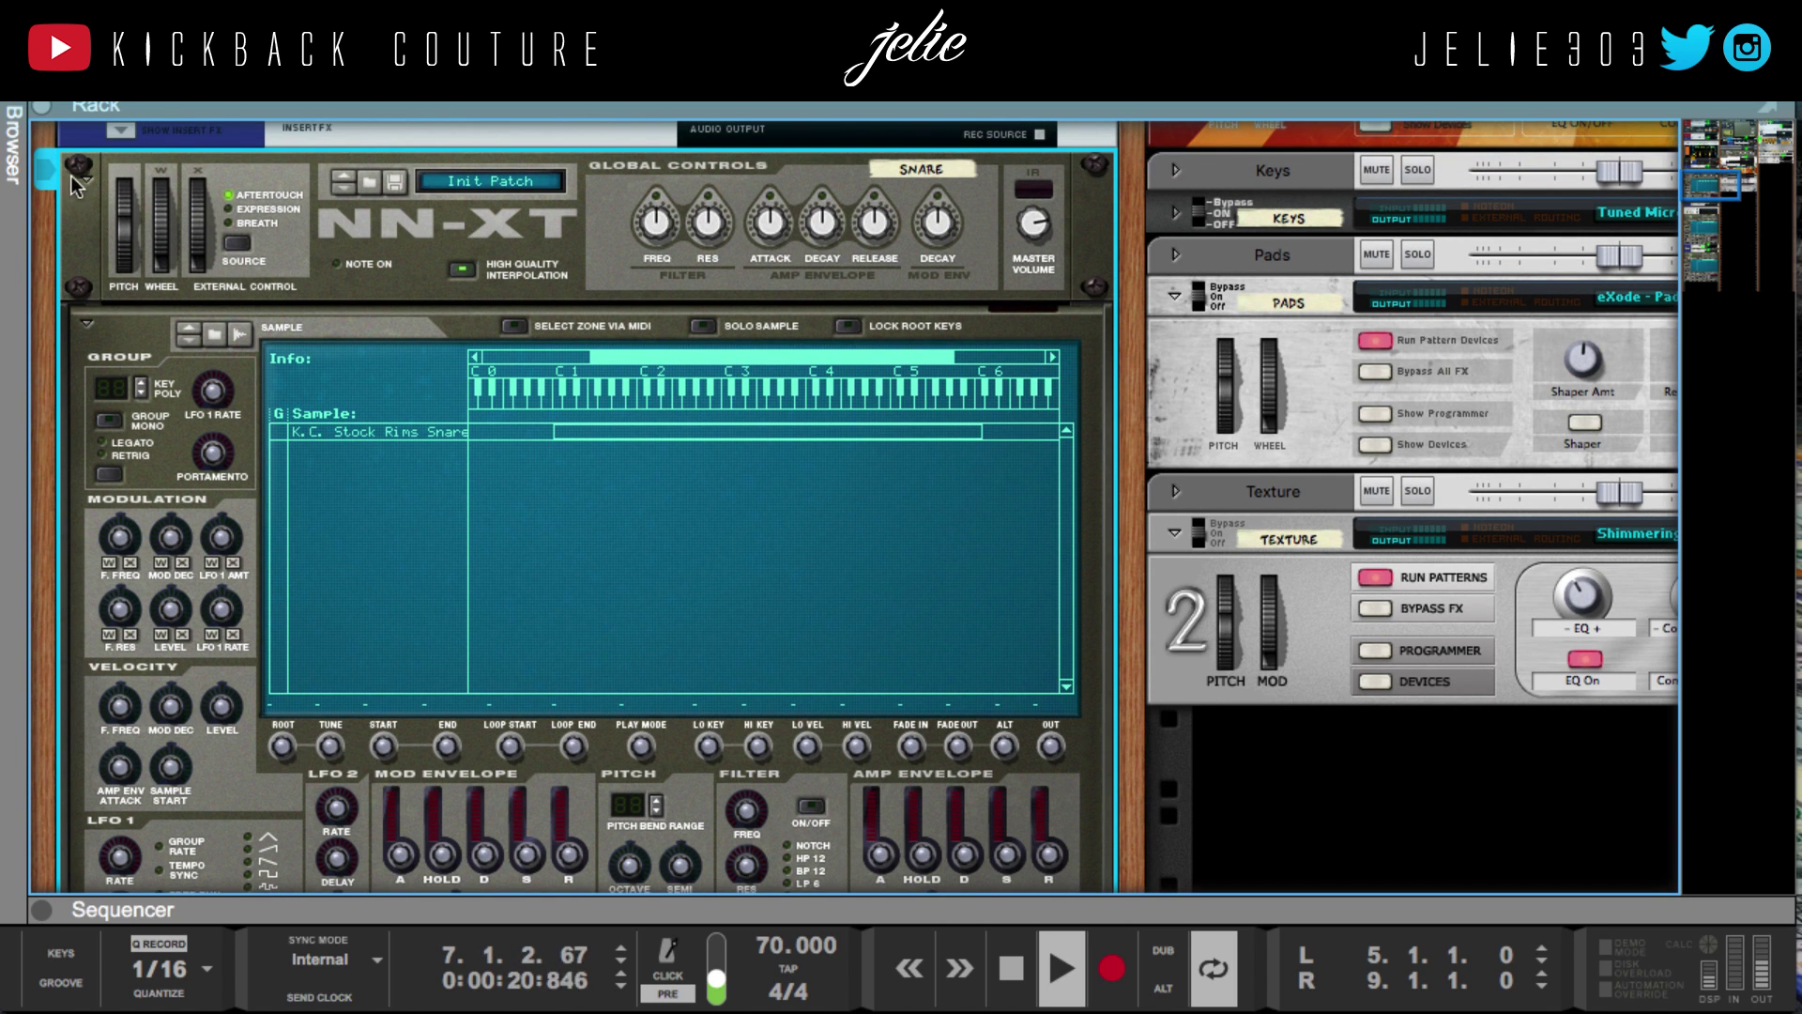
pyautogui.click(82, 176)
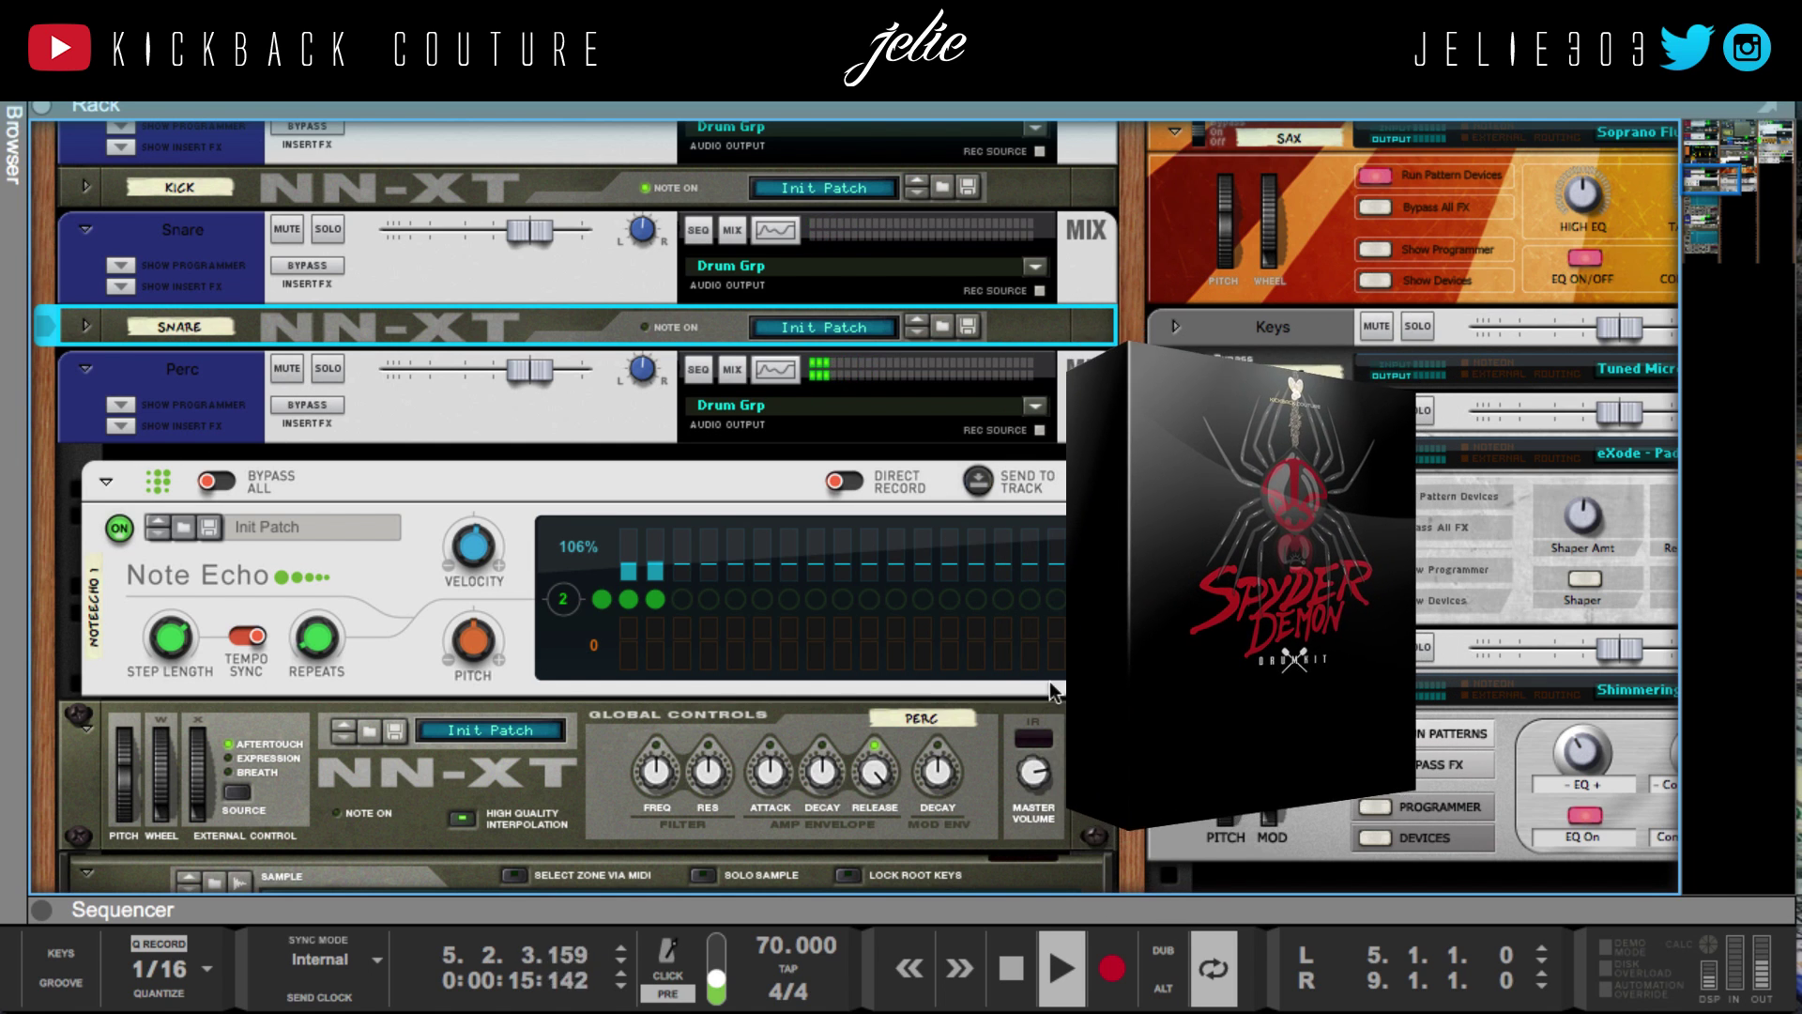
# Solo the Perc channel in the rack while the verse loop plays
pyautogui.scroll(-1, 330, 554)
pyautogui.scroll(-1, 330, 554)
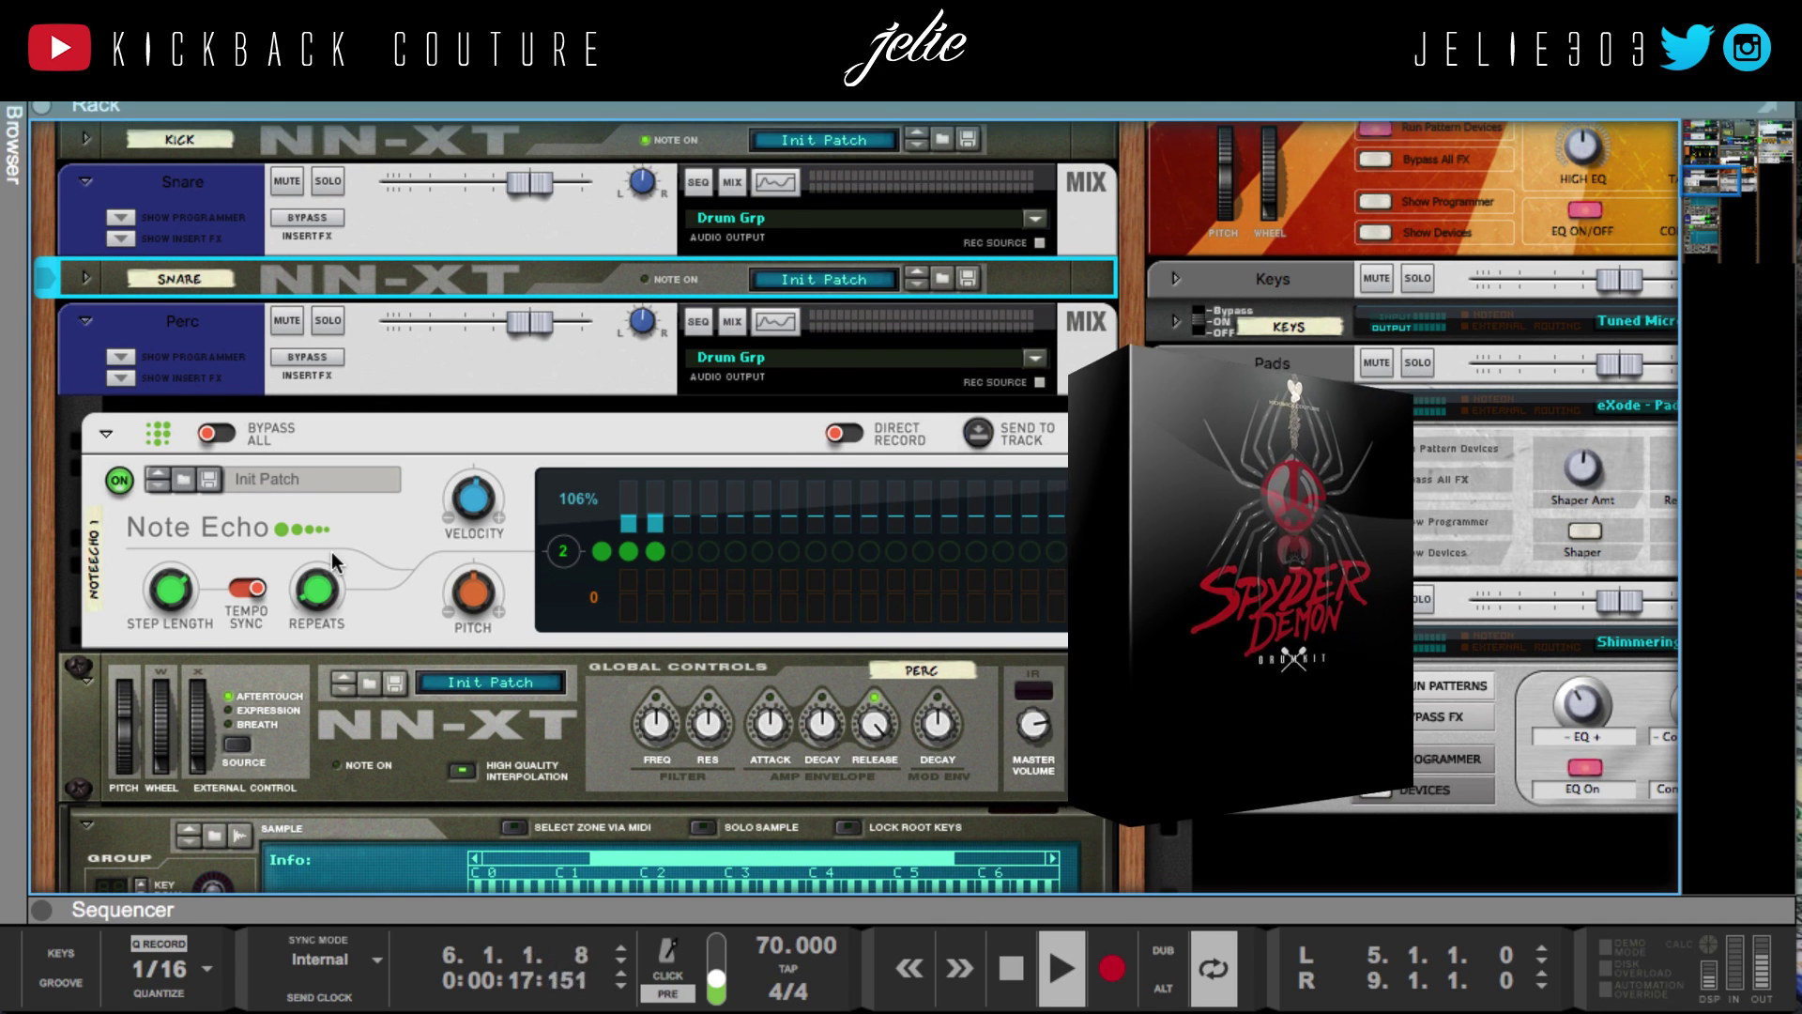
pyautogui.click(331, 316)
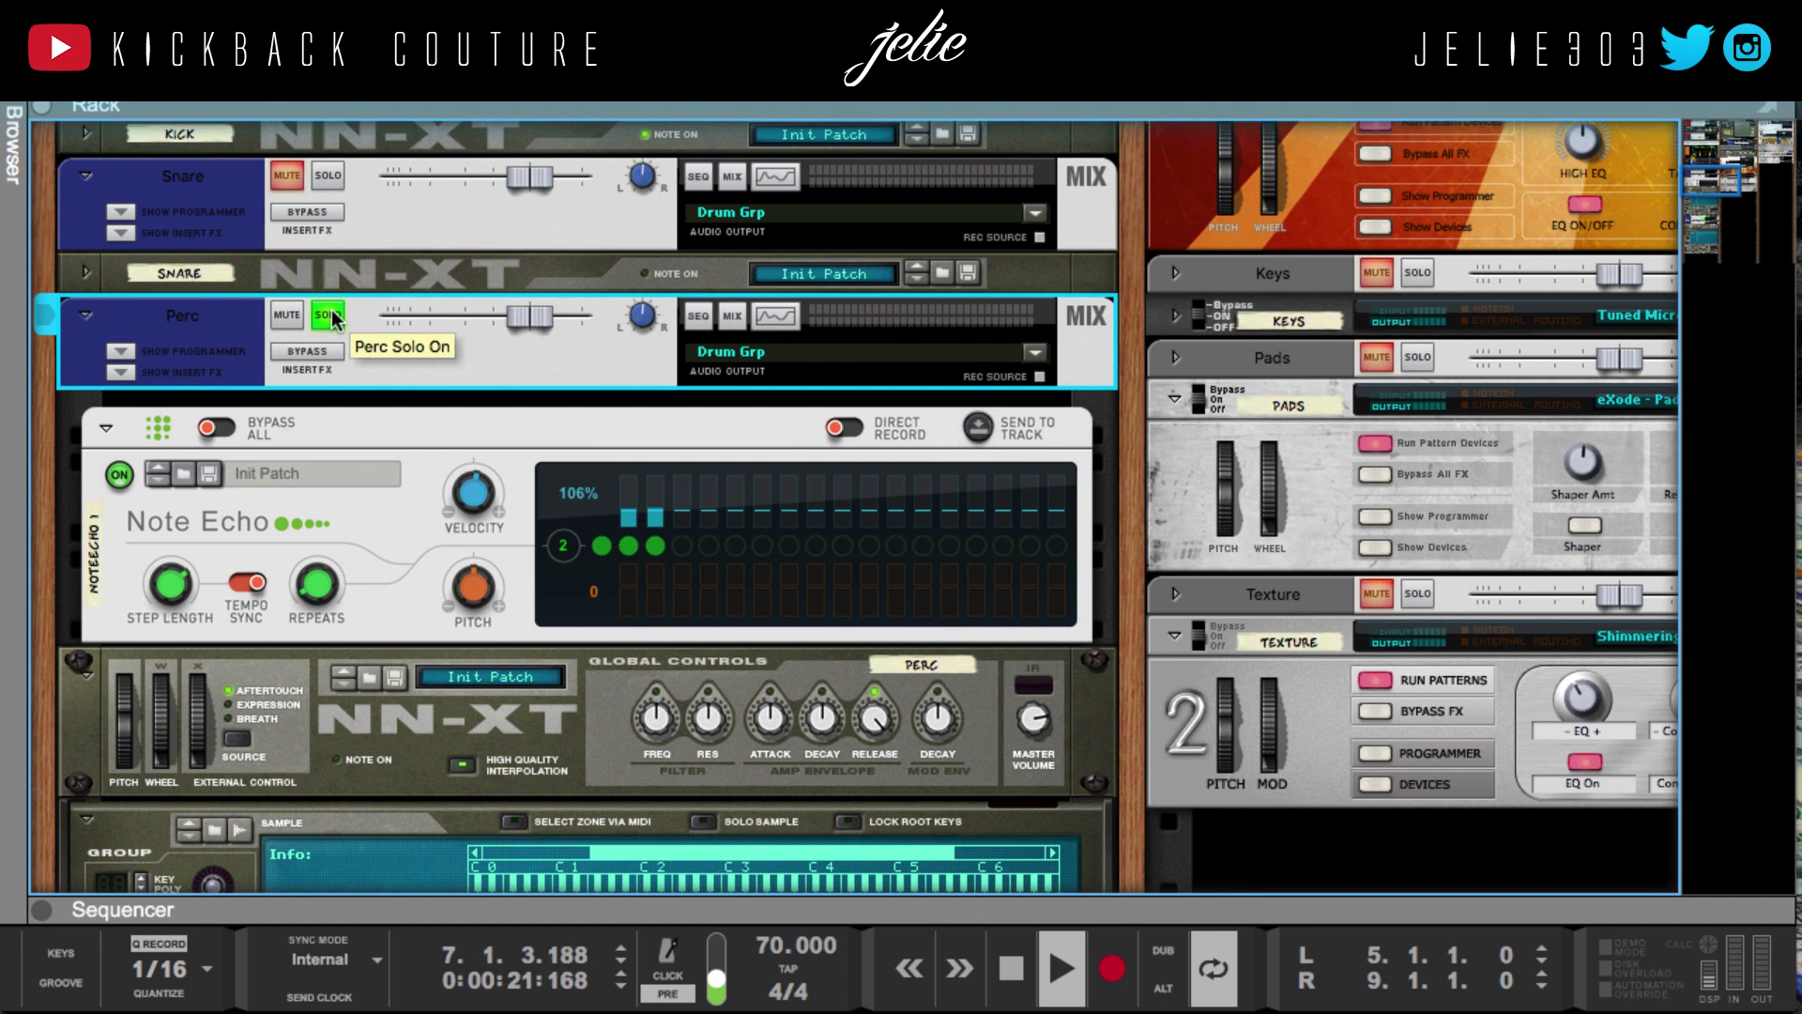
# Select the Note Echo player above the Perc sampler and set its velocity value to 107%
pyautogui.scroll(-3, 349, 539)
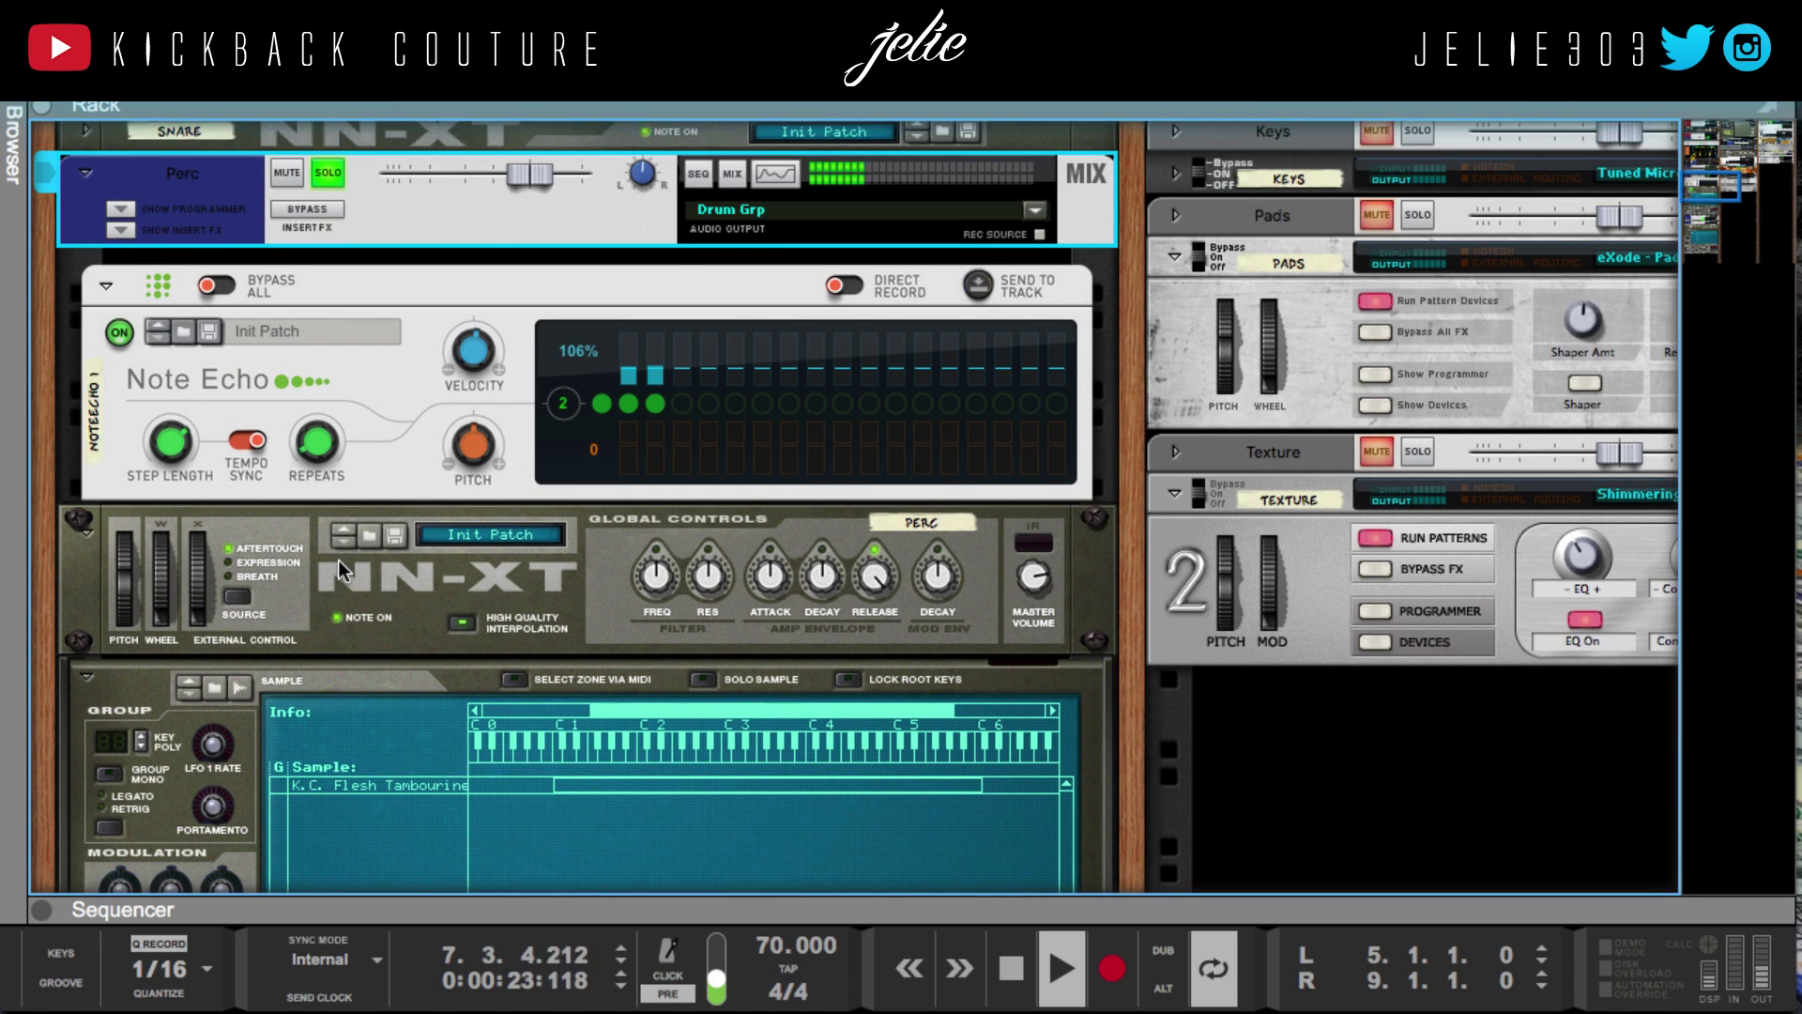
pyautogui.scroll(-2, 338, 560)
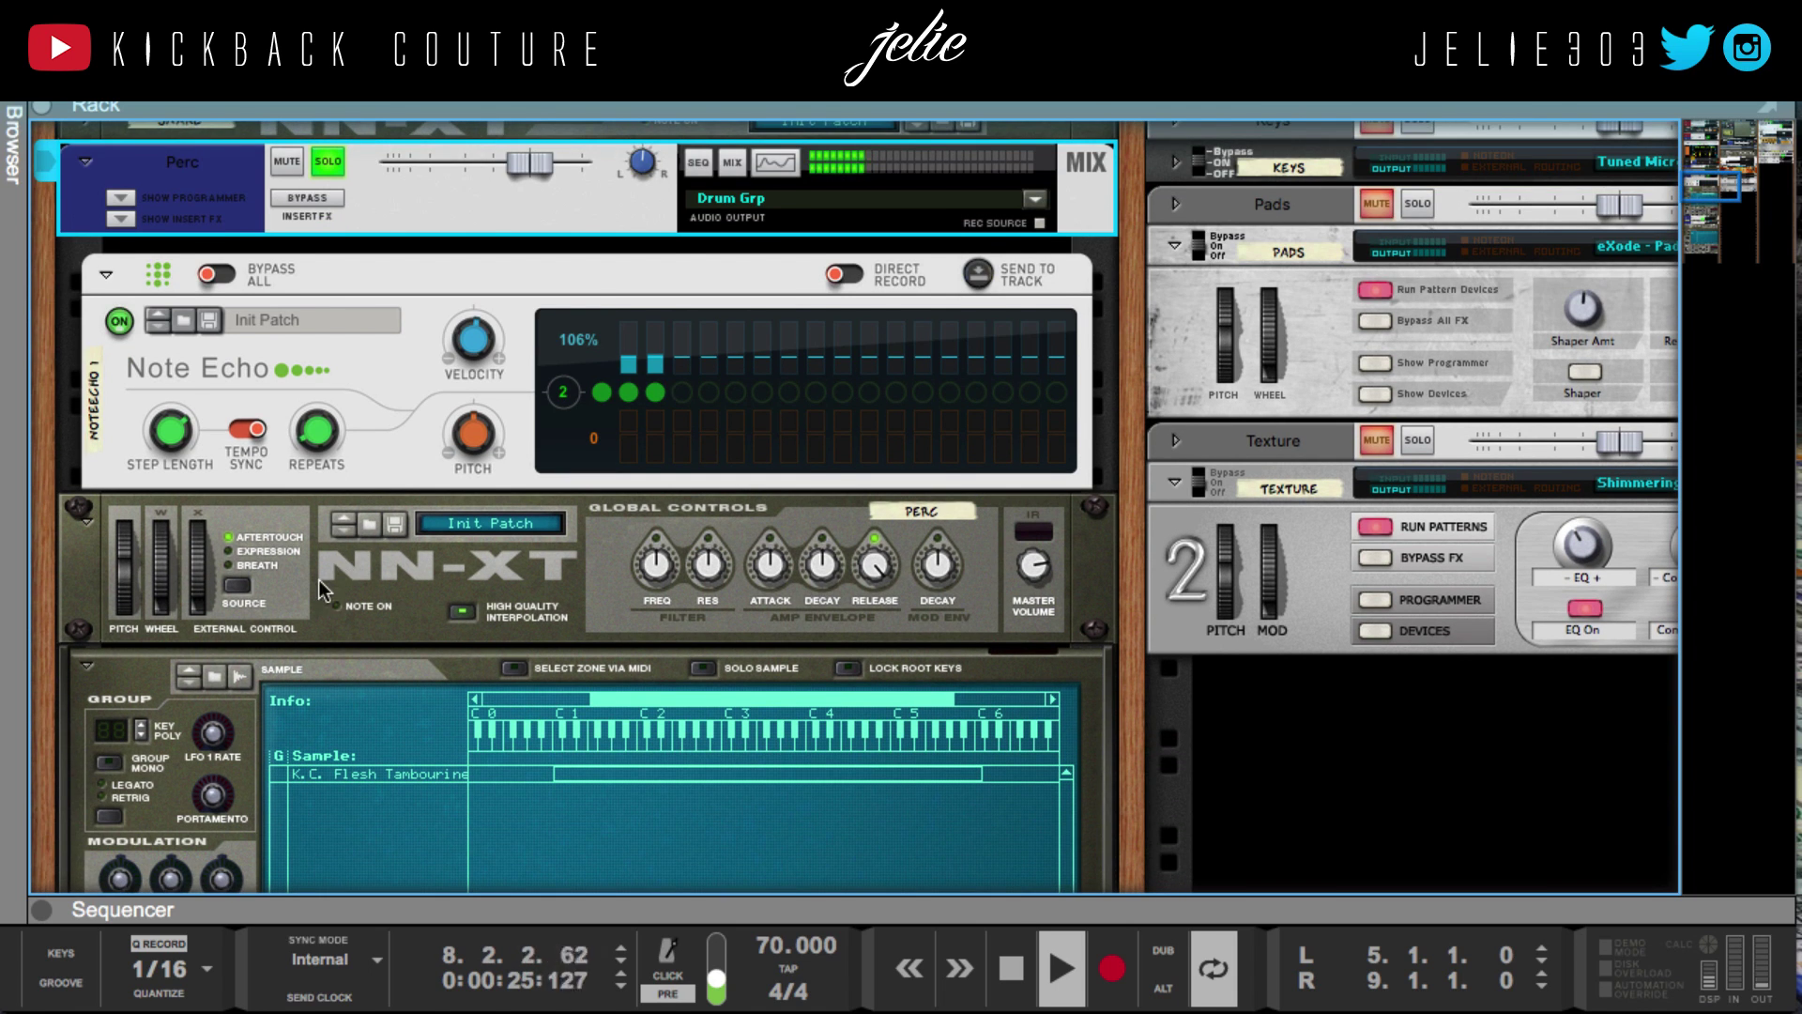
pyautogui.click(357, 381)
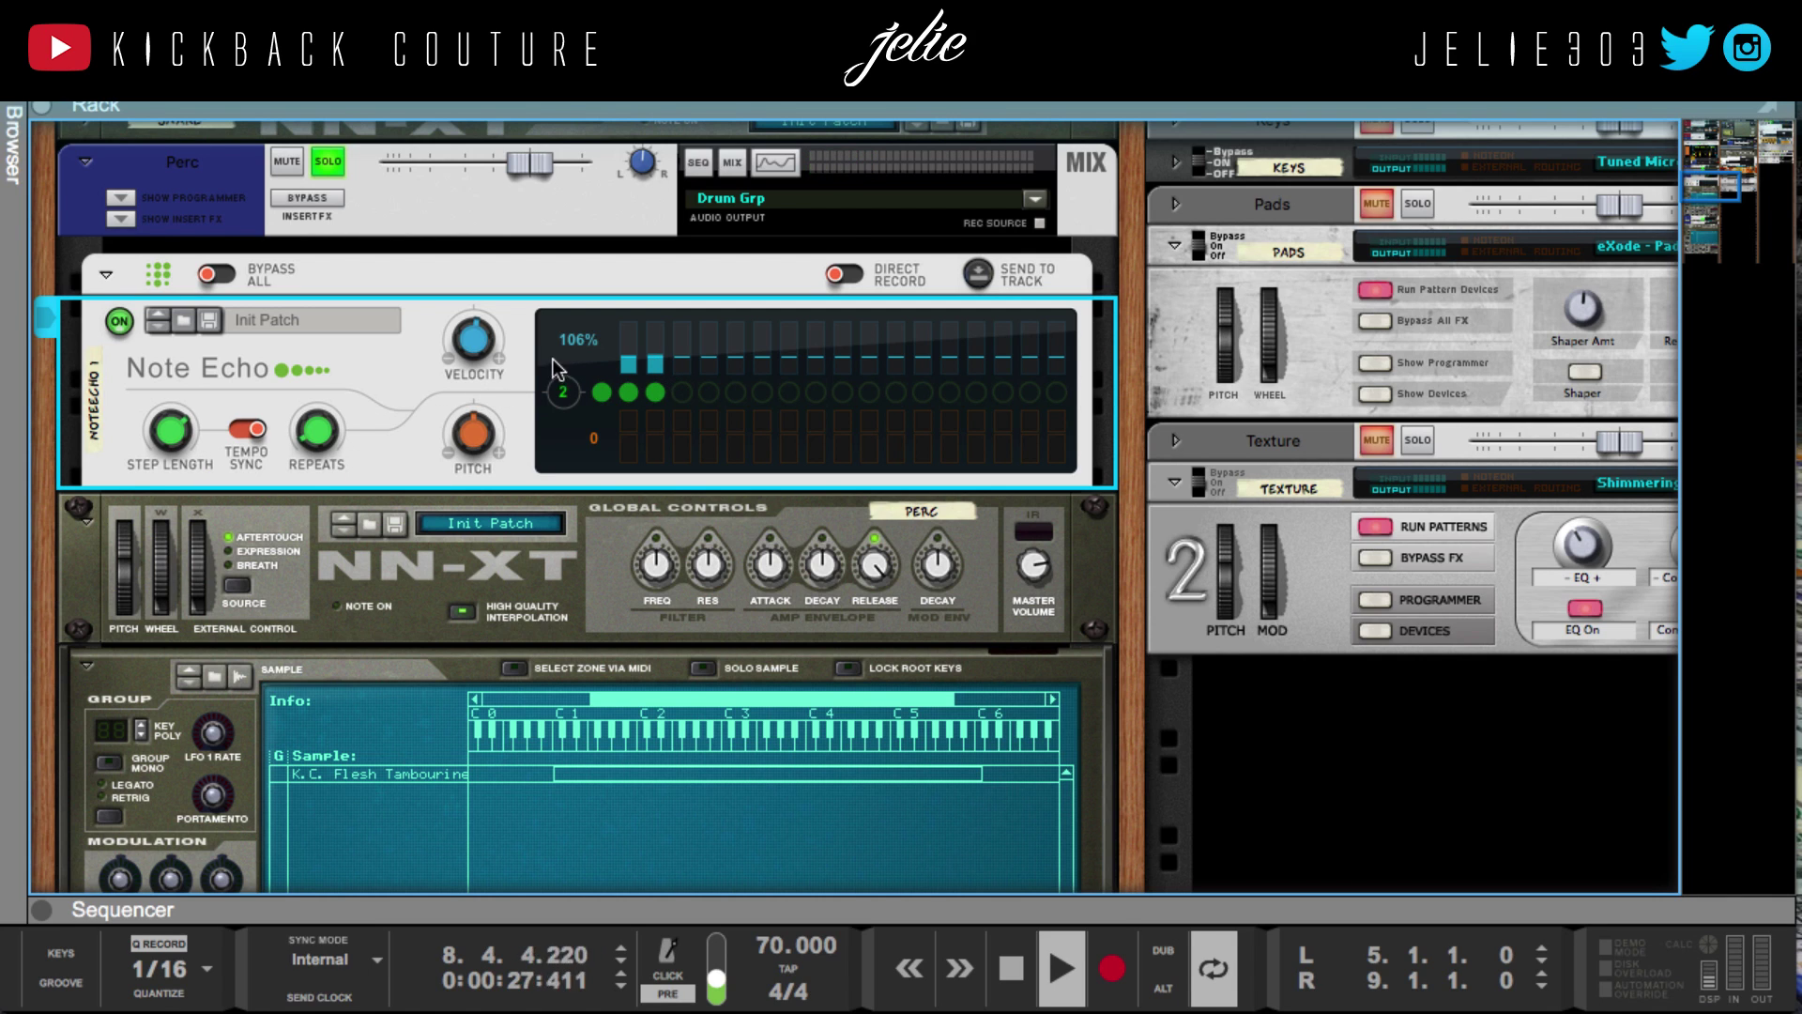
pyautogui.scroll(1, 476, 341)
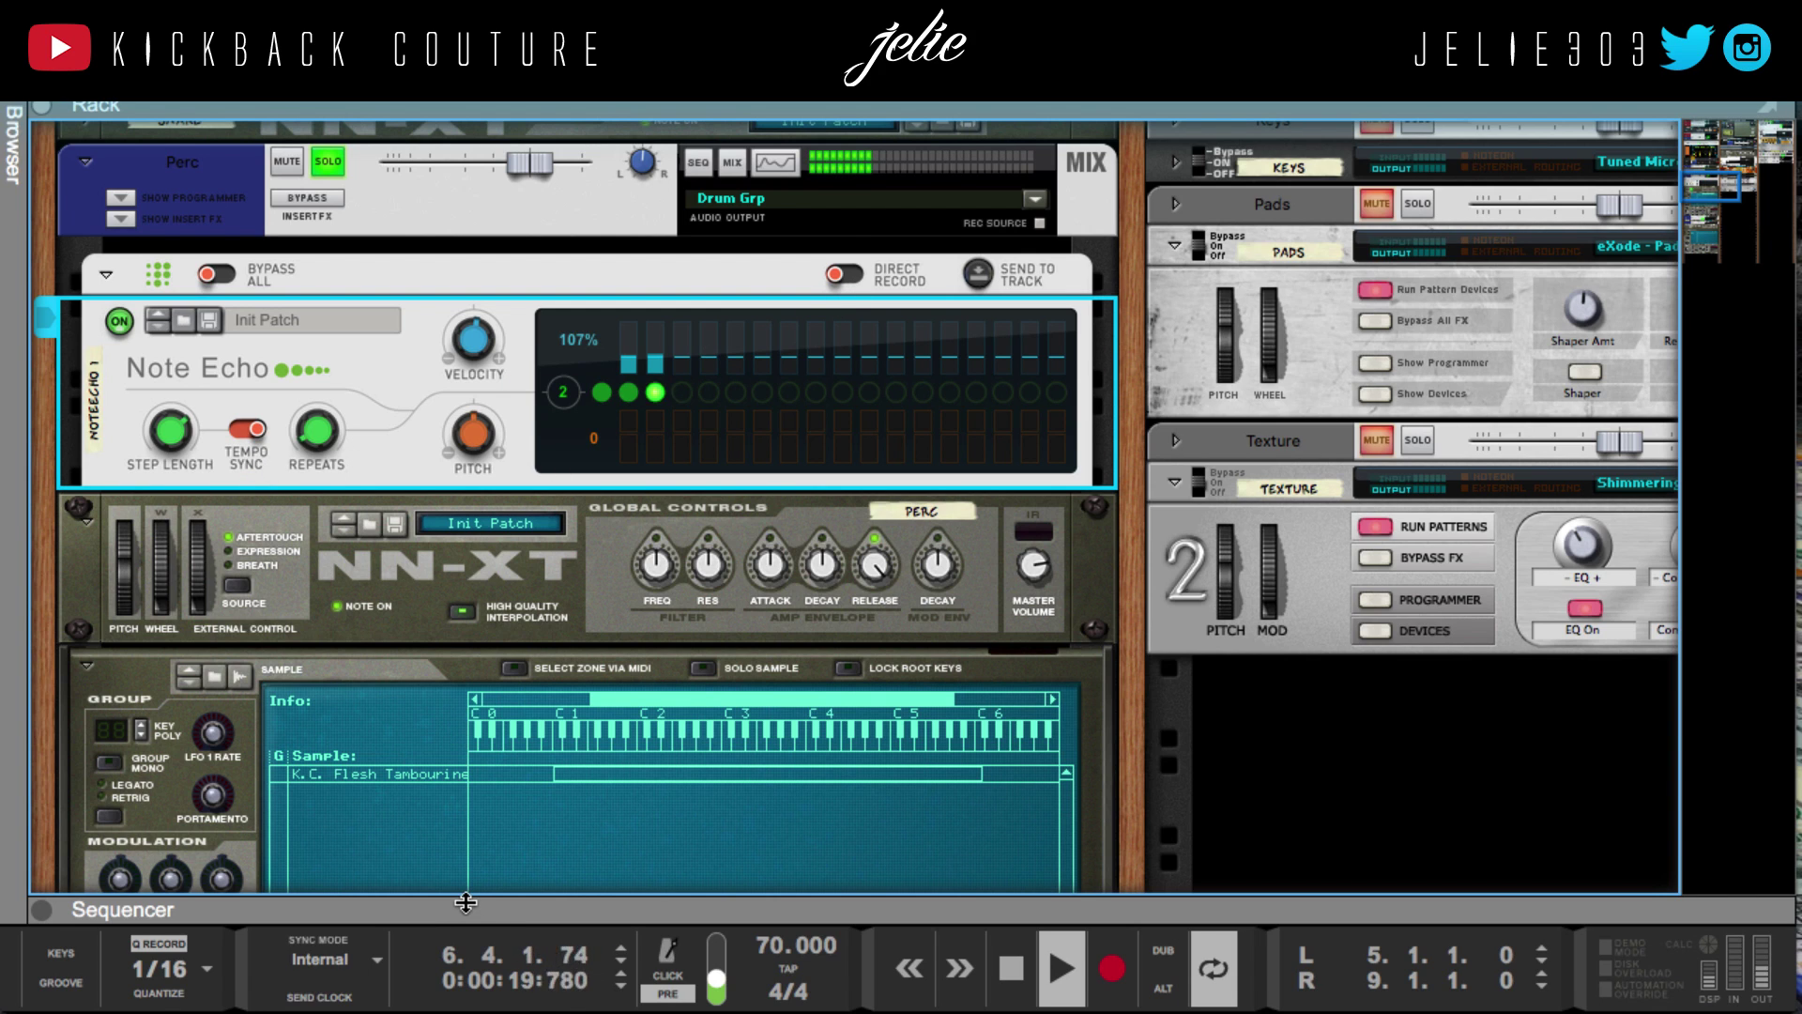
# Open the first verse's Perc clip in the sequencer's note editor and select the A2 note in bar 8
pyautogui.moveTo(465, 903); pyautogui.dragTo(465, 120)
pyautogui.scroll(-5, 551, 723)
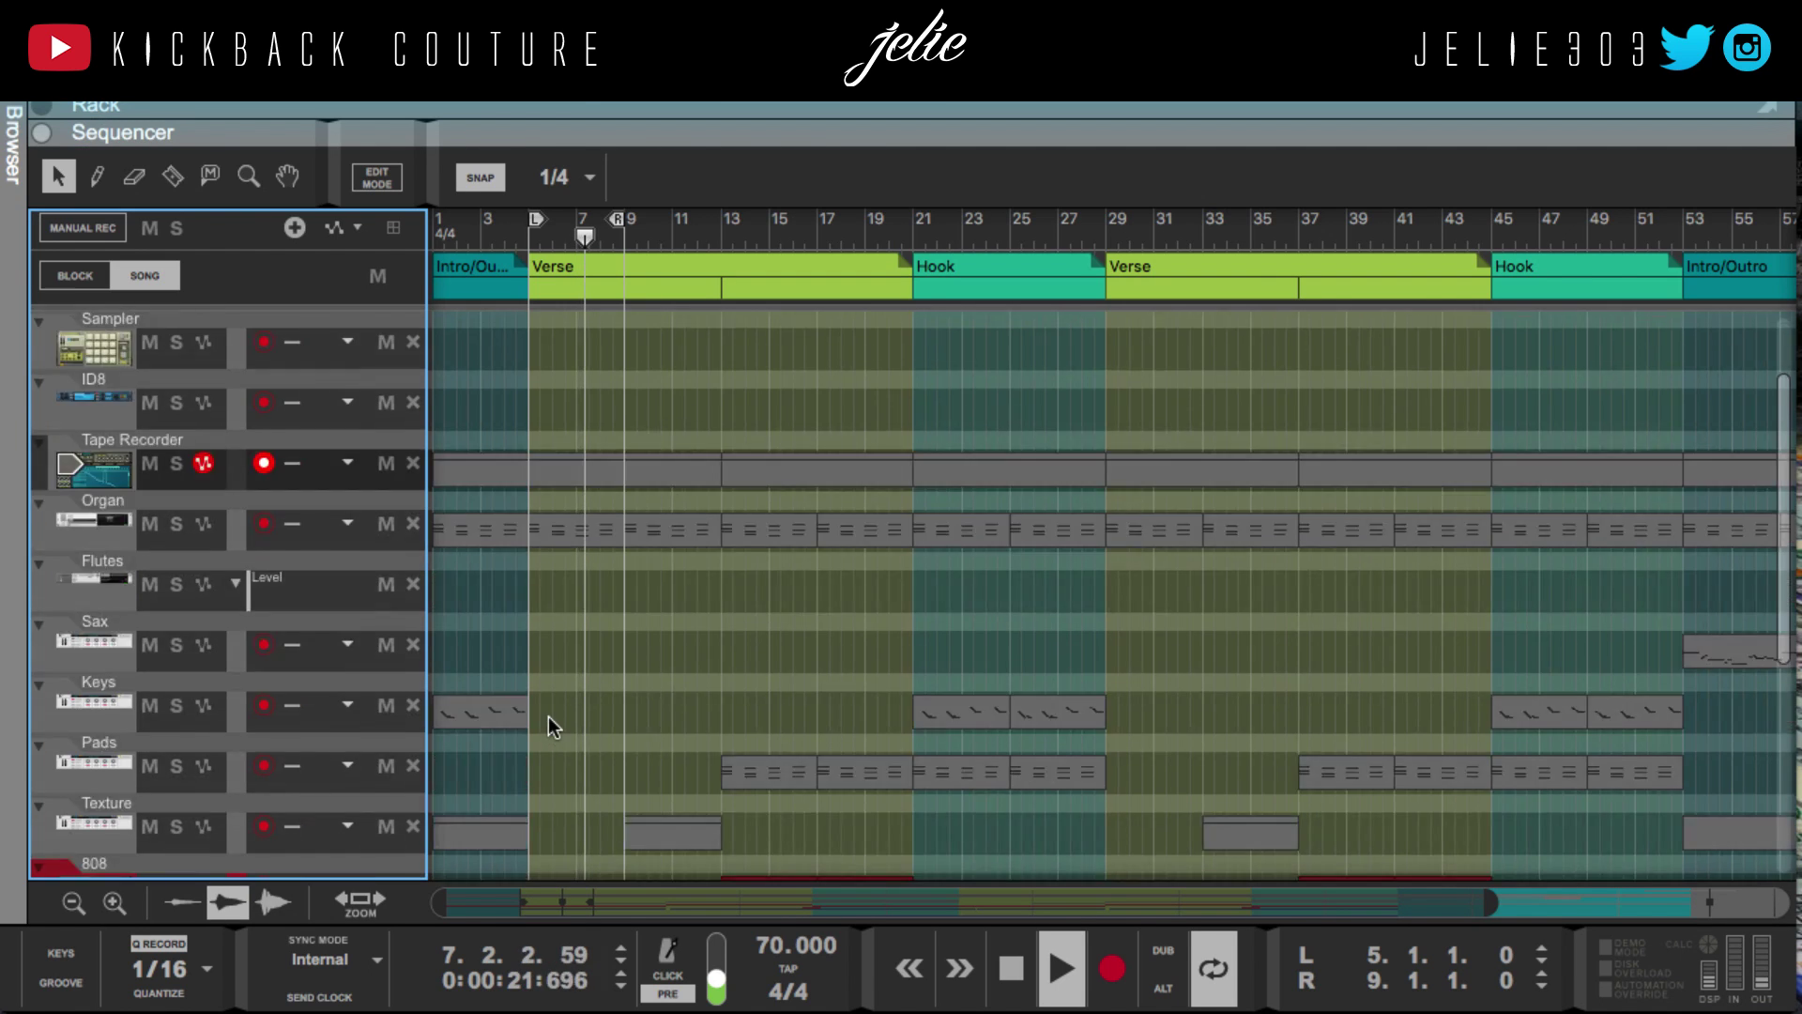
pyautogui.doubleClick(592, 862)
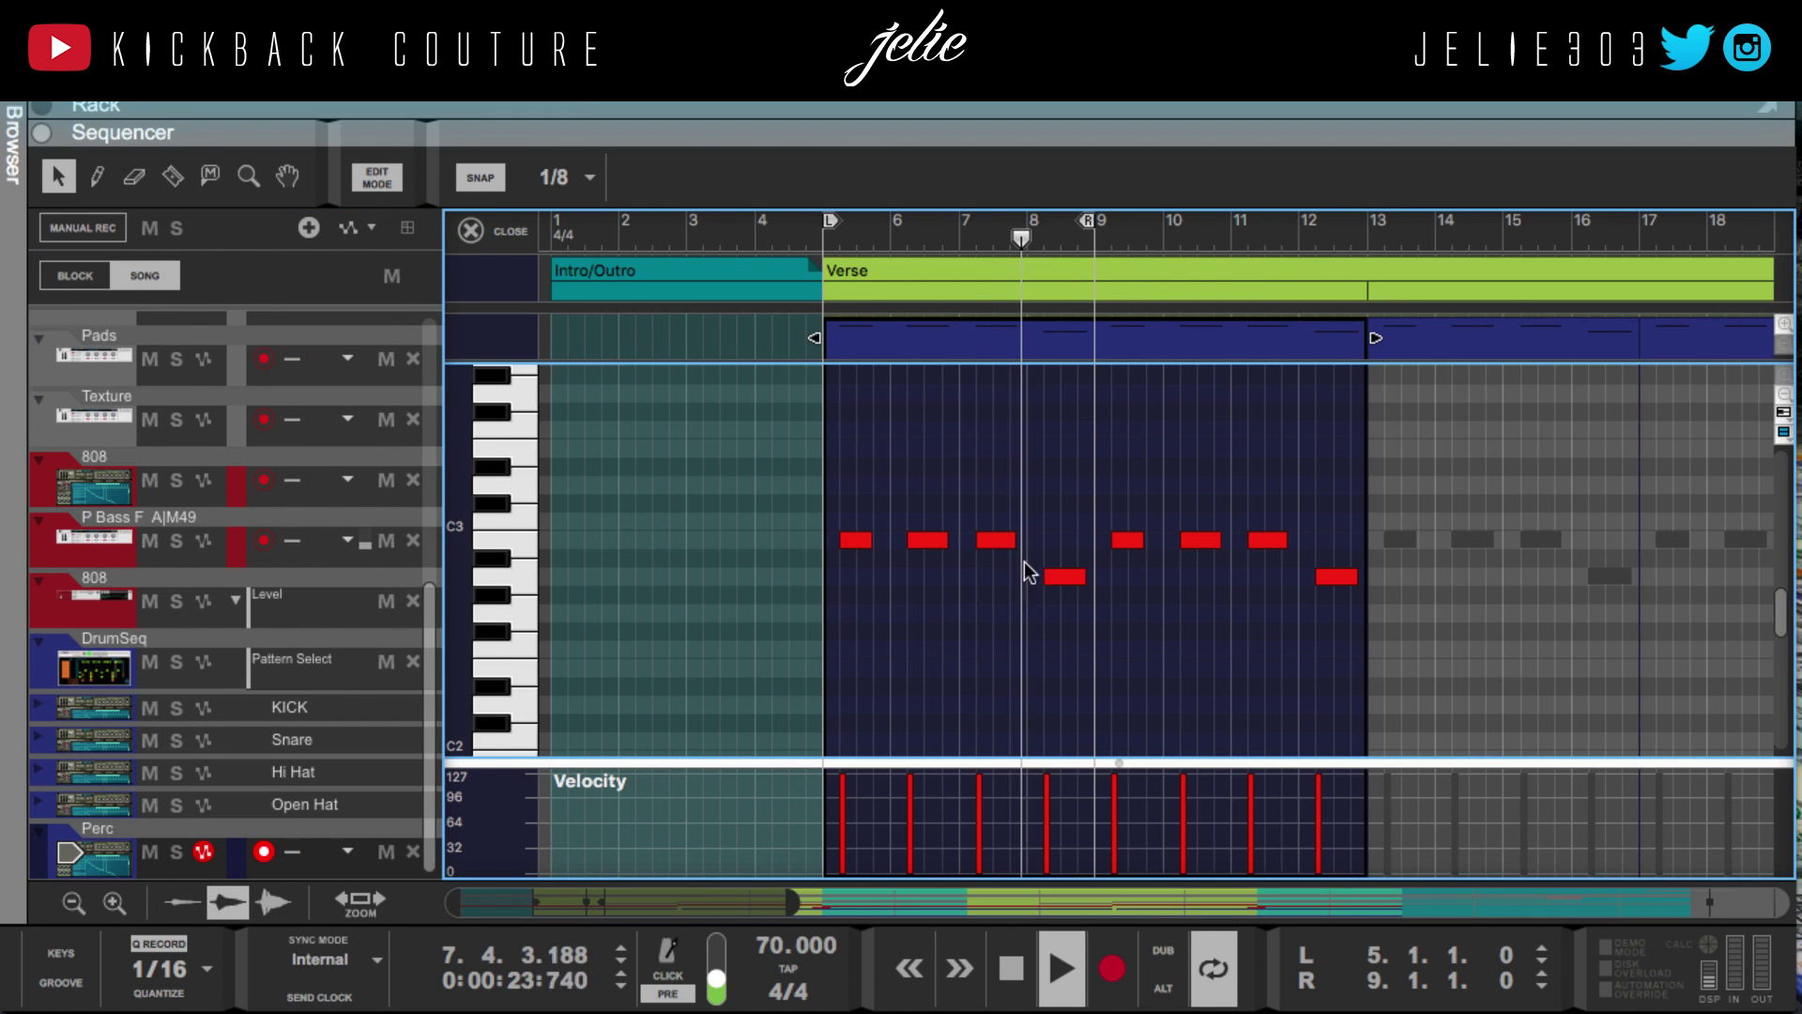
pyautogui.click(1063, 576)
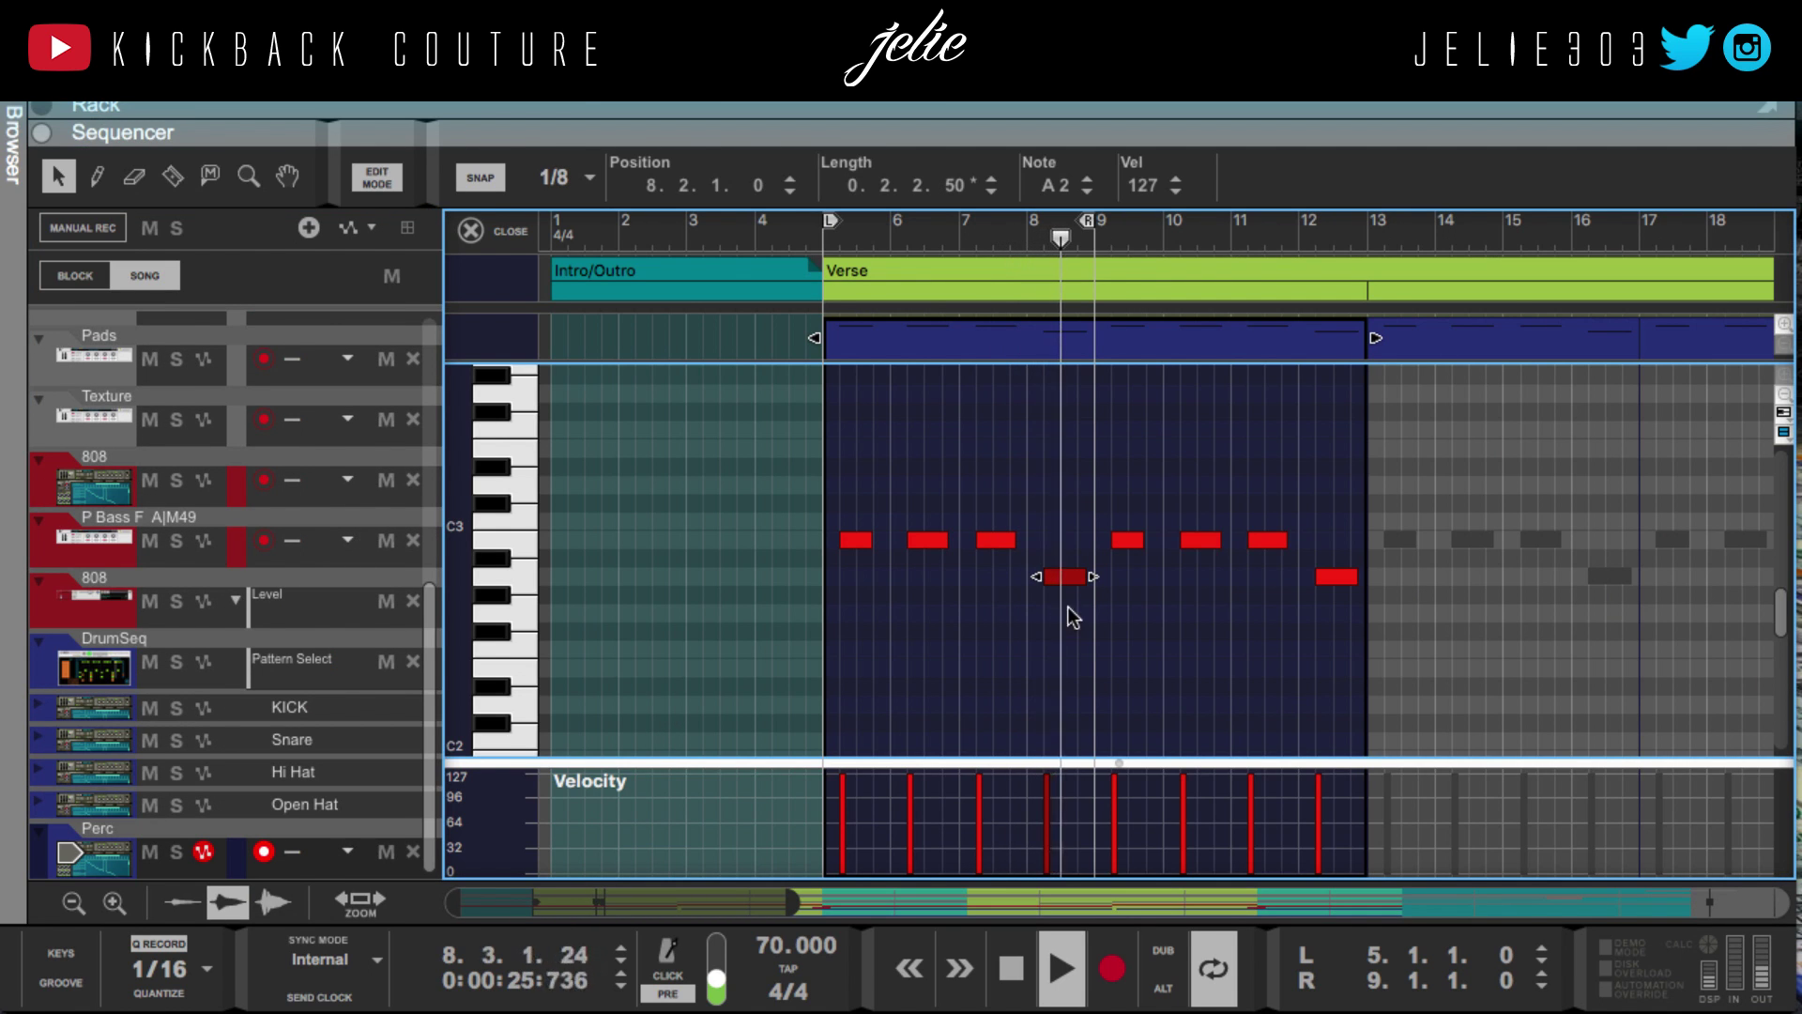
# Return to the rack to review the Drum Sequencer's pattern and clear the Perc channel's solo
pyautogui.moveTo(970, 132); pyautogui.dragTo(958, 853)
pyautogui.scroll(5, 495, 550)
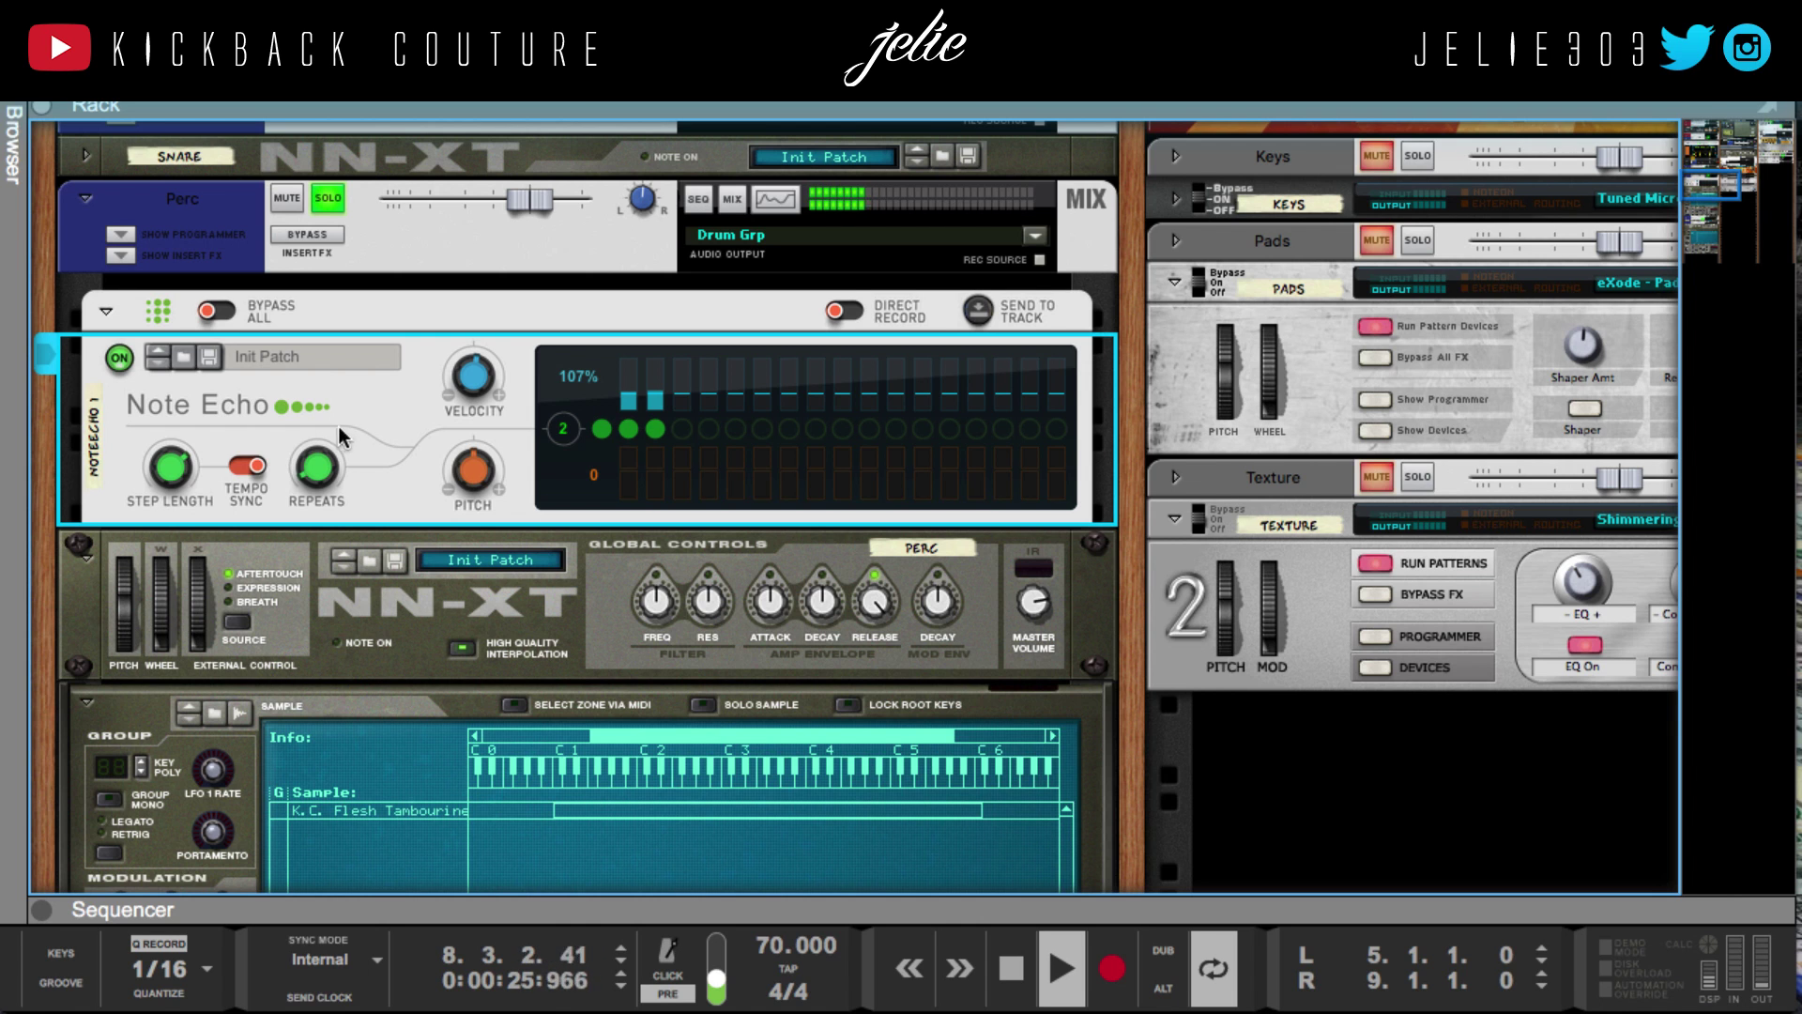
pyautogui.scroll(10, 296, 463)
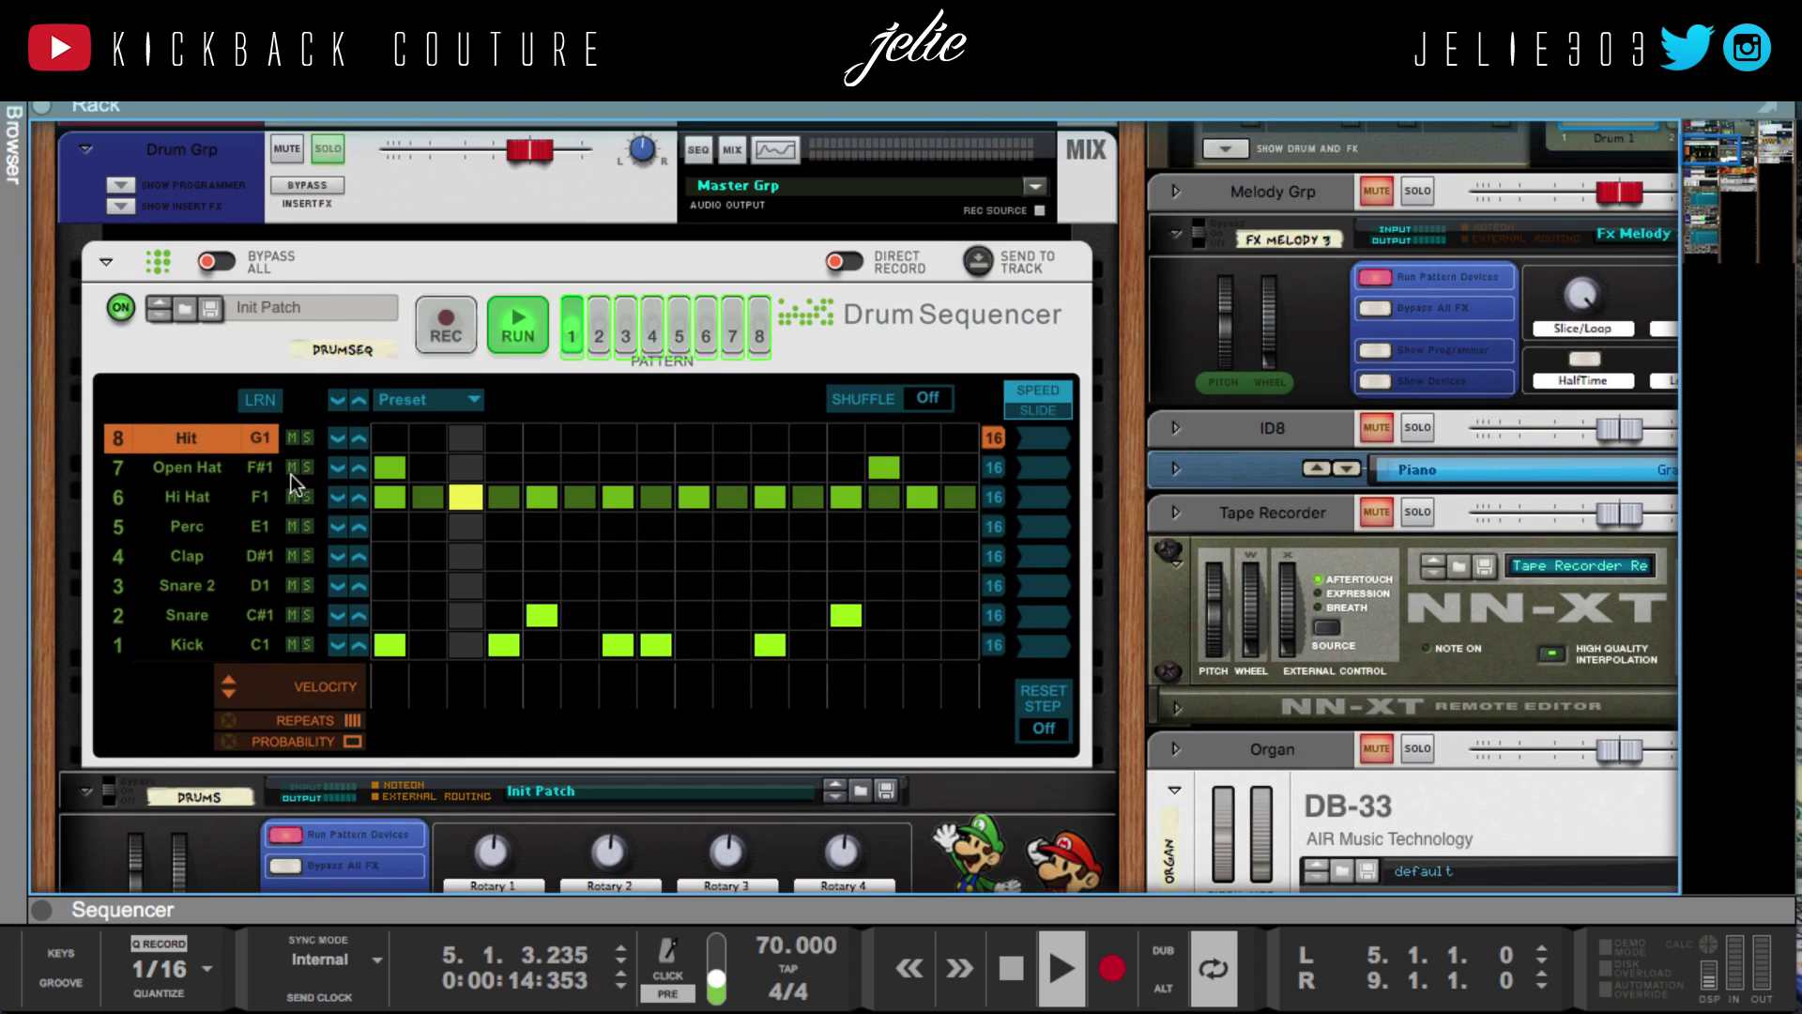
pyautogui.scroll(-3, 672, 594)
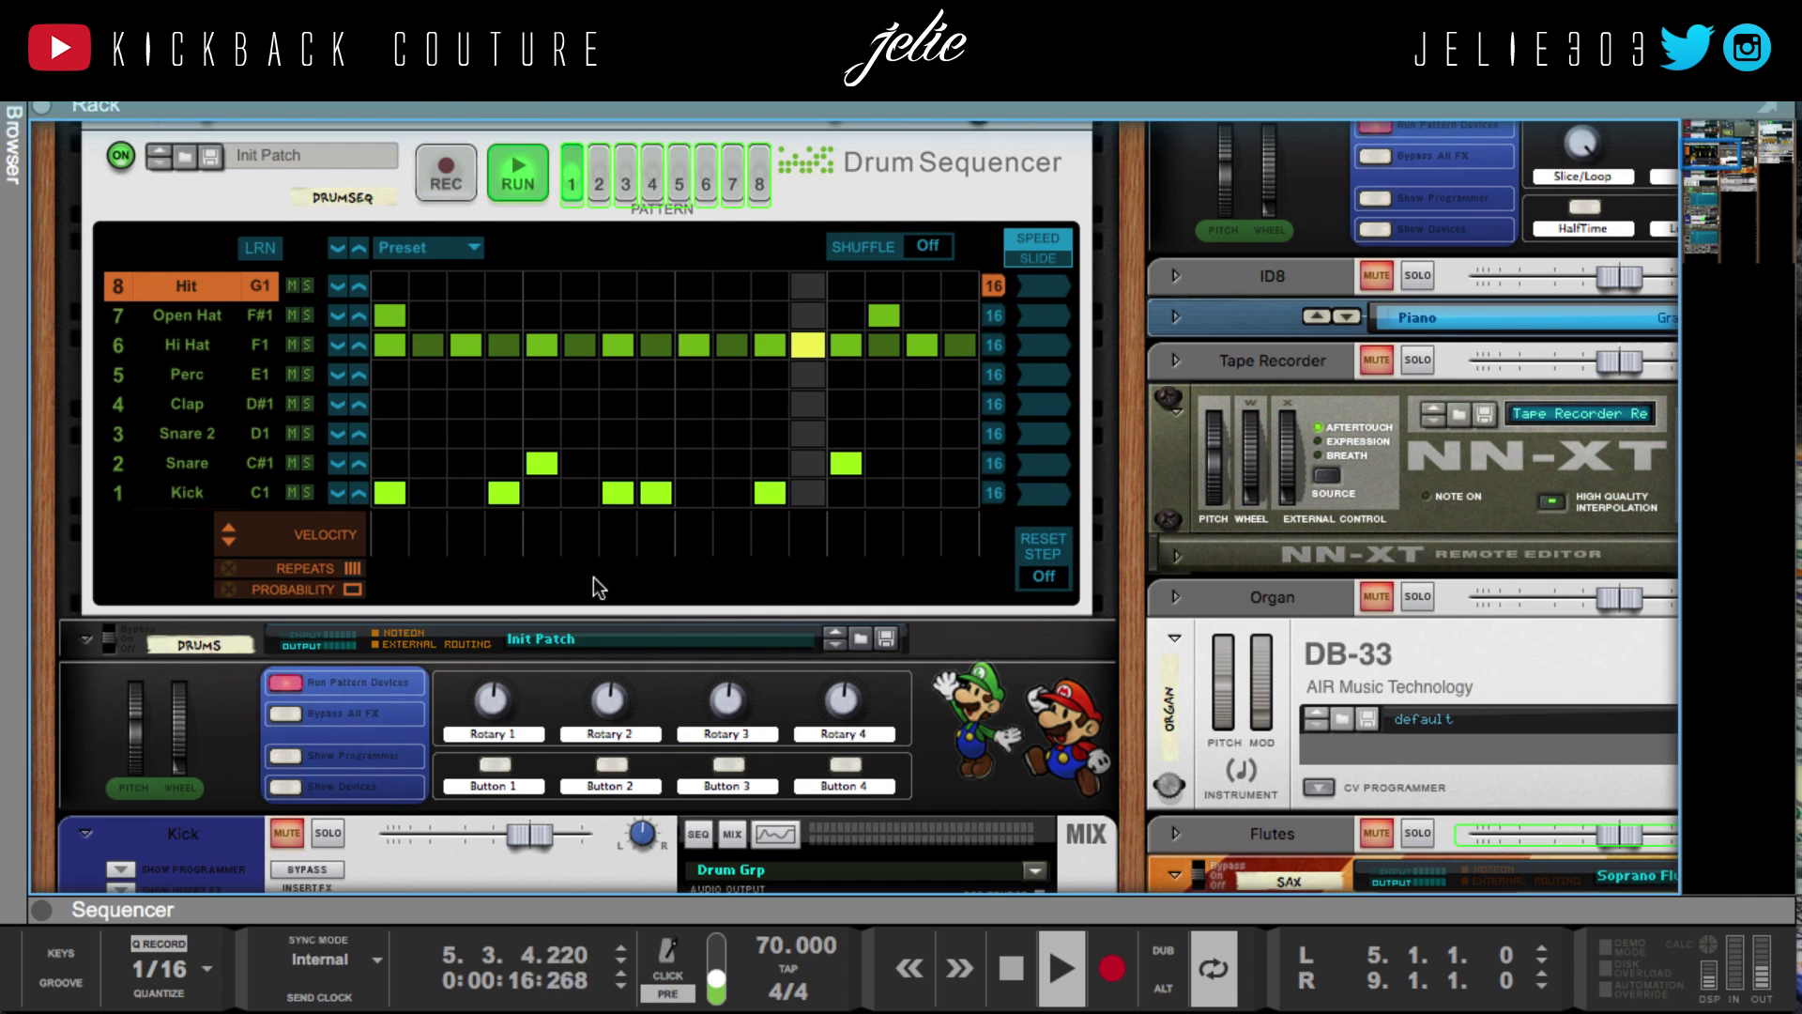
pyautogui.scroll(-1, 517, 567)
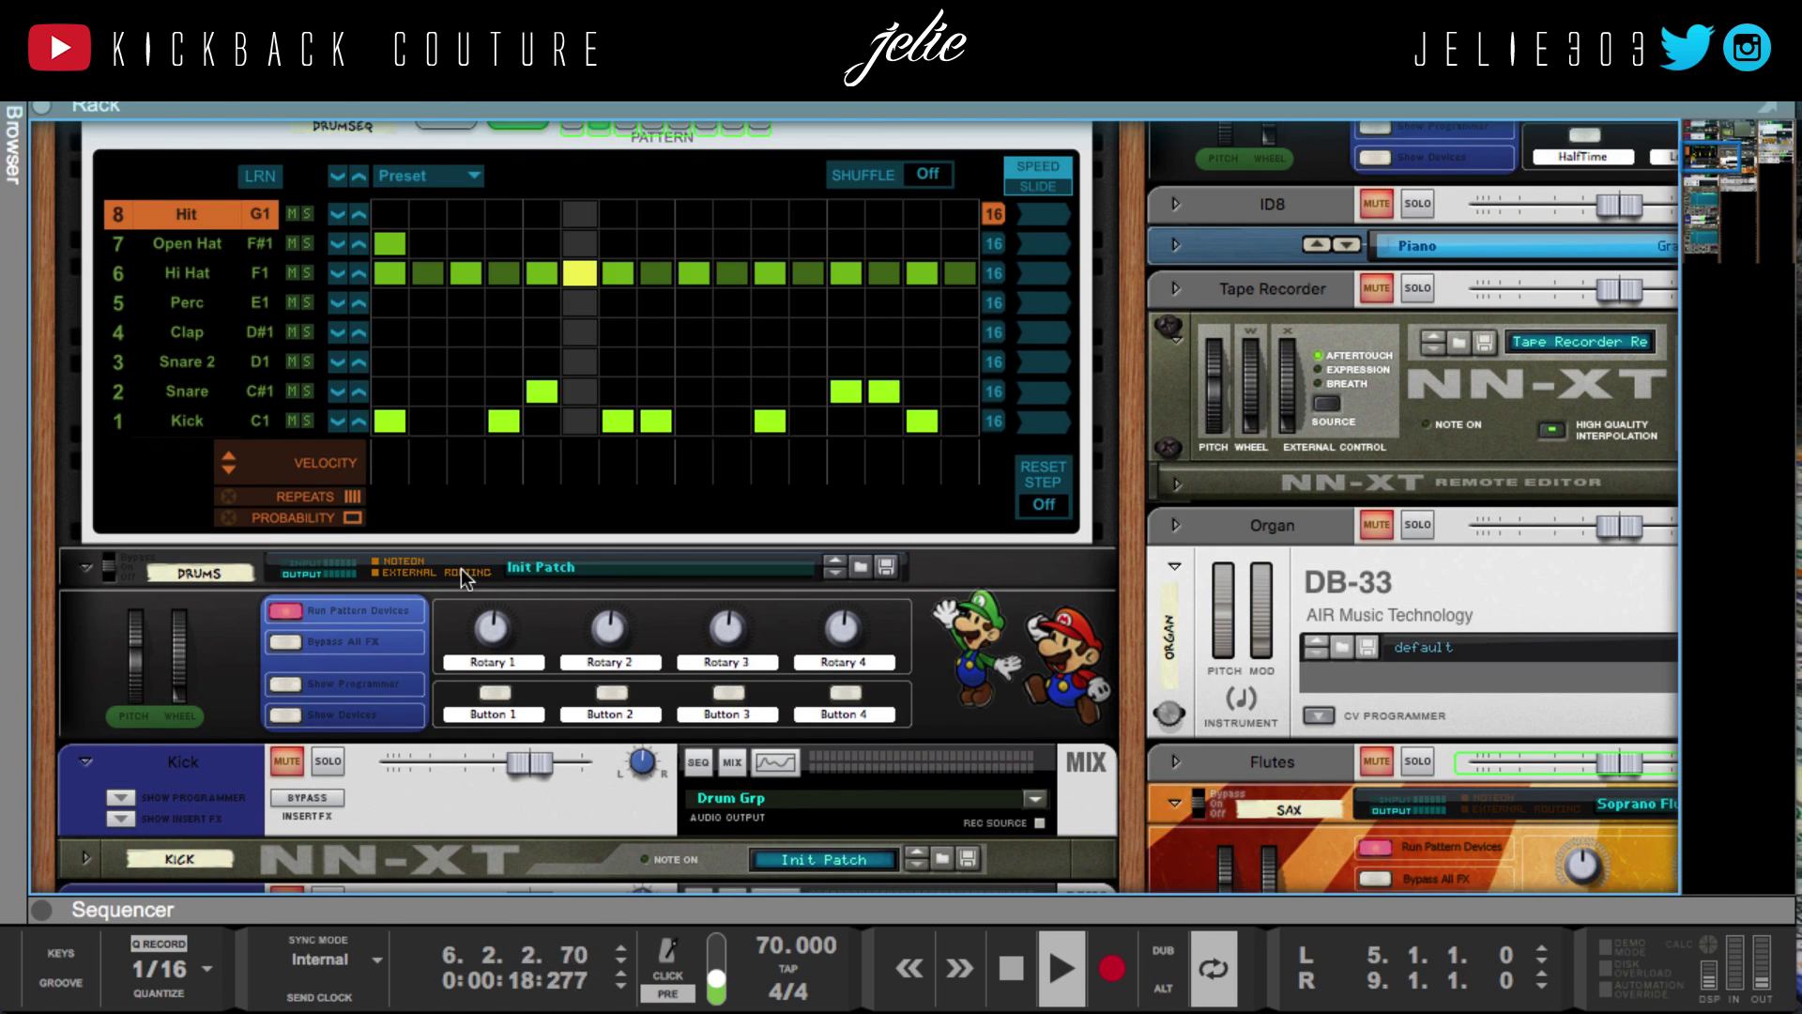
pyautogui.scroll(-10, 458, 565)
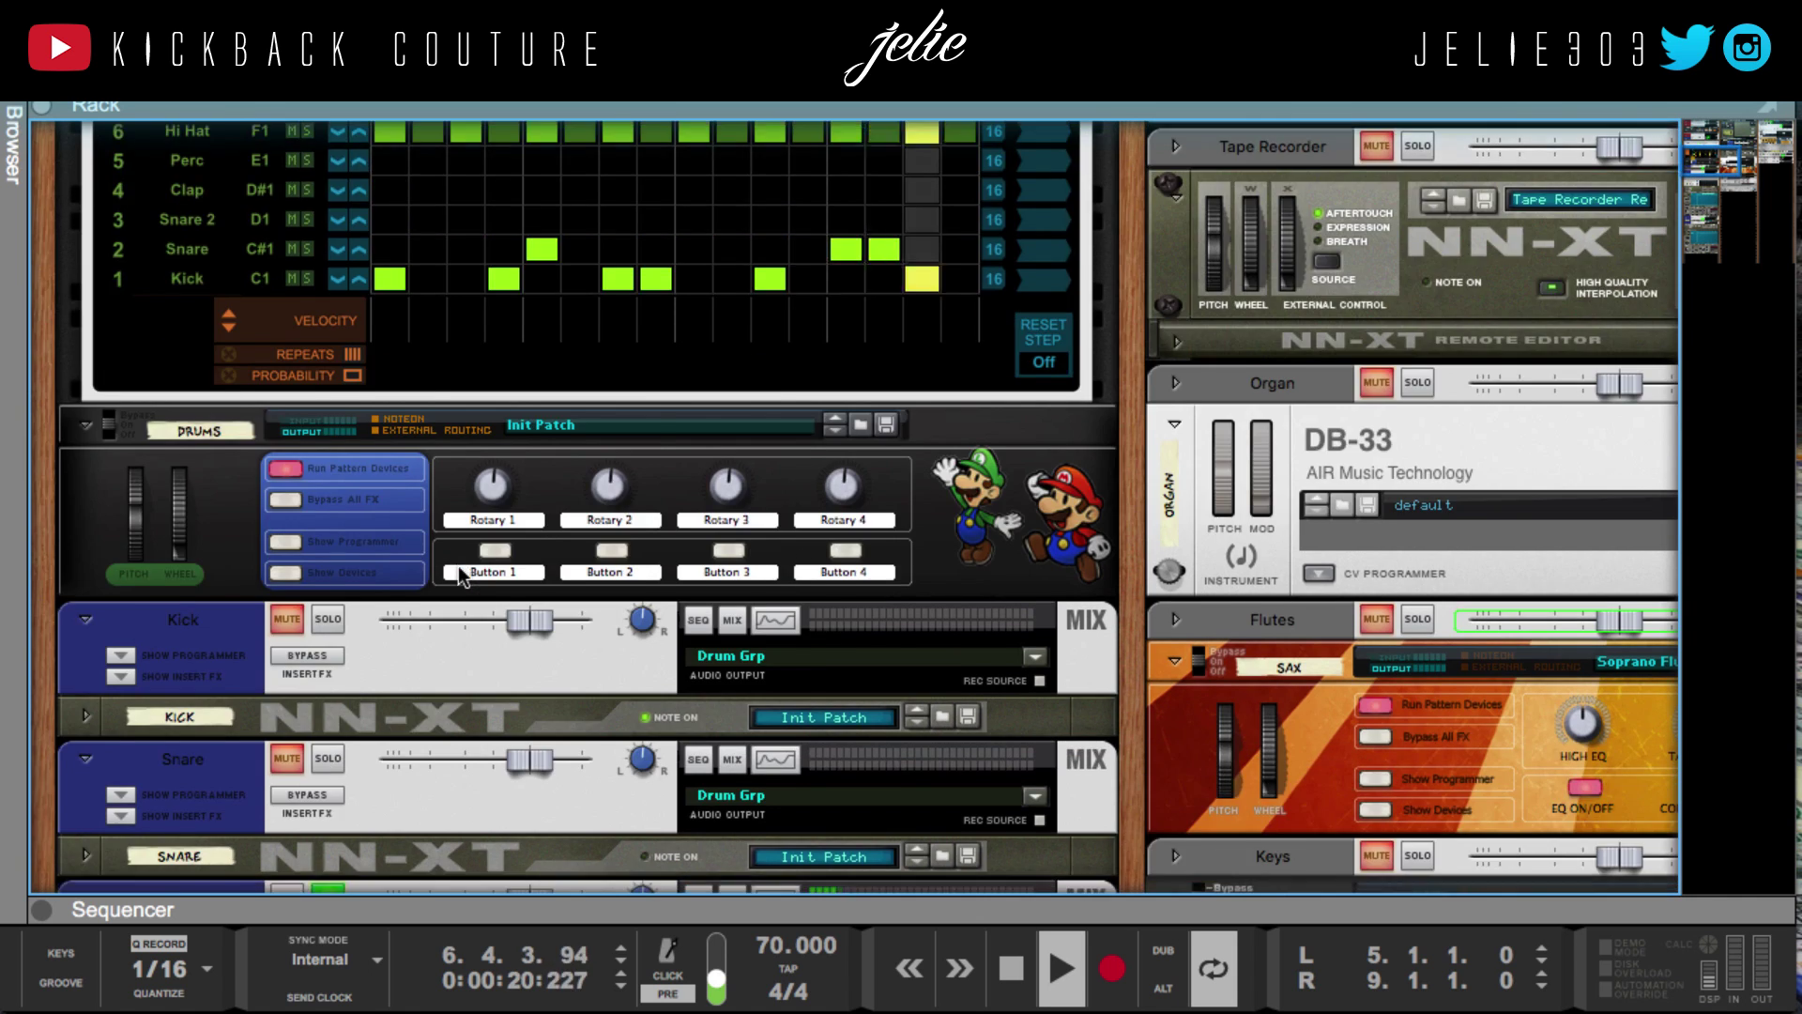
pyautogui.scroll(-10, 317, 482)
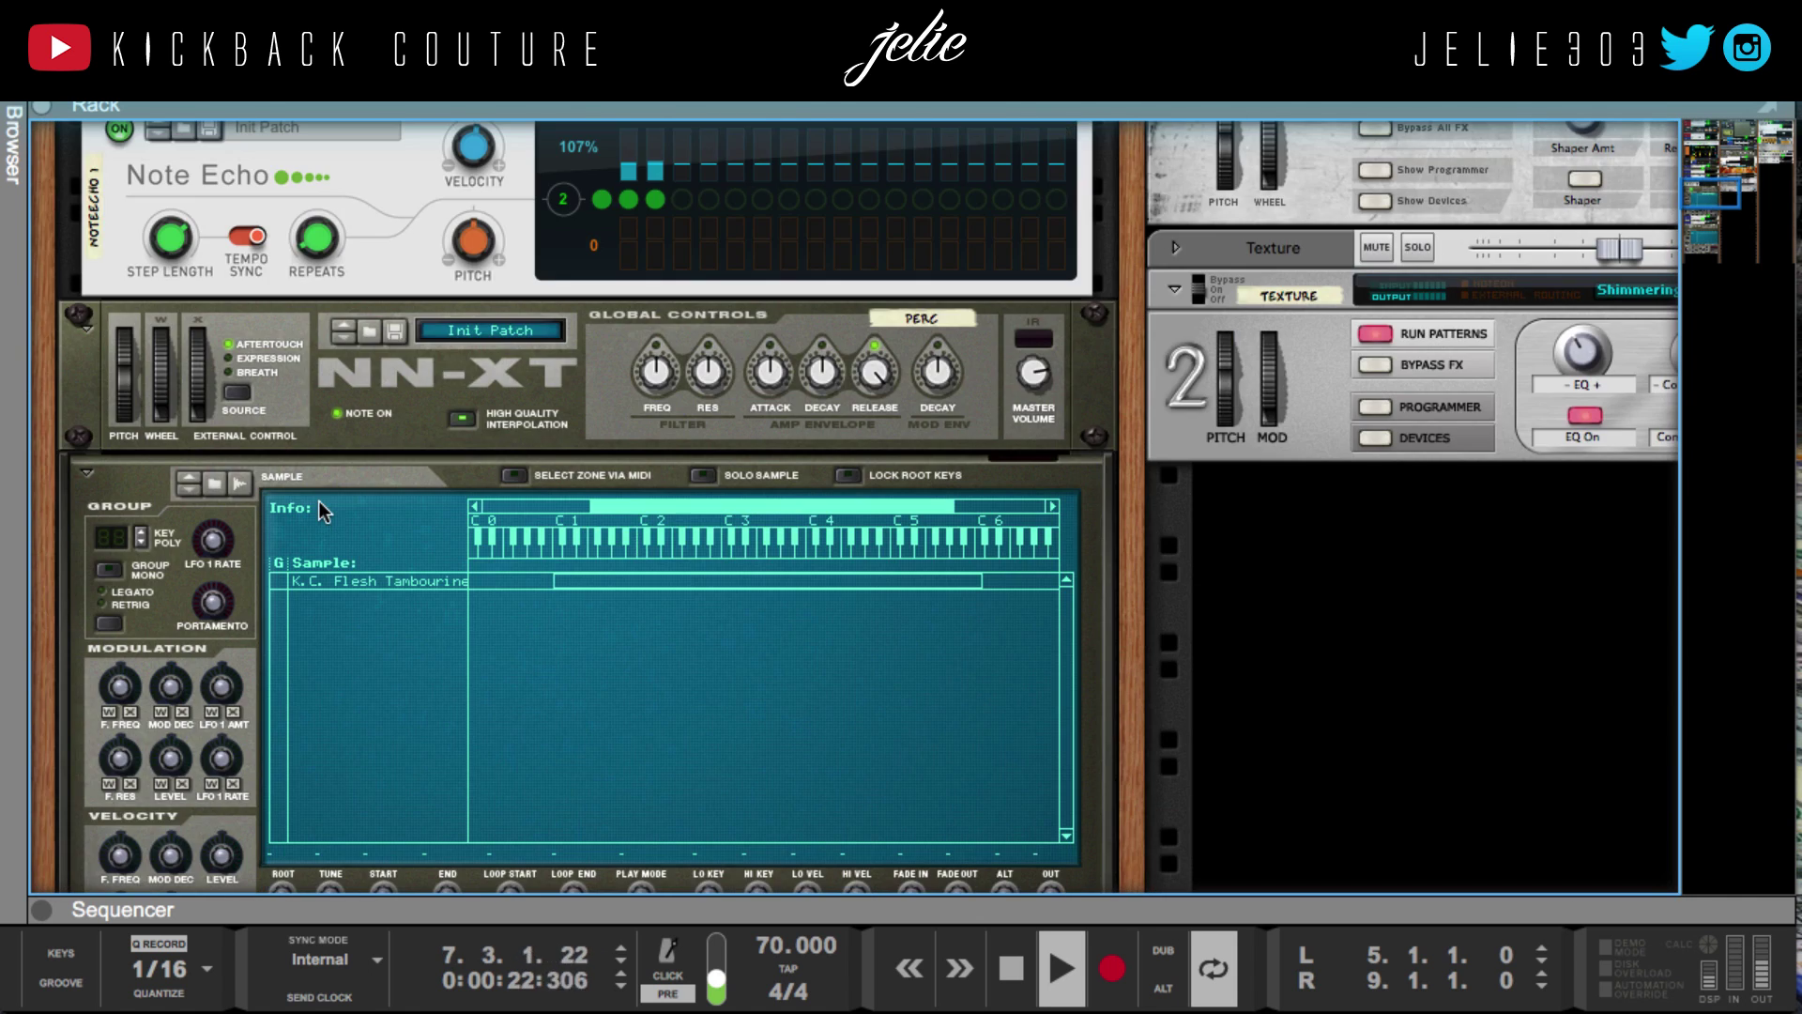
# Review the tambourine sample loaded in the Perc NN-XT and fold its remote editor
pyautogui.scroll(-1, 317, 500)
pyautogui.scroll(1, 239, 438)
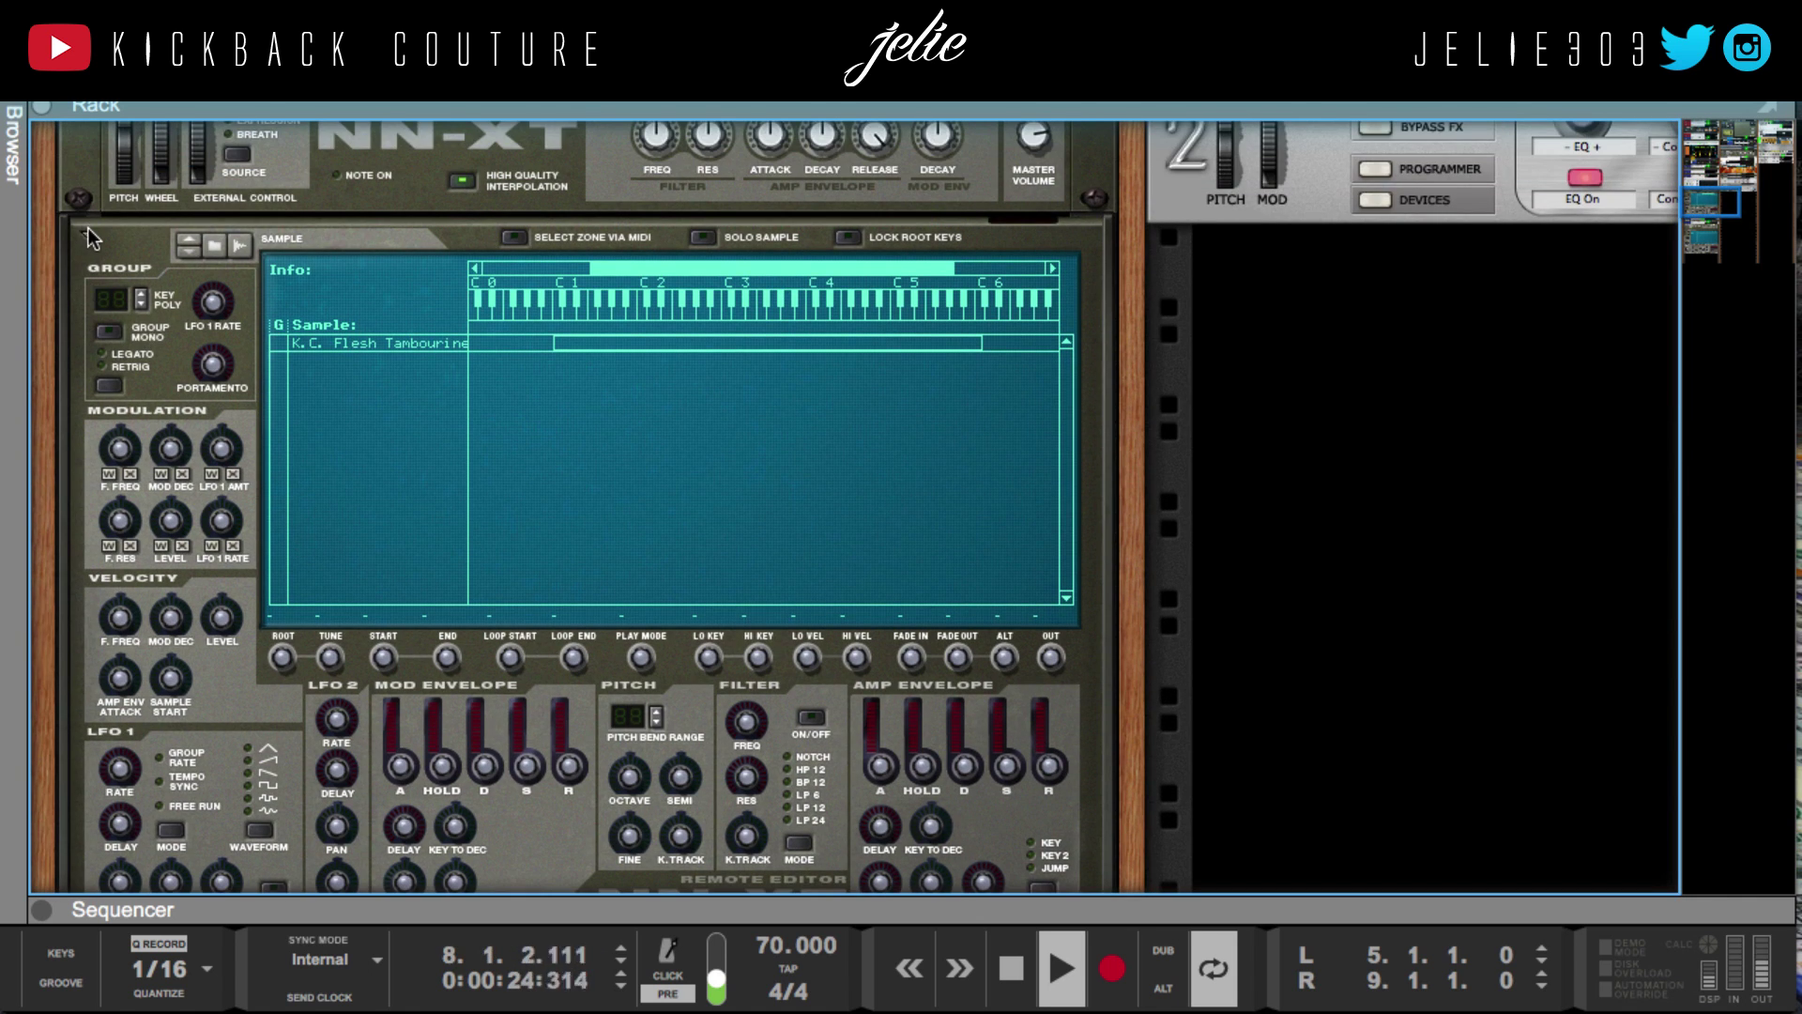
pyautogui.click(88, 230)
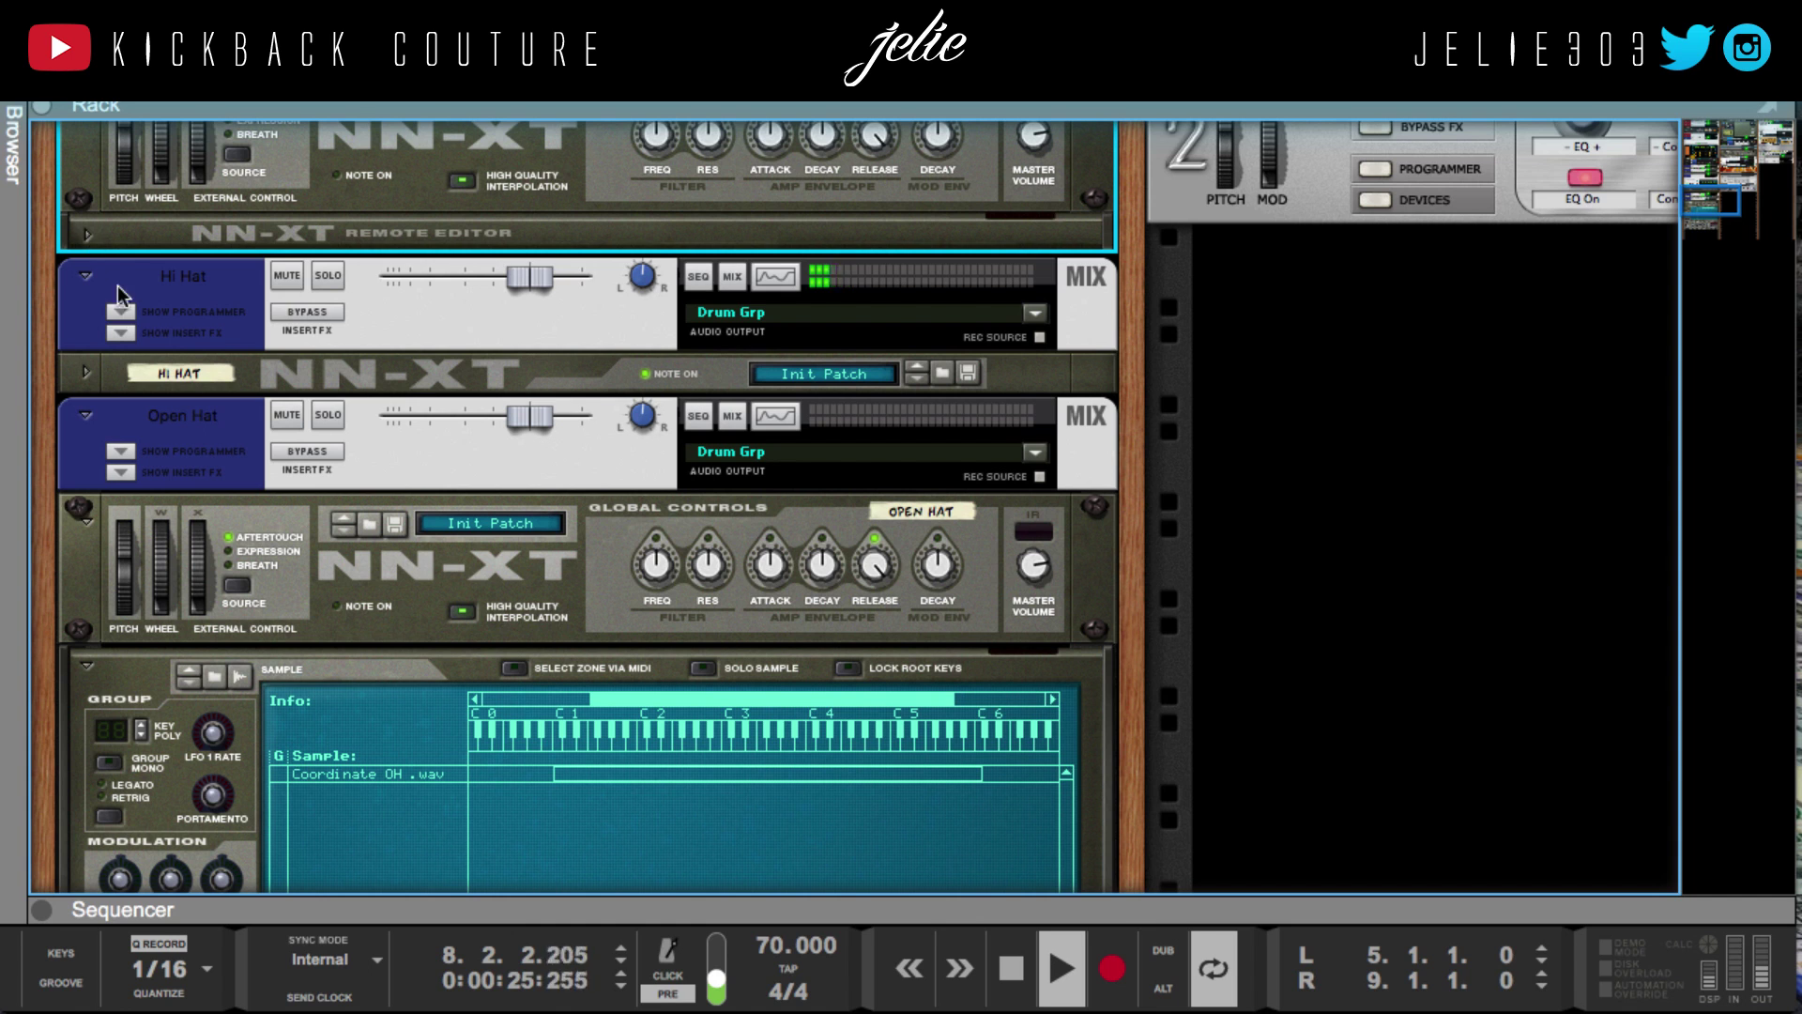
# Unfold the Hi Hat NN-XT to examine its loaded sample, and fold the device again
pyautogui.click(88, 374)
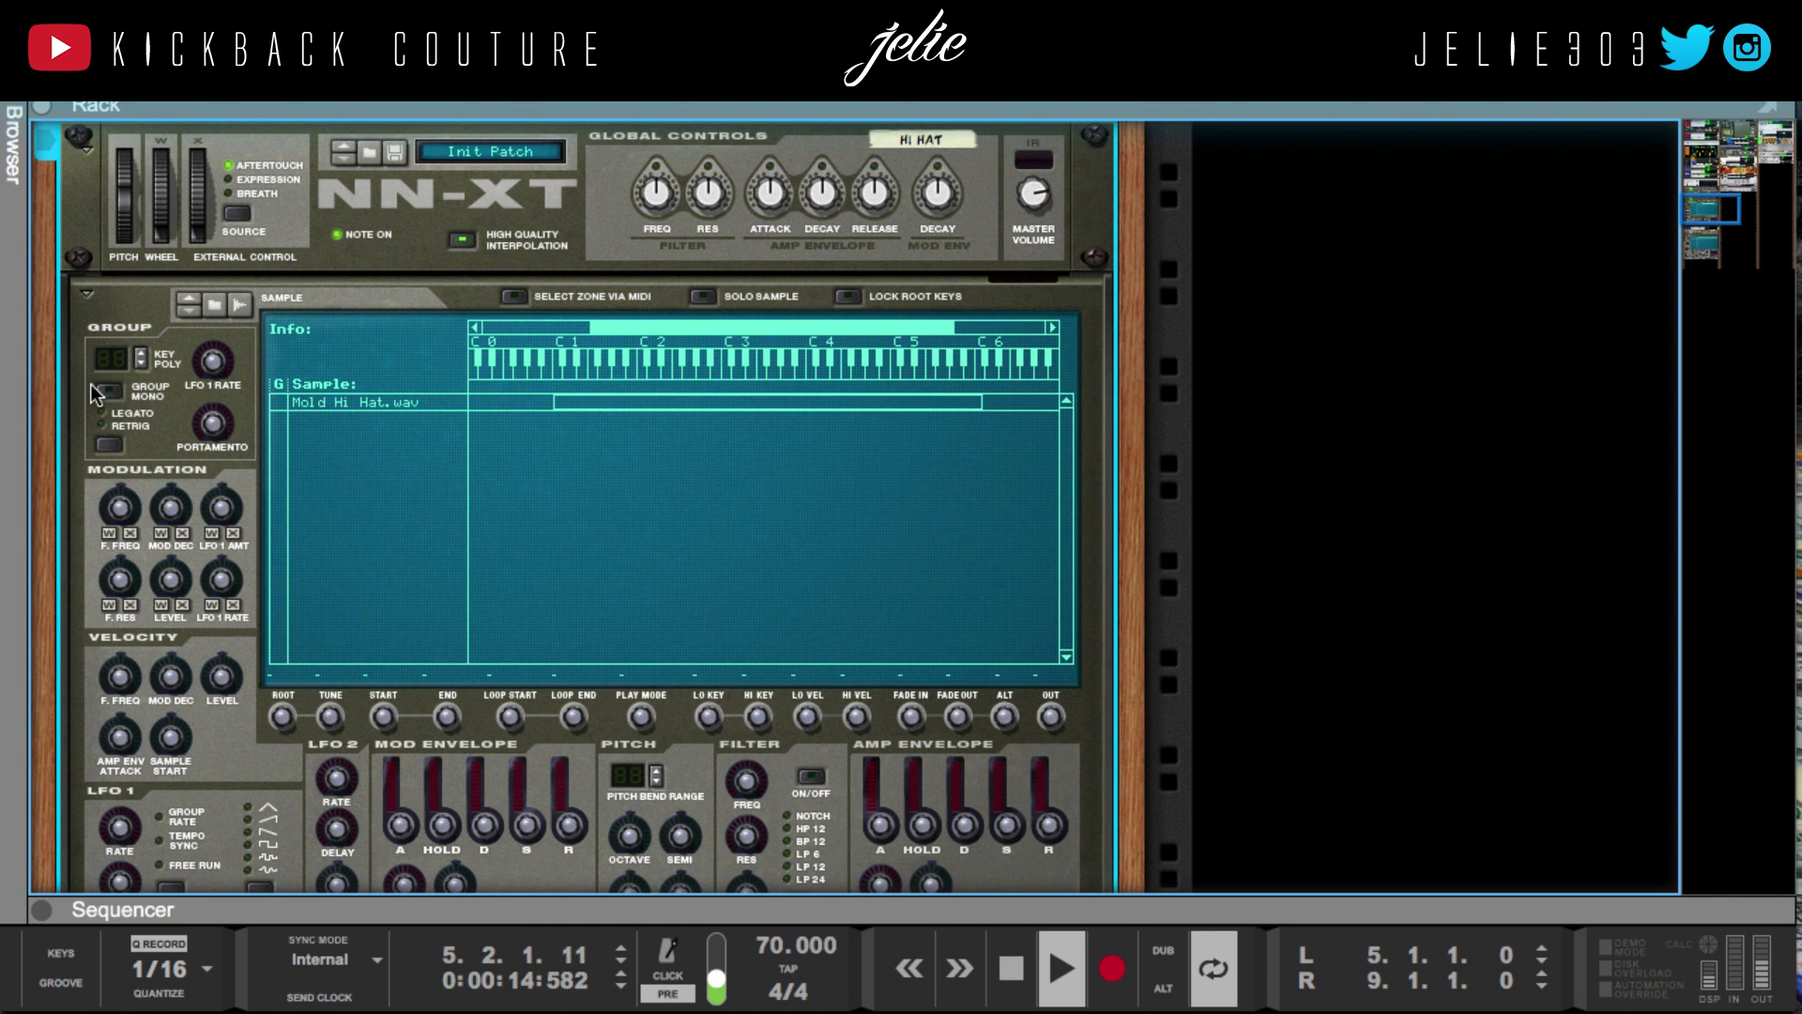
pyautogui.scroll(3, 373, 415)
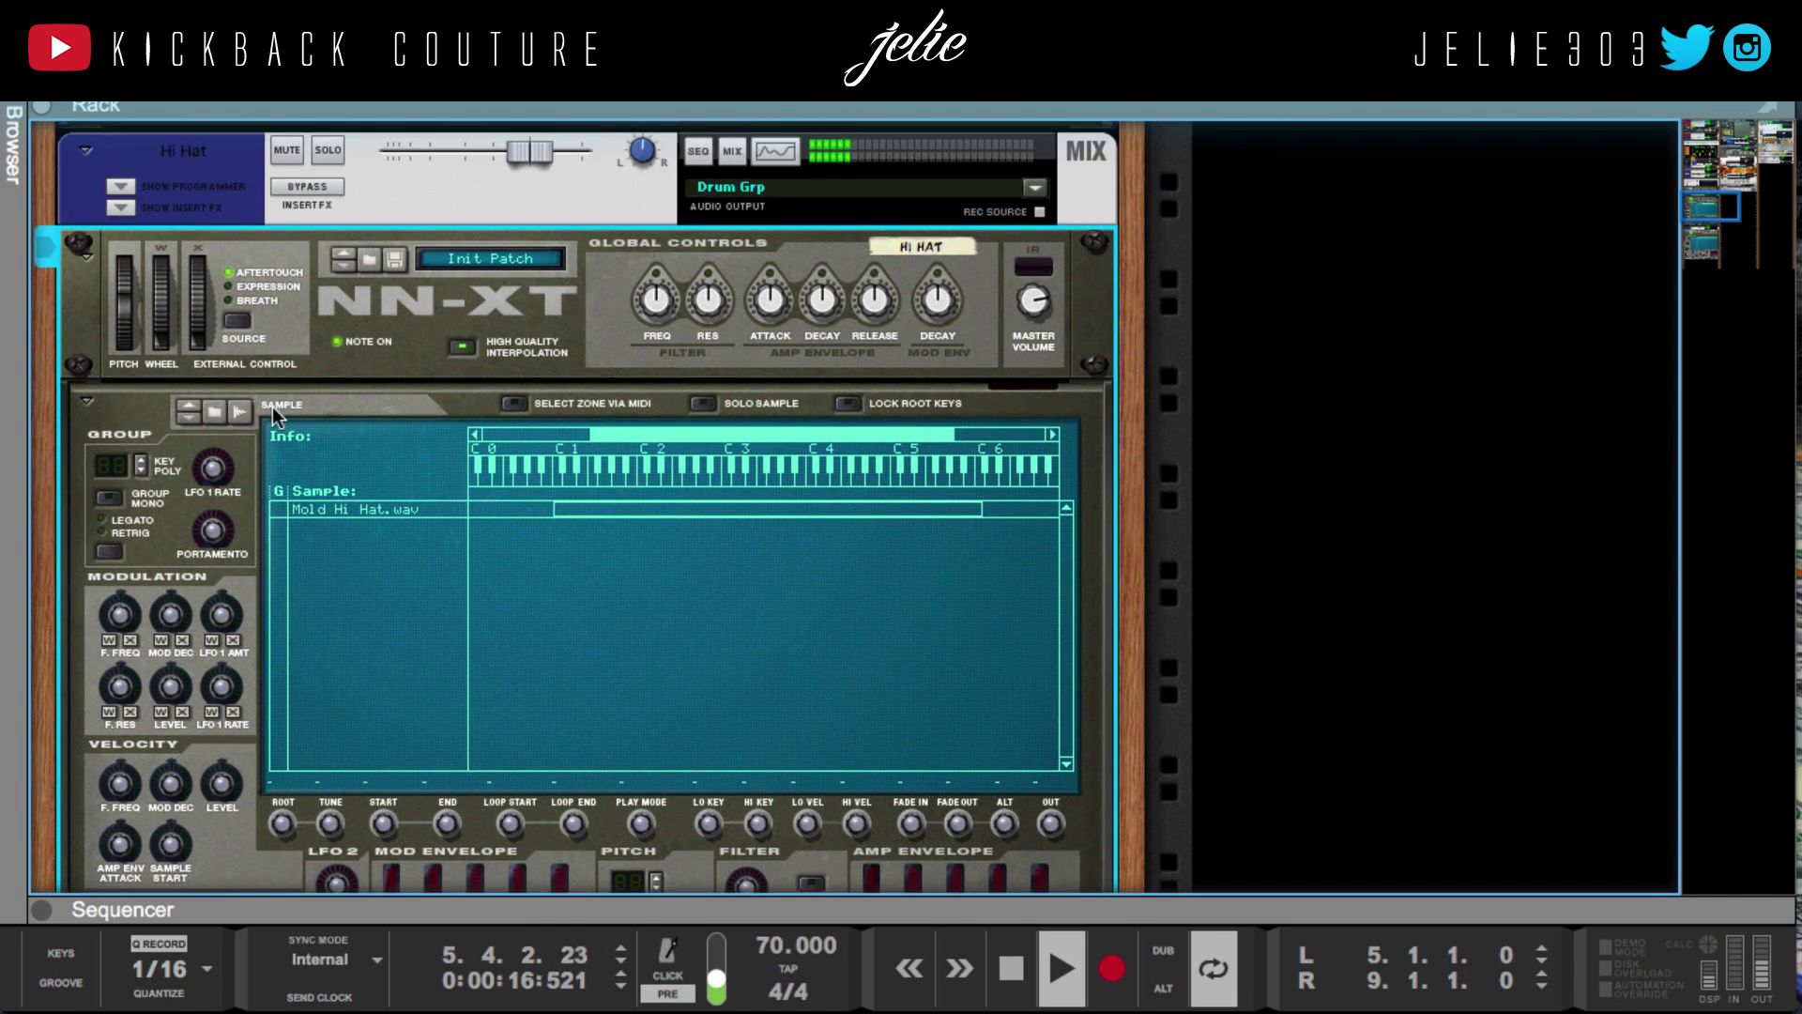
pyautogui.click(88, 251)
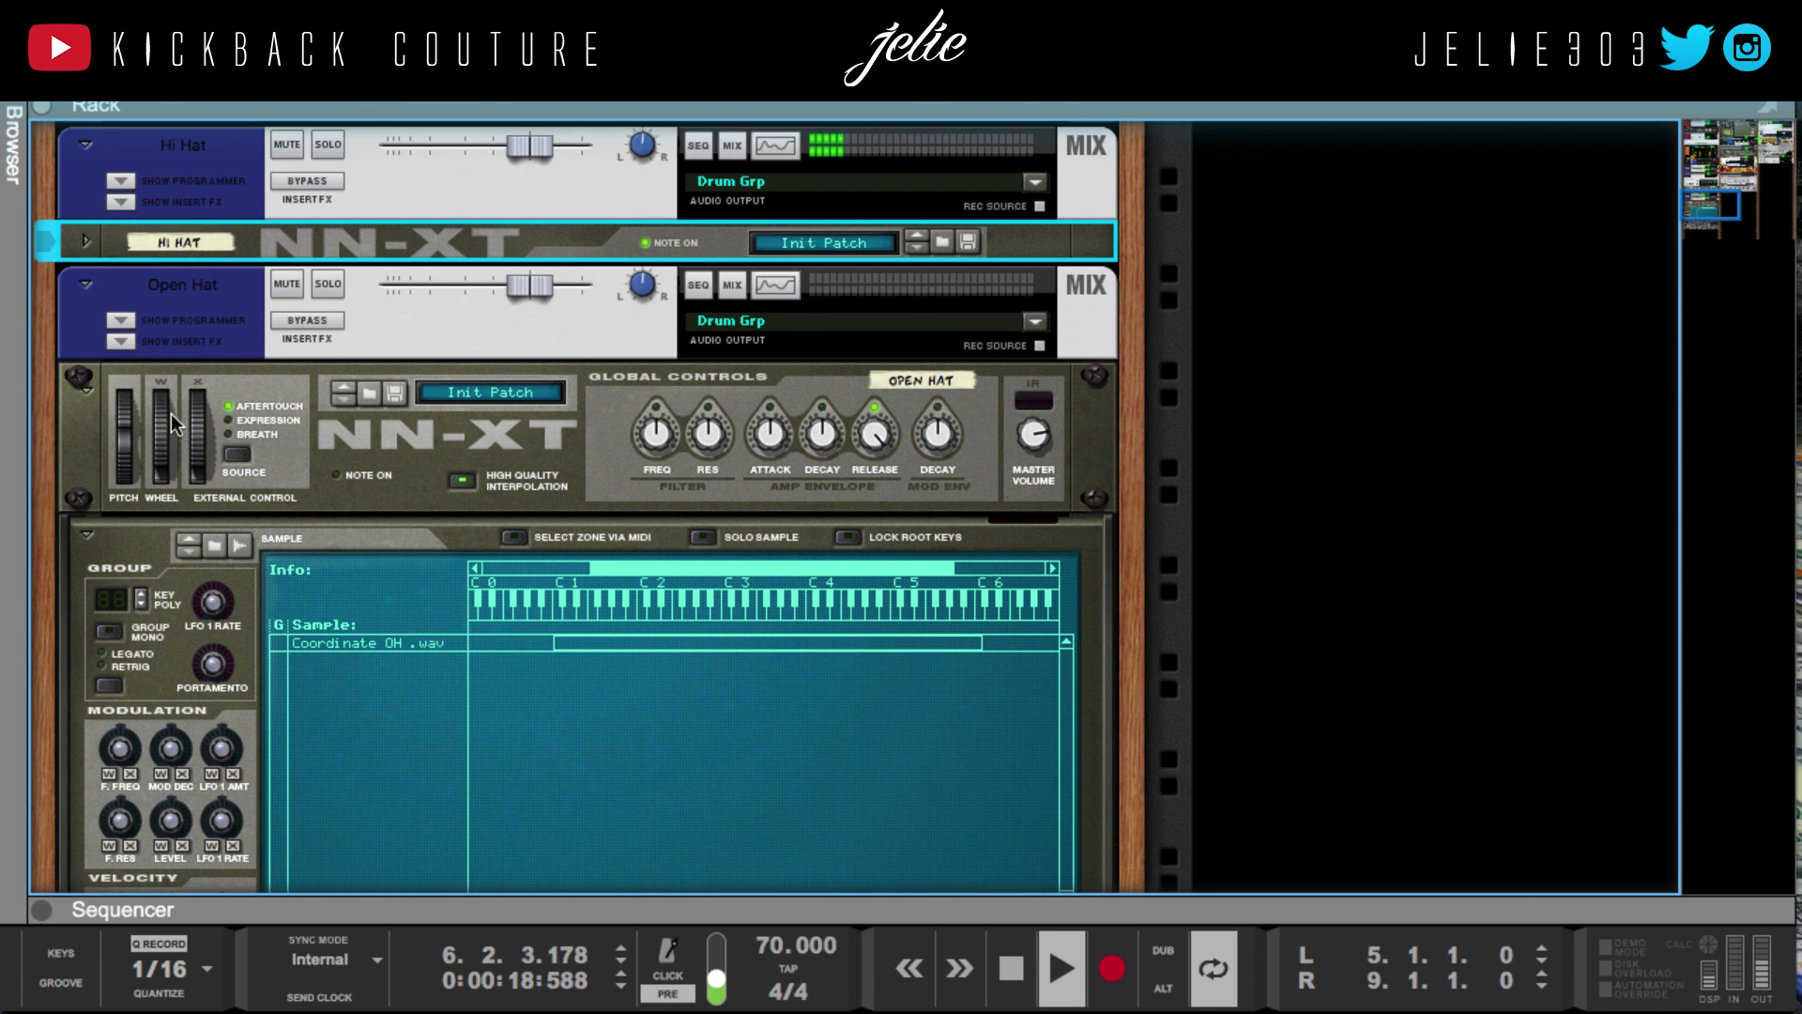
# Fold the Open Hat and Perc NN-XT samplers and the Note Echo player in the rack
pyautogui.click(91, 388)
pyautogui.scroll(1, 92, 319)
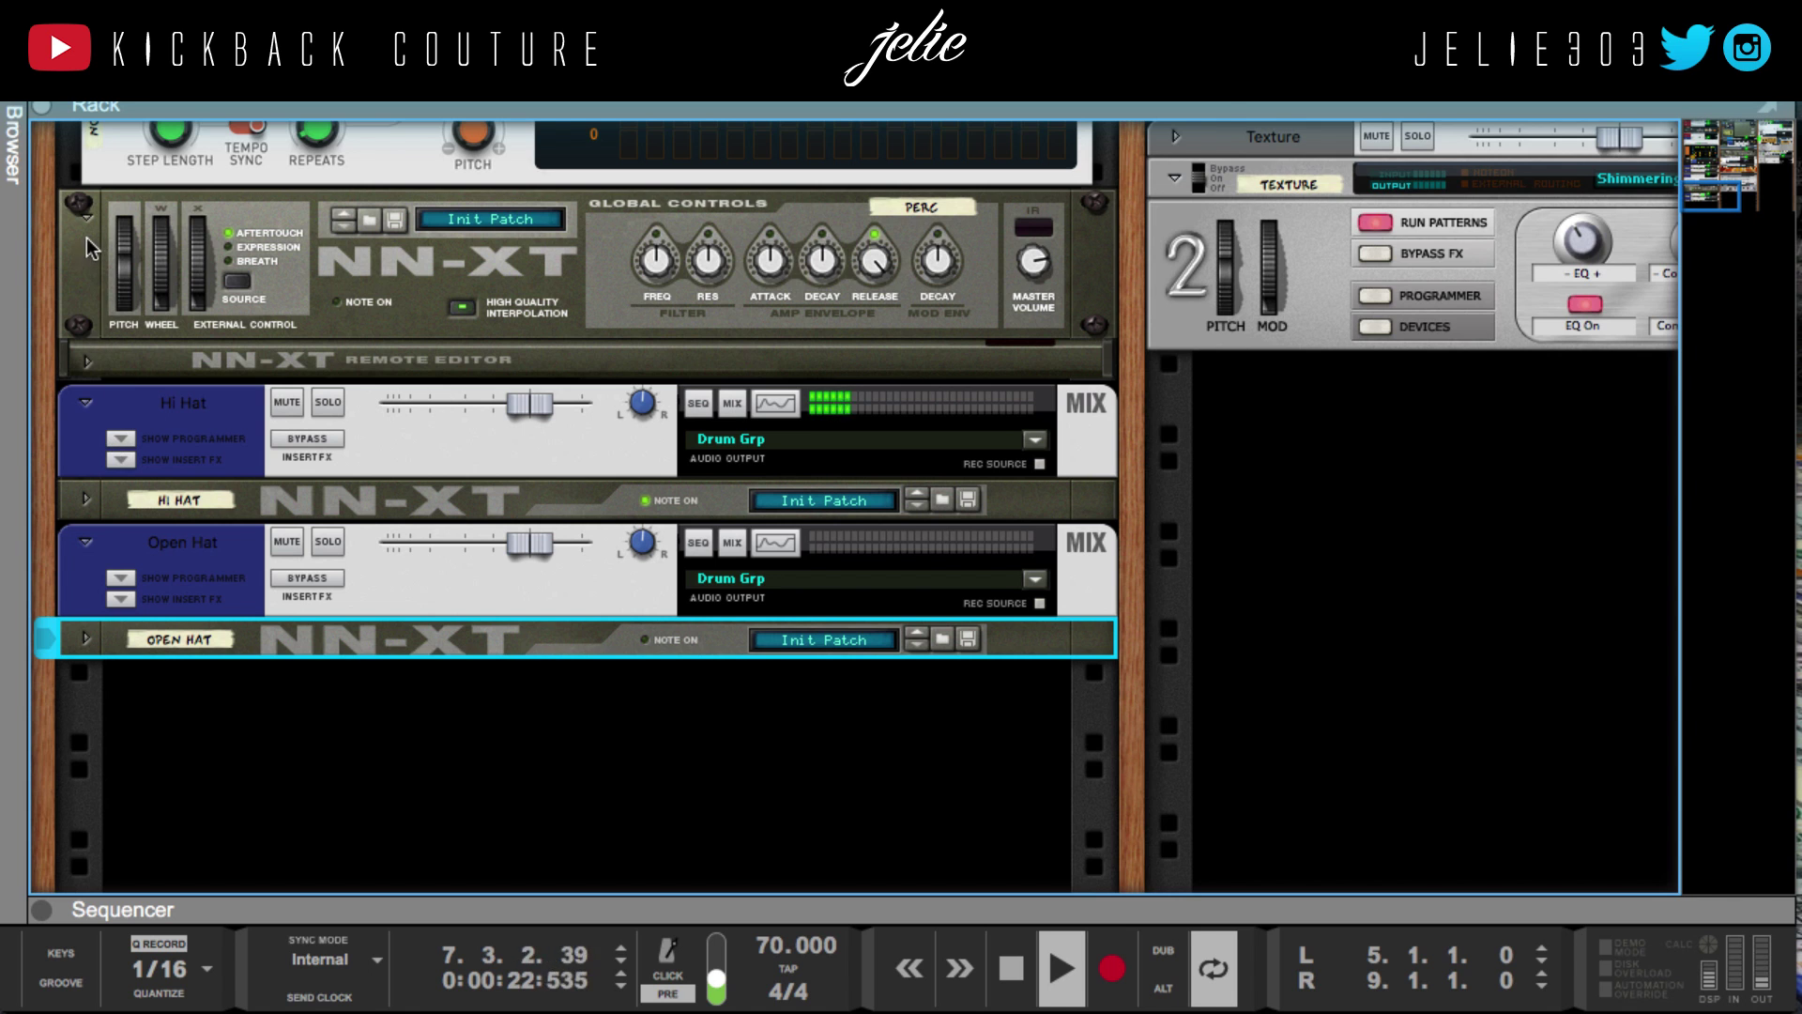
pyautogui.click(87, 221)
pyautogui.scroll(12, 103, 255)
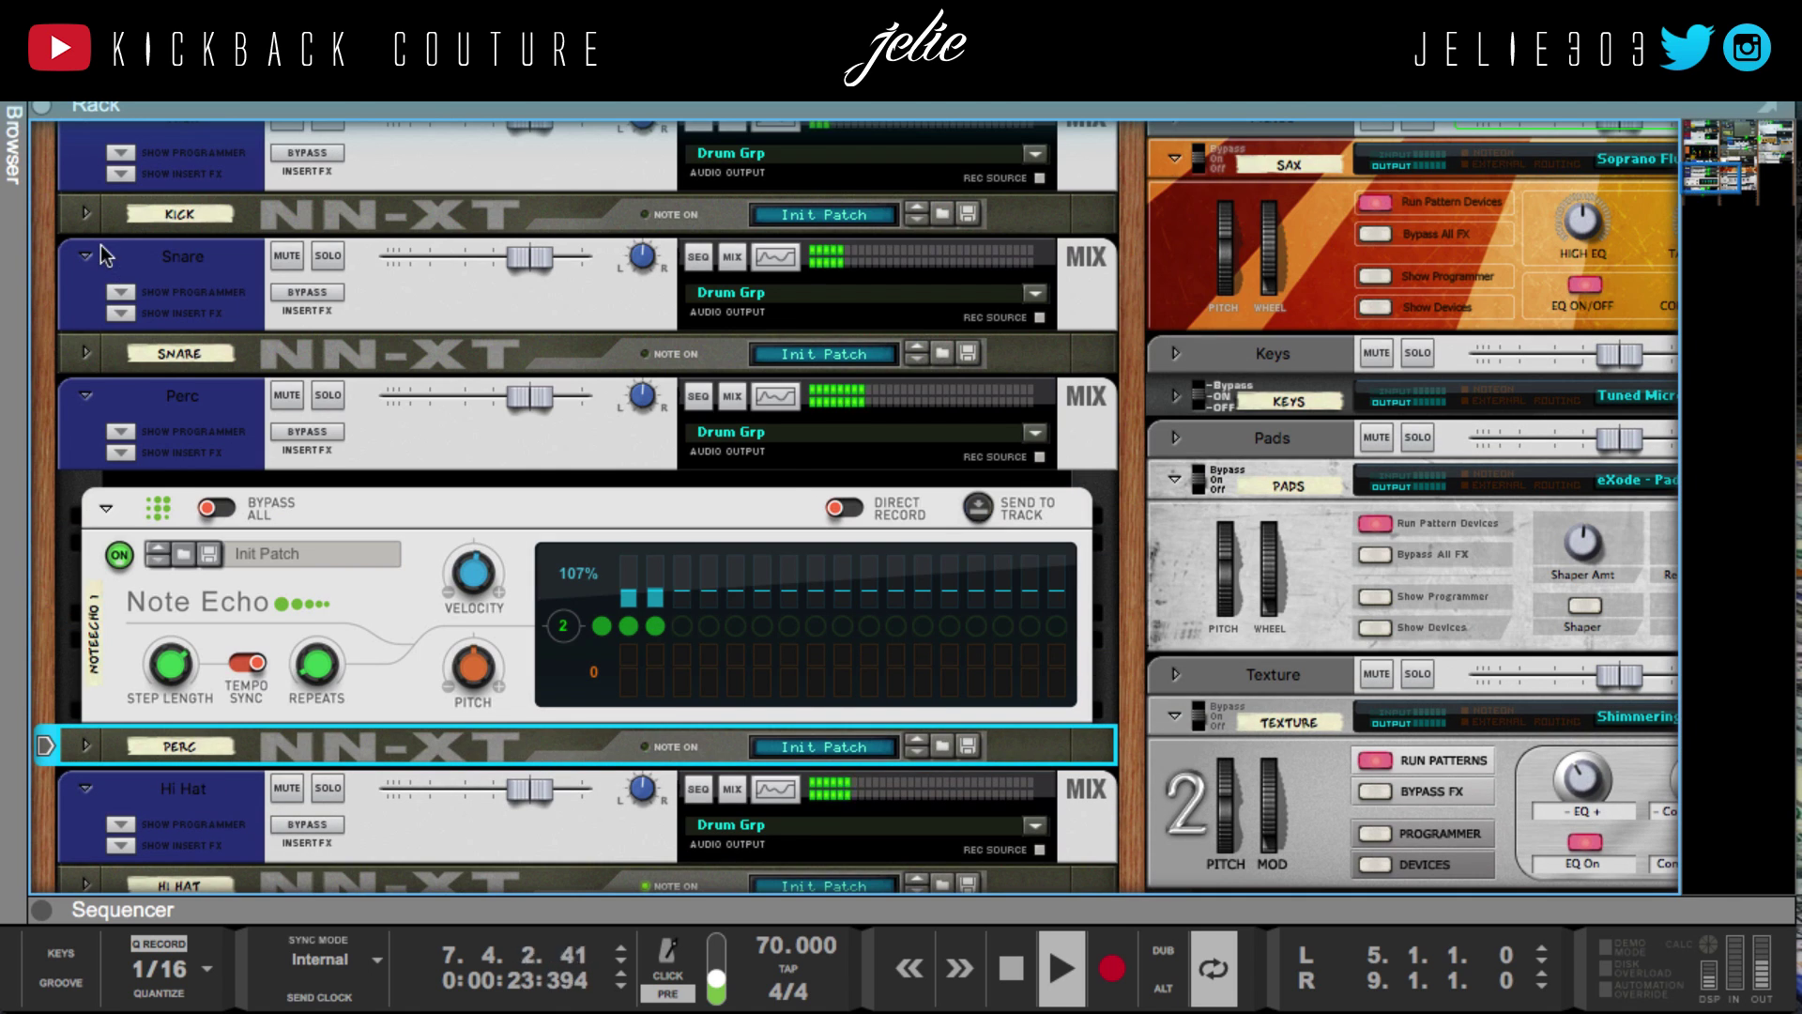
pyautogui.click(106, 507)
pyautogui.scroll(1, 118, 432)
pyautogui.scroll(15, 141, 441)
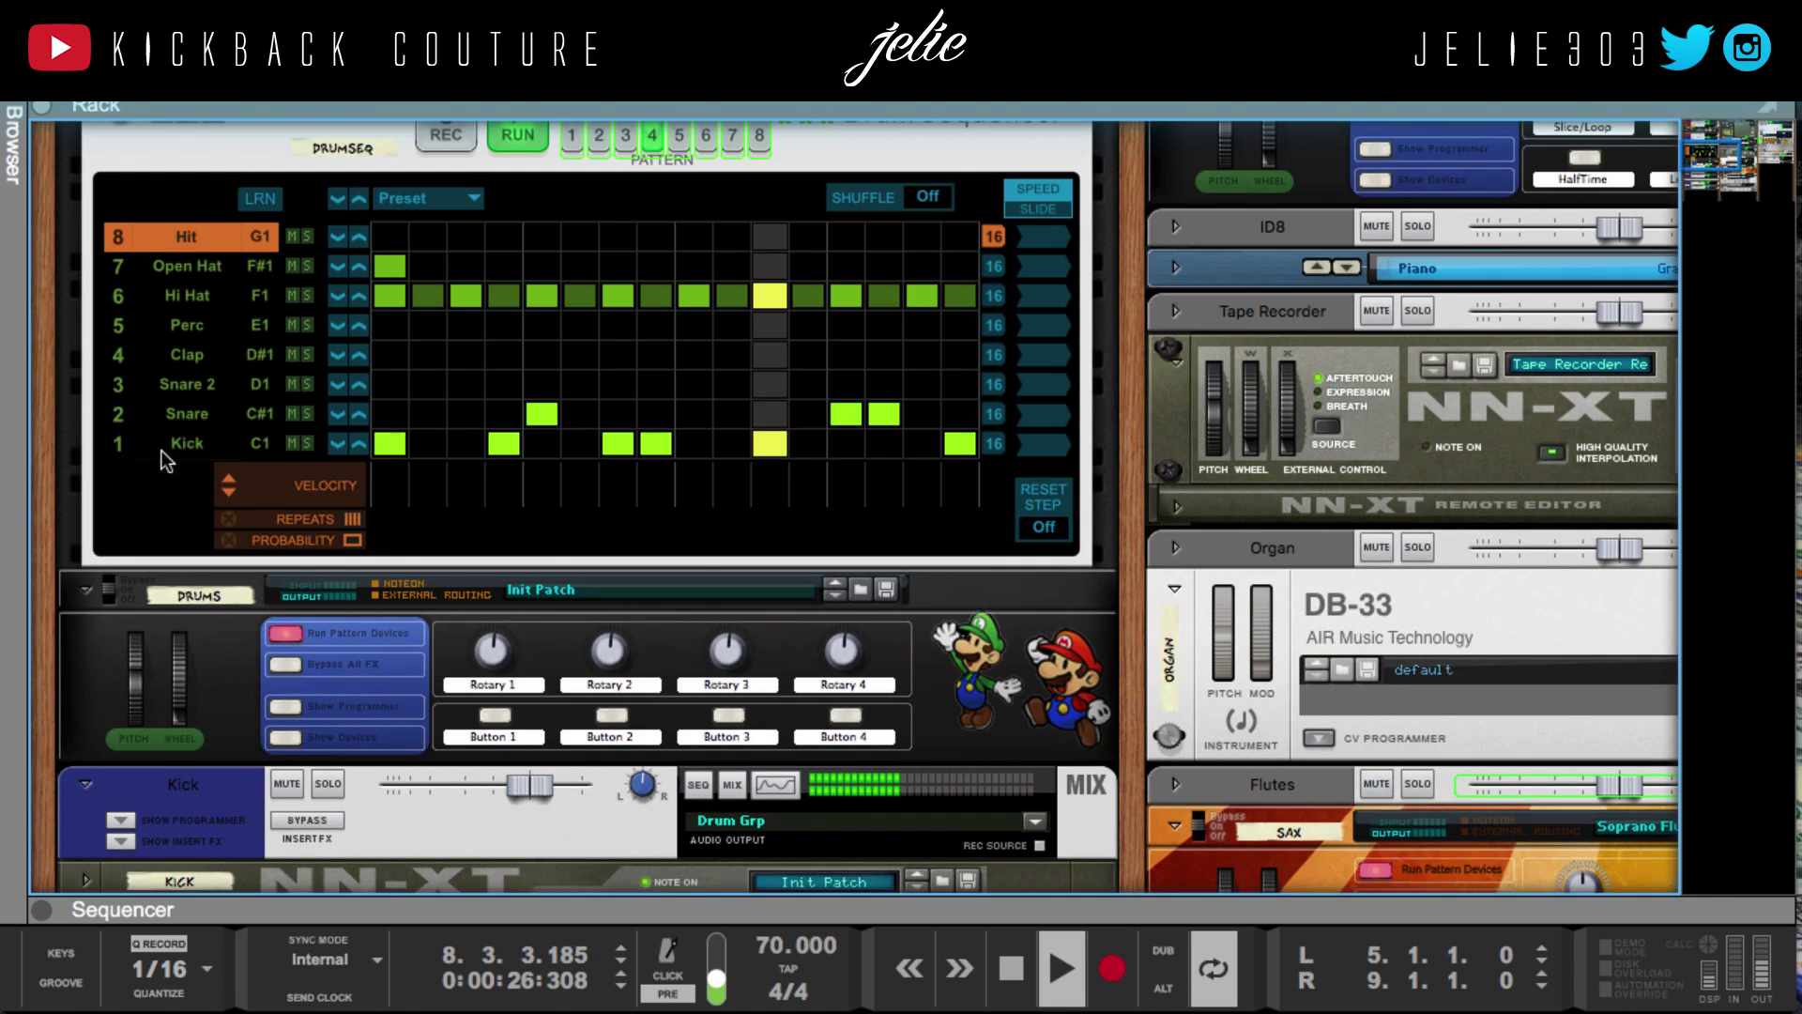
# Play the verse from the loop start at bar 9 and close the Perc clip's note editor in the sequencer
pyautogui.scroll(3, 424, 651)
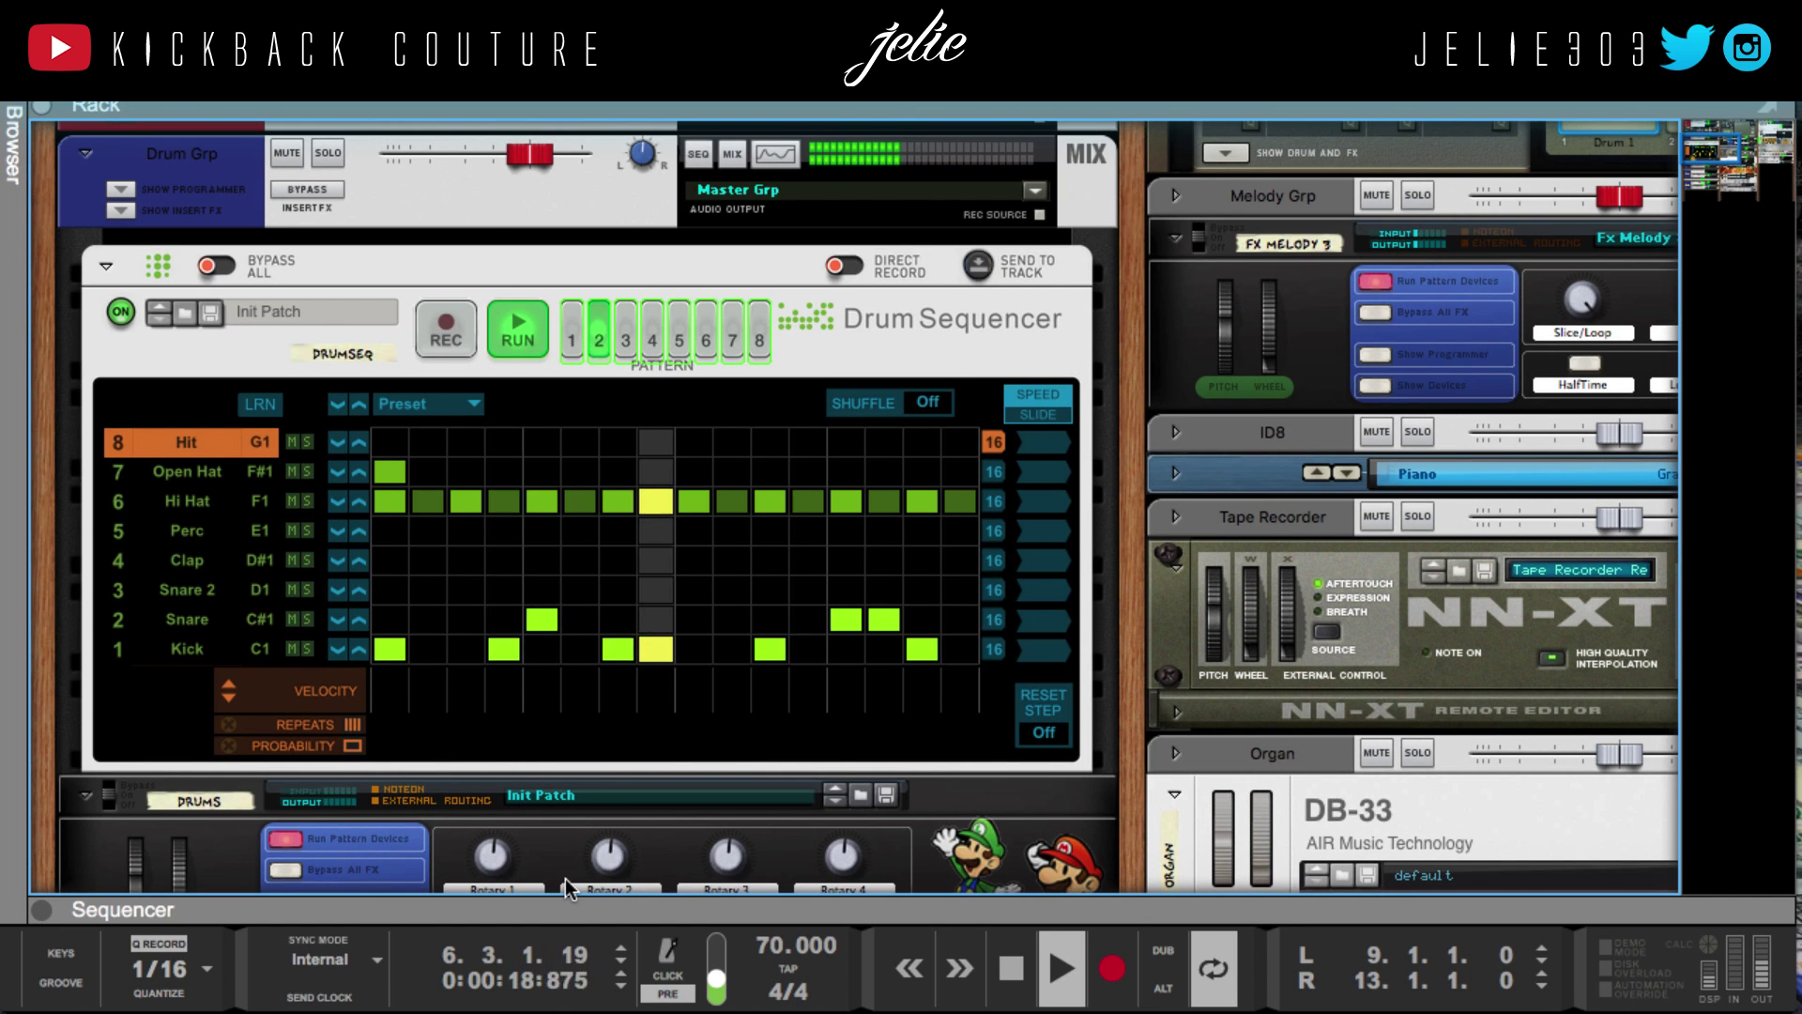
pyautogui.press('F7')
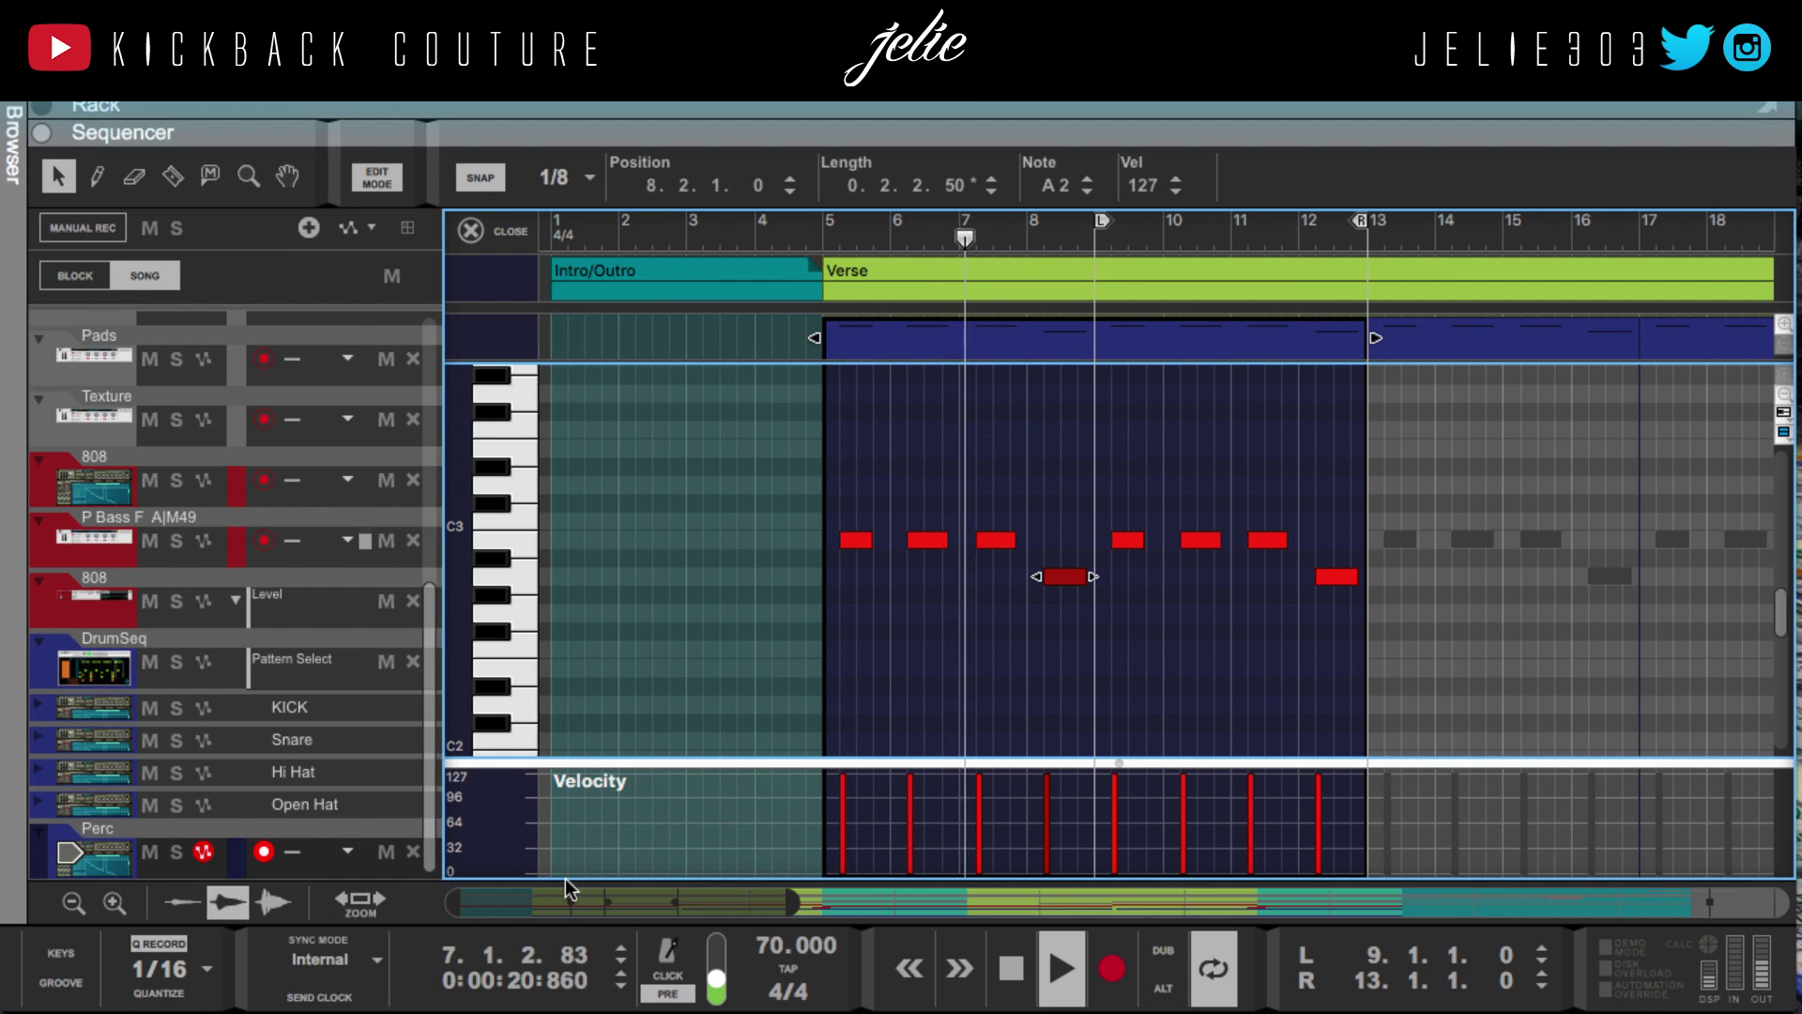
pyautogui.press('KP_1')
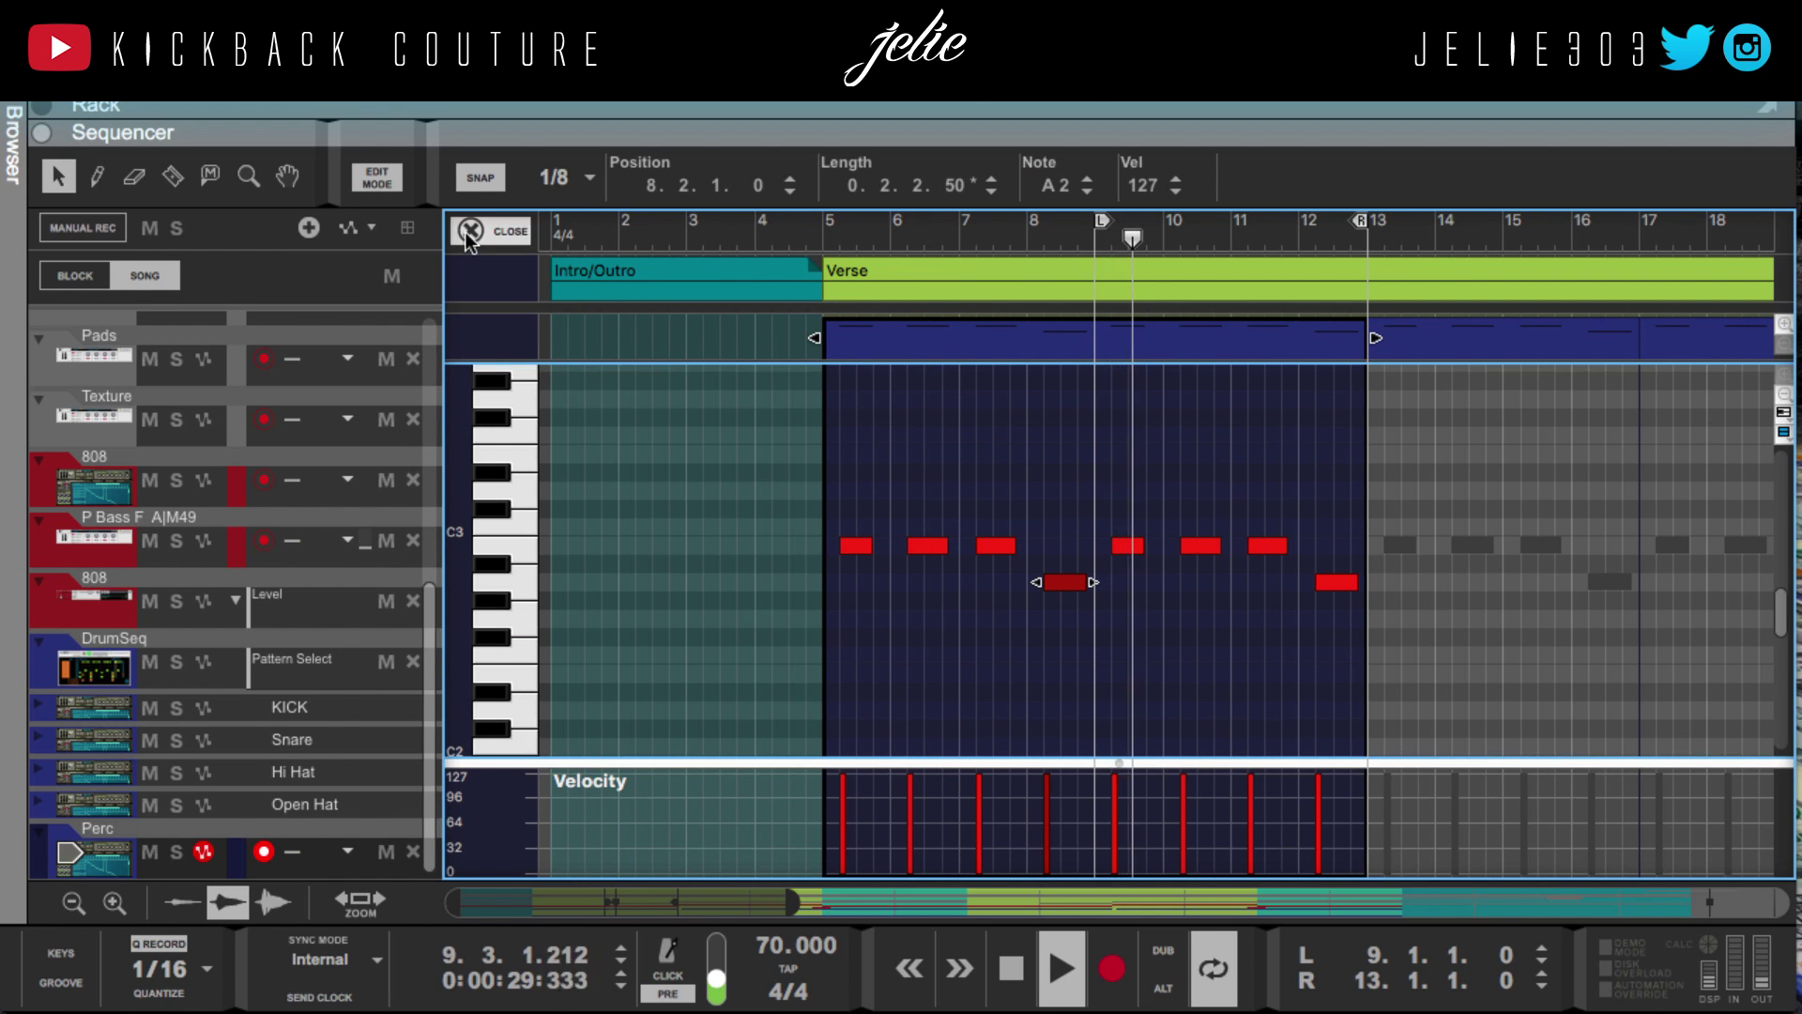
pyautogui.click(479, 231)
pyautogui.scroll(5, 661, 769)
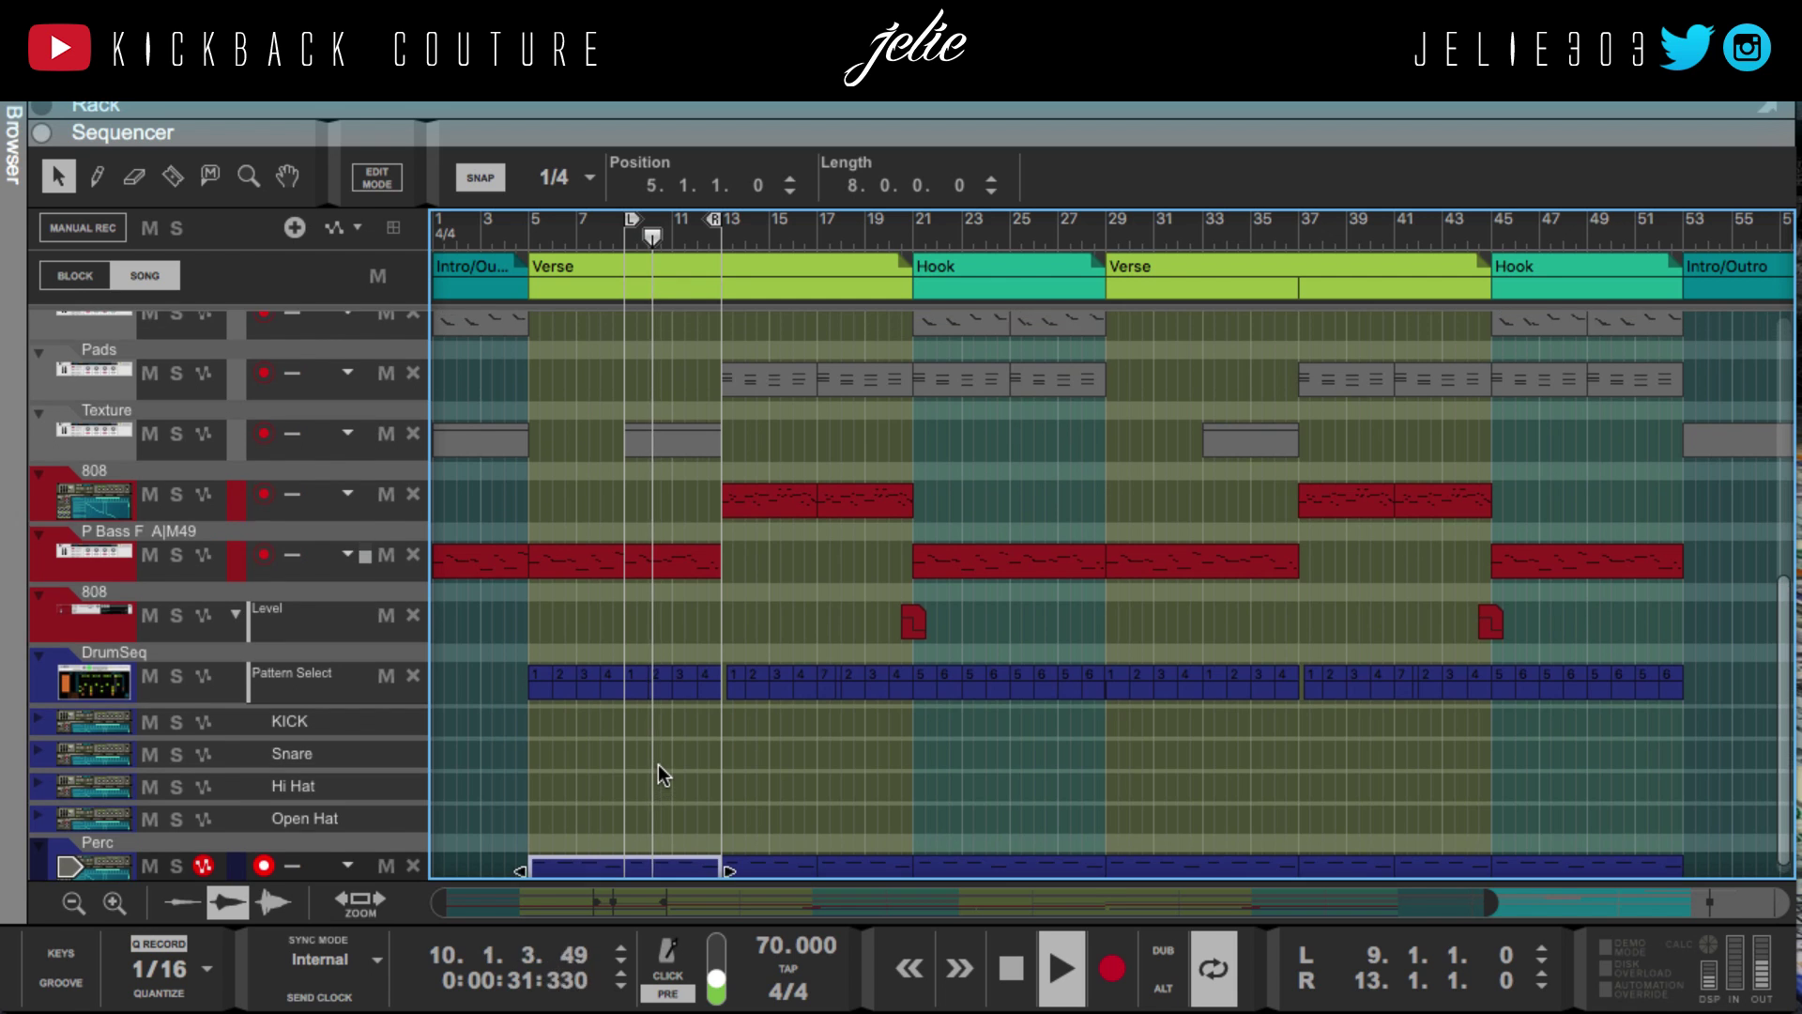
# Review the tracks playing in bars 9 to 13 and shift the loop forward to bars 13 to 17
pyautogui.scroll(4, 676, 760)
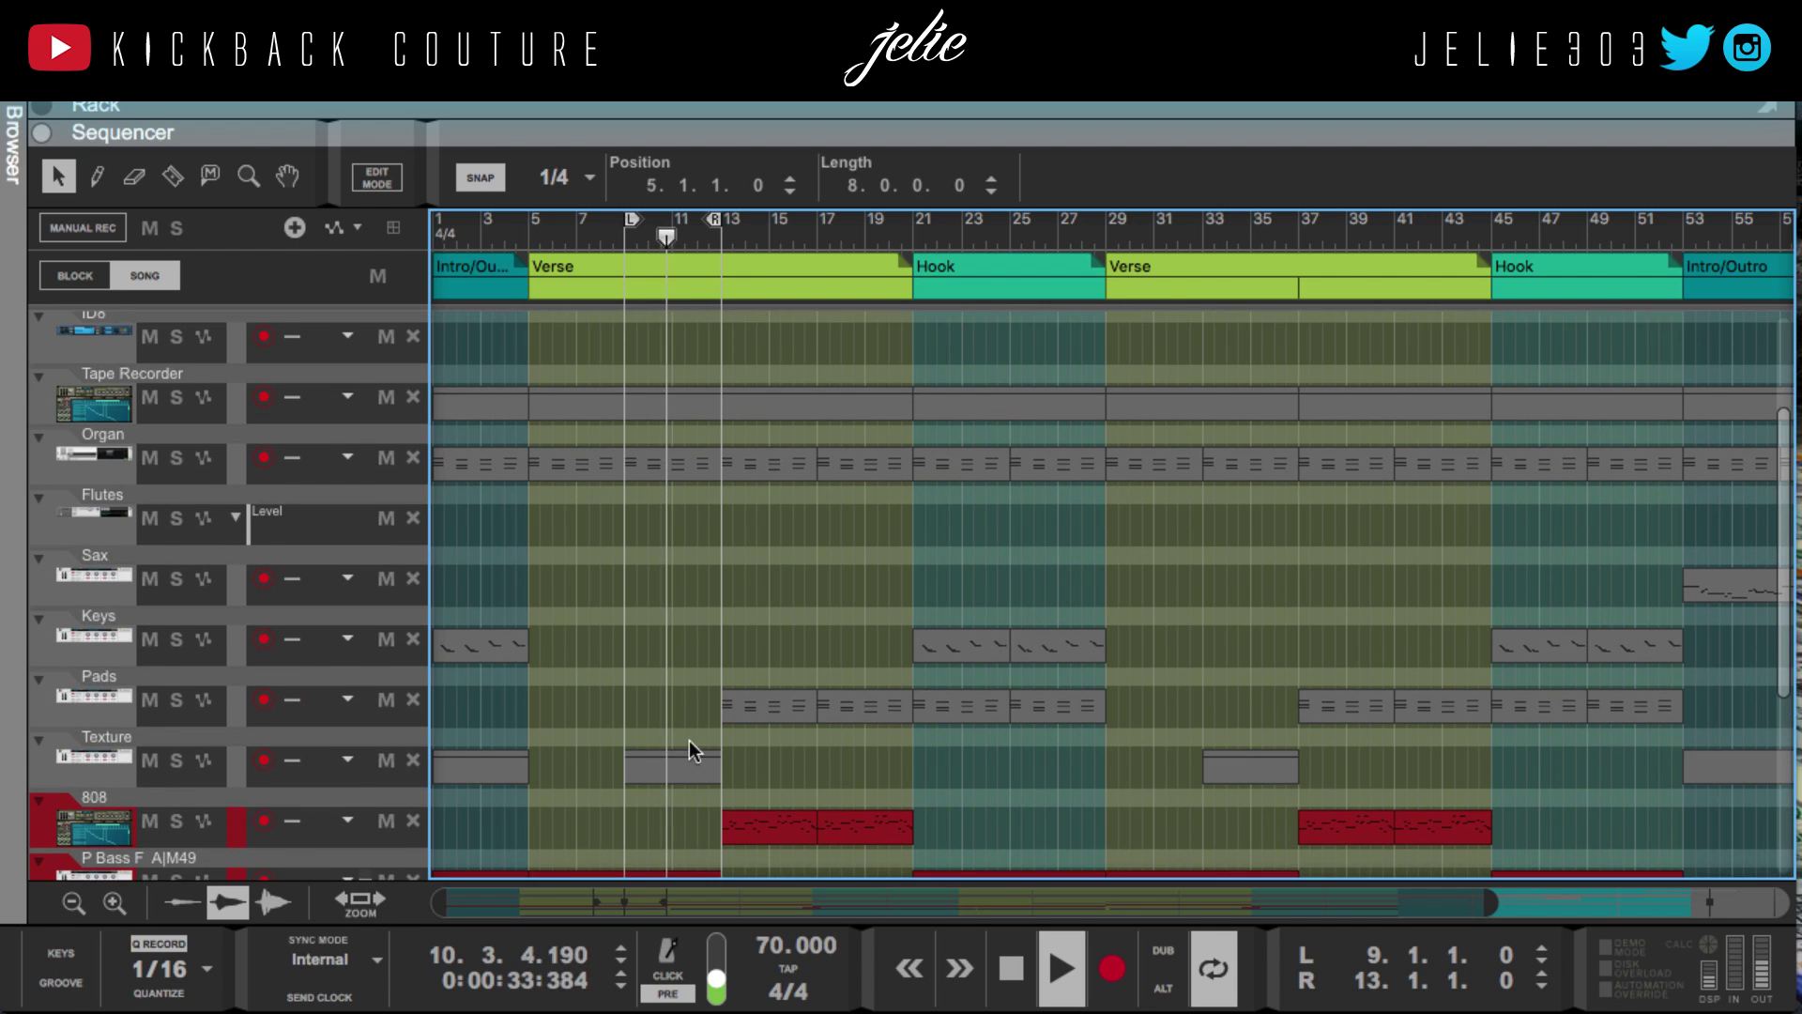
pyautogui.scroll(-1, 689, 740)
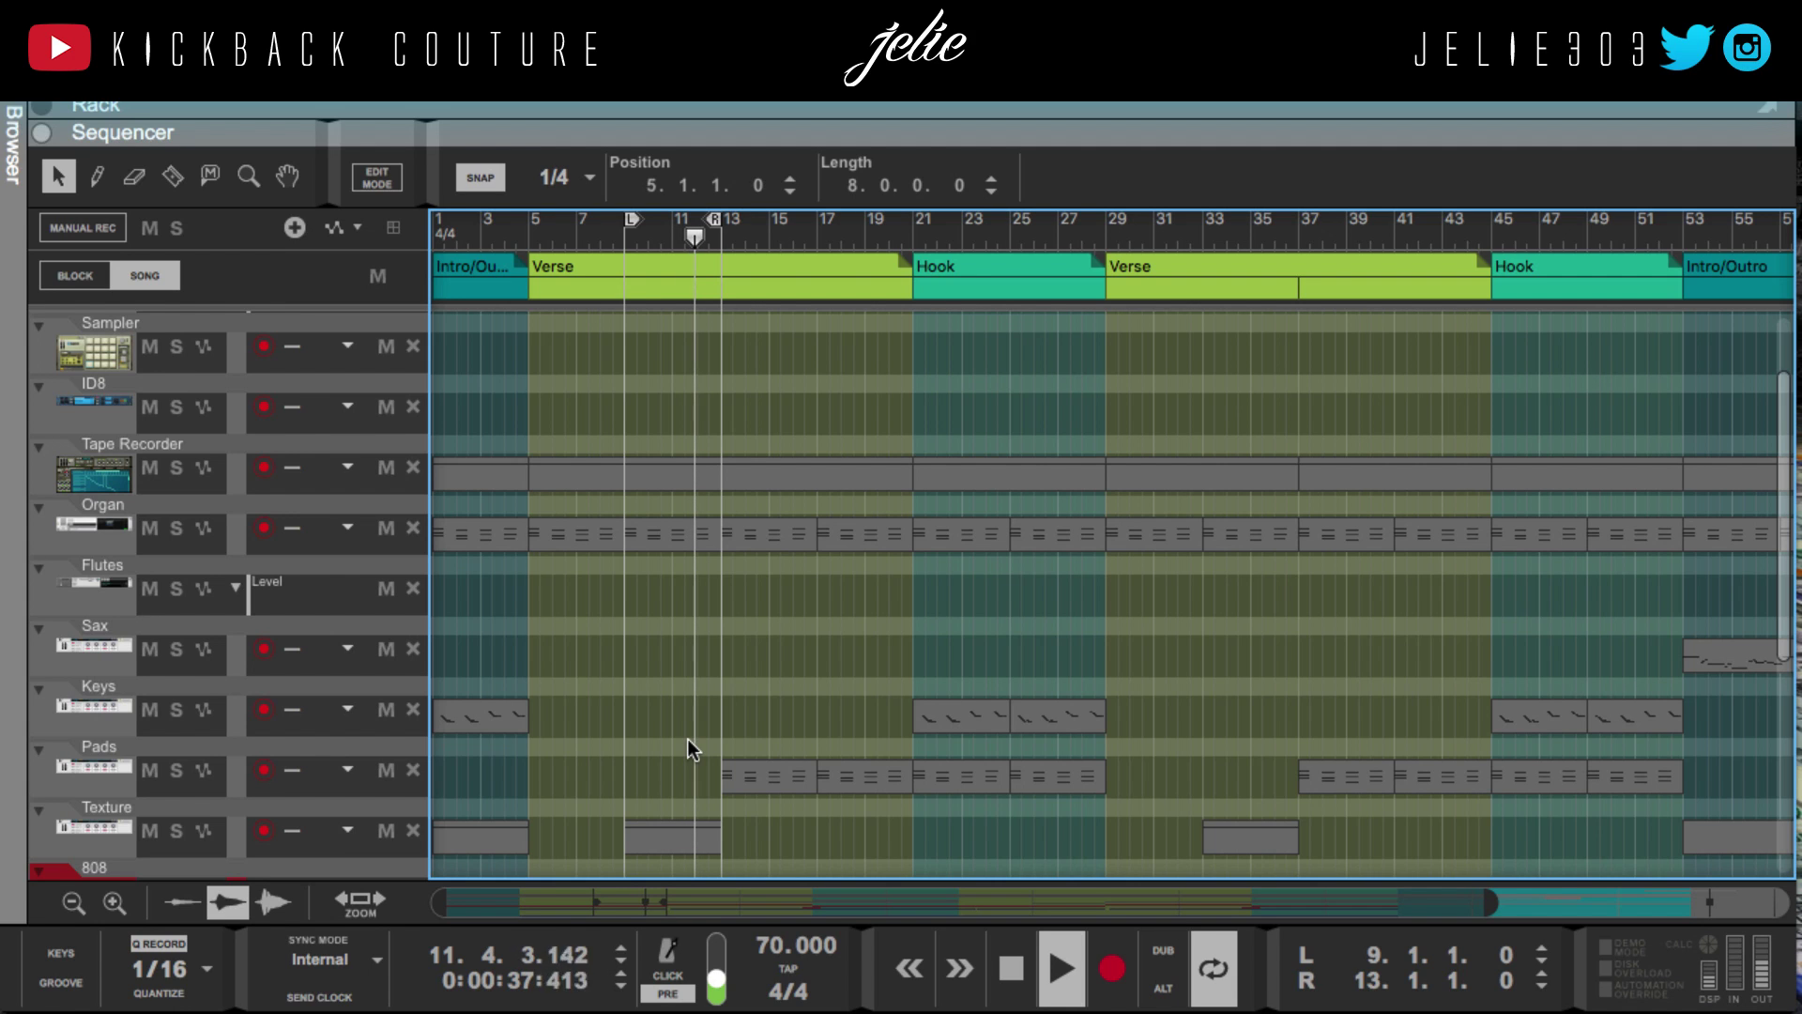
pyautogui.hotkey('shift', 'Right')
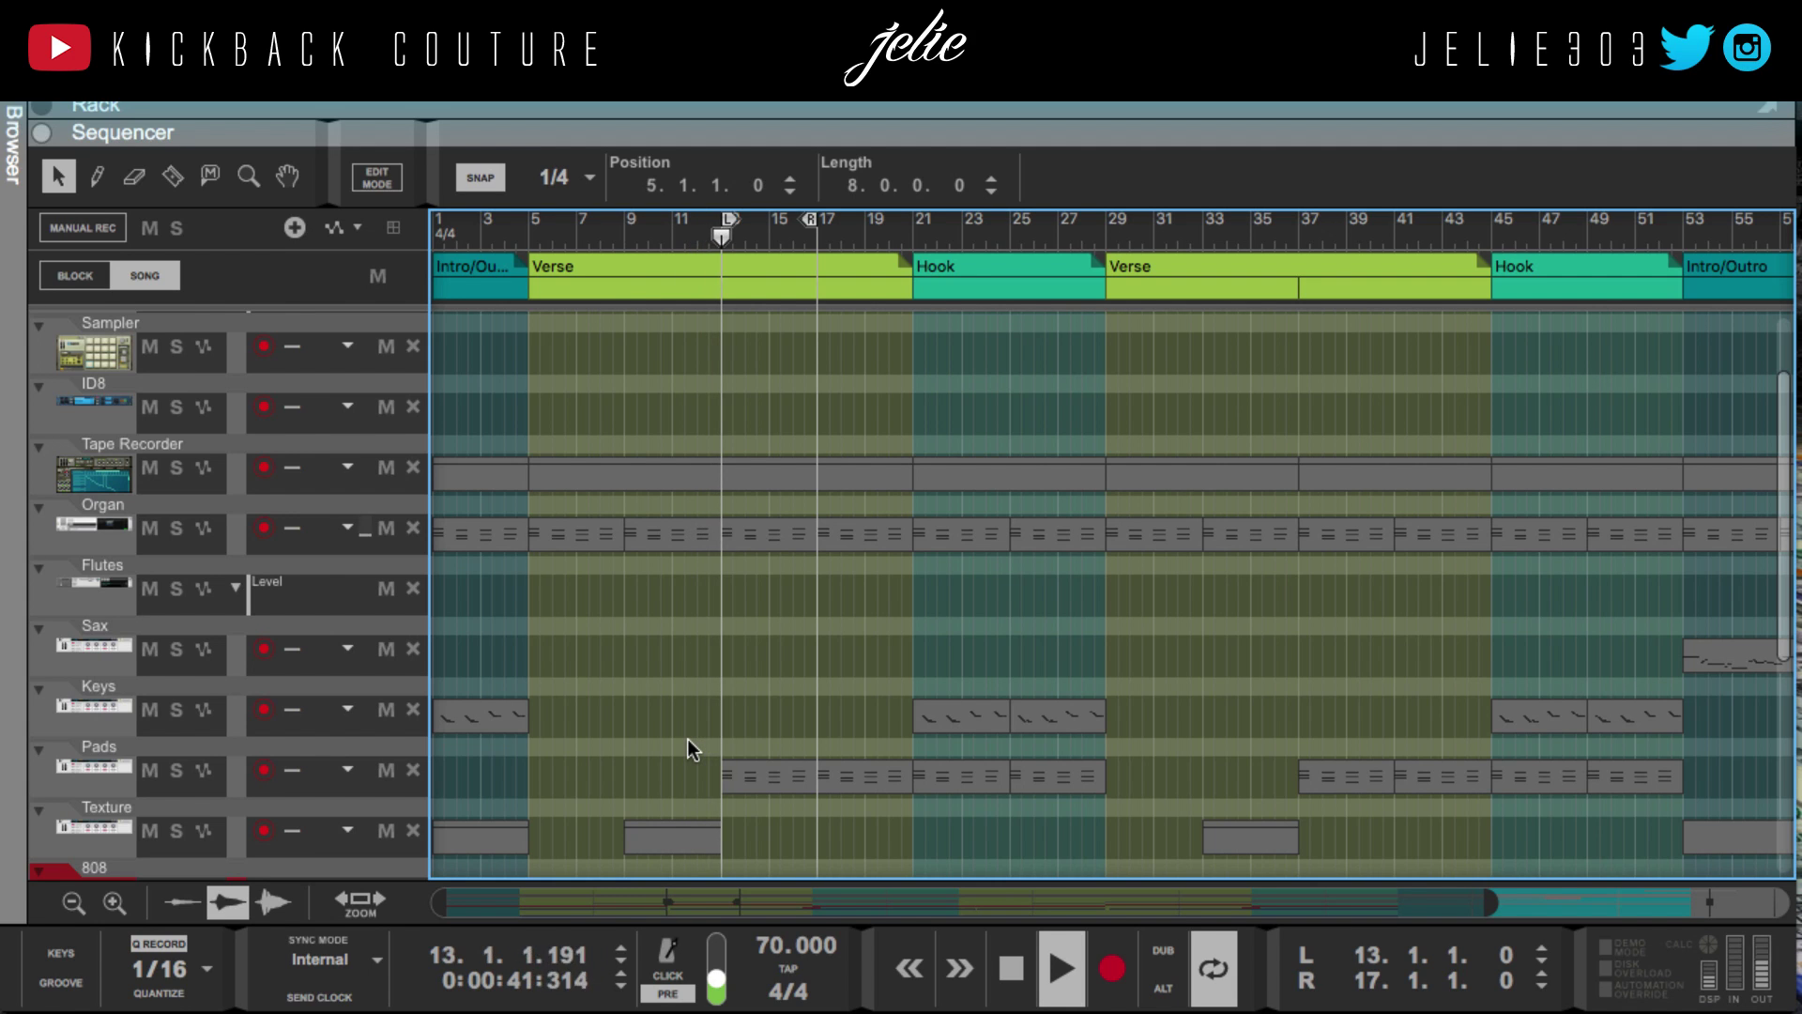
# Select the 808 clip at bar 13 to point out the bass change, clear the selection and stop playback
pyautogui.scroll(-3, 762, 764)
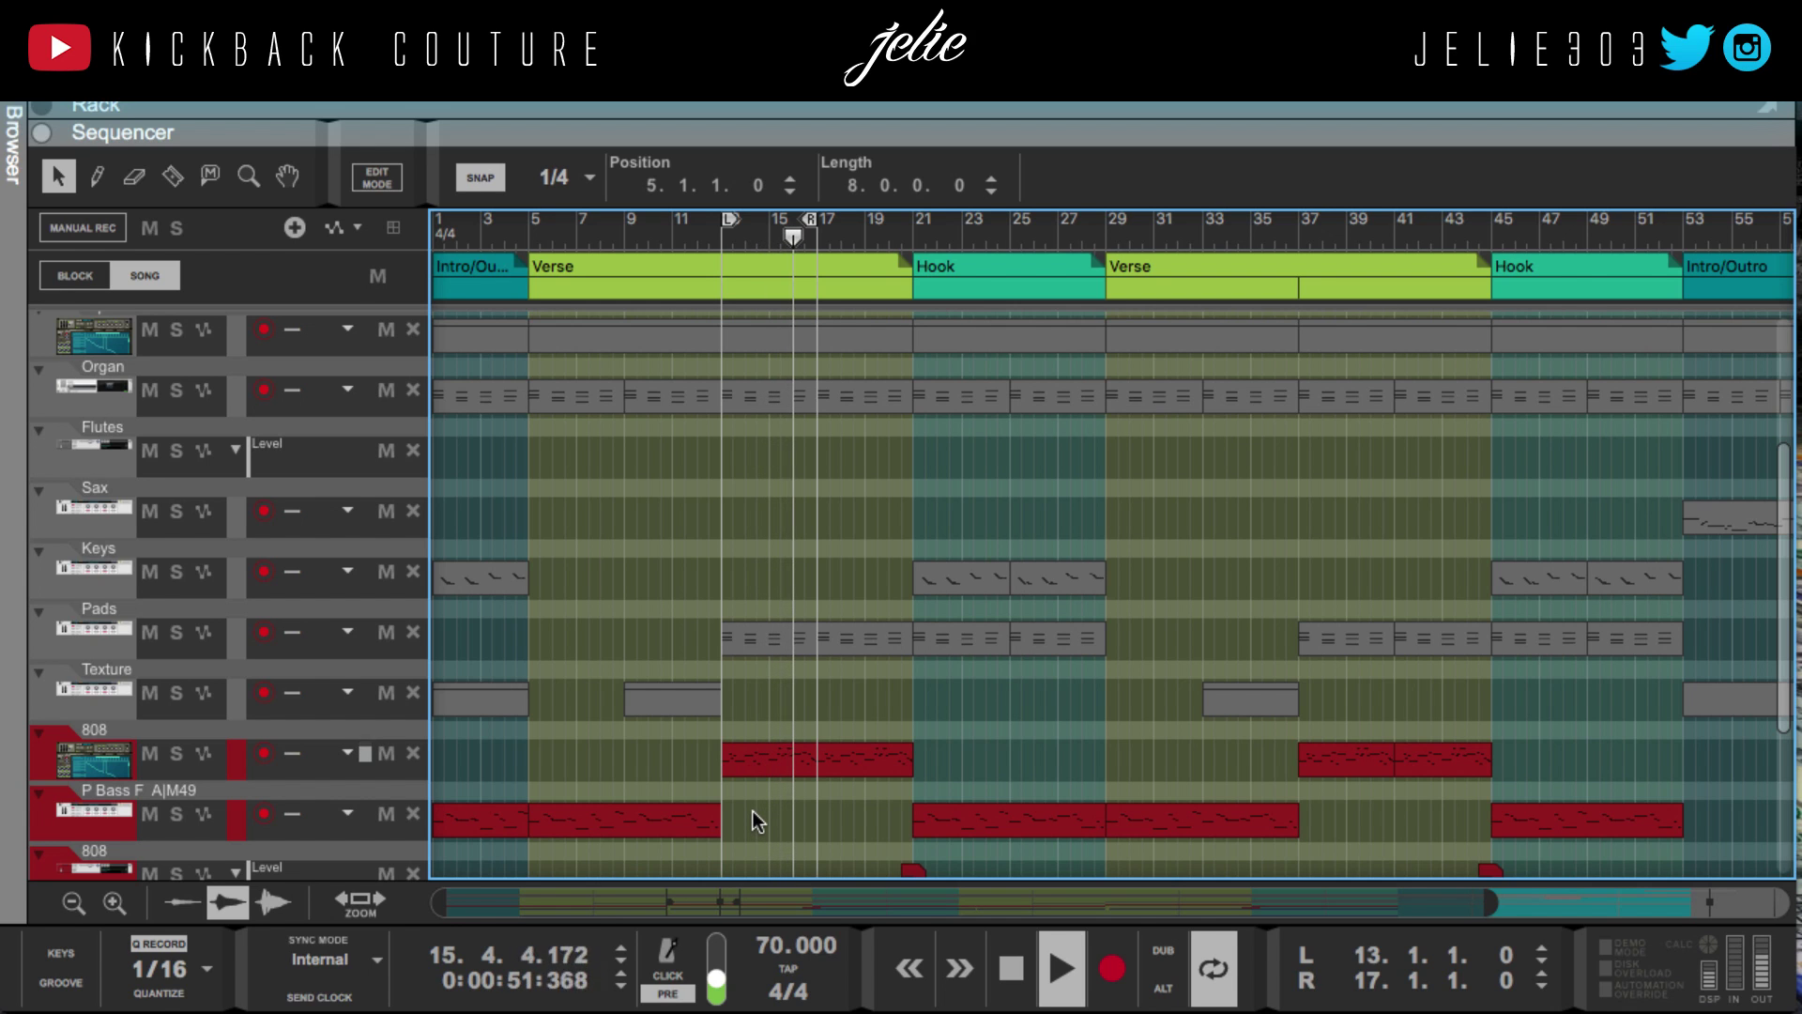
pyautogui.scroll(-2, 759, 821)
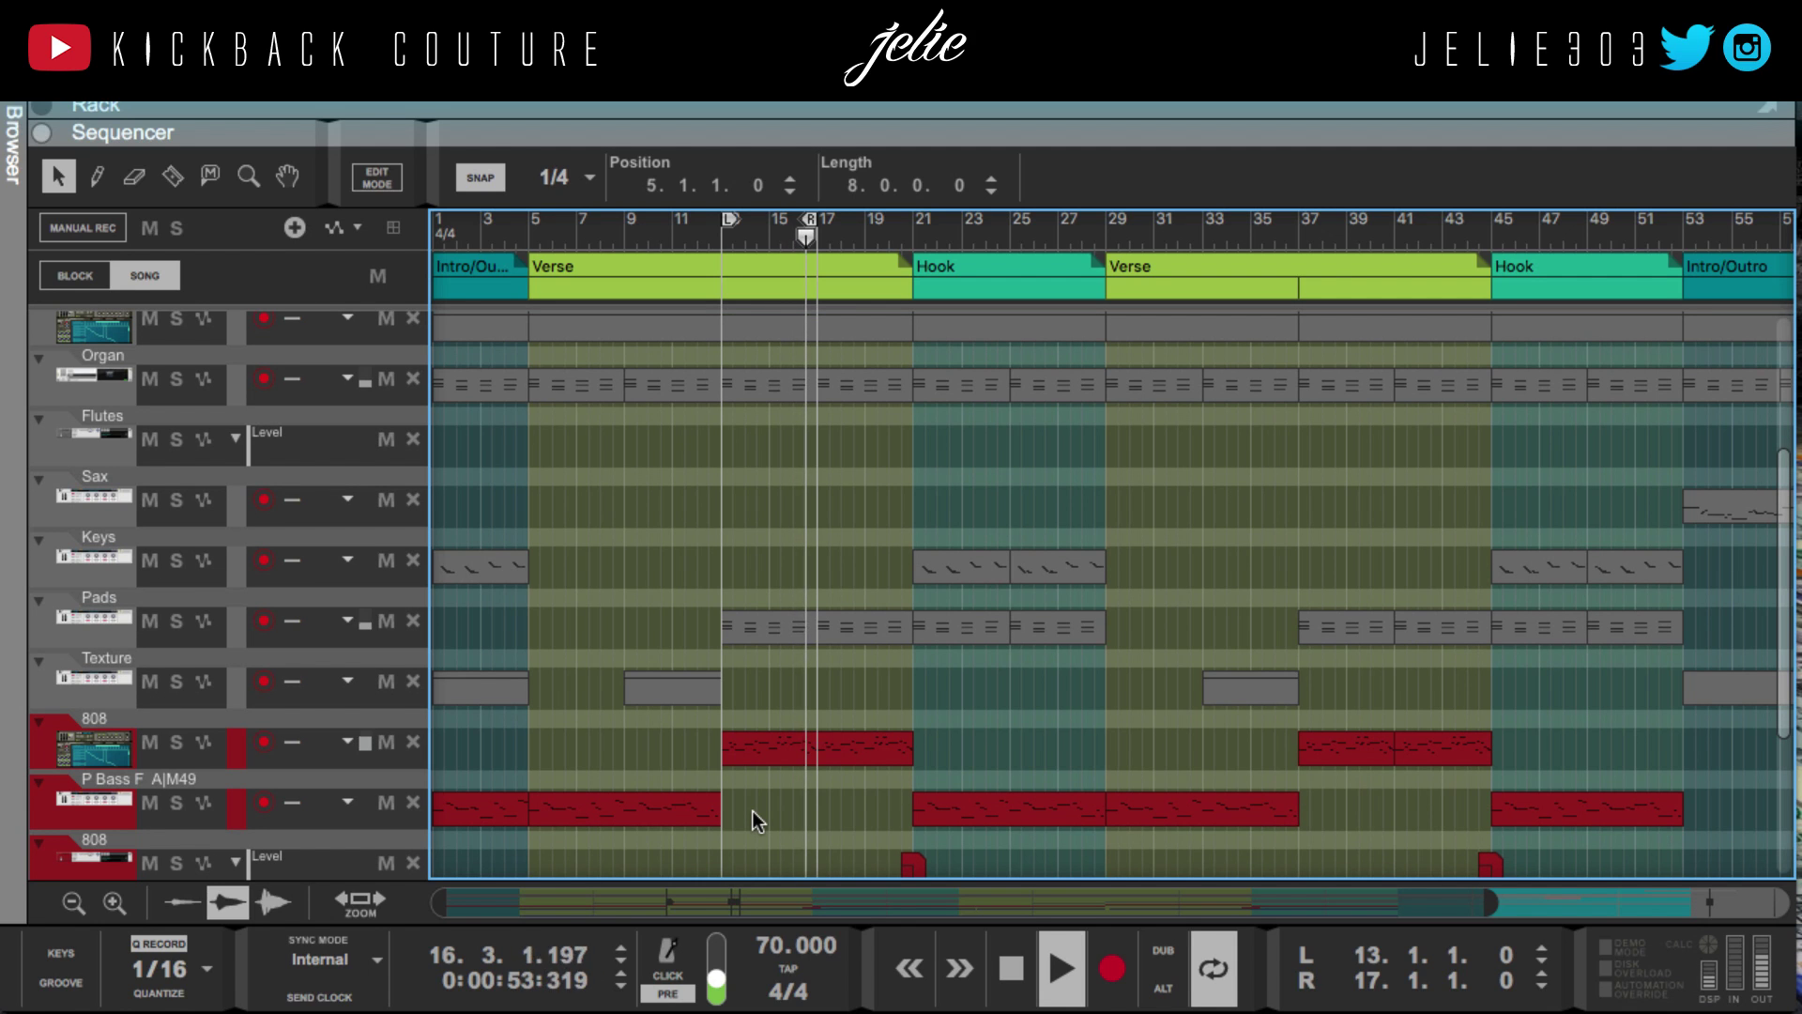
pyautogui.moveTo(772, 669); pyautogui.dragTo(737, 785)
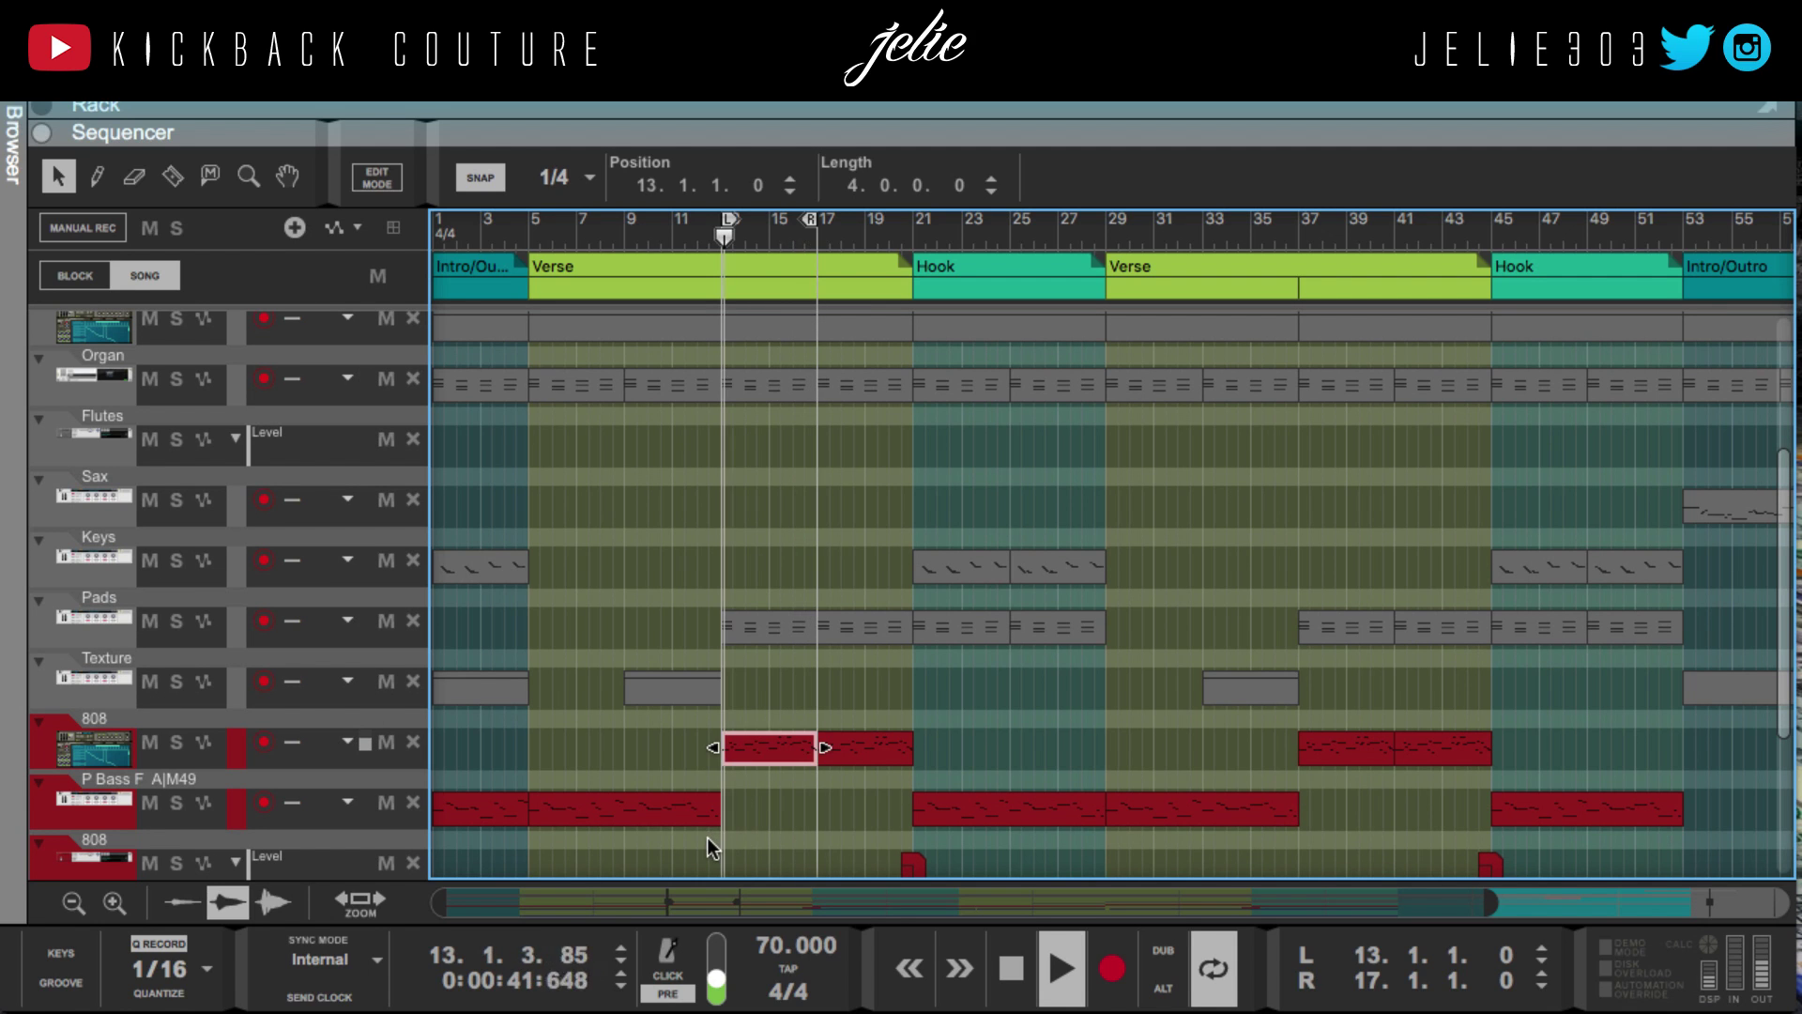
pyautogui.moveTo(667, 836); pyautogui.dragTo(786, 813)
pyautogui.click(784, 814)
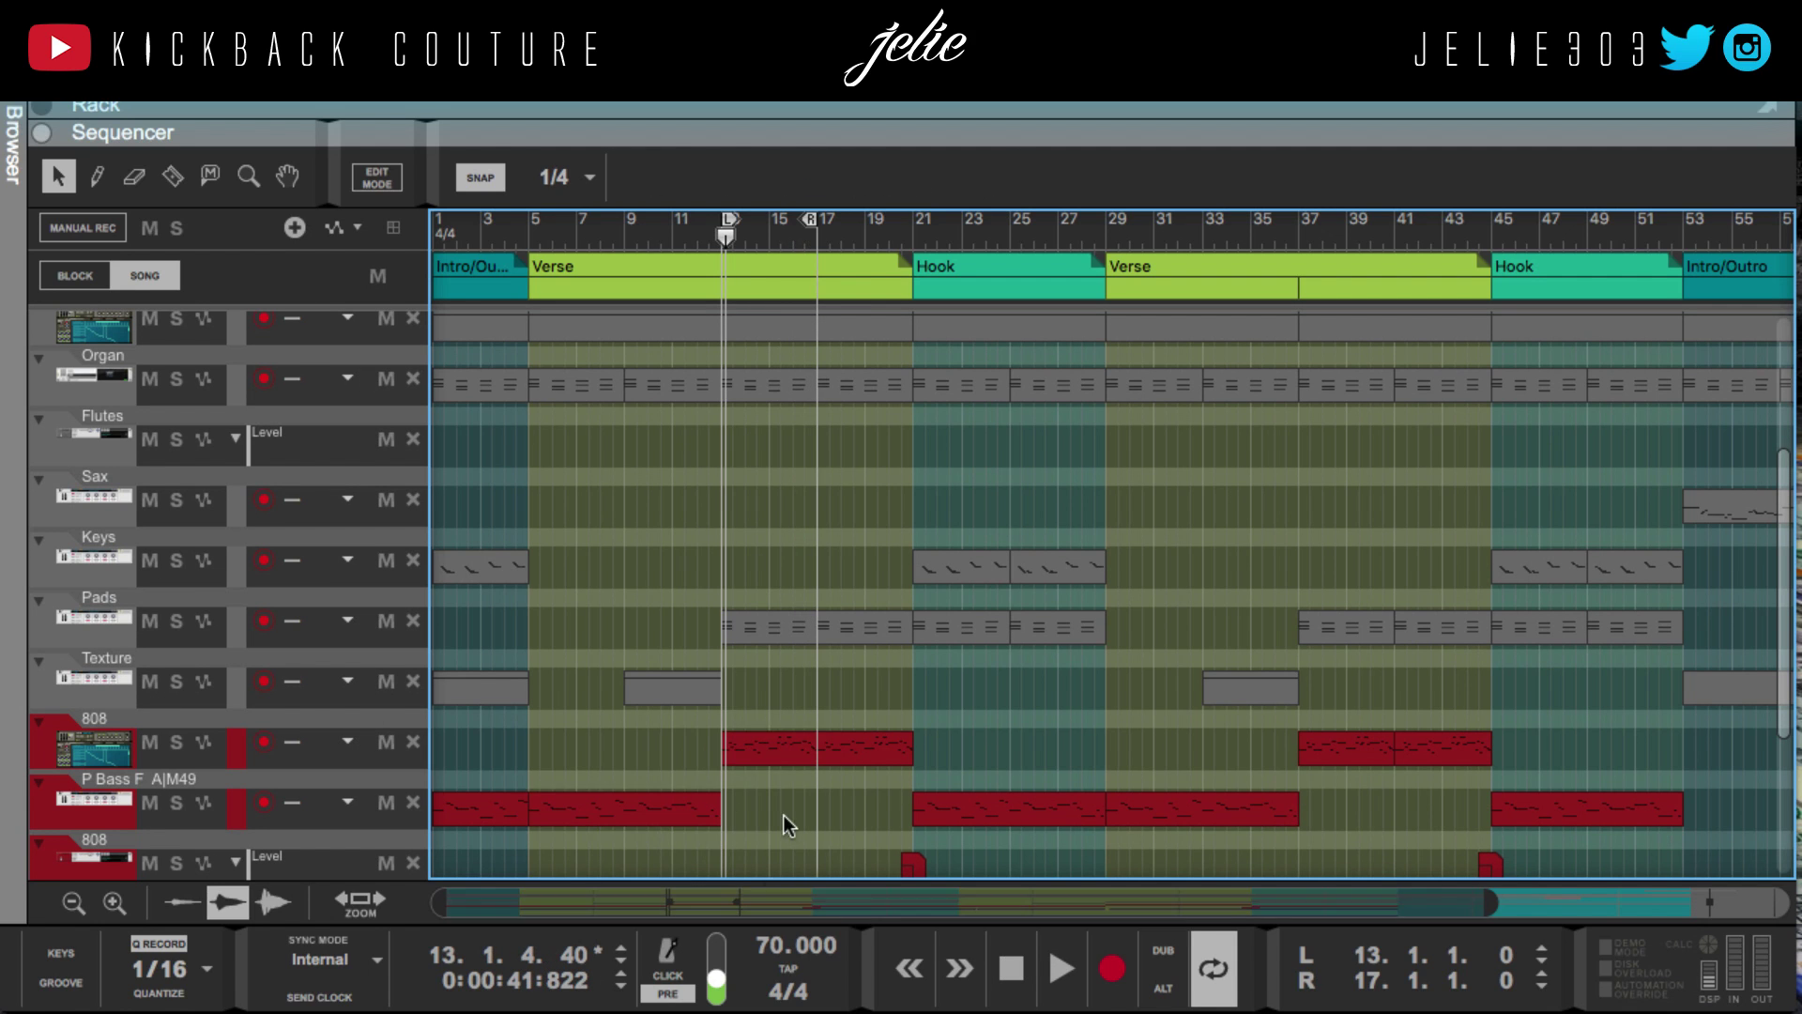
# Open the main mixer and bring the faders of the 808, Bass and Bass Grp channels into view
pyautogui.scroll(-2, 785, 814)
pyautogui.moveTo(823, 136); pyautogui.dragTo(860, 918)
pyautogui.moveTo(931, 108); pyautogui.dragTo(931, 1004)
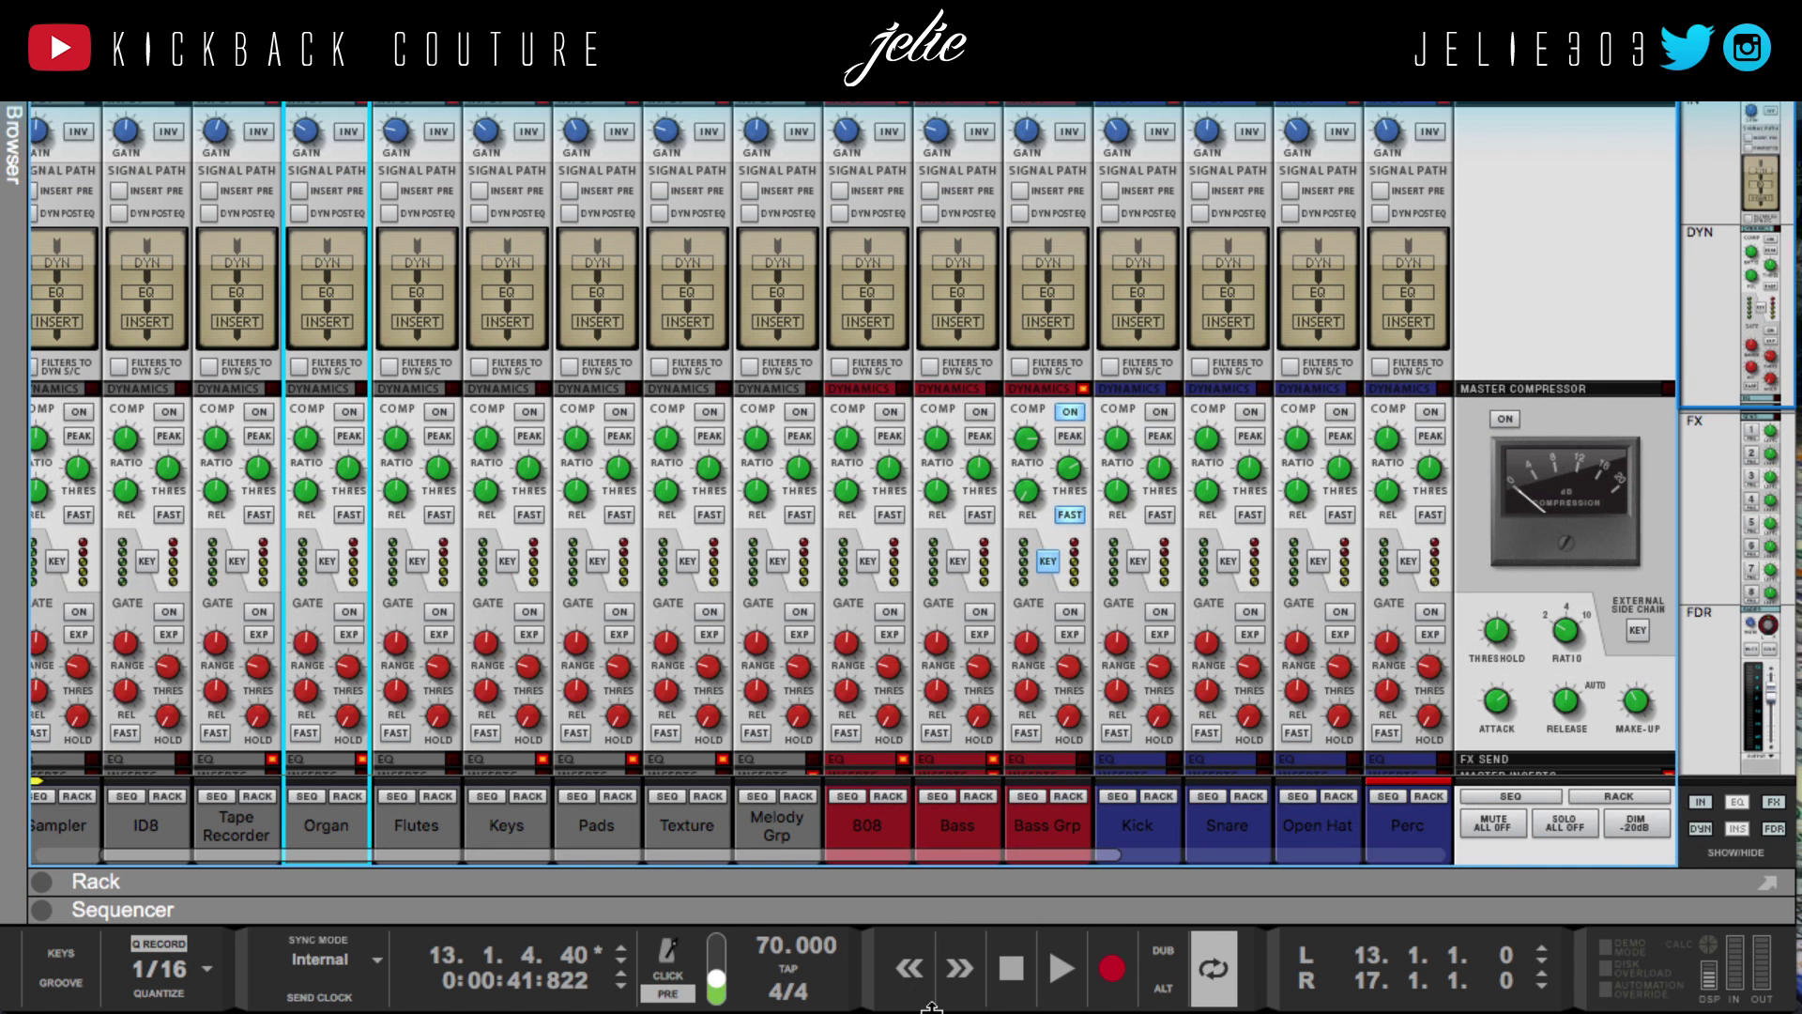
pyautogui.scroll(-10, 881, 643)
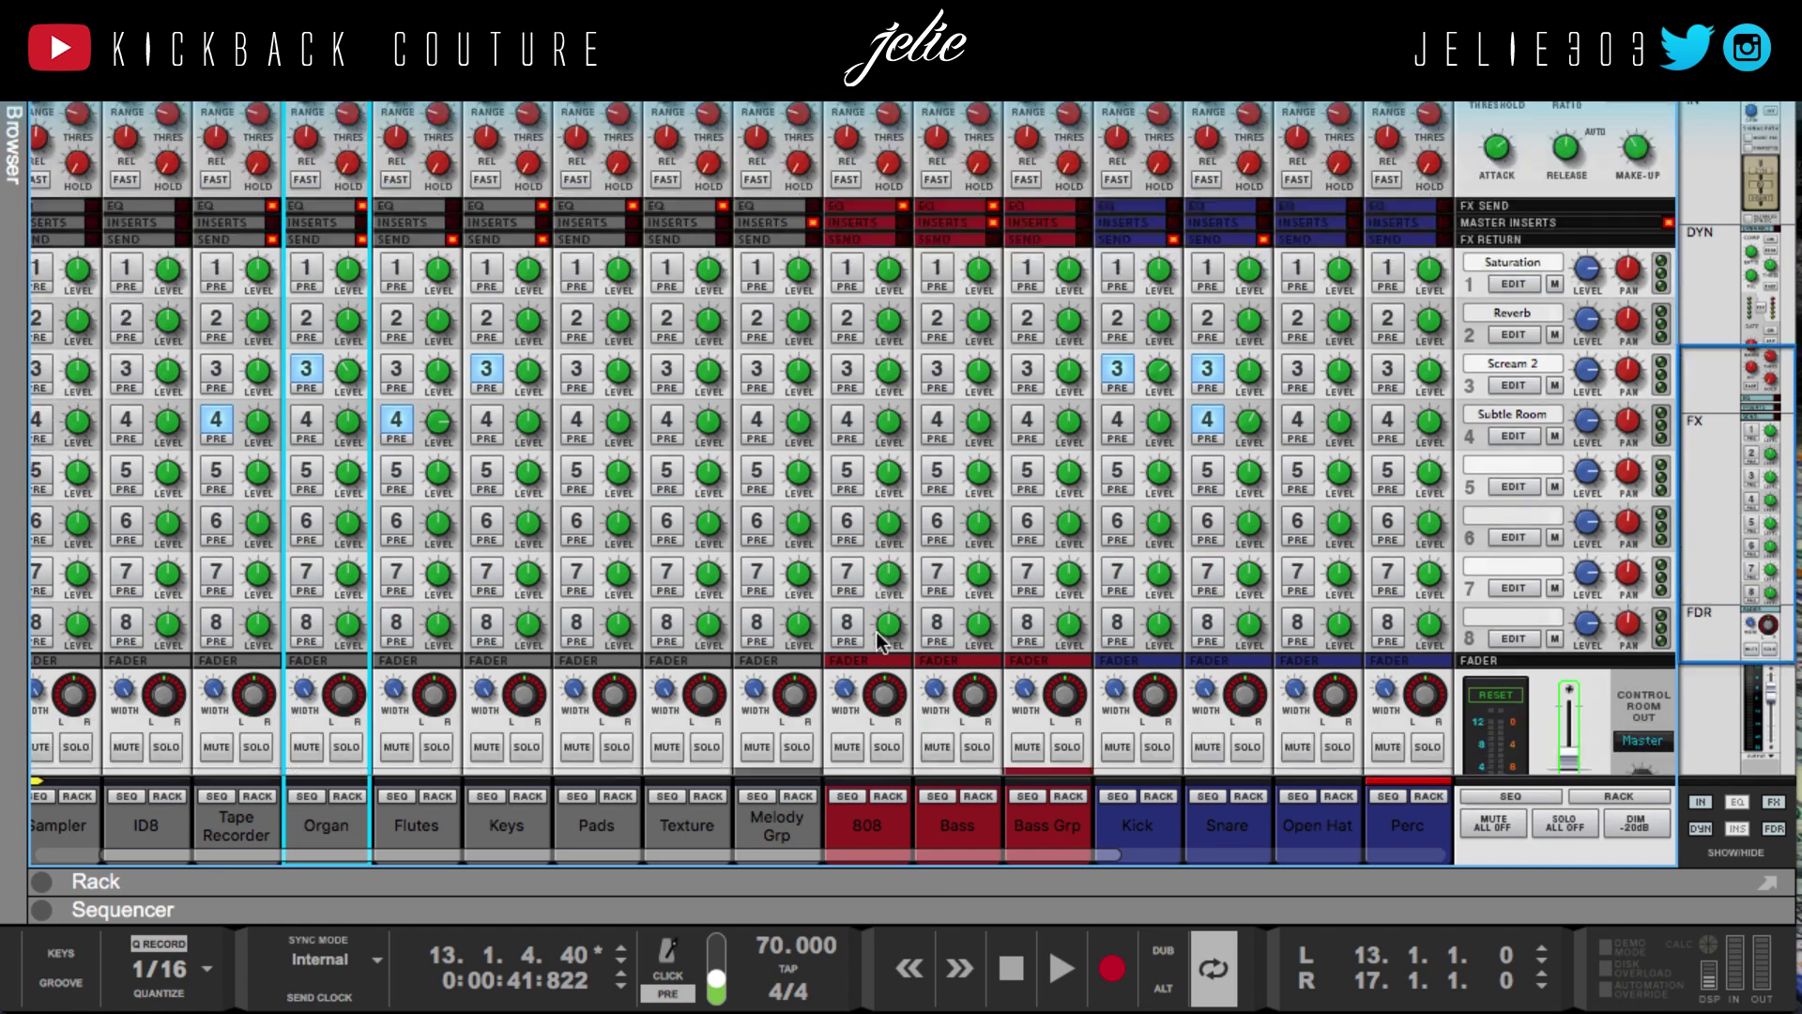
pyautogui.hscroll(2, 891, 722)
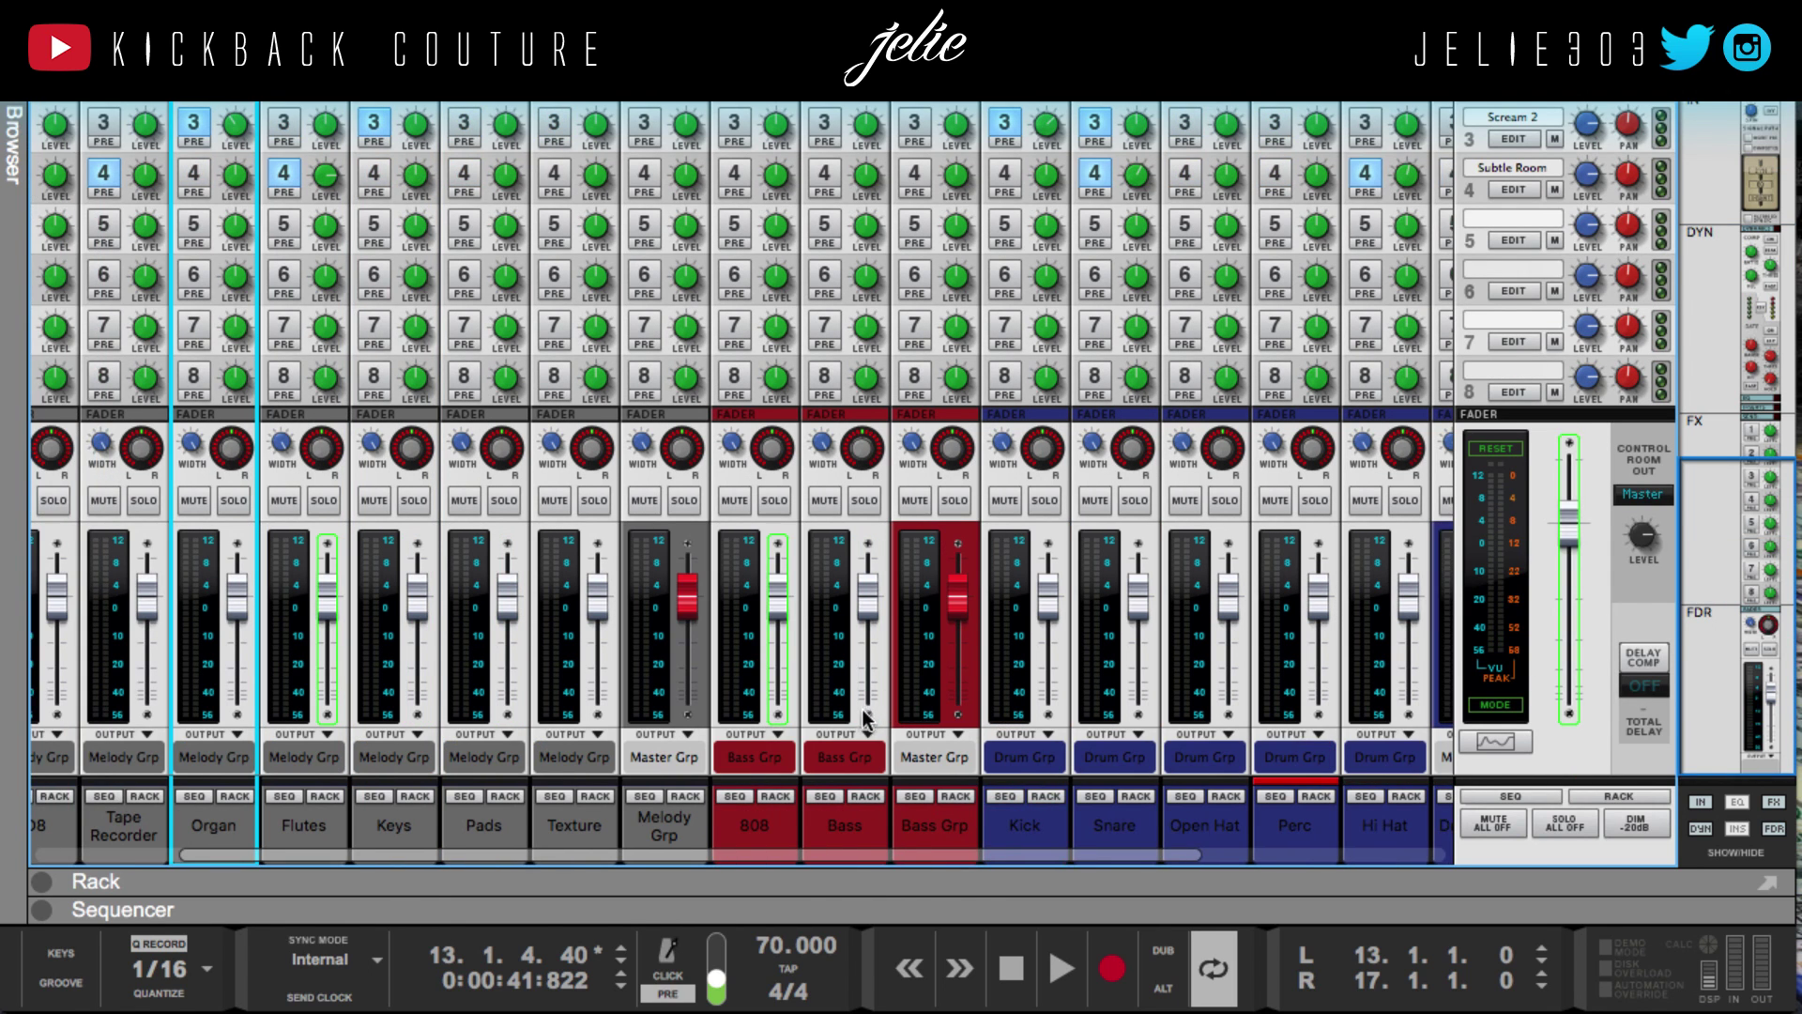
# Inspect the Bass Grp channel in the mixer, and select the 808 and Bass channels together
pyautogui.click(908, 837)
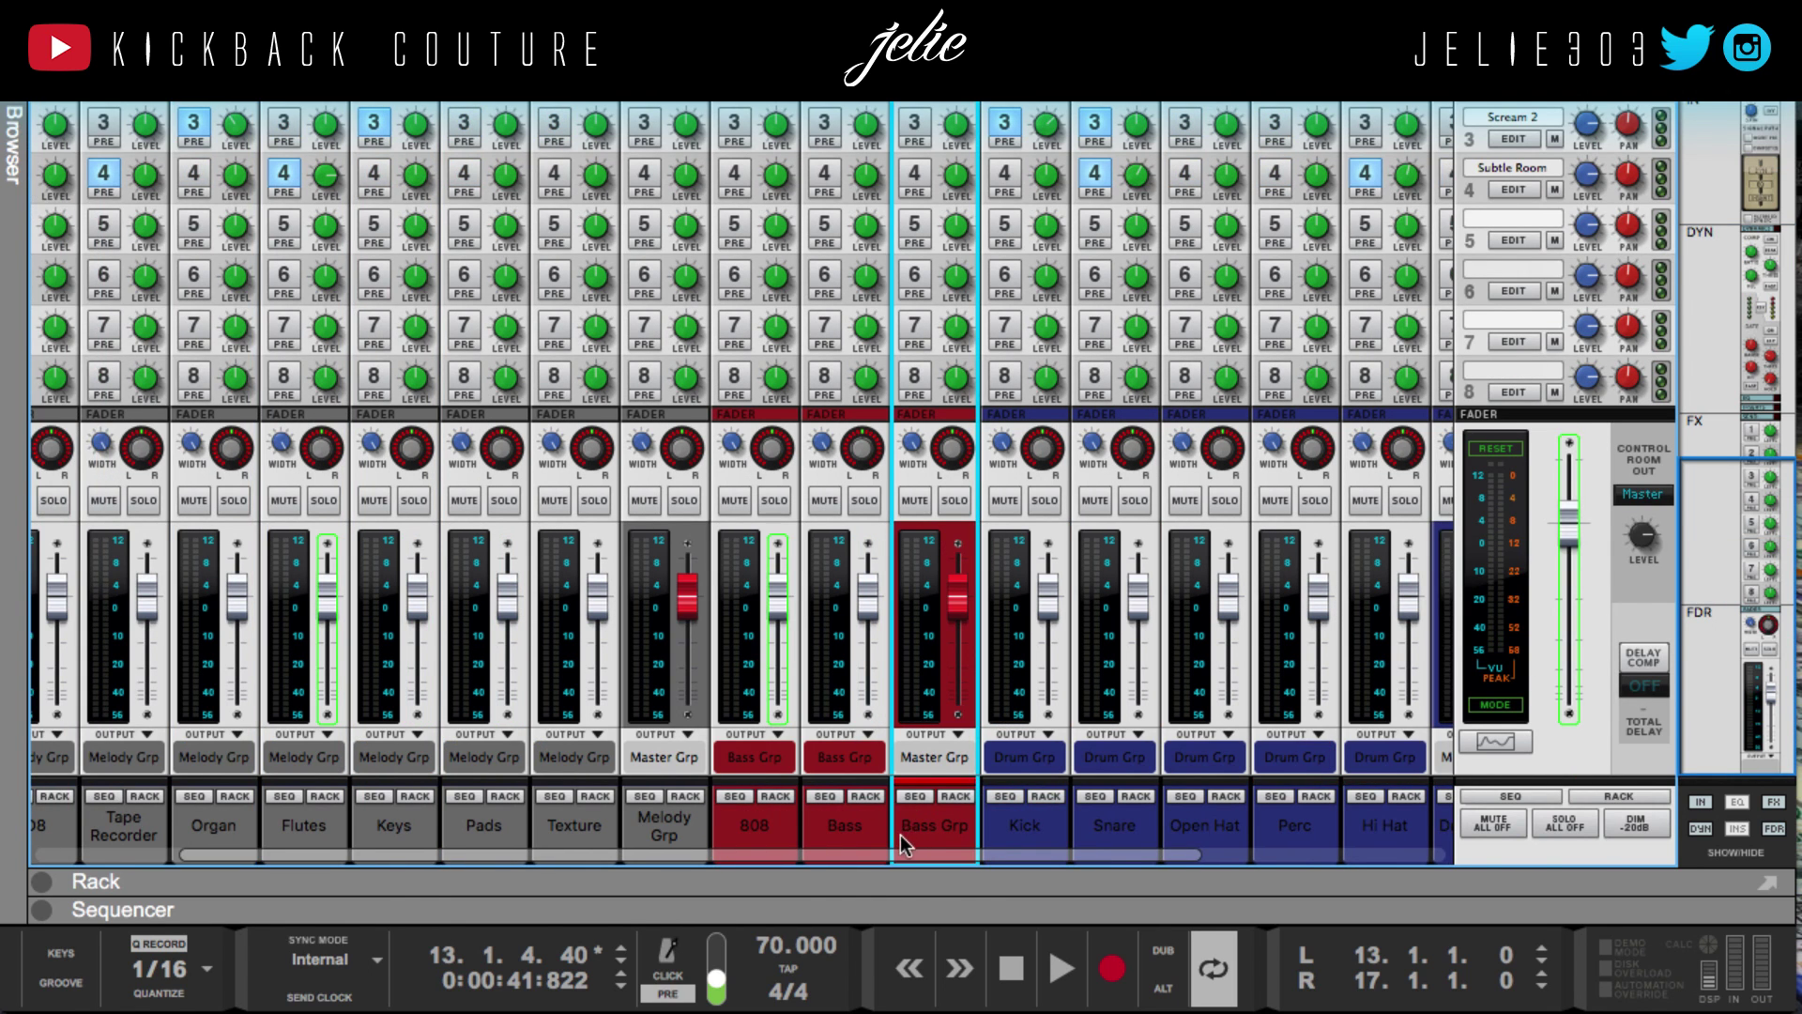
pyautogui.click(865, 835)
pyautogui.click(908, 830)
pyautogui.click(753, 826)
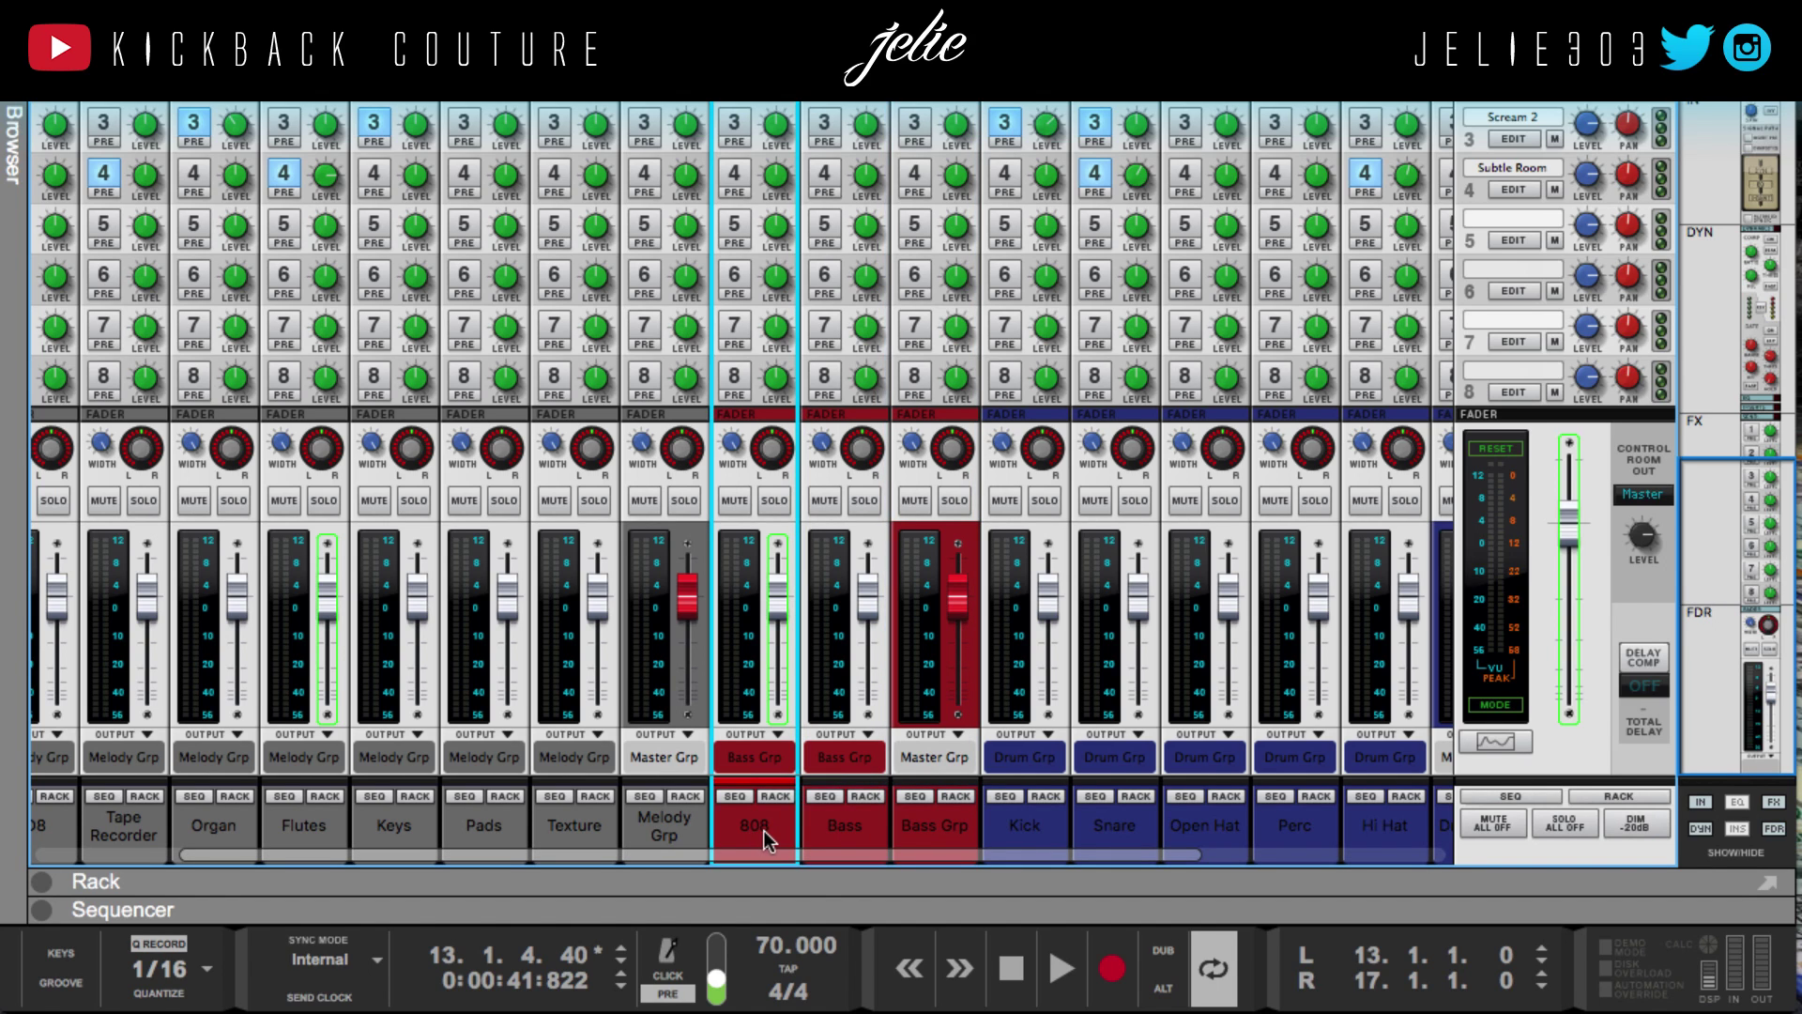
pyautogui.click(837, 831)
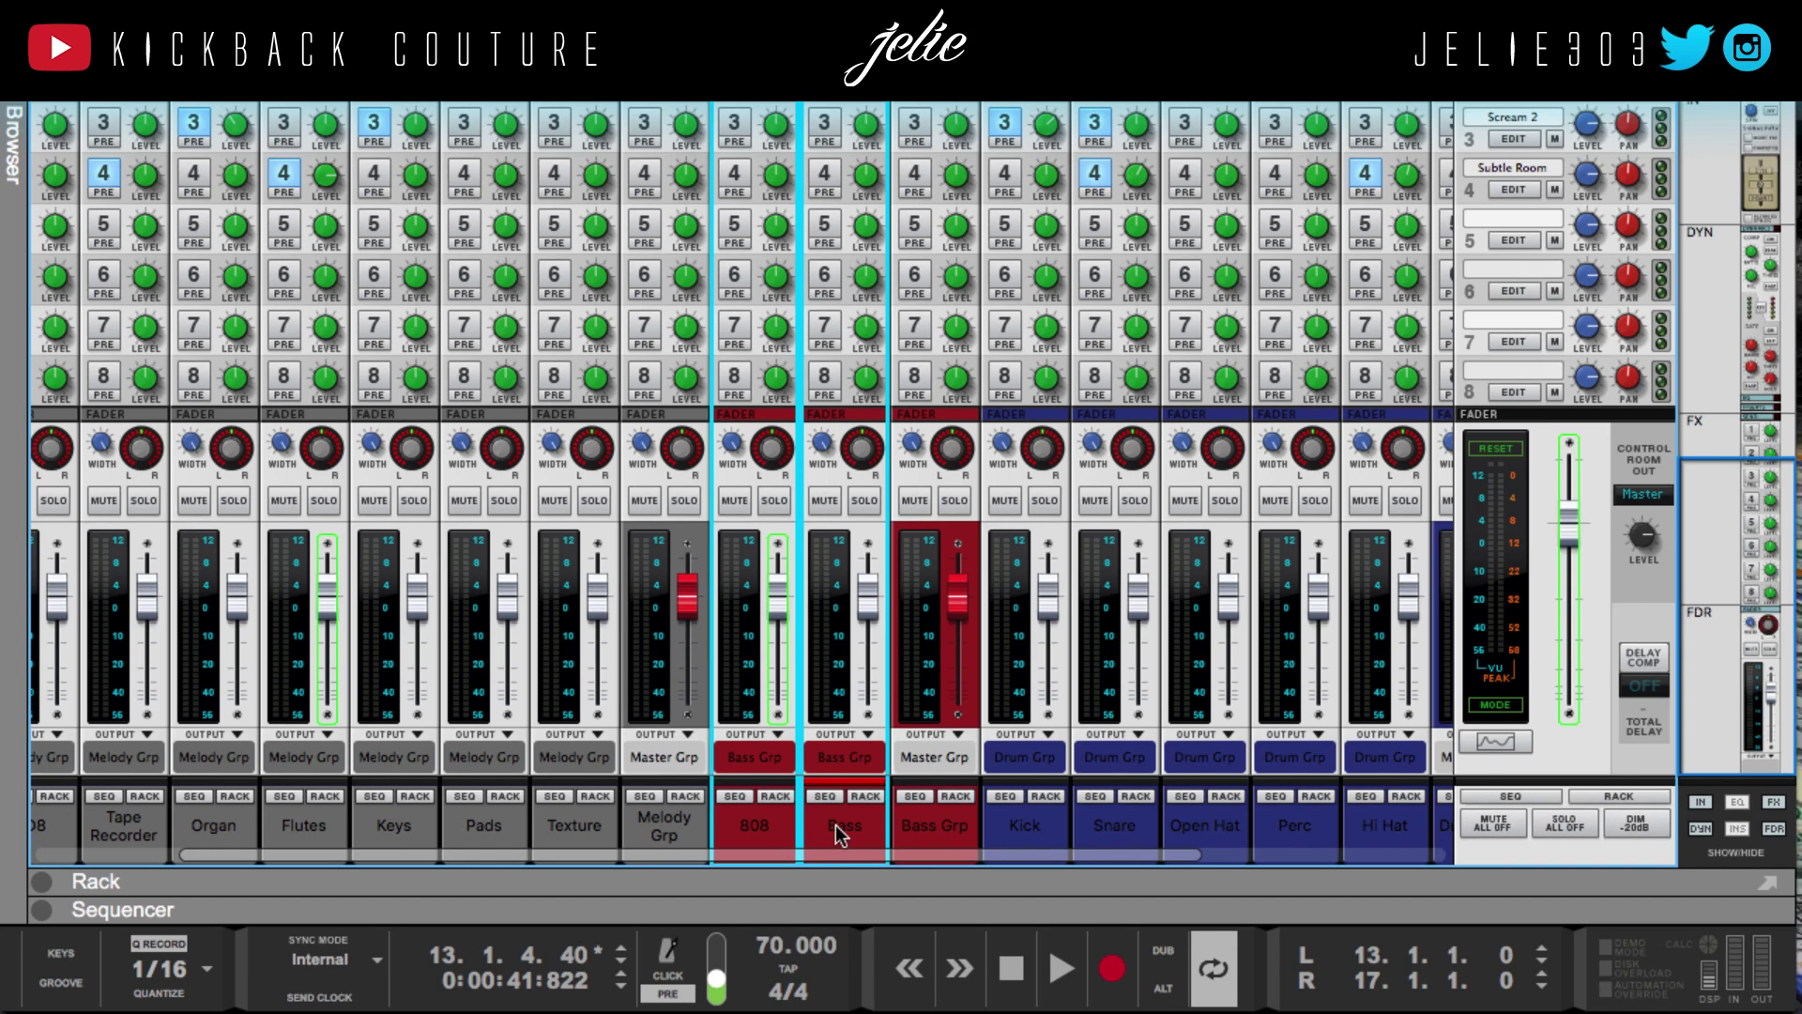
# Check the Route to option for the selected 808 and Bass channels without applying it, and select the Bass Grp channel
pyautogui.rightClick(836, 824)
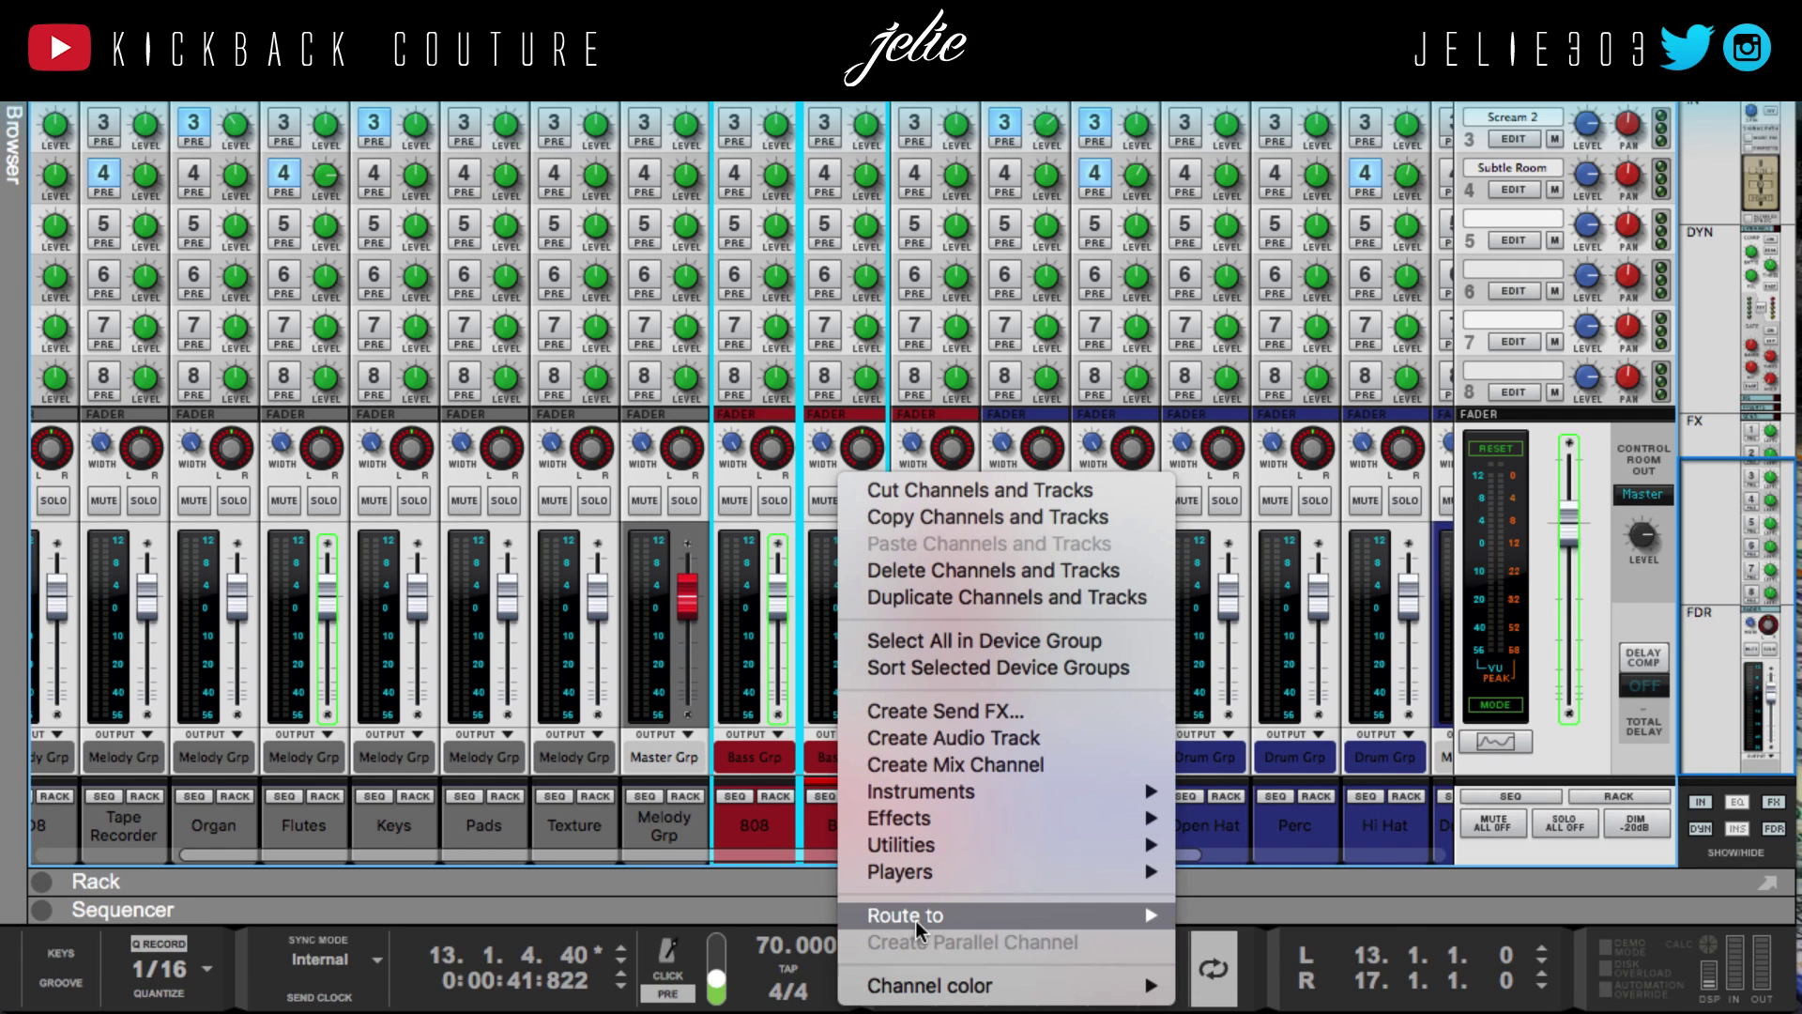
pyautogui.moveTo(915, 920)
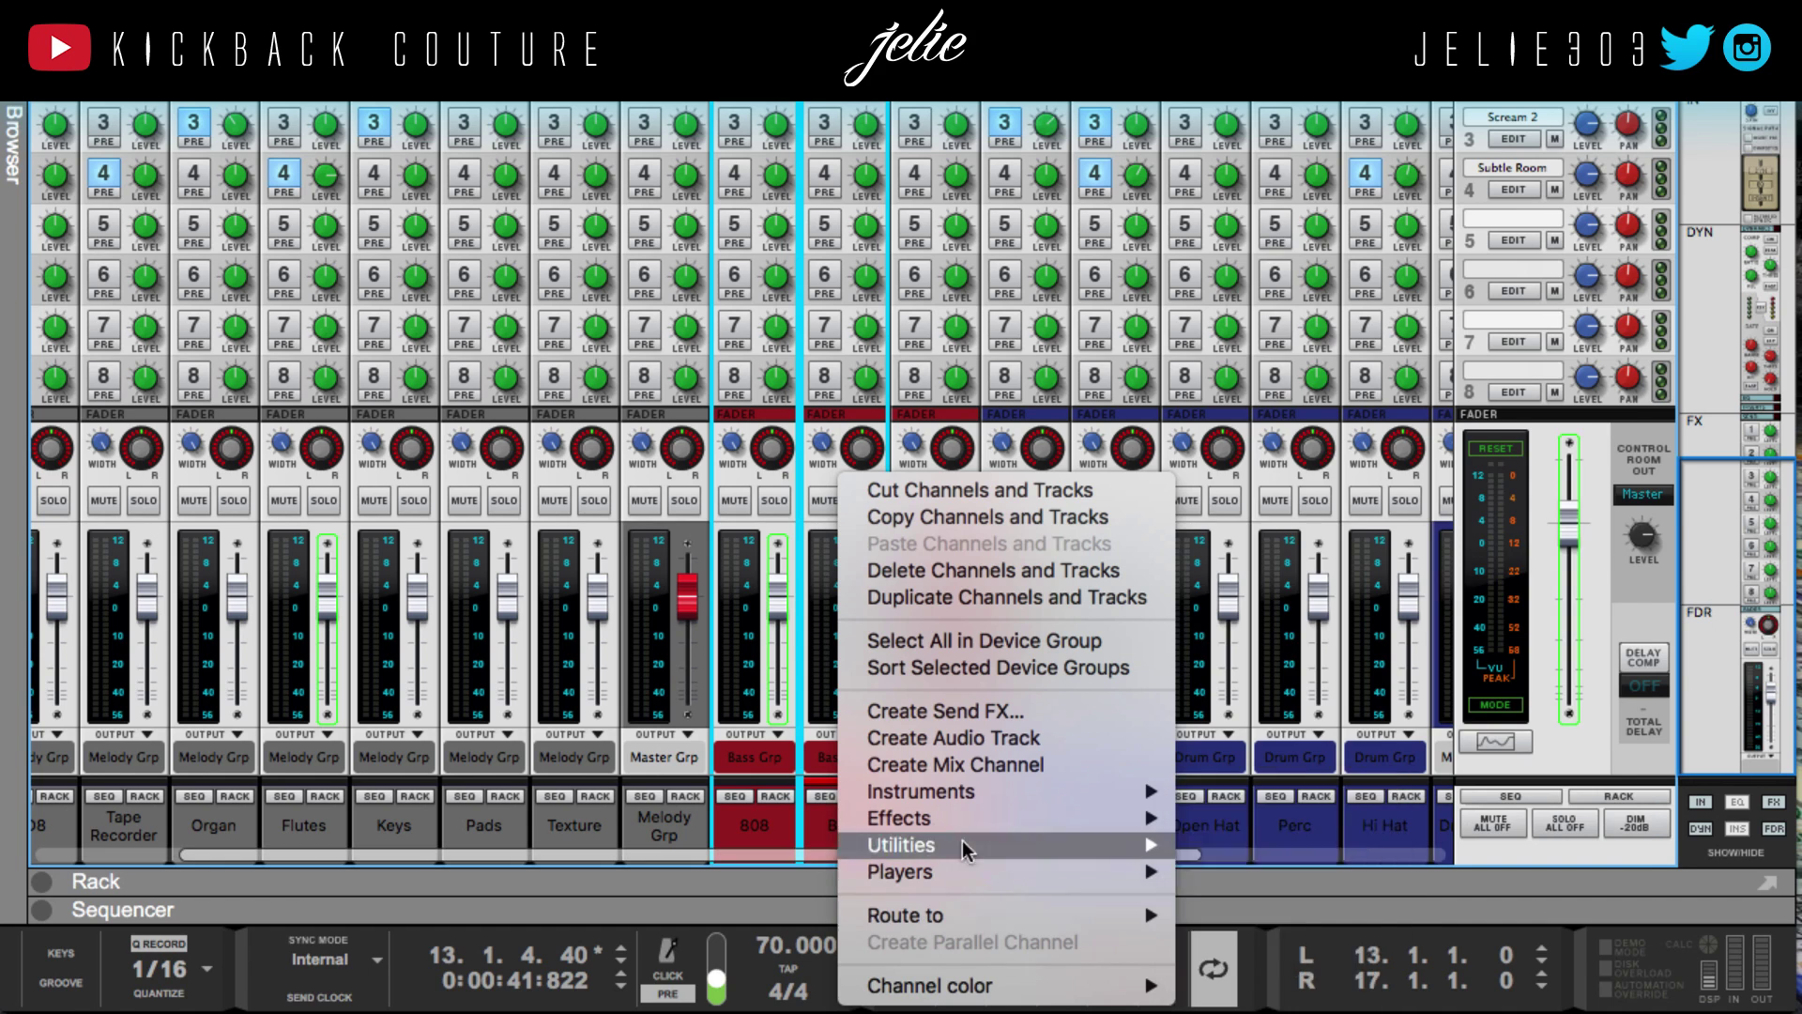
pyautogui.click(762, 820)
pyautogui.click(956, 824)
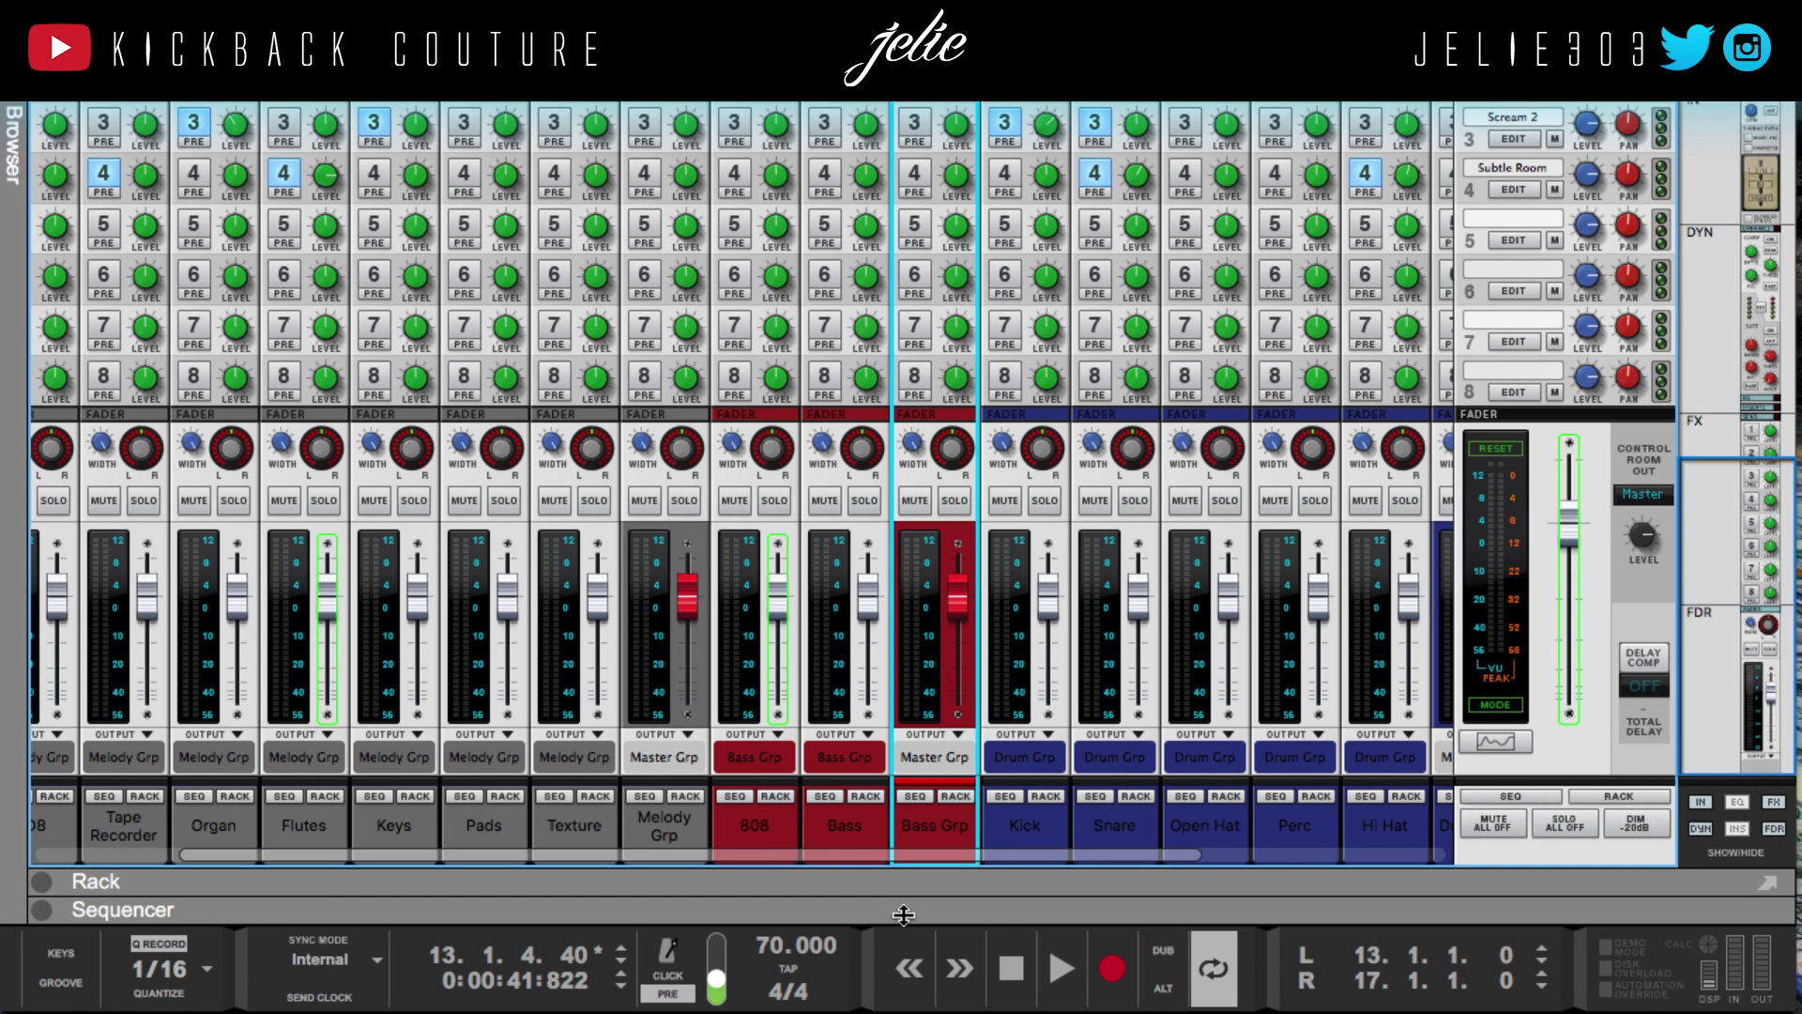
# Return to the back of the rack and select the 808 and Bass Grp mix channels in turn to examine their cabling
pyautogui.press('F6')
pyautogui.press('F7')
pyautogui.press('F6')
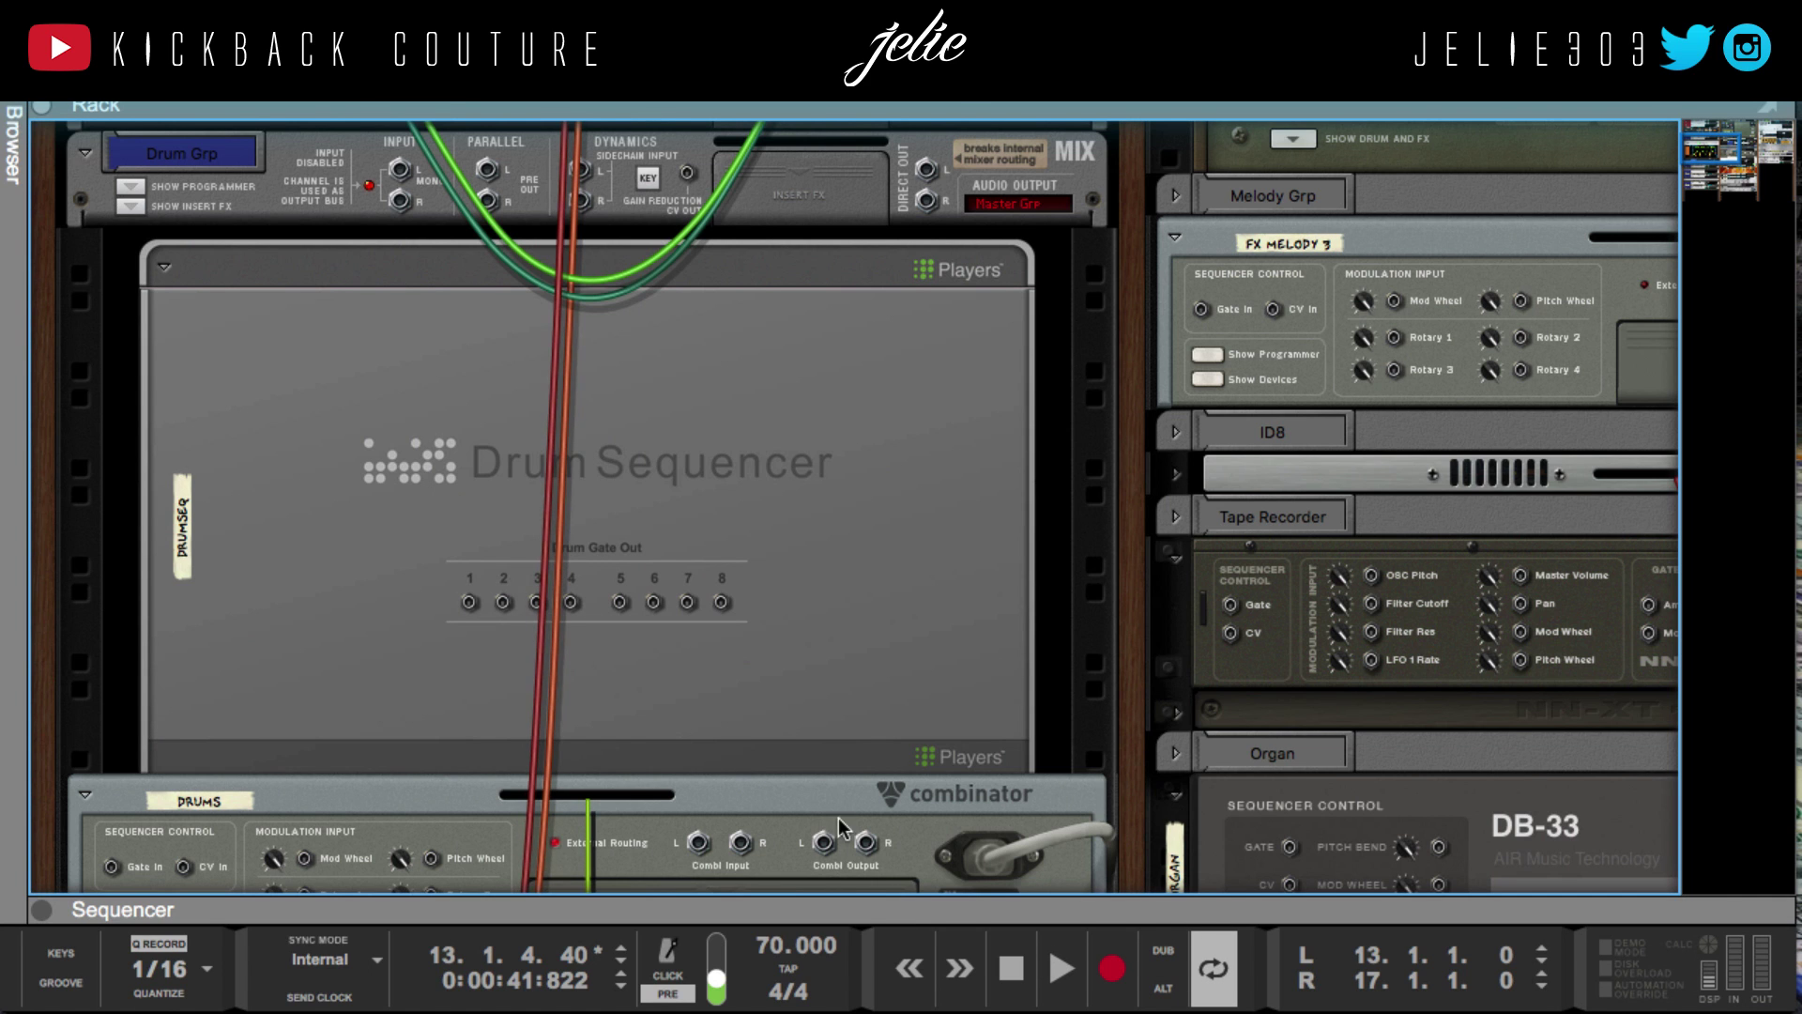
pyautogui.scroll(5, 730, 668)
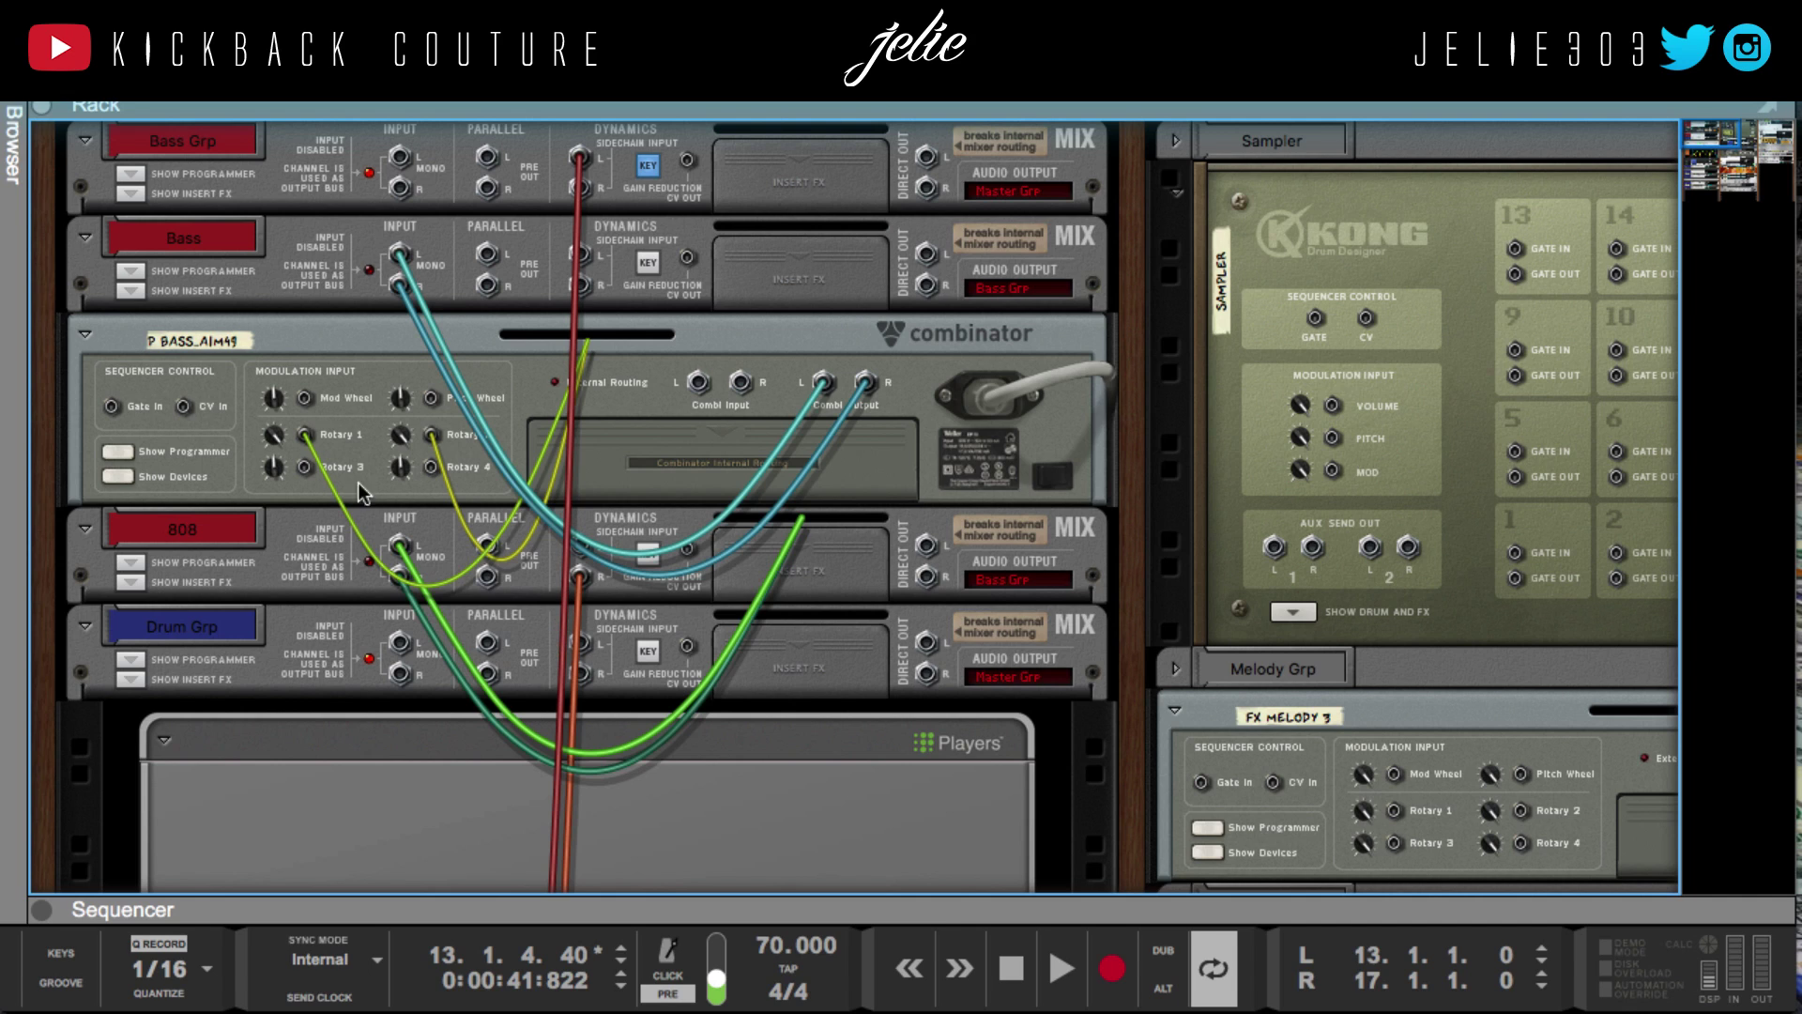
pyautogui.click(286, 561)
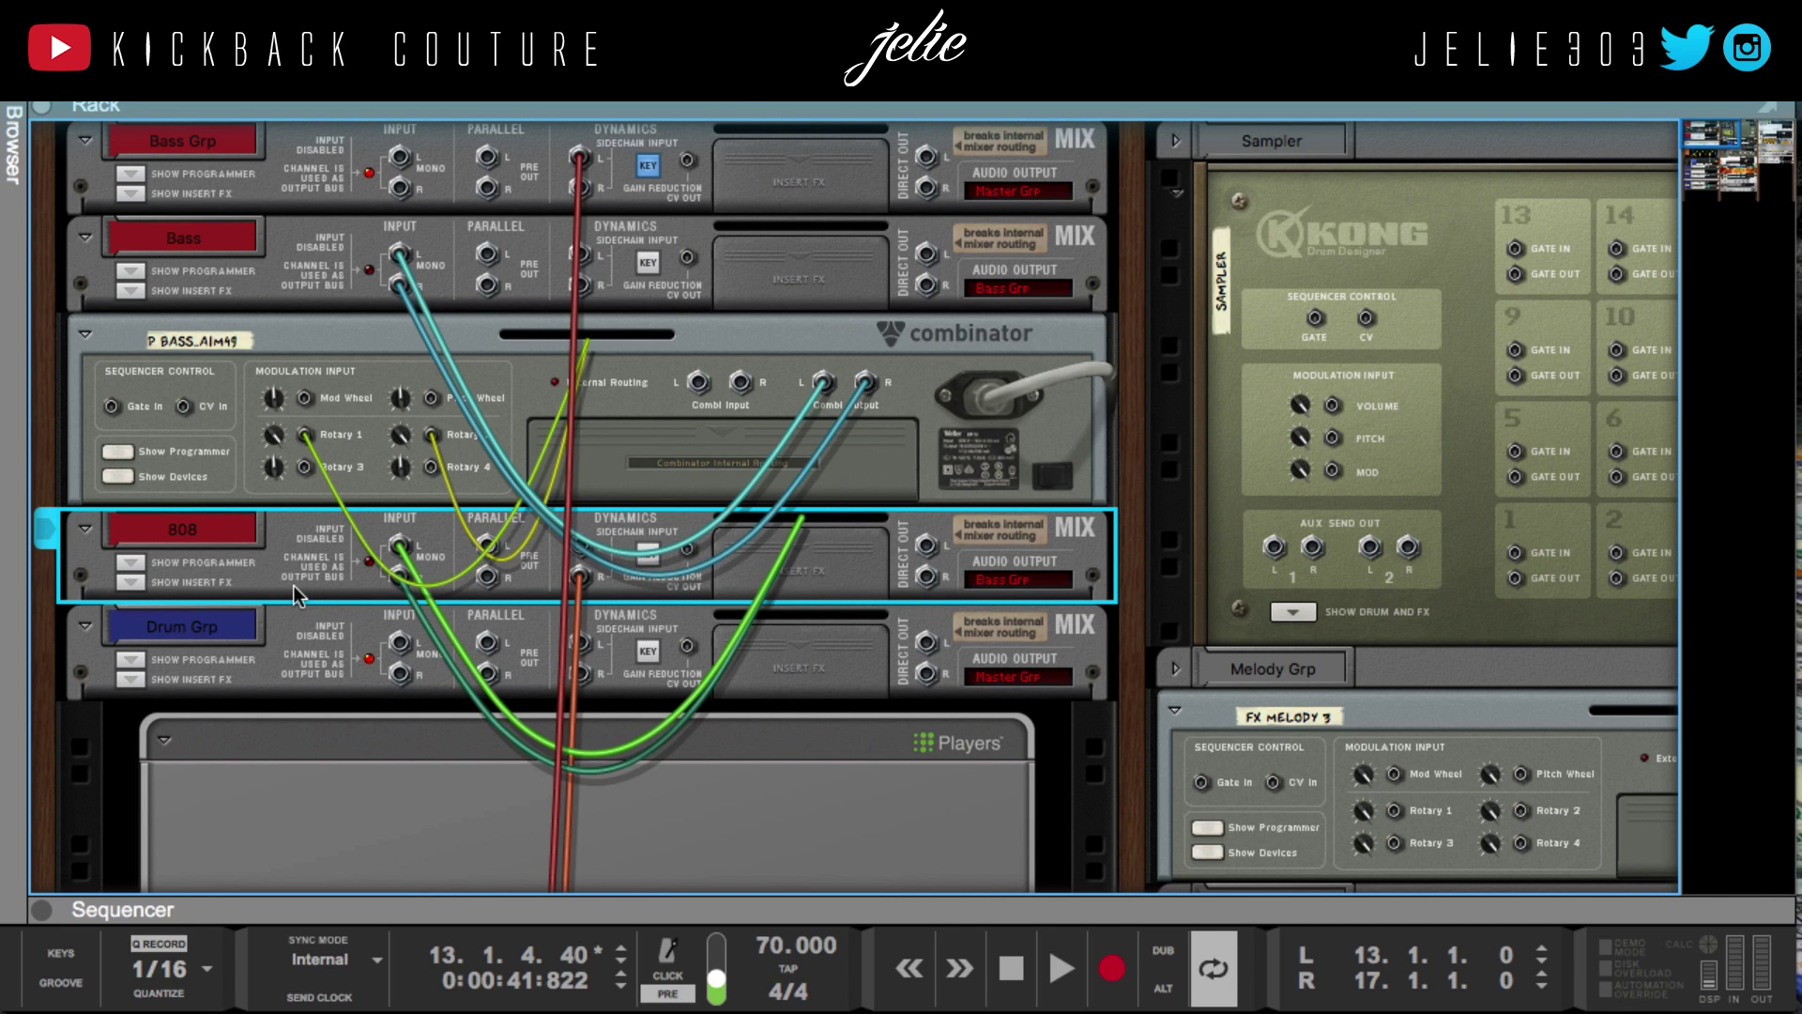
pyautogui.click(272, 172)
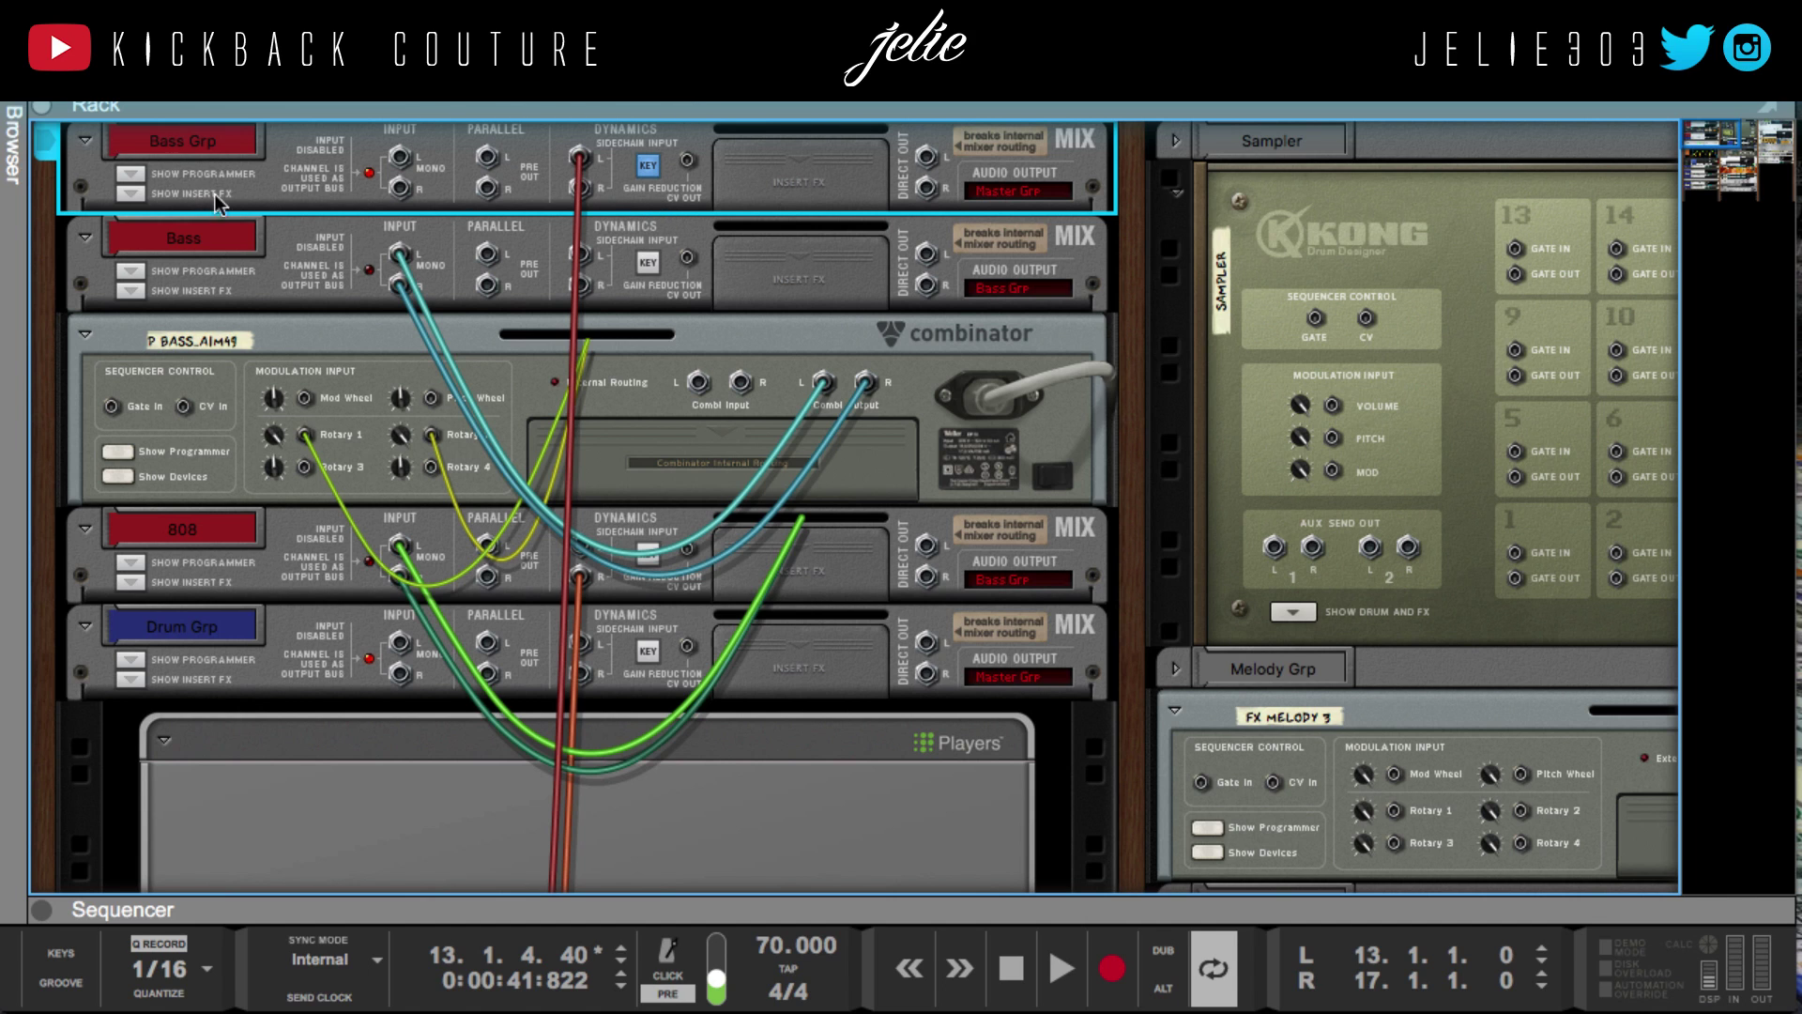
# Compare the front and back of the Bass Grp channel, and check which Kick outputs feed its sidechain input
pyautogui.press('Tab')
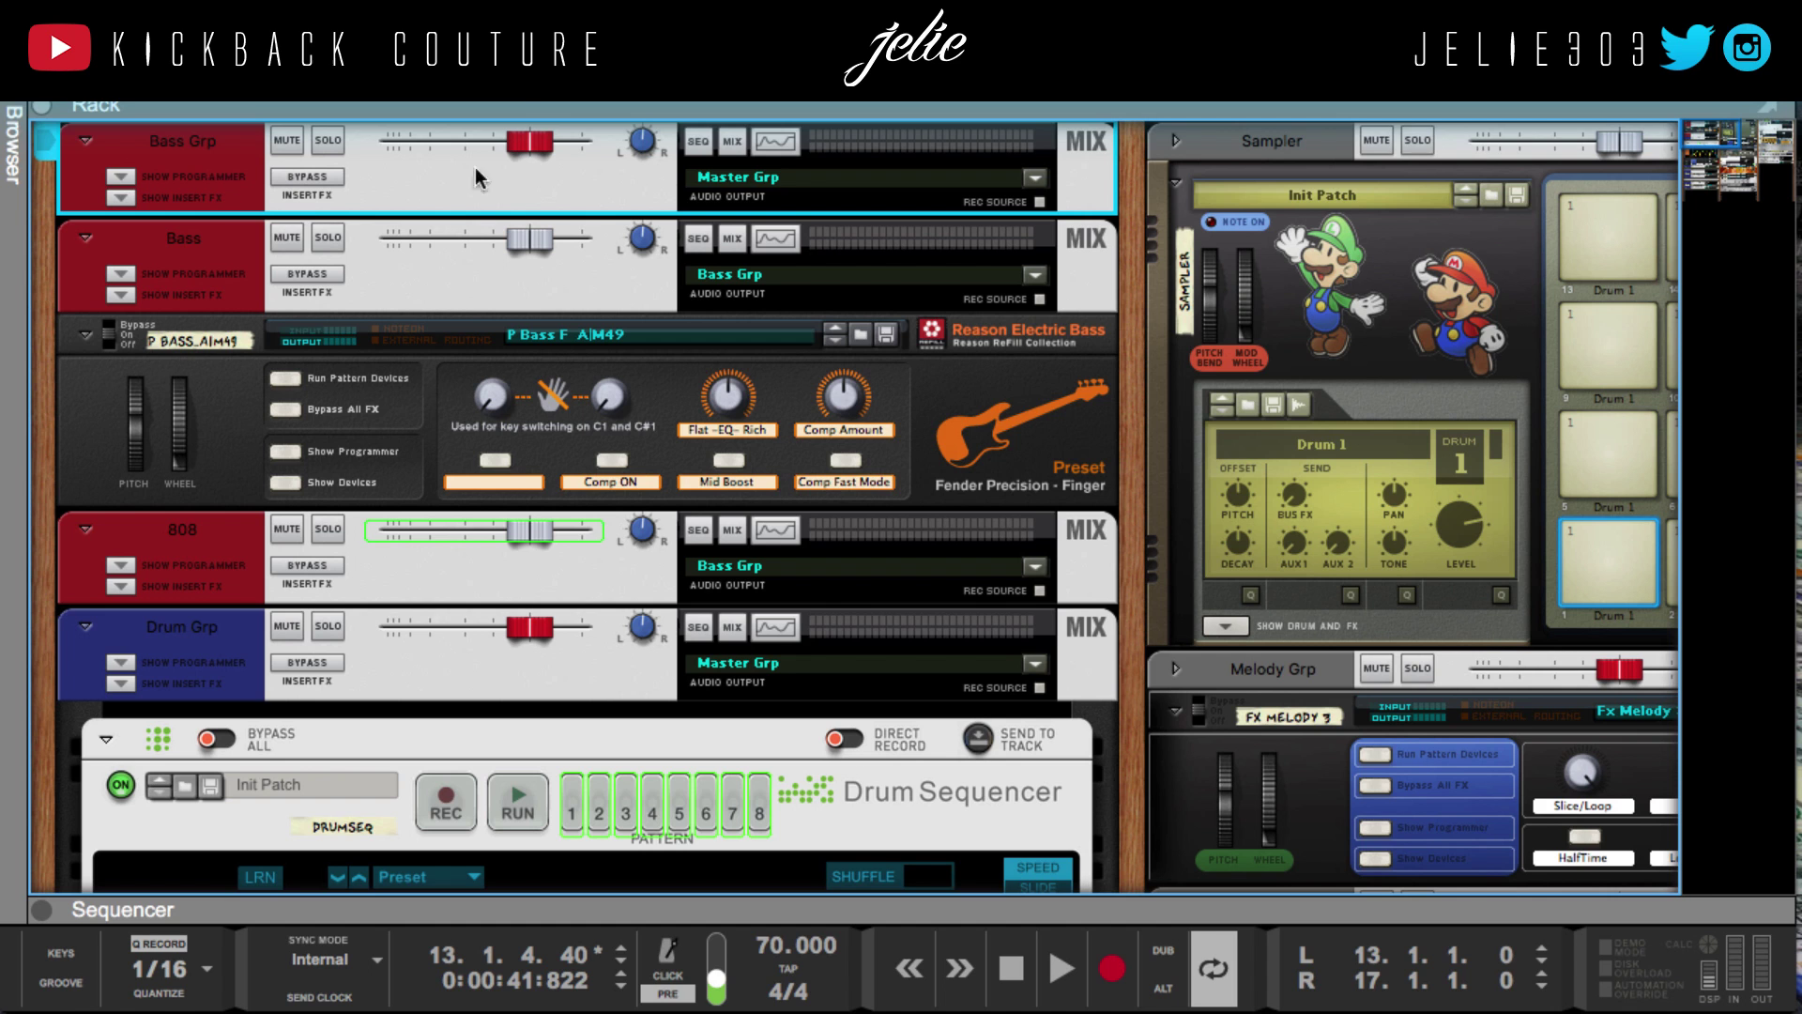
pyautogui.press('Tab')
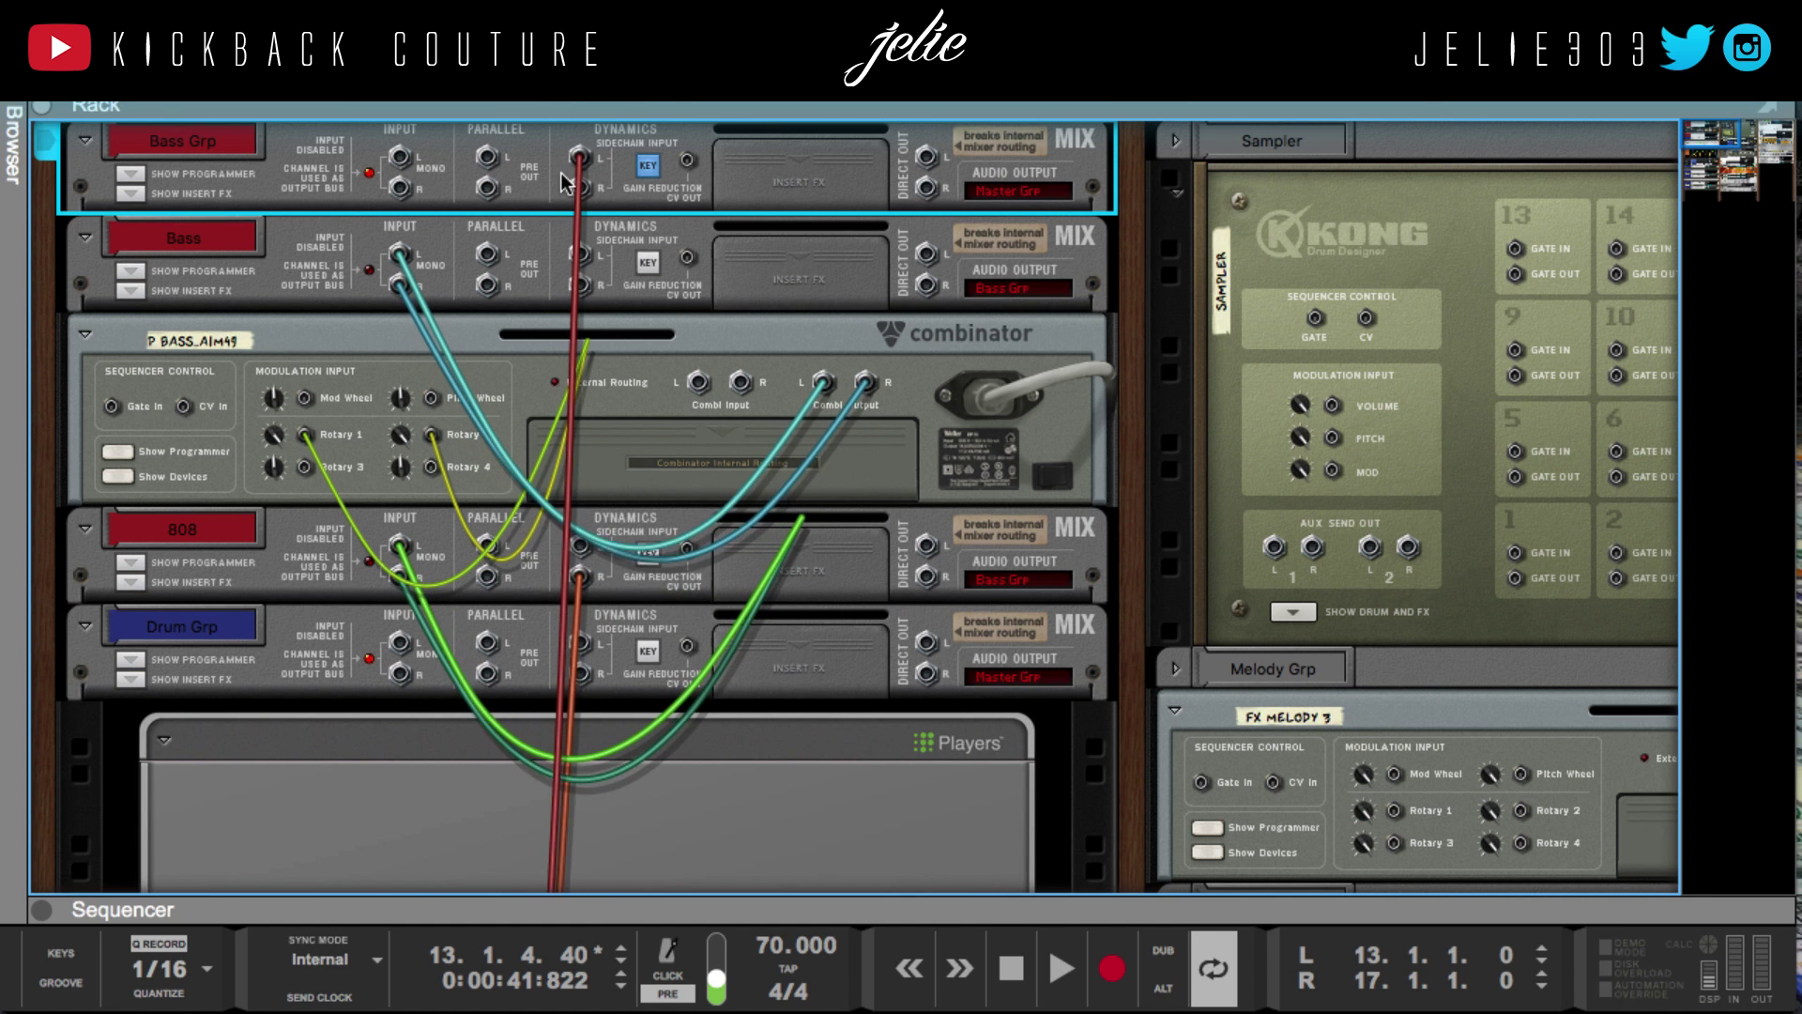
pyautogui.click(579, 154)
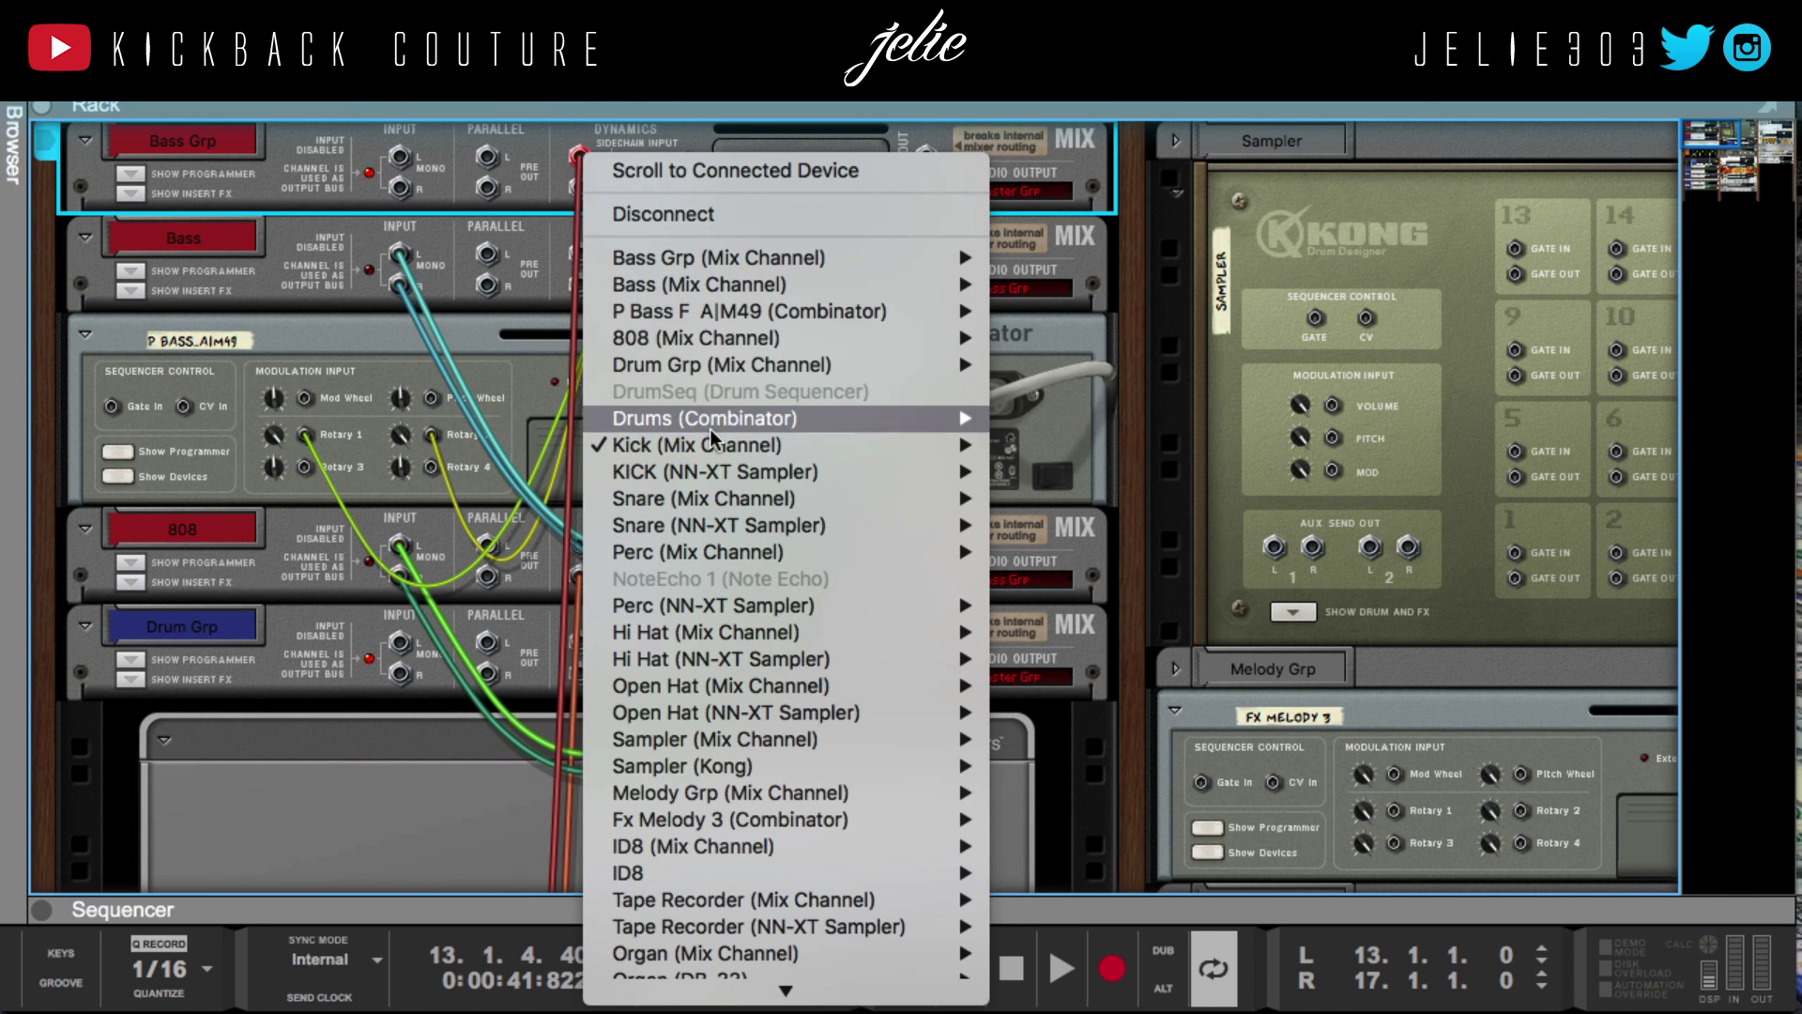
pyautogui.click(610, 171)
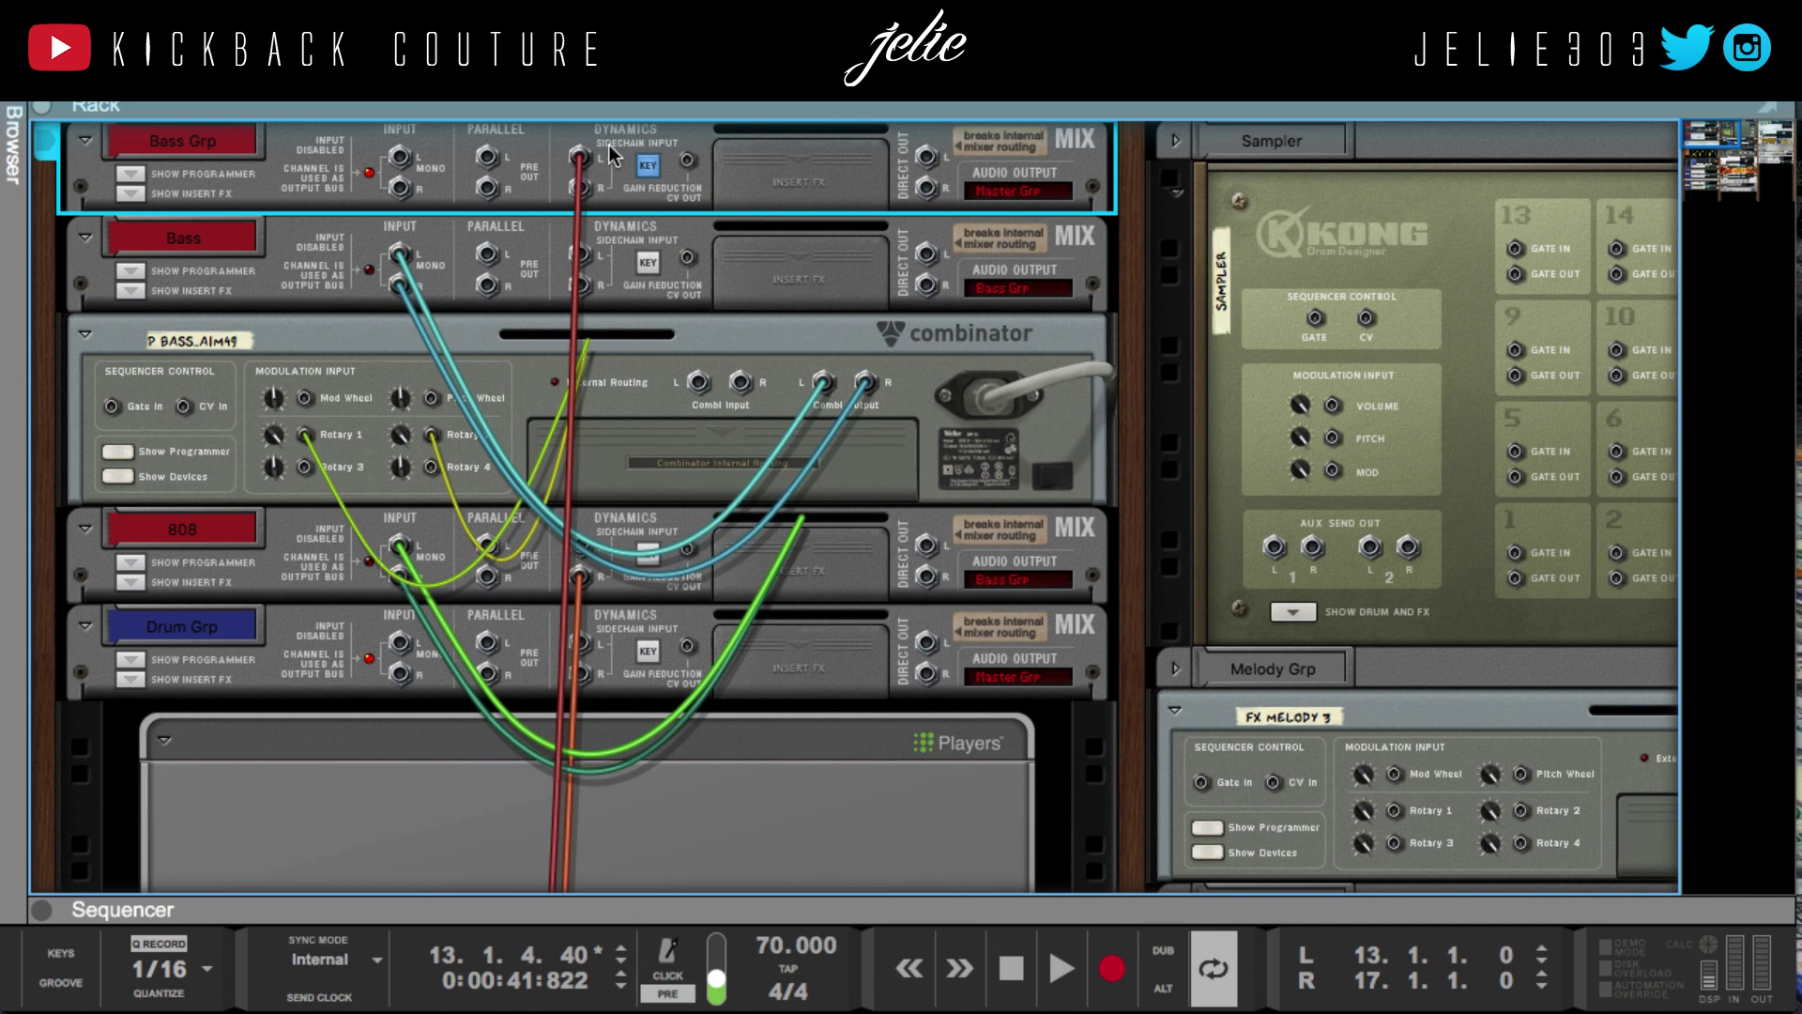
pyautogui.click(580, 158)
pyautogui.moveTo(713, 449)
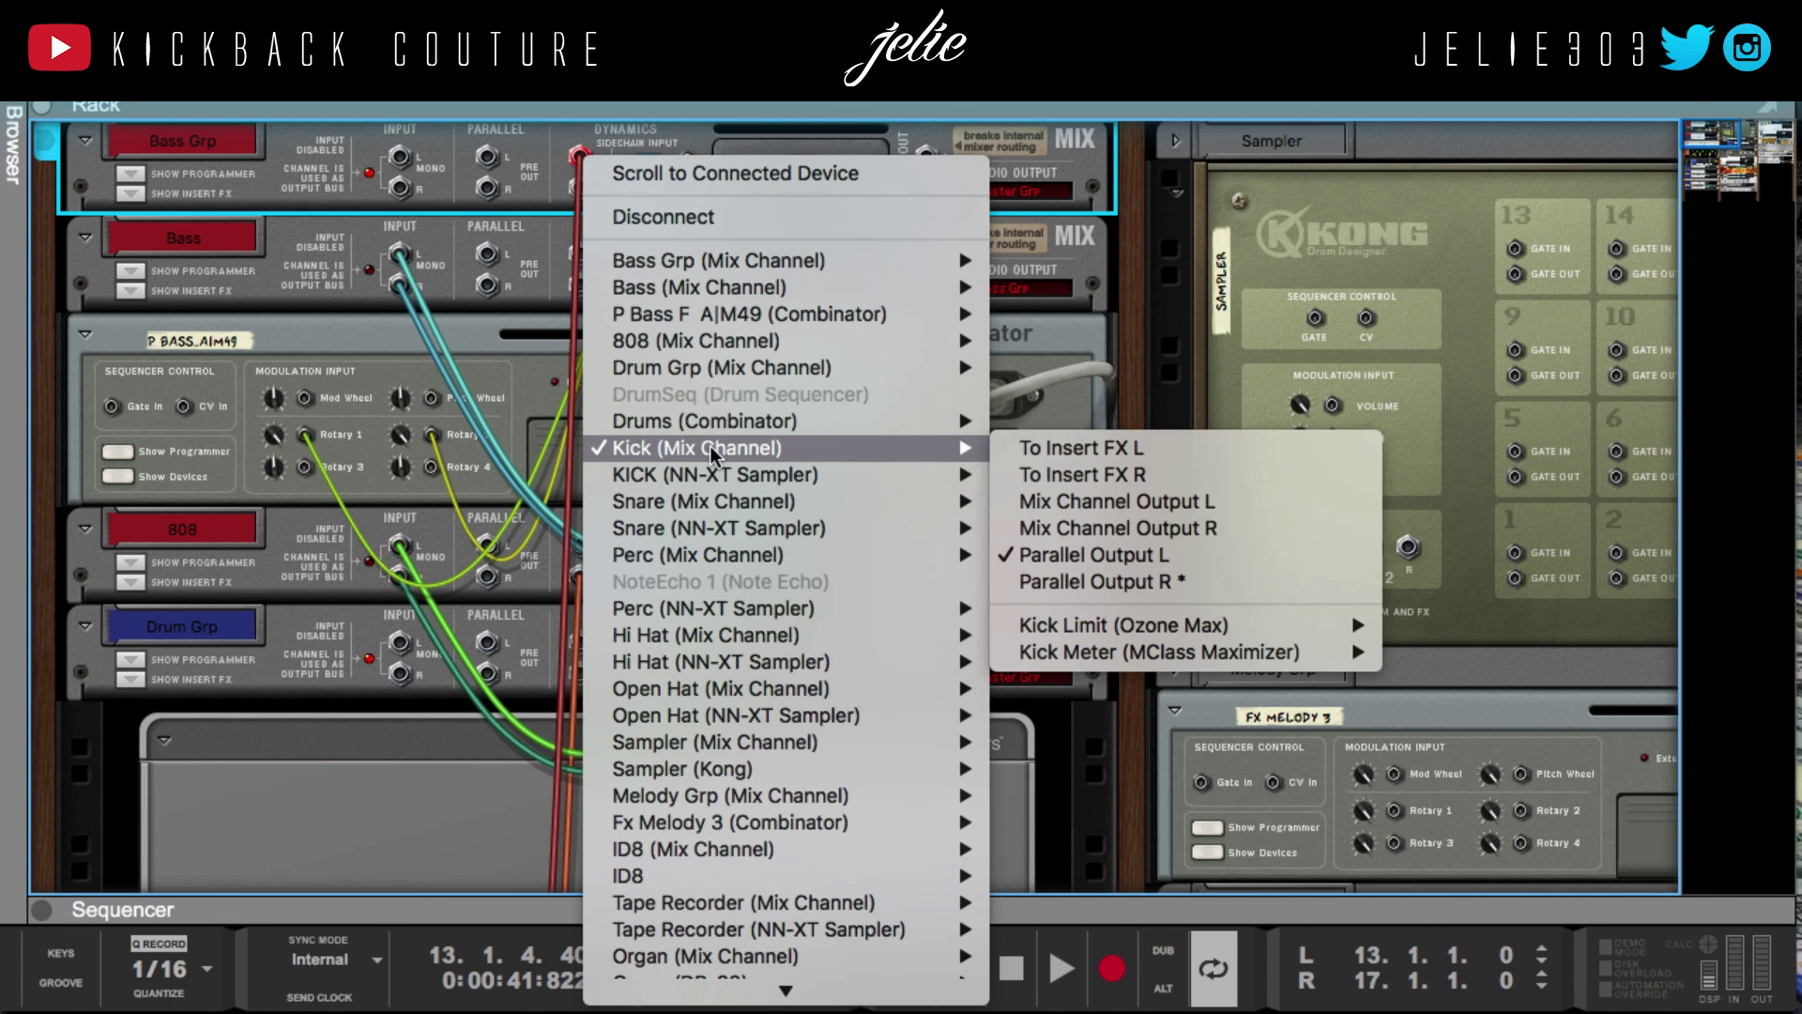
# Disconnect the cables from the Bass Grp sidechain input, and examine the back of the Kick mix channel
pyautogui.click(1098, 582)
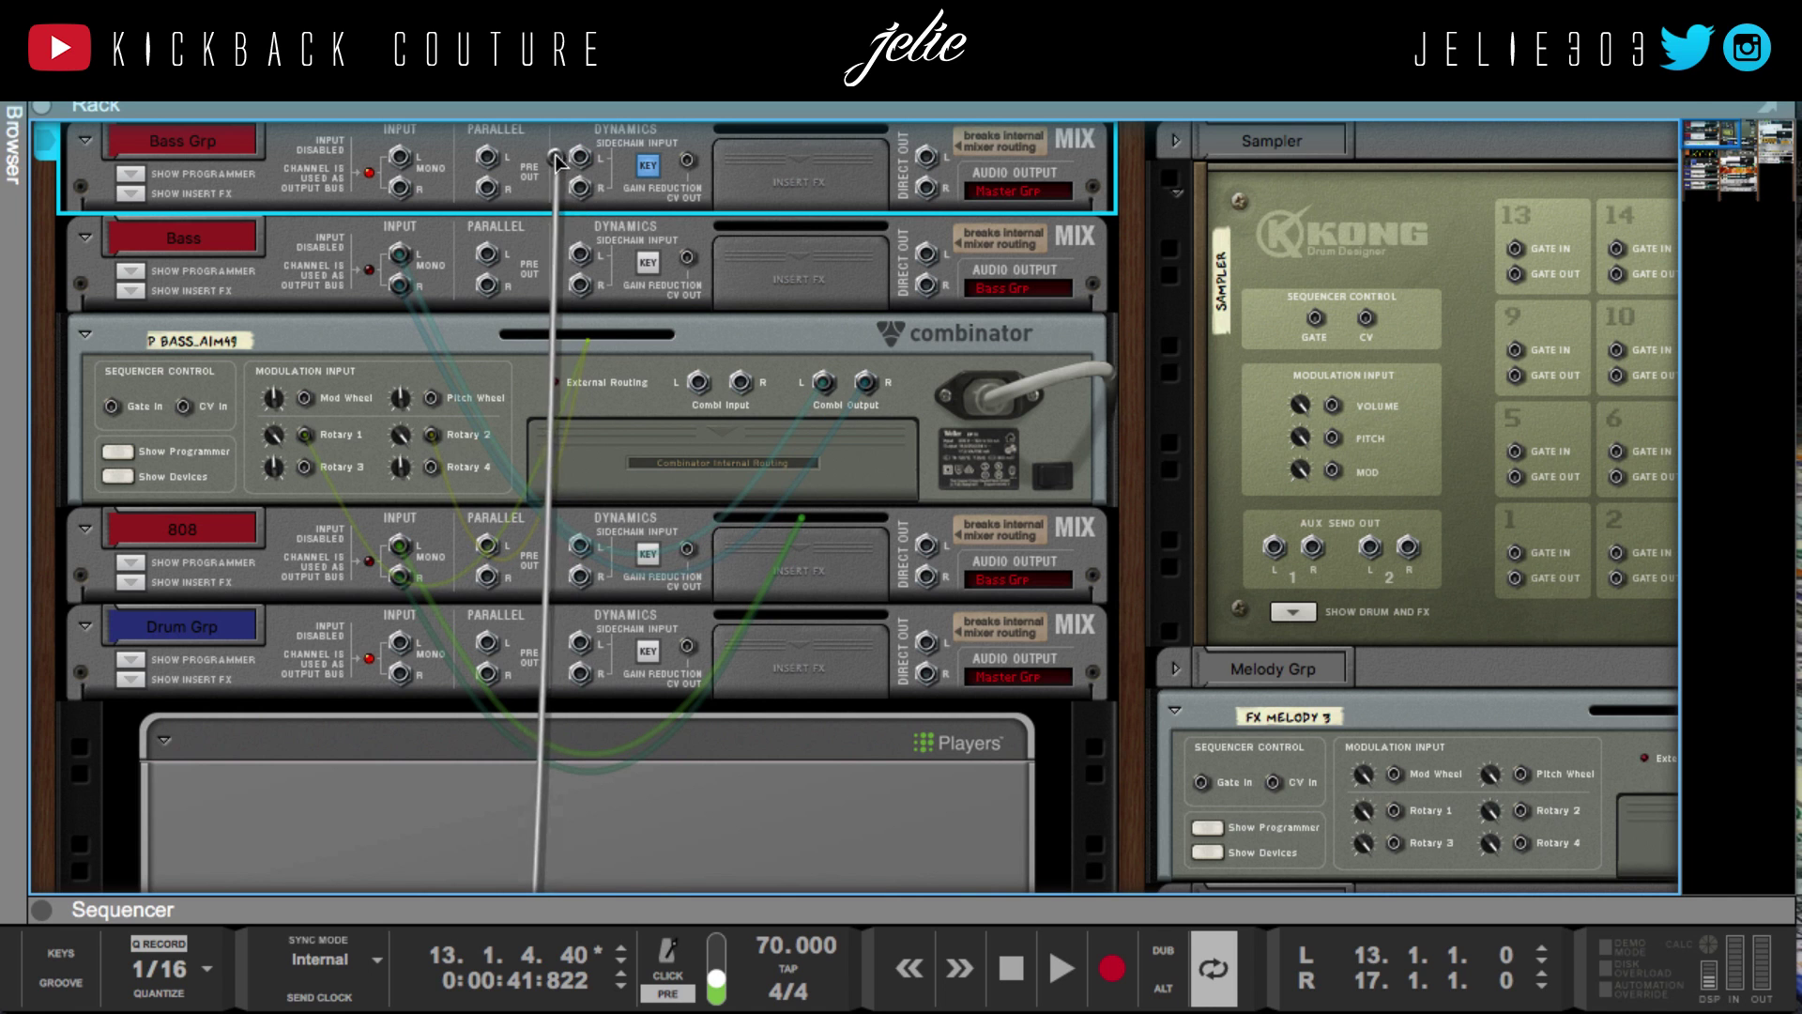
pyautogui.moveTo(580, 158); pyautogui.dragTo(591, 159)
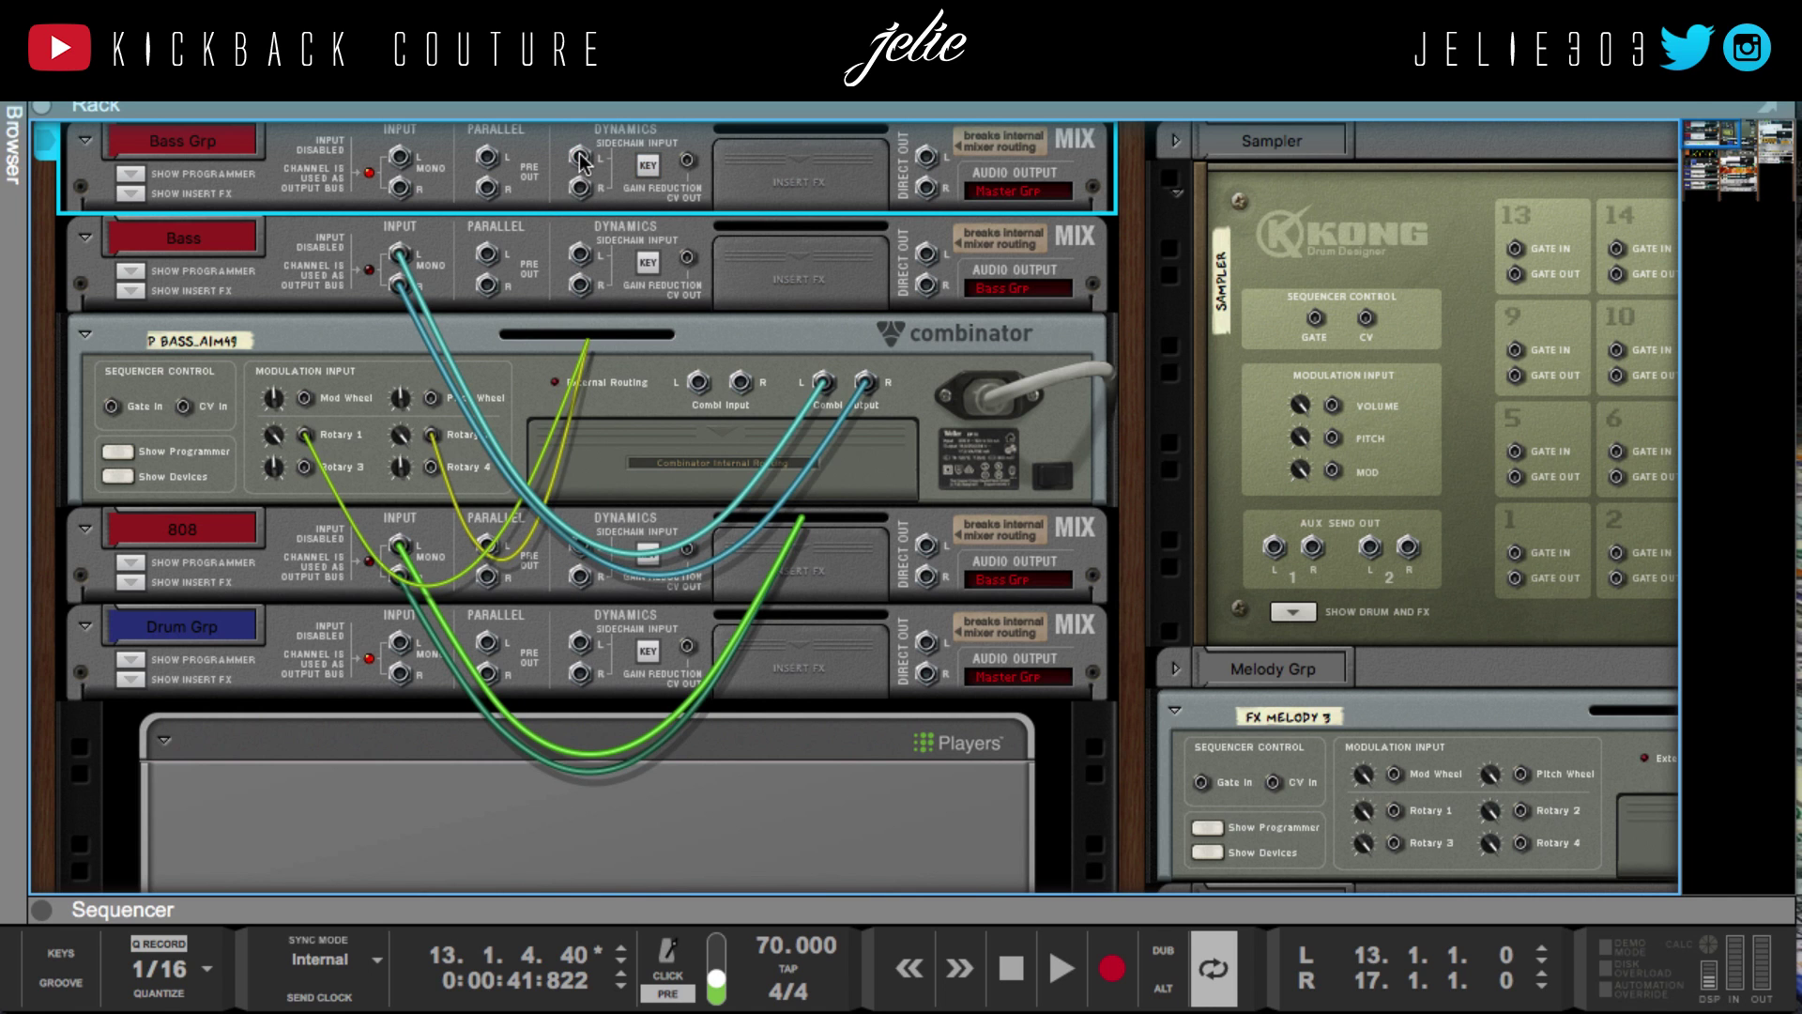
pyautogui.scroll(-15, 580, 179)
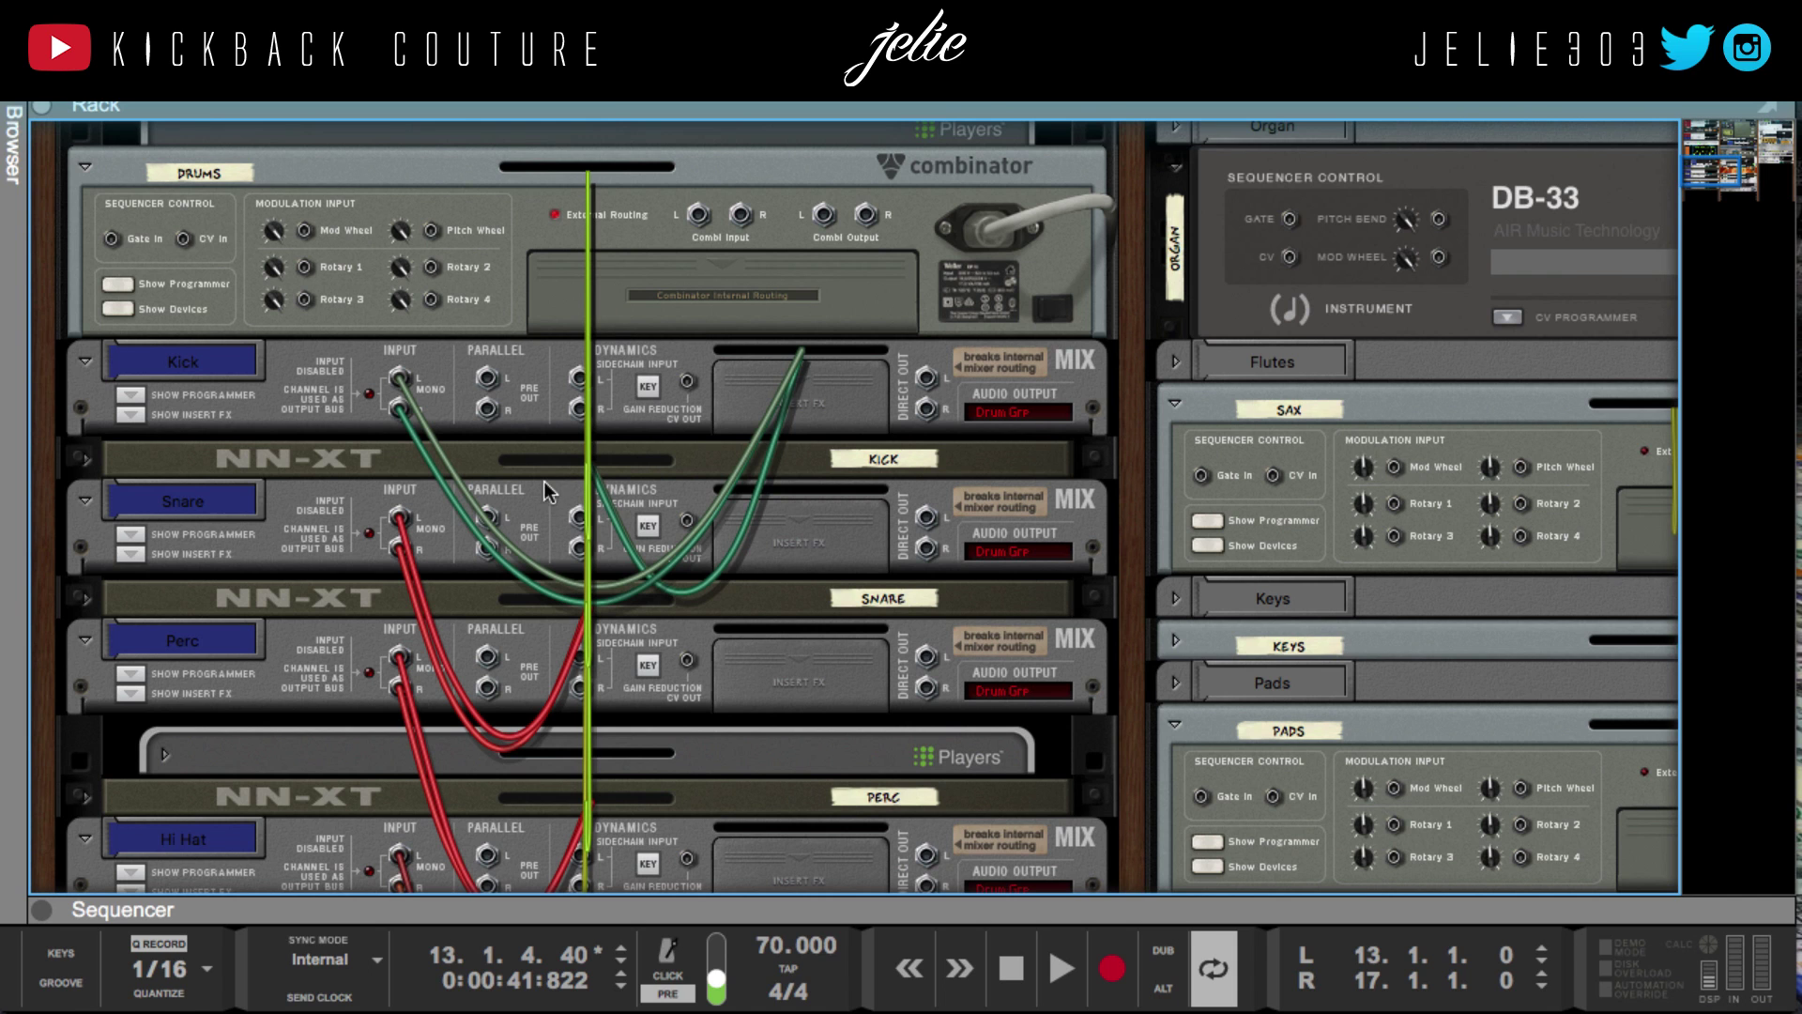
pyautogui.scroll(10, 553, 403)
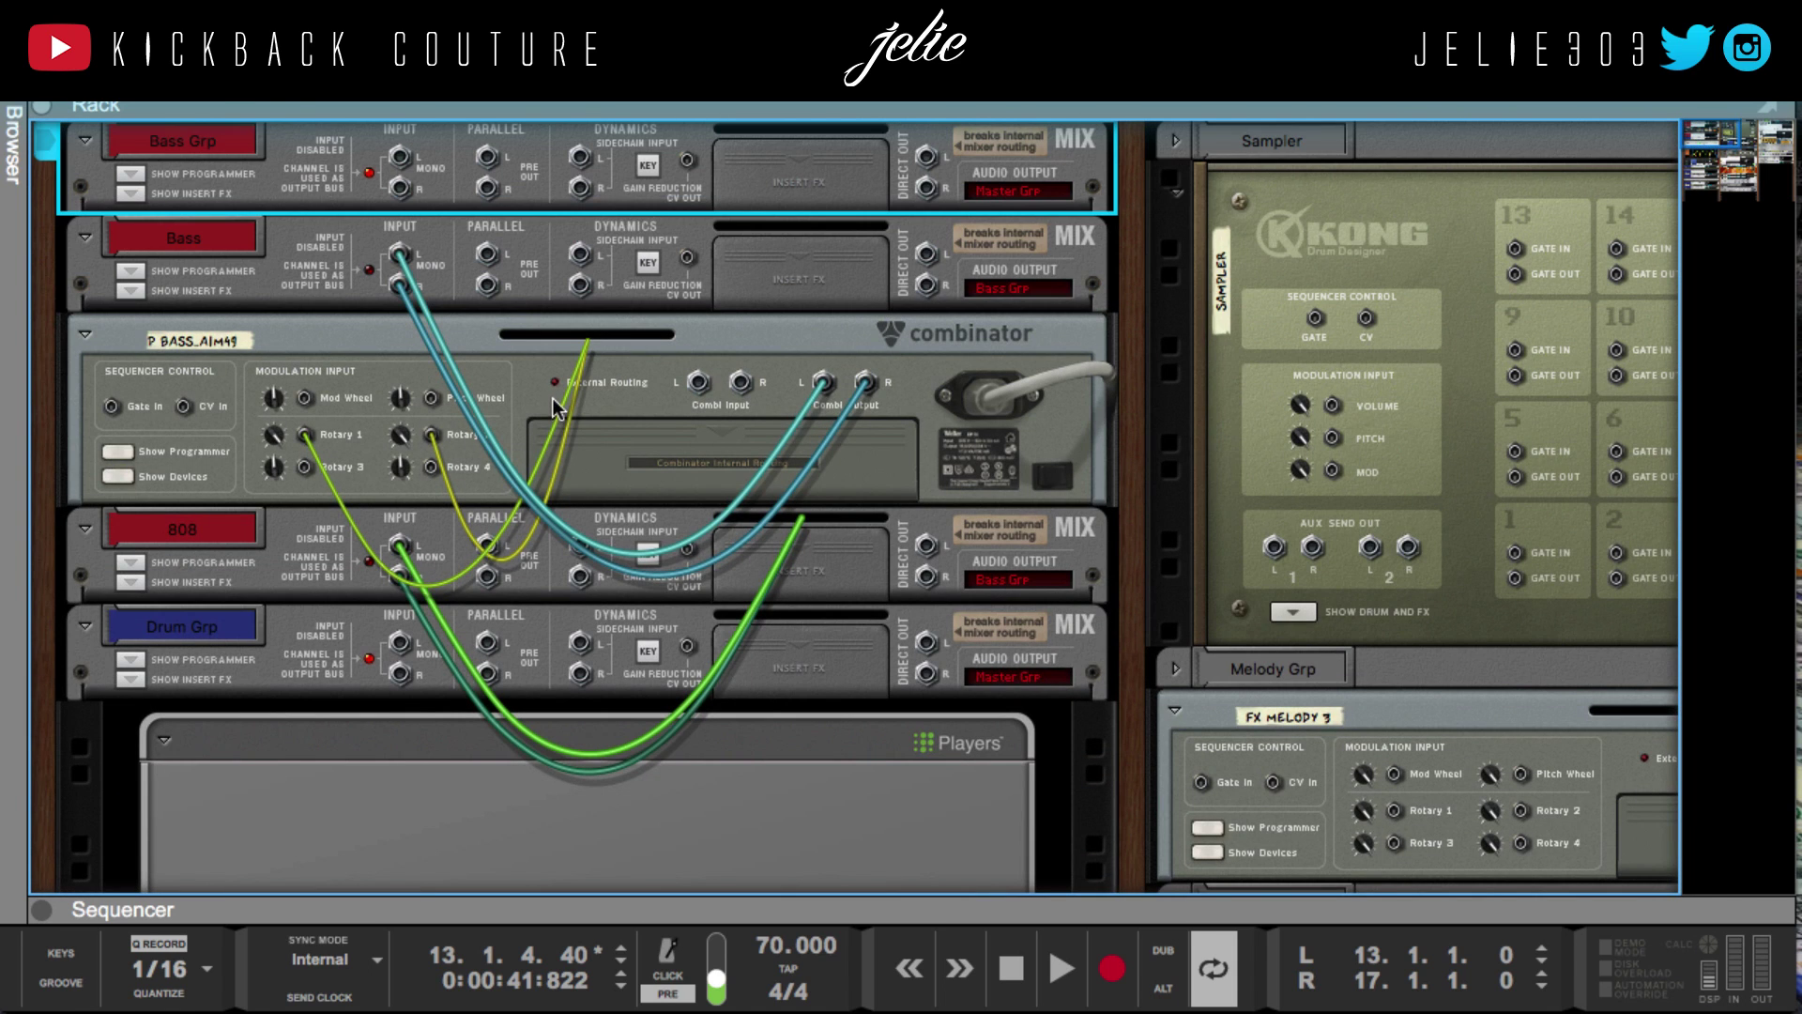
# Connect the left sidechain input of Bass Grp to Parallel Output L of the Kick mix channel
pyautogui.click(582, 172)
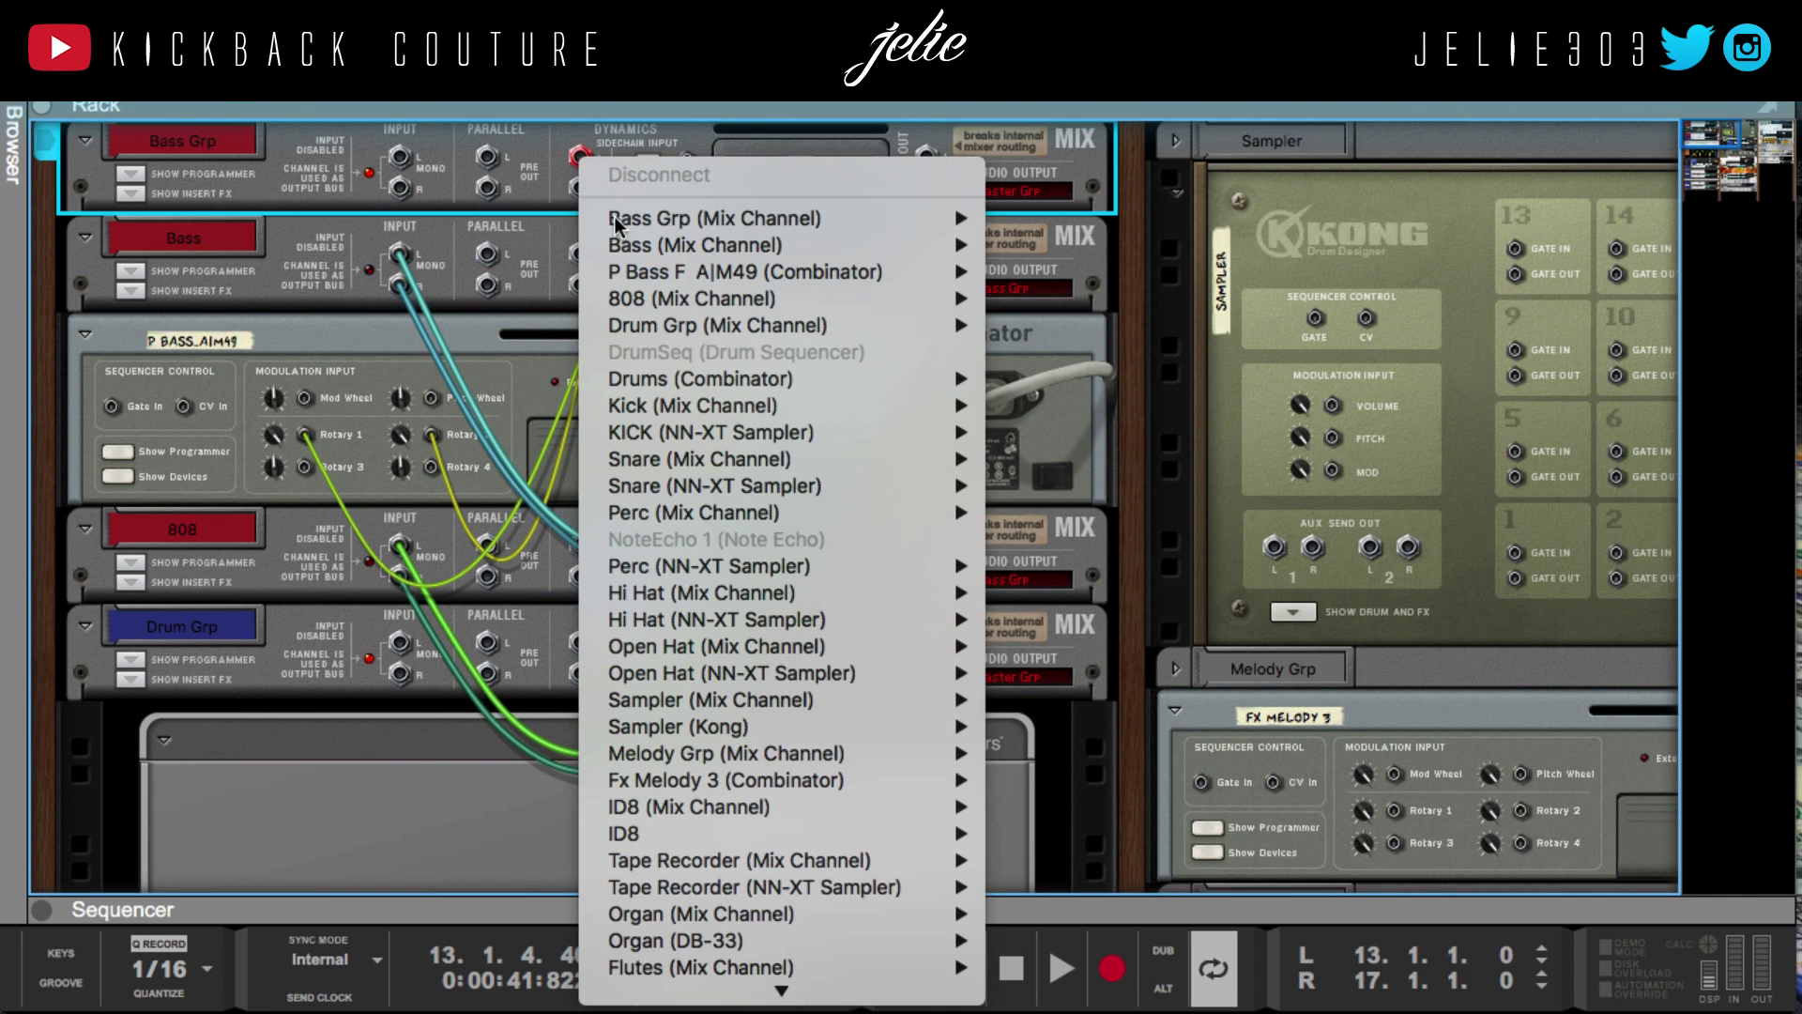
pyautogui.moveTo(741, 404)
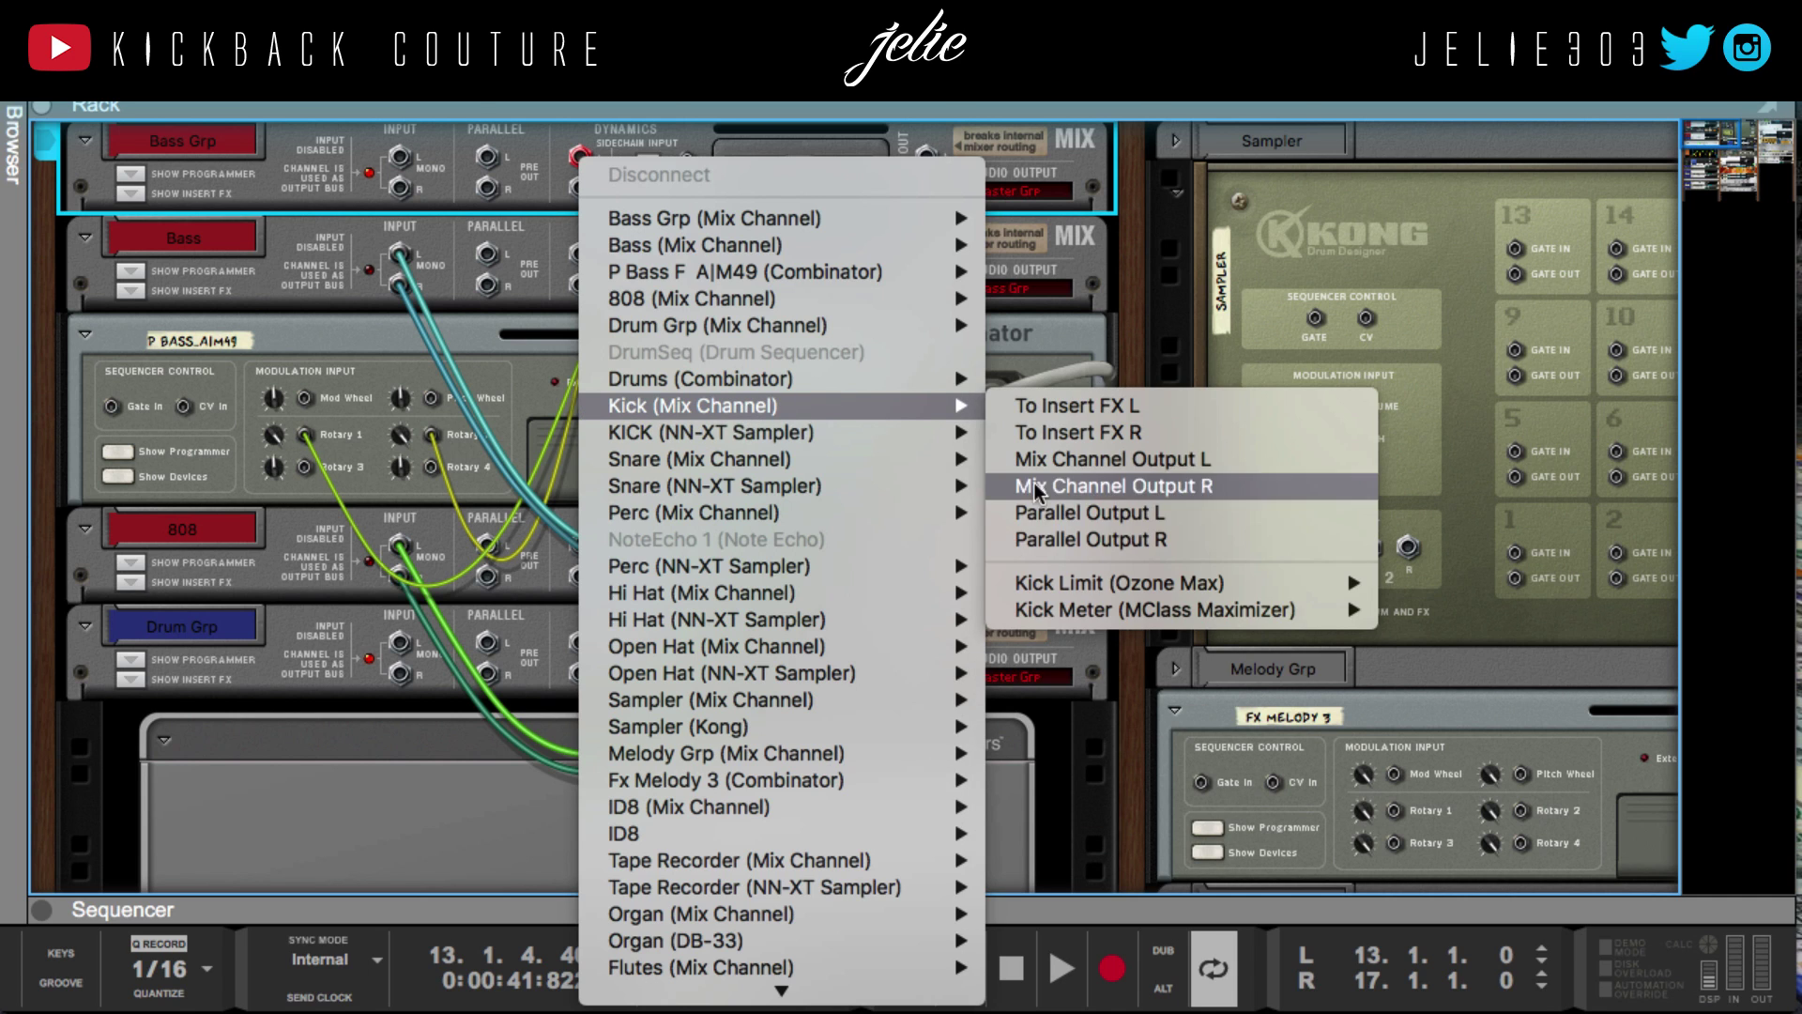
pyautogui.click(1051, 512)
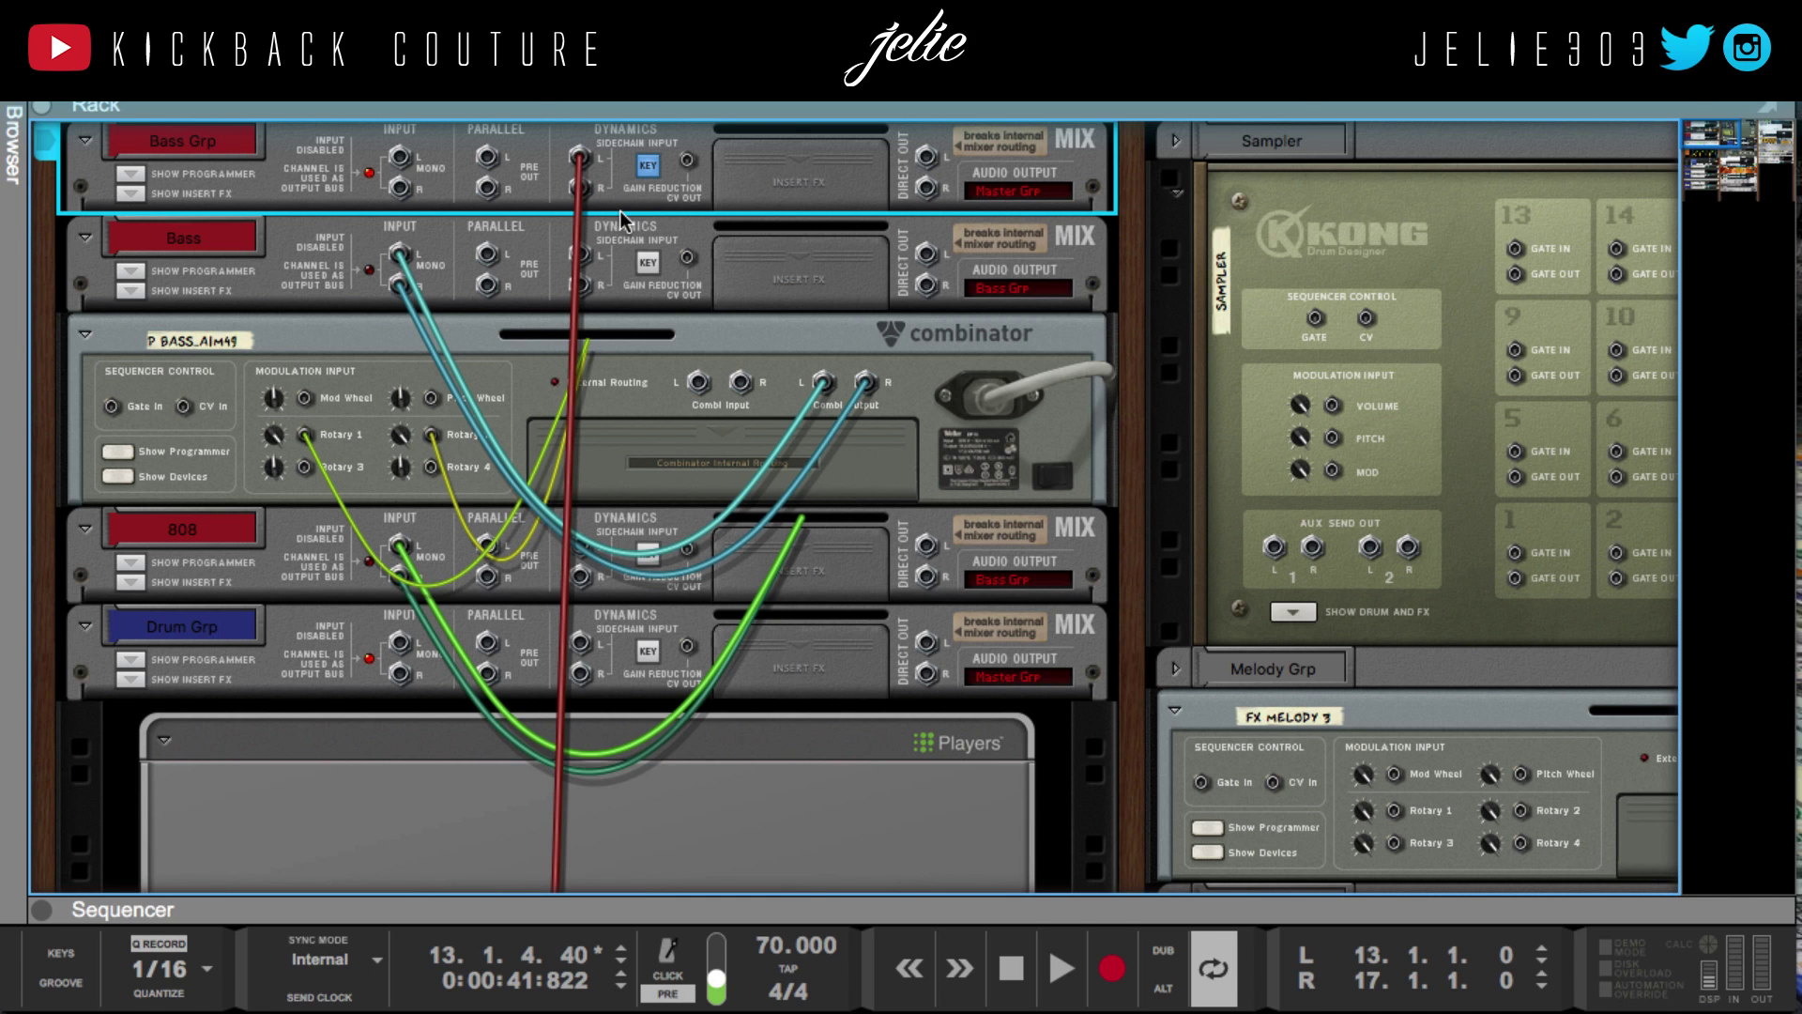
# Flip the rack to its front, open the main mixer and bring the Bass Grp channel's compressor into view
pyautogui.press('Tab')
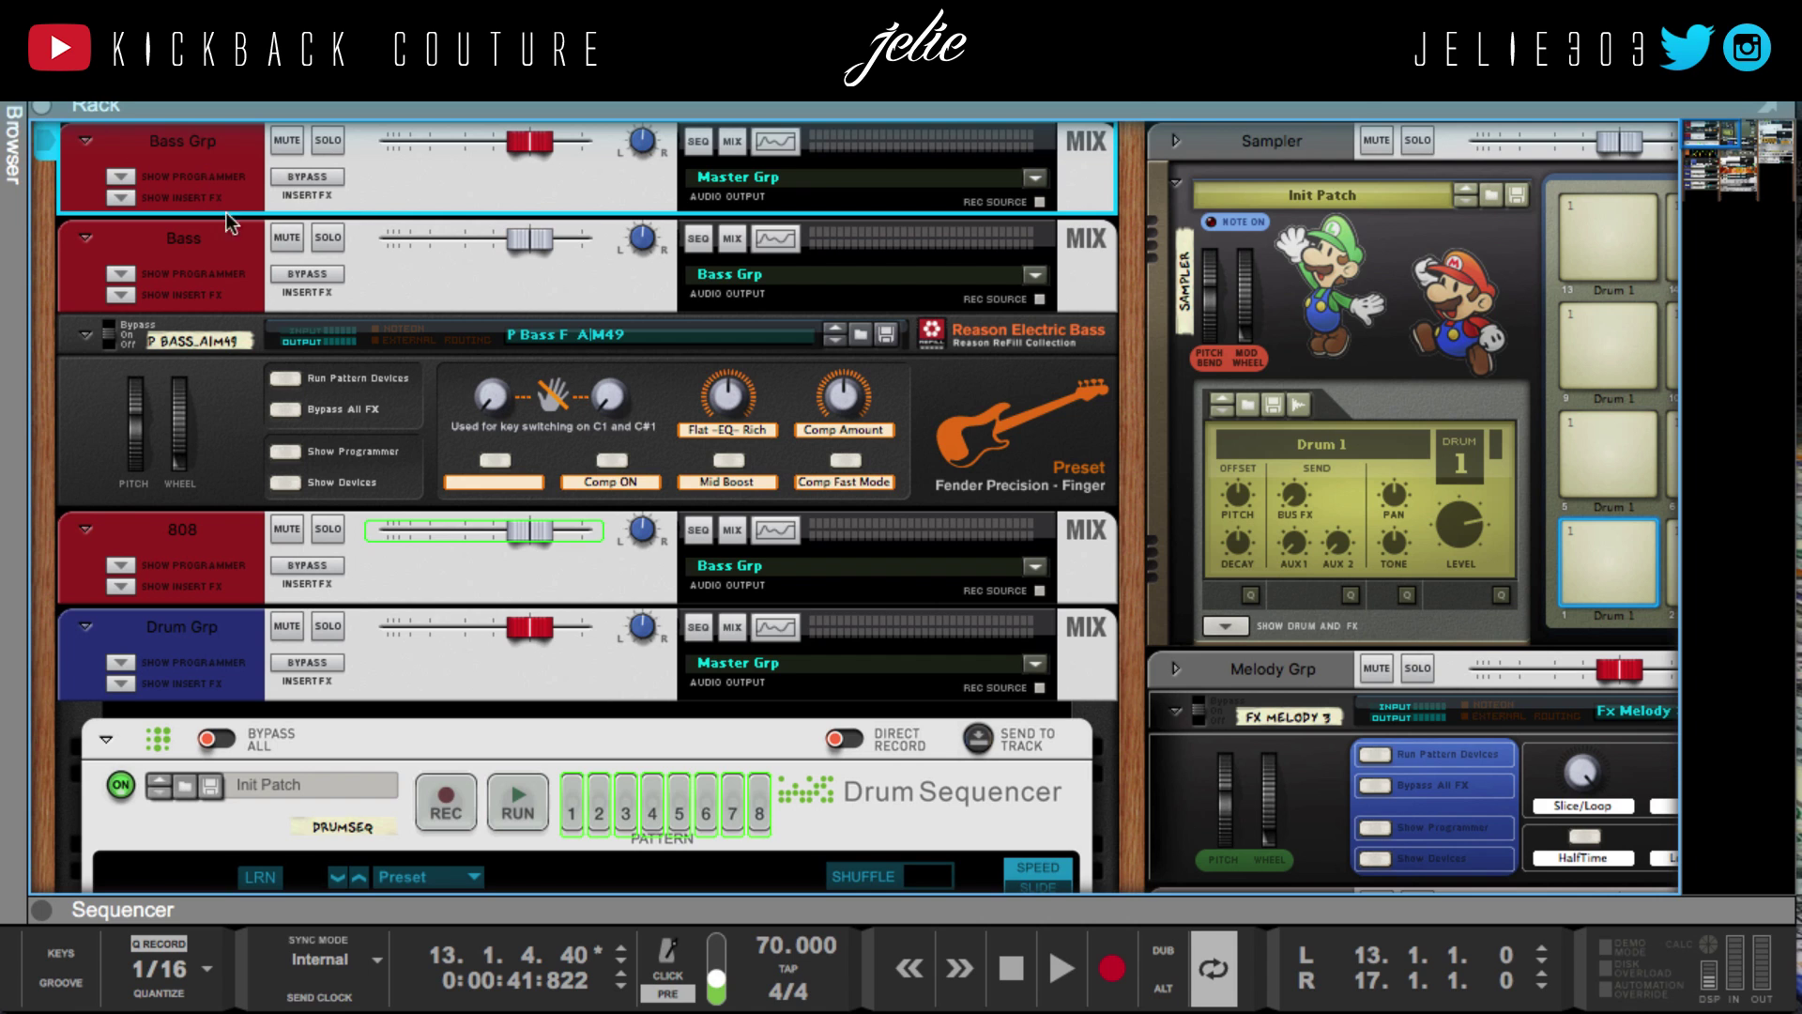
pyautogui.press('F7')
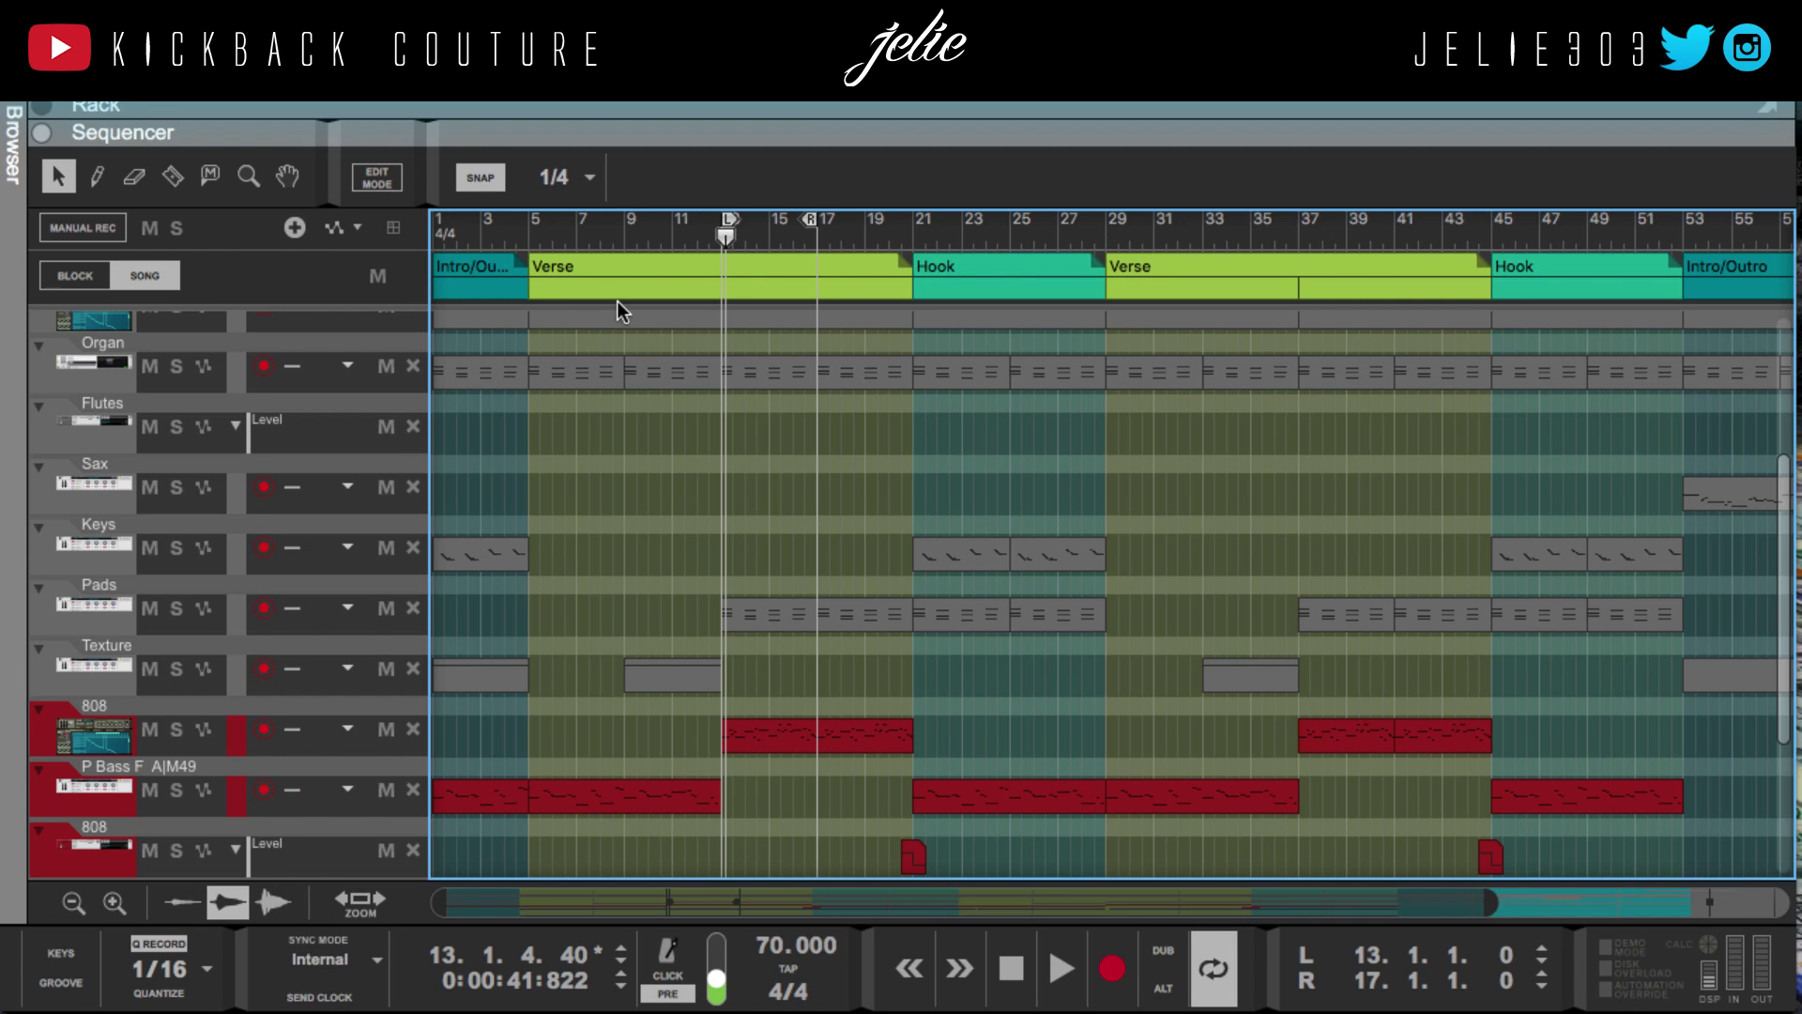
pyautogui.press('F5')
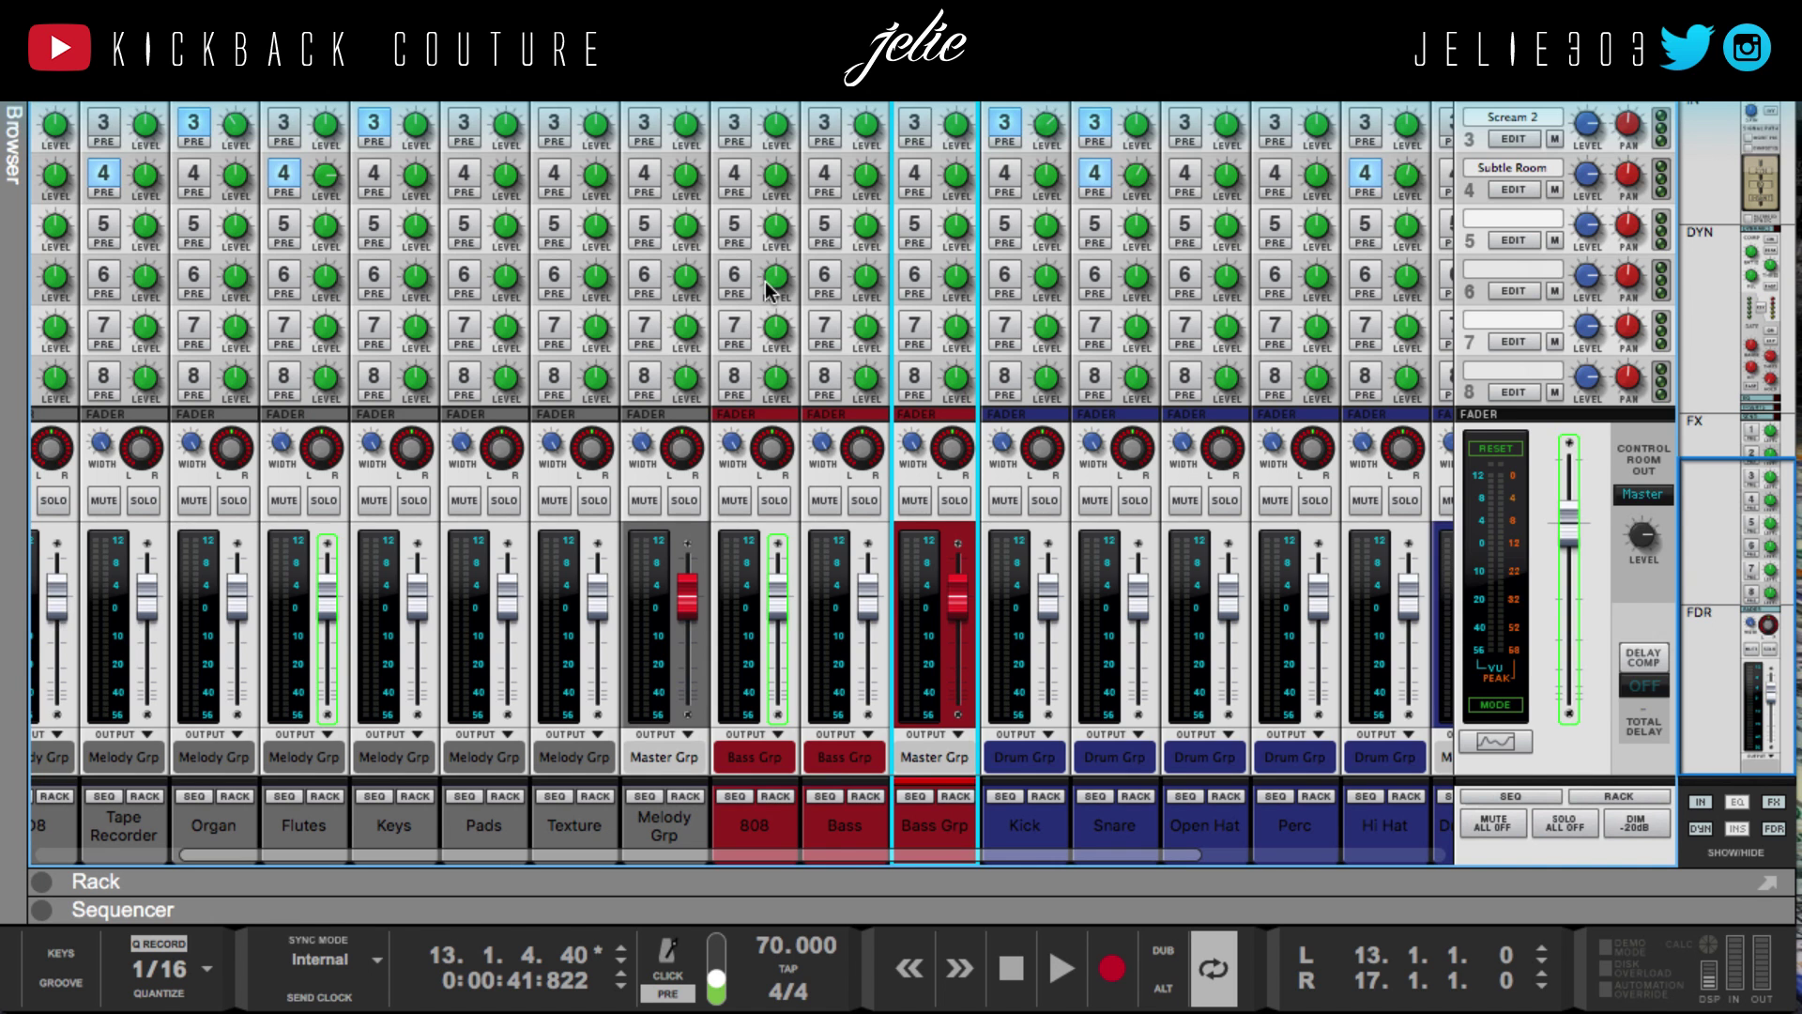
pyautogui.scroll(5, 791, 249)
pyautogui.scroll(3, 791, 249)
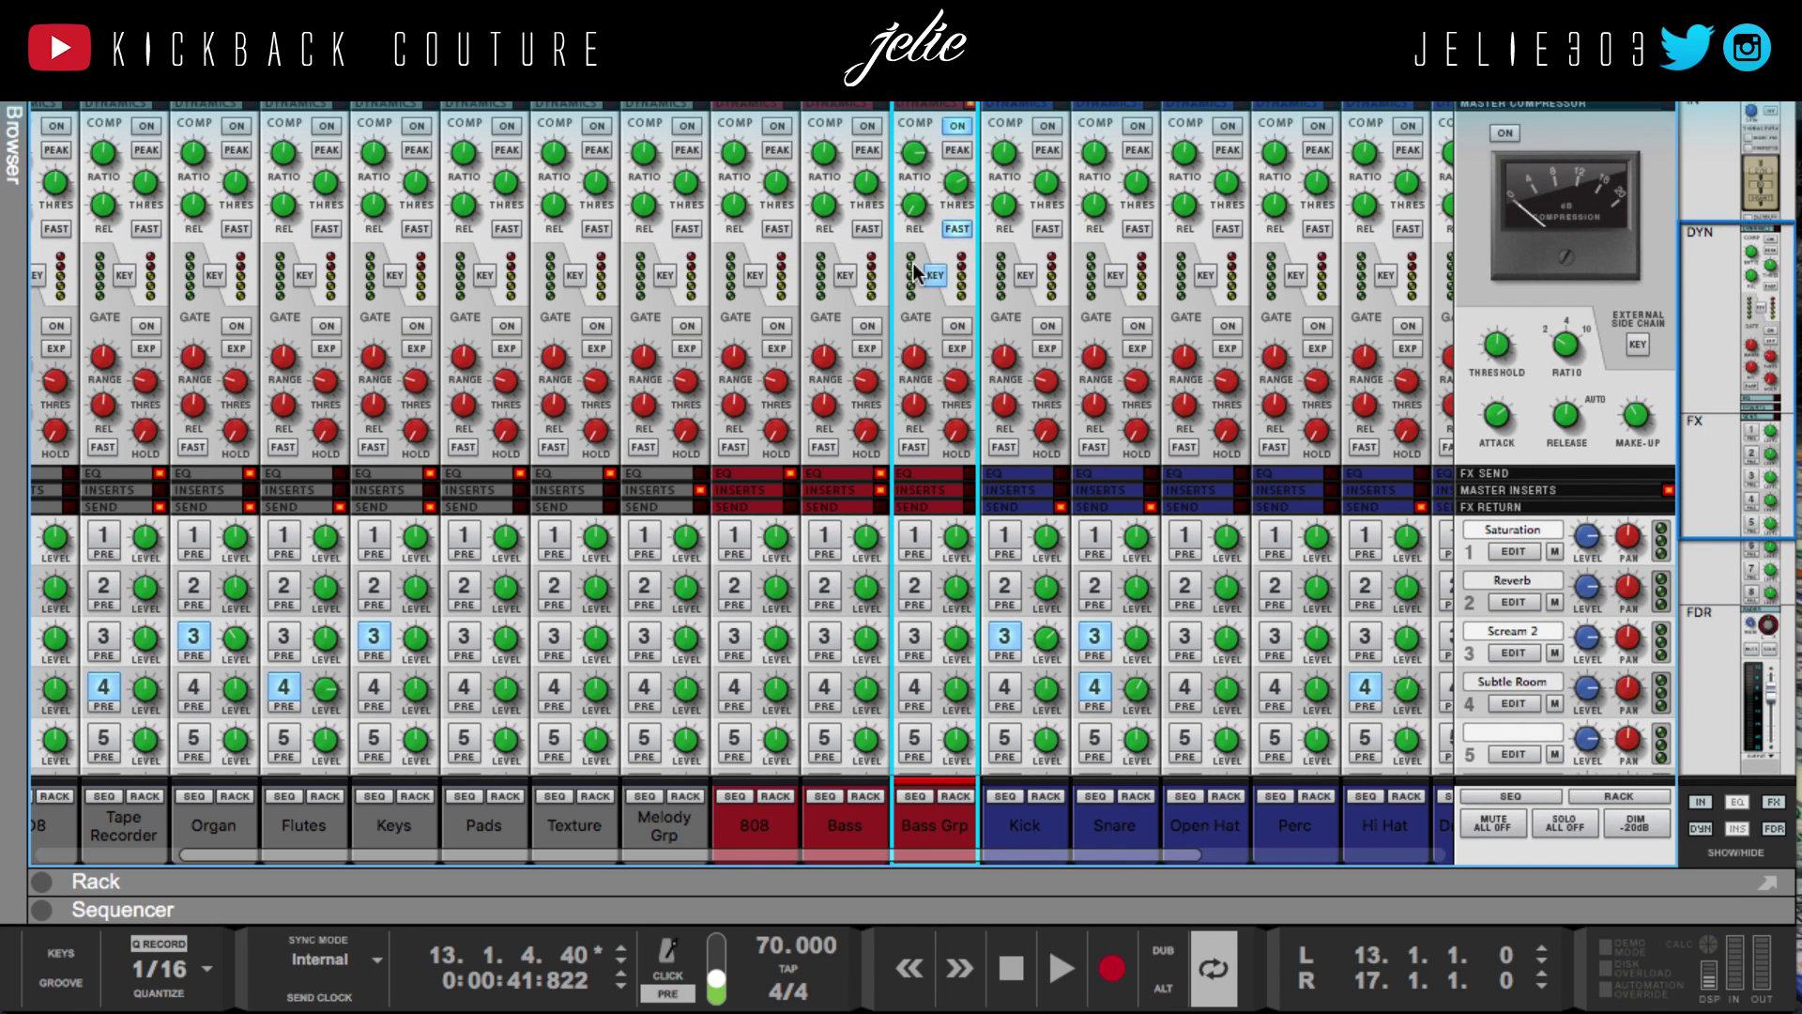
pyautogui.scroll(1, 938, 305)
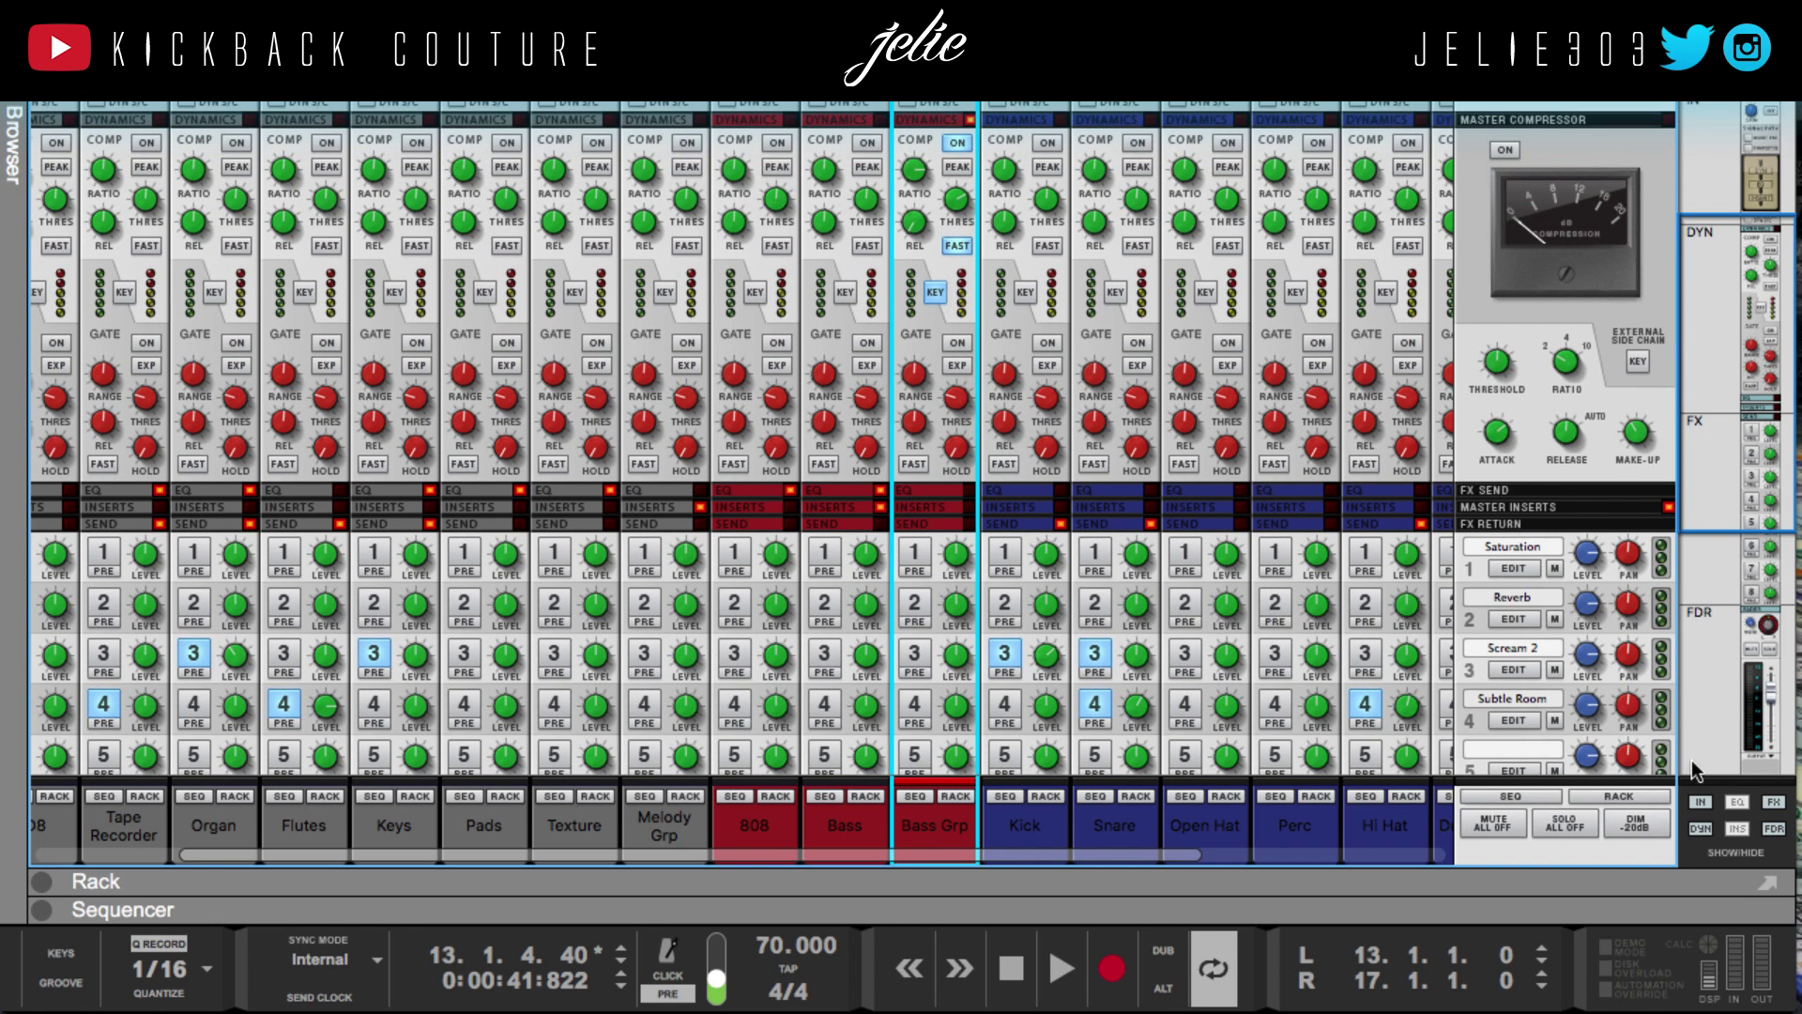
# Show only the dynamics section in the main mixer, hiding the input, EQ, inserts, FX and fader sections
pyautogui.click(1731, 829)
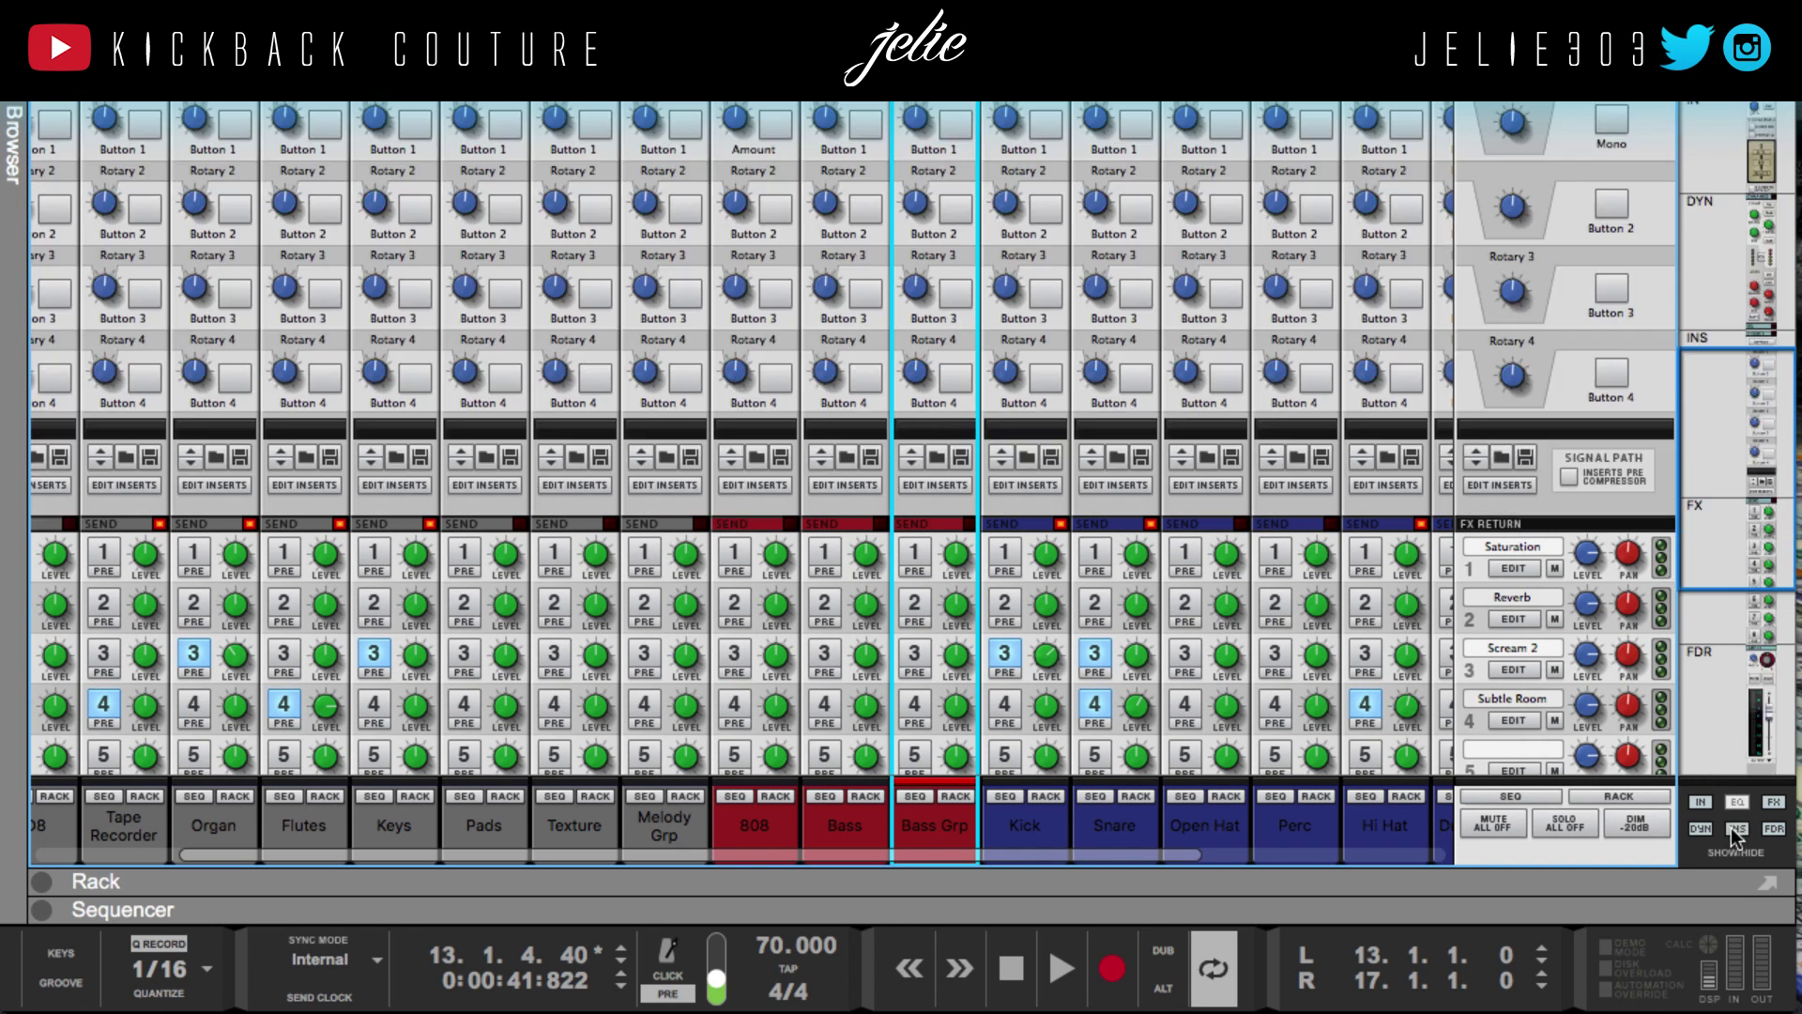
pyautogui.click(1730, 828)
pyautogui.click(1738, 805)
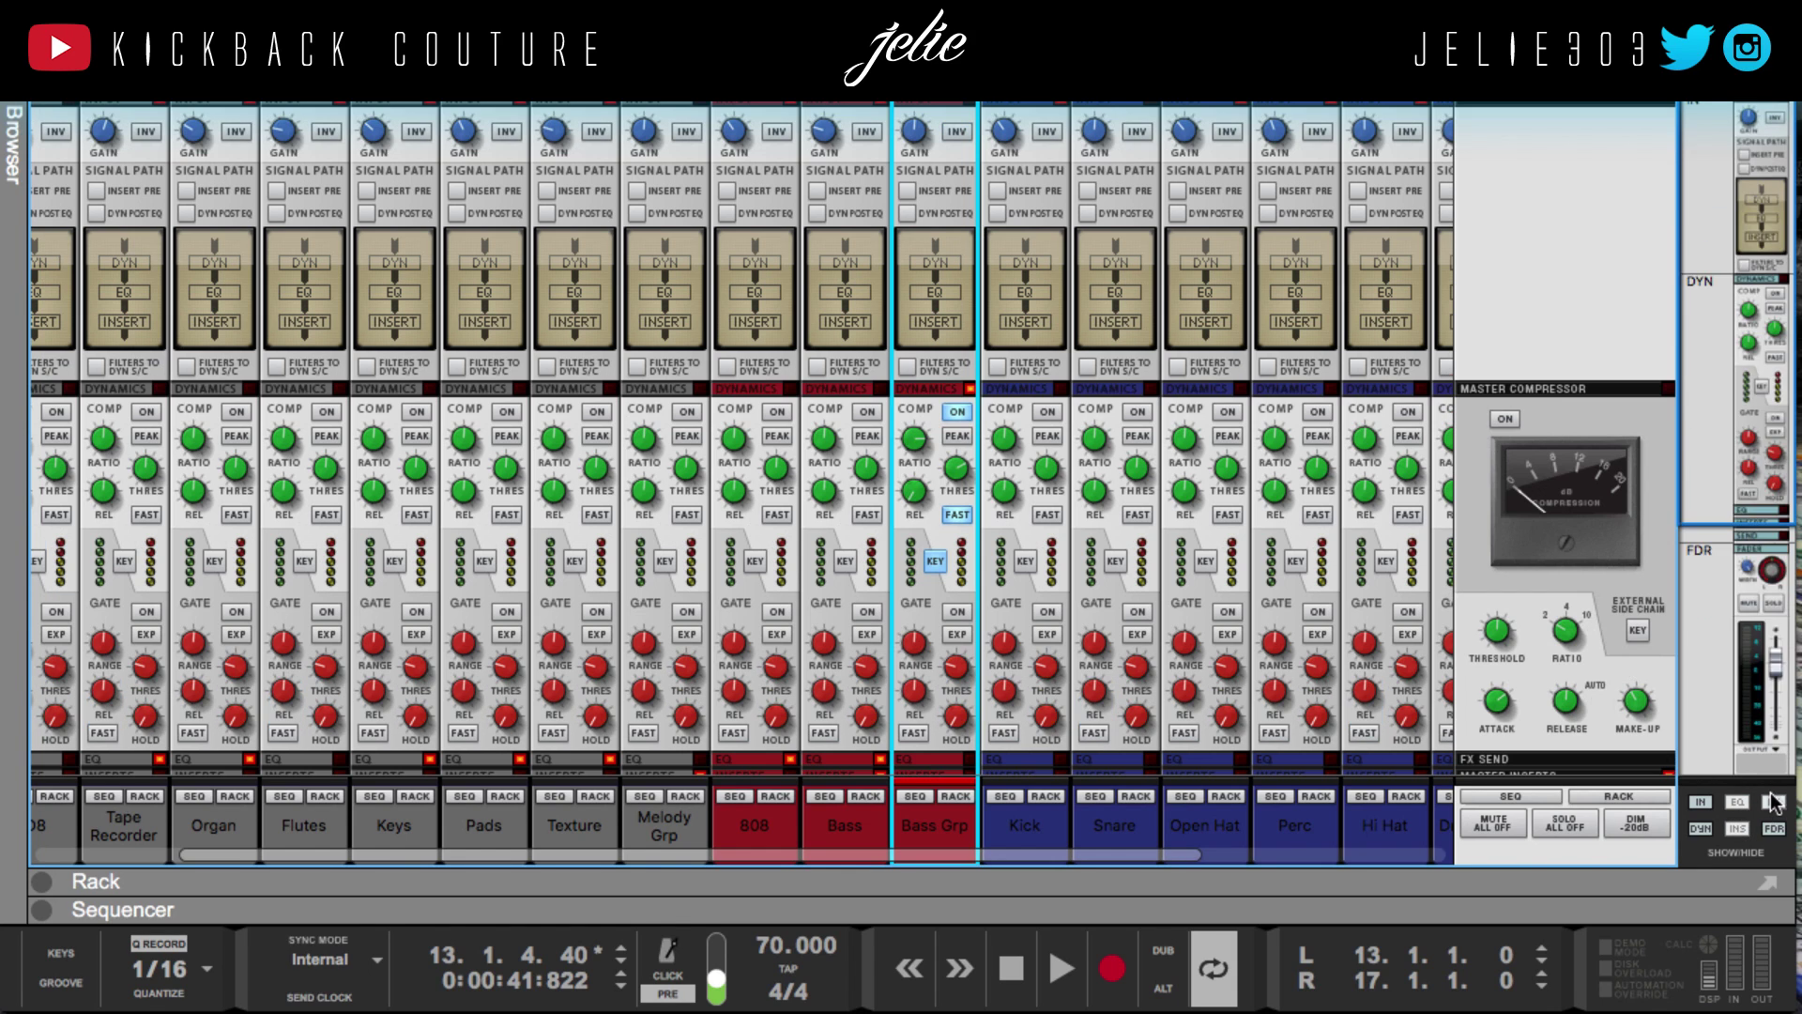
pyautogui.click(1776, 830)
pyautogui.click(1703, 828)
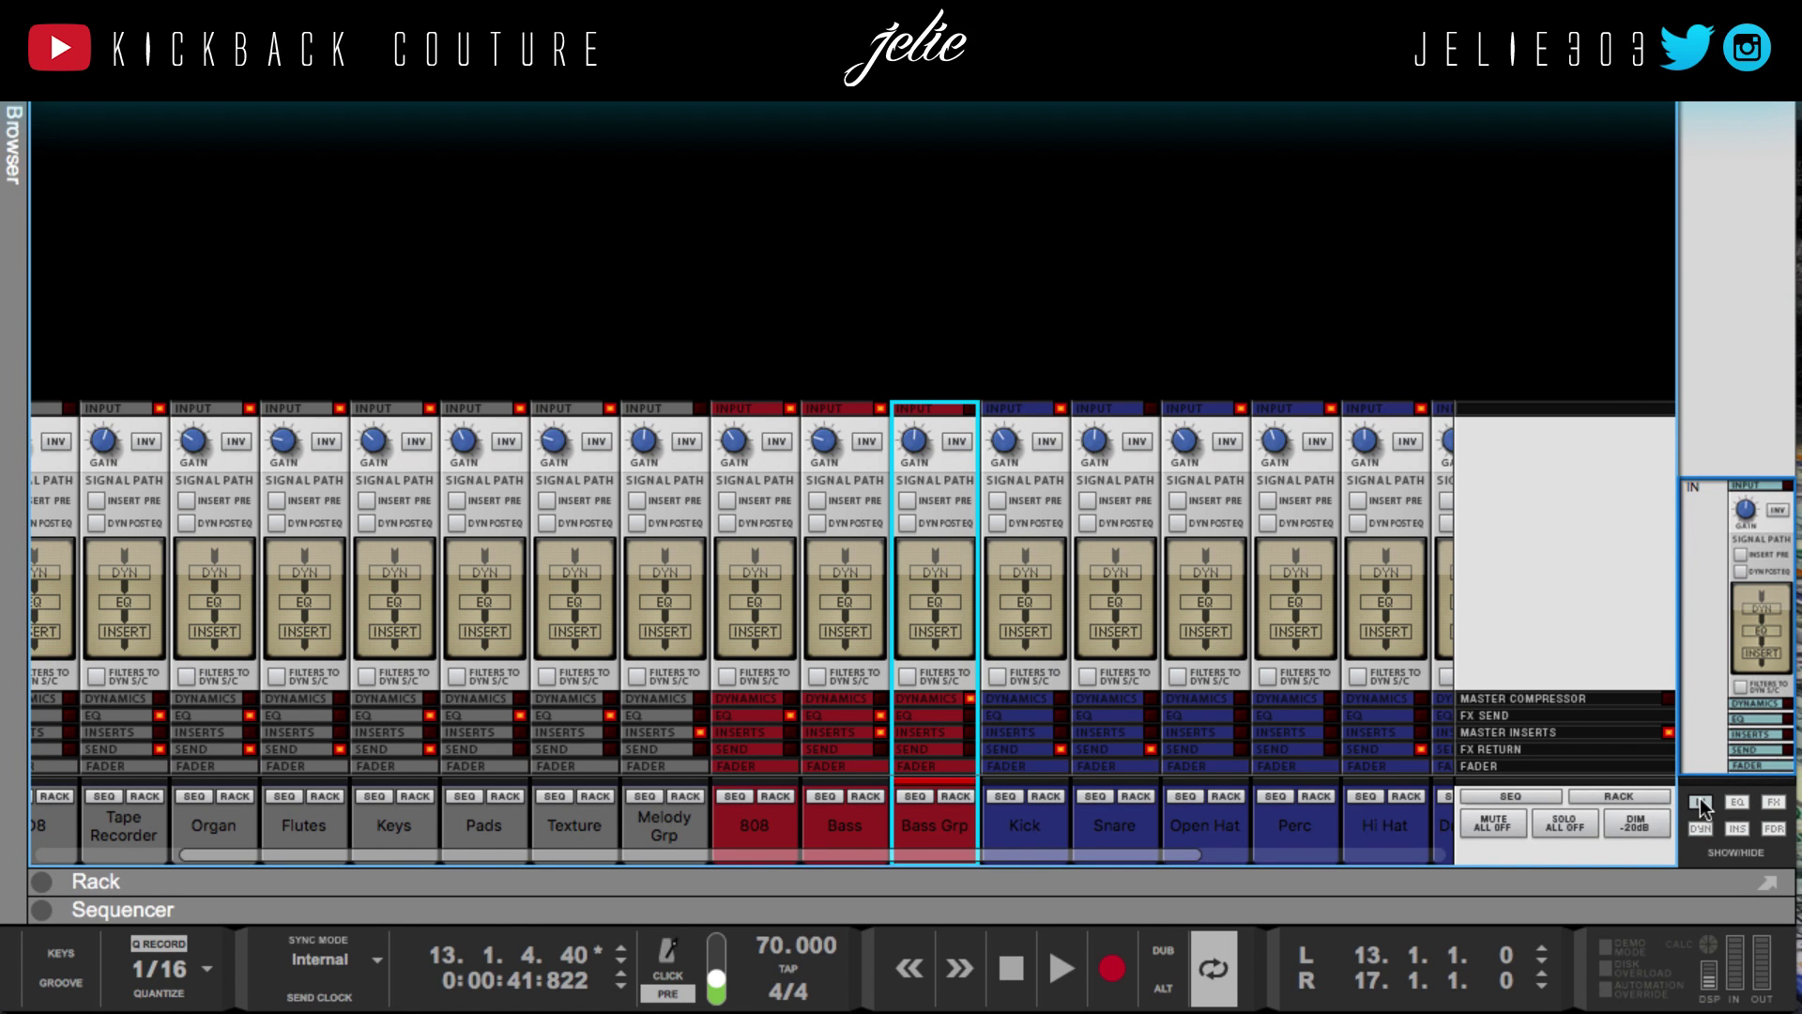
pyautogui.click(1698, 799)
pyautogui.click(1732, 826)
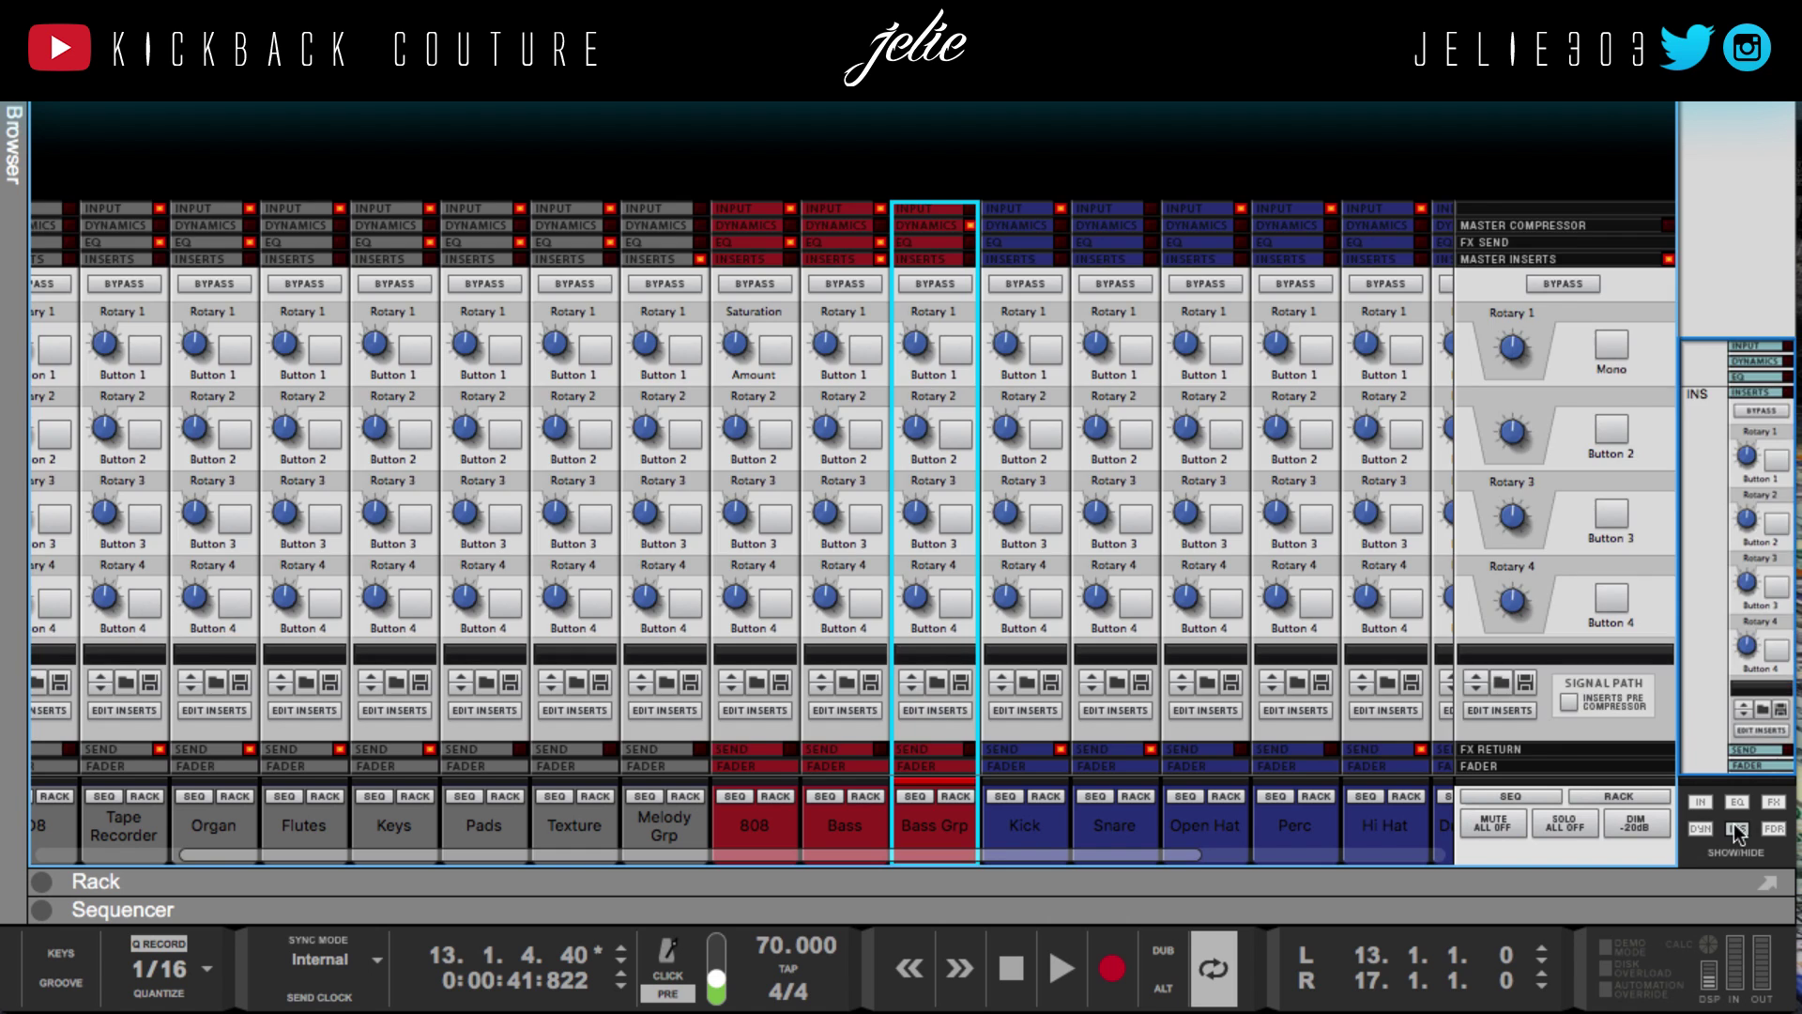
pyautogui.click(1733, 824)
pyautogui.click(1701, 826)
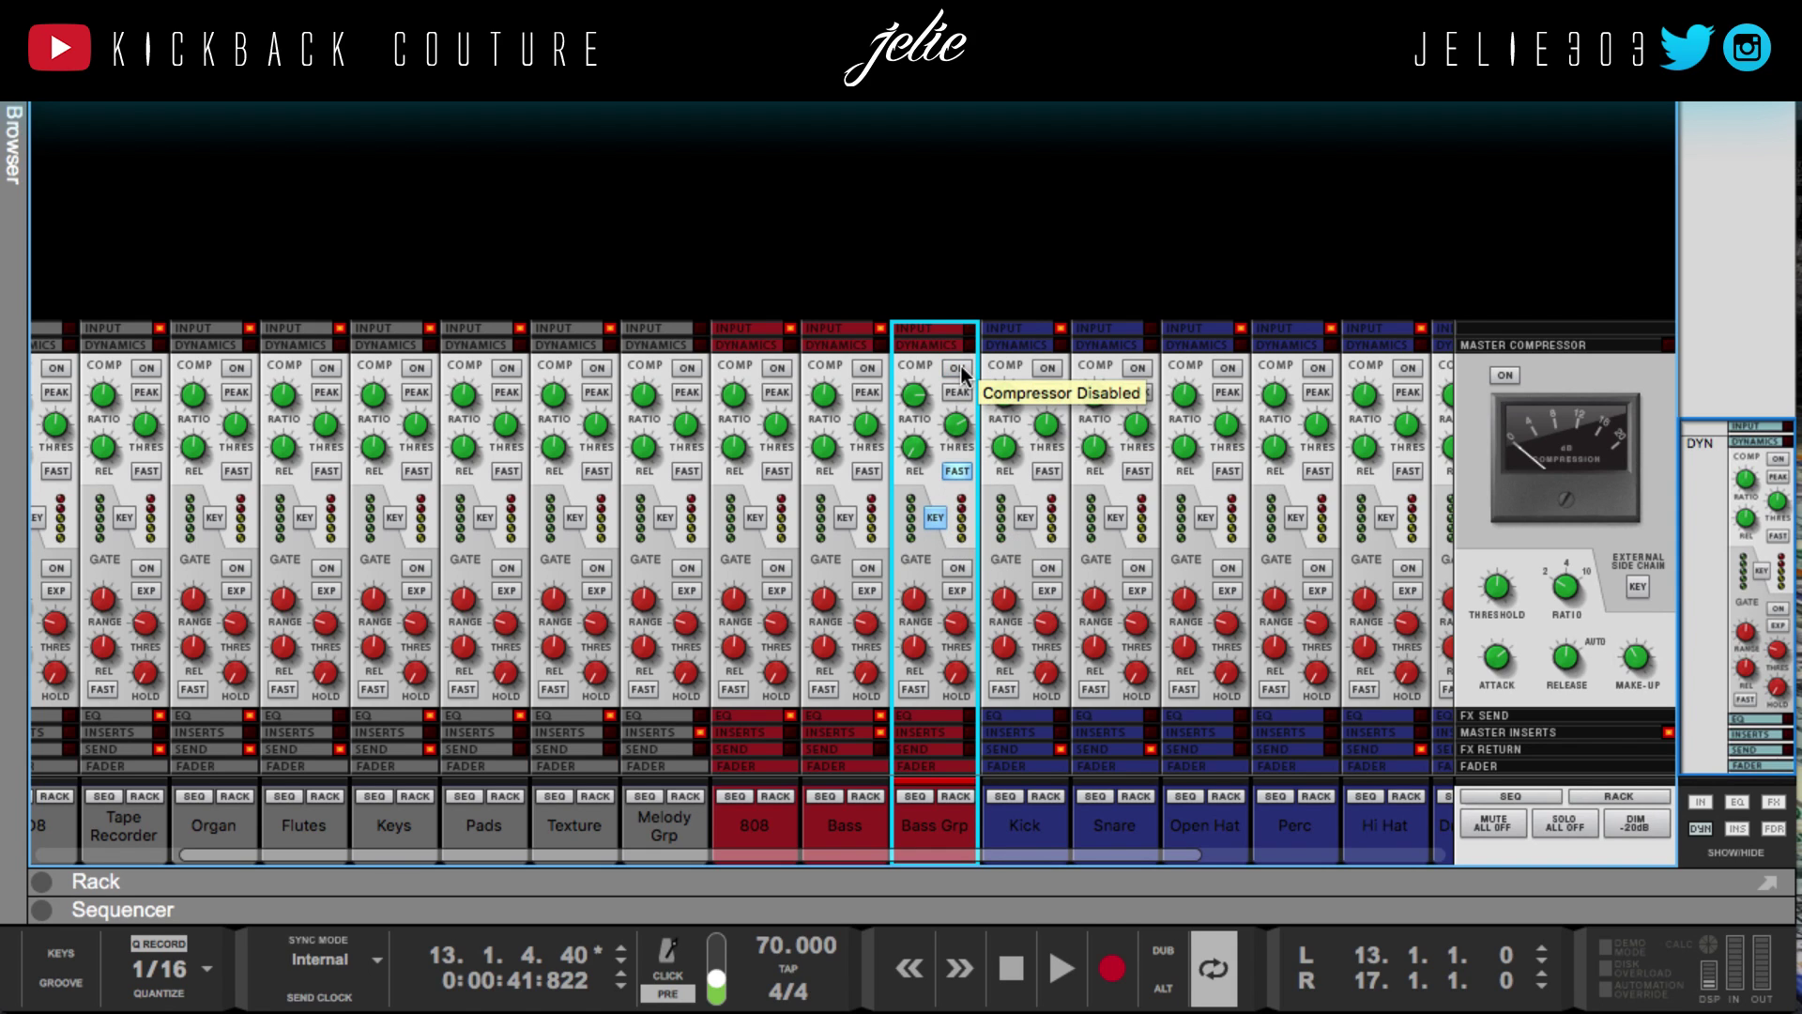
# Turn on the Bass Grp compressor, and play the loop with the fader section shown to watch the channel's sidechain ducking
pyautogui.click(960, 369)
pyautogui.press('space')
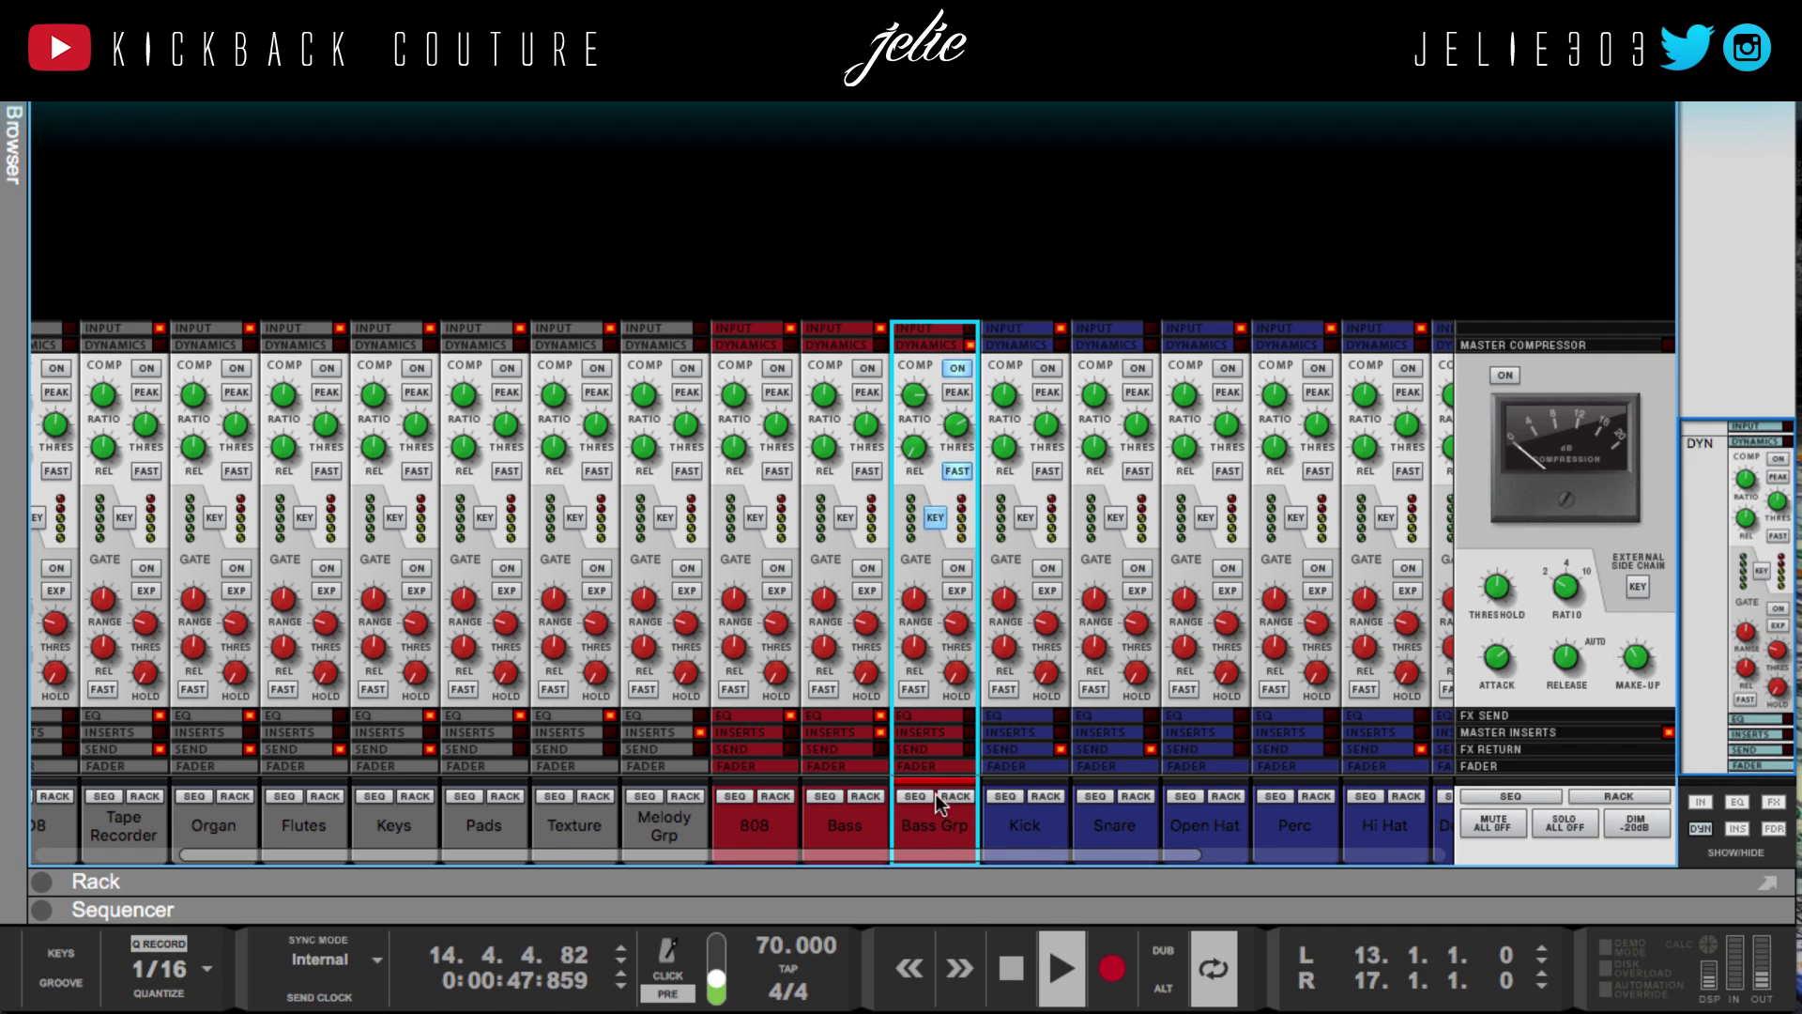
pyautogui.click(1774, 831)
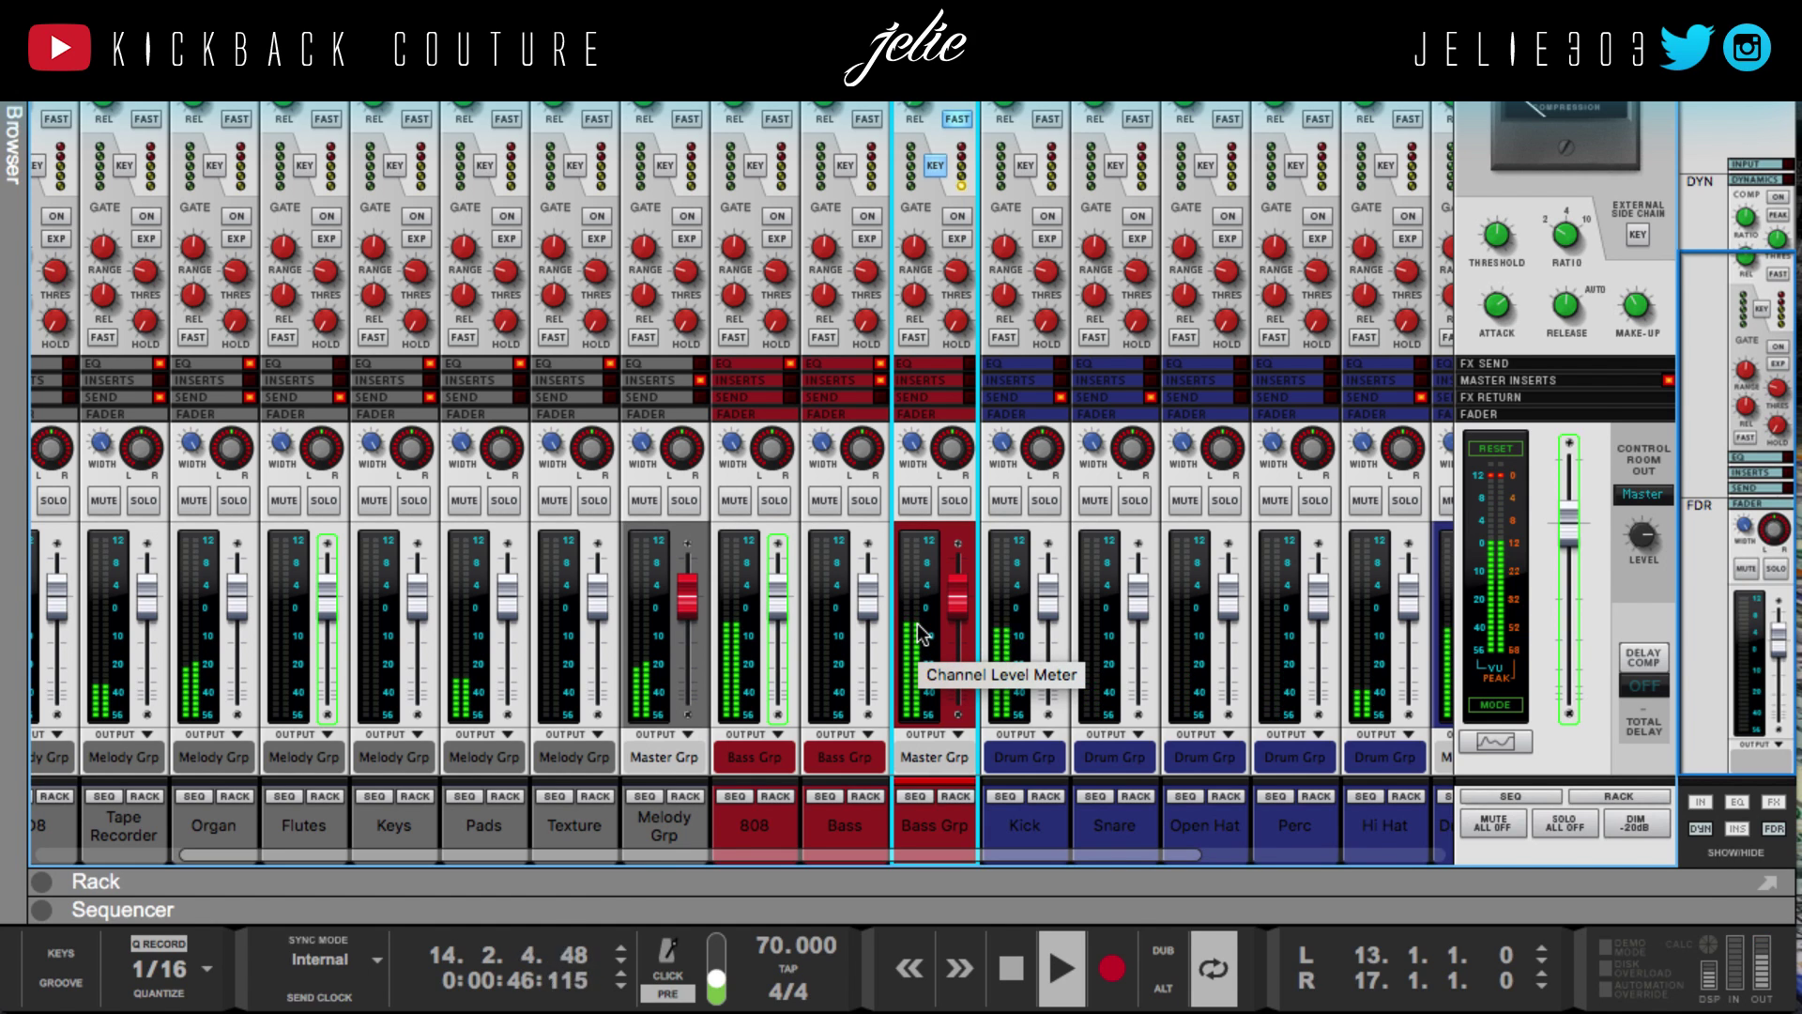
pyautogui.scroll(2, 920, 635)
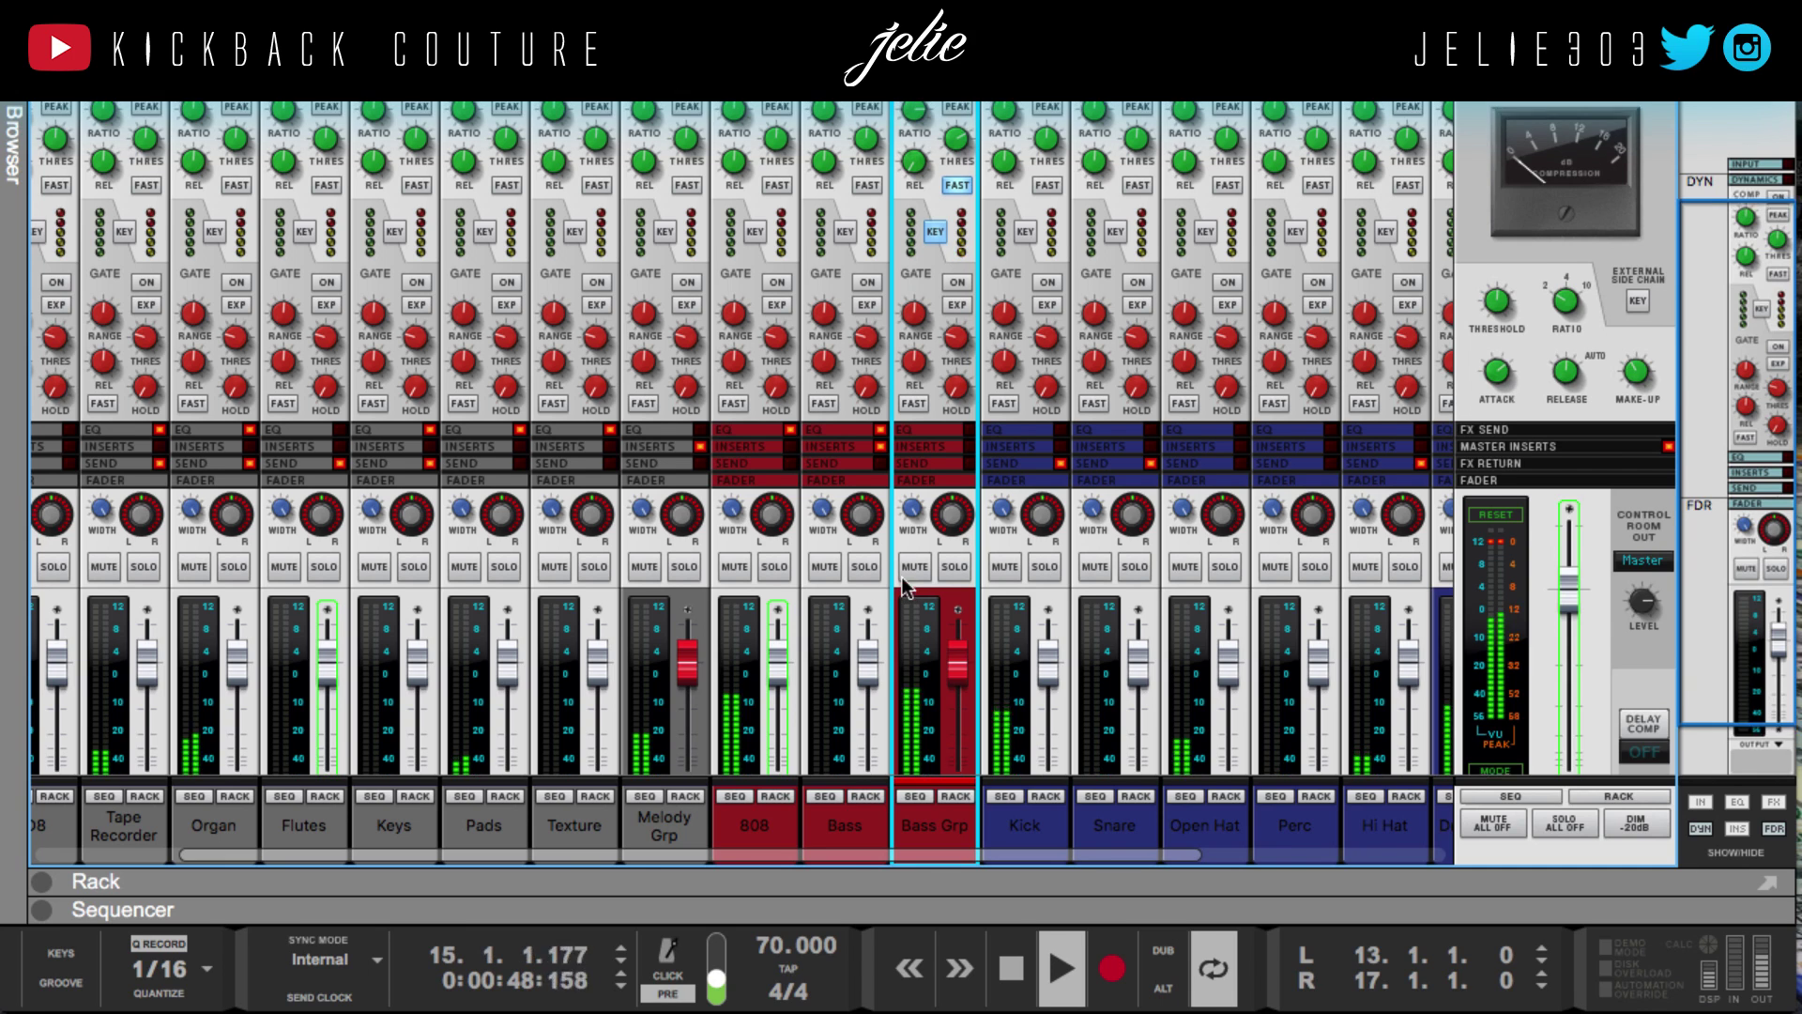
pyautogui.scroll(1, 904, 587)
pyautogui.scroll(1, 965, 308)
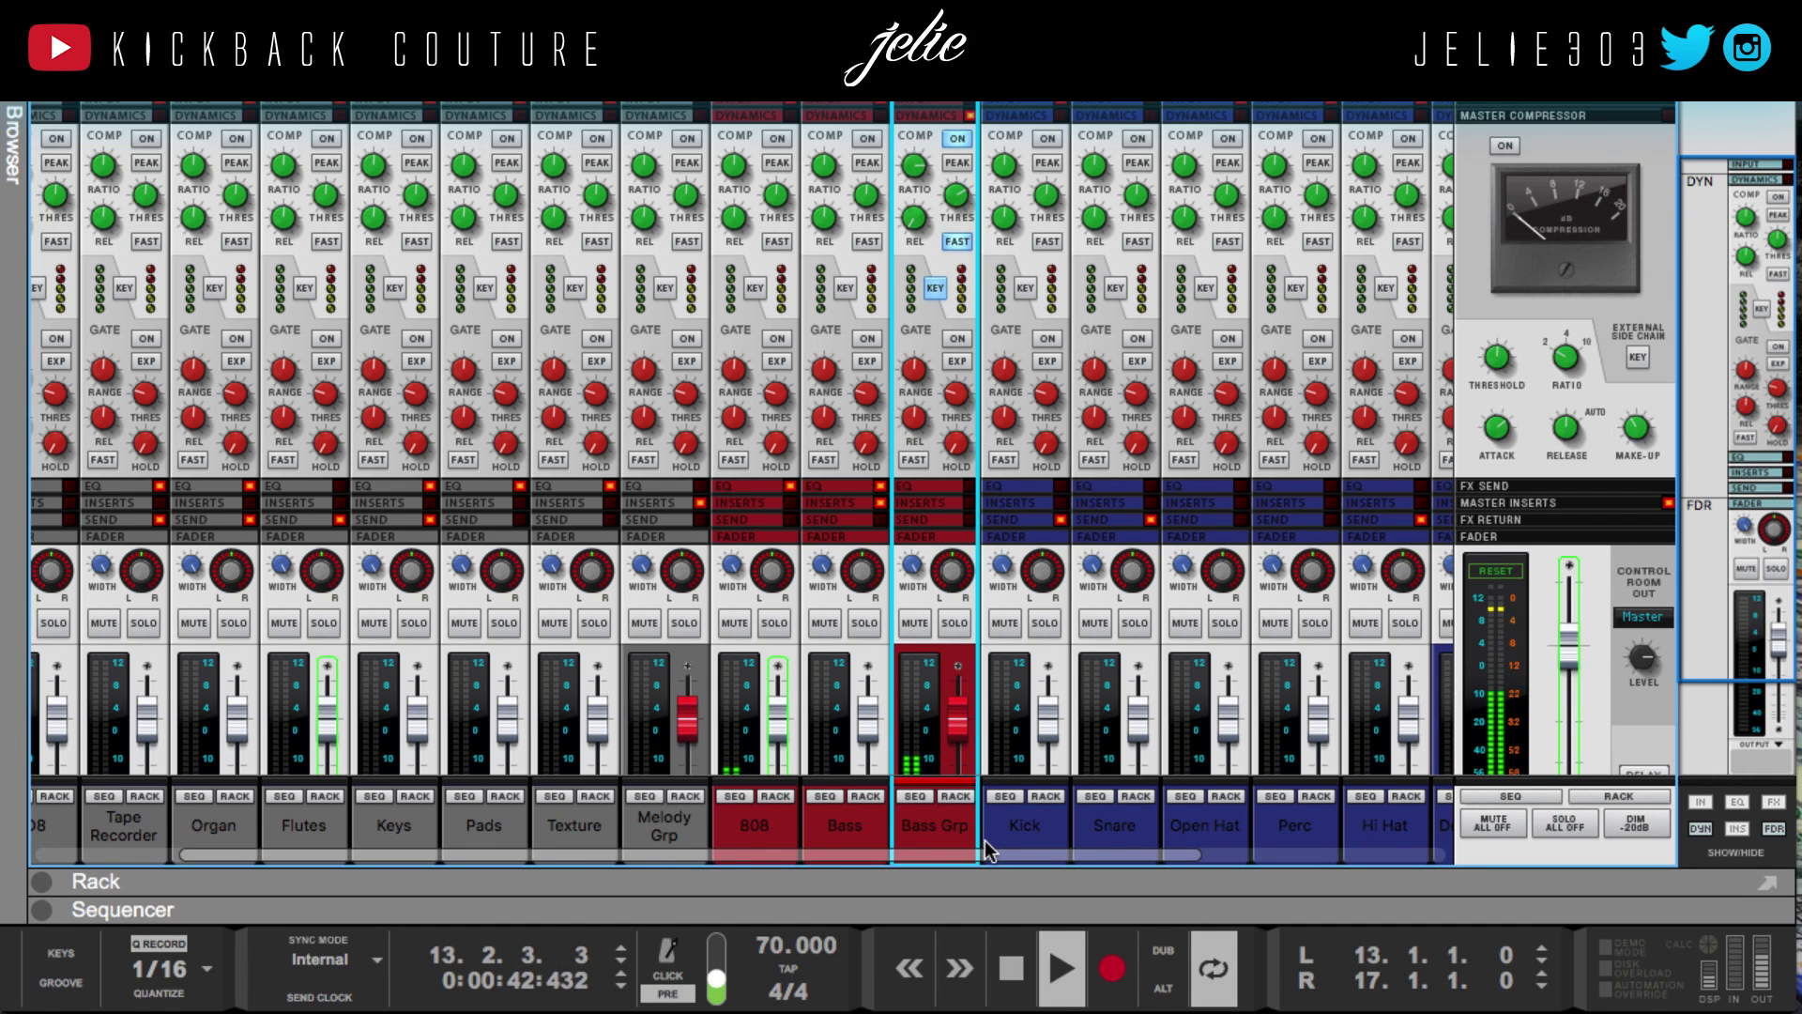
# Return to the sequencer and move the loop to bars 17 to 21 at the end of the first Verse
pyautogui.press('F7')
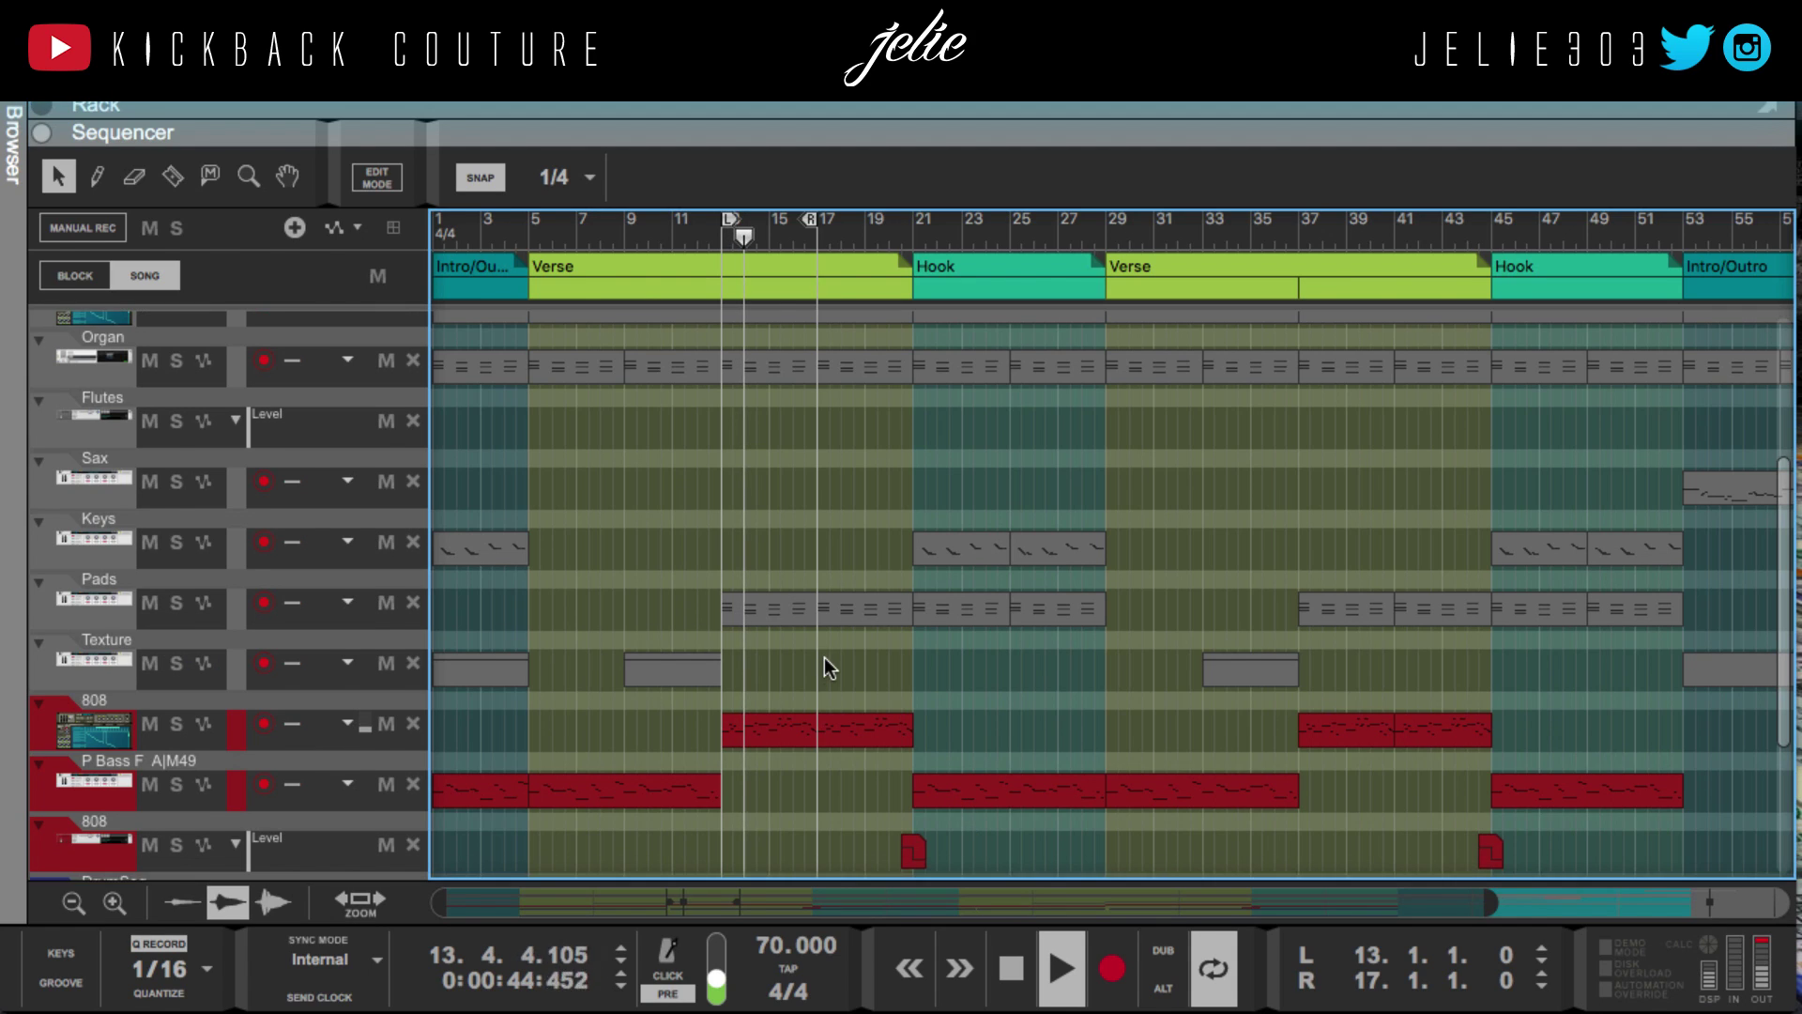
pyautogui.scroll(-5, 826, 666)
pyautogui.scroll(5, 826, 666)
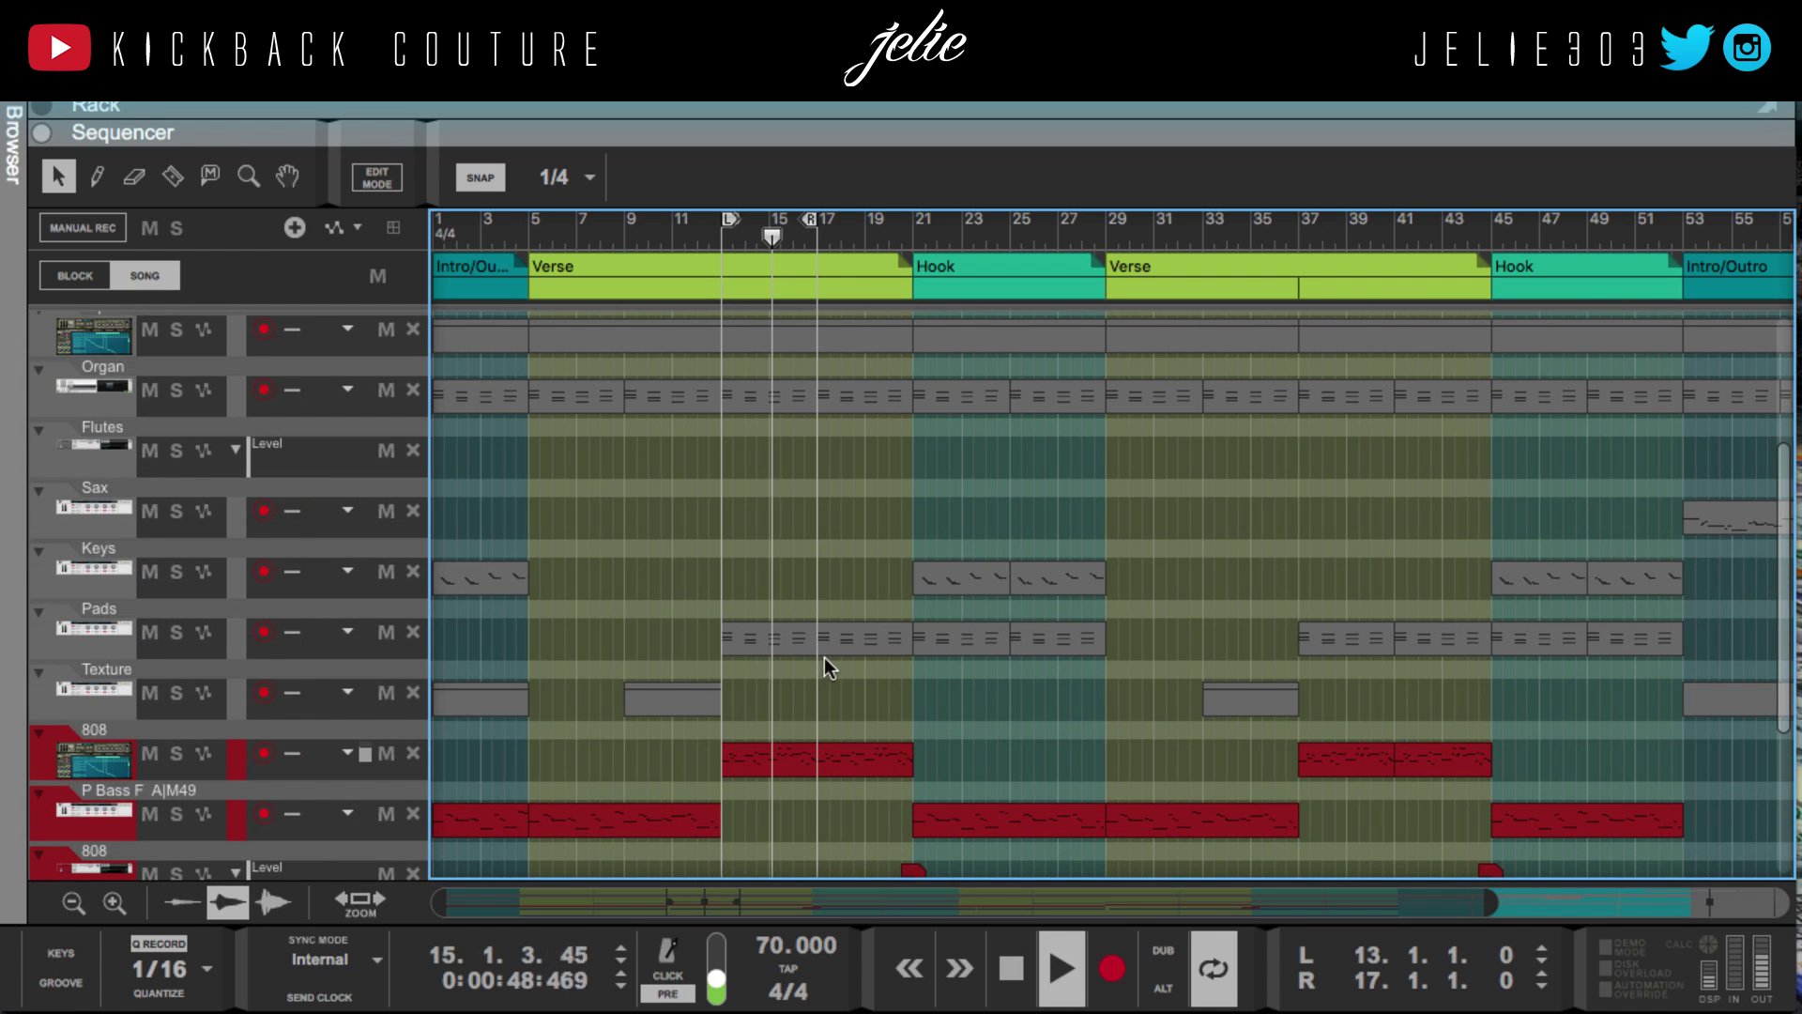
pyautogui.hotkey('ctrl', 'shift', 'Right')
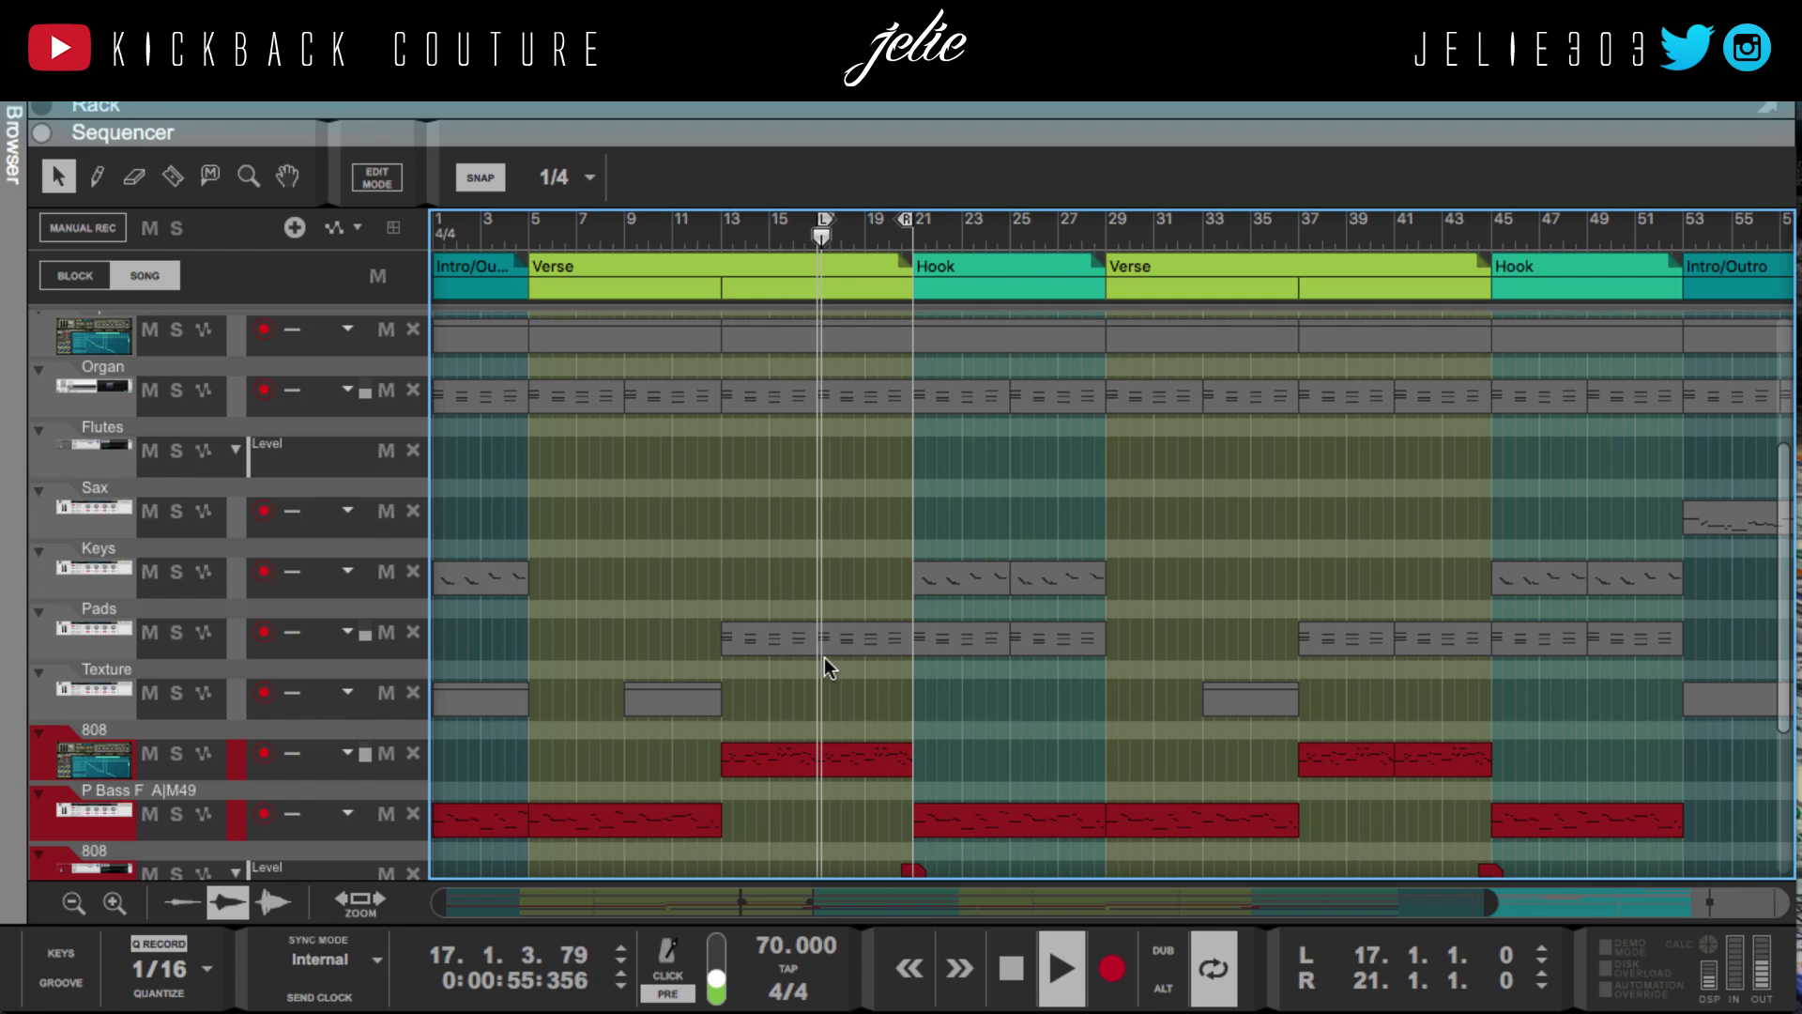
# Examine the tracks playing in the looped section, and select the 808 level automation clip at the start of the first Hook
pyautogui.scroll(-2, 818, 638)
pyautogui.scroll(-3, 819, 635)
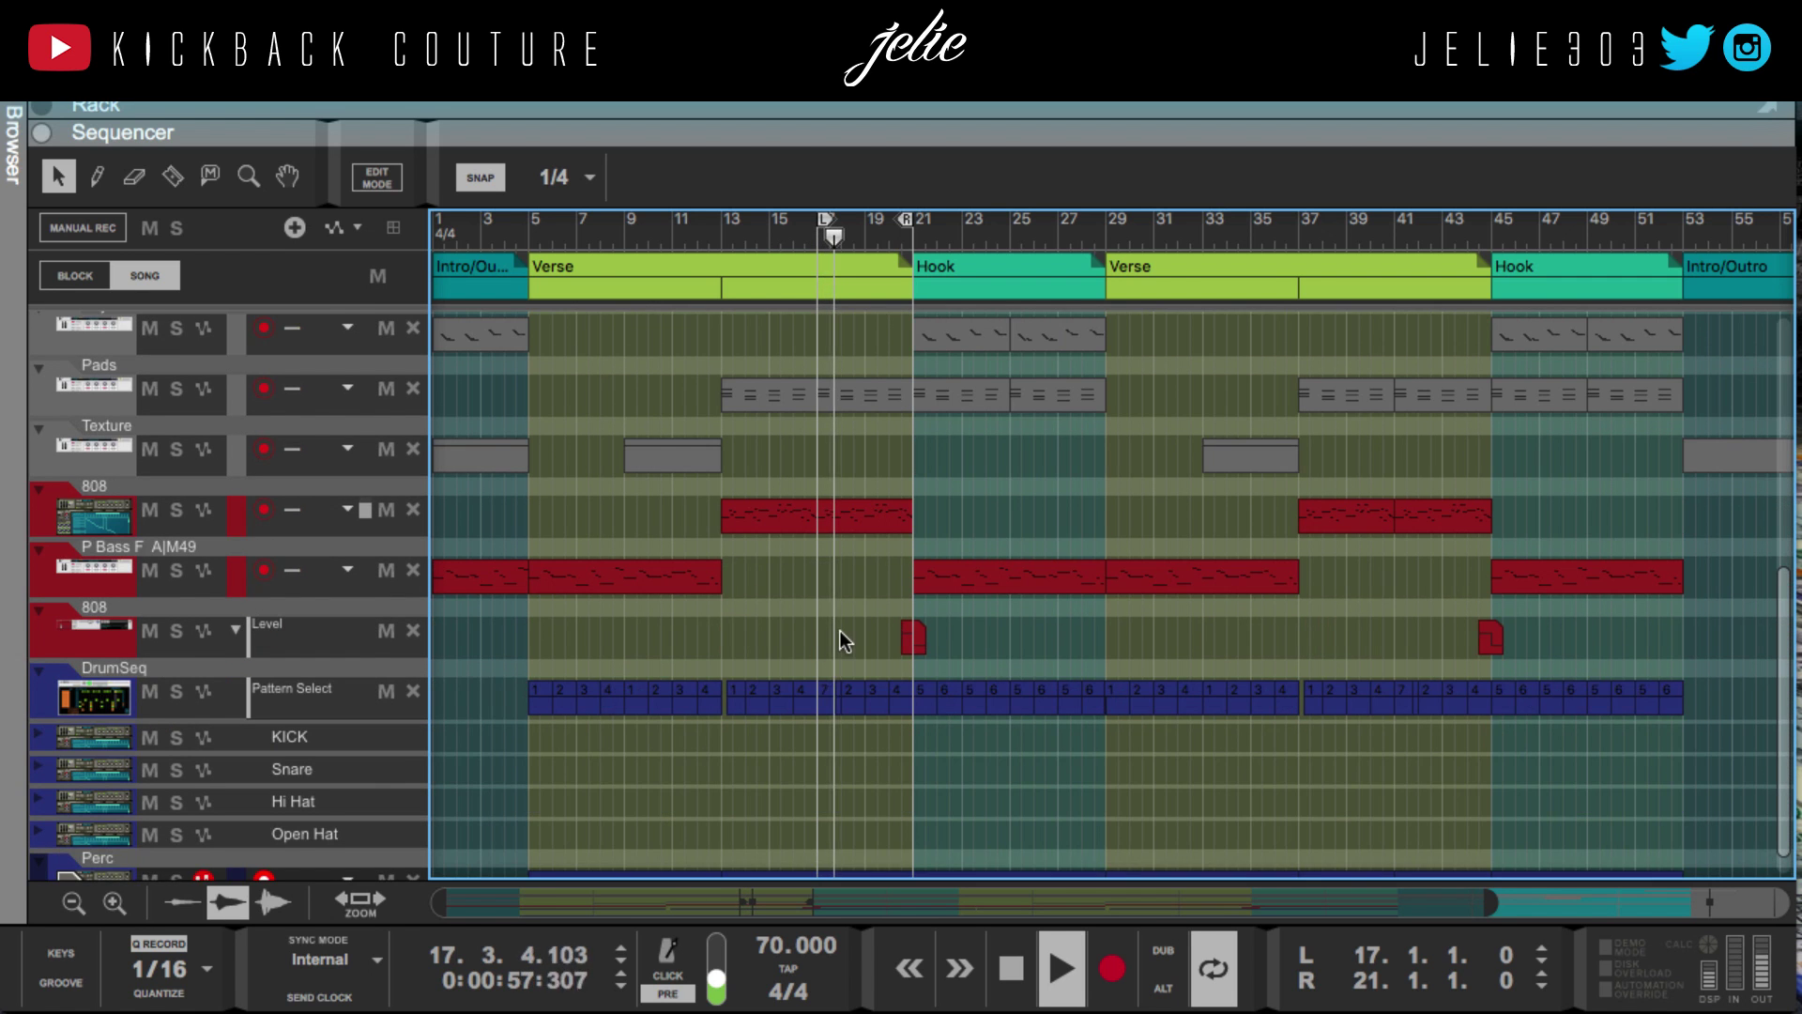
pyautogui.scroll(5, 887, 674)
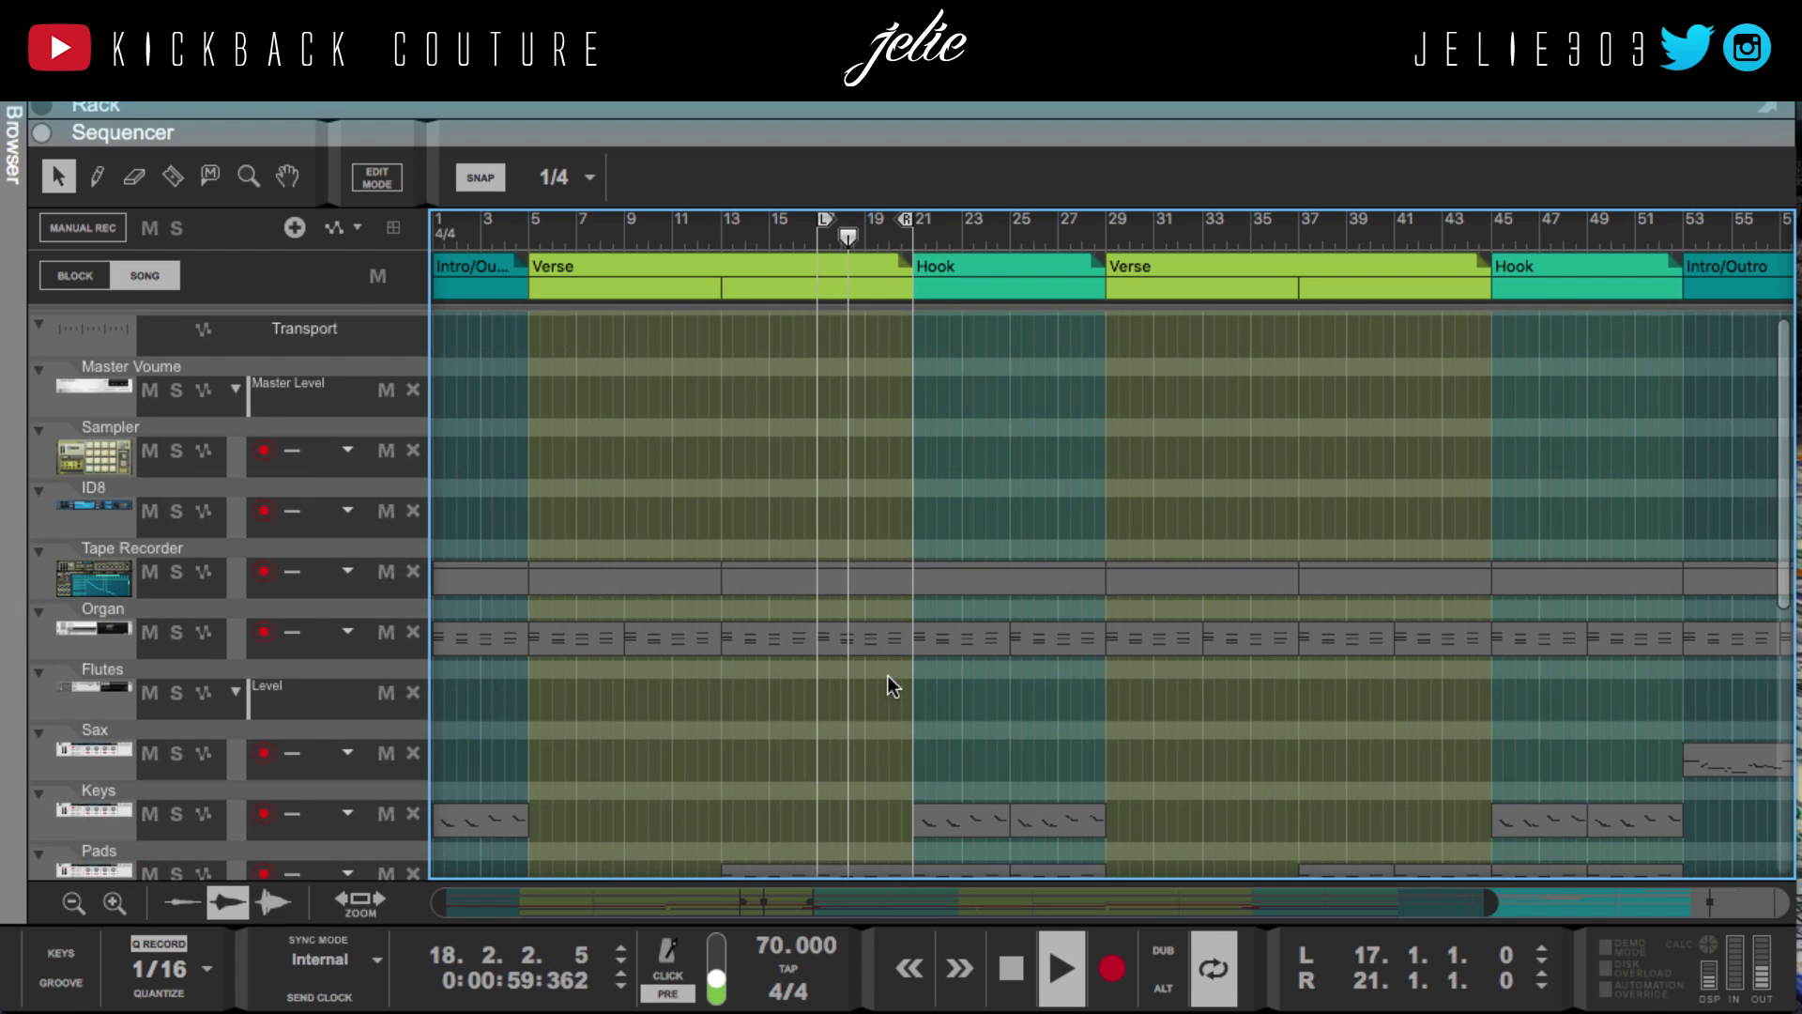
pyautogui.scroll(-4, 886, 669)
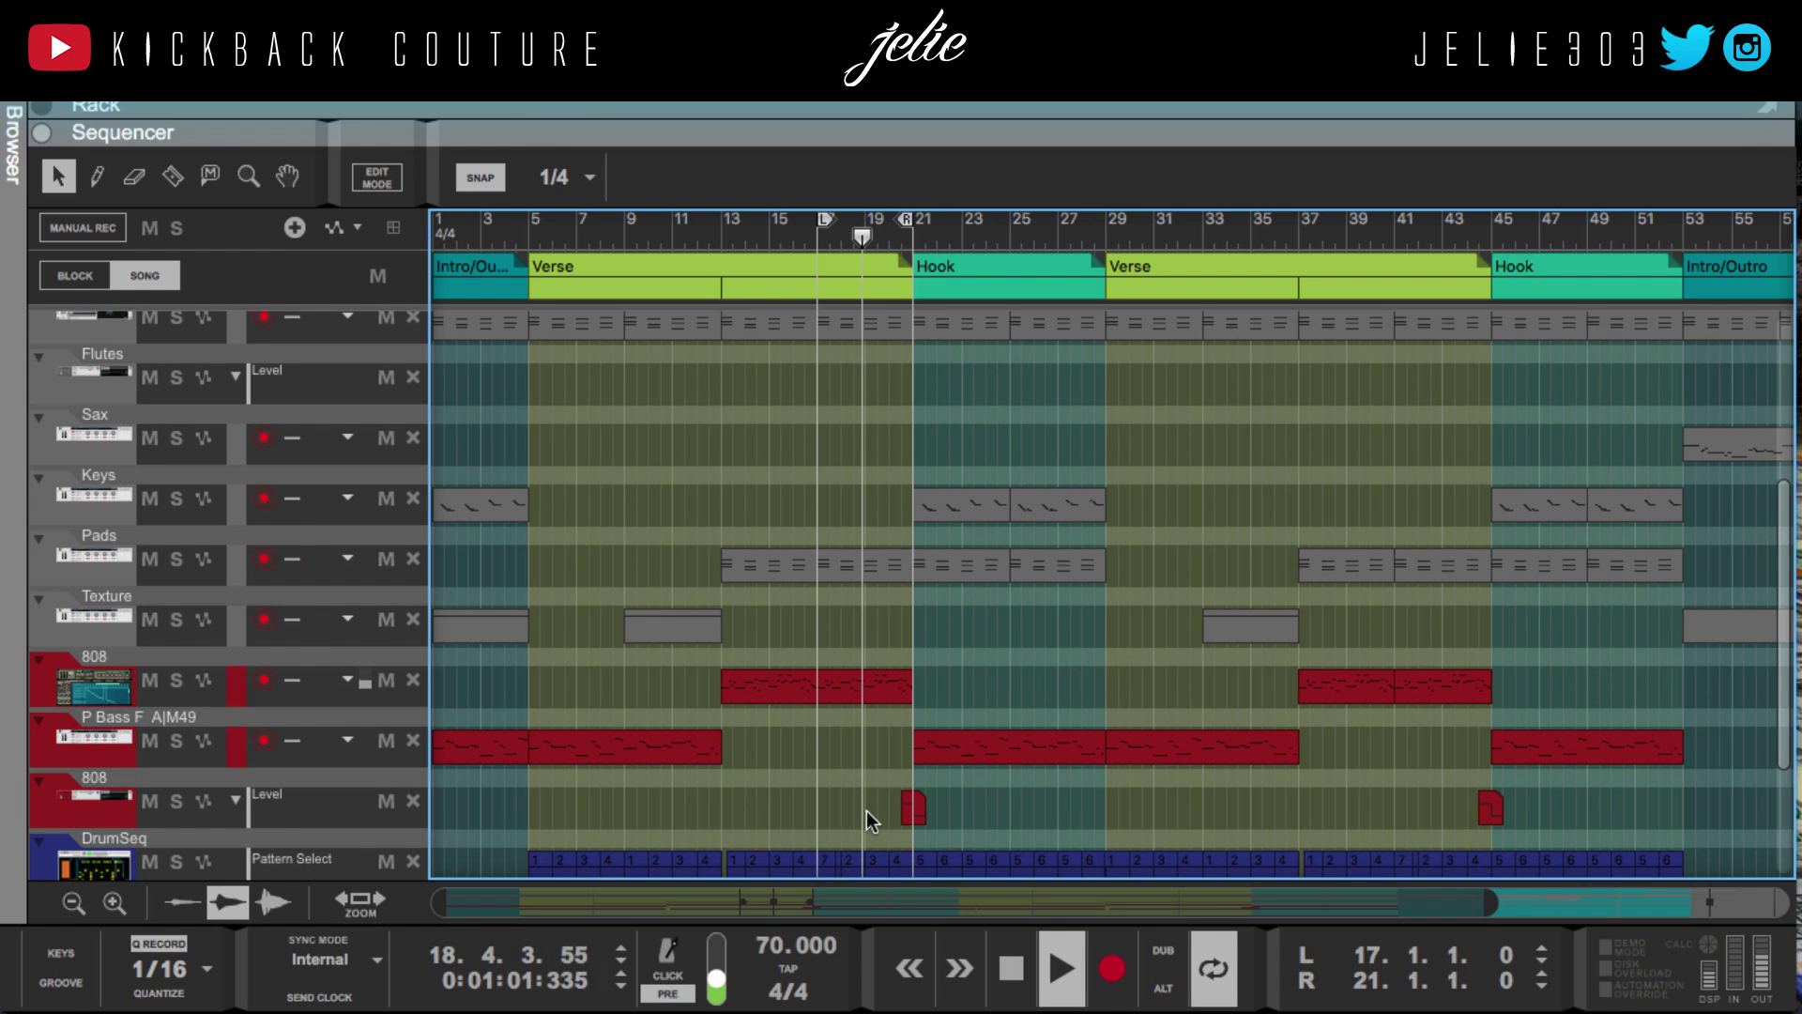
pyautogui.click(912, 811)
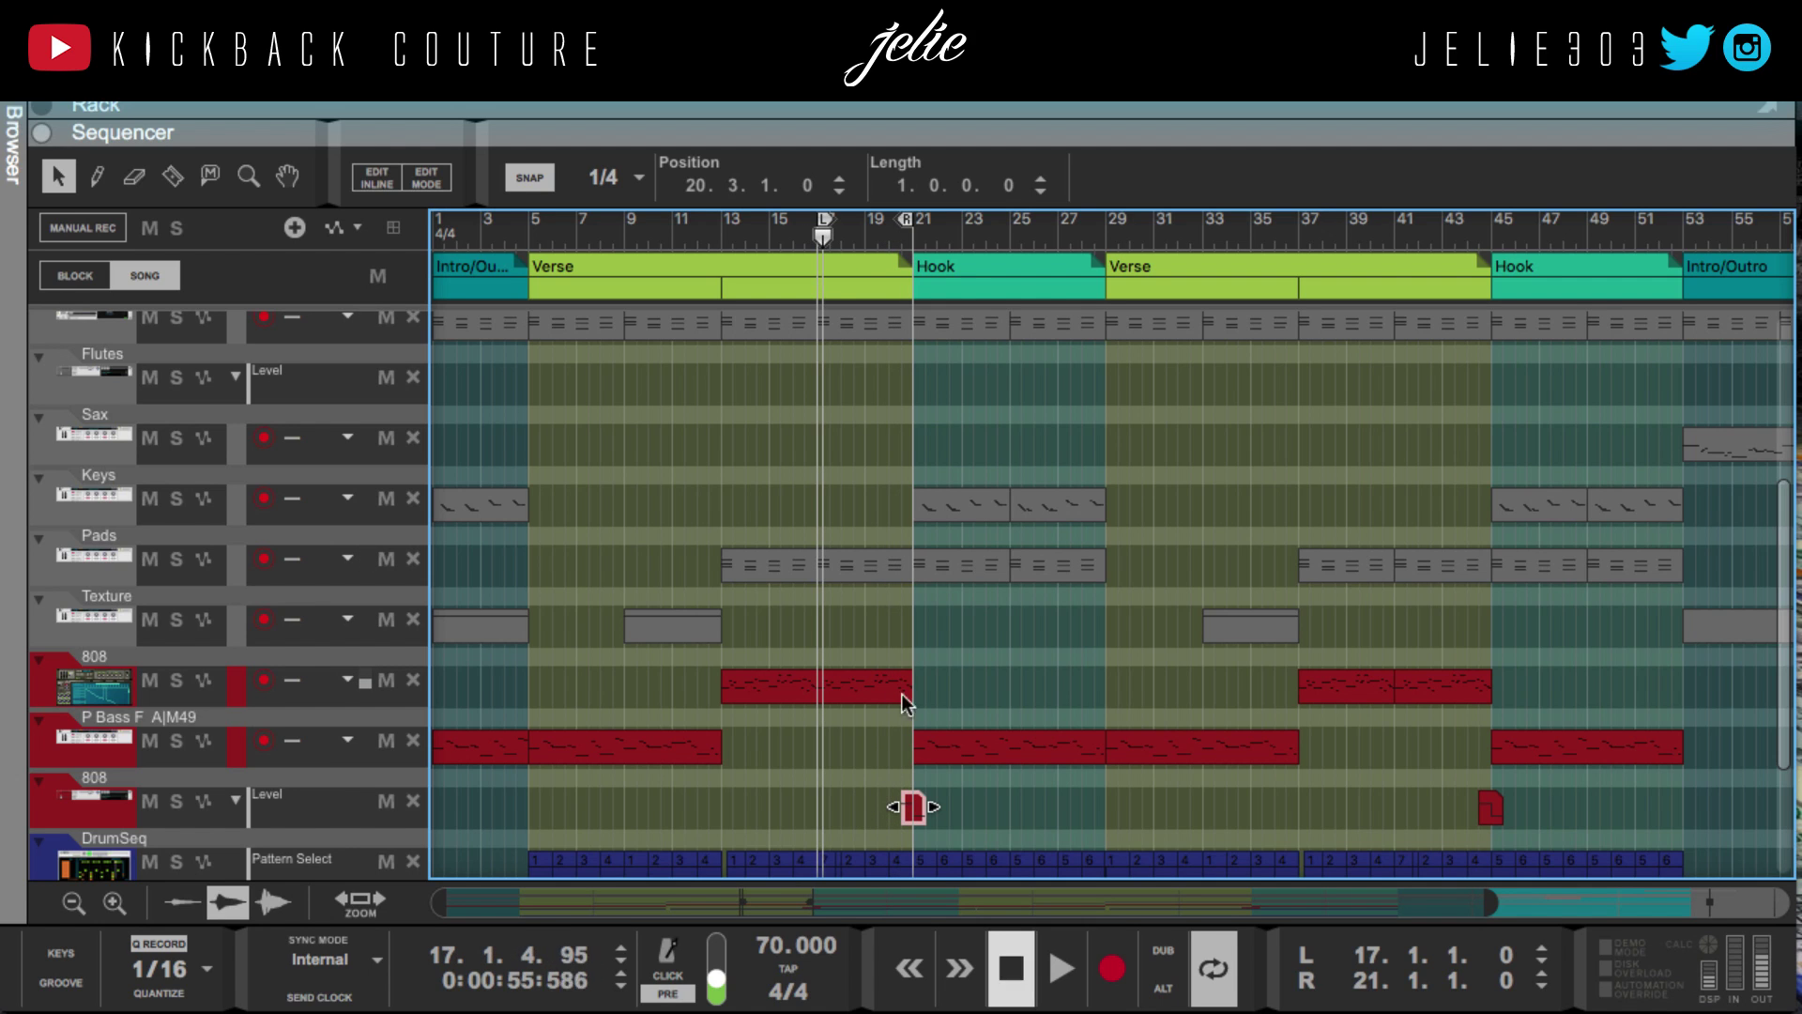
# Select the P Bass clip in the first Hook and place the playhead at position 20.2.1
pyautogui.click(966, 773)
pyautogui.click(944, 751)
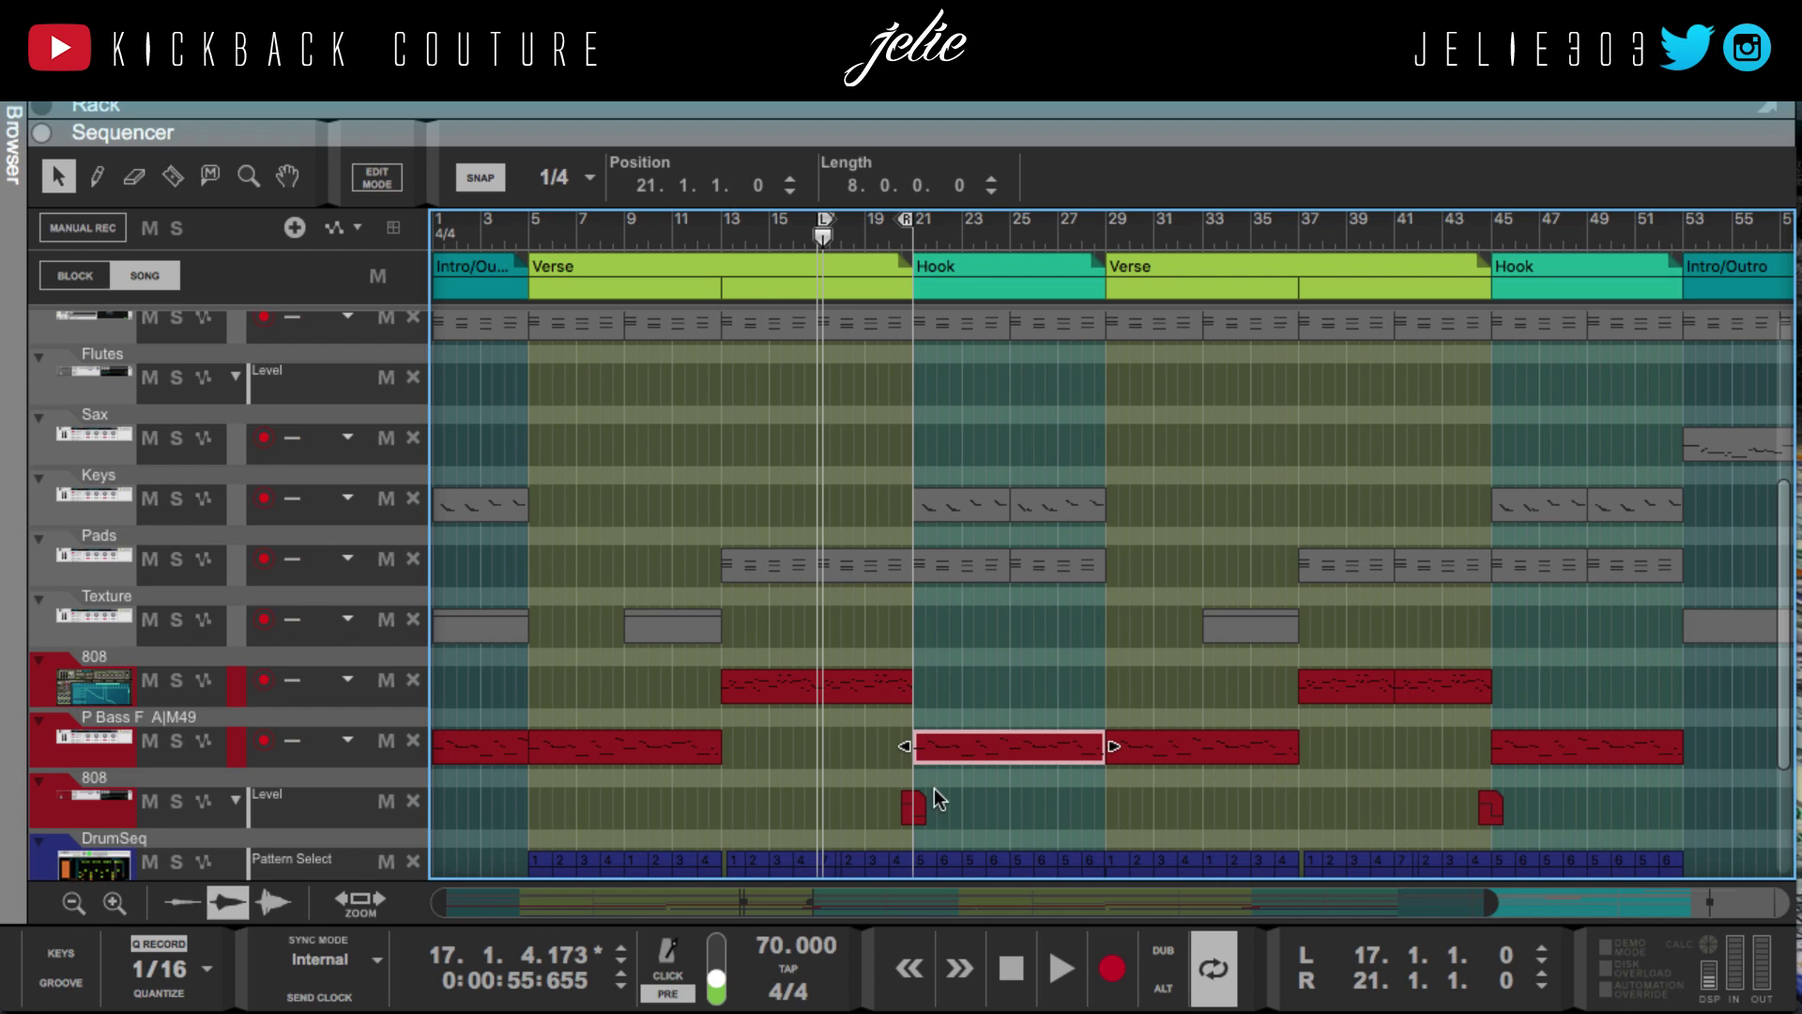
pyautogui.click(895, 235)
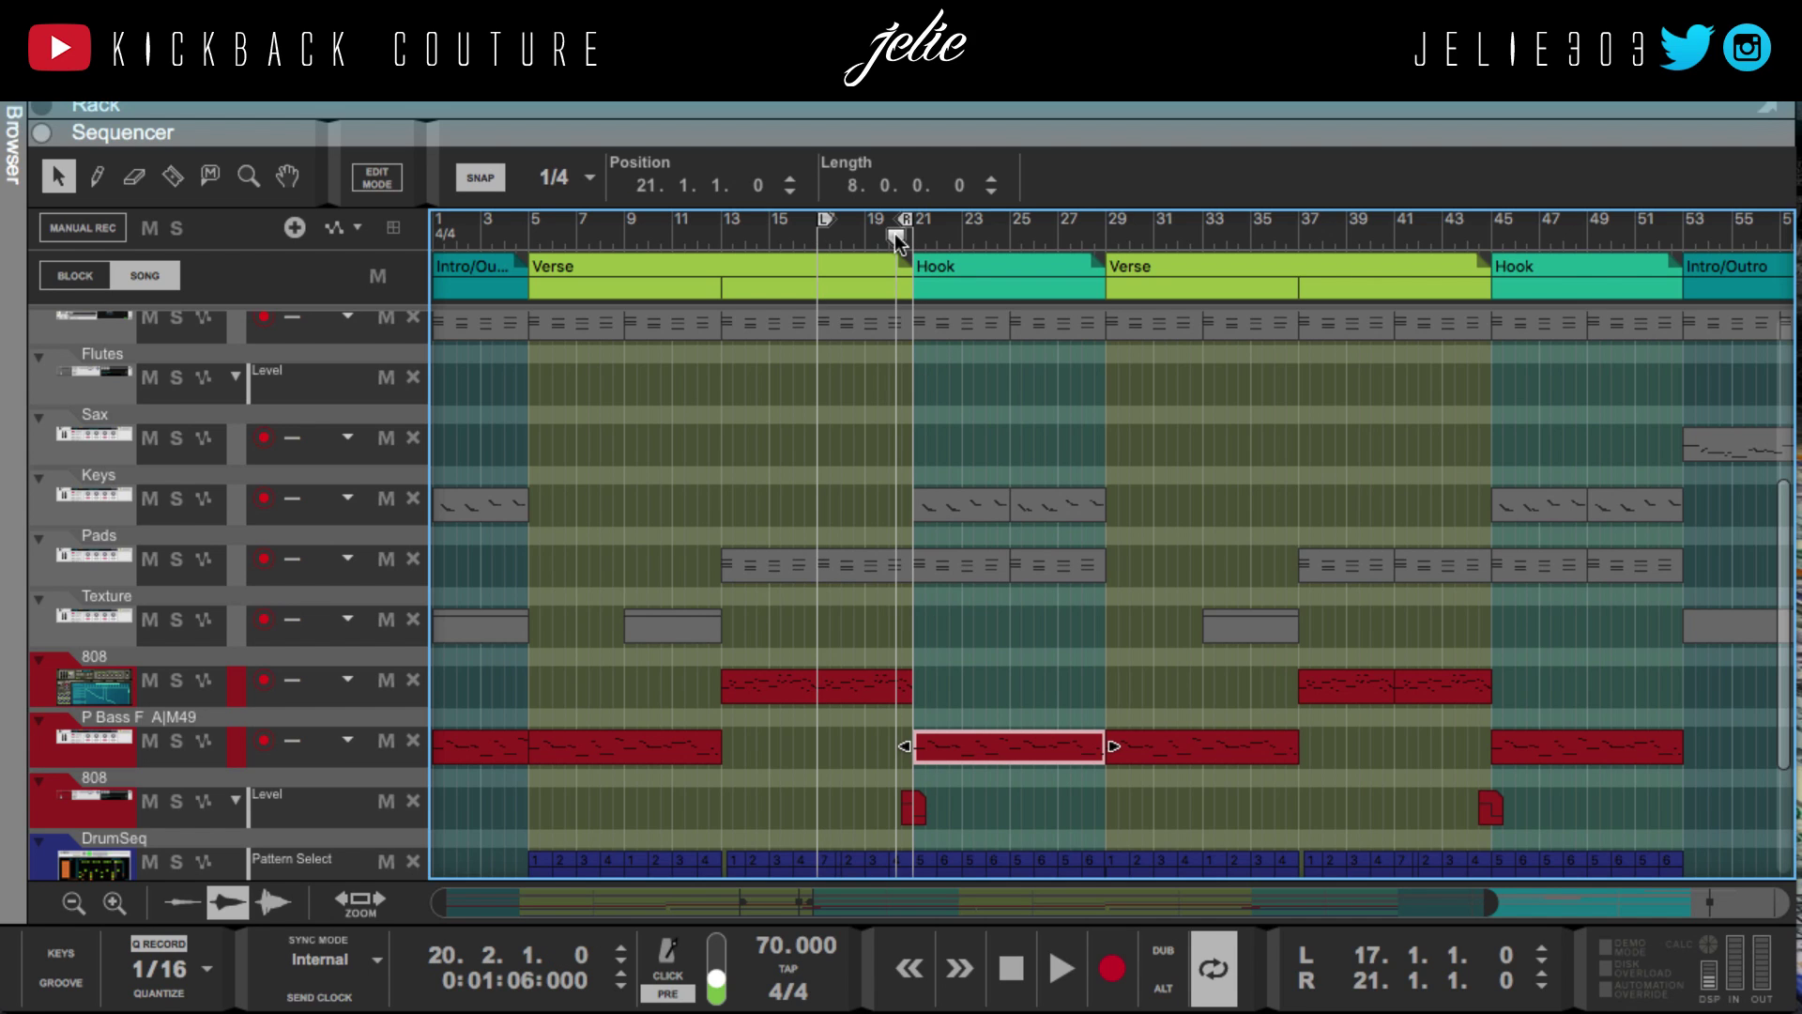
# Turn looping off and play the transition from the first Verse into the Hook with the 808 level automation in place
pyautogui.press('l')
pyautogui.press('space')
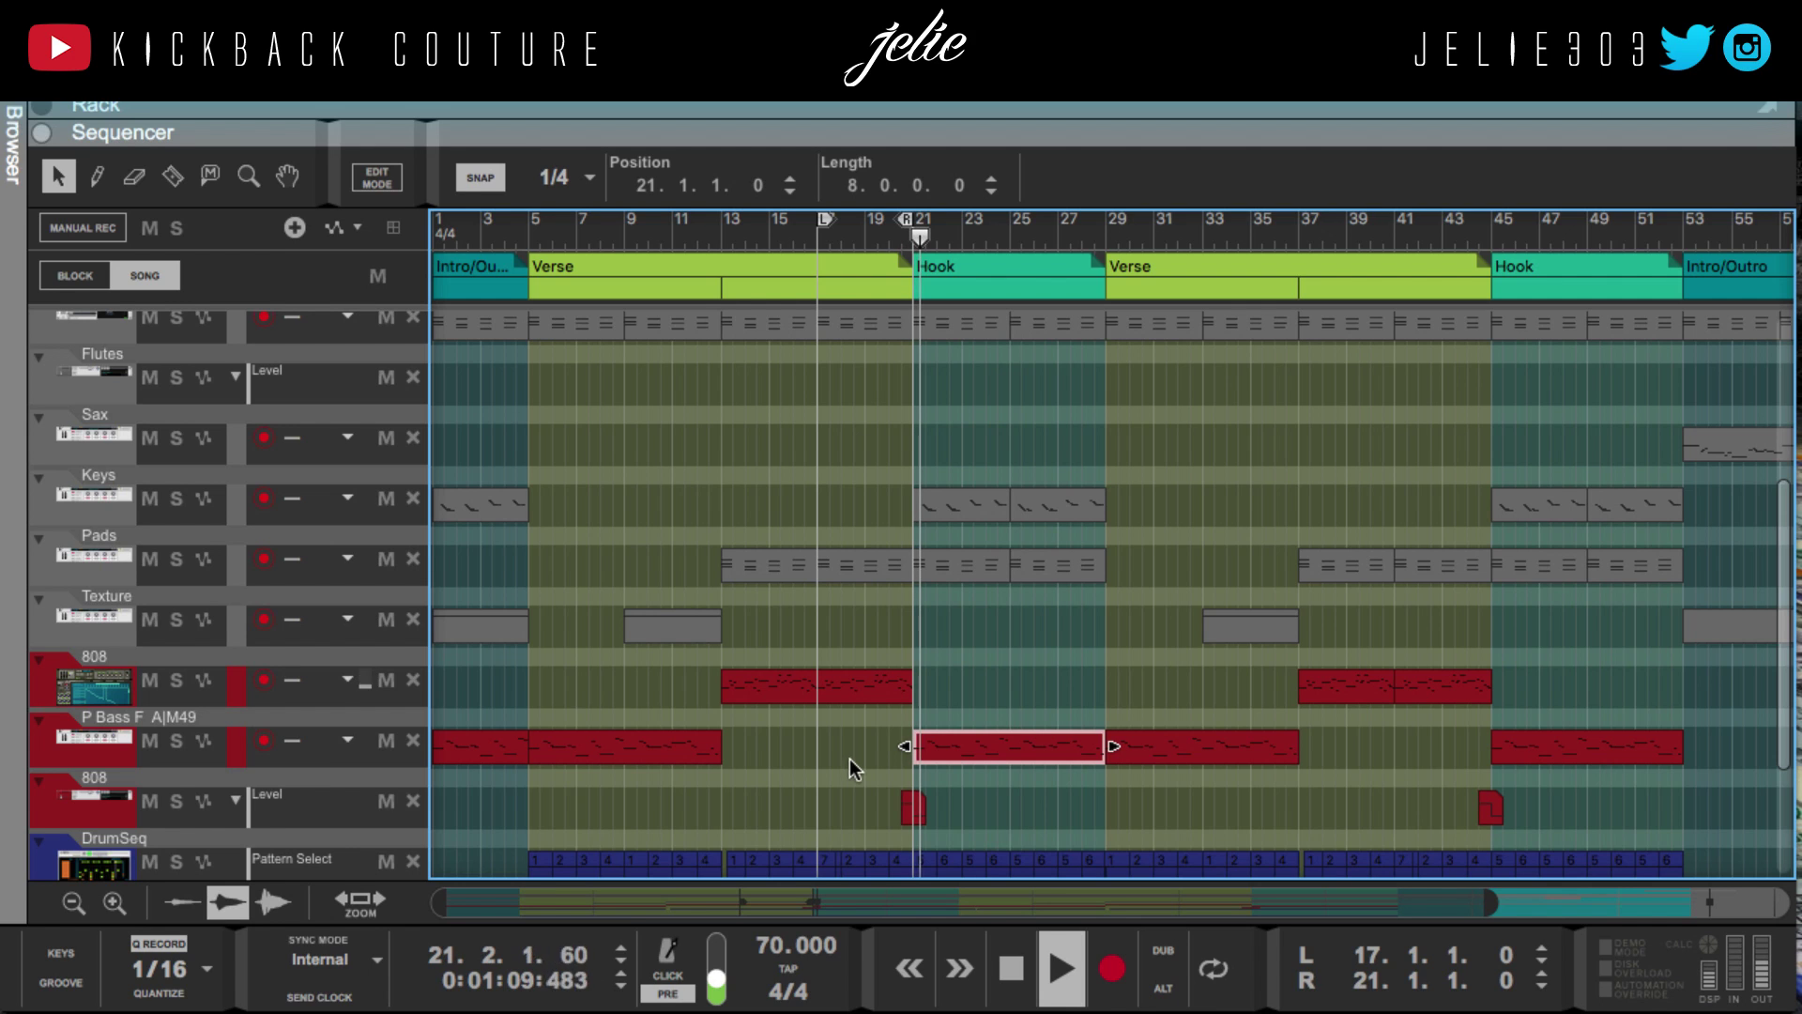
pyautogui.click(901, 246)
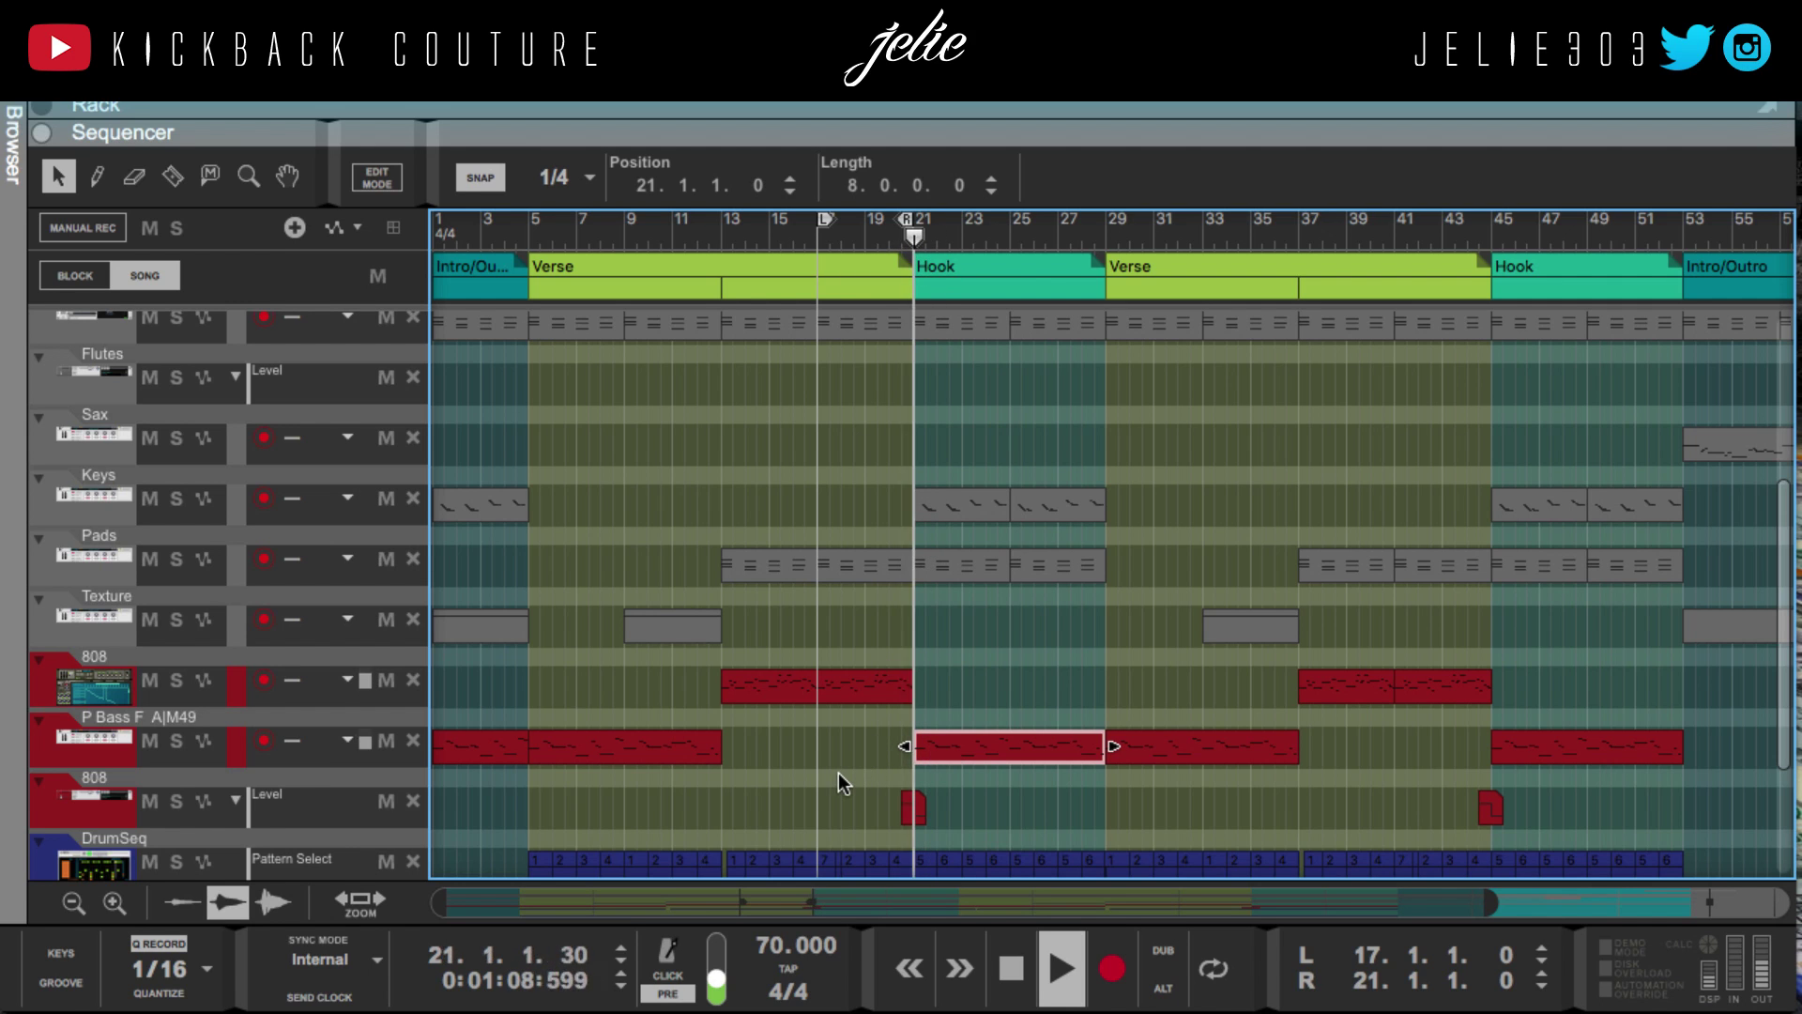
pyautogui.press('space')
# Delete the 808 level automation clip at the start of the first Hook and play the transition without it
pyautogui.click(910, 807)
pyautogui.press('Delete')
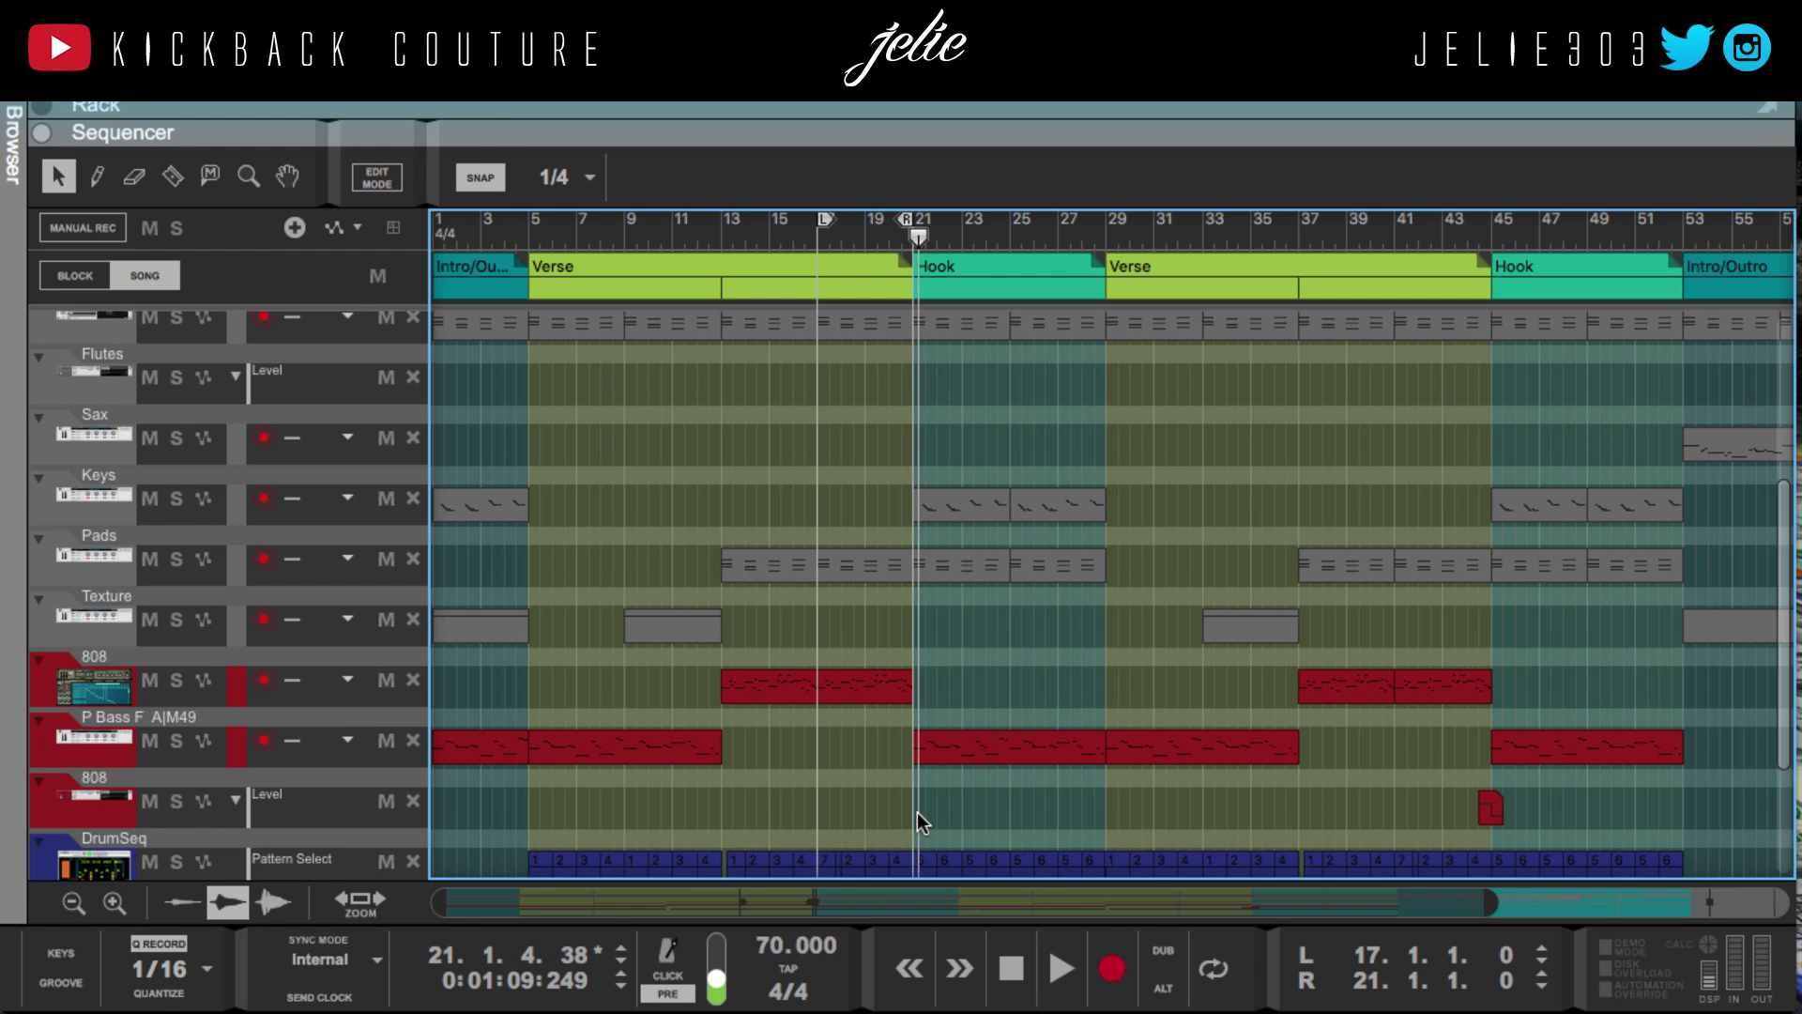
pyautogui.click(906, 246)
pyautogui.press('space')
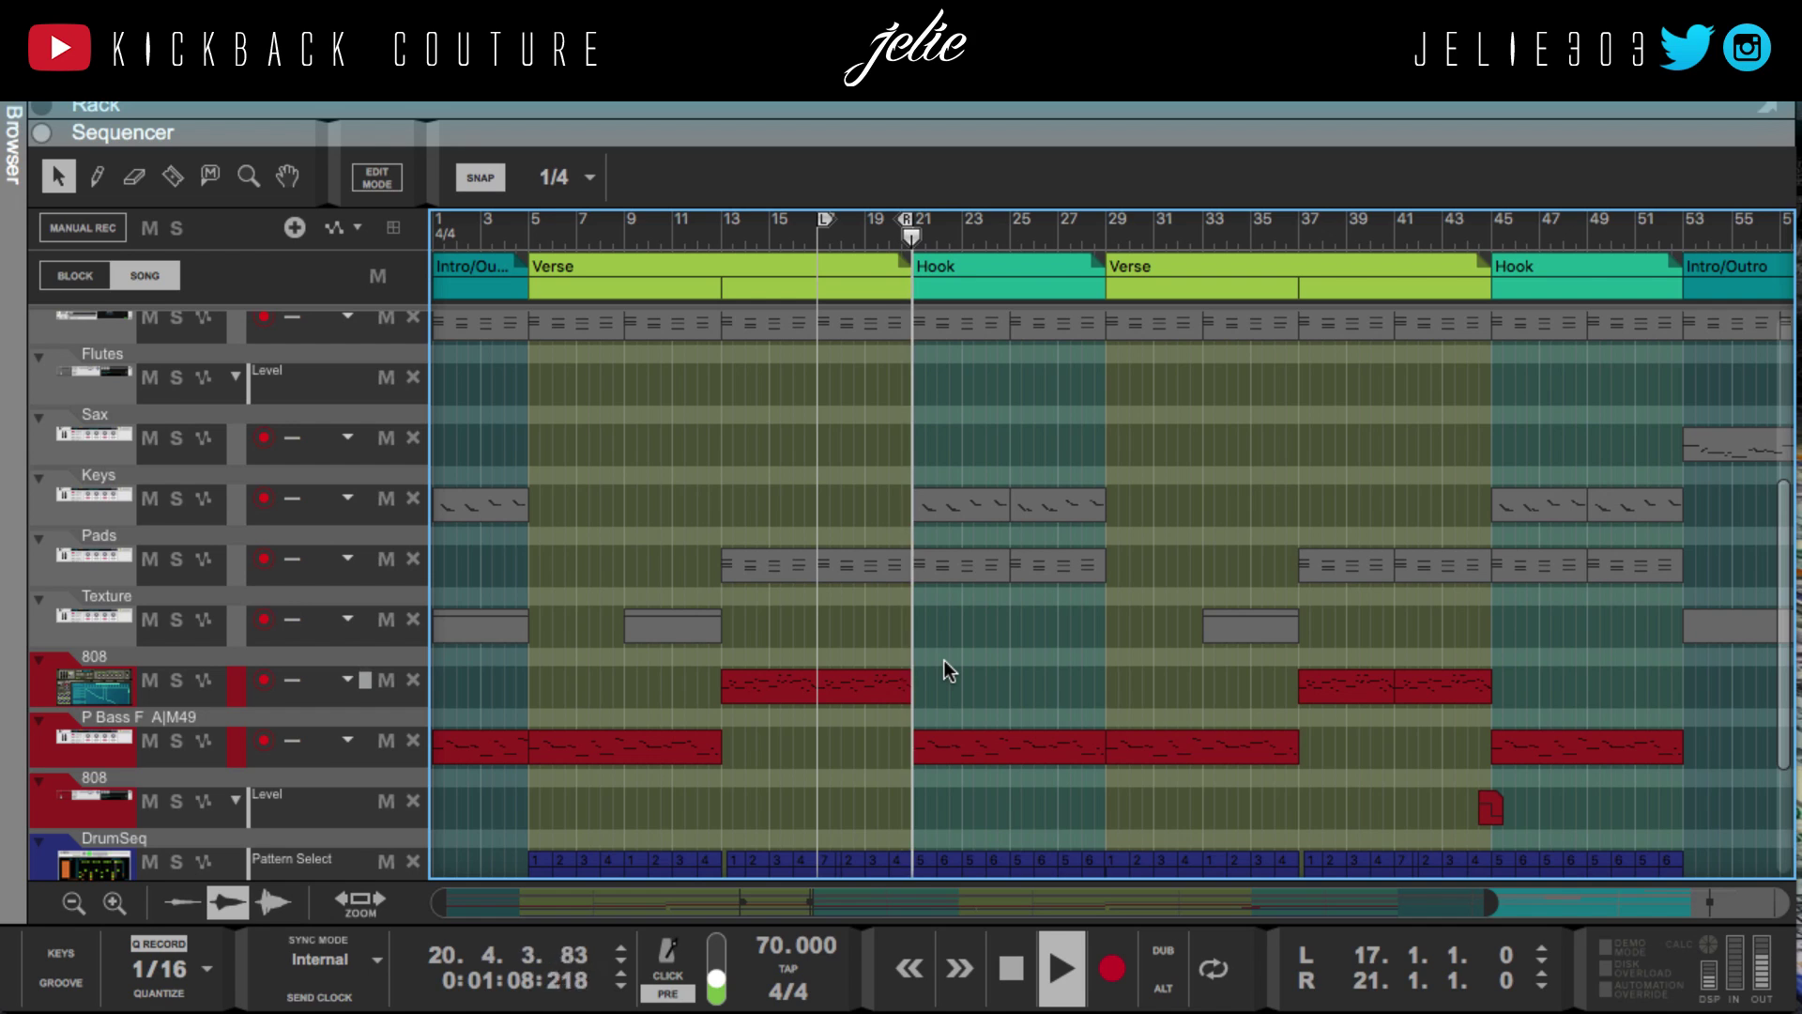
pyautogui.press('space')
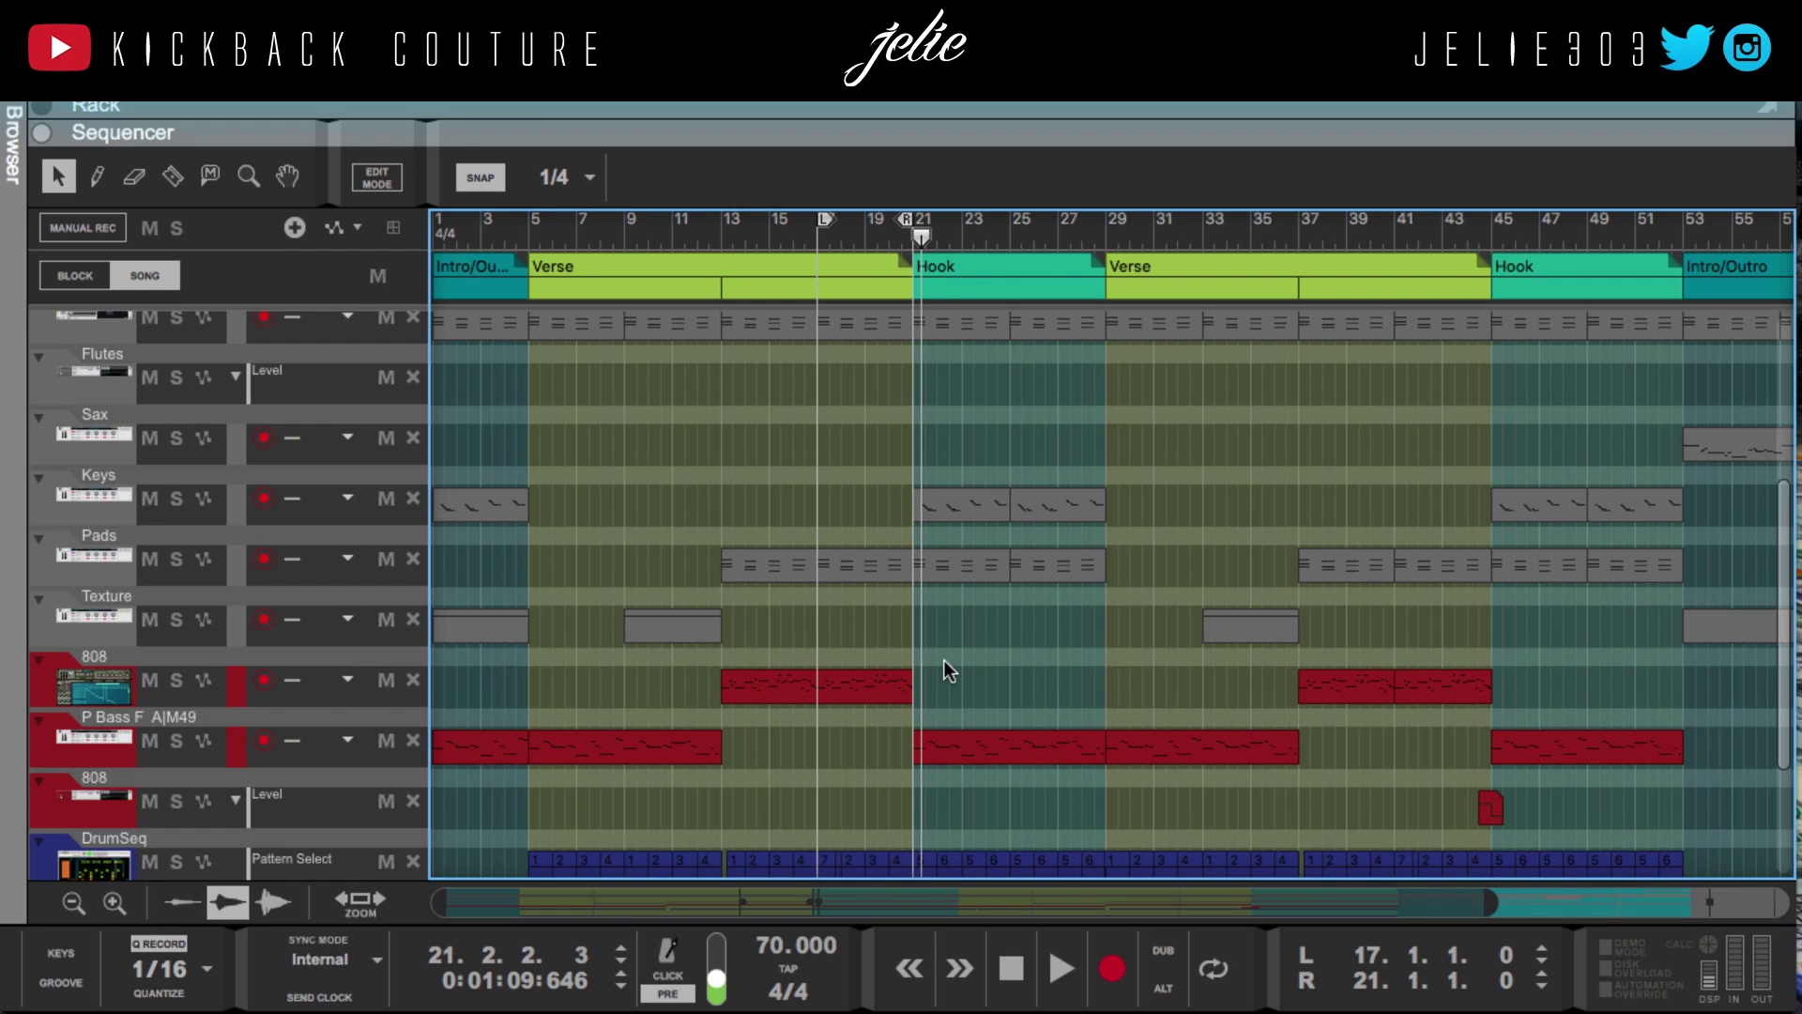
# Restore the deleted 808 level automation clip and place the playhead at 20.2.1
pyautogui.hotkey('ctrl', 'v')
pyautogui.moveTo(921, 225); pyautogui.dragTo(898, 239)
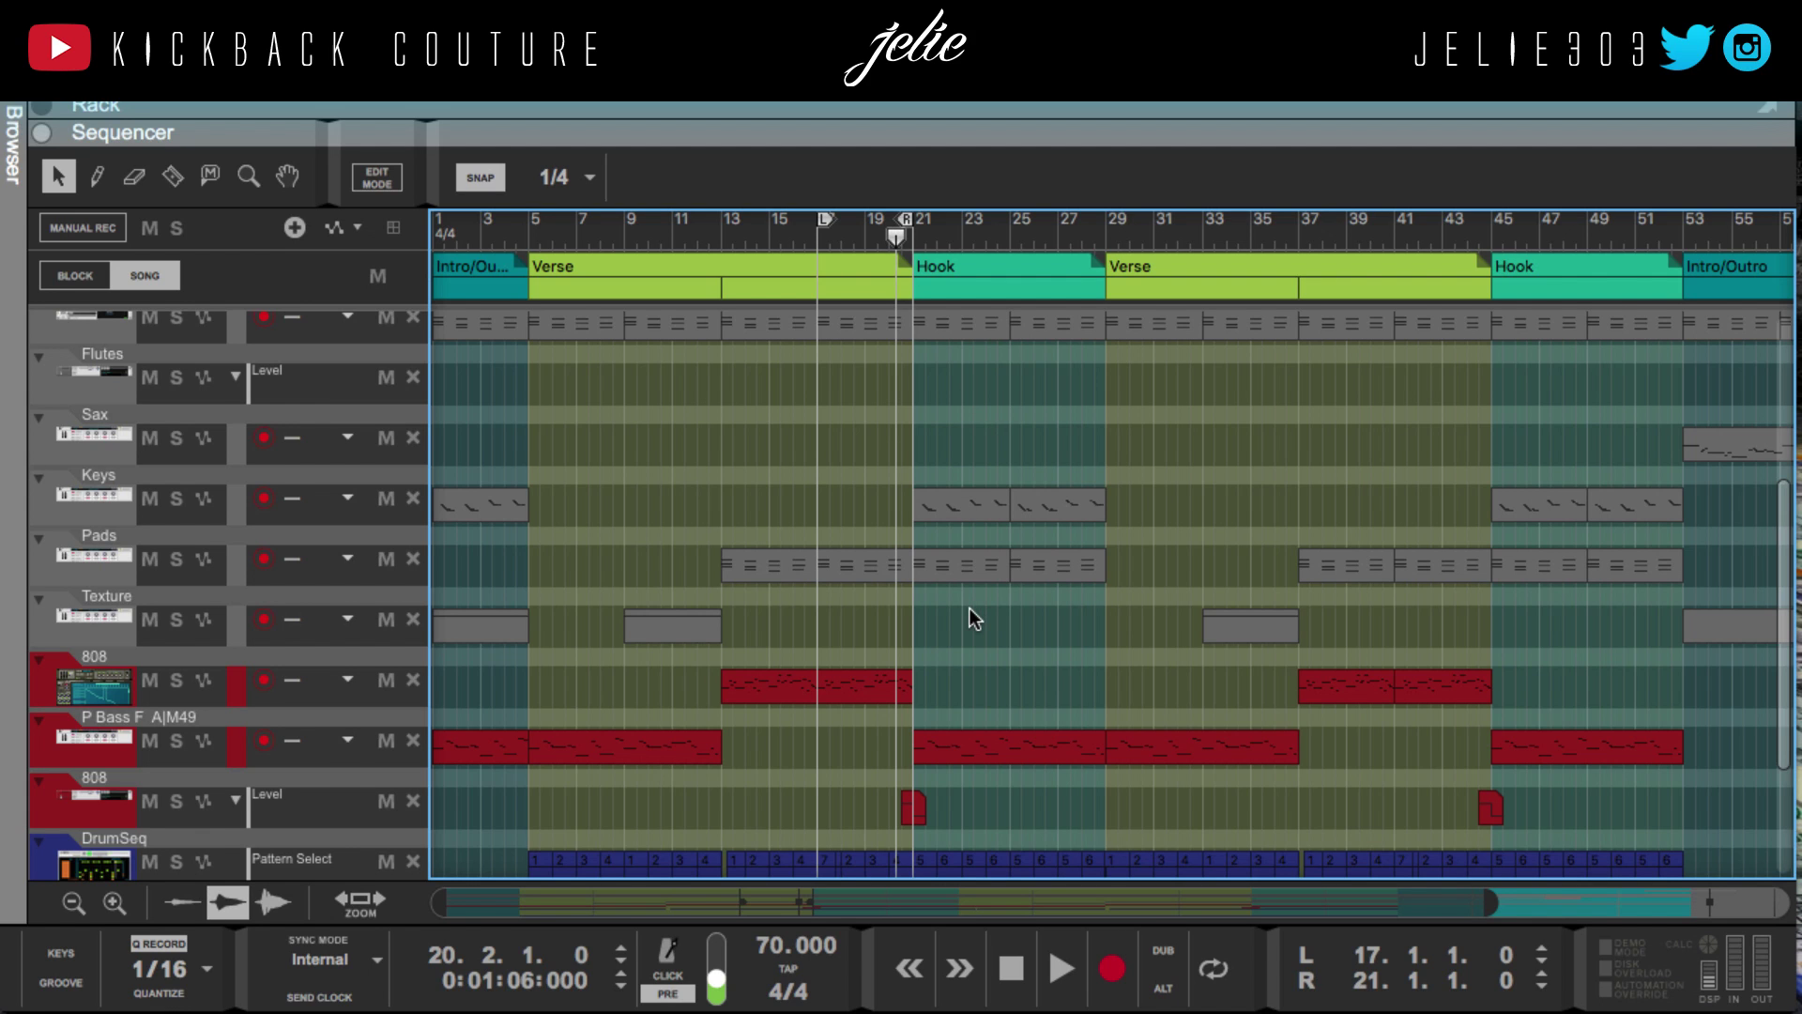
# Set the loop locators to bars 21 and 29 around the first Hook and play it from its start
pyautogui.scroll(-1, 968, 609)
pyautogui.hotkey('ctrl', 'shift', 'Left')
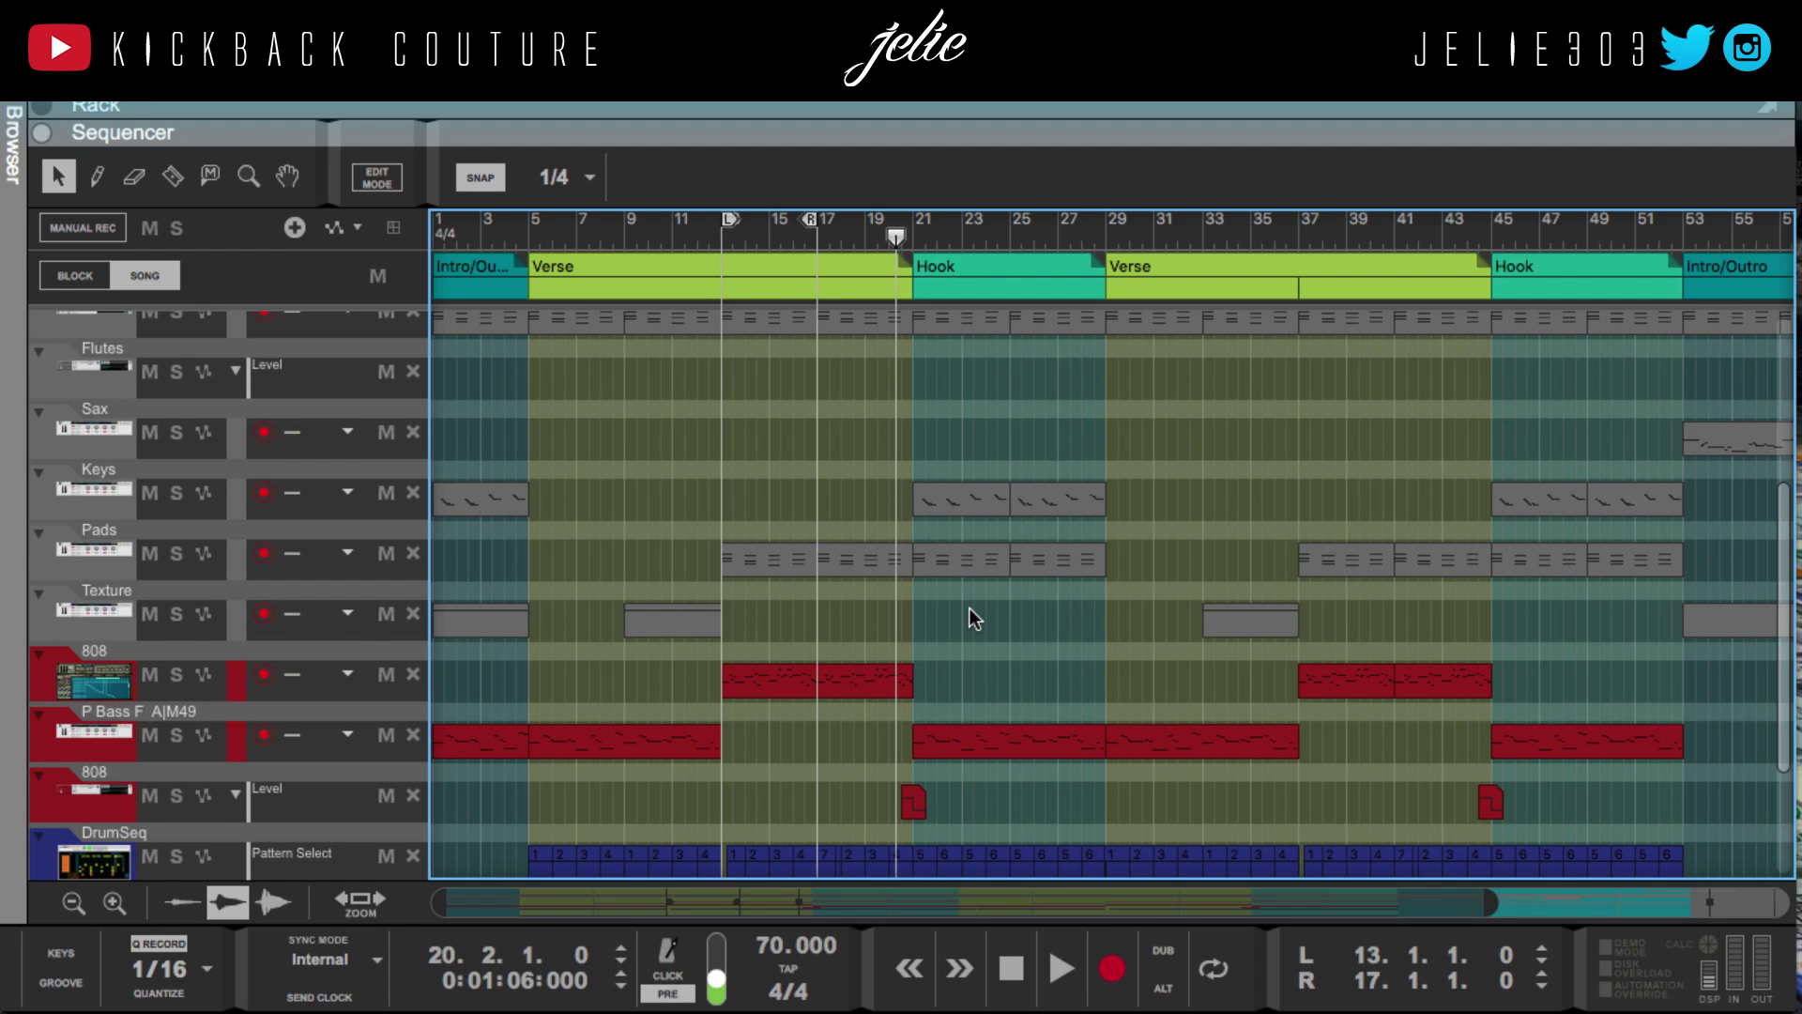
pyautogui.hotkey('ctrl', 'shift', 'Right')
pyautogui.hotkey('ctrl', 'shift', 'Right')
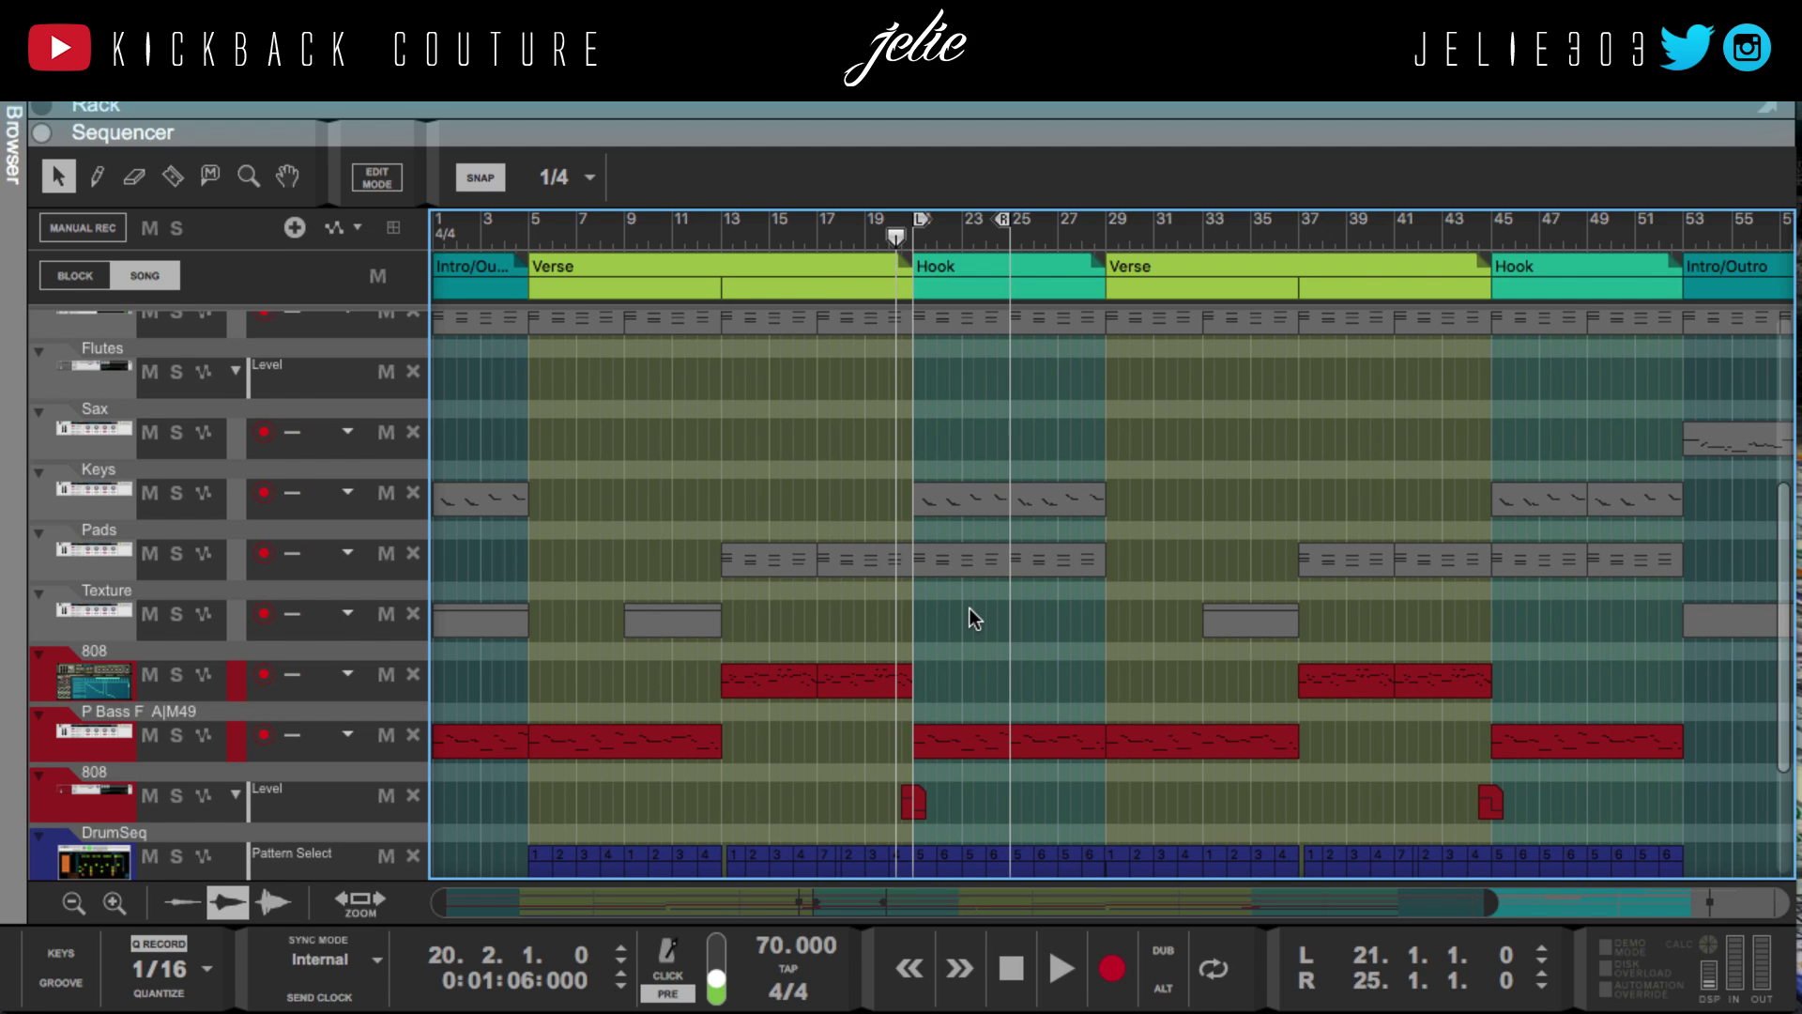
pyautogui.press('KP_1')
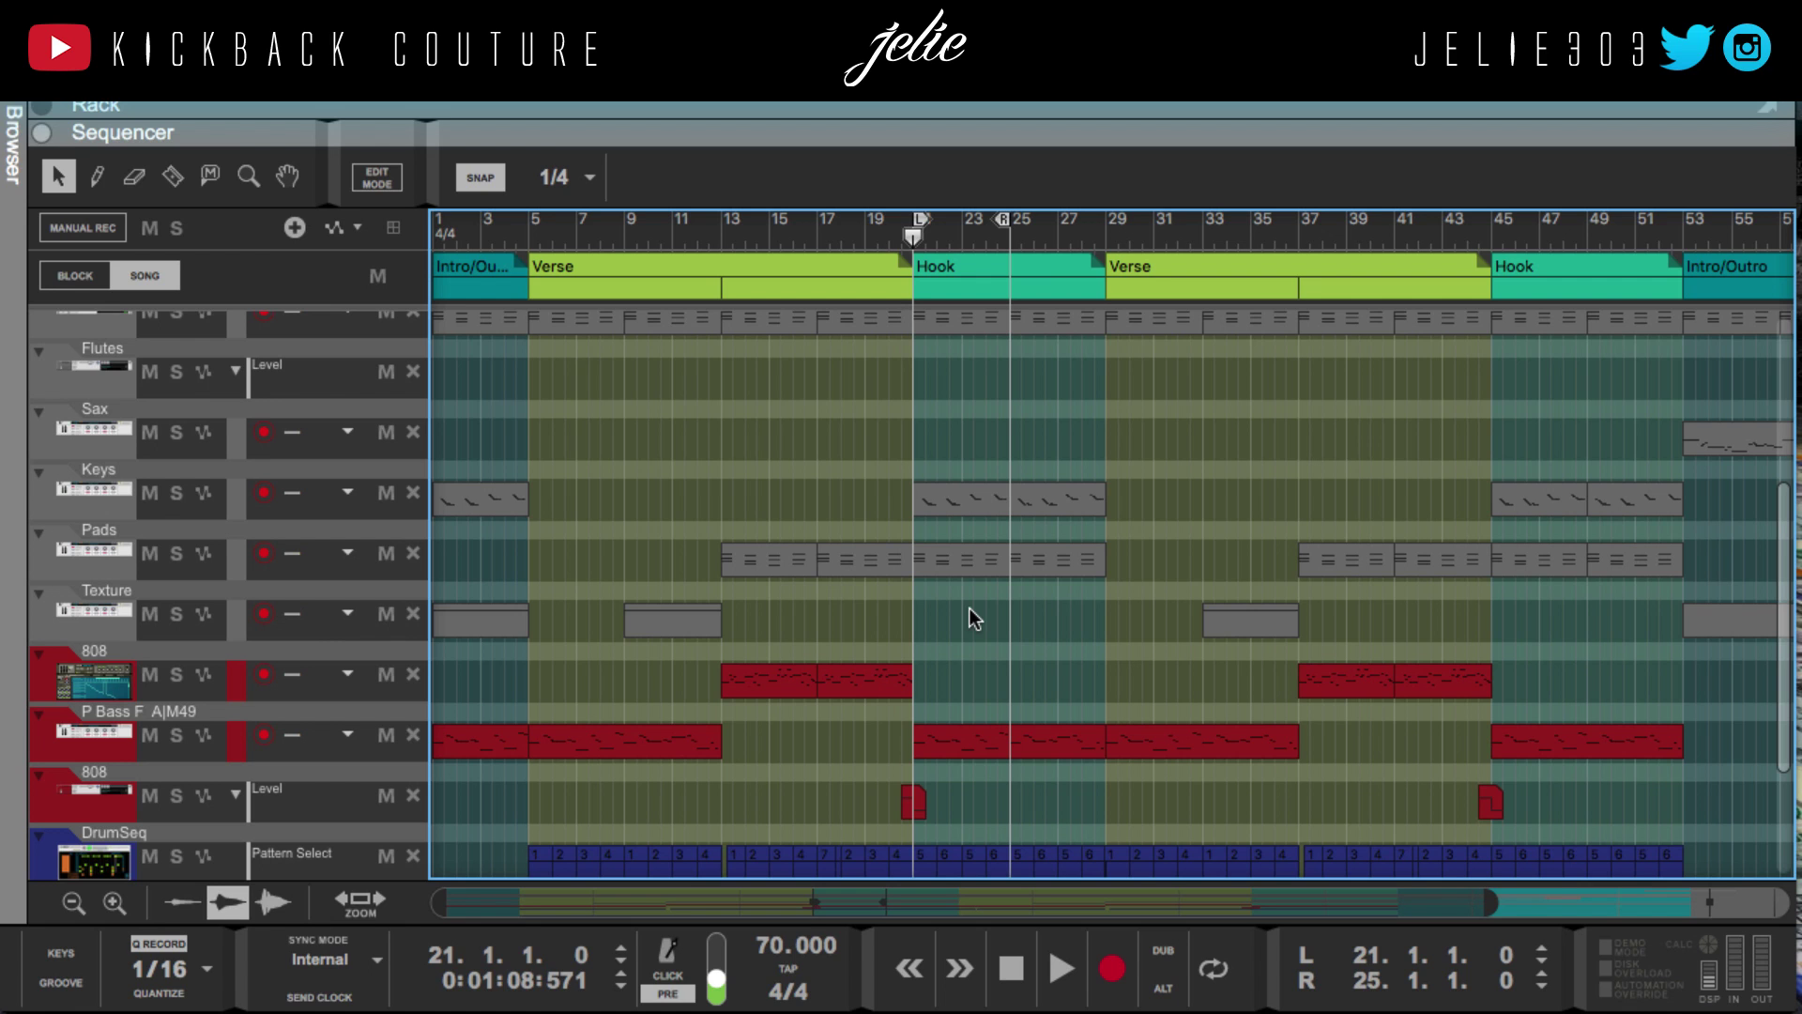
pyautogui.keyDown('alt'); pyautogui.click(1108, 225); pyautogui.keyUp('alt')
pyautogui.press('space')
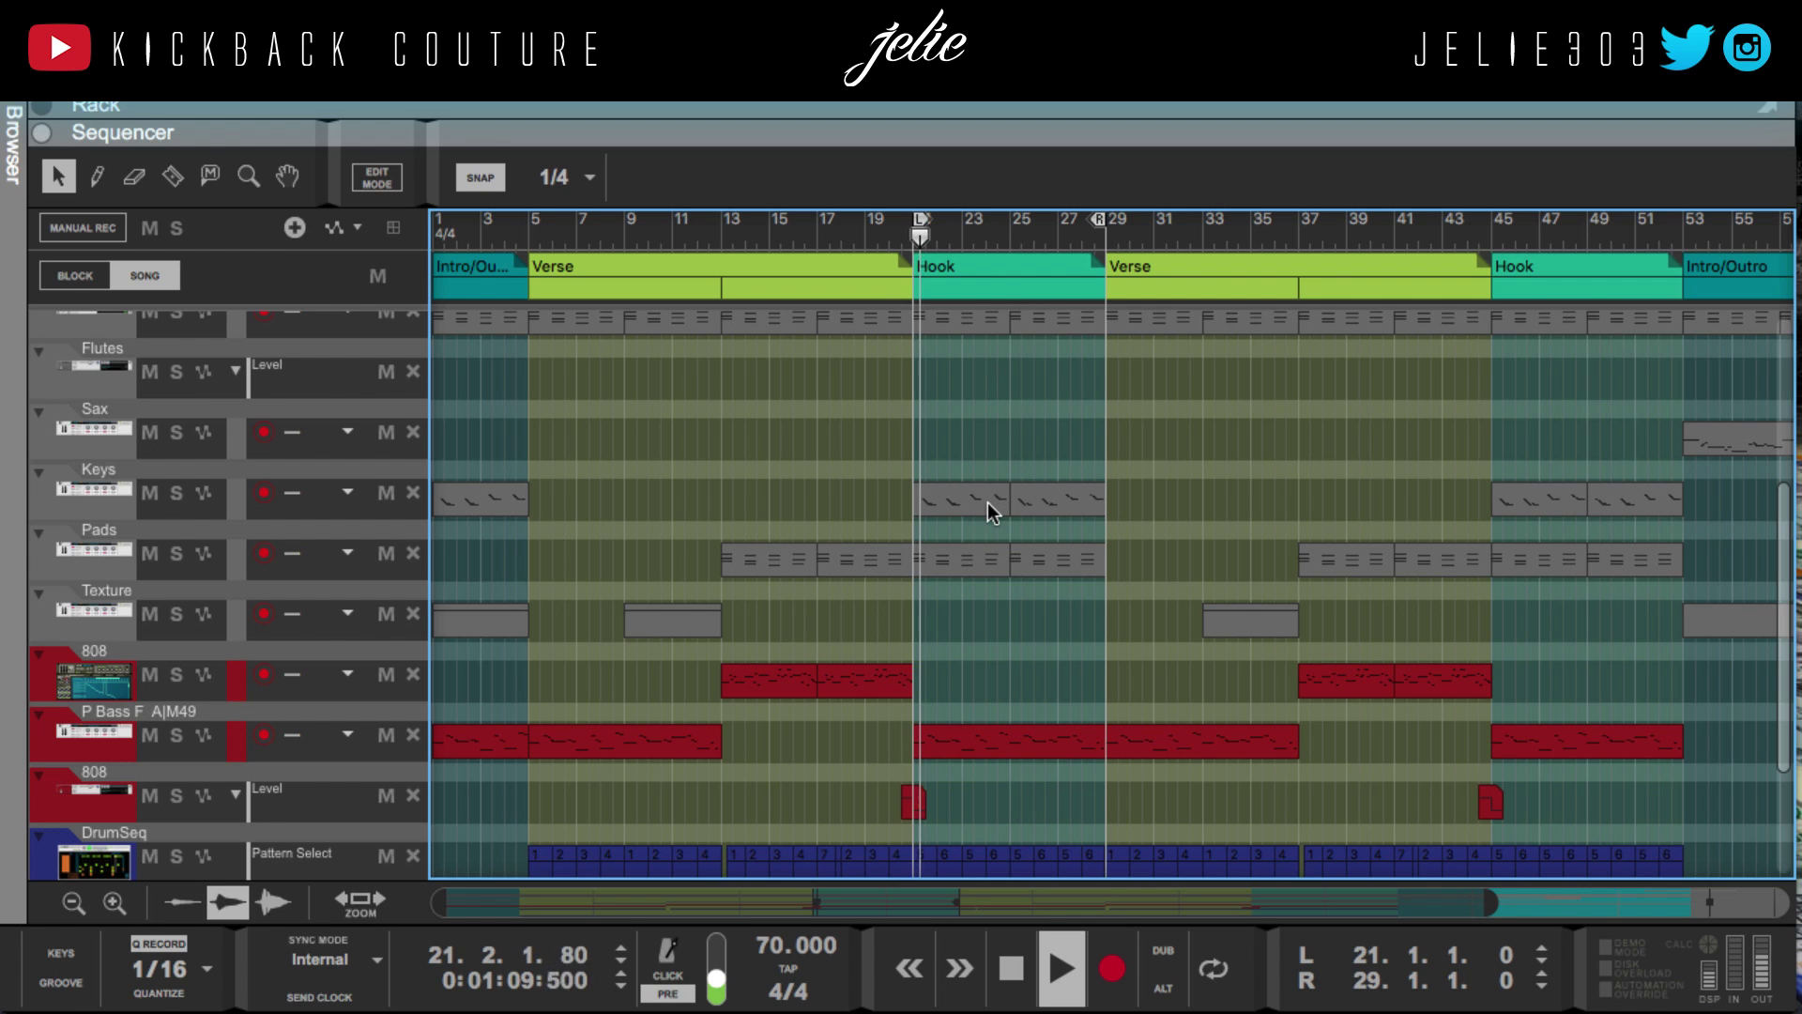
# Examine which melody, bass and drum tracks play in the first Hook
pyautogui.scroll(4, 987, 503)
pyautogui.scroll(-6, 987, 503)
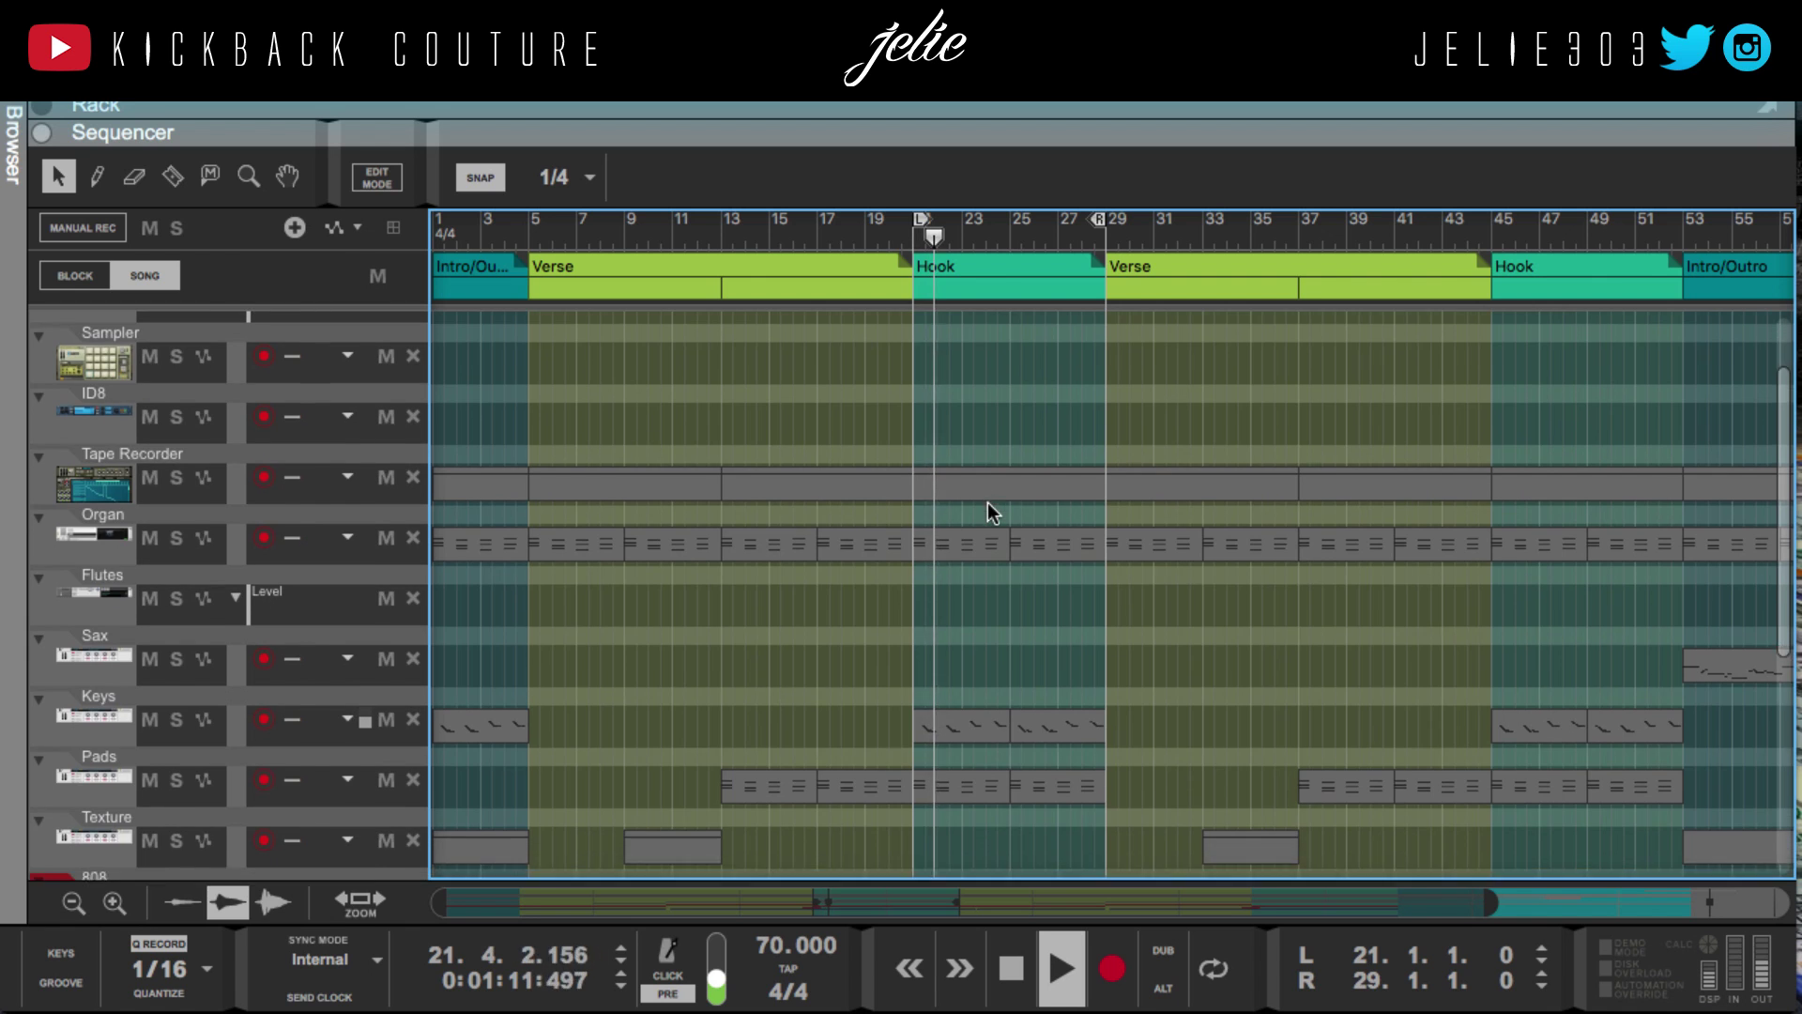
pyautogui.scroll(-2, 987, 503)
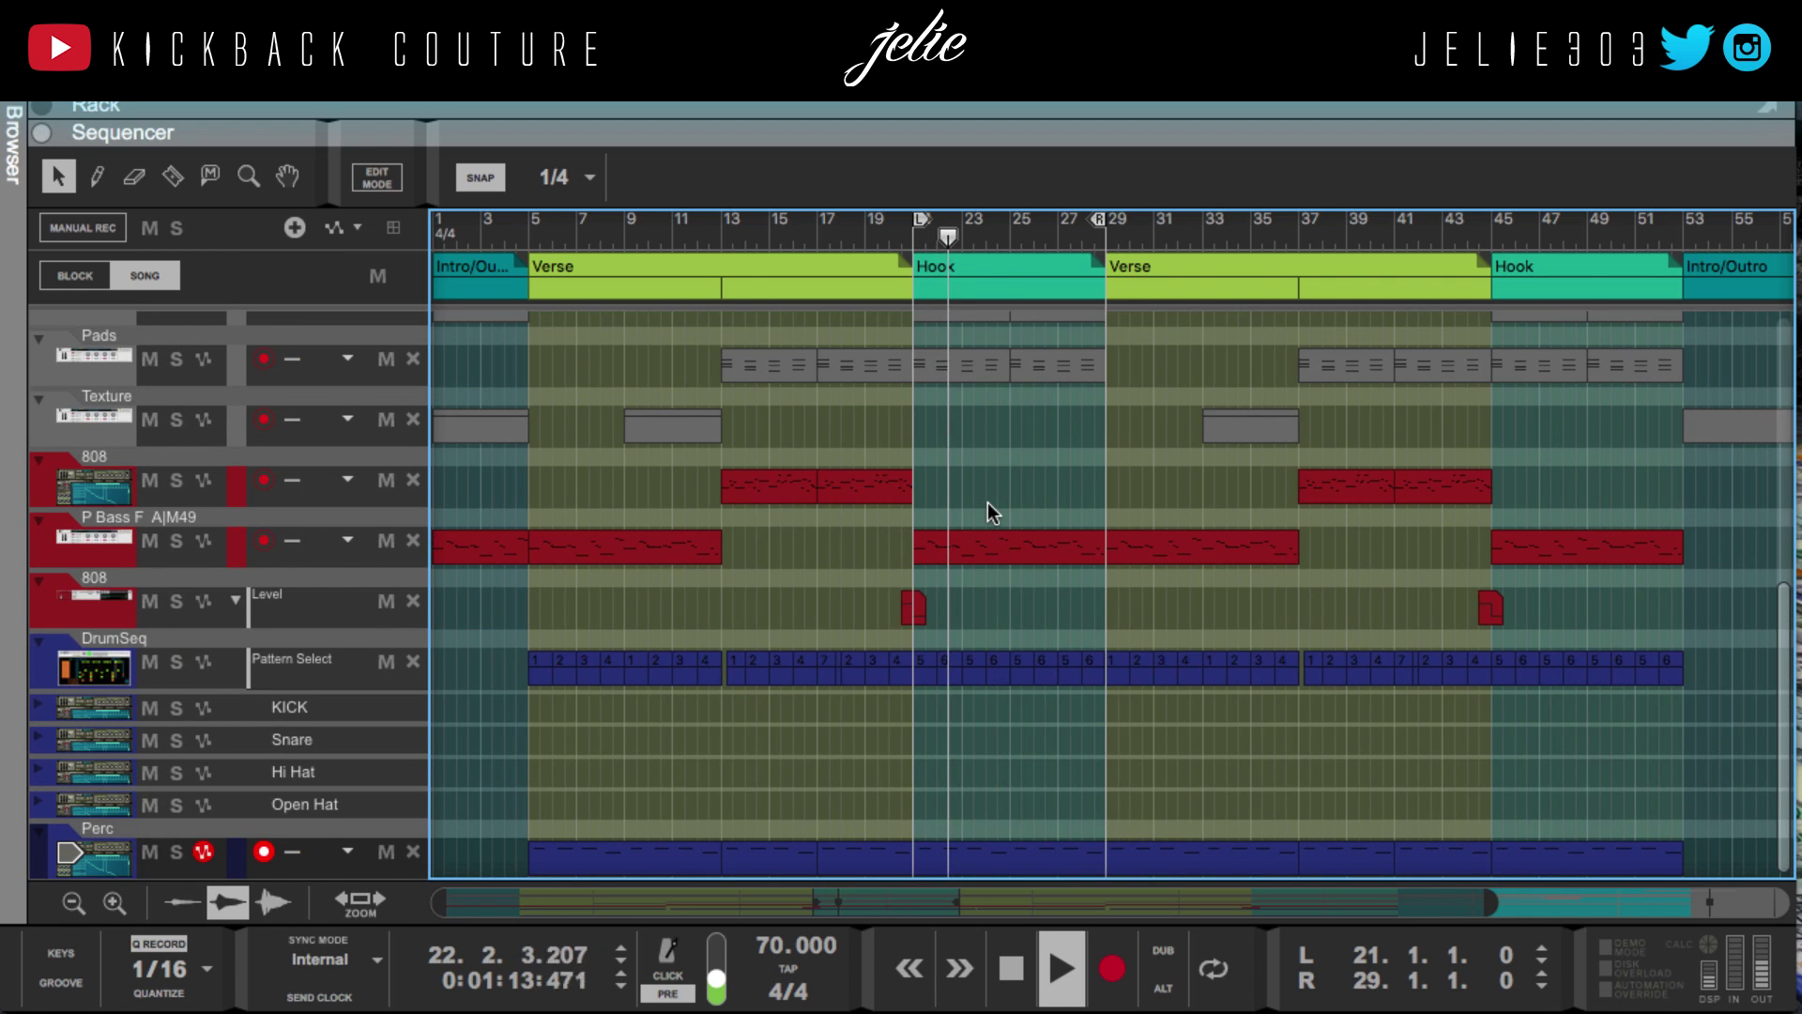
pyautogui.scroll(1, 987, 503)
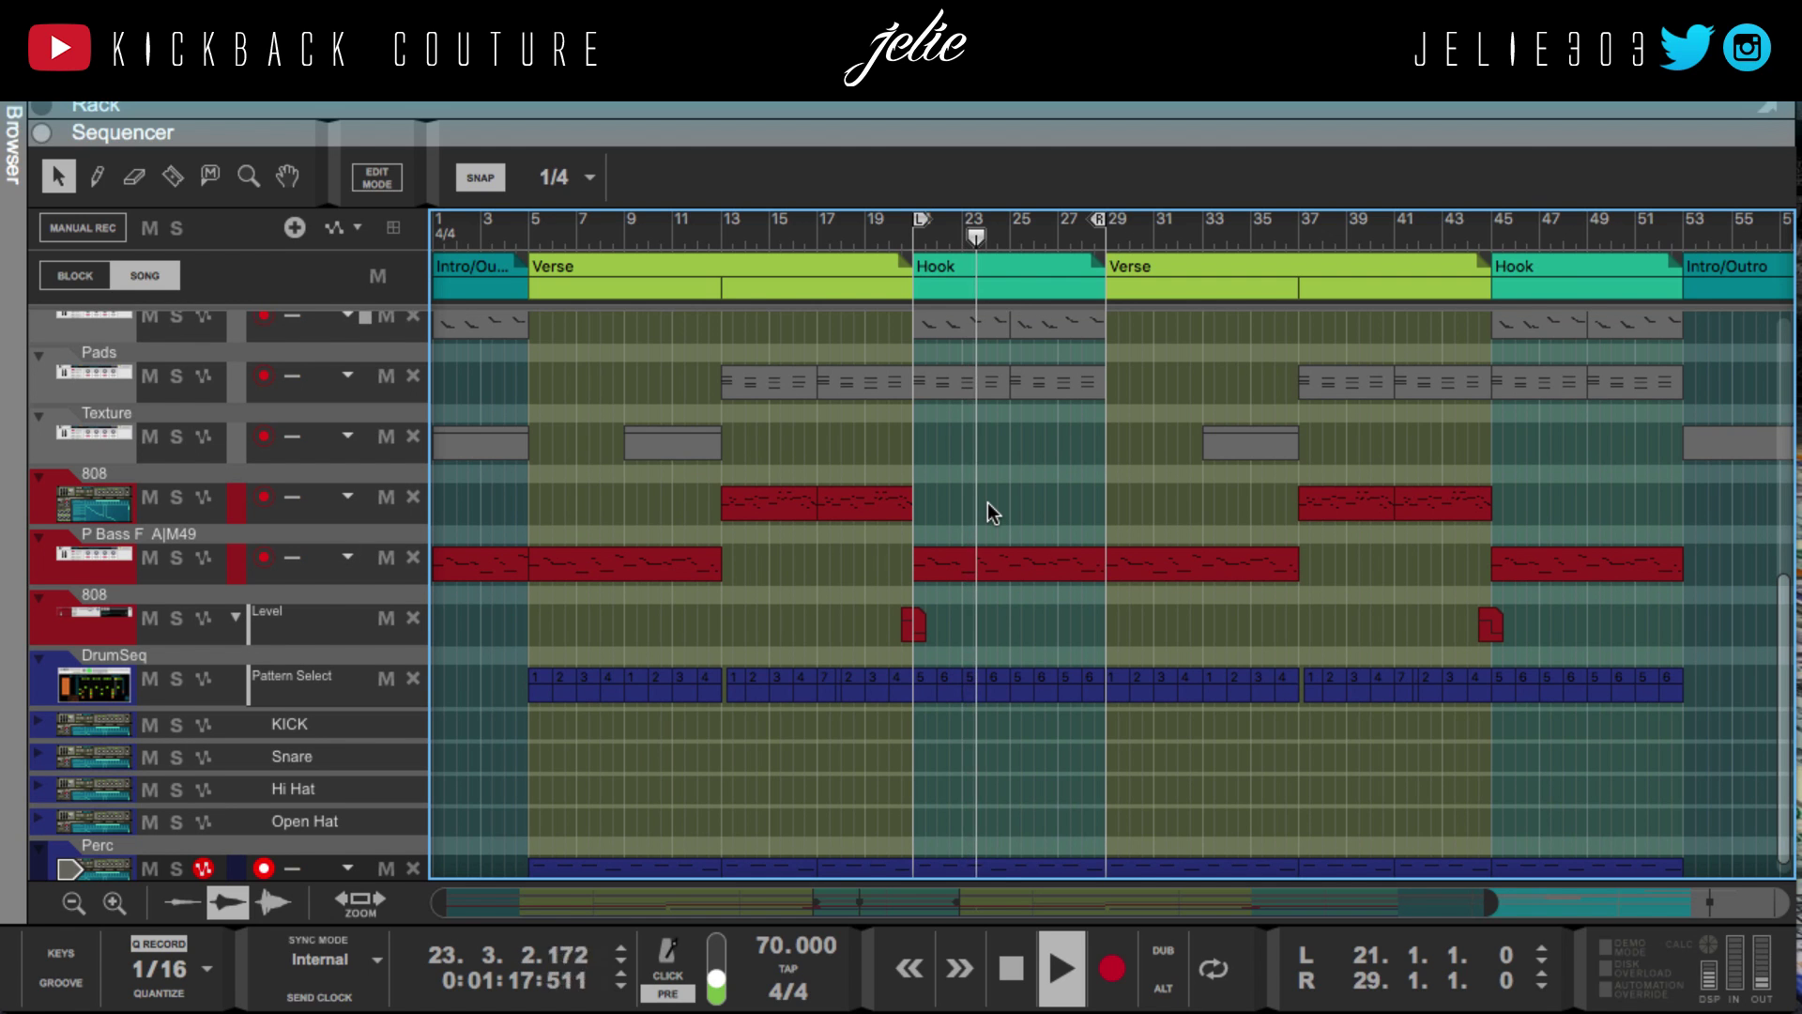
pyautogui.scroll(1, 989, 505)
pyautogui.scroll(2, 988, 505)
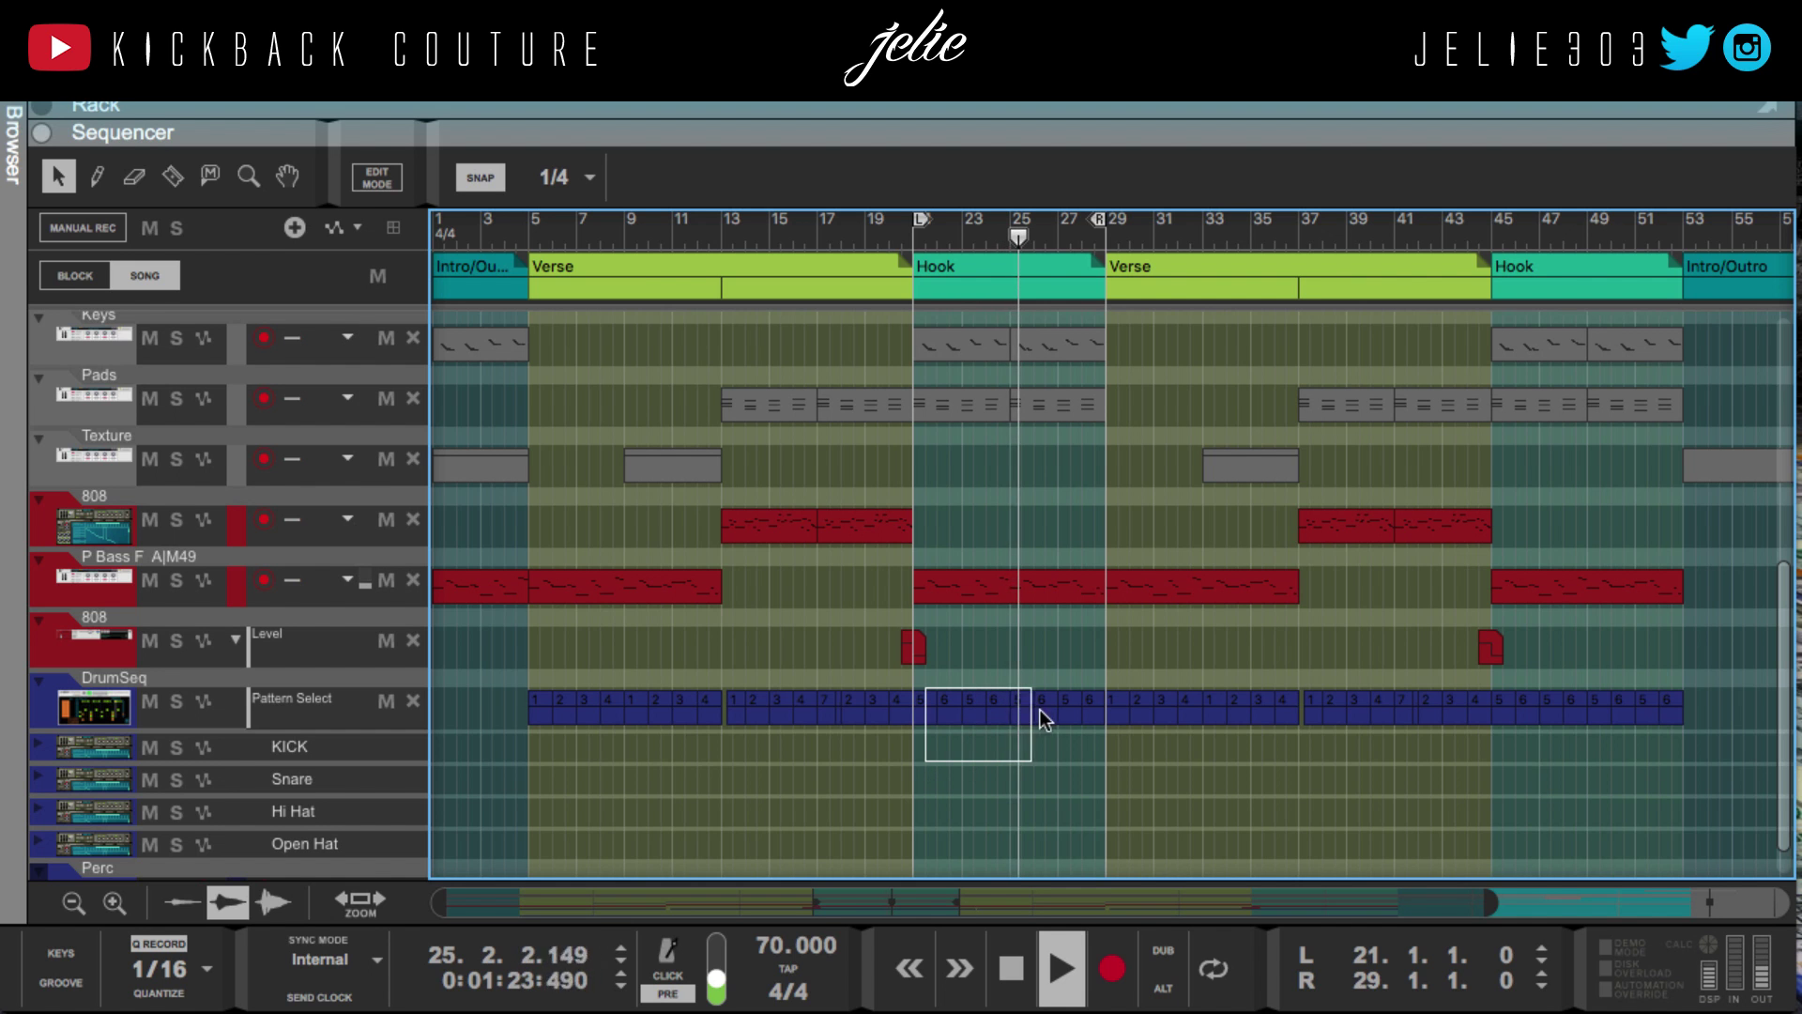
# Select the DrumSeq pattern clips in the first Hook and view the playing pattern on the Drum Sequencer in the rack
pyautogui.moveTo(1089, 713); pyautogui.dragTo(1087, 714)
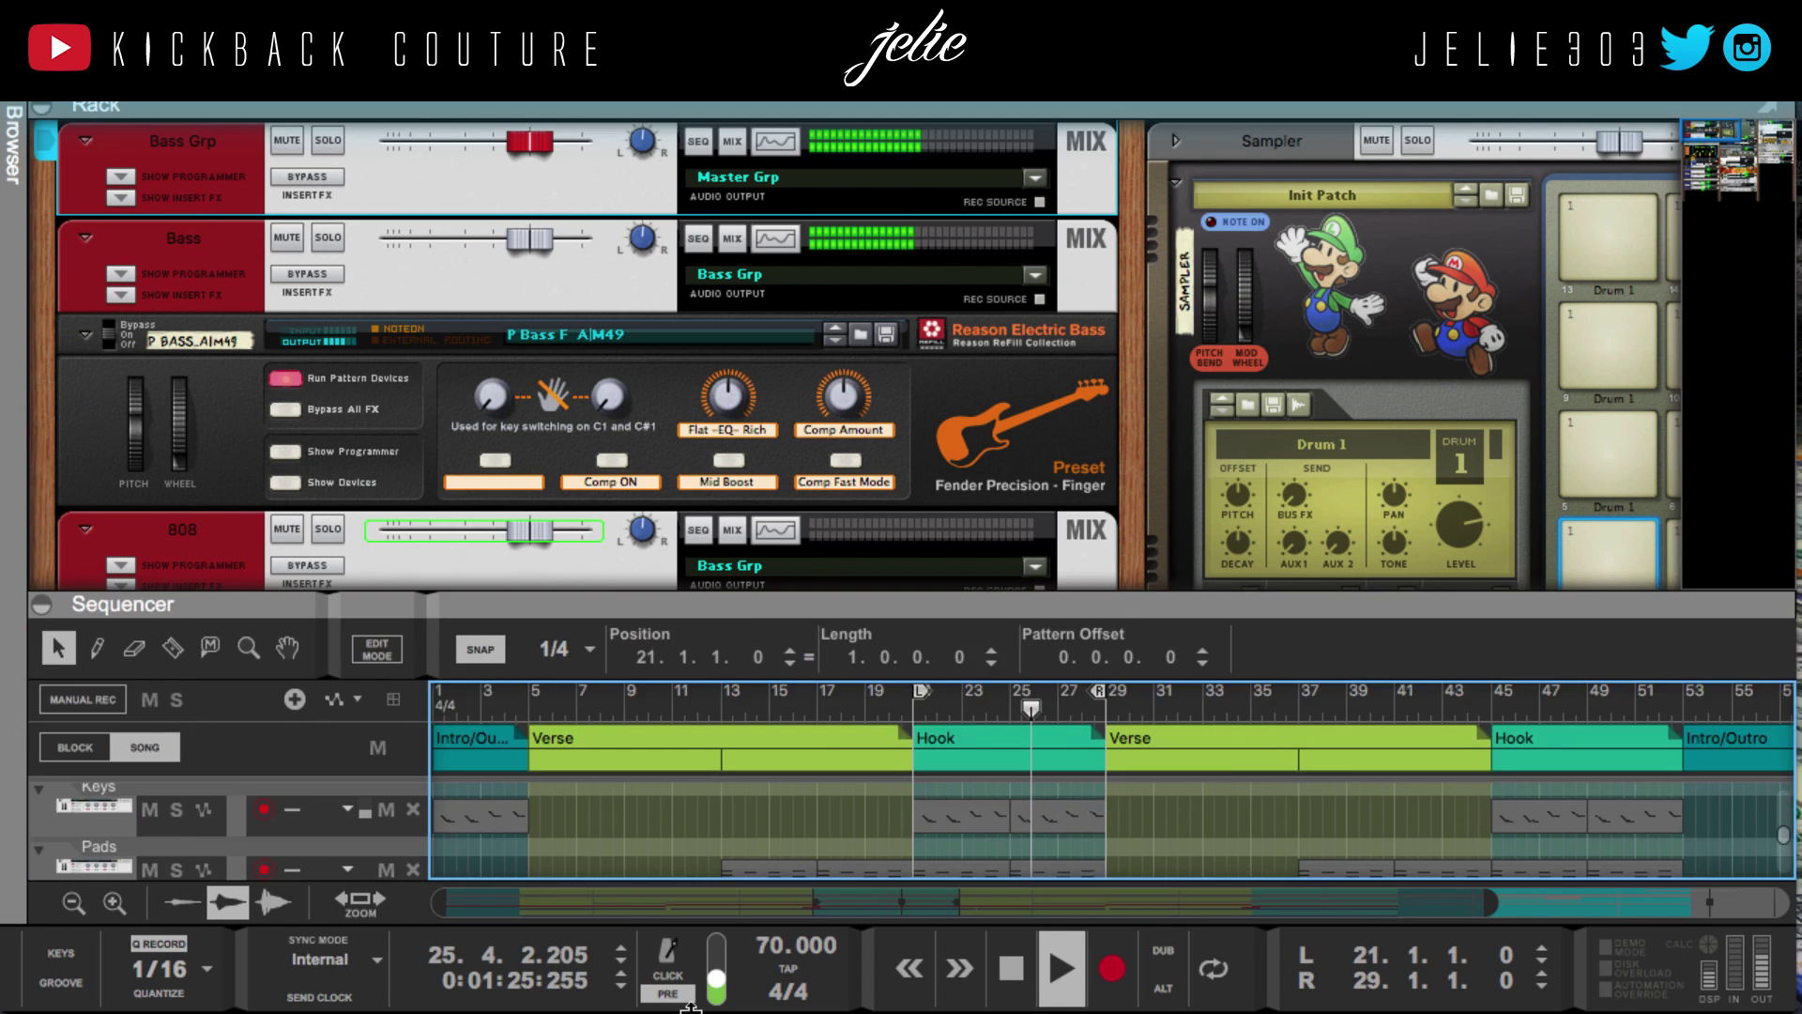
pyautogui.press('F6')
pyautogui.scroll(-5, 568, 699)
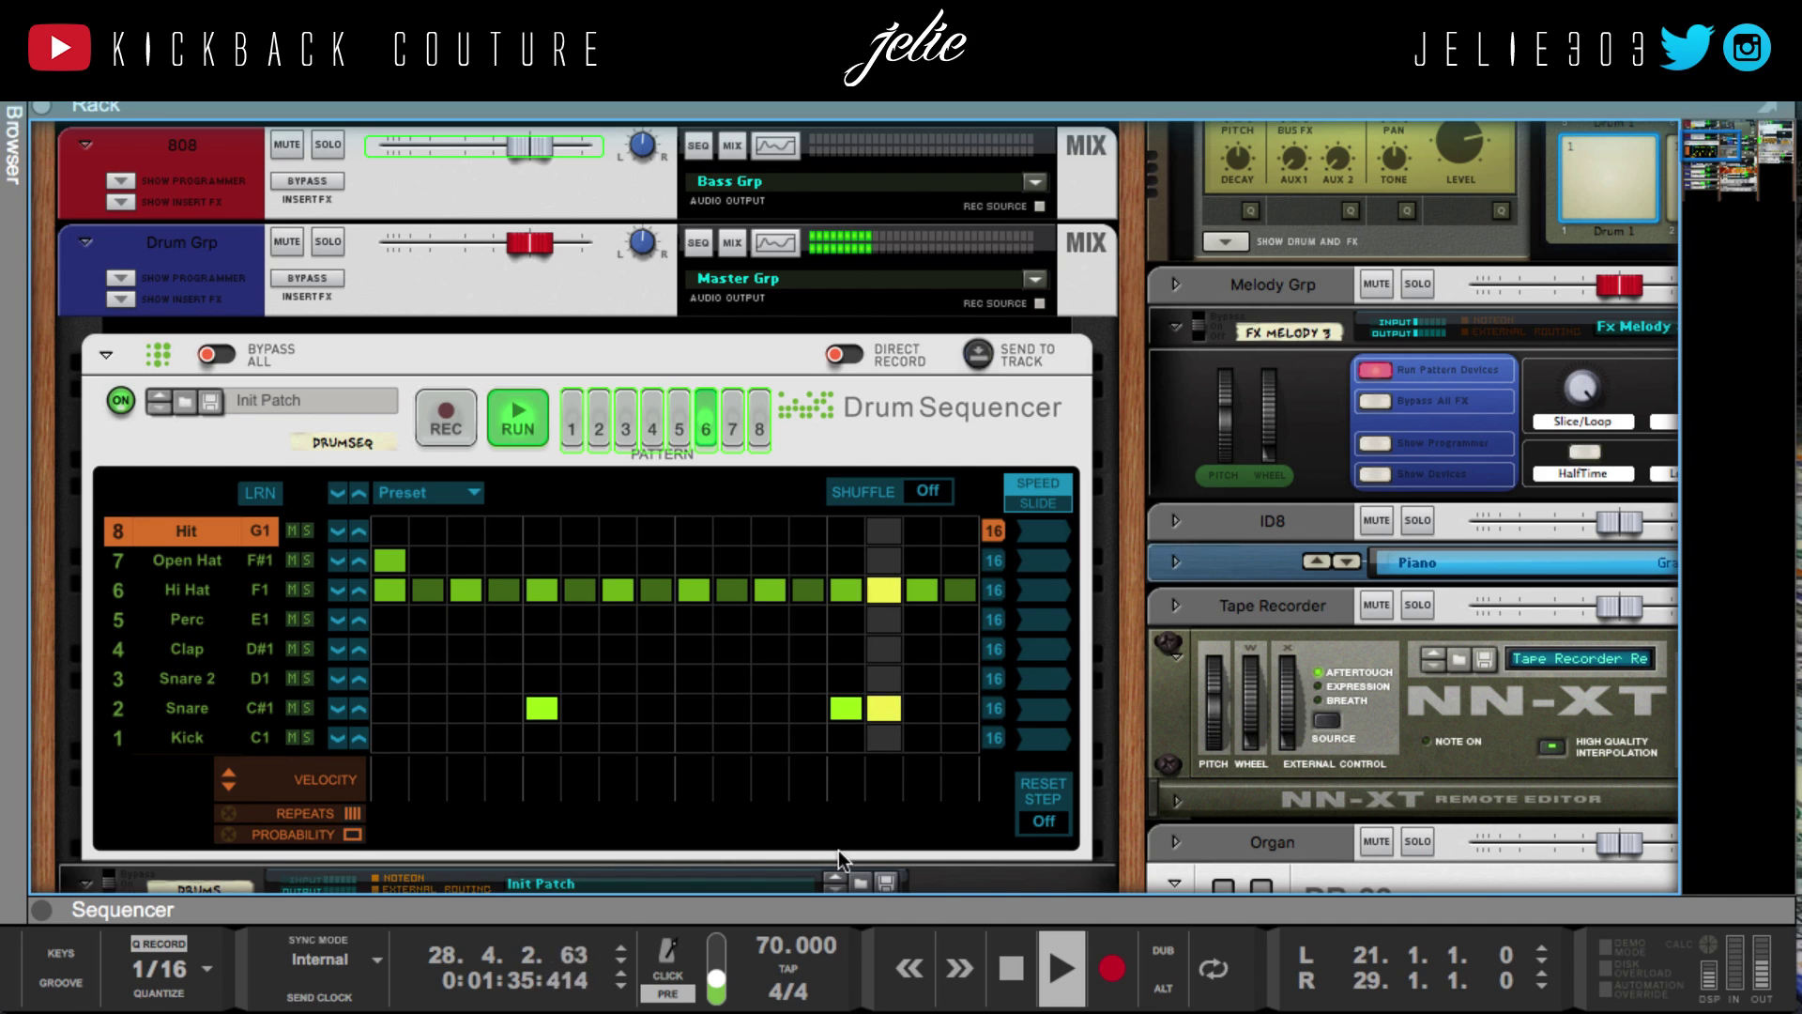
# Return to the sequencer, examine the tracks in the second Verse, and continue playback from the second Hook at bar 45
pyautogui.click(852, 918)
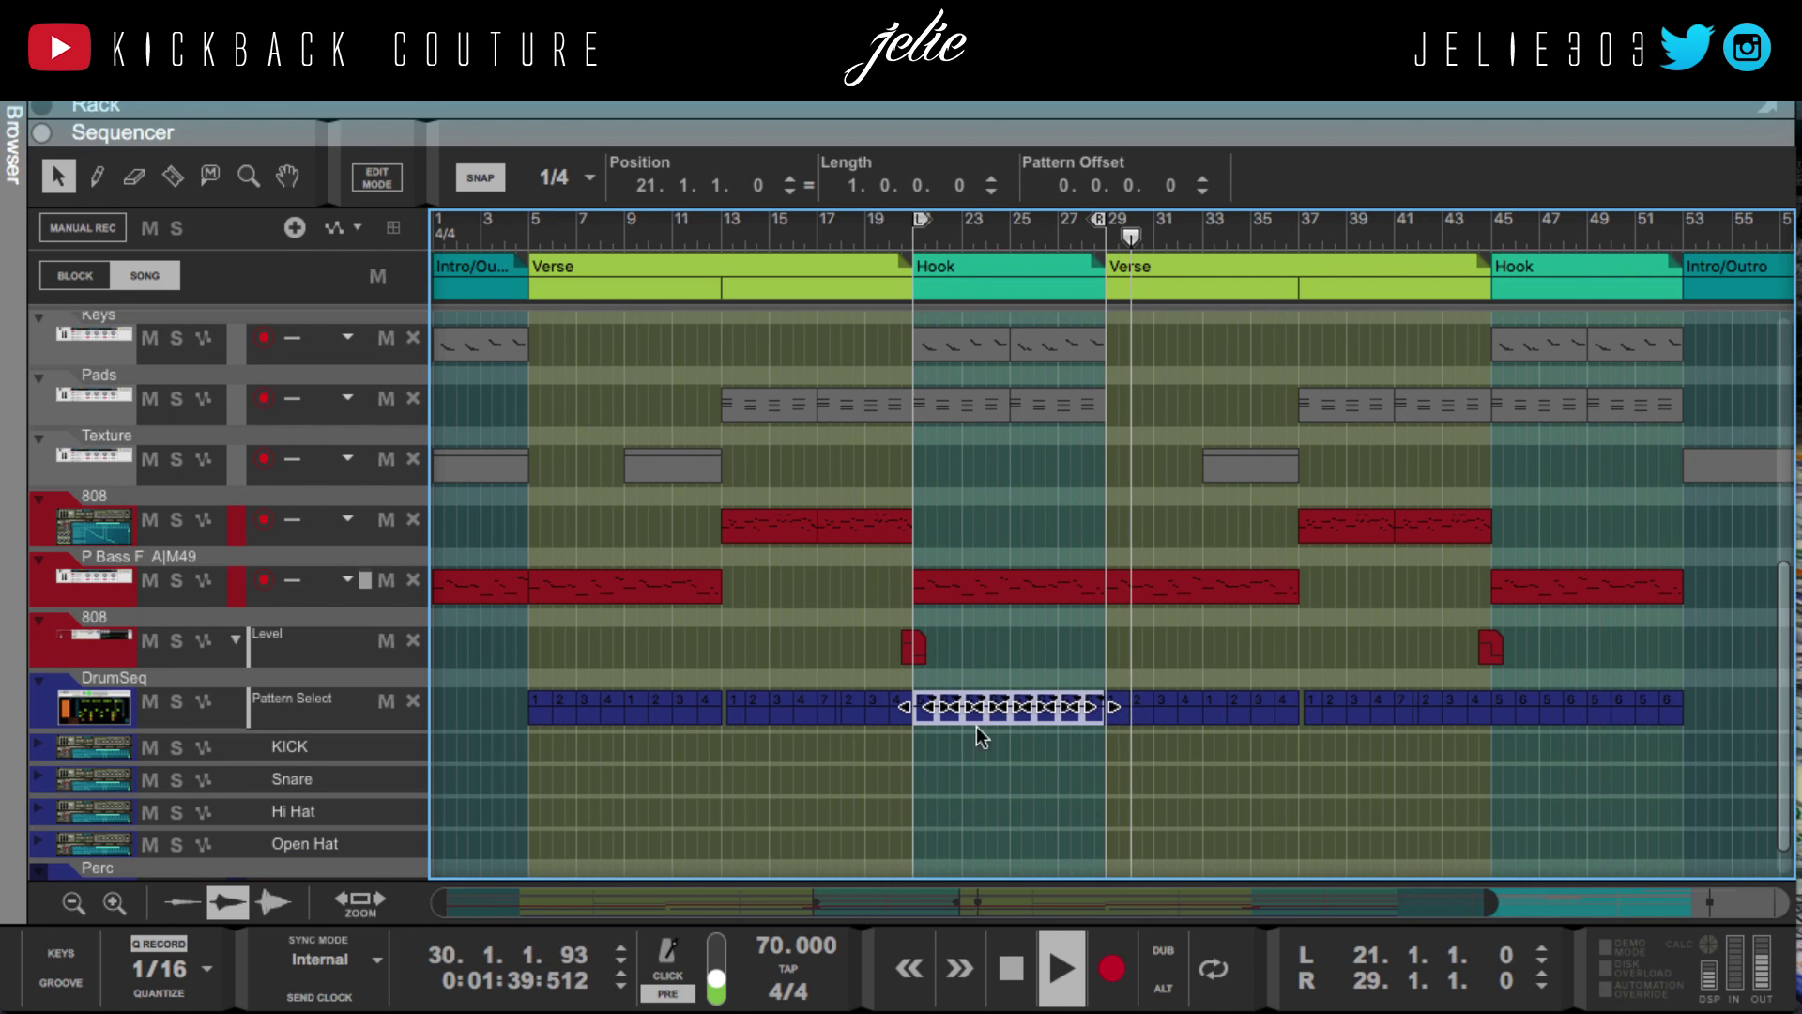
pyautogui.hscroll(5, 1050, 745)
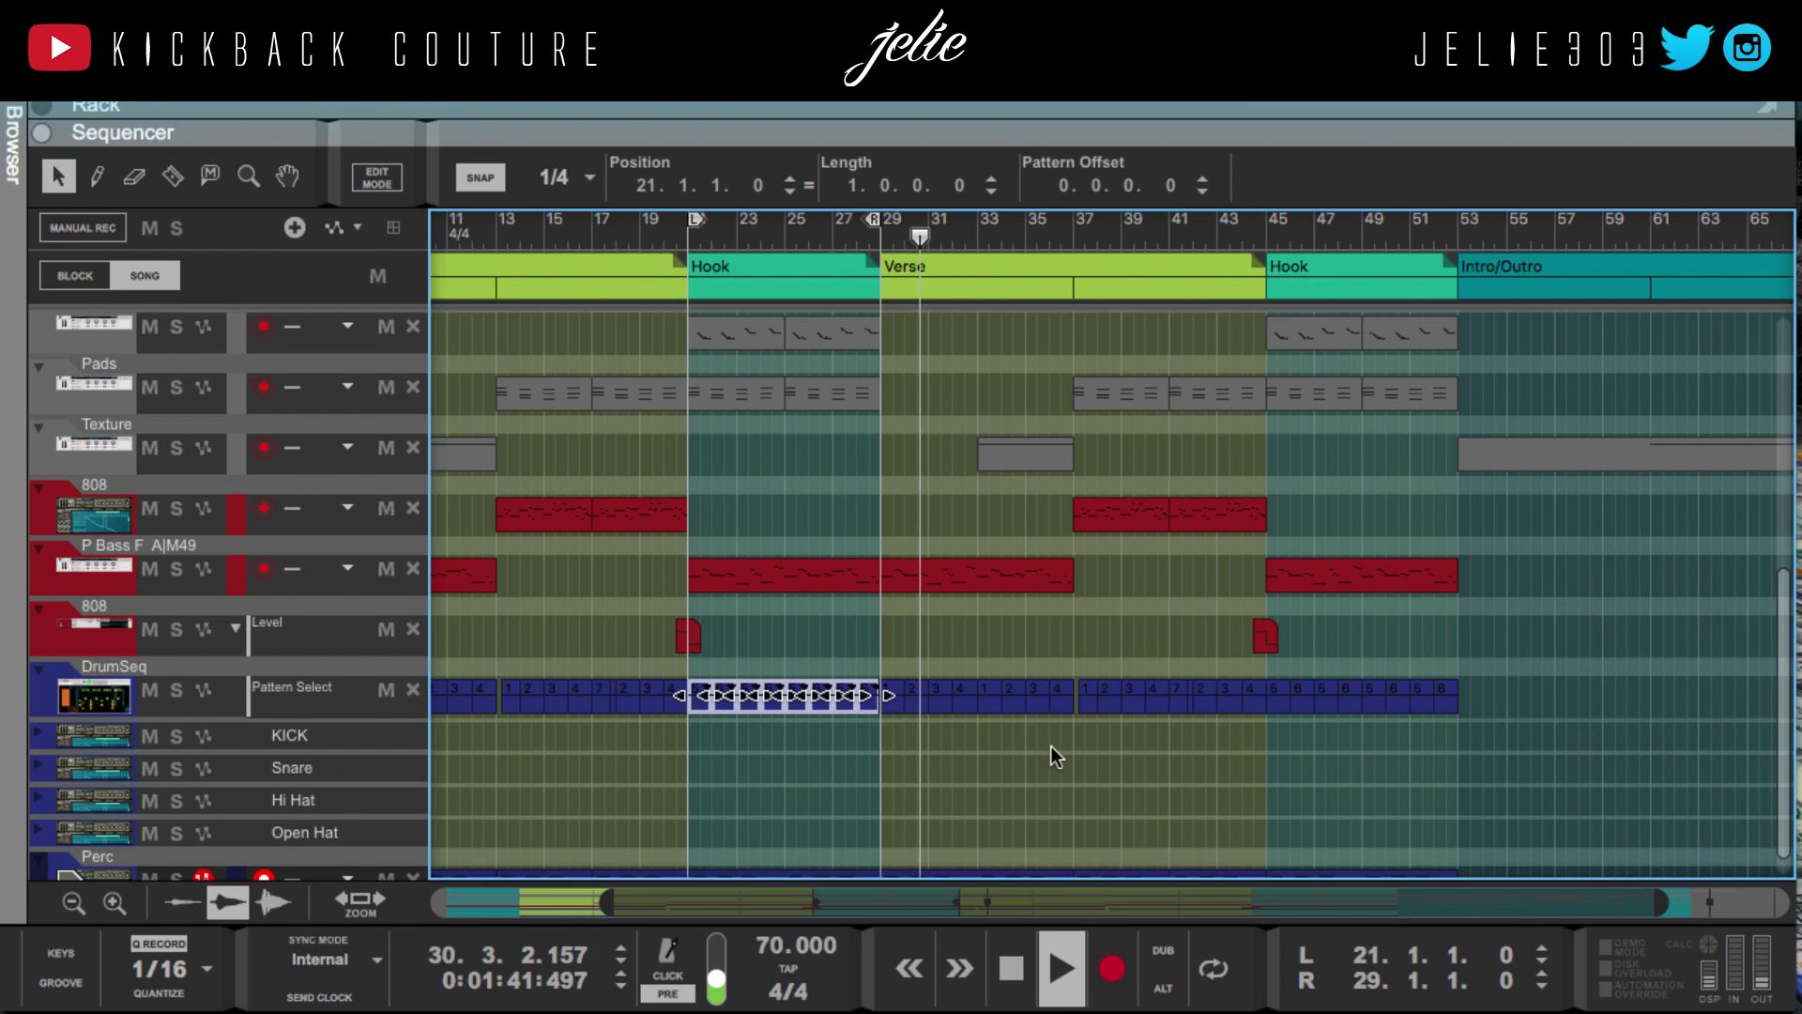
pyautogui.scroll(-1, 1050, 745)
pyautogui.scroll(4, 1050, 745)
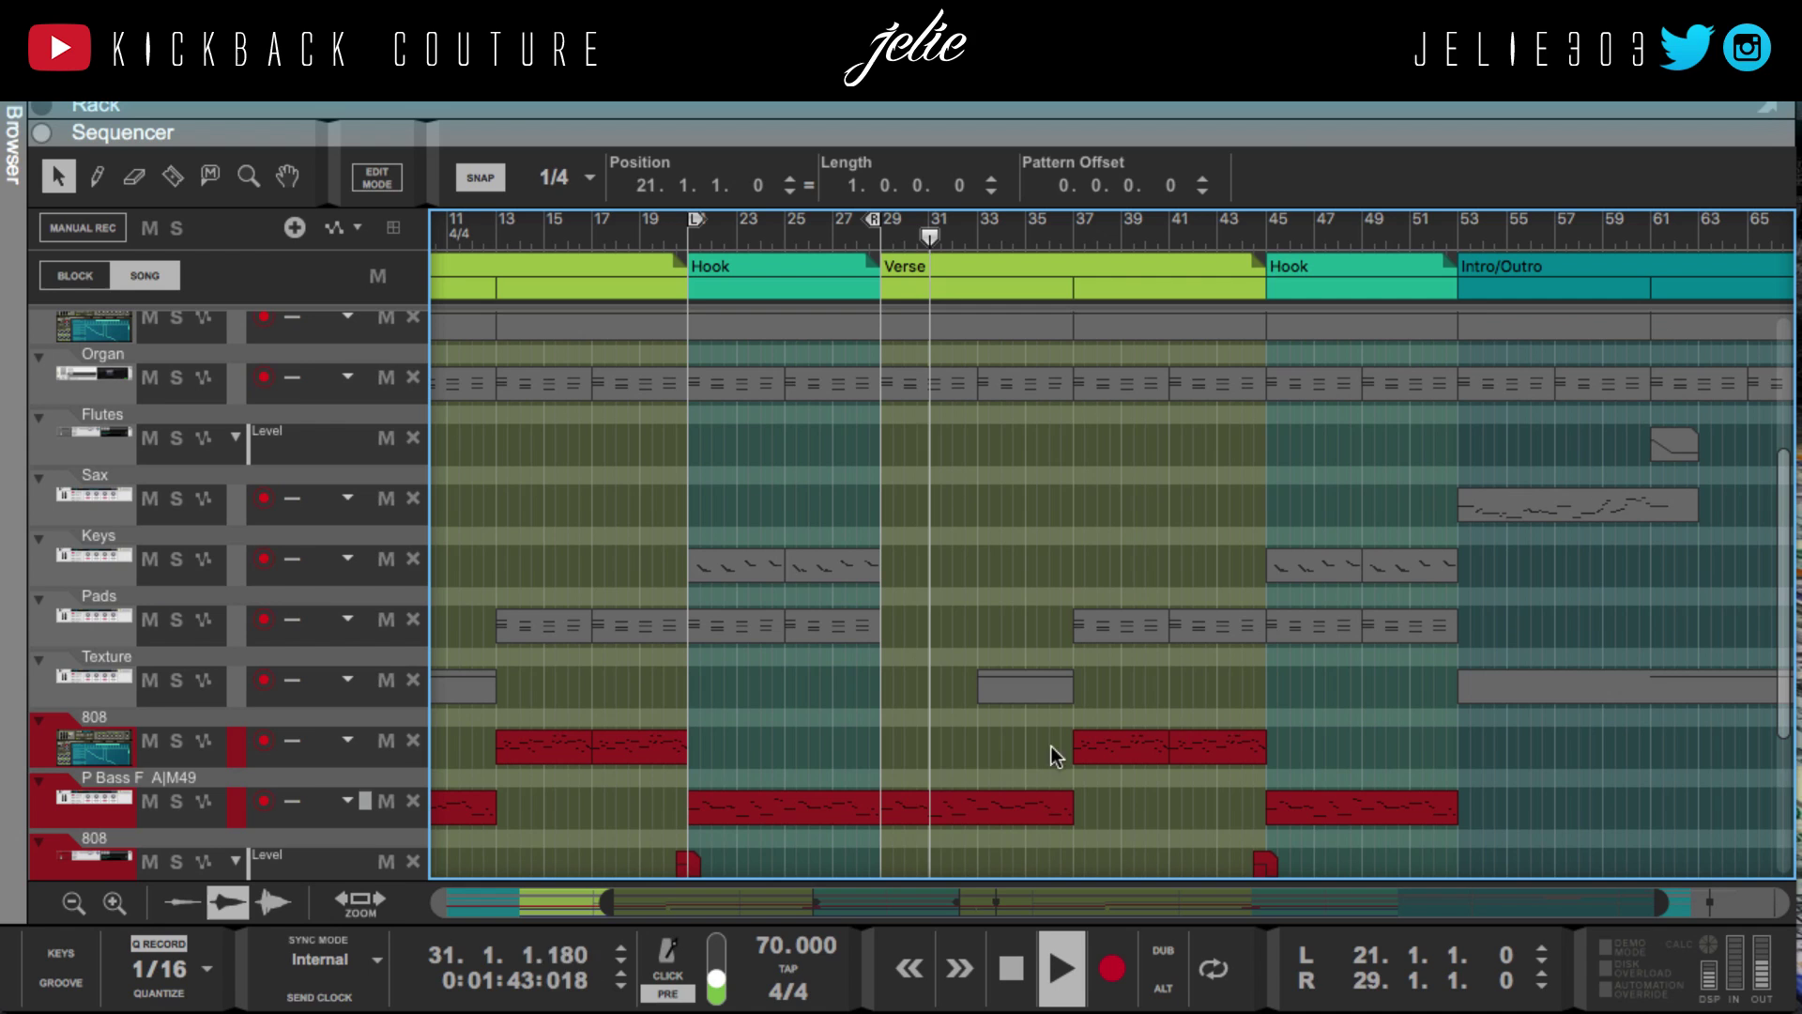
pyautogui.click(1268, 227)
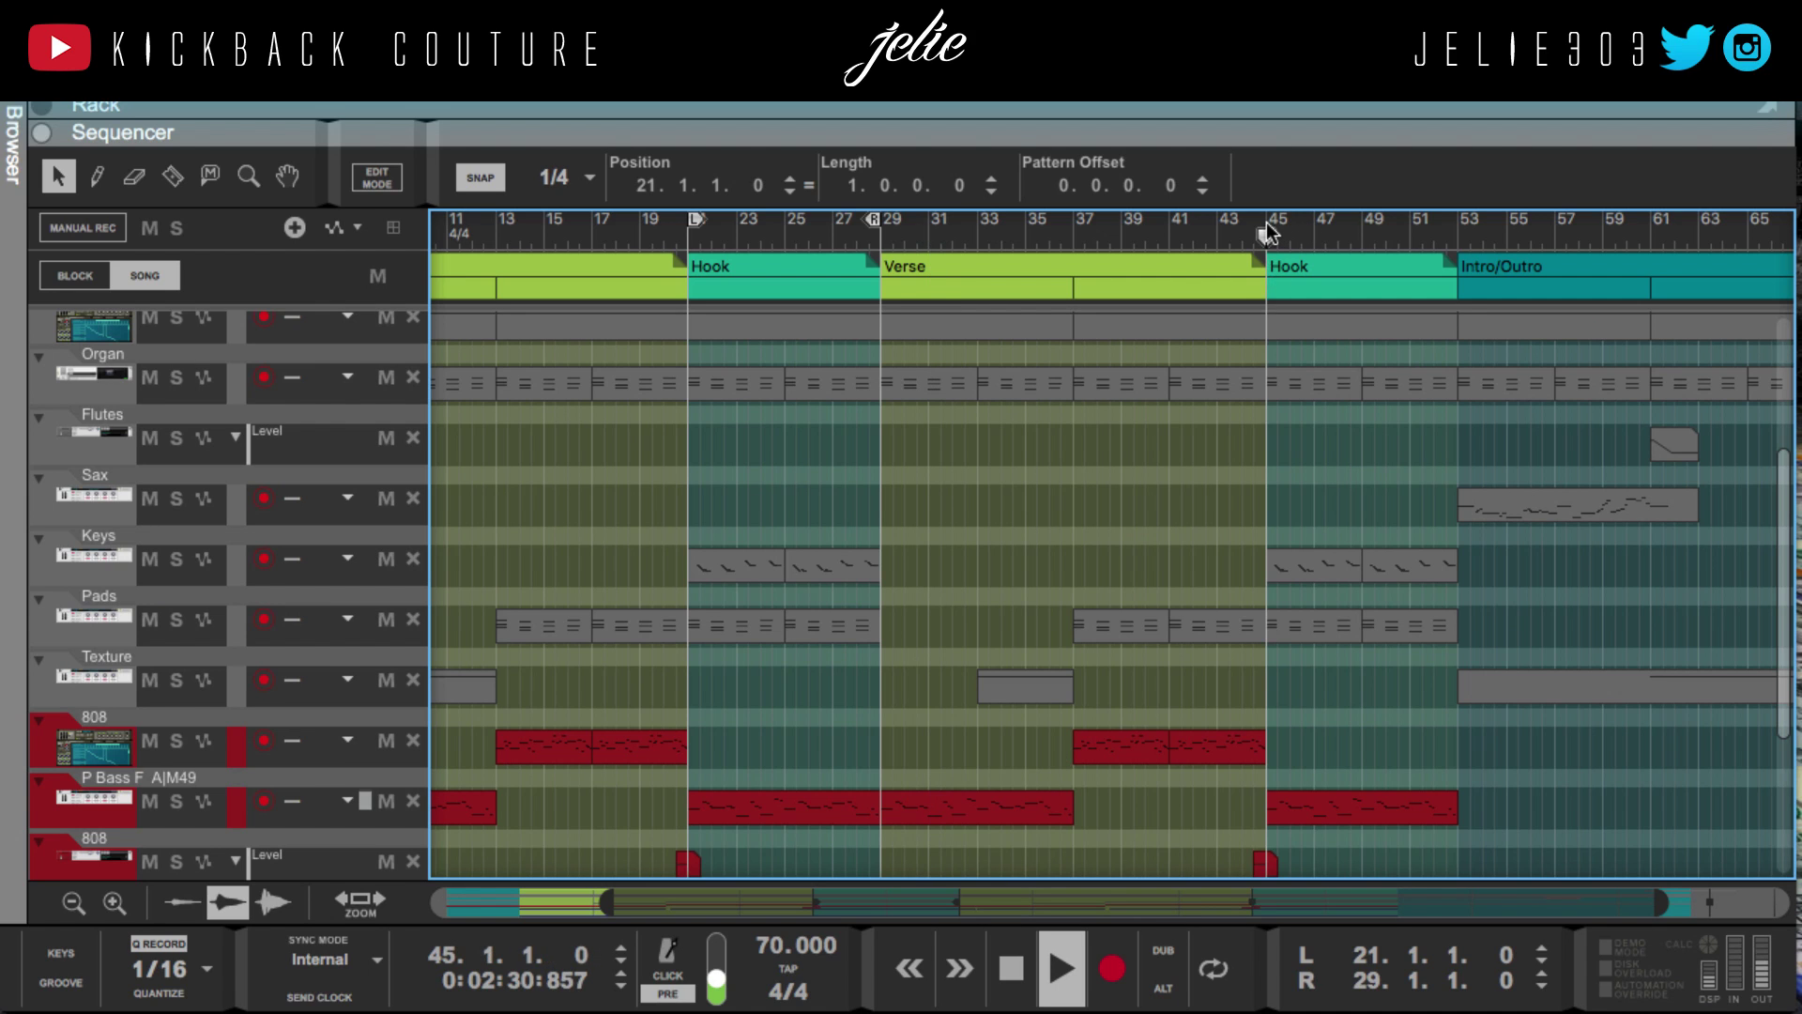
# Restart playback just before the closing Intro/Outro at bar 53 and put the right loop locator back at bar 29
pyautogui.keyDown('alt'); pyautogui.click(1462, 229); pyautogui.keyUp('alt')
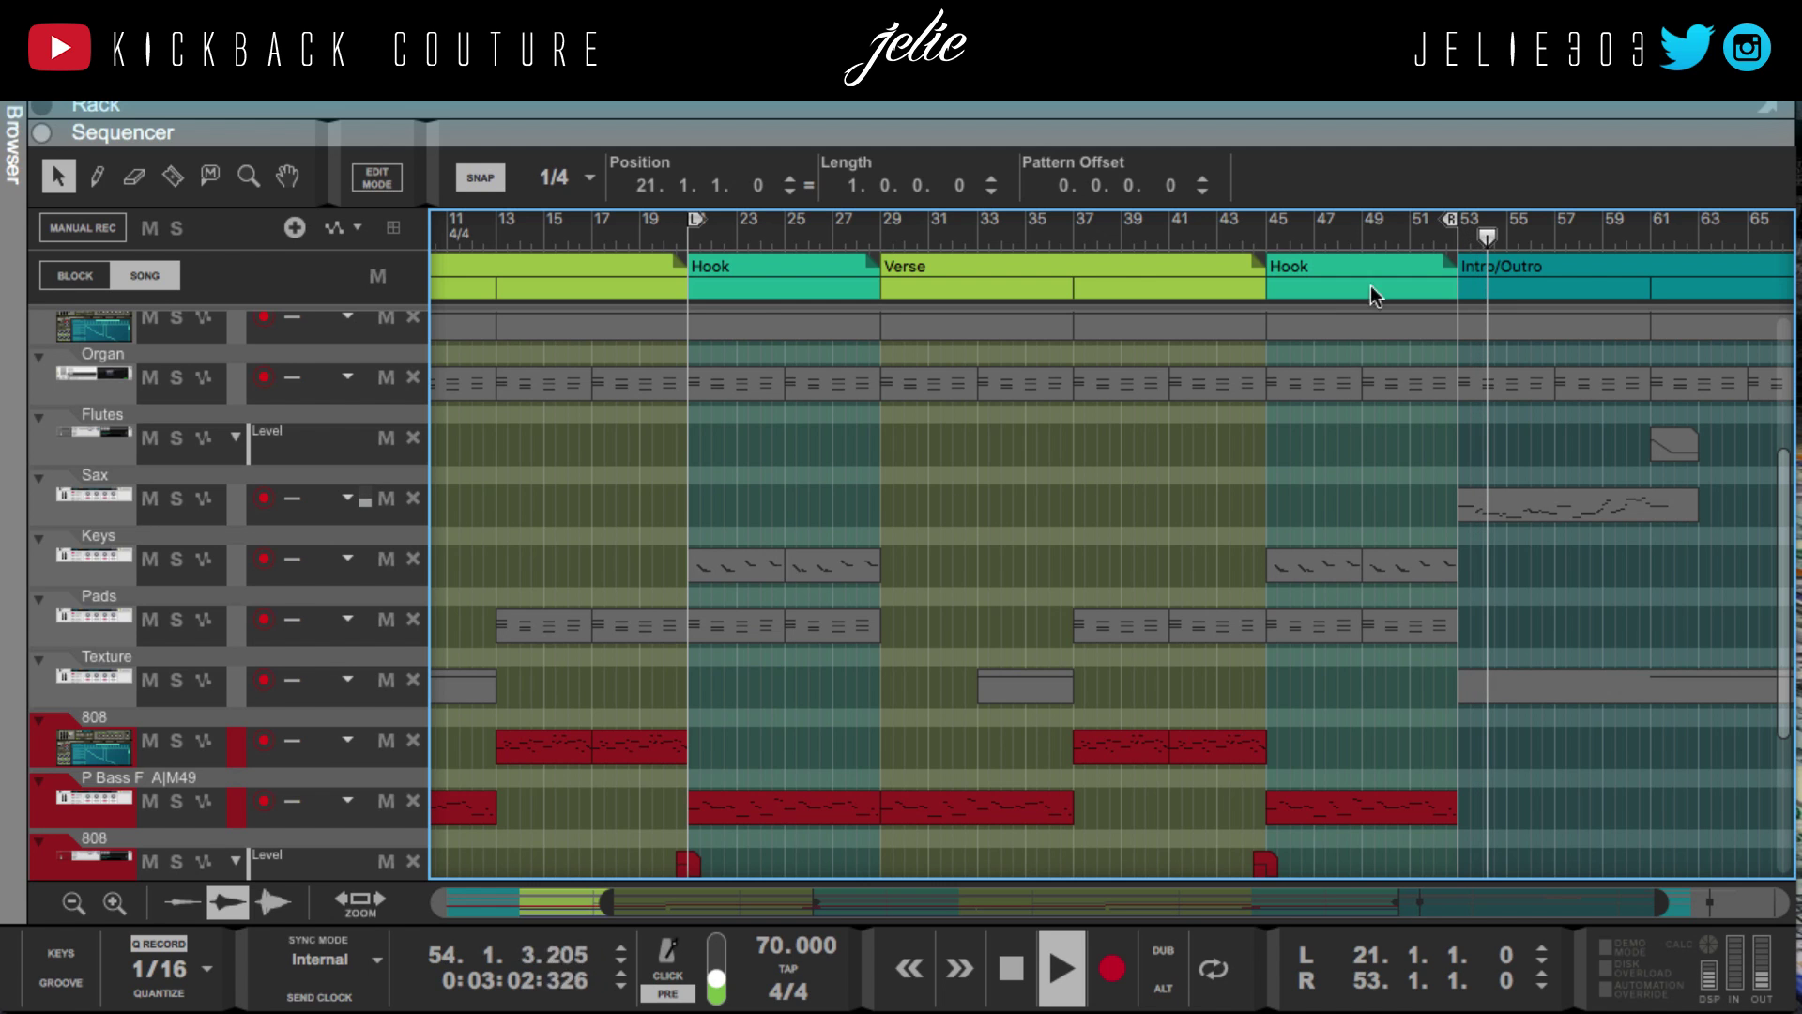
pyautogui.scroll(-1, 1226, 509)
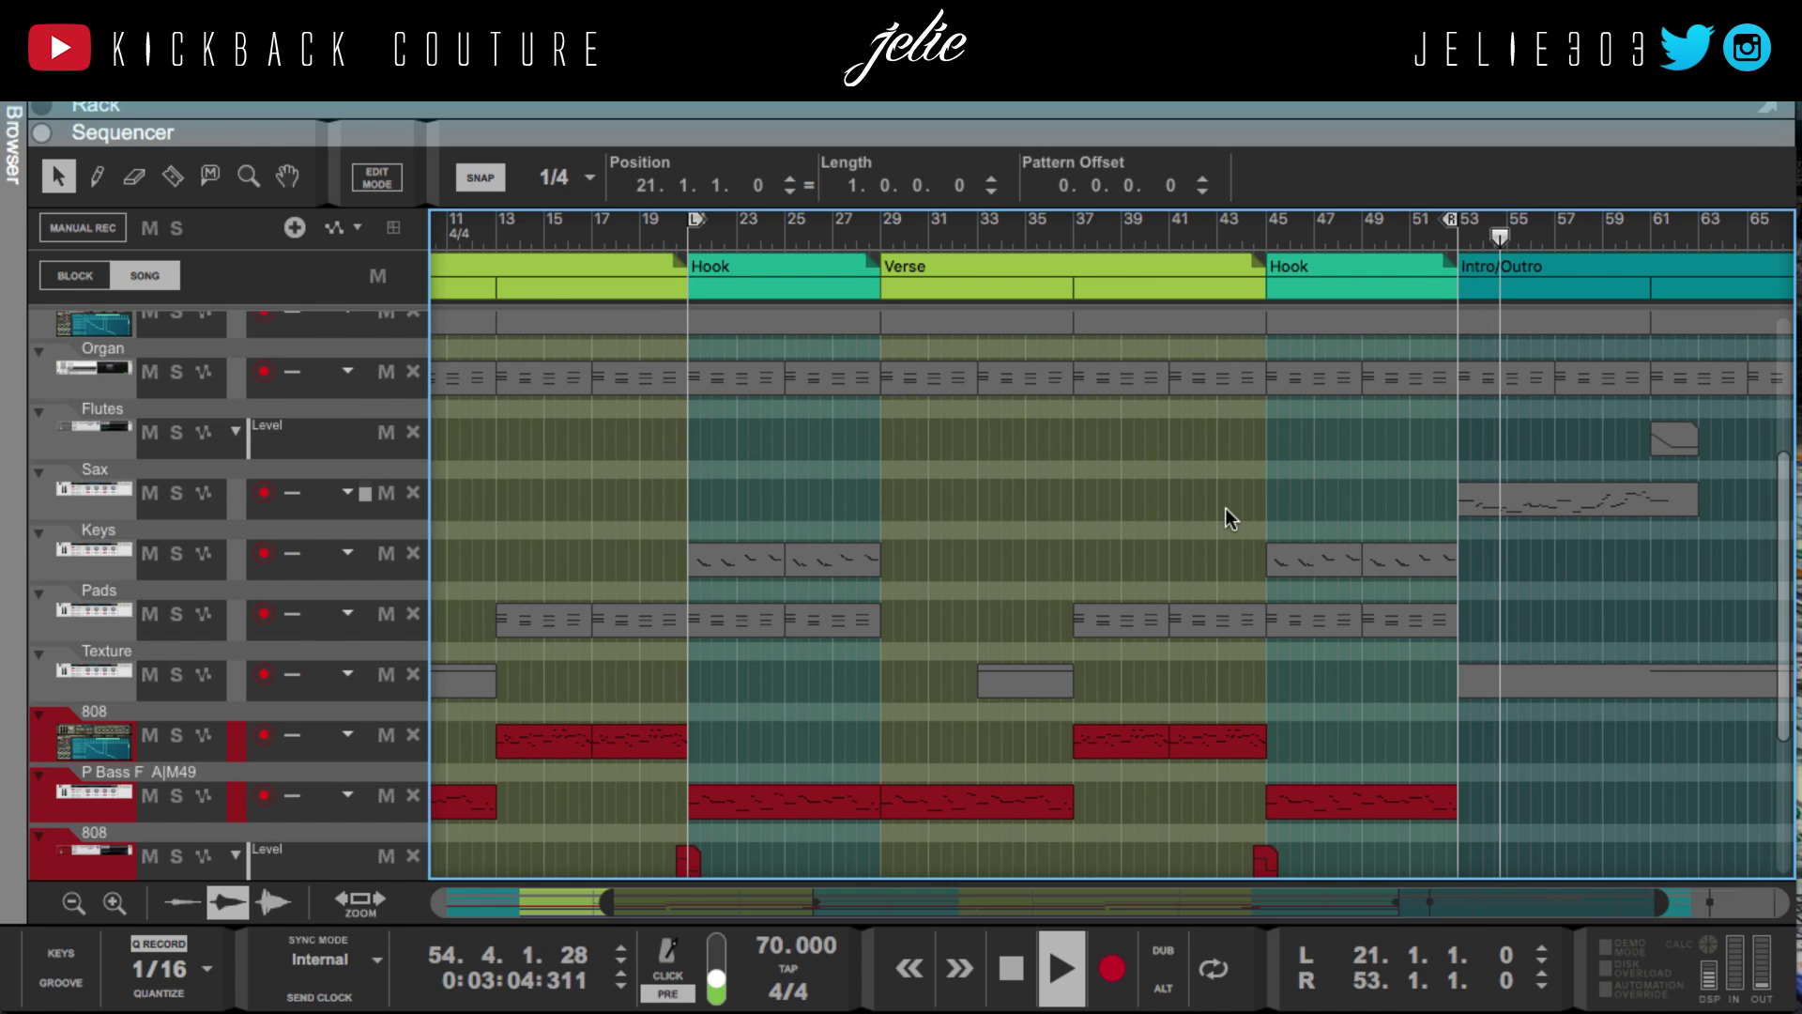
pyautogui.hscroll(3, 1225, 508)
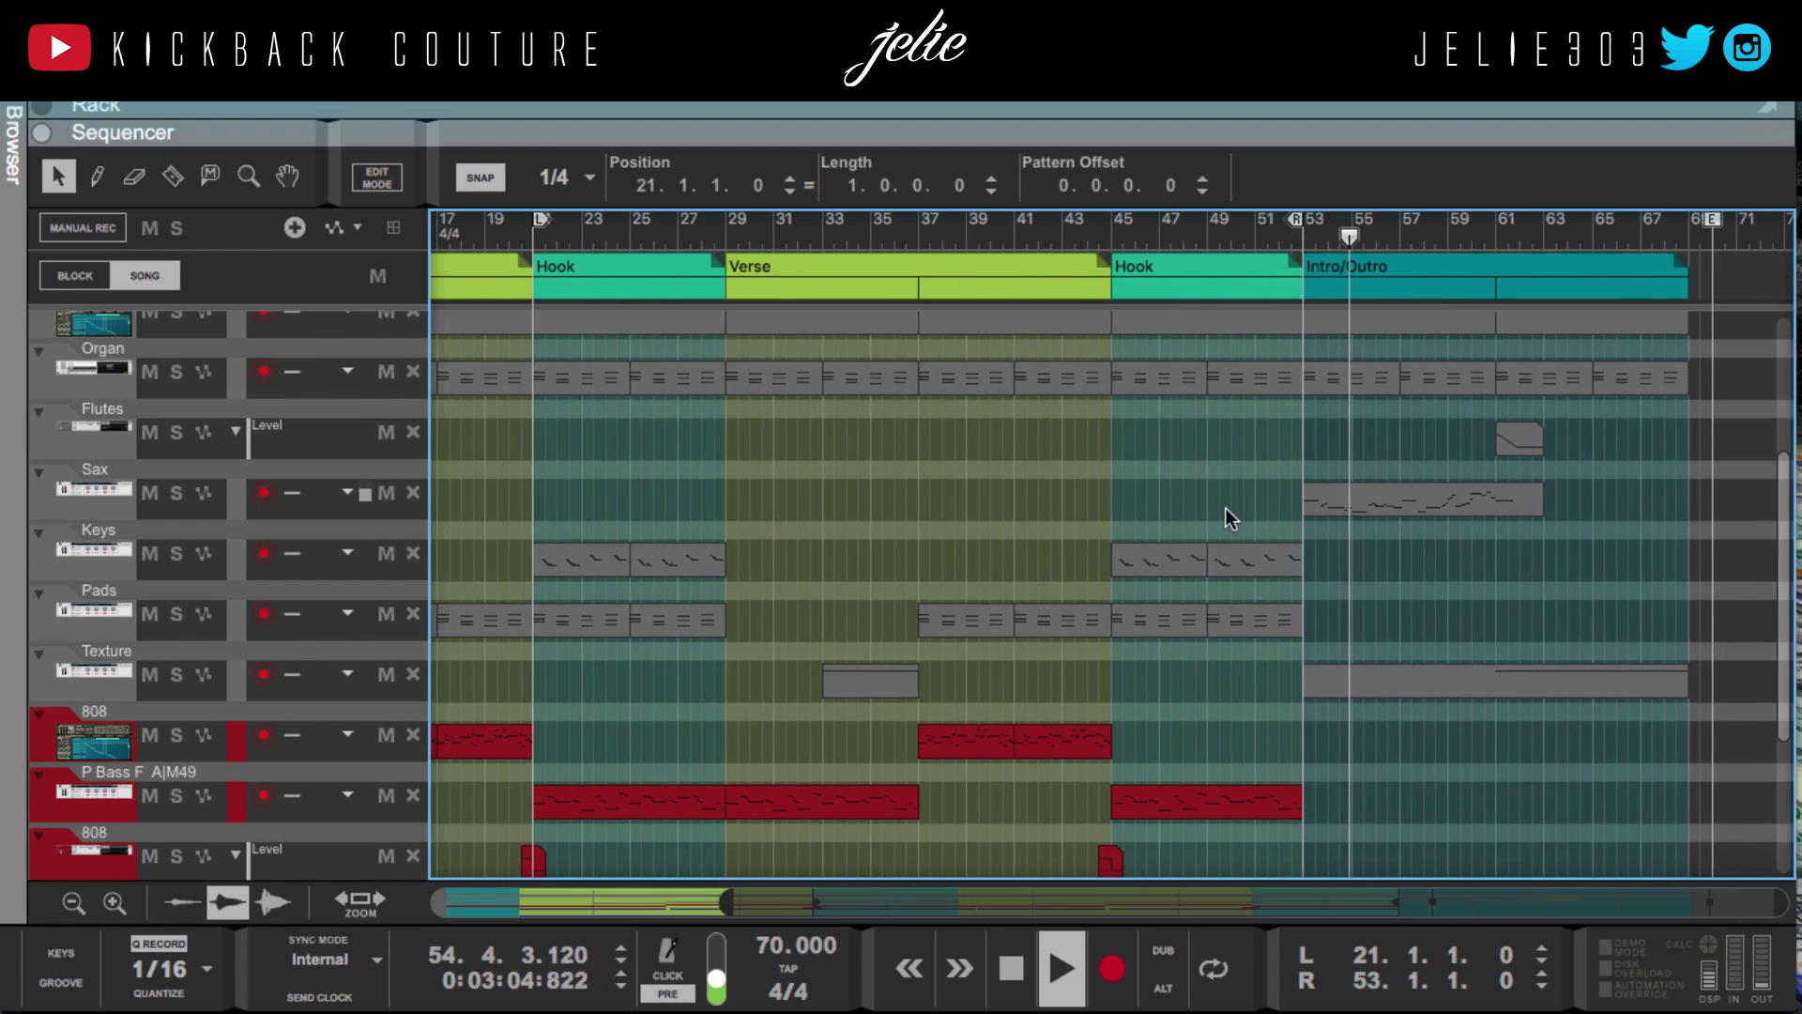
pyautogui.click(1291, 242)
pyautogui.moveTo(1295, 219)
pyautogui.mouseDown()
pyautogui.moveTo(769, 272)
pyautogui.moveTo(727, 296)
pyautogui.moveTo(719, 235)
pyautogui.mouseUp()
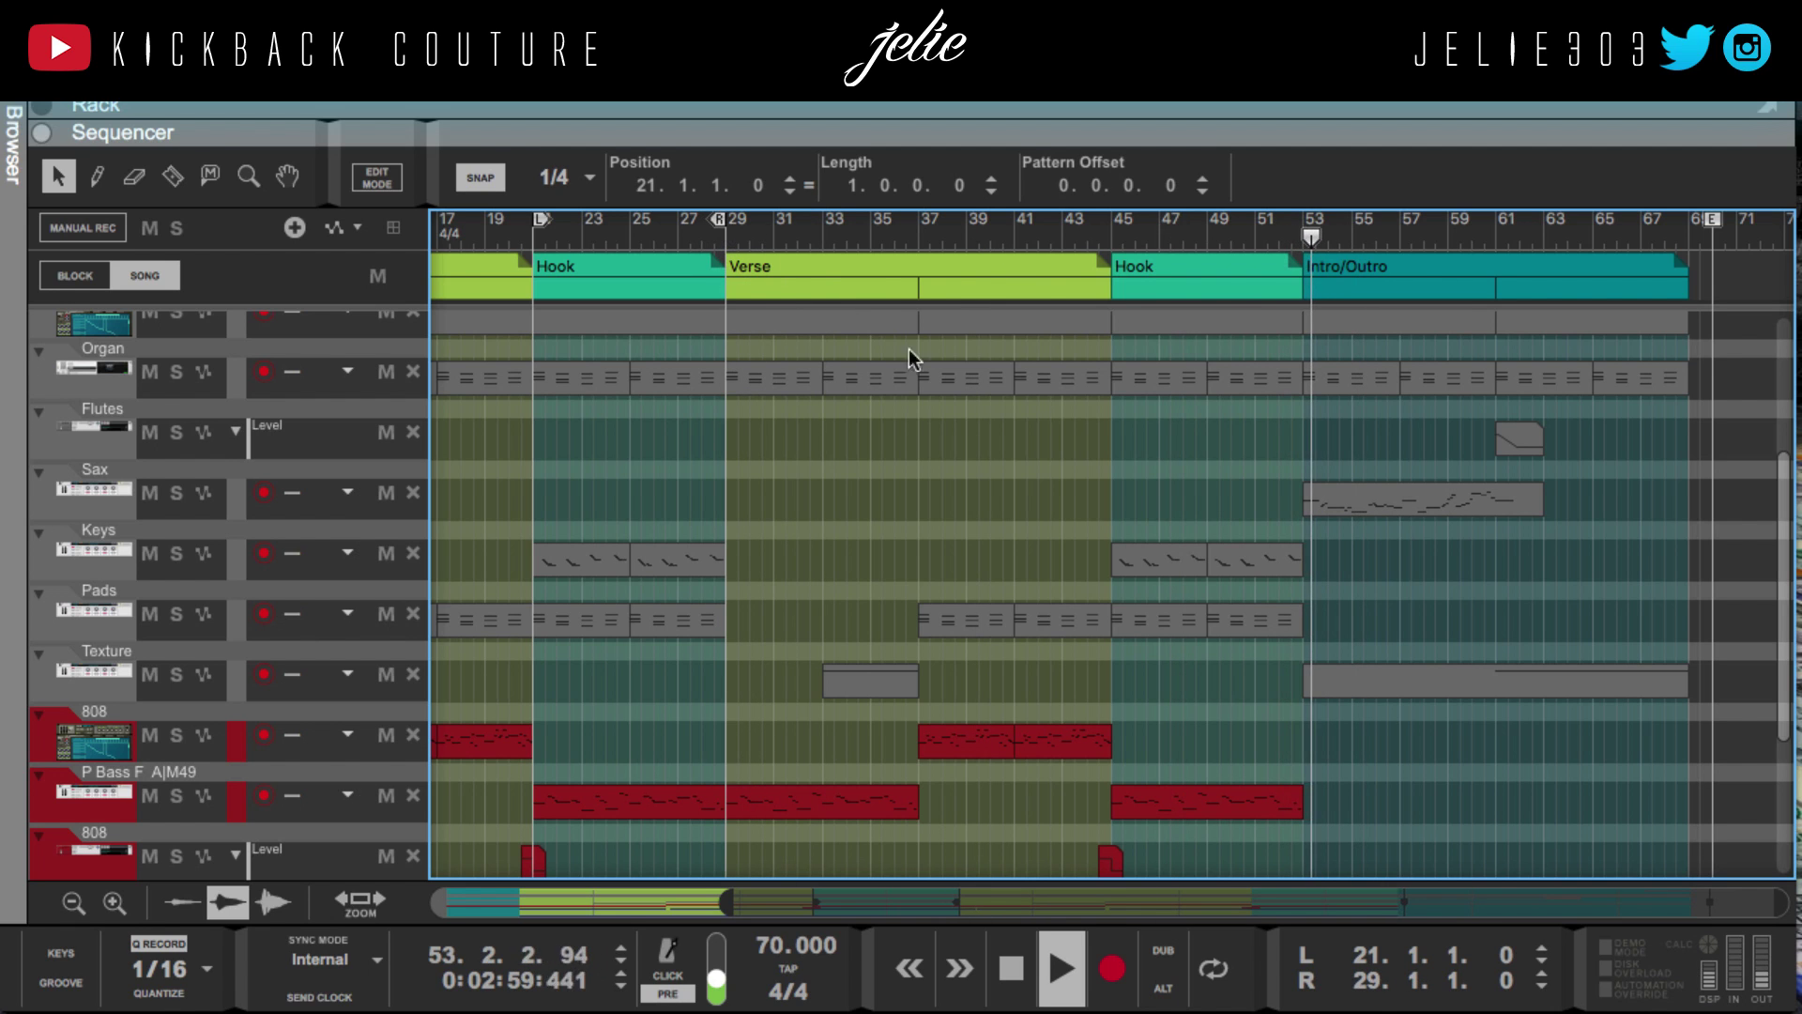
# Open the Sax clip in the closing Intro/Outro, examine its notes and velocities during playback, and close the editor
pyautogui.doubleClick(1337, 506)
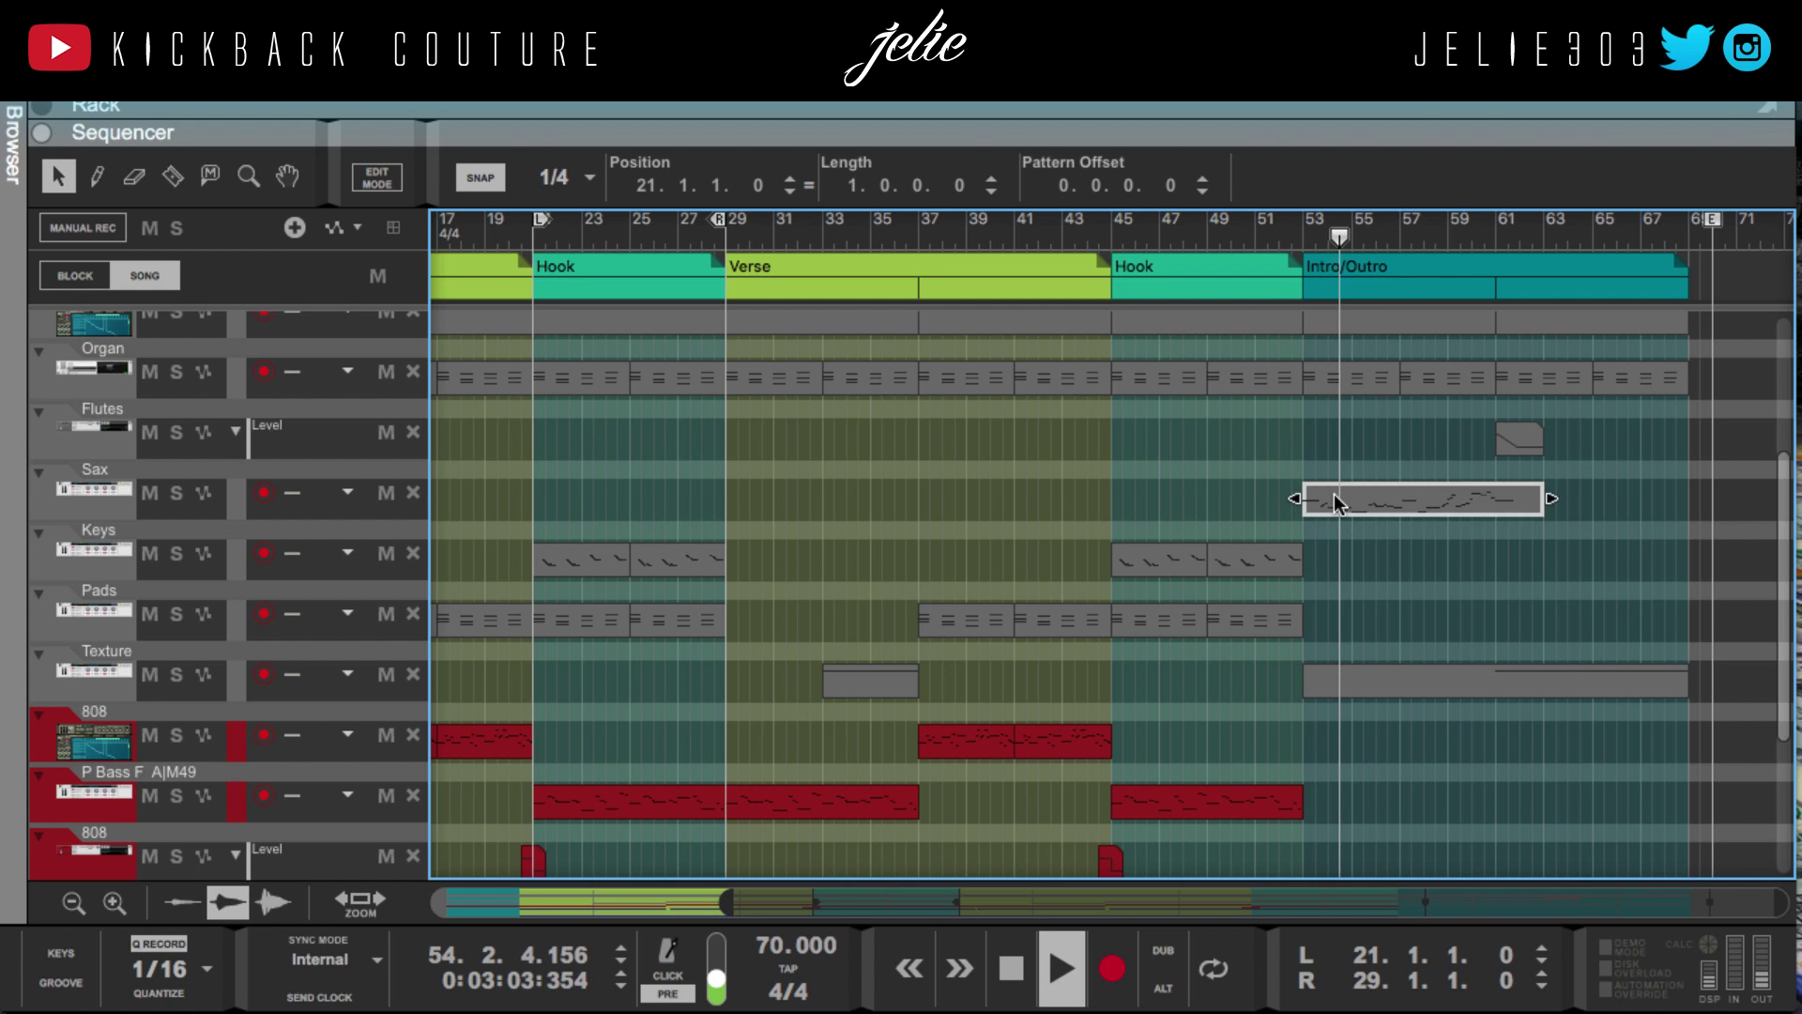
pyautogui.moveTo(1048, 347)
pyautogui.mouseDown()
pyautogui.moveTo(1004, 353)
pyautogui.moveTo(1055, 355)
pyautogui.mouseUp()
pyautogui.scroll(-3, 1098, 435)
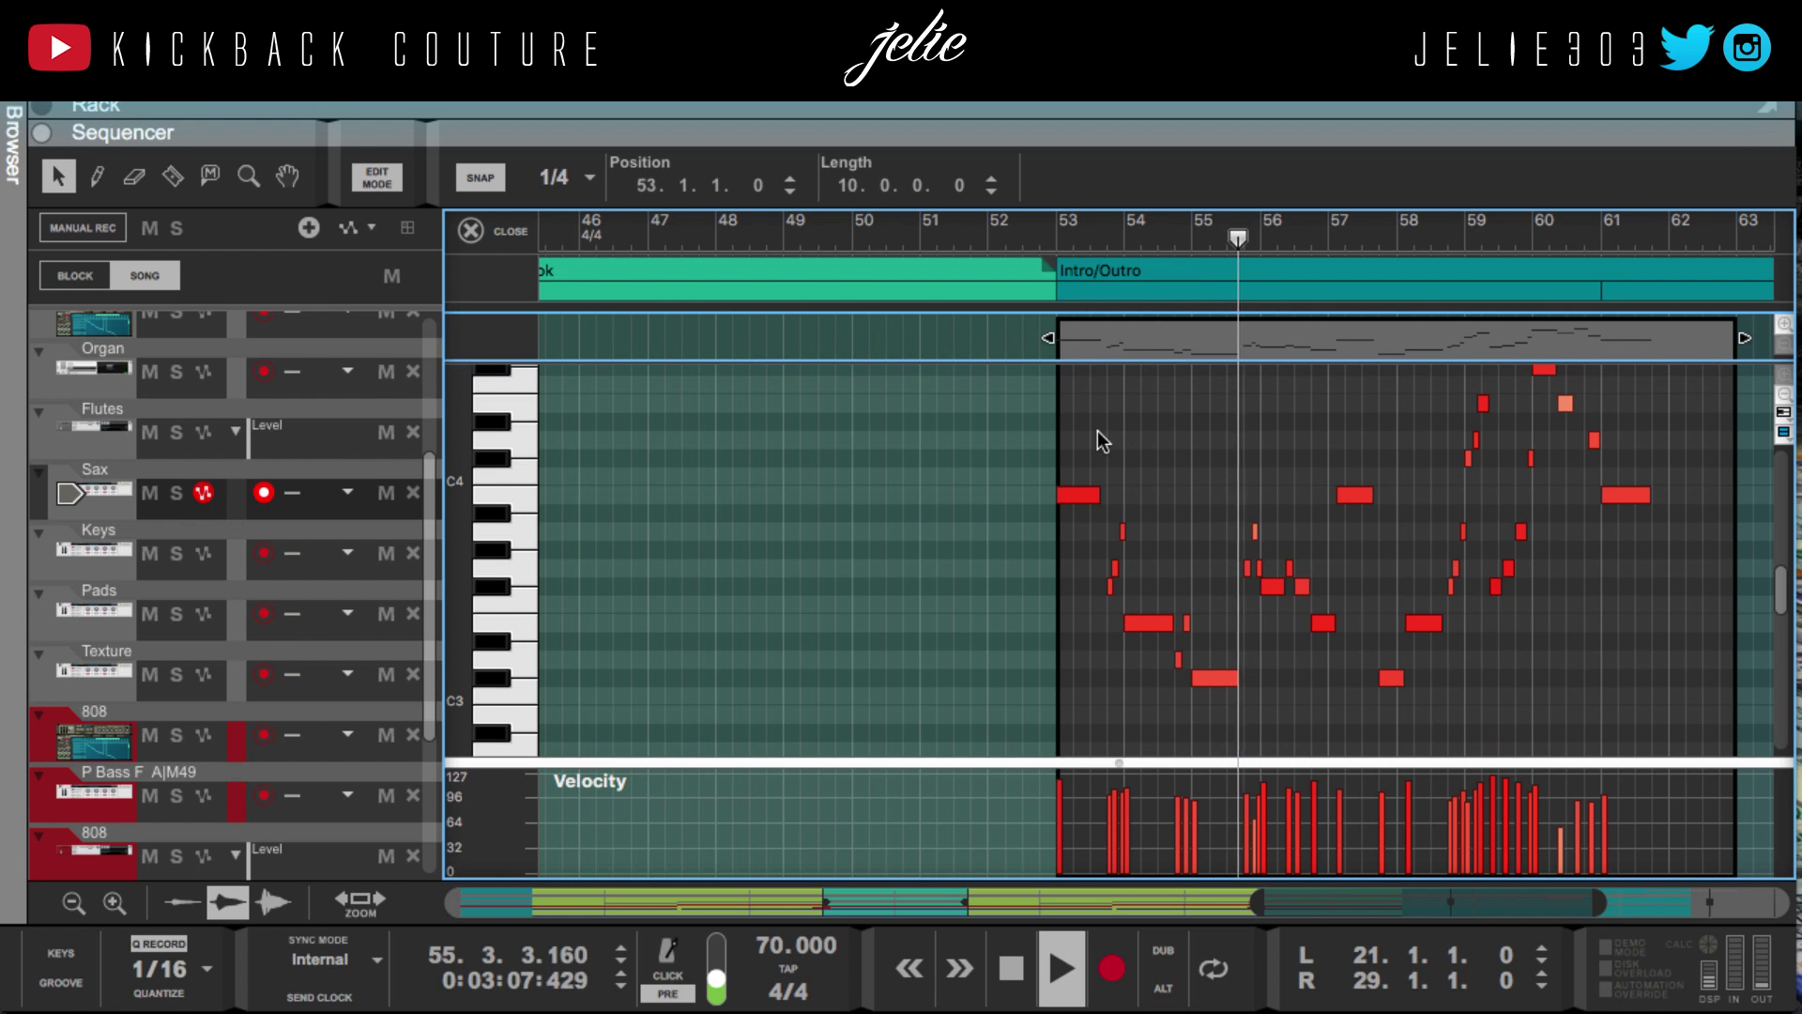
pyautogui.hscroll(2, 1151, 494)
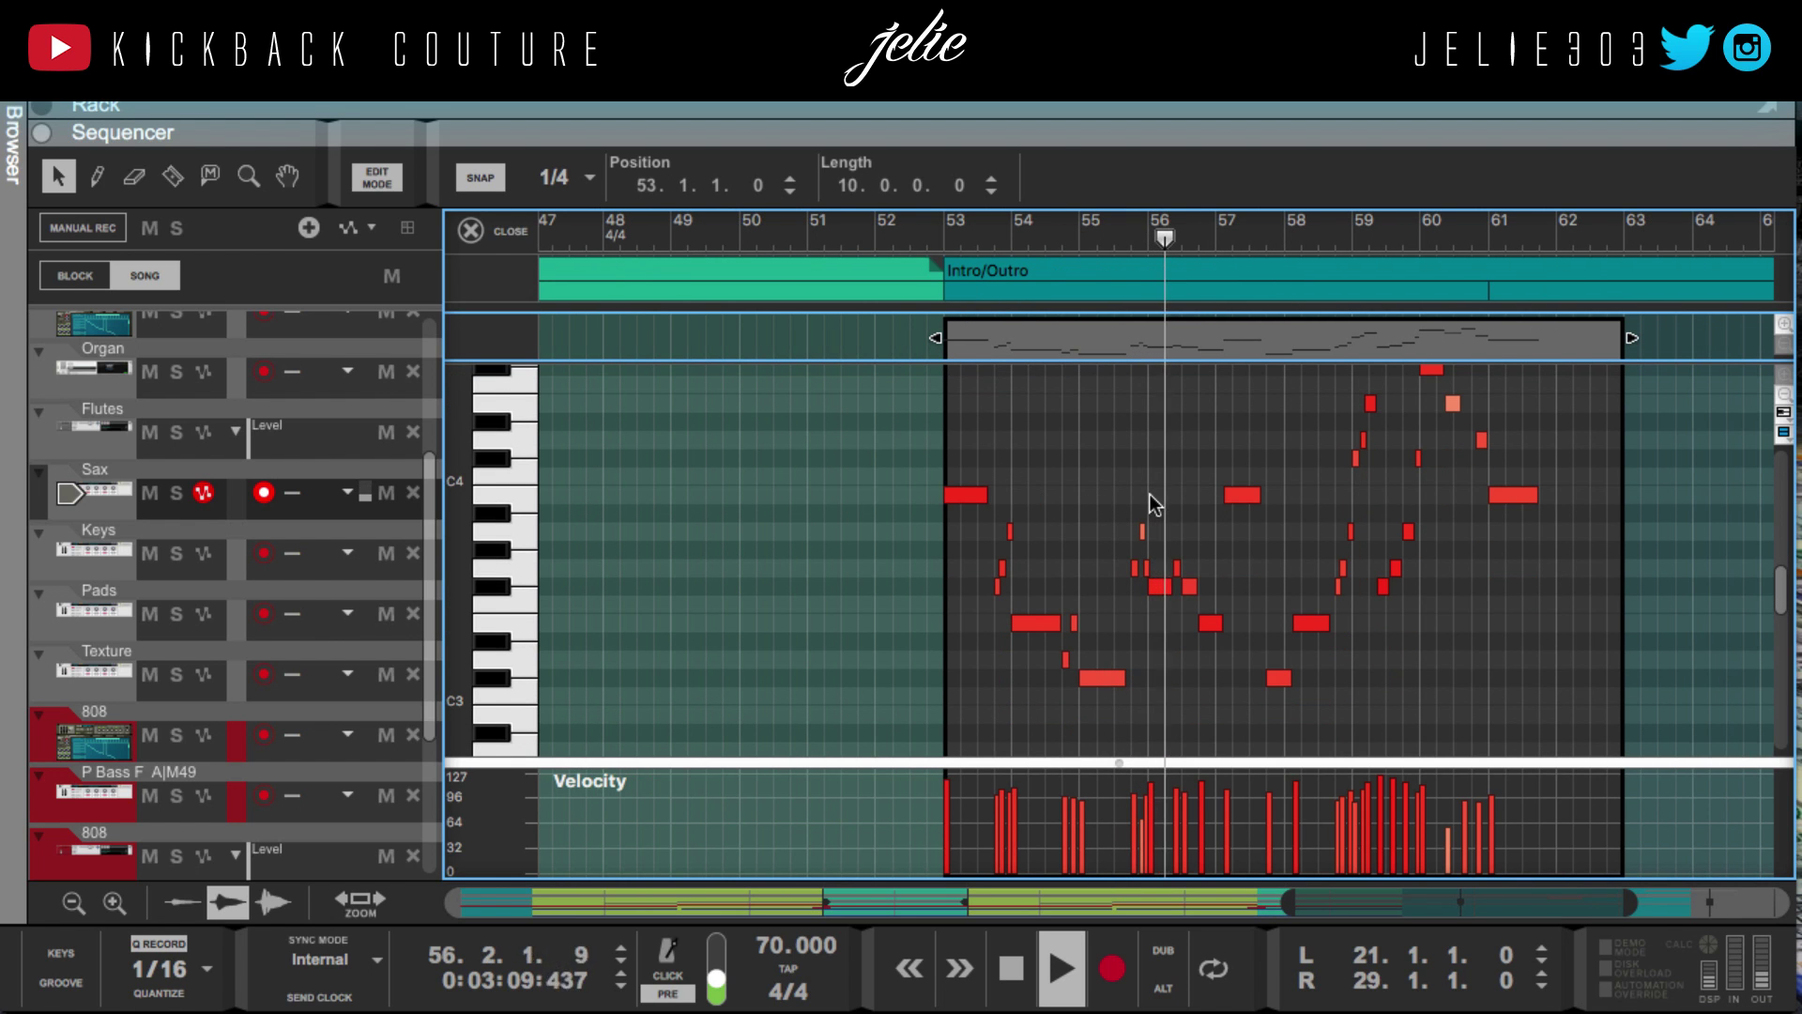
pyautogui.scroll(2, 1149, 493)
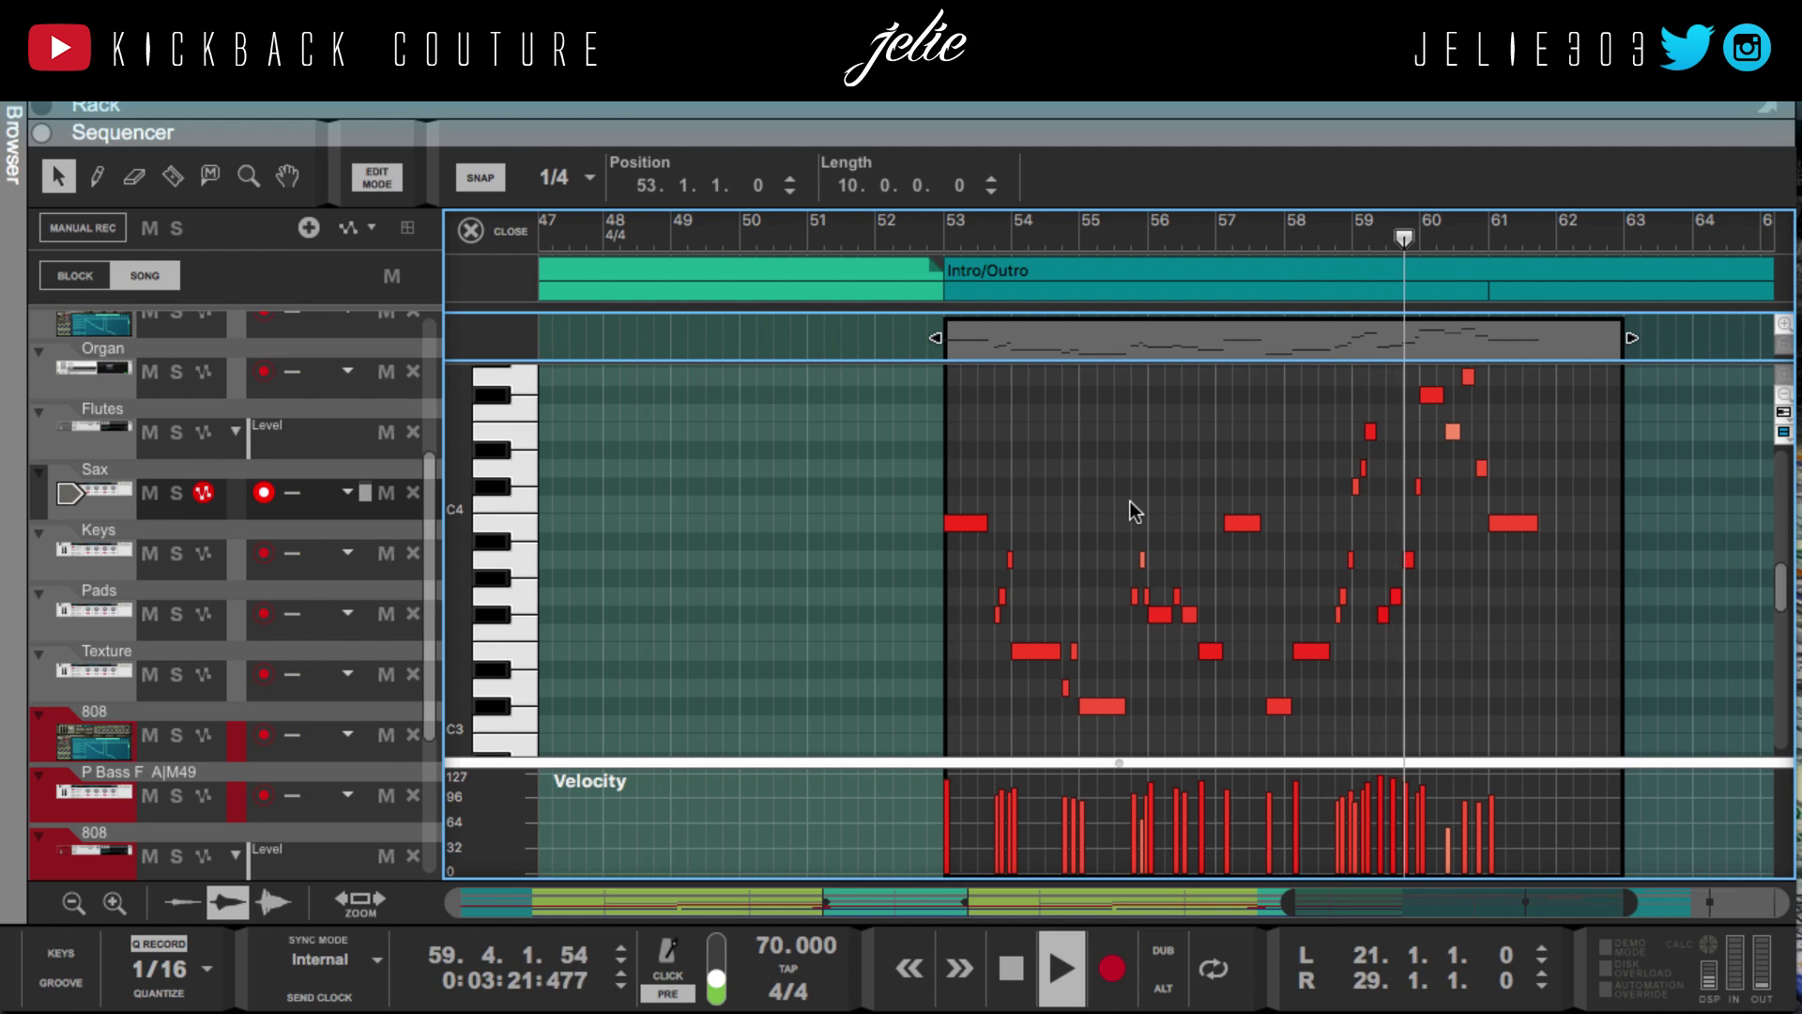
pyautogui.scroll(1, 1132, 512)
pyautogui.scroll(1, 1131, 505)
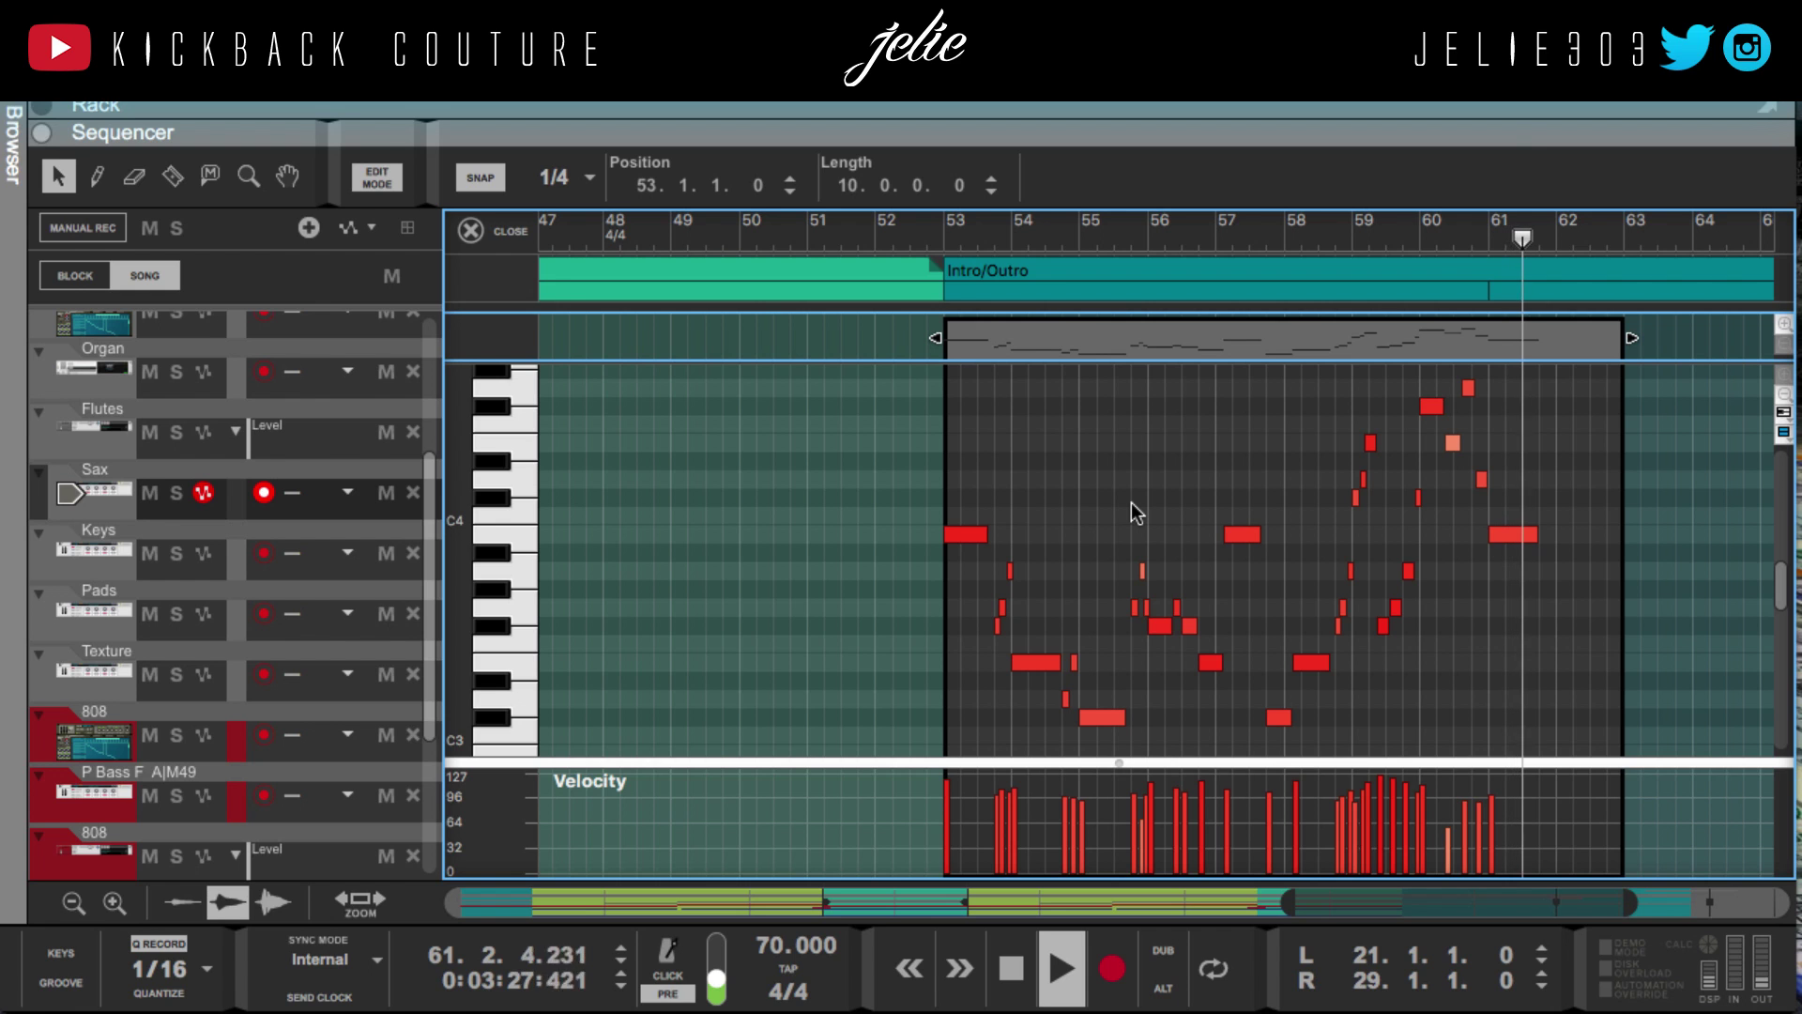
pyautogui.click(472, 231)
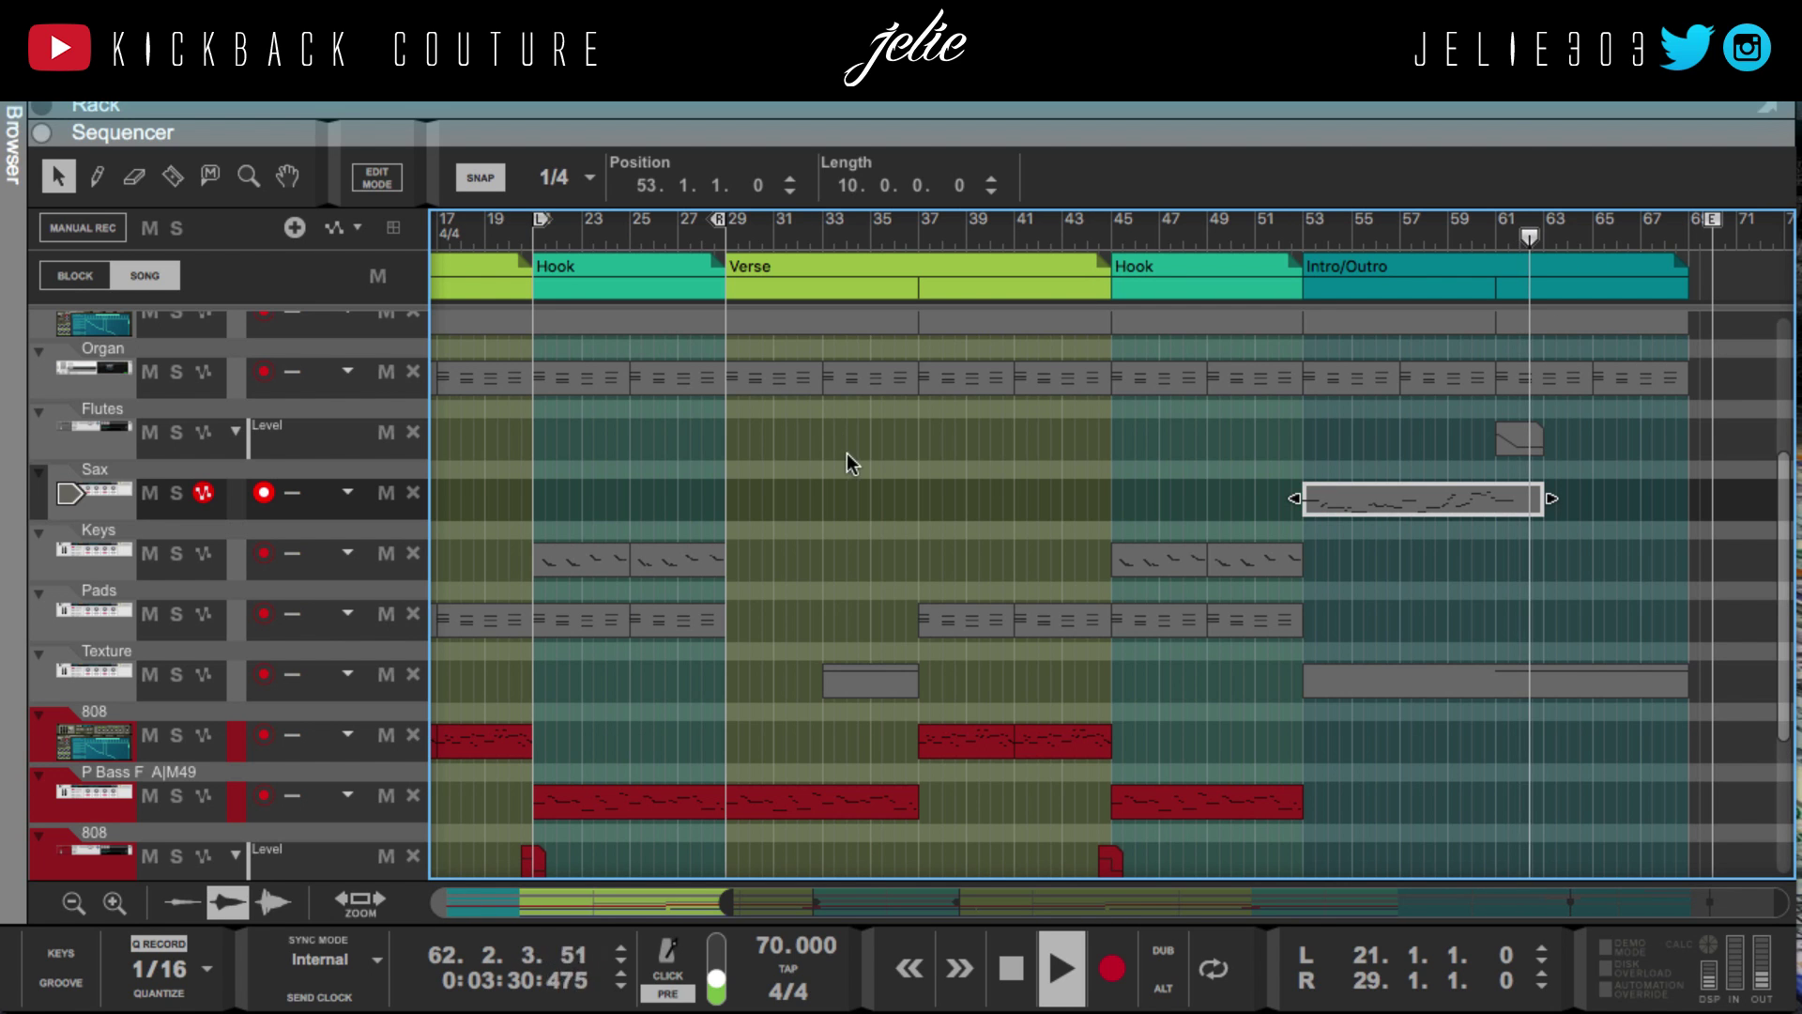
# Open the Flutes level automation clip inline, select its starting point to examine the level drop, and stop playback
pyautogui.click(1537, 542)
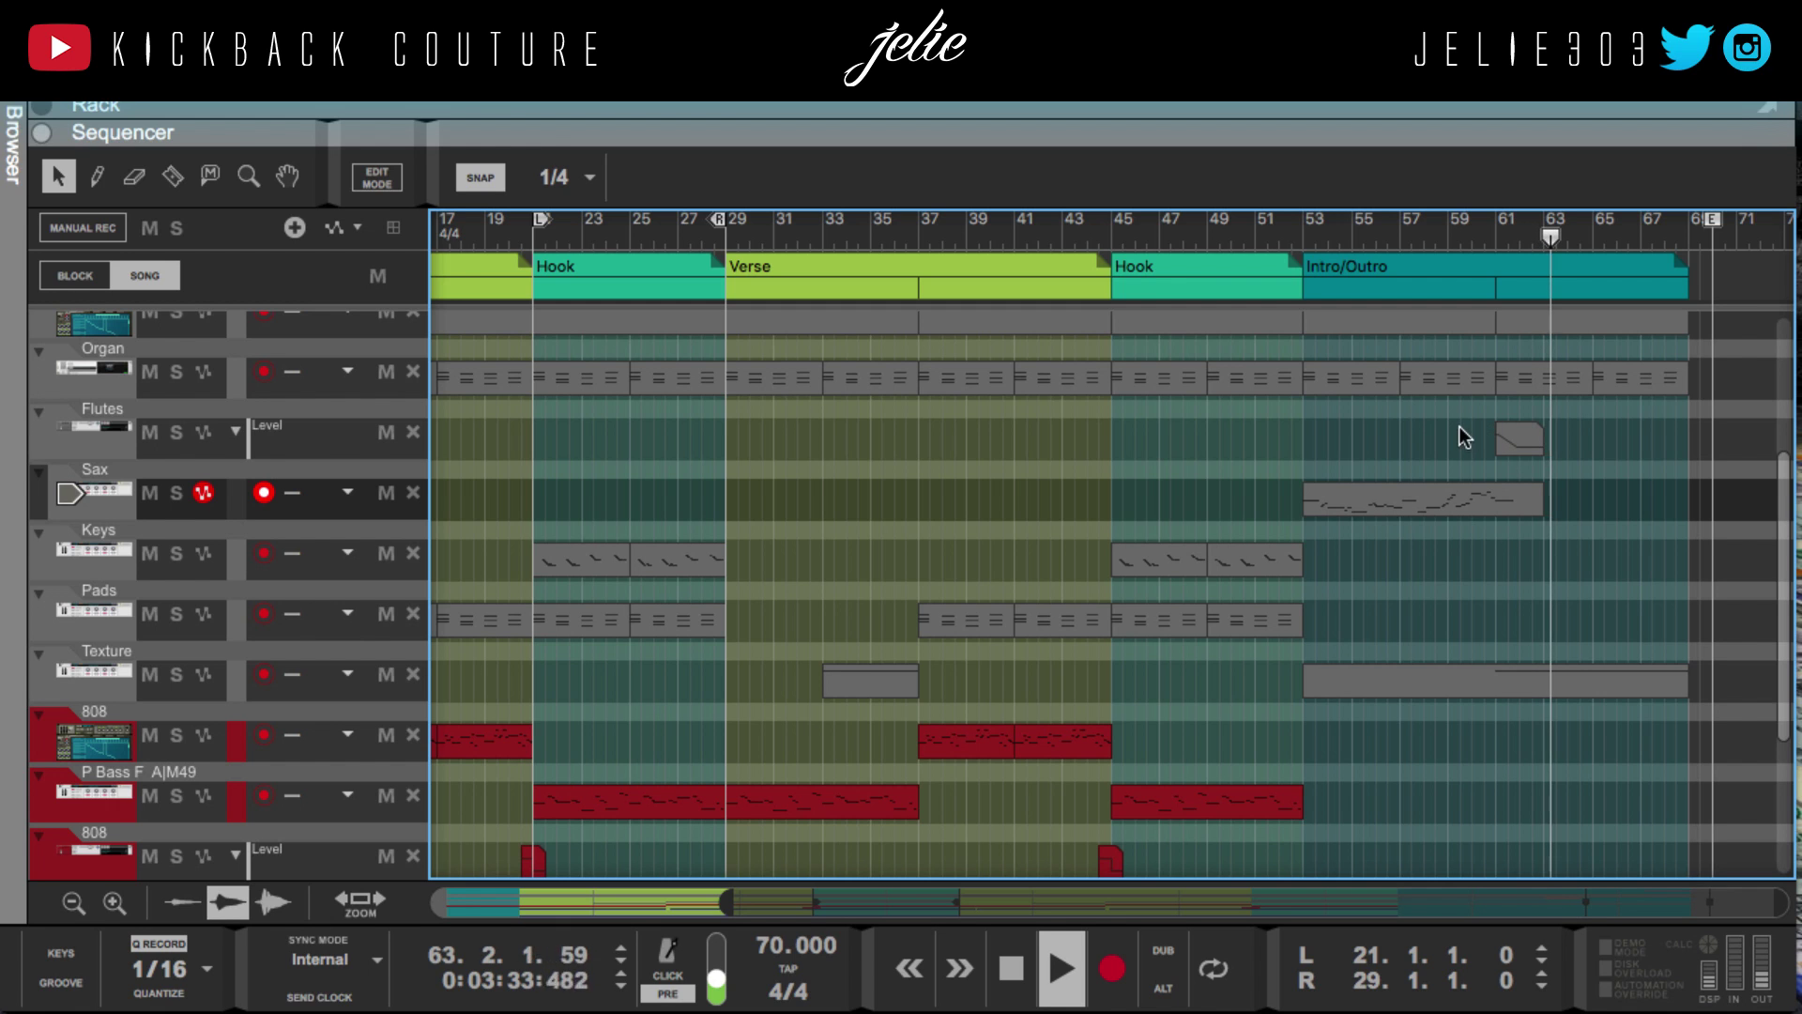
pyautogui.click(1518, 436)
pyautogui.doubleClick(1514, 443)
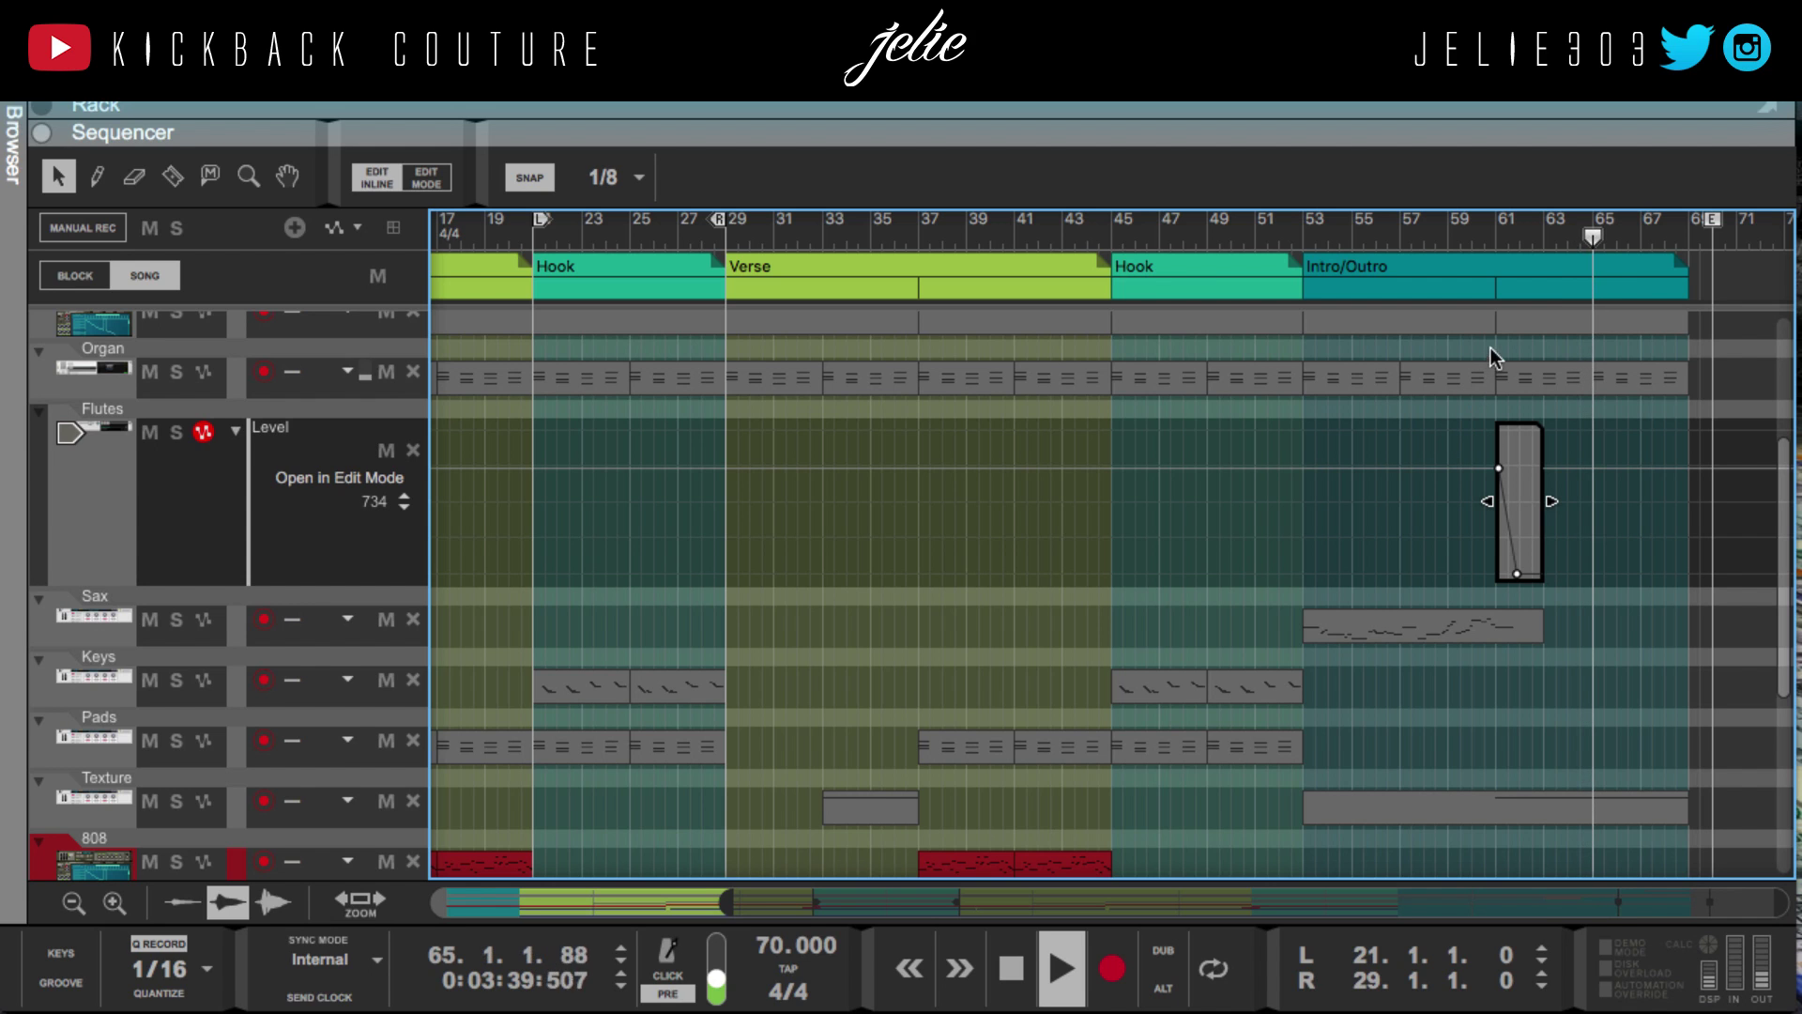
pyautogui.moveTo(1580, 459); pyautogui.dragTo(1426, 537)
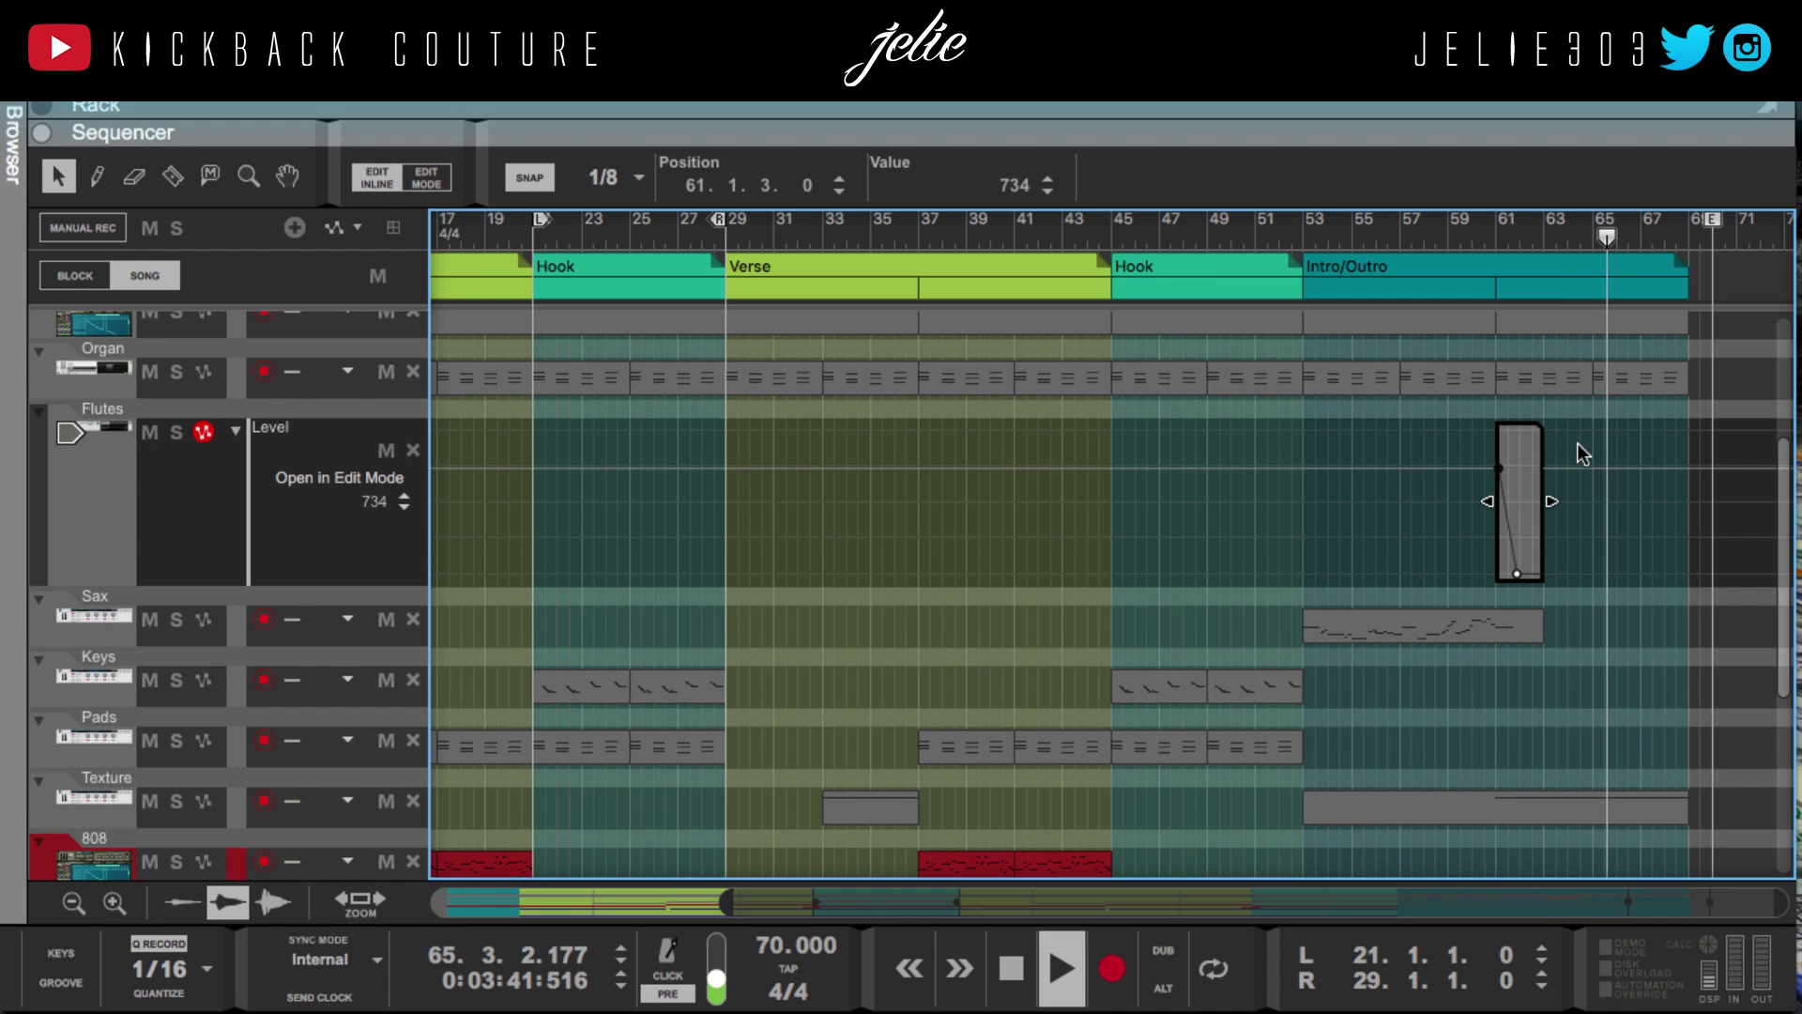
pyautogui.press('space')
pyautogui.click(1457, 368)
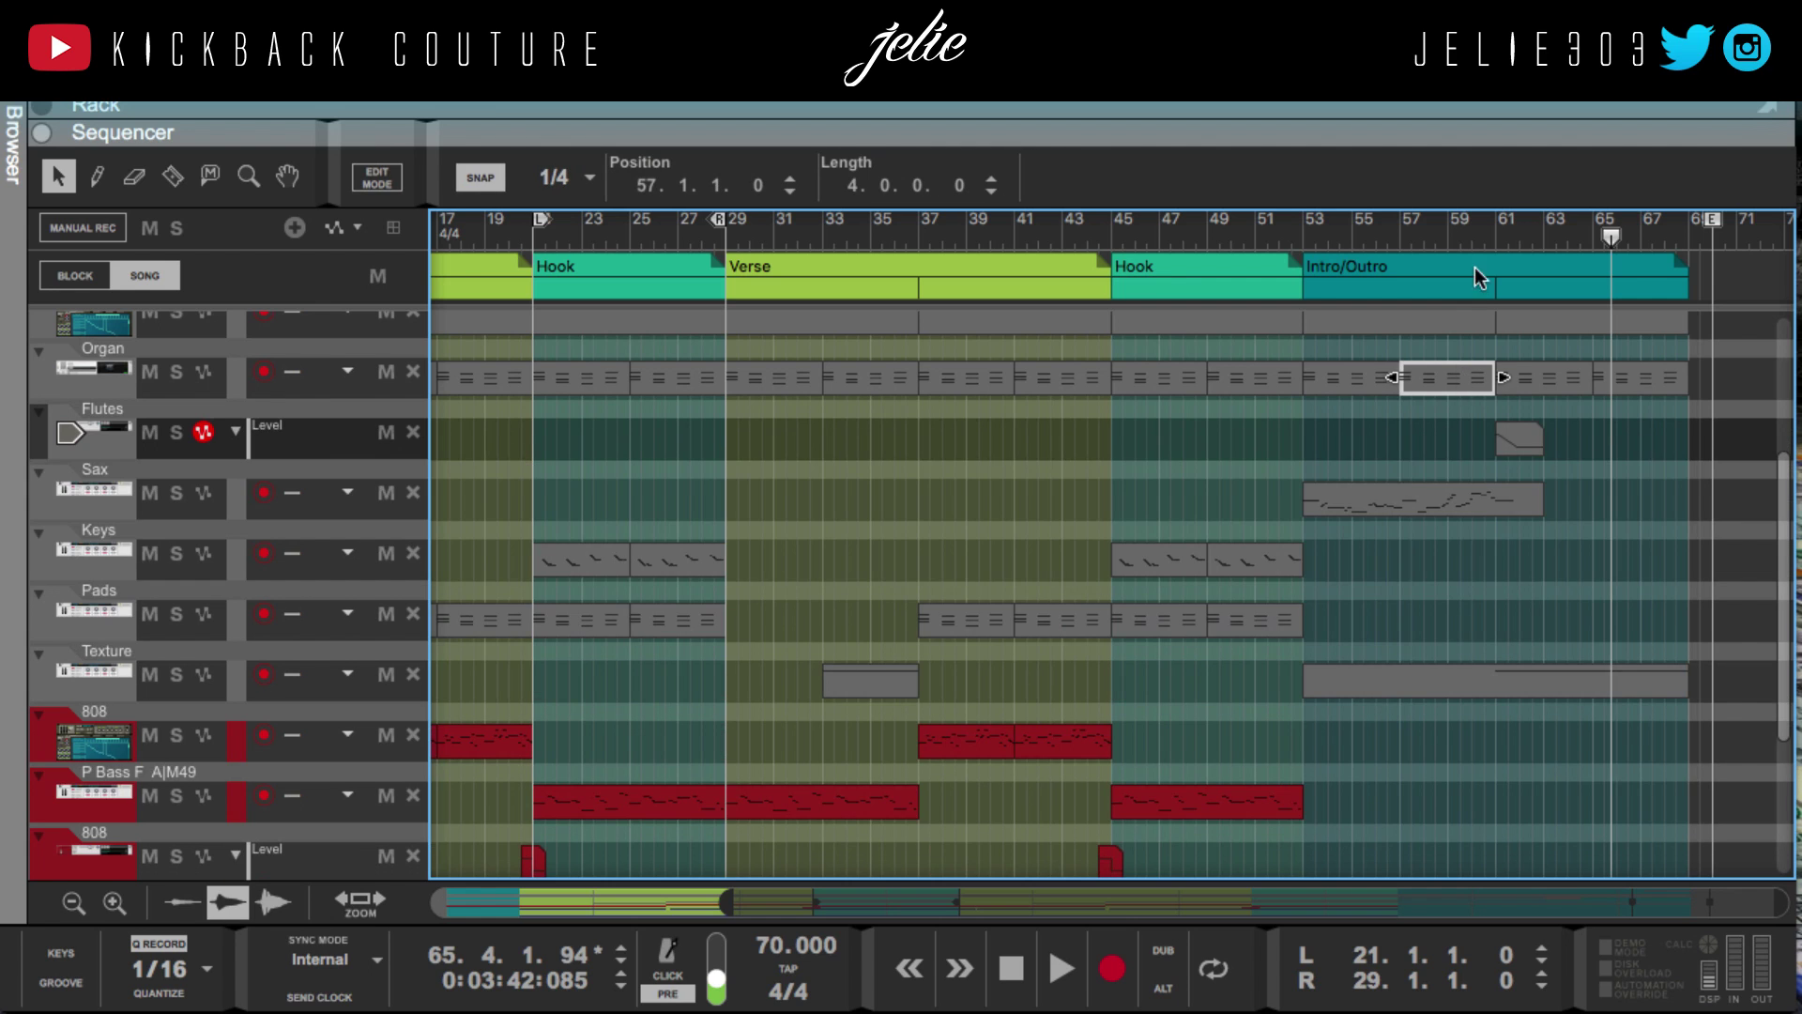
# Delete the Flutes level automation clip in the closing Intro/Outro and place the playhead at 60.3.1
pyautogui.click(1491, 337)
pyautogui.click(1513, 448)
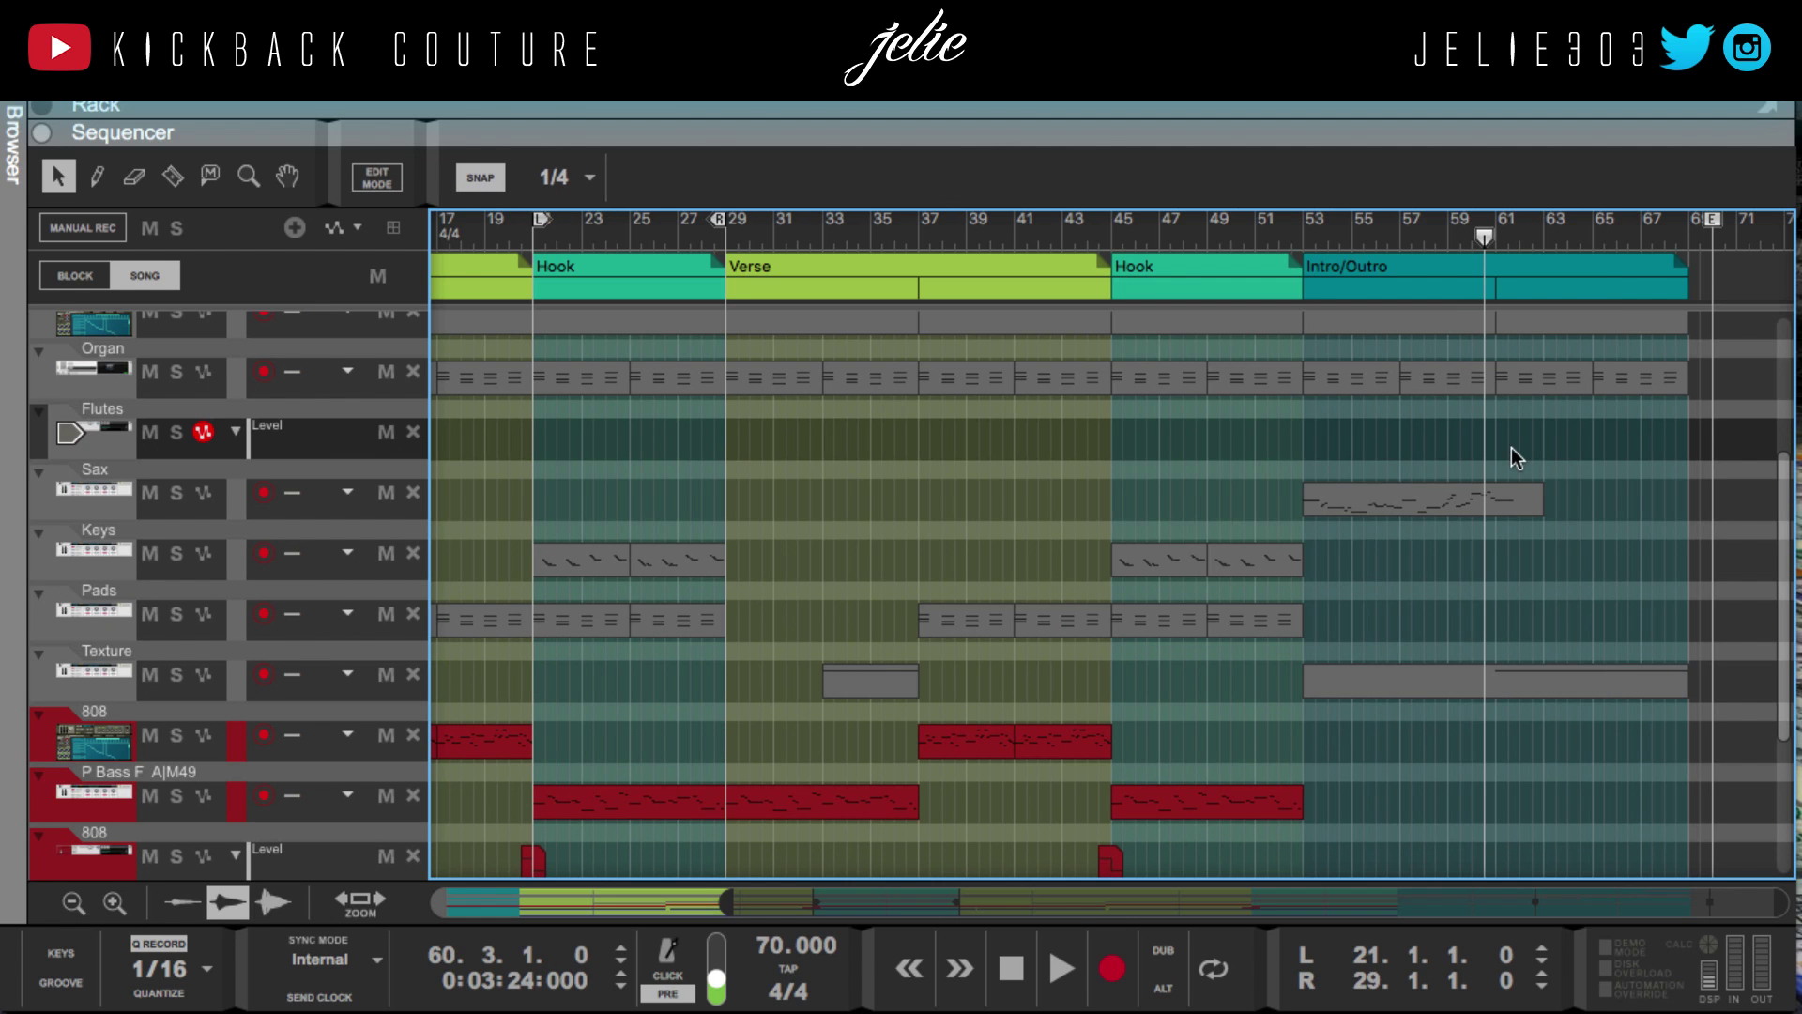
# Play the outro without the Flutes level automation, then undo the clip's deletion and replay from bar 61
pyautogui.press('space')
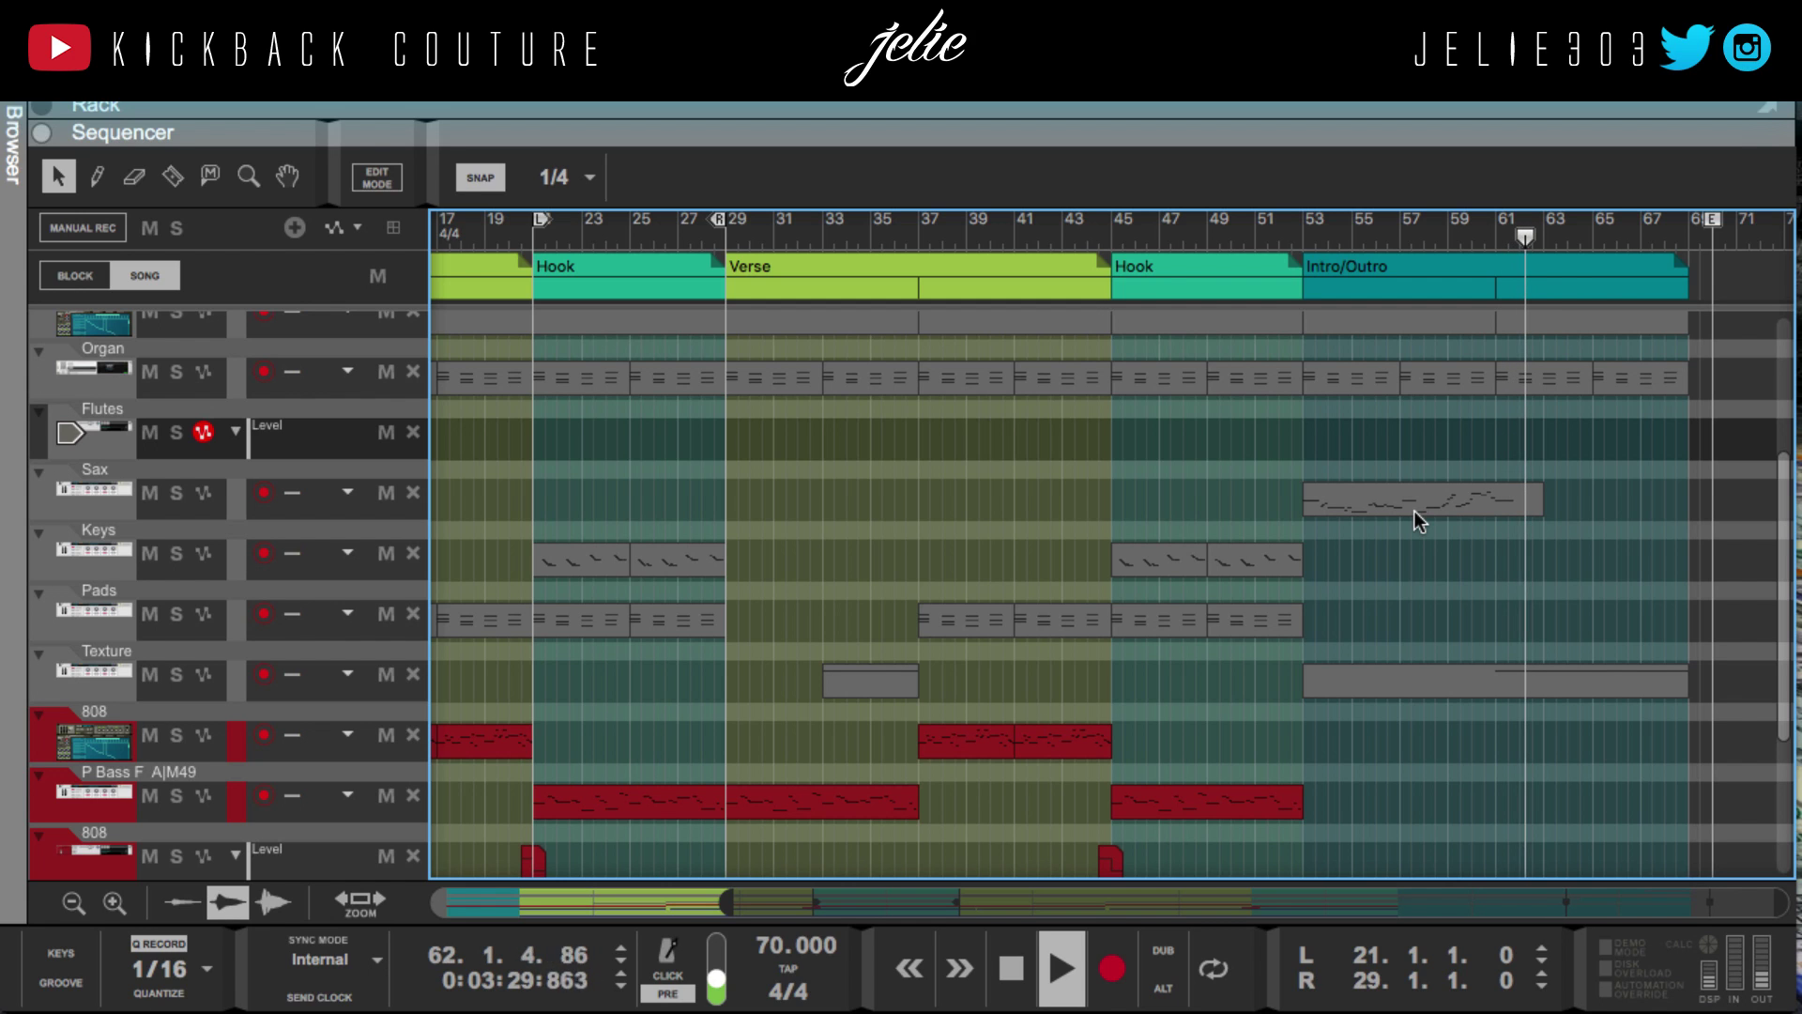
pyautogui.press('super+z')
pyautogui.click(1498, 224)
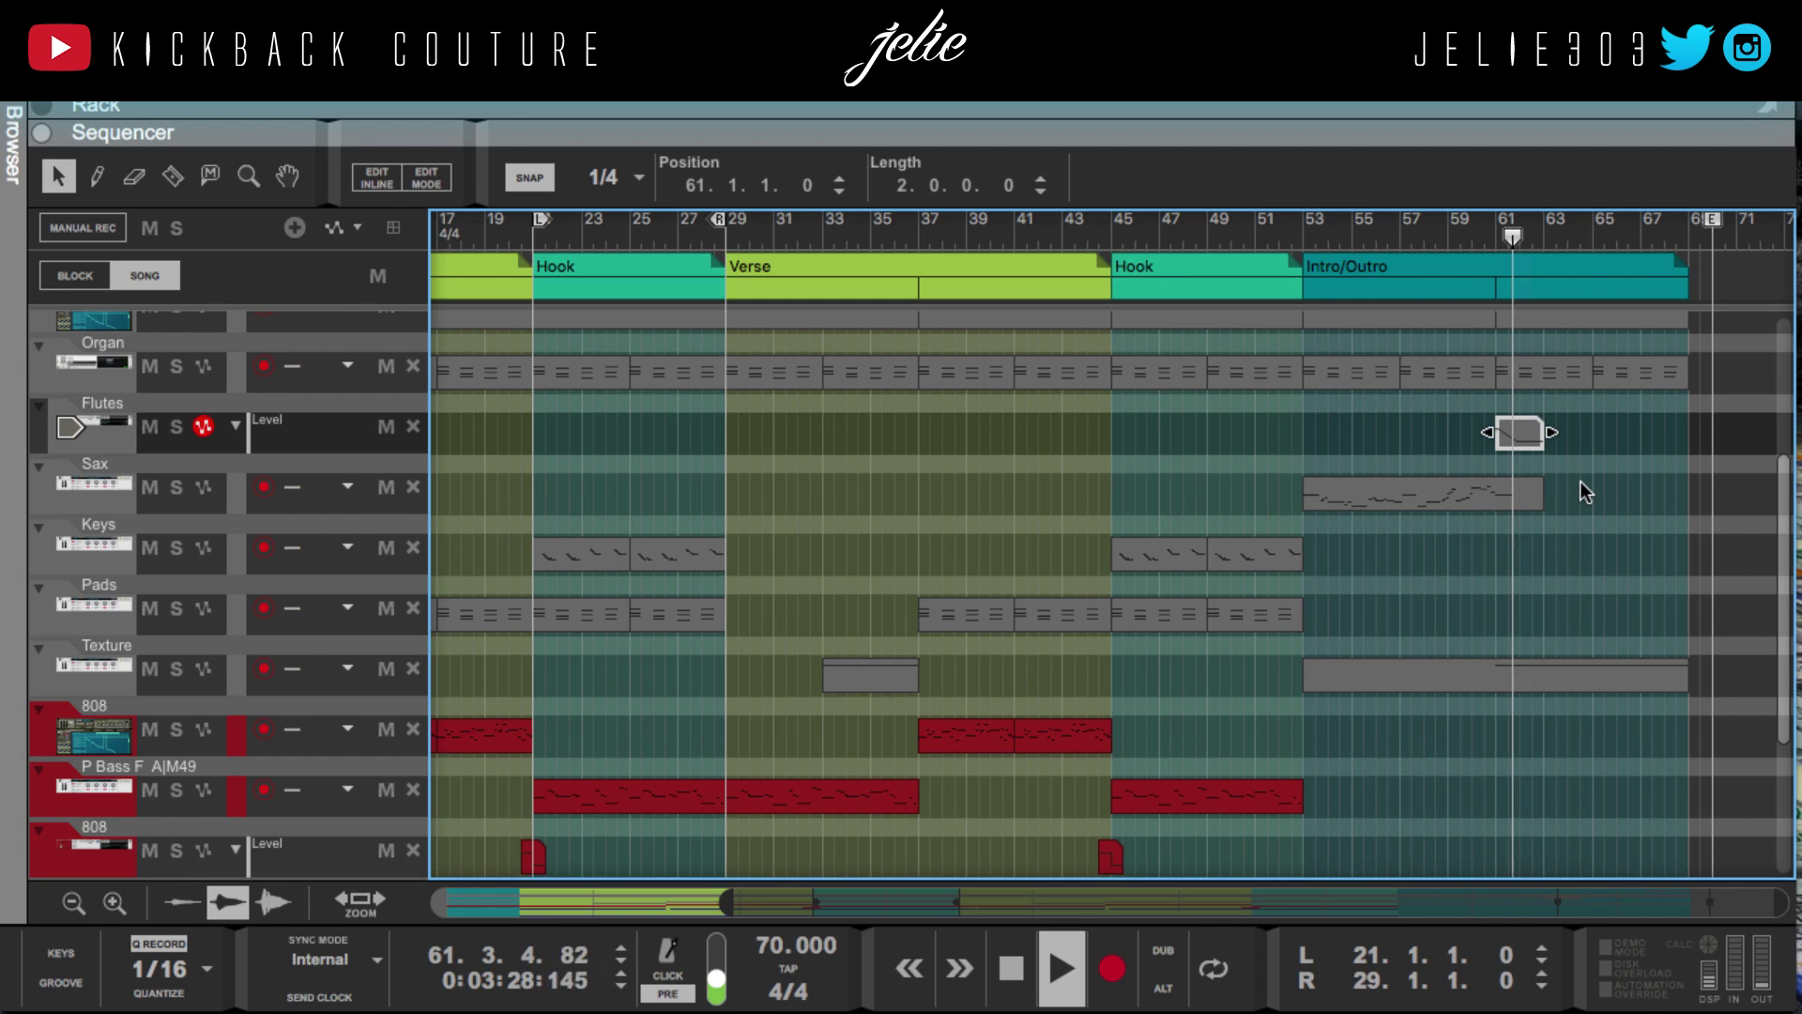
# Select the Master Level automation clip at the end of the Master Volume track to examine its fade, and deselect it
pyautogui.scroll(-4, 1580, 480)
pyautogui.scroll(6, 1579, 481)
pyautogui.scroll(1, 1580, 480)
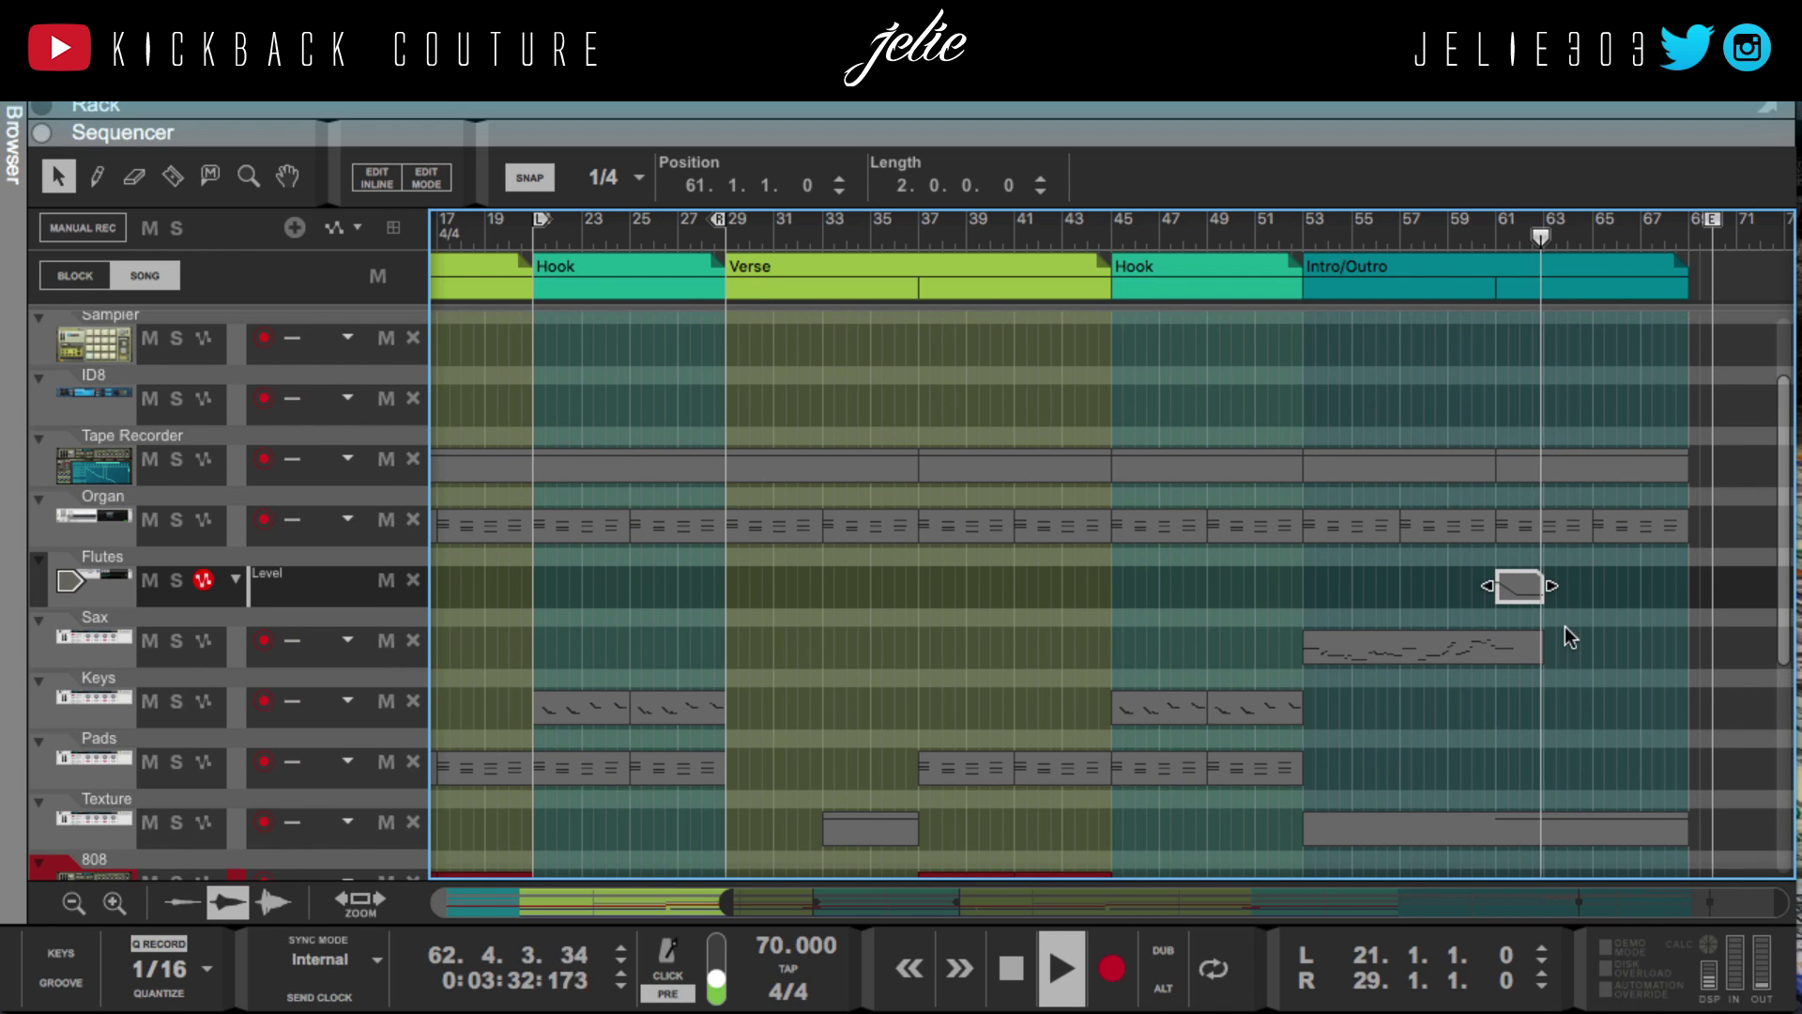
pyautogui.scroll(1, 1525, 817)
pyautogui.scroll(5, 1509, 820)
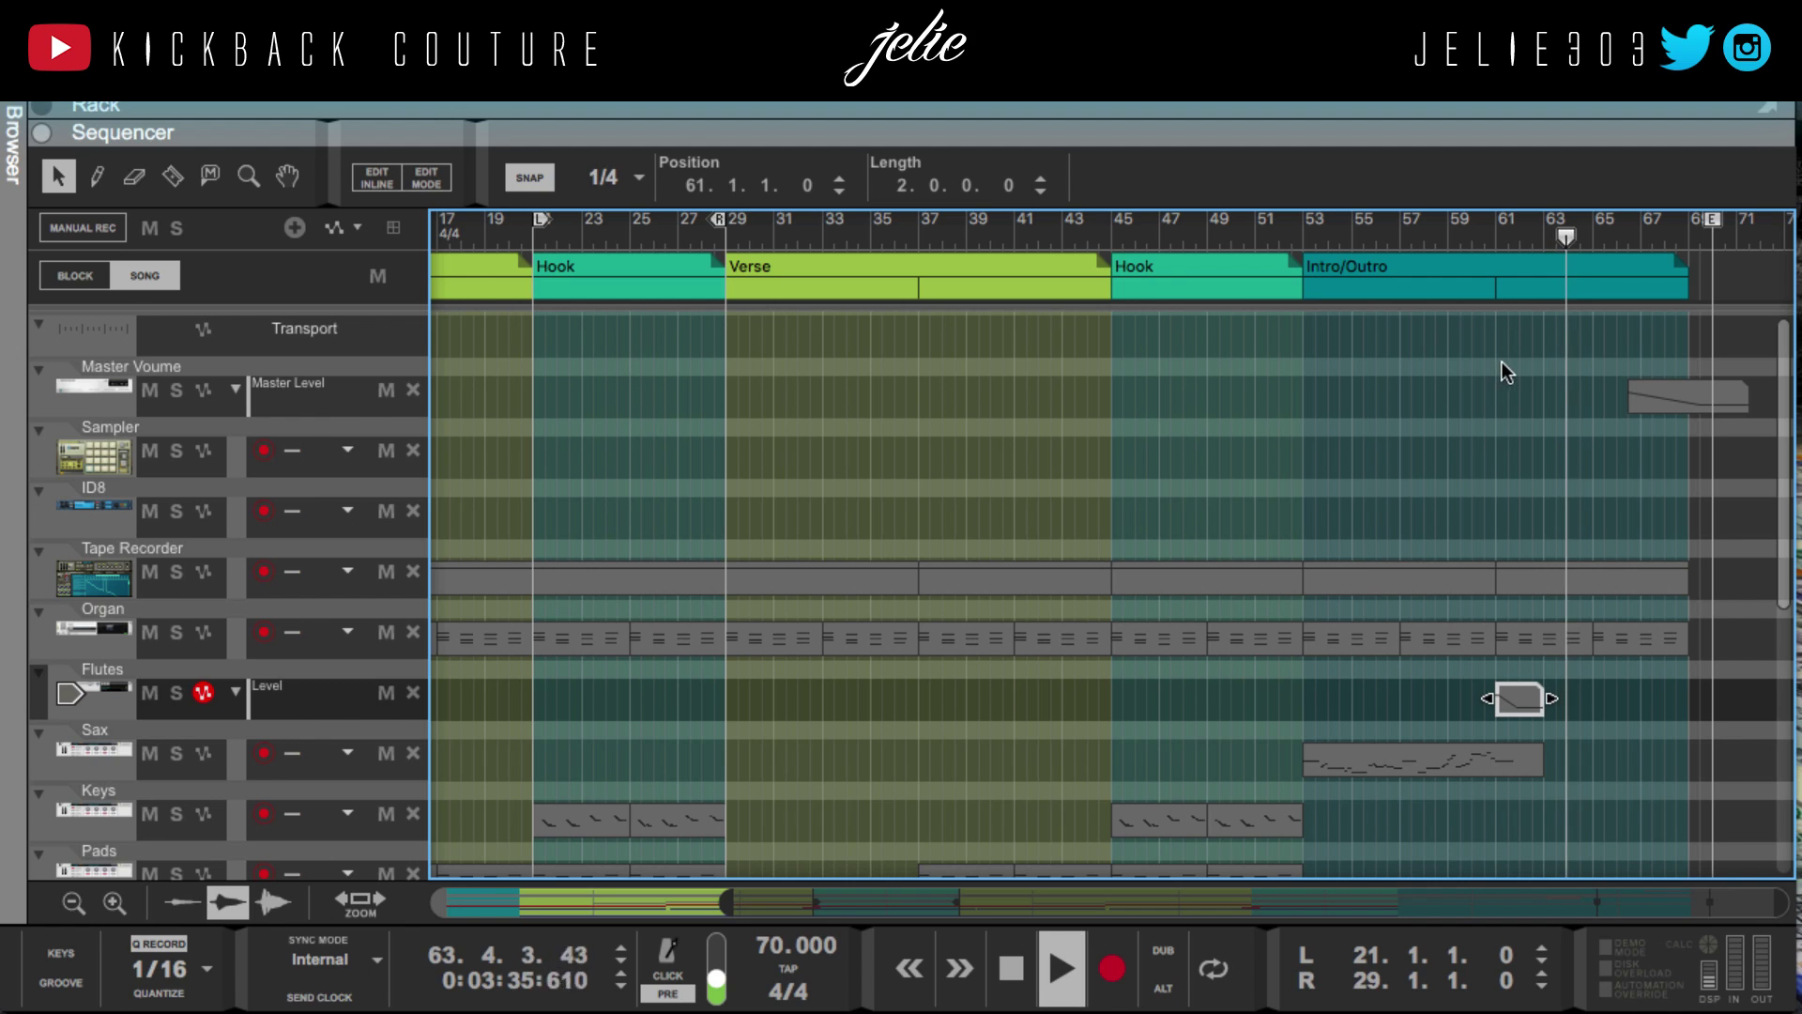
pyautogui.moveTo(1502, 363); pyautogui.dragTo(1648, 387)
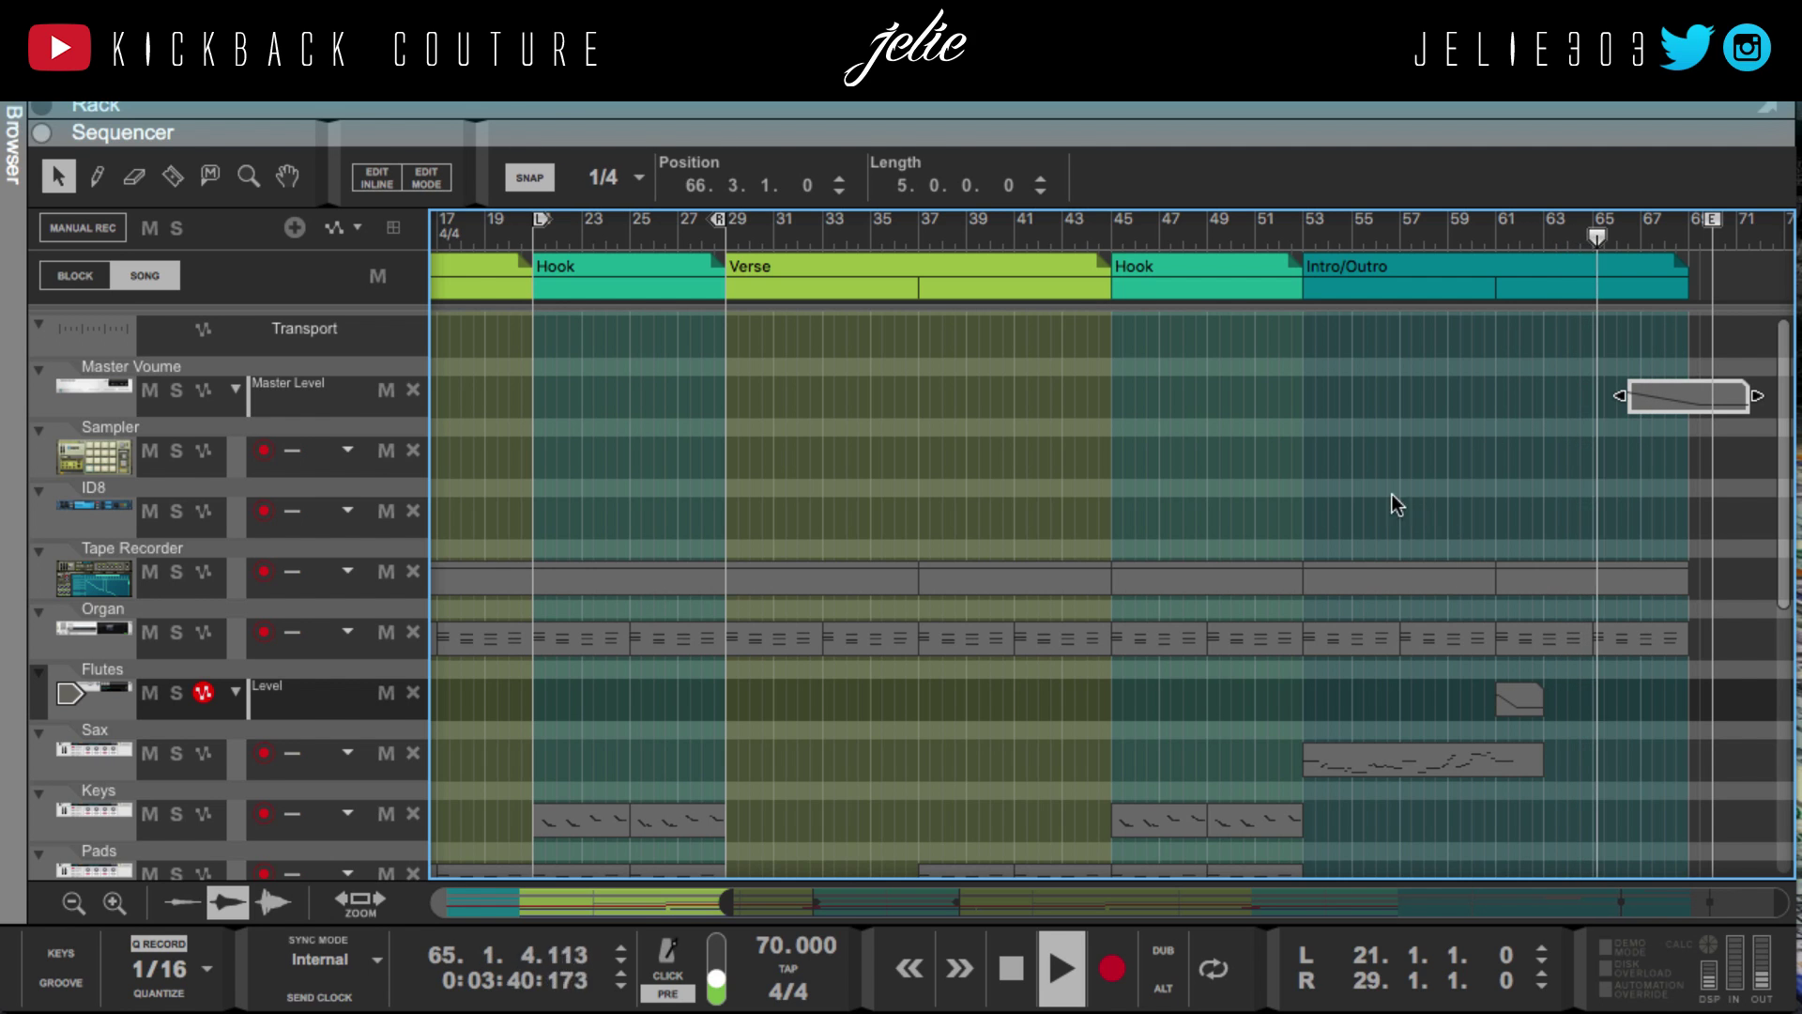
pyautogui.click(1214, 443)
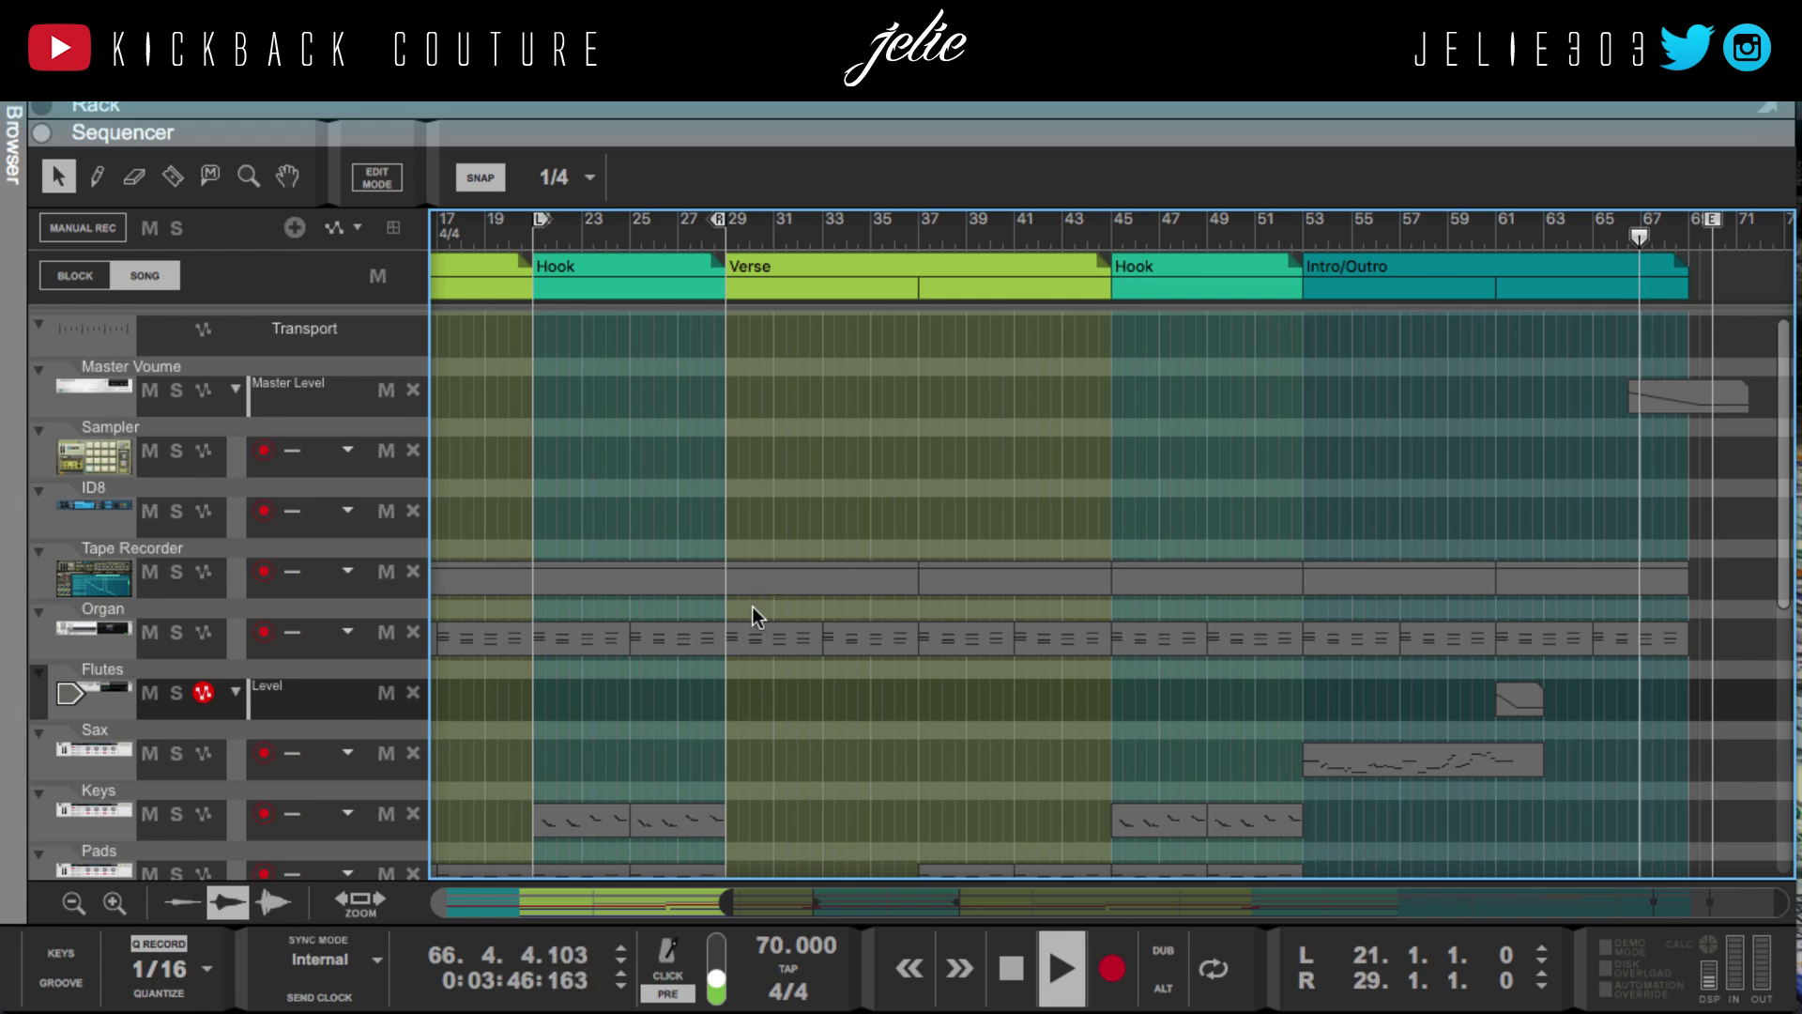
# Let the outro play to its end and examine the complete arrangement from bar 1 across all tracks
pyautogui.scroll(-5, 756, 623)
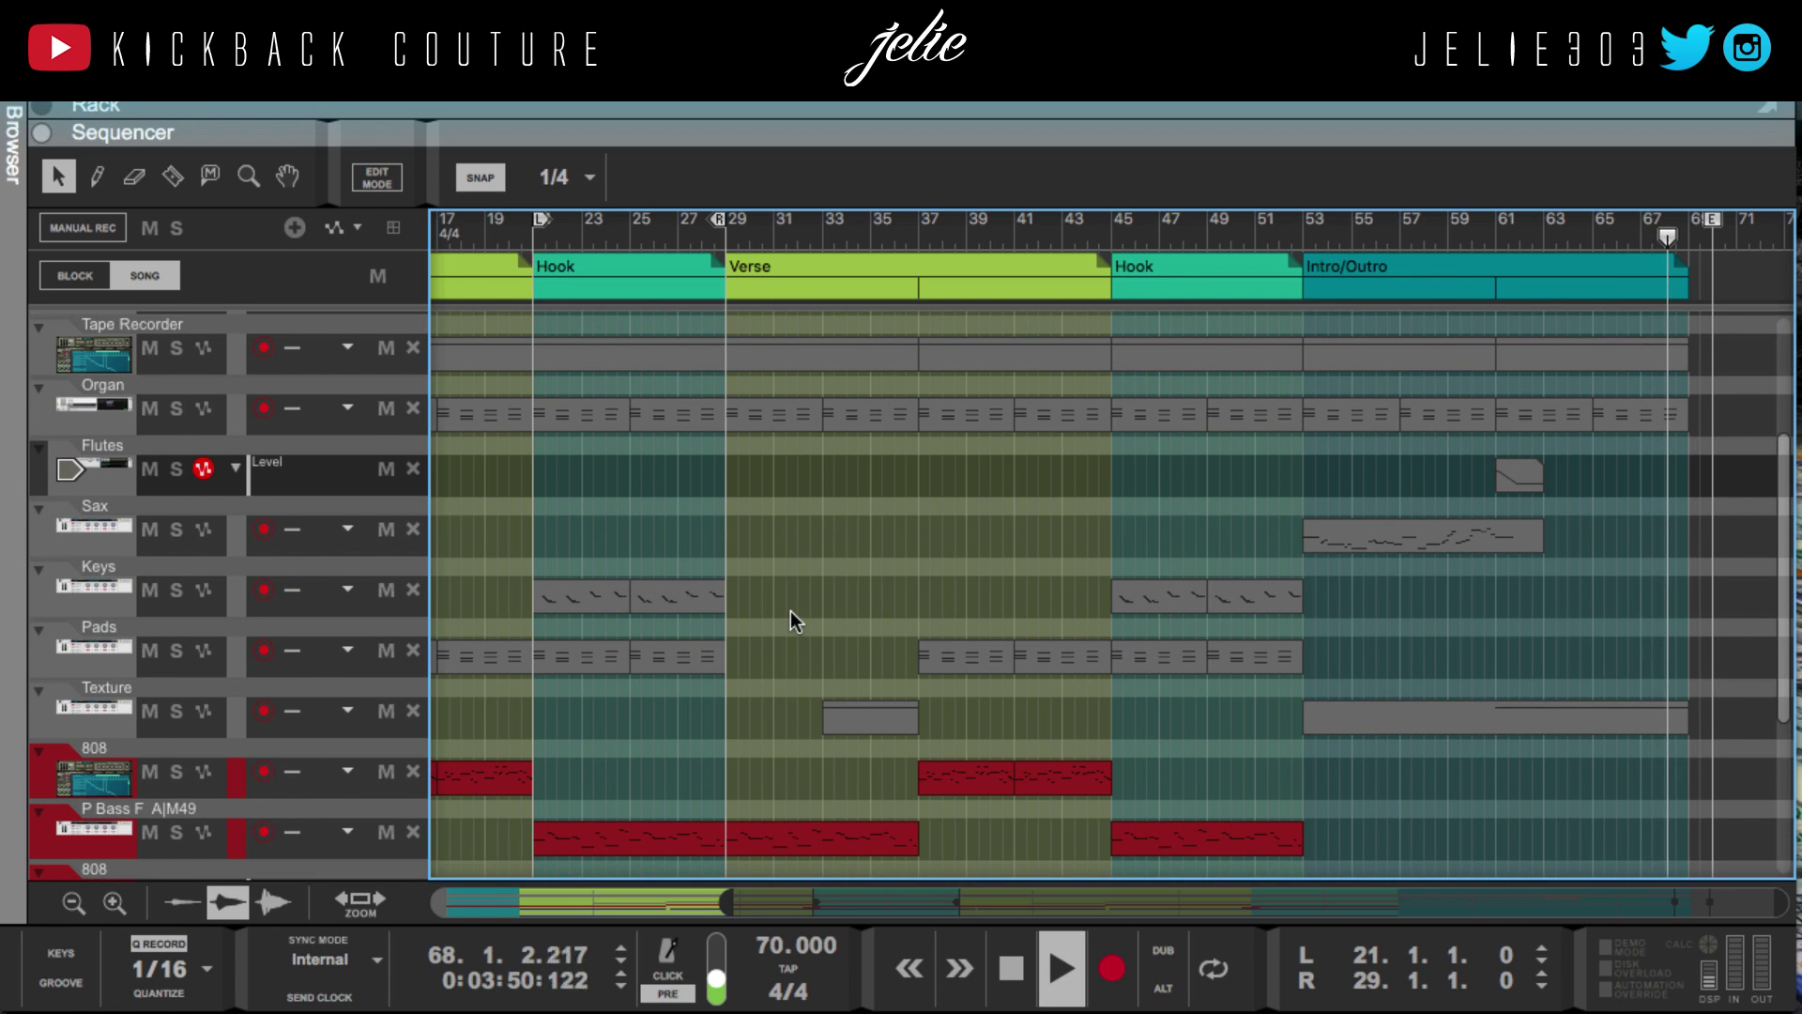
pyautogui.scroll(1, 790, 619)
pyautogui.scroll(1, 790, 622)
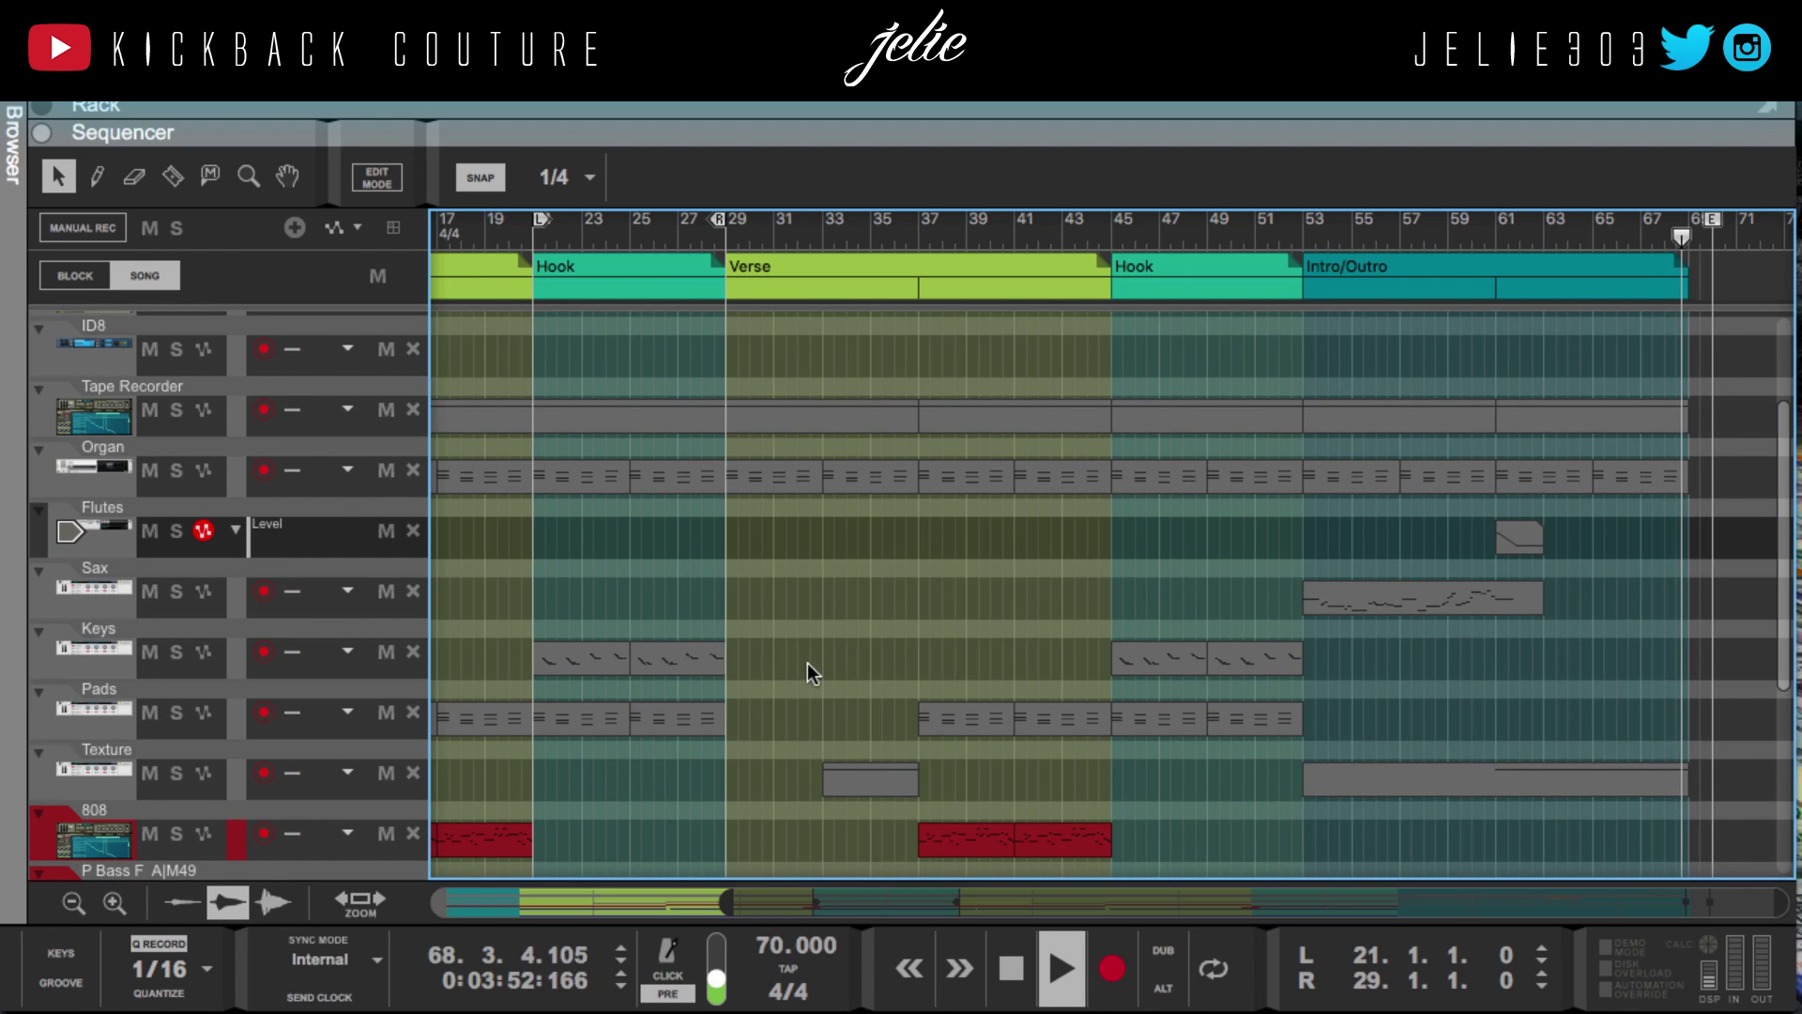
pyautogui.moveTo(728, 901); pyautogui.dragTo(438, 901)
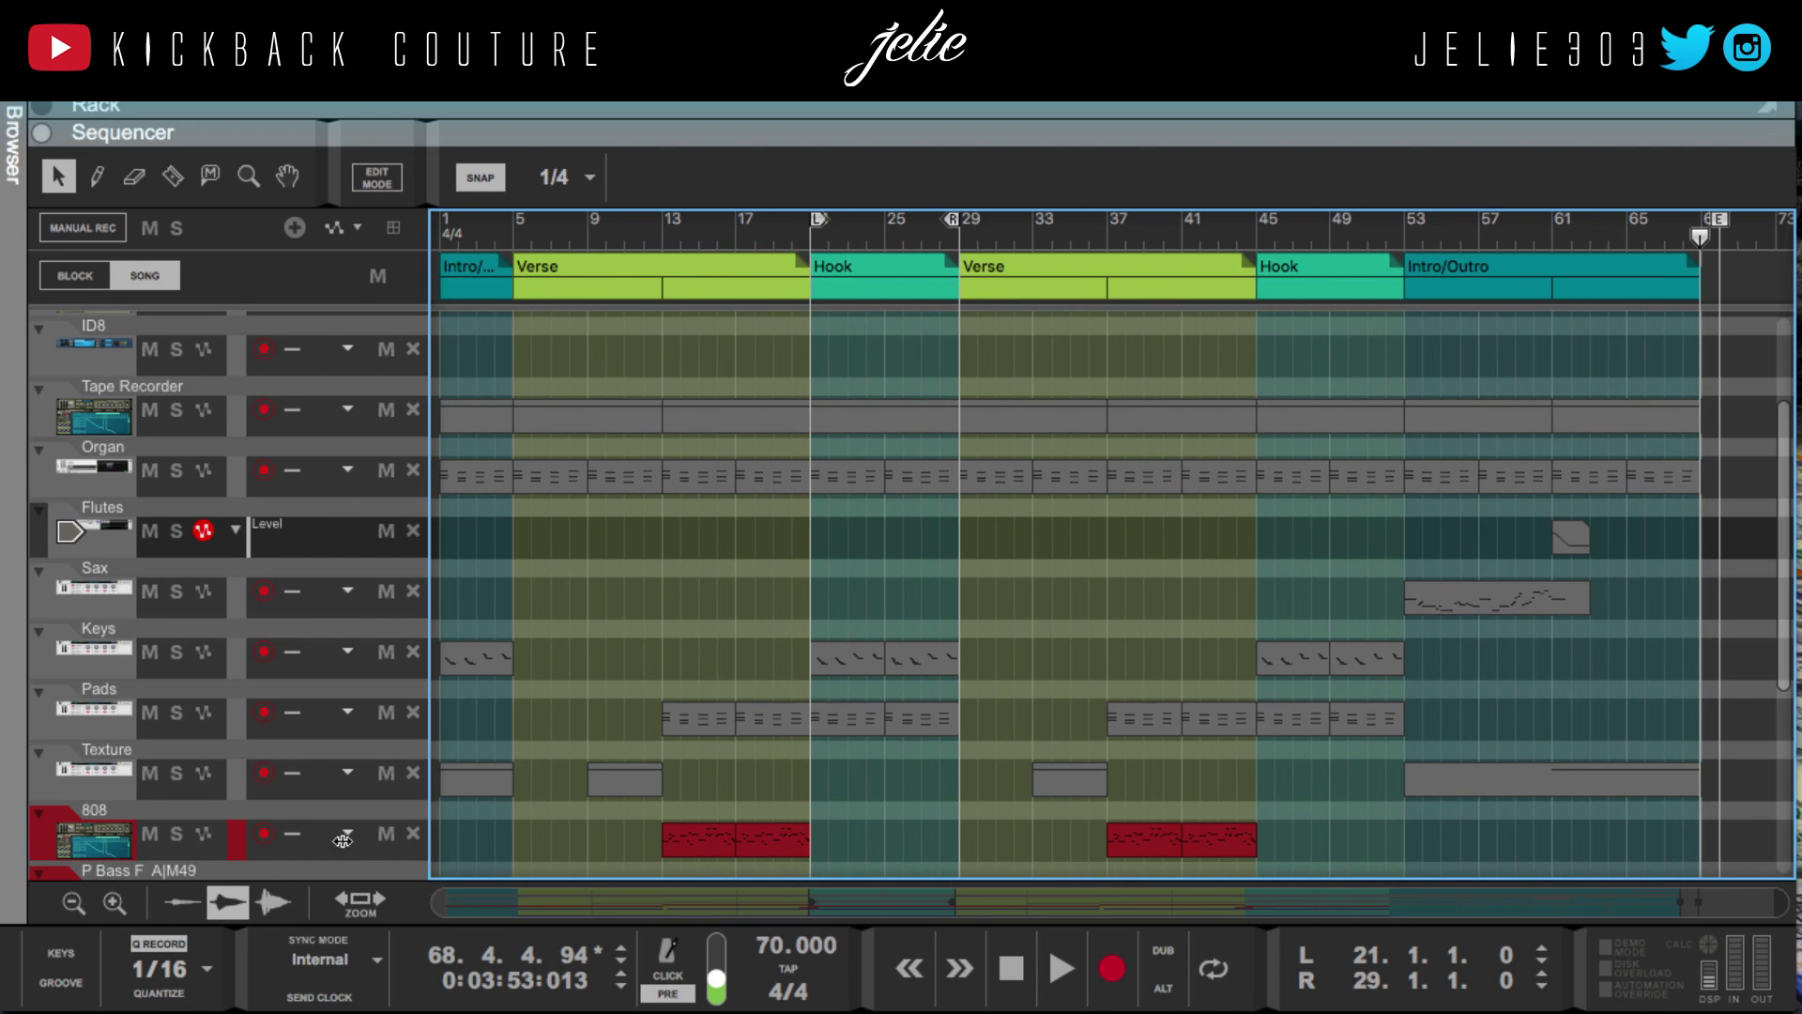
pyautogui.scroll(-6, 606, 562)
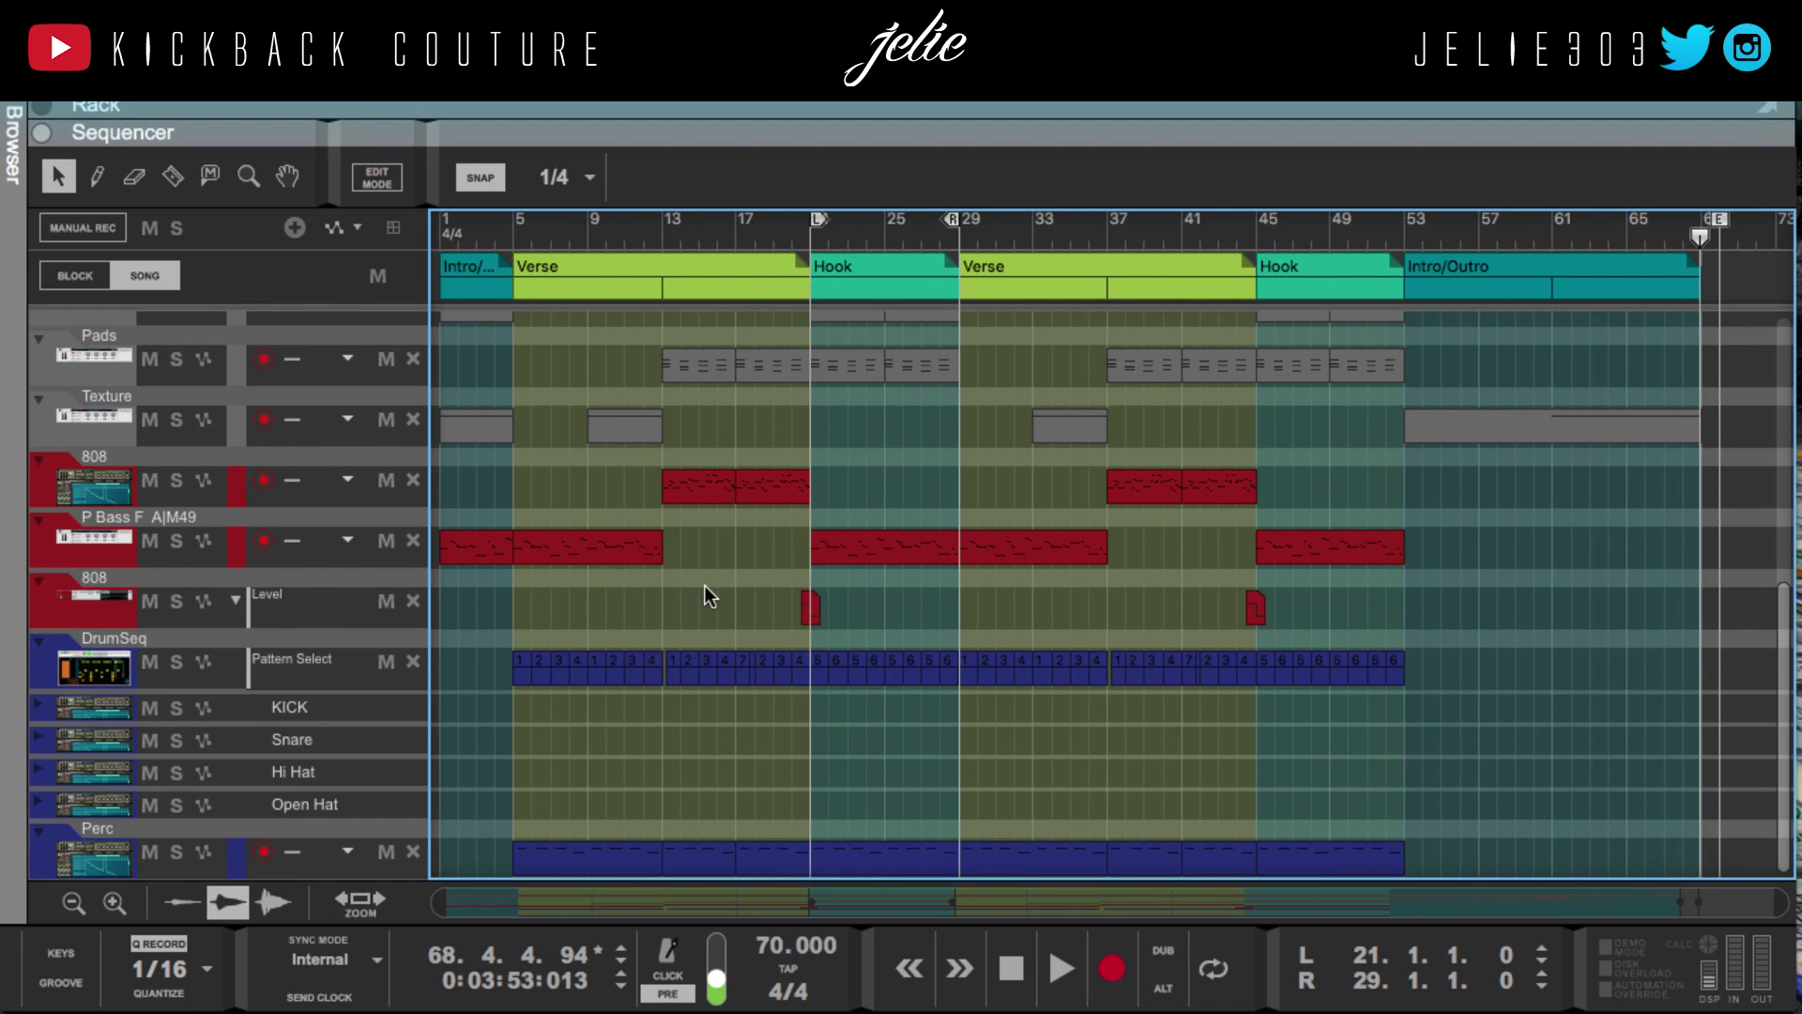
pyautogui.scroll(8, 704, 584)
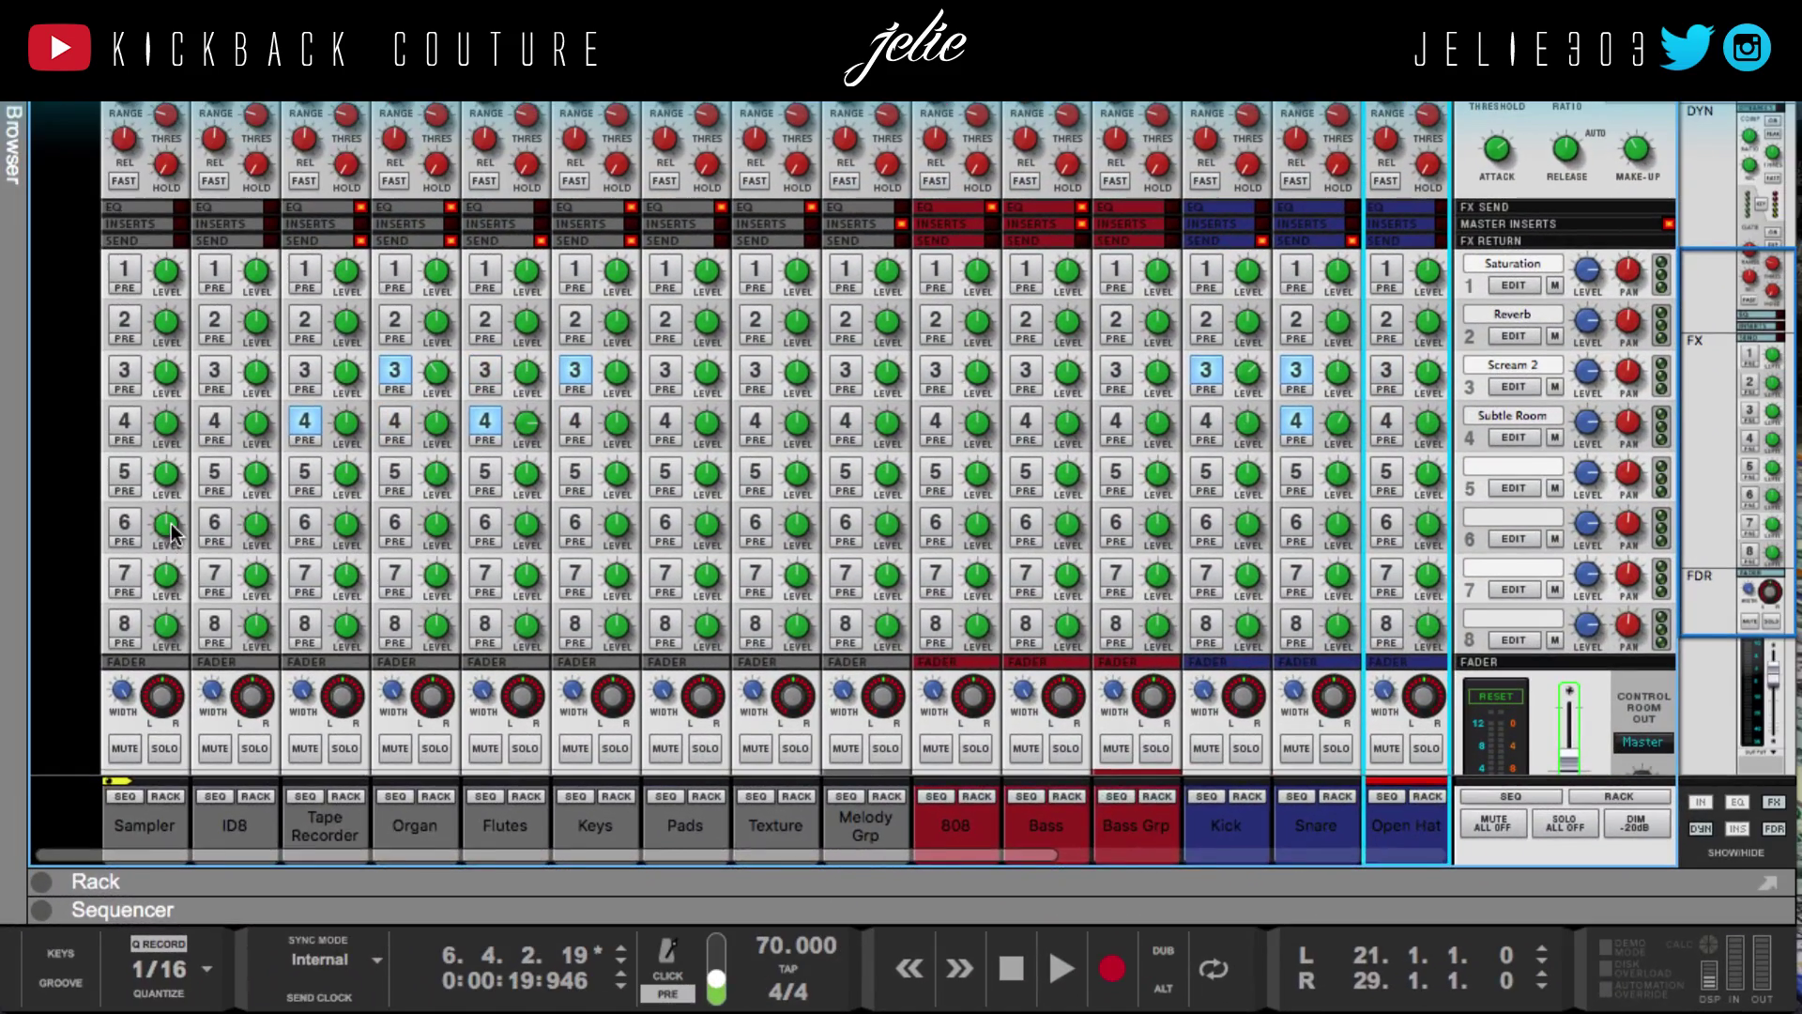
# Review the FX sends across the mixer channels and solo the Kick channel
pyautogui.hscroll(5, 177, 535)
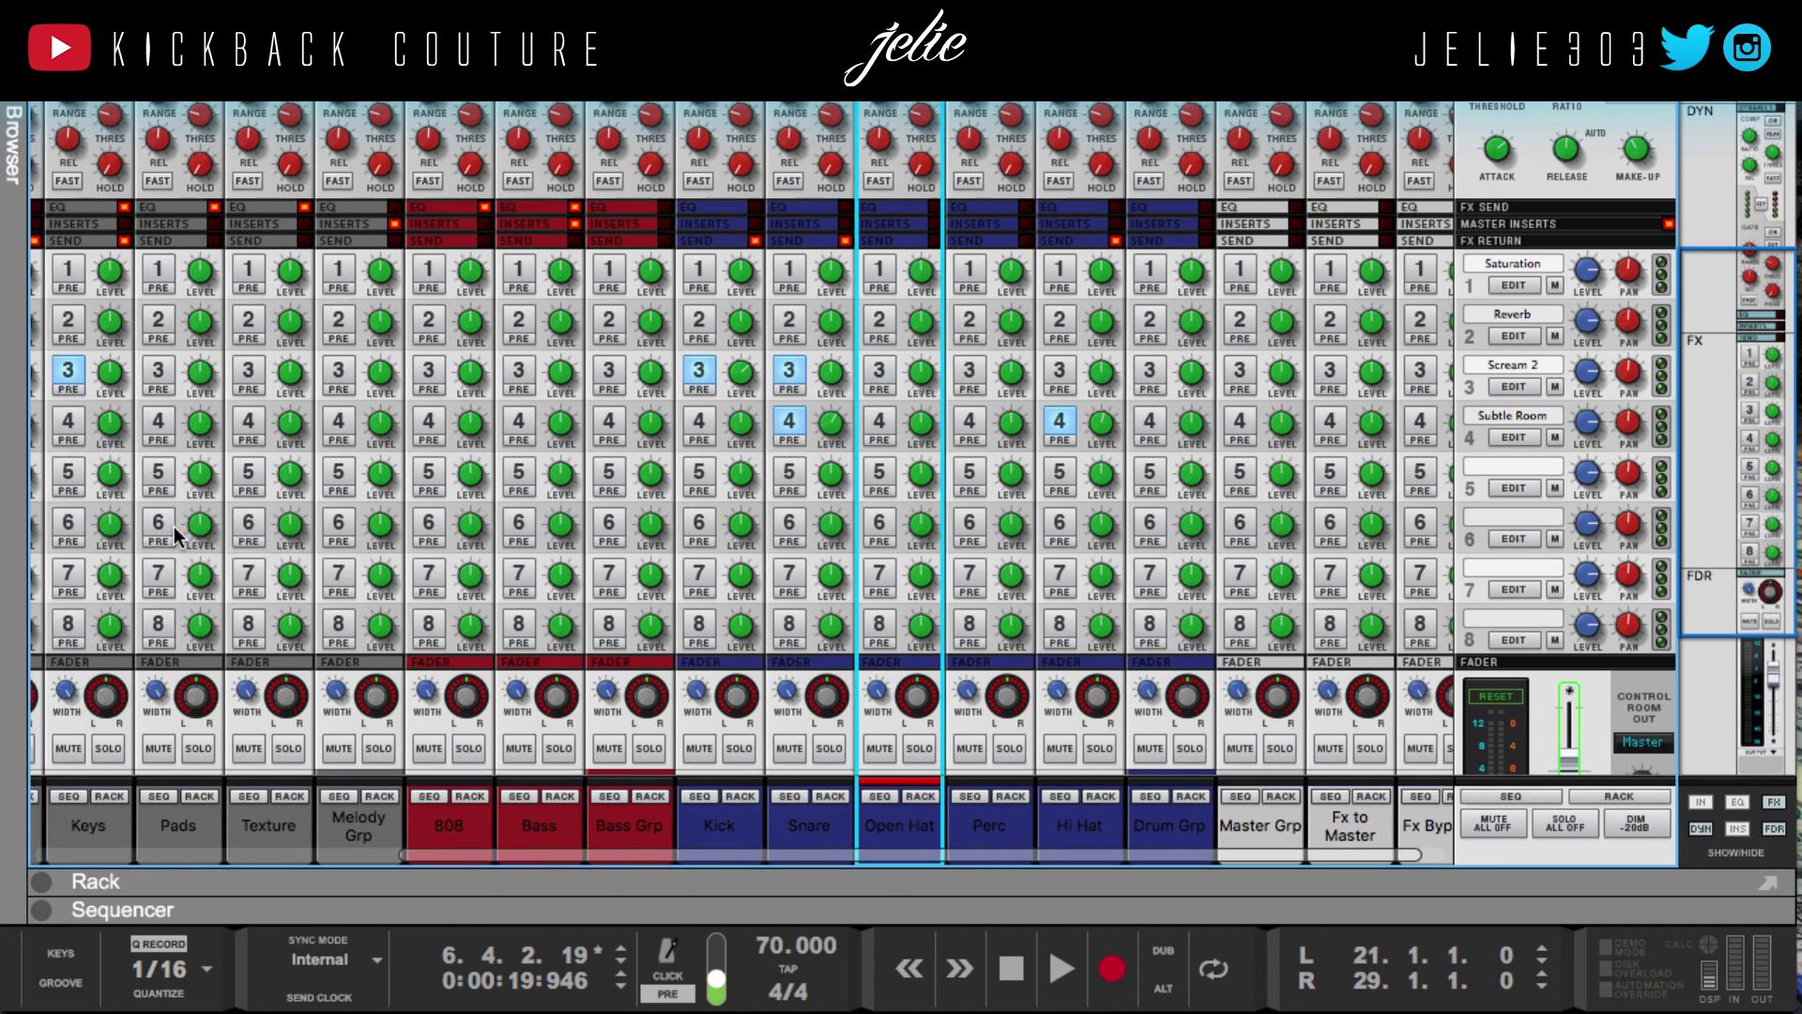
pyautogui.hscroll(-5, 177, 535)
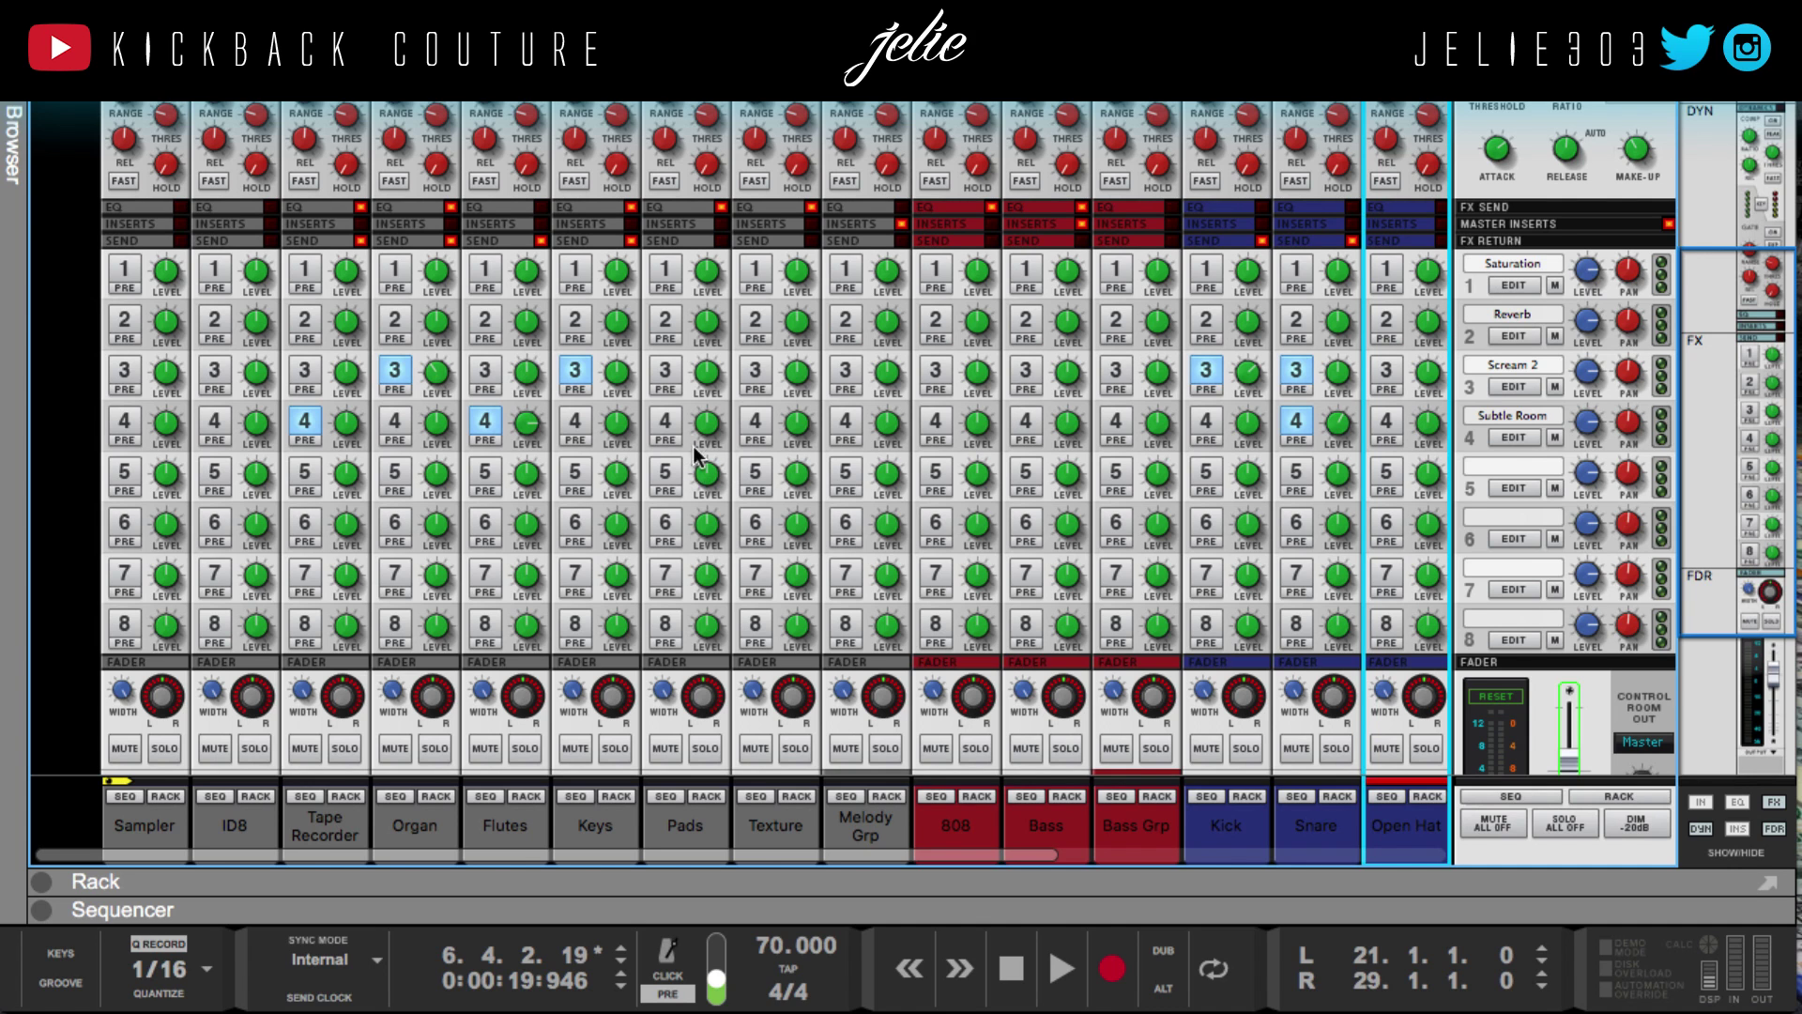
pyautogui.scroll(-6, 1079, 654)
pyautogui.hscroll(3, 1079, 654)
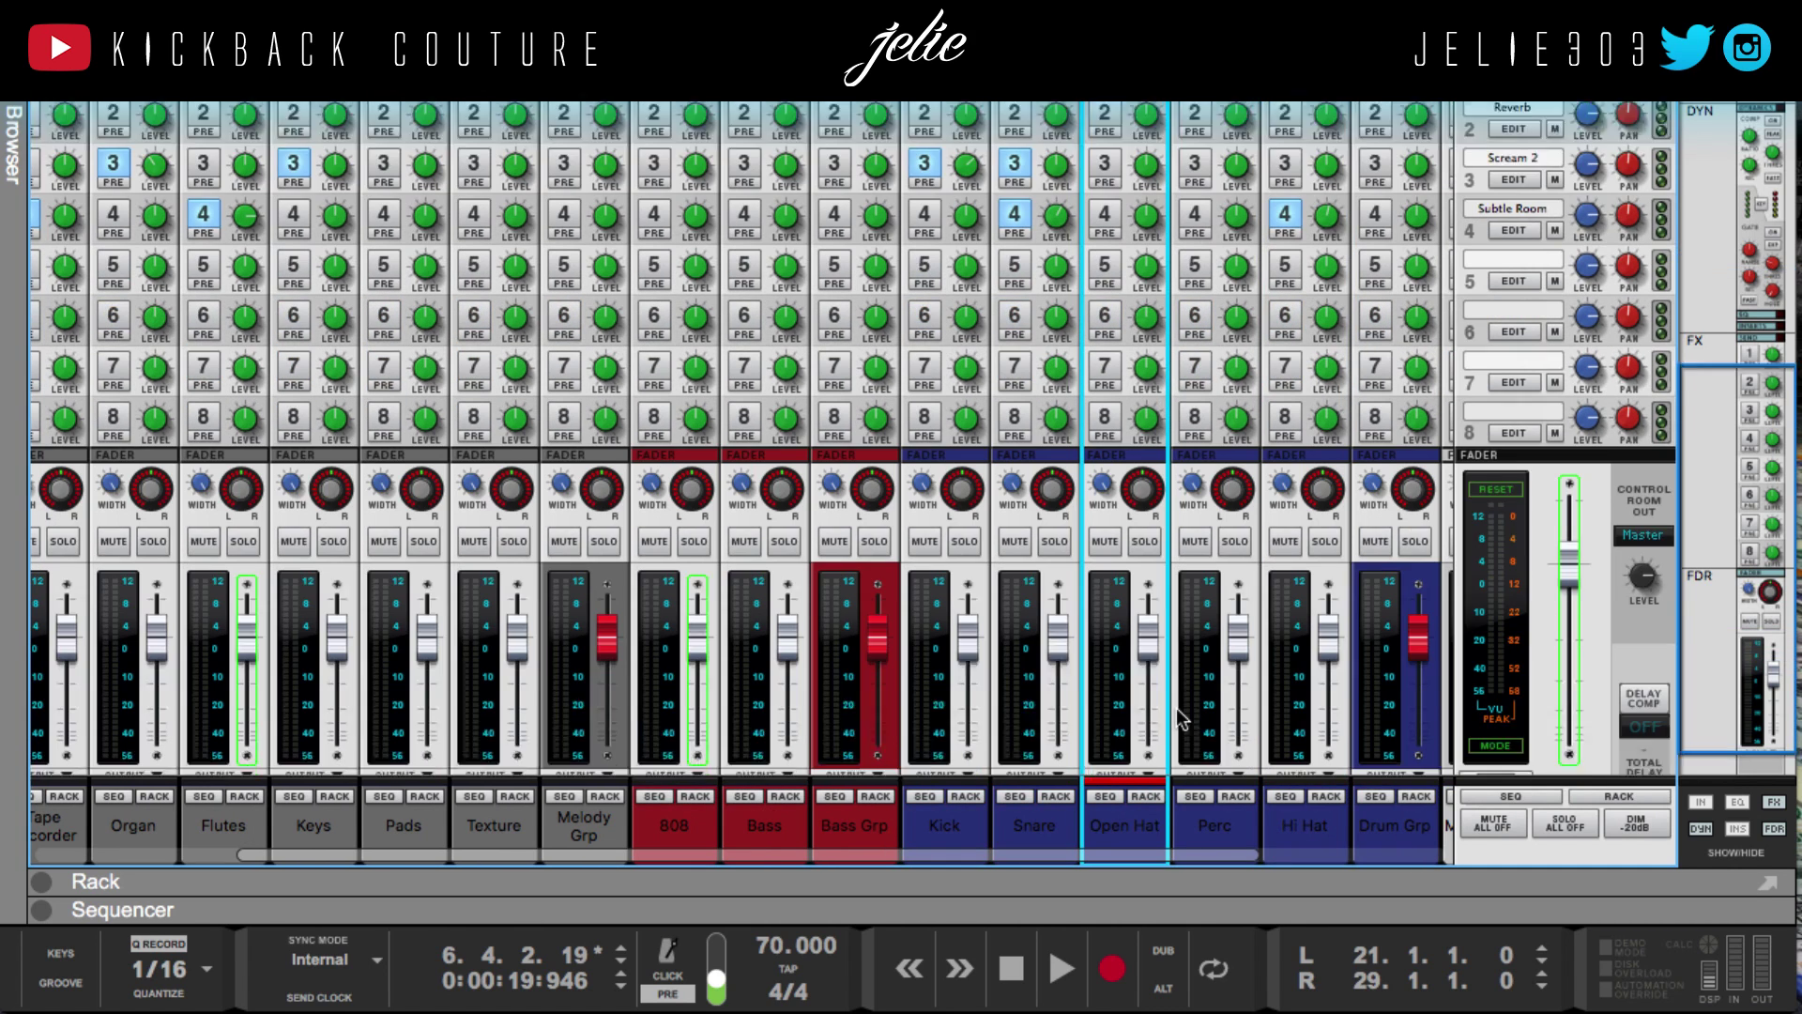
pyautogui.click(958, 505)
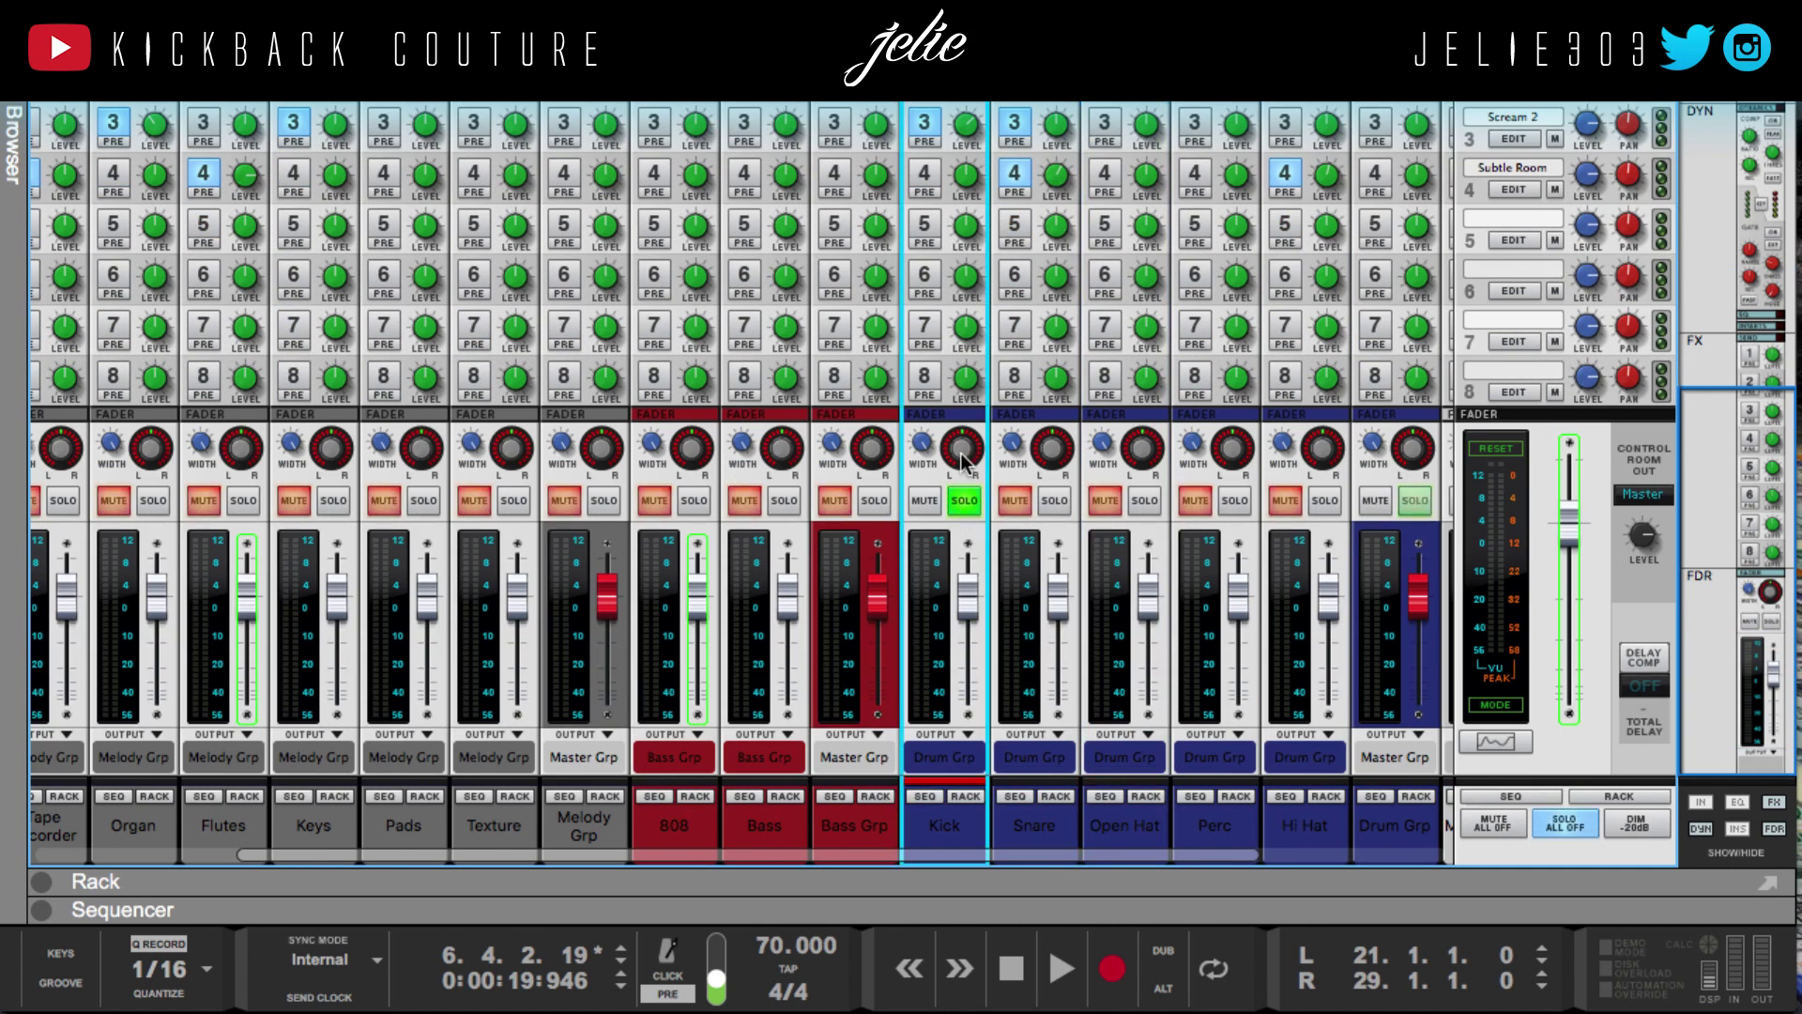
# Locate the Scream 2 send effect in the rack, examine its Scream 4 settings, and bring the mixer back into view
pyautogui.scroll(5, 964, 462)
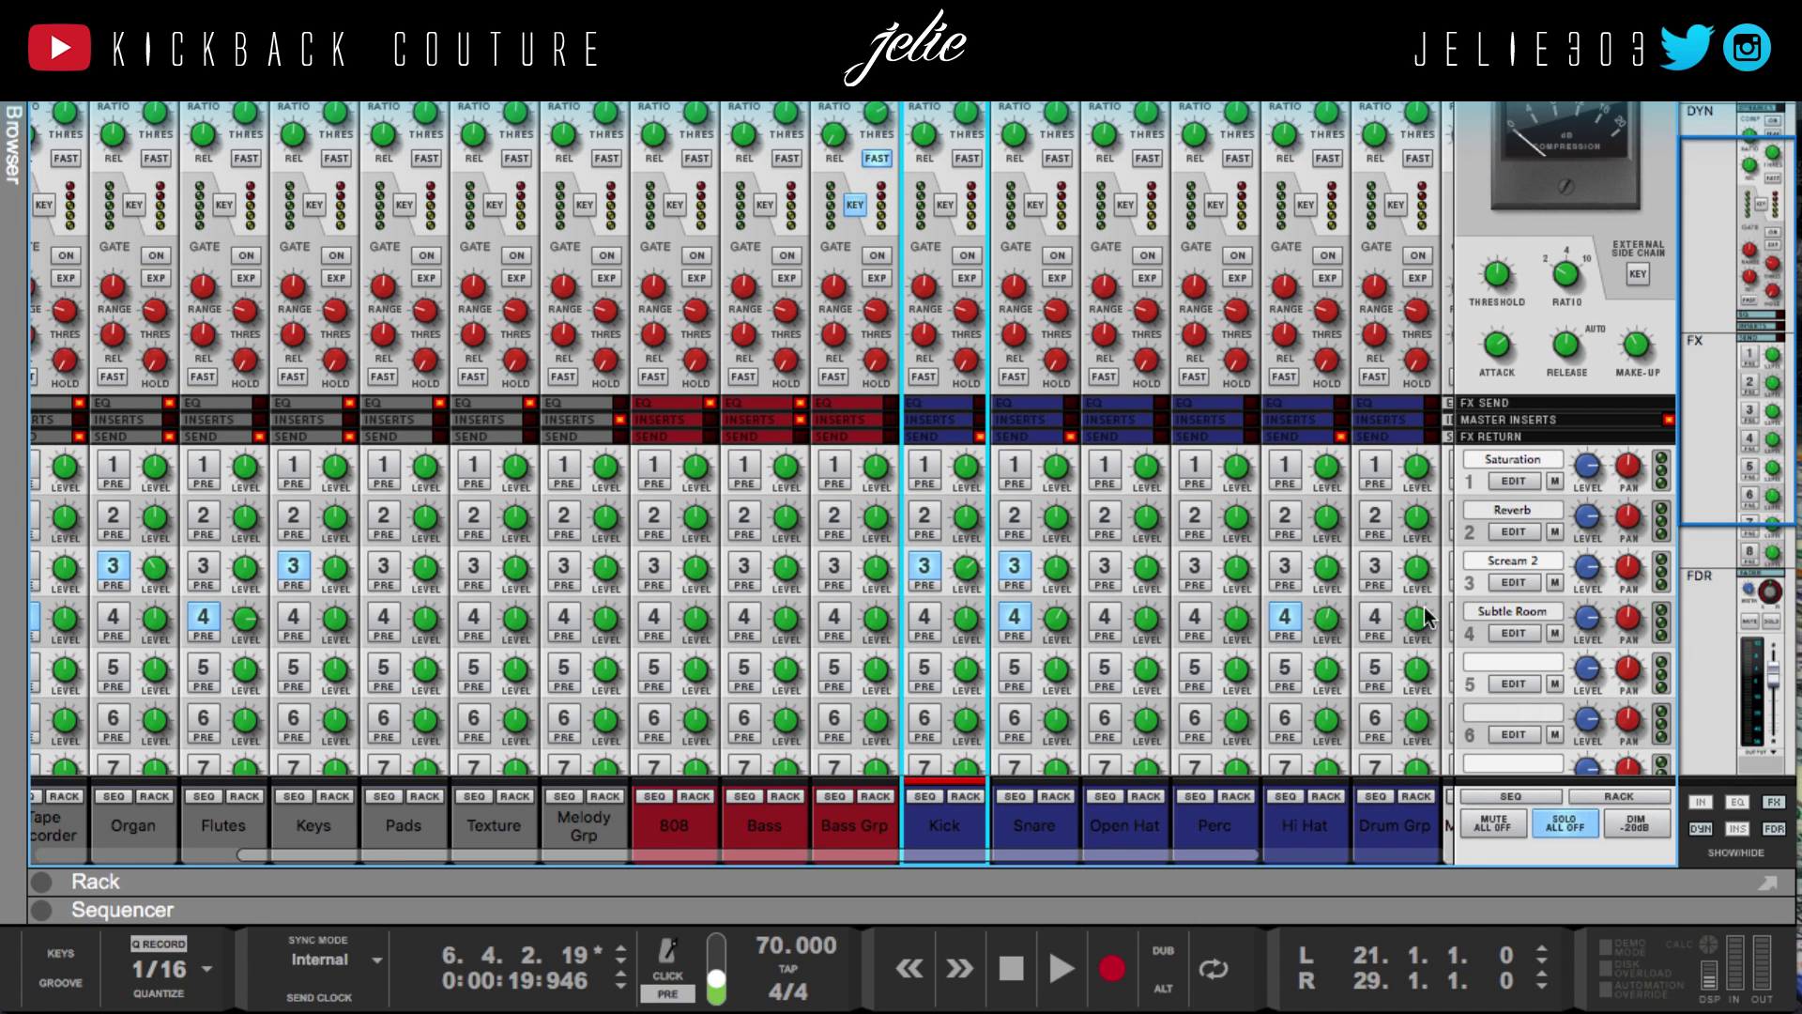
pyautogui.doubleClick(1508, 561)
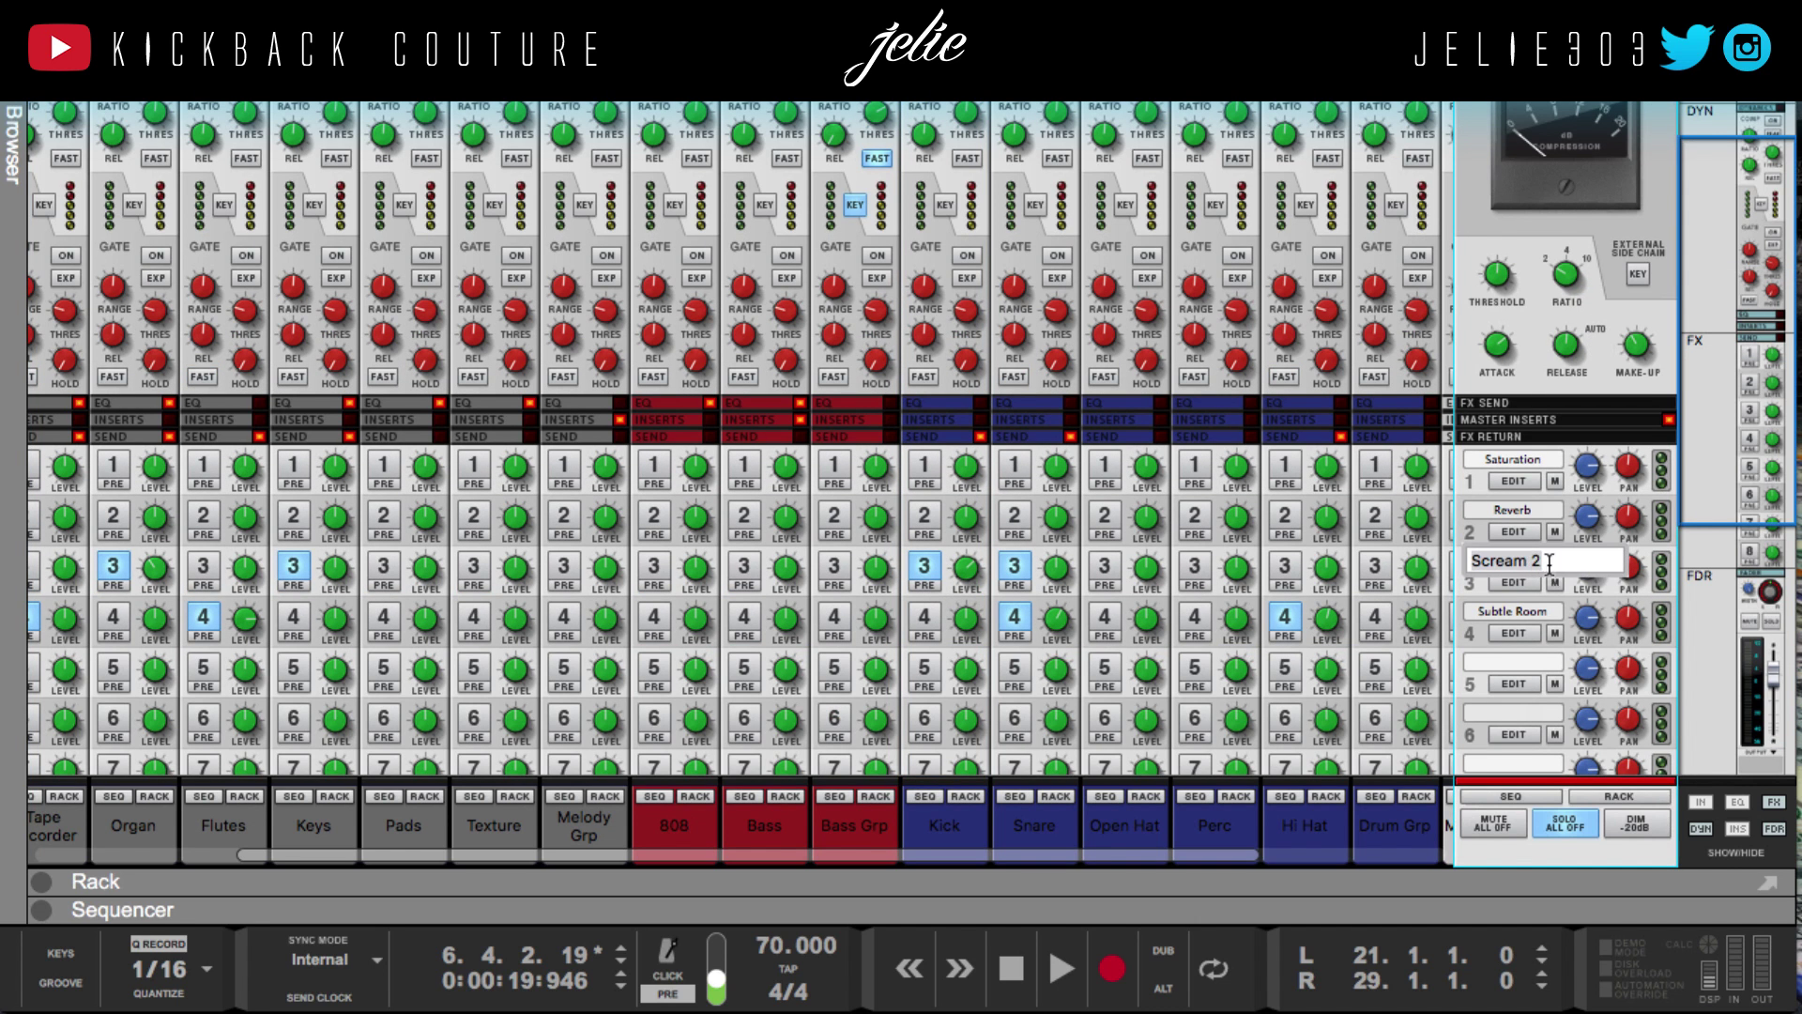
pyautogui.click(1441, 636)
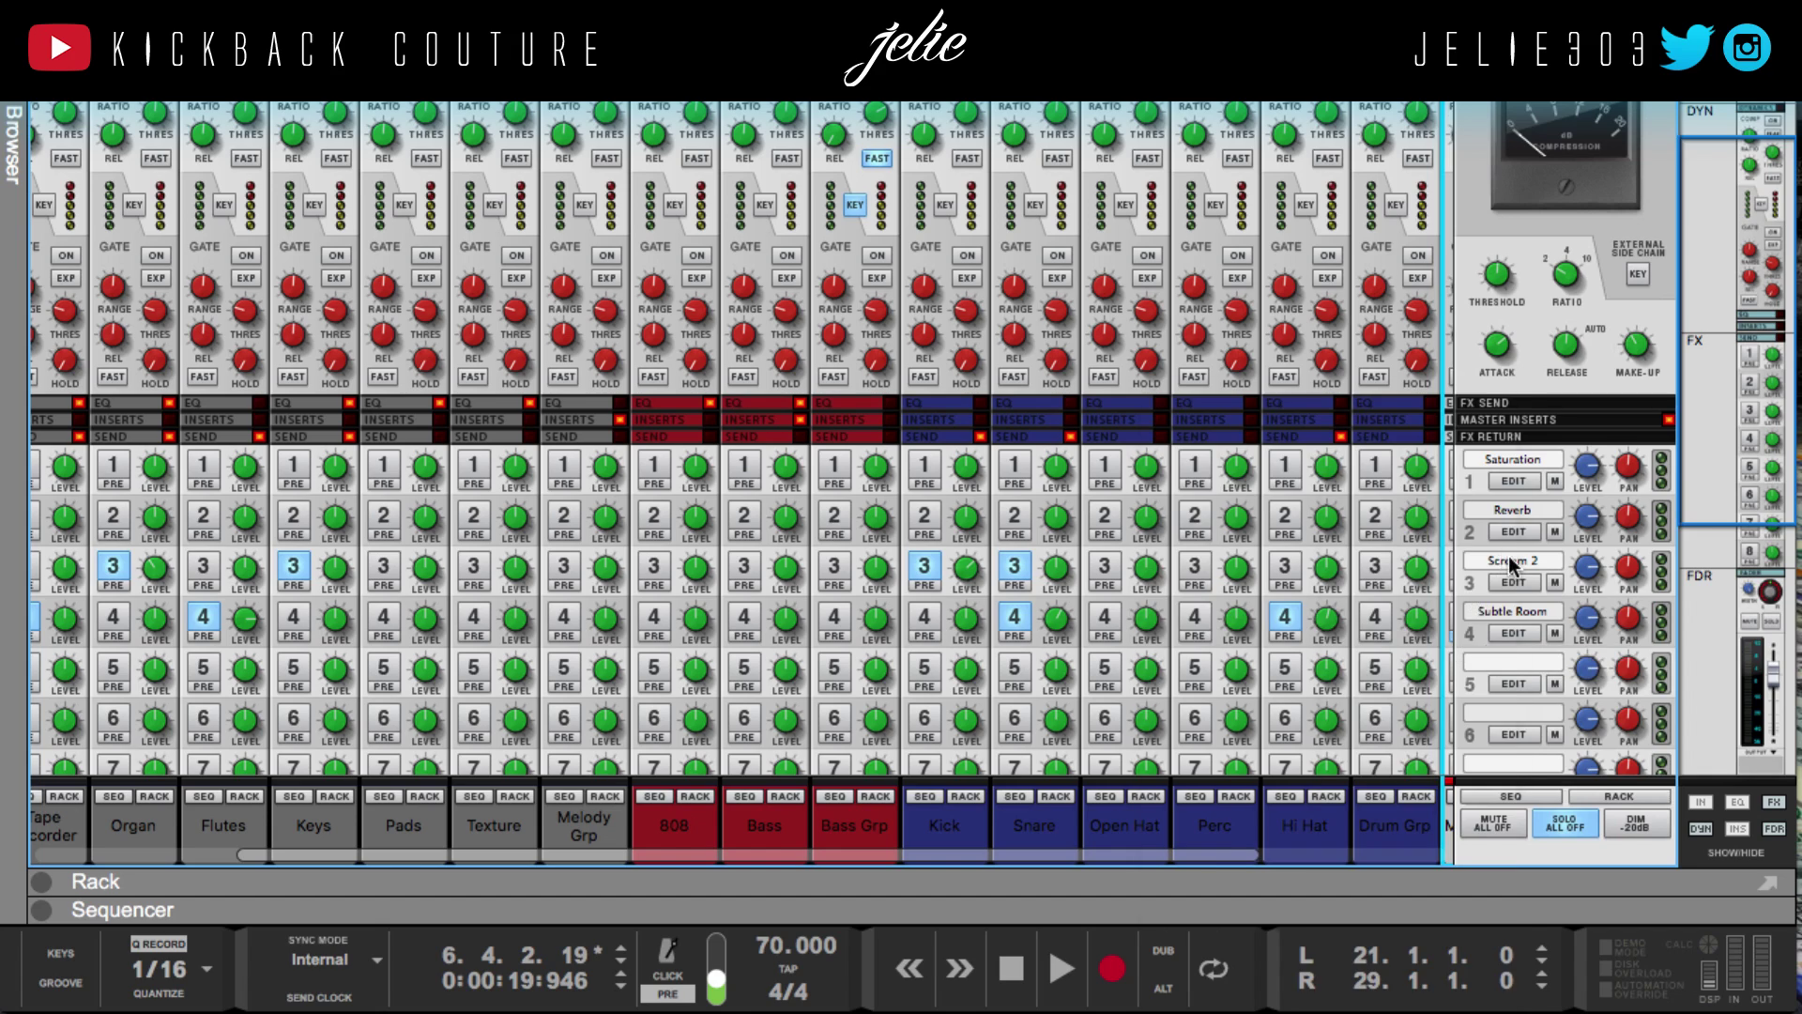
pyautogui.rightClick(1510, 563)
pyautogui.click(1543, 580)
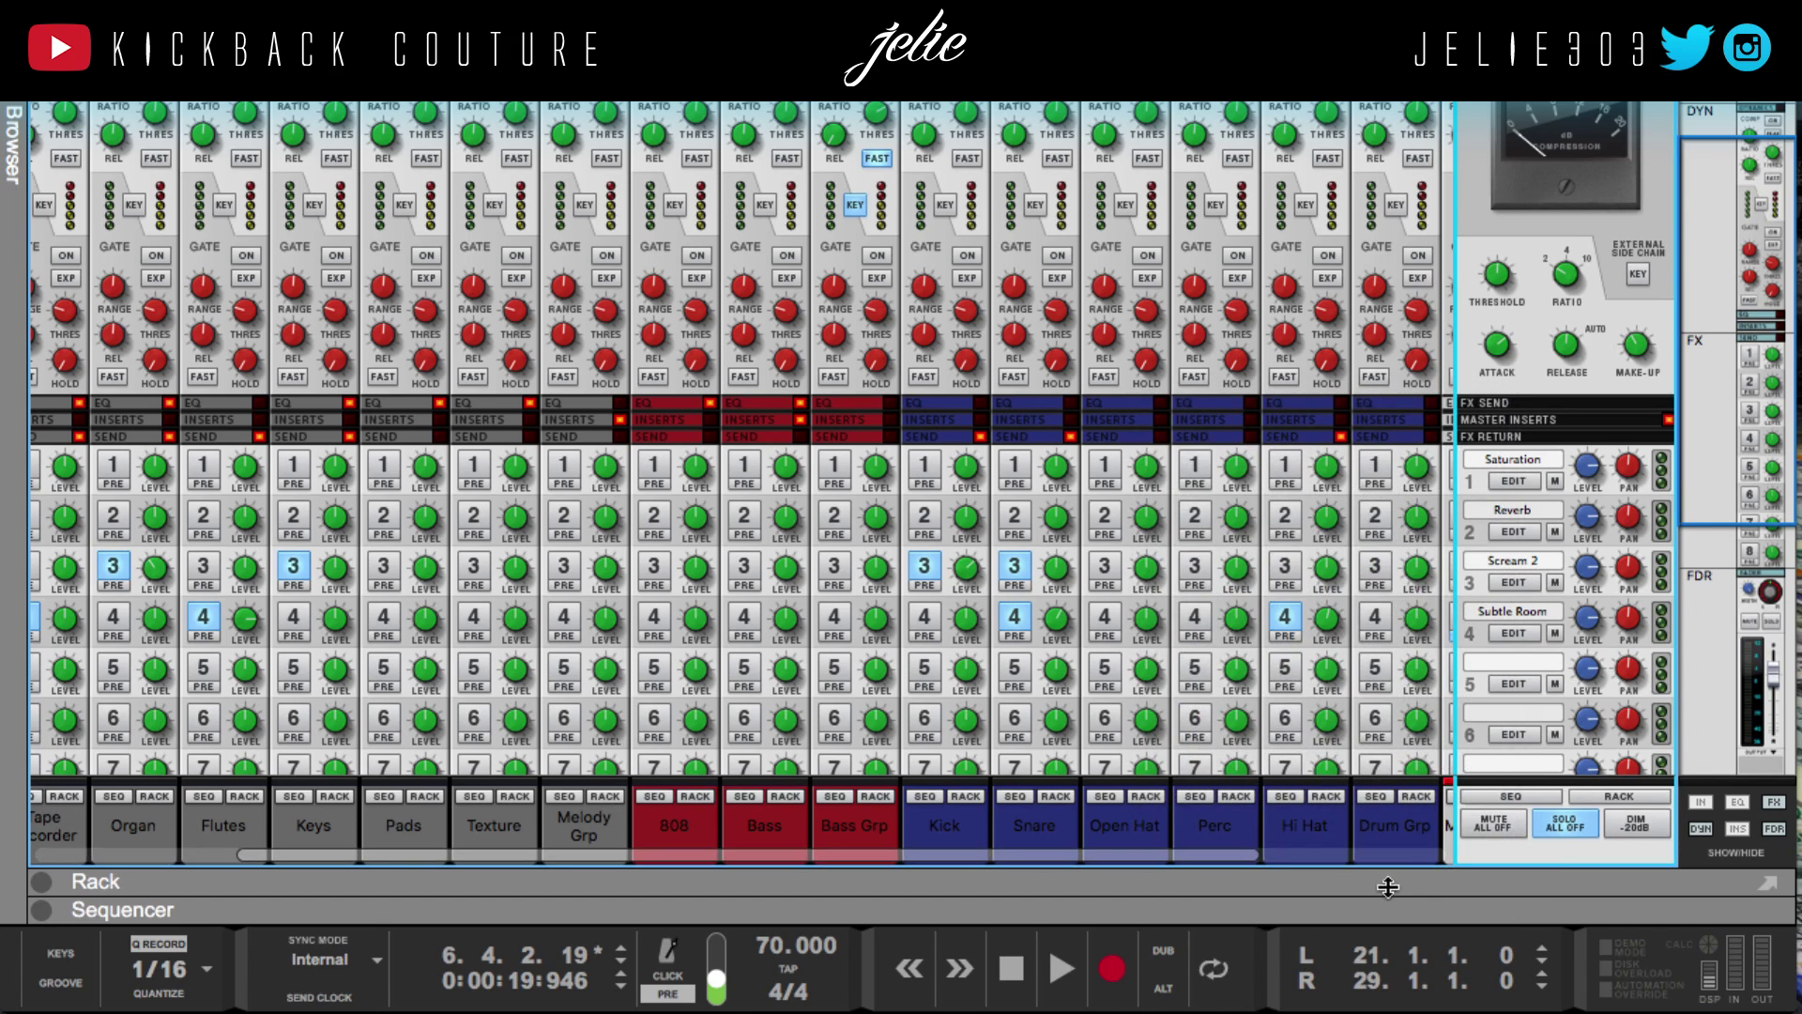
pyautogui.moveTo(1388, 887); pyautogui.dragTo(1382, 94)
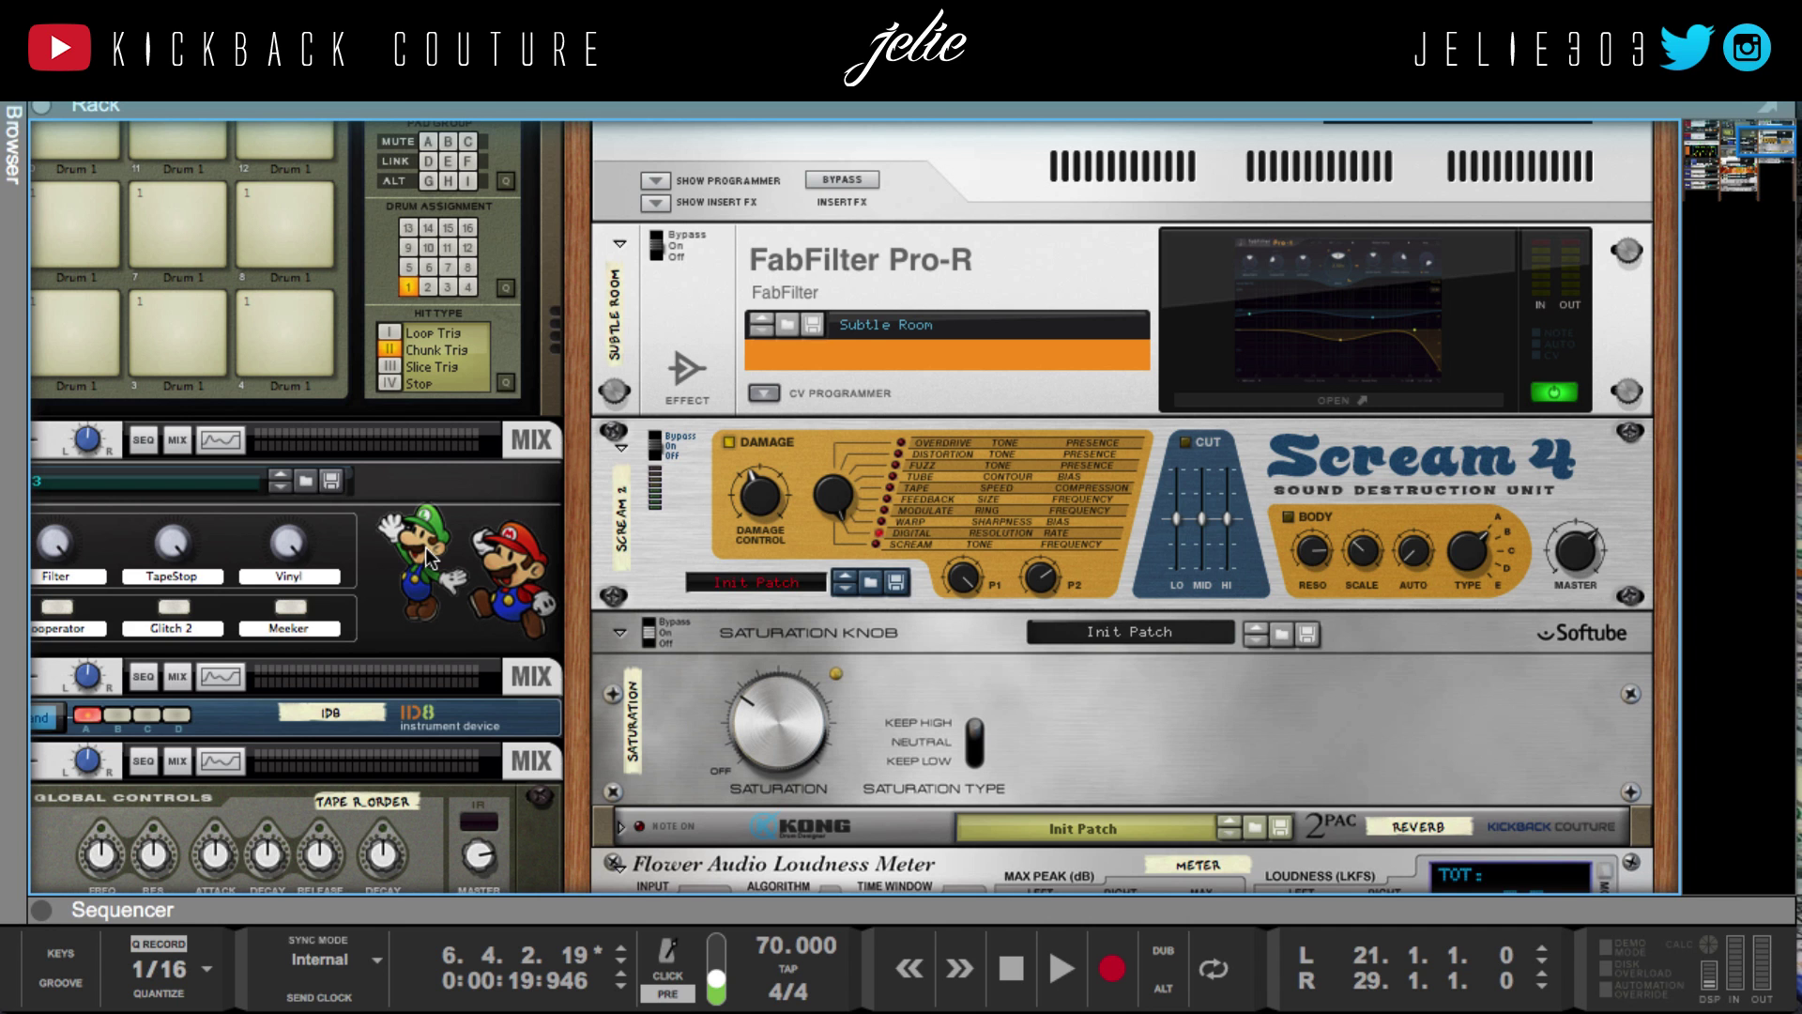
pyautogui.moveTo(709, 110); pyautogui.dragTo(643, 731)
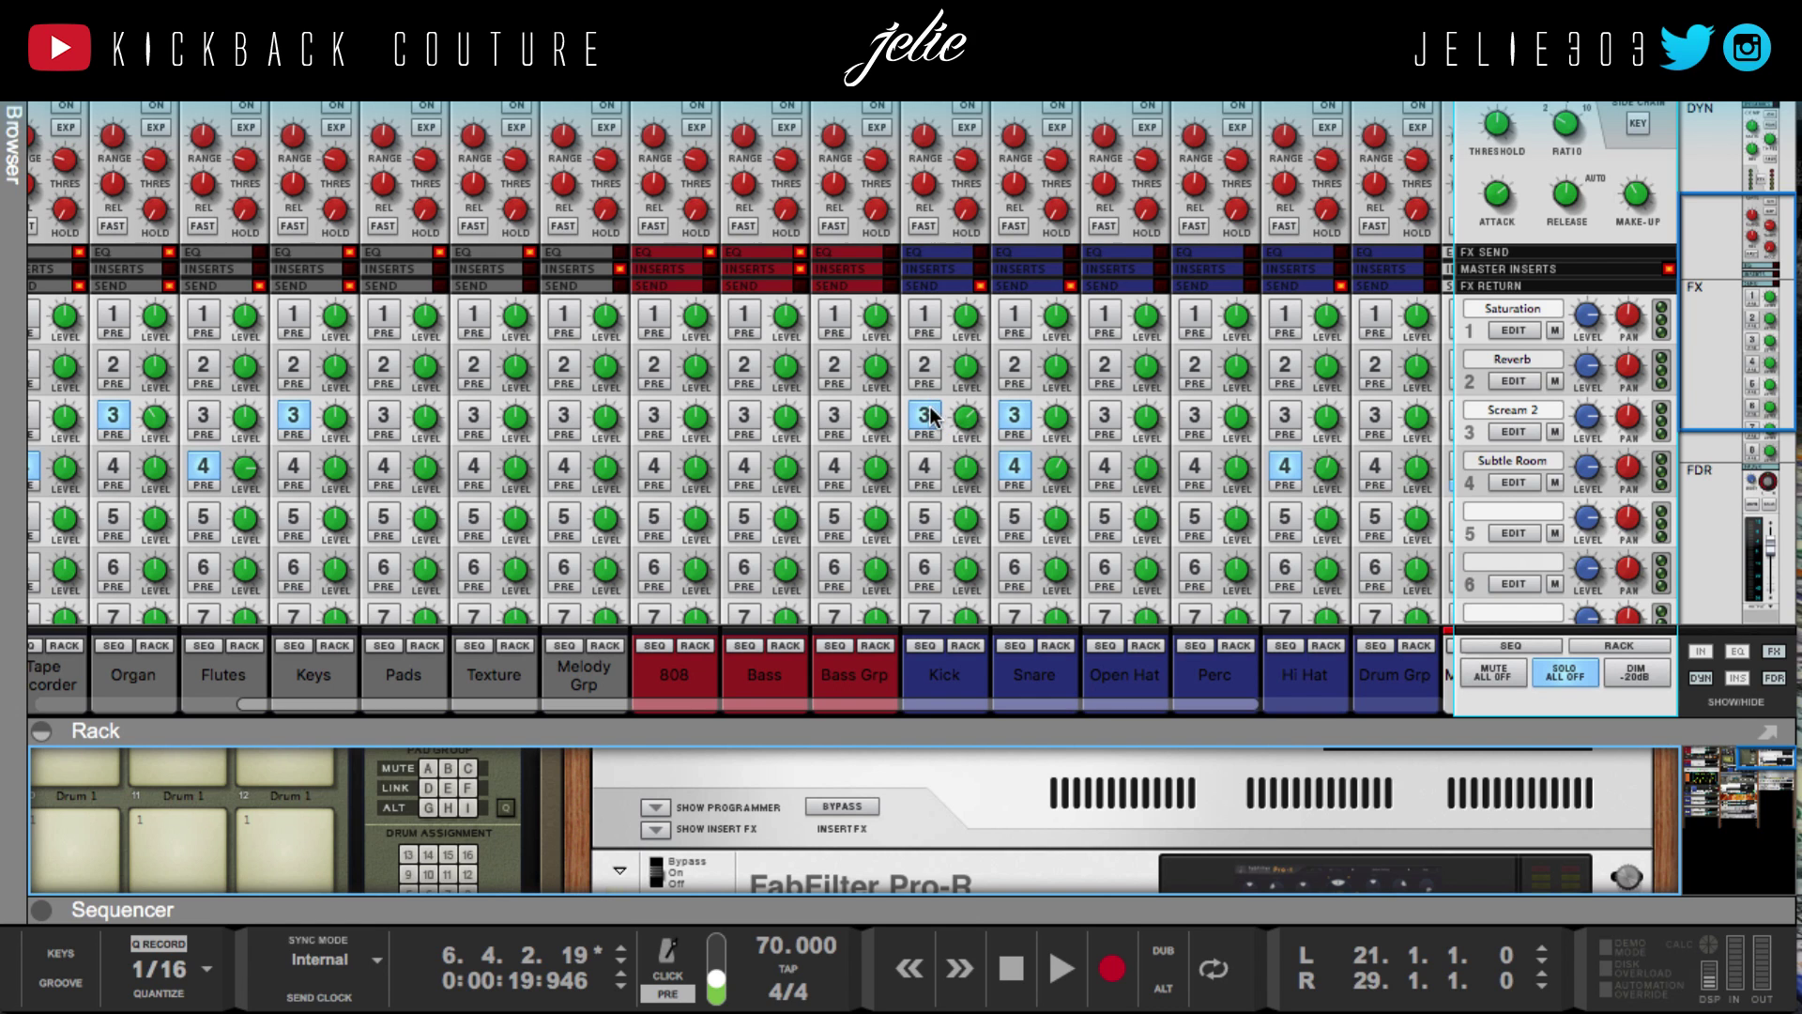
# Compare the soloed Kick with its Scream 2 send switched off and back on during playback
pyautogui.scroll(-5, 972, 419)
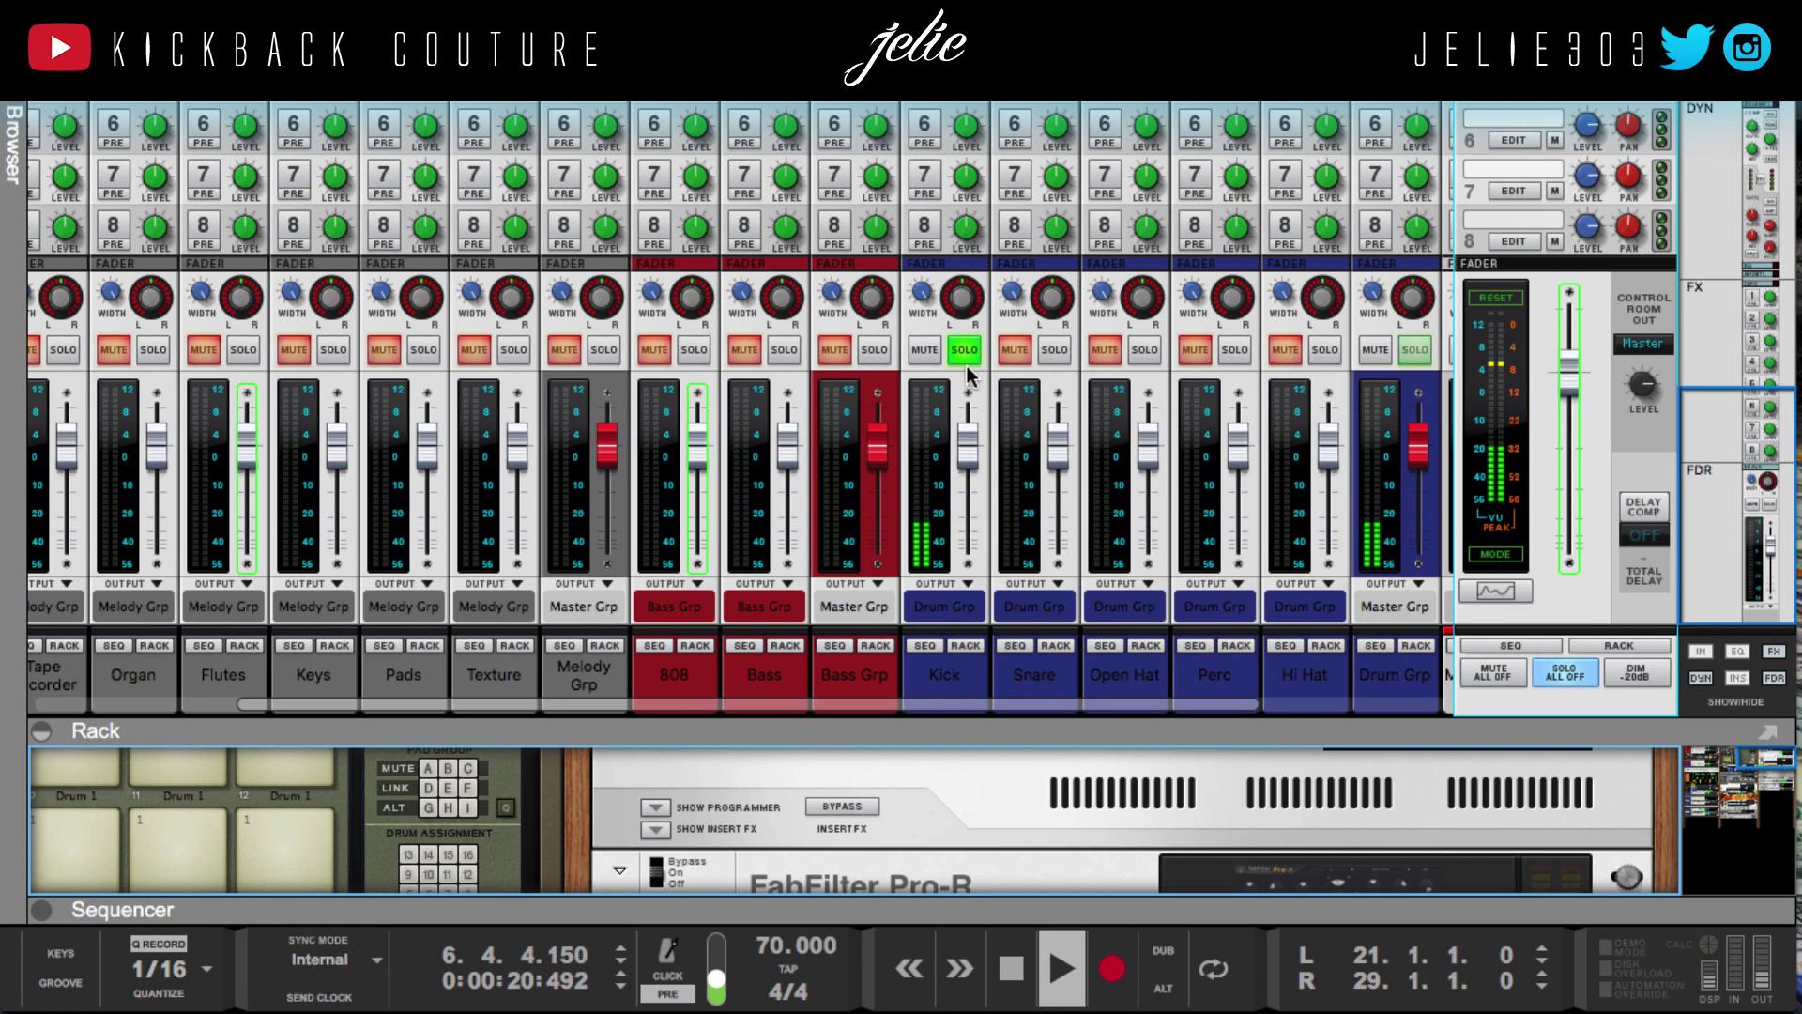
pyautogui.scroll(4, 966, 364)
pyautogui.scroll(1, 945, 291)
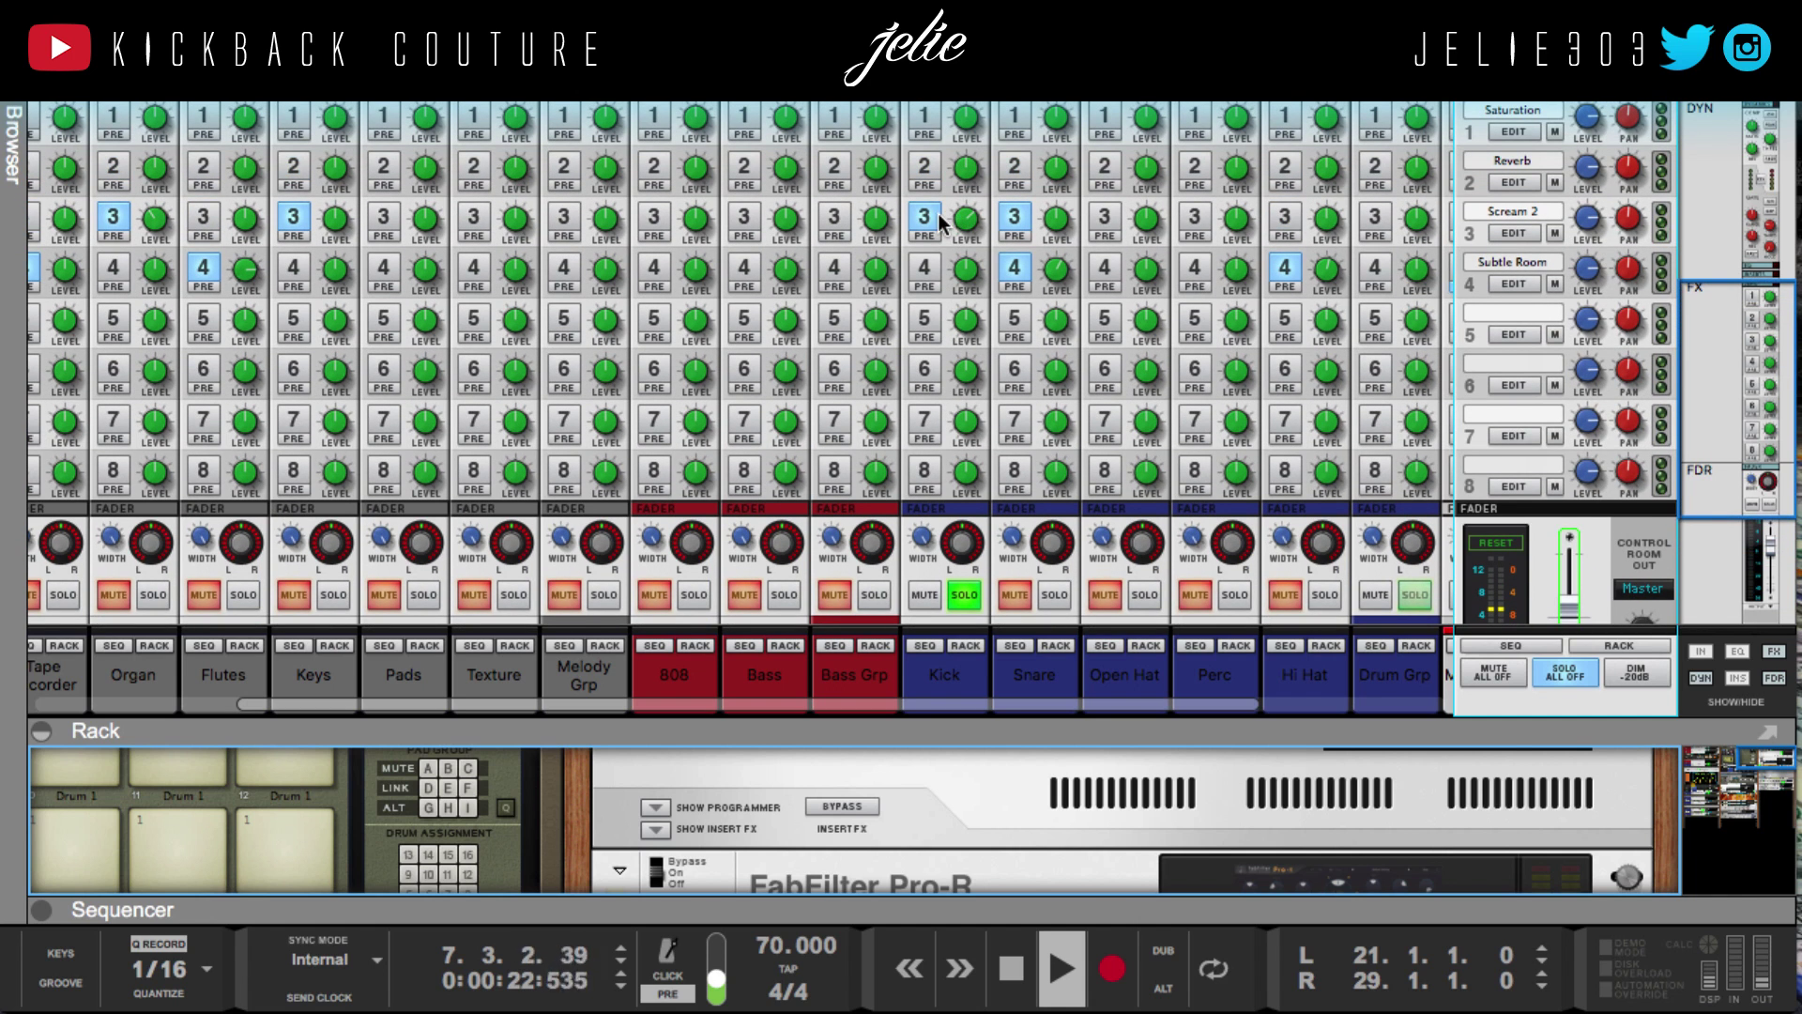
pyautogui.click(925, 219)
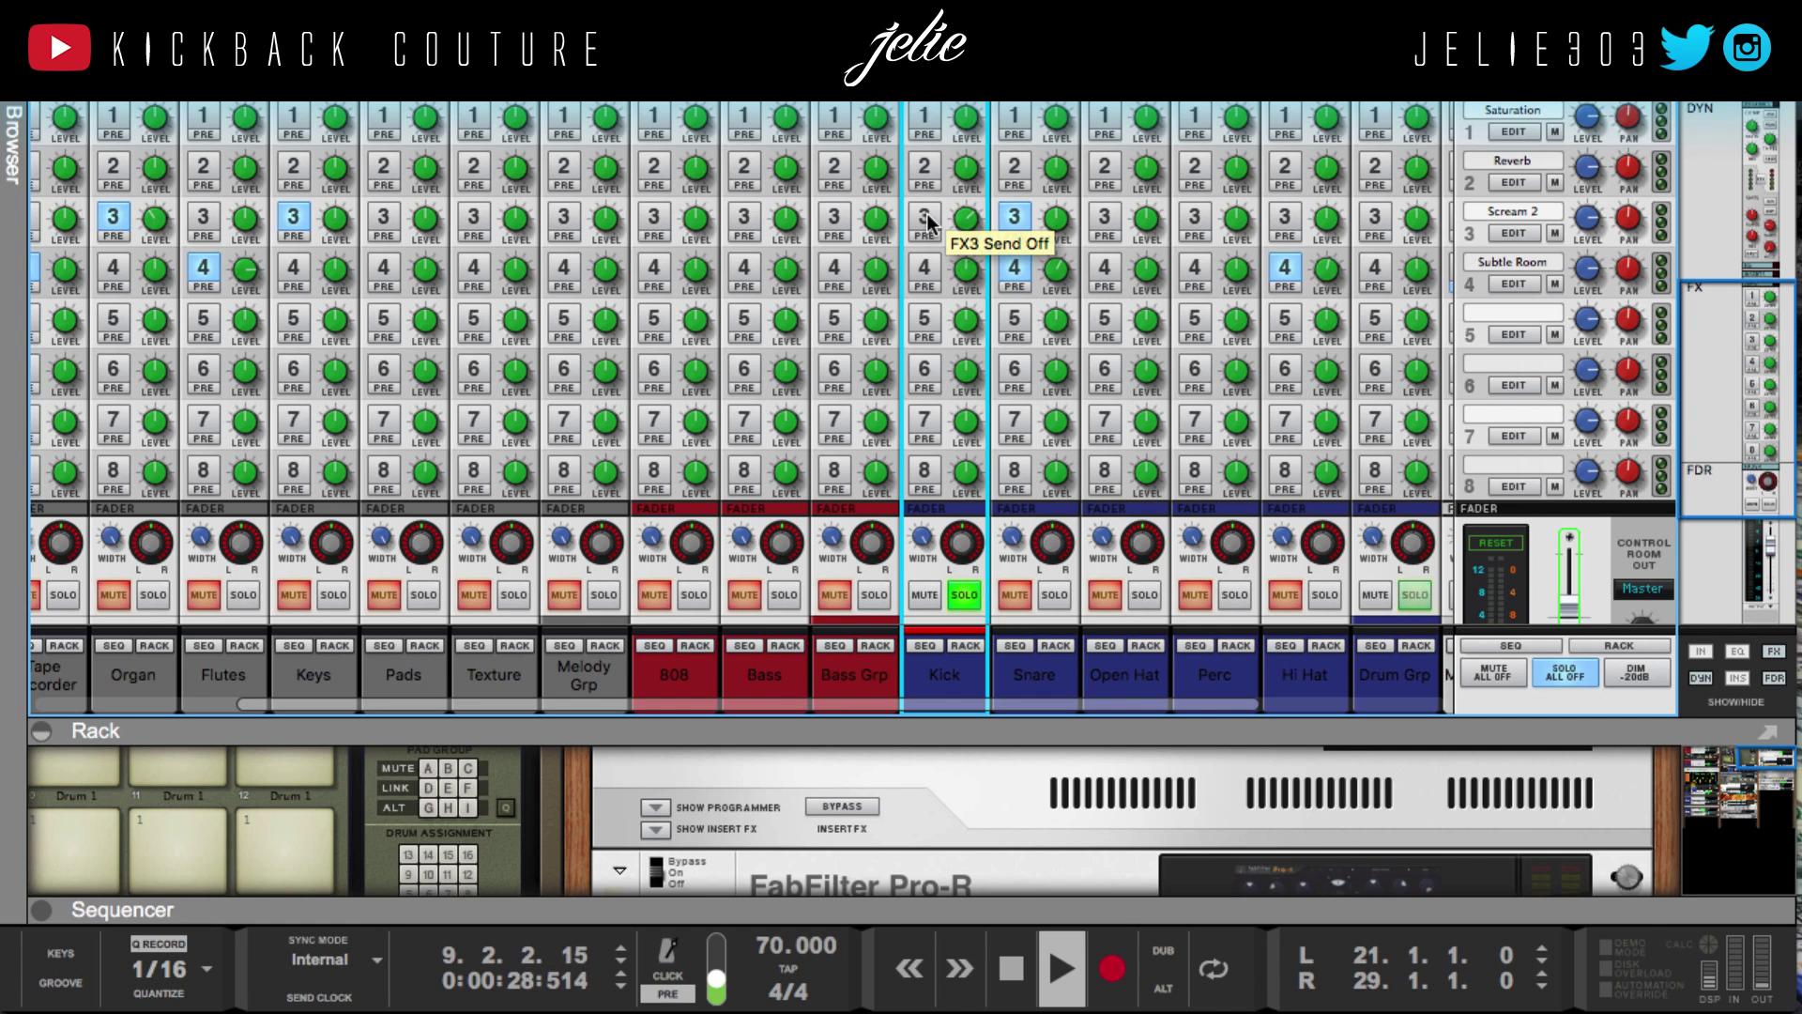
pyautogui.click(928, 222)
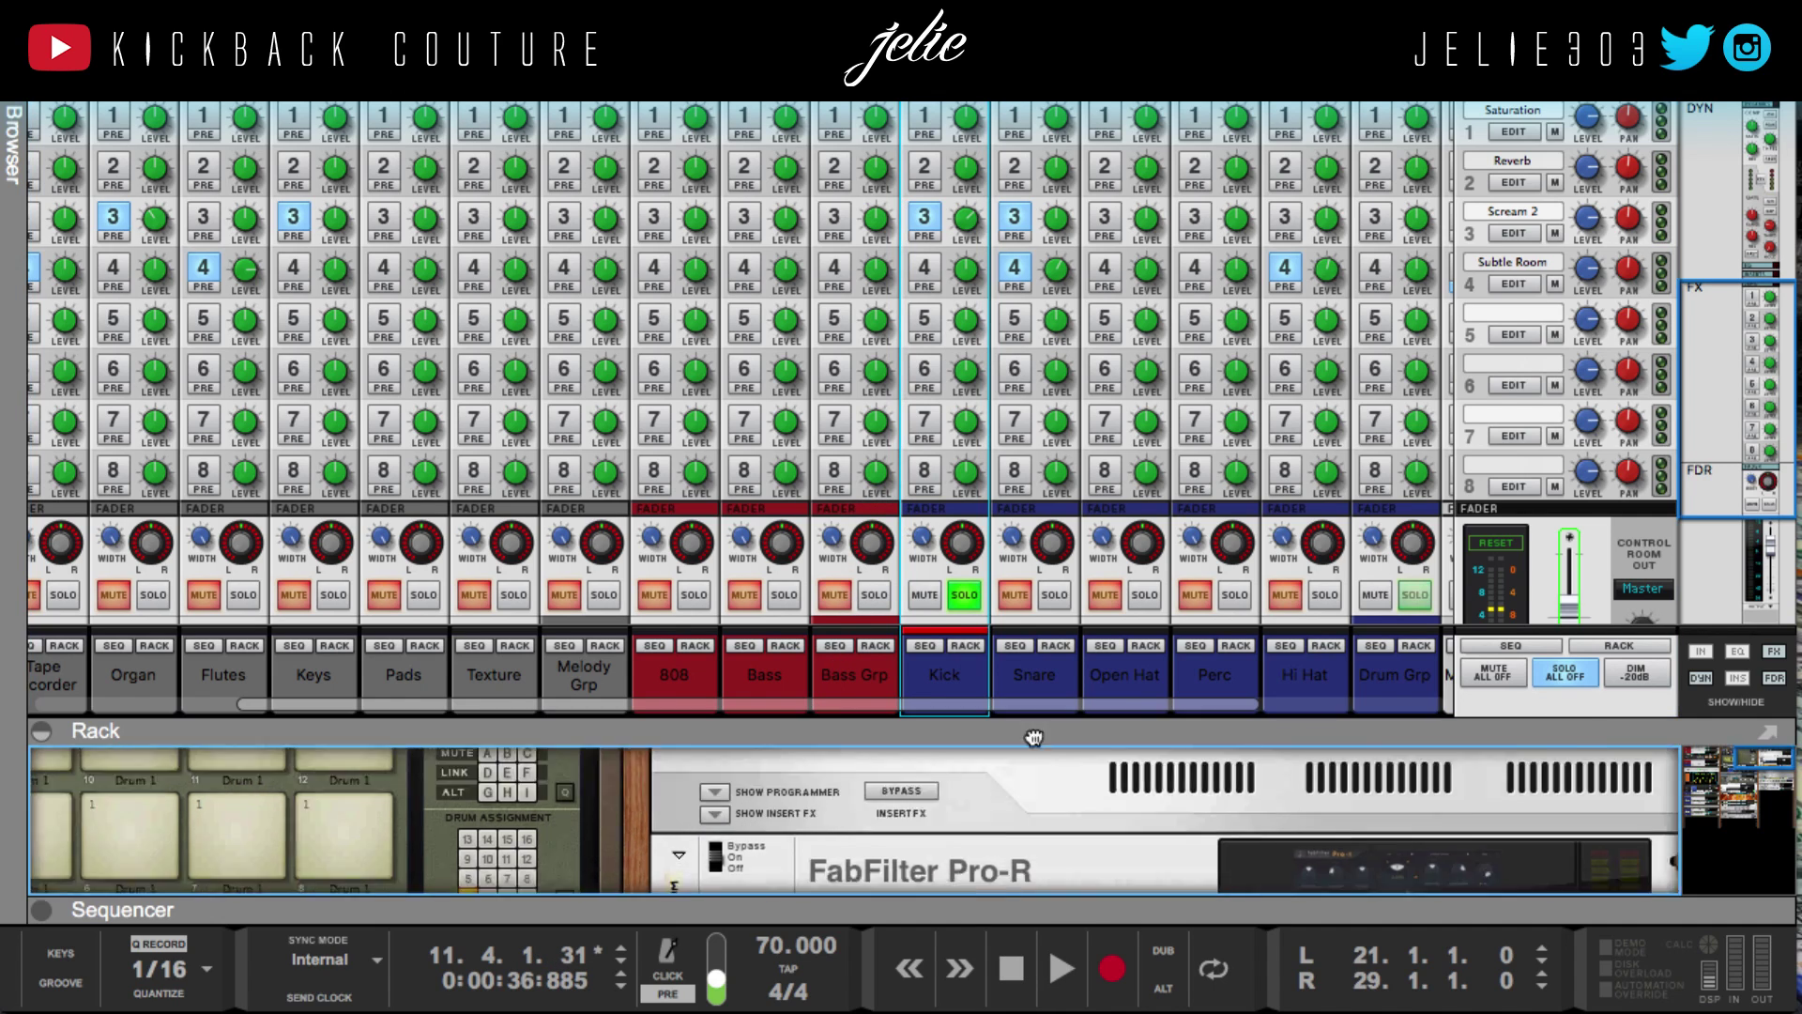
# Locate the drum devices in the rack, unfold the Kick NN-XT sampler, and return to the mixer
pyautogui.scroll(3, 619, 824)
pyautogui.press('F5')
pyautogui.hscroll(-8, 1106, 618)
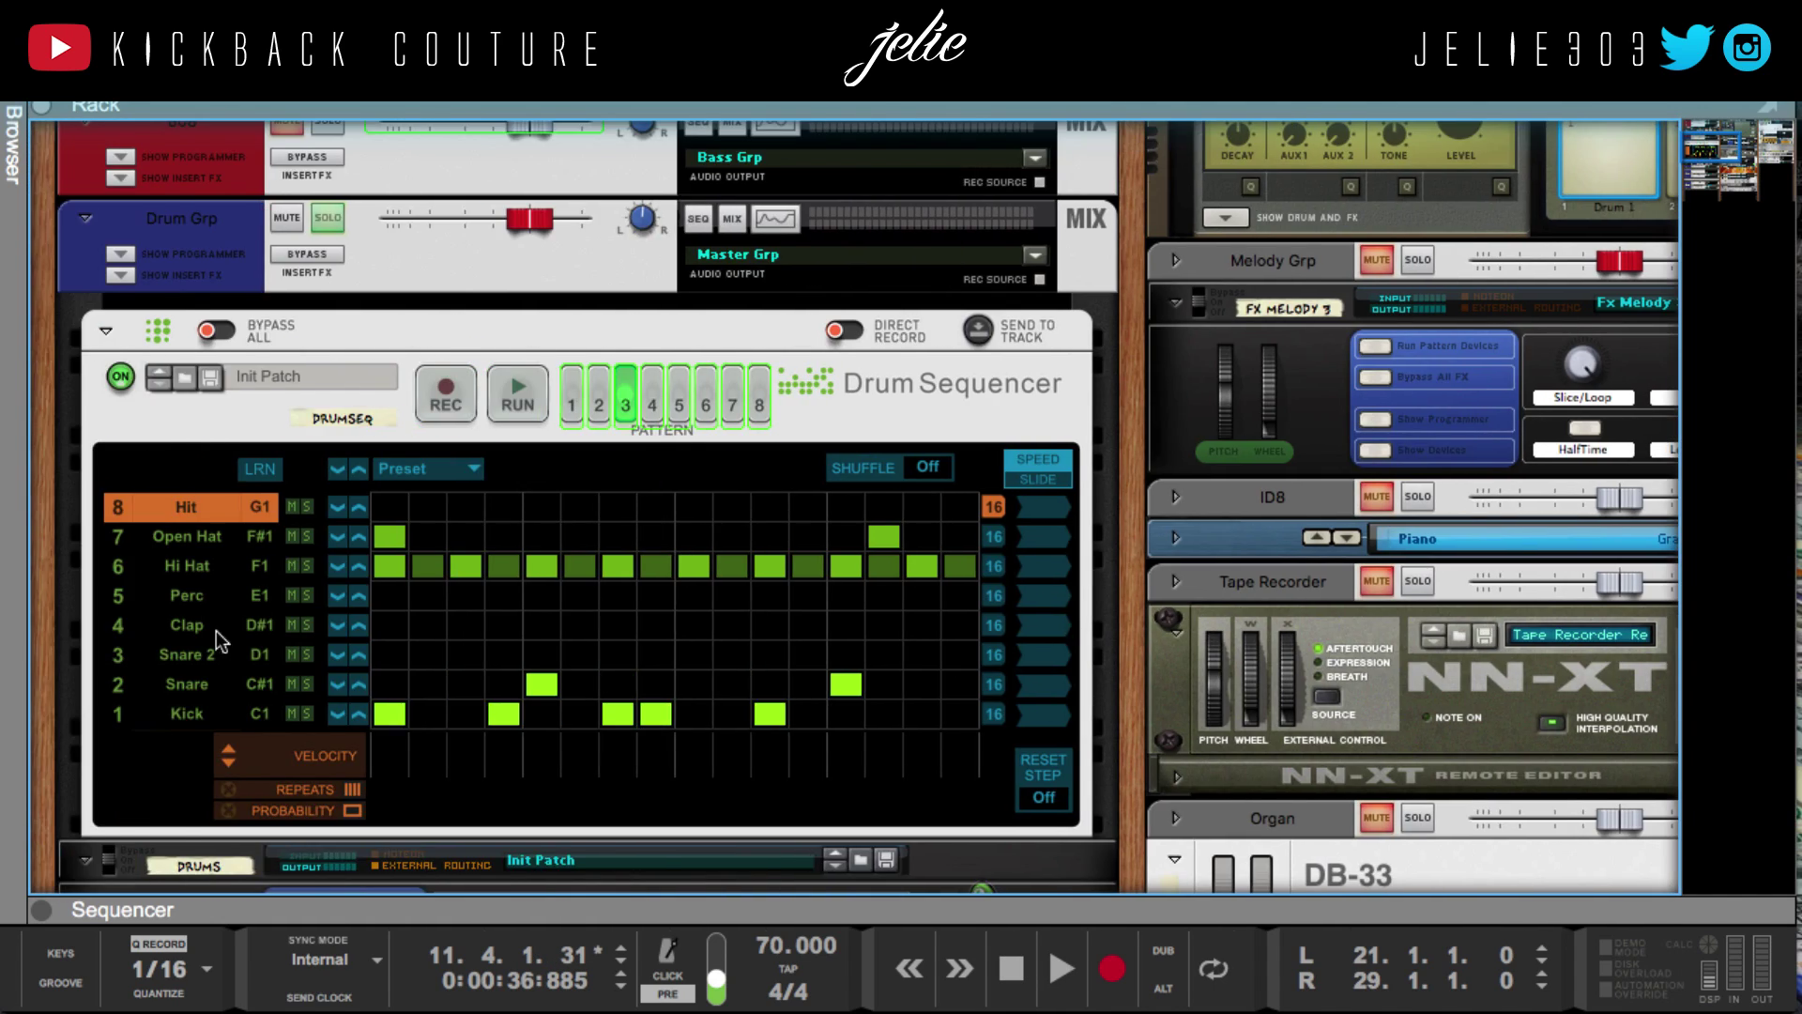
pyautogui.scroll(-10, 214, 630)
pyautogui.scroll(3, 197, 598)
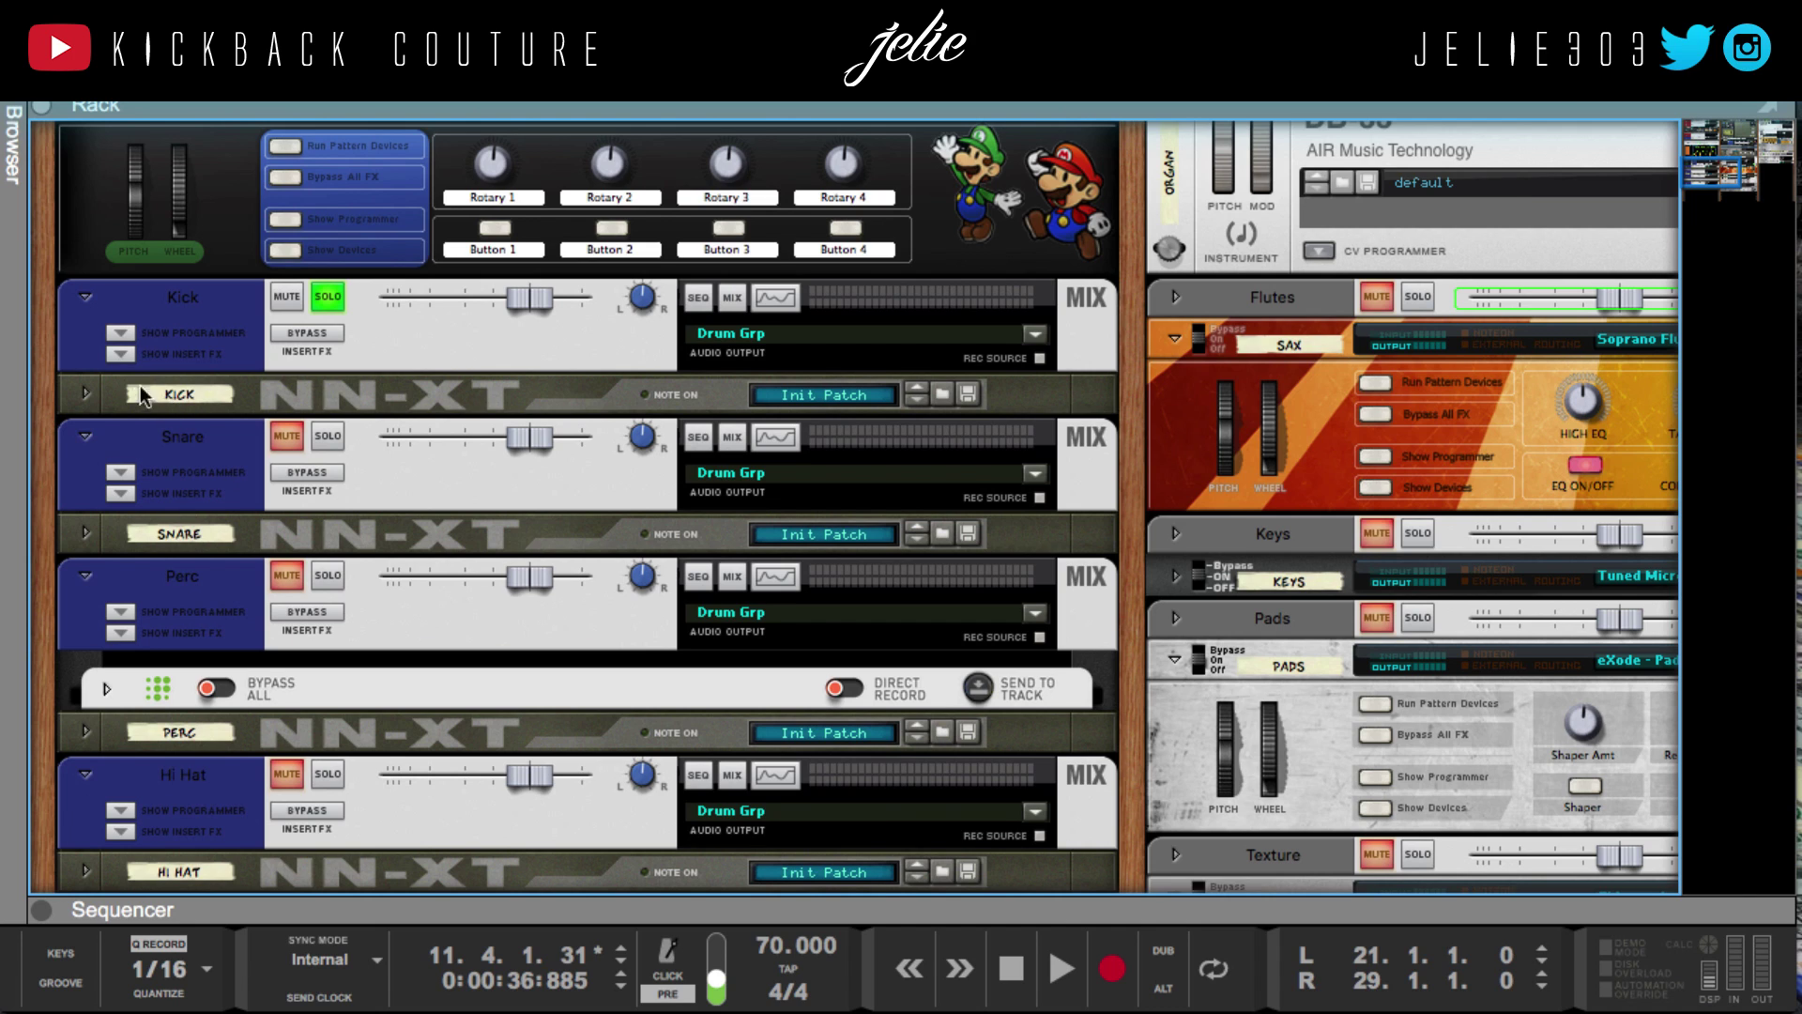
pyautogui.click(86, 394)
pyautogui.moveTo(872, 195); pyautogui.dragTo(1104, 1006)
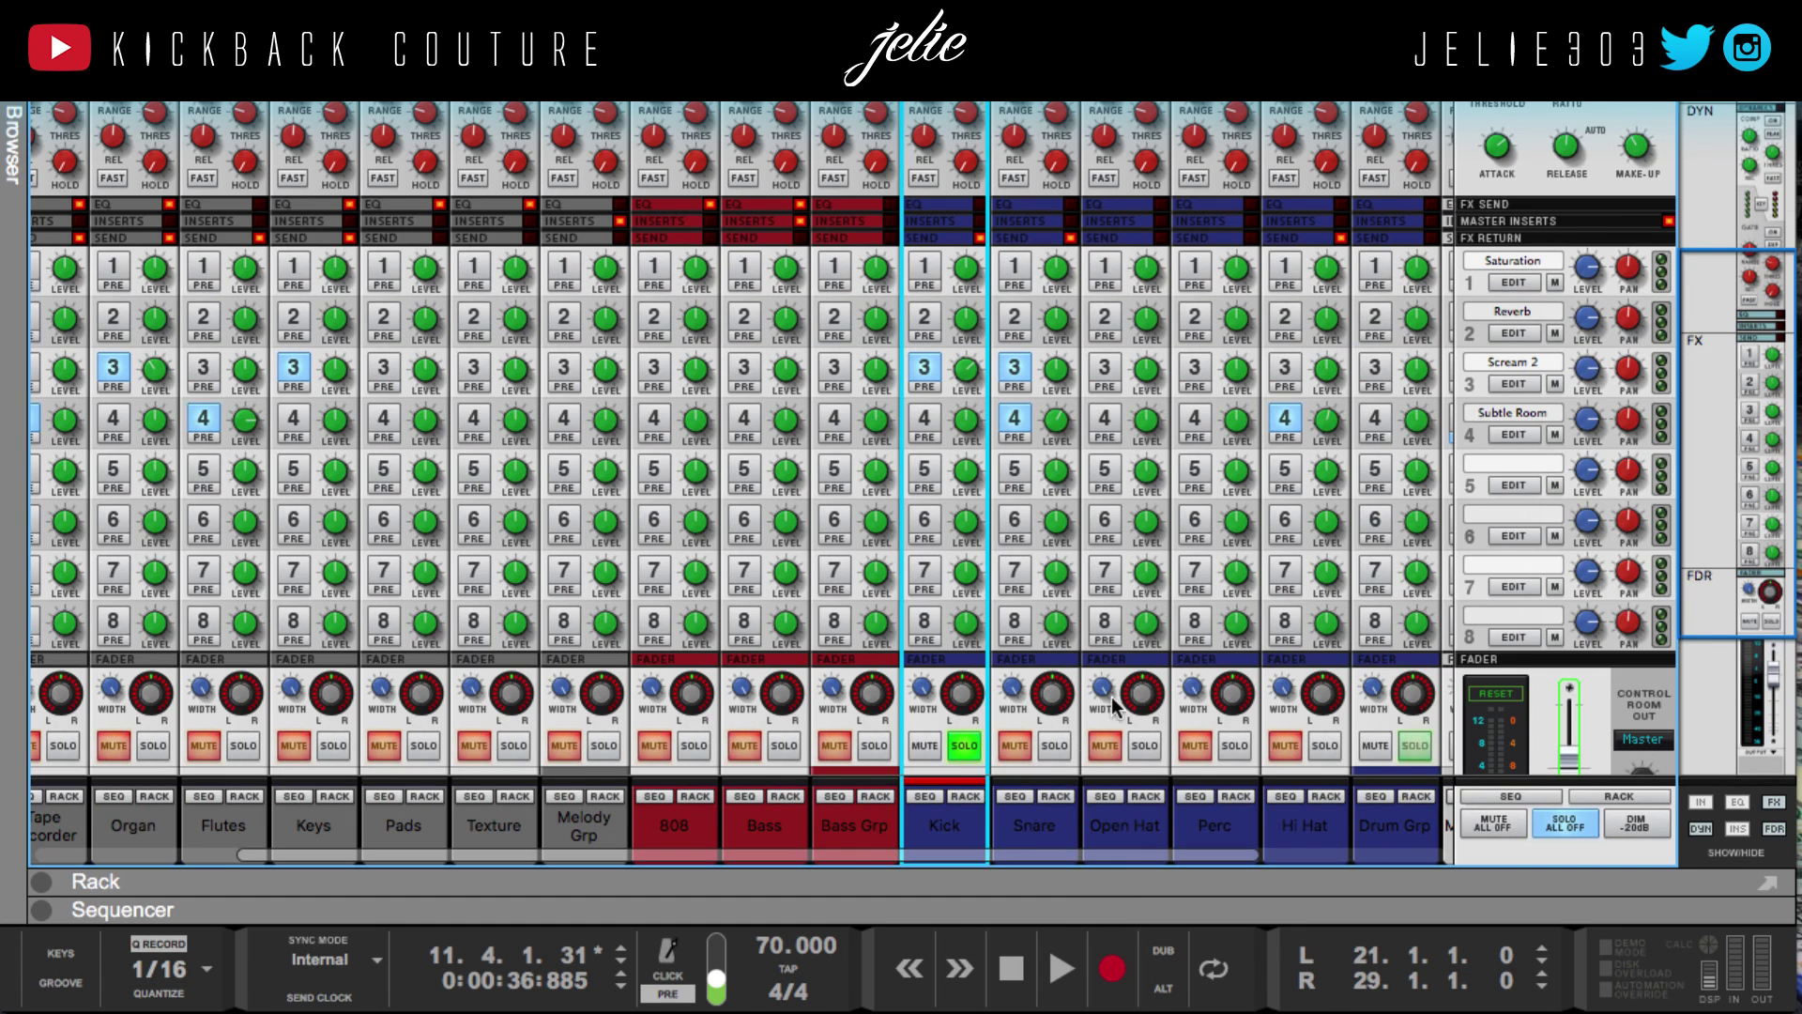
# Keep the Kick soloed, switch off its Scream 2 send, and play a short passage to hear it dry
pyautogui.click(966, 749)
pyautogui.click(966, 745)
pyautogui.click(923, 368)
pyautogui.press('space')
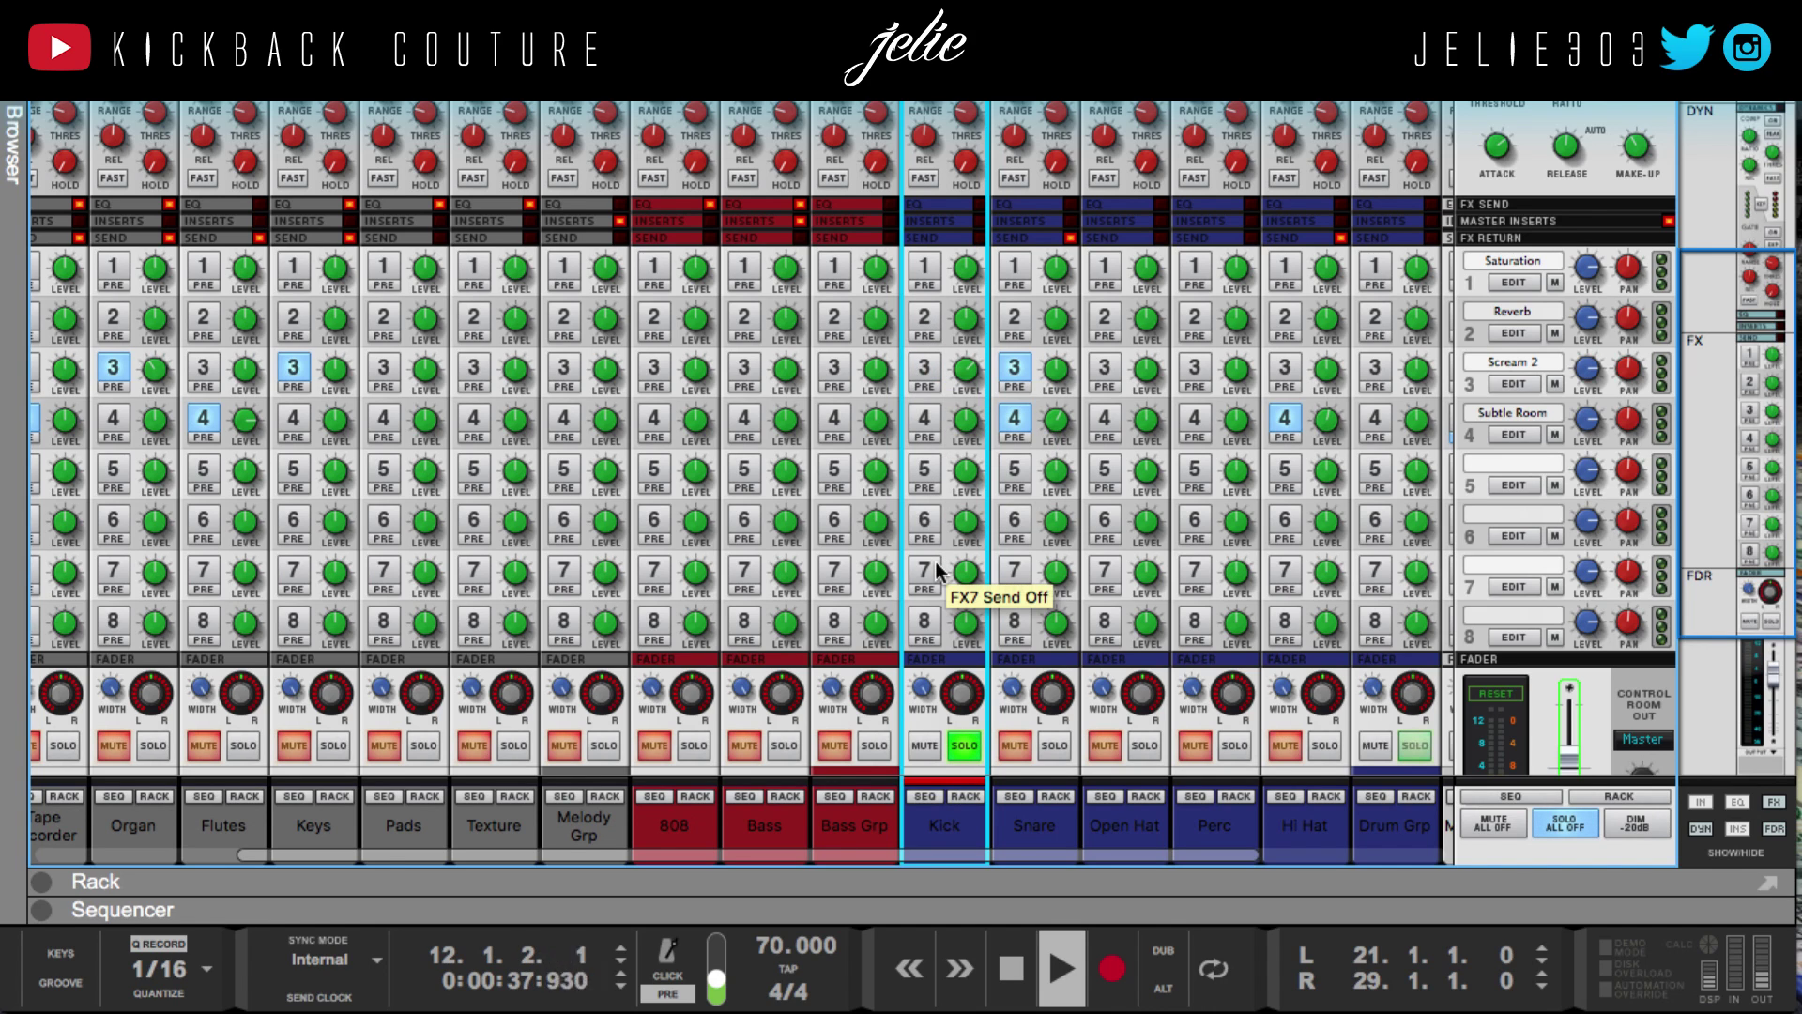
pyautogui.press('space')
# Examine the DrumSeq pattern and the Kick NN-XT's sample and envelope settings in the rack
pyautogui.click(929, 882)
pyautogui.scroll(10, 753, 502)
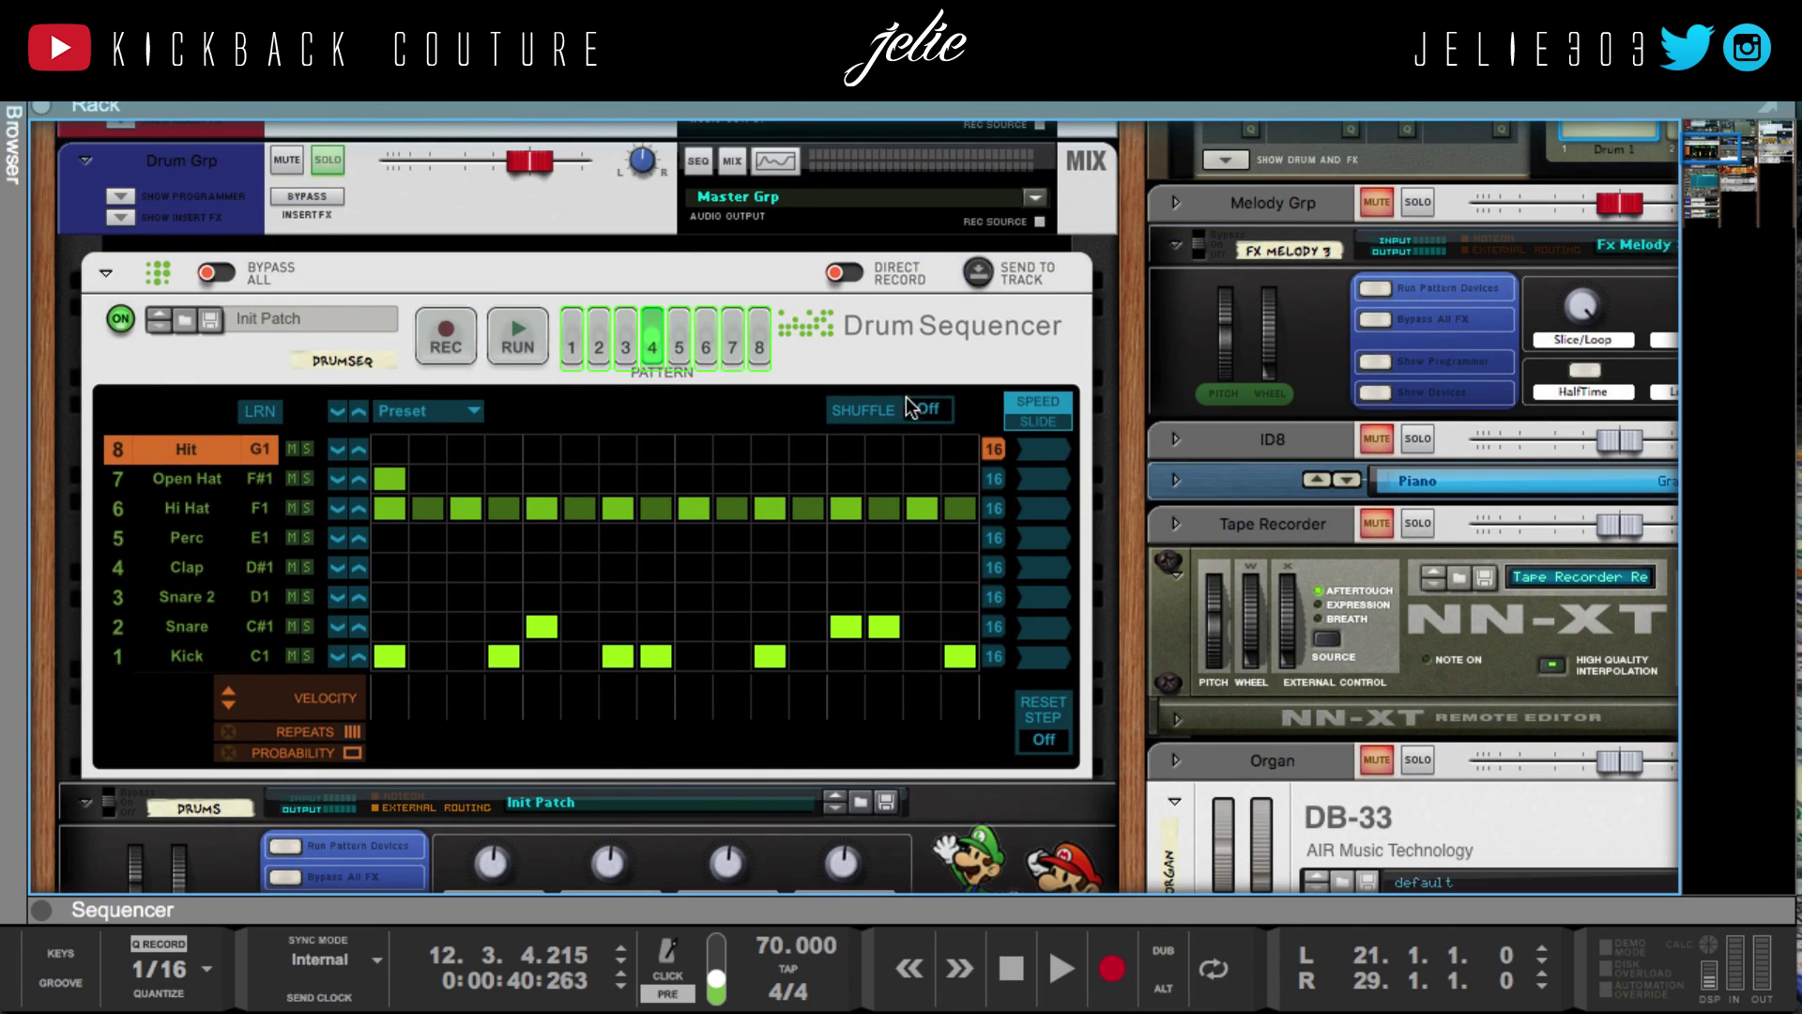
pyautogui.scroll(-2, 622, 584)
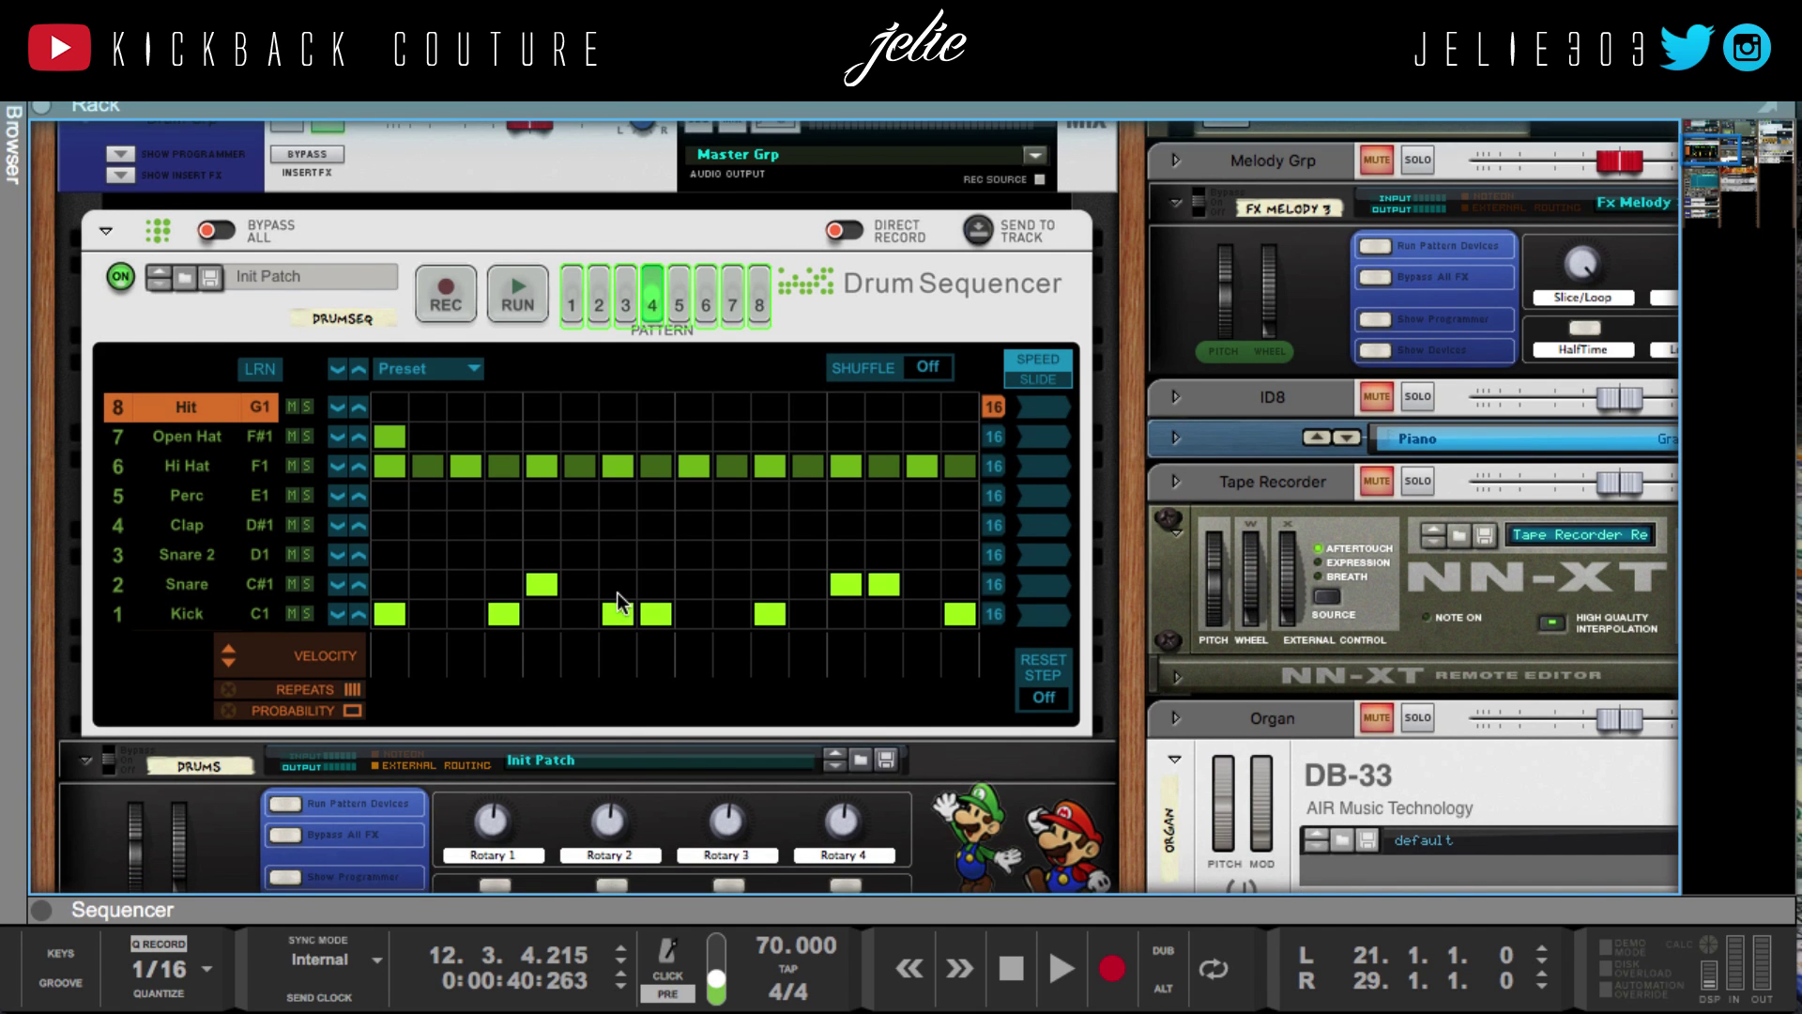
pyautogui.scroll(-10, 643, 627)
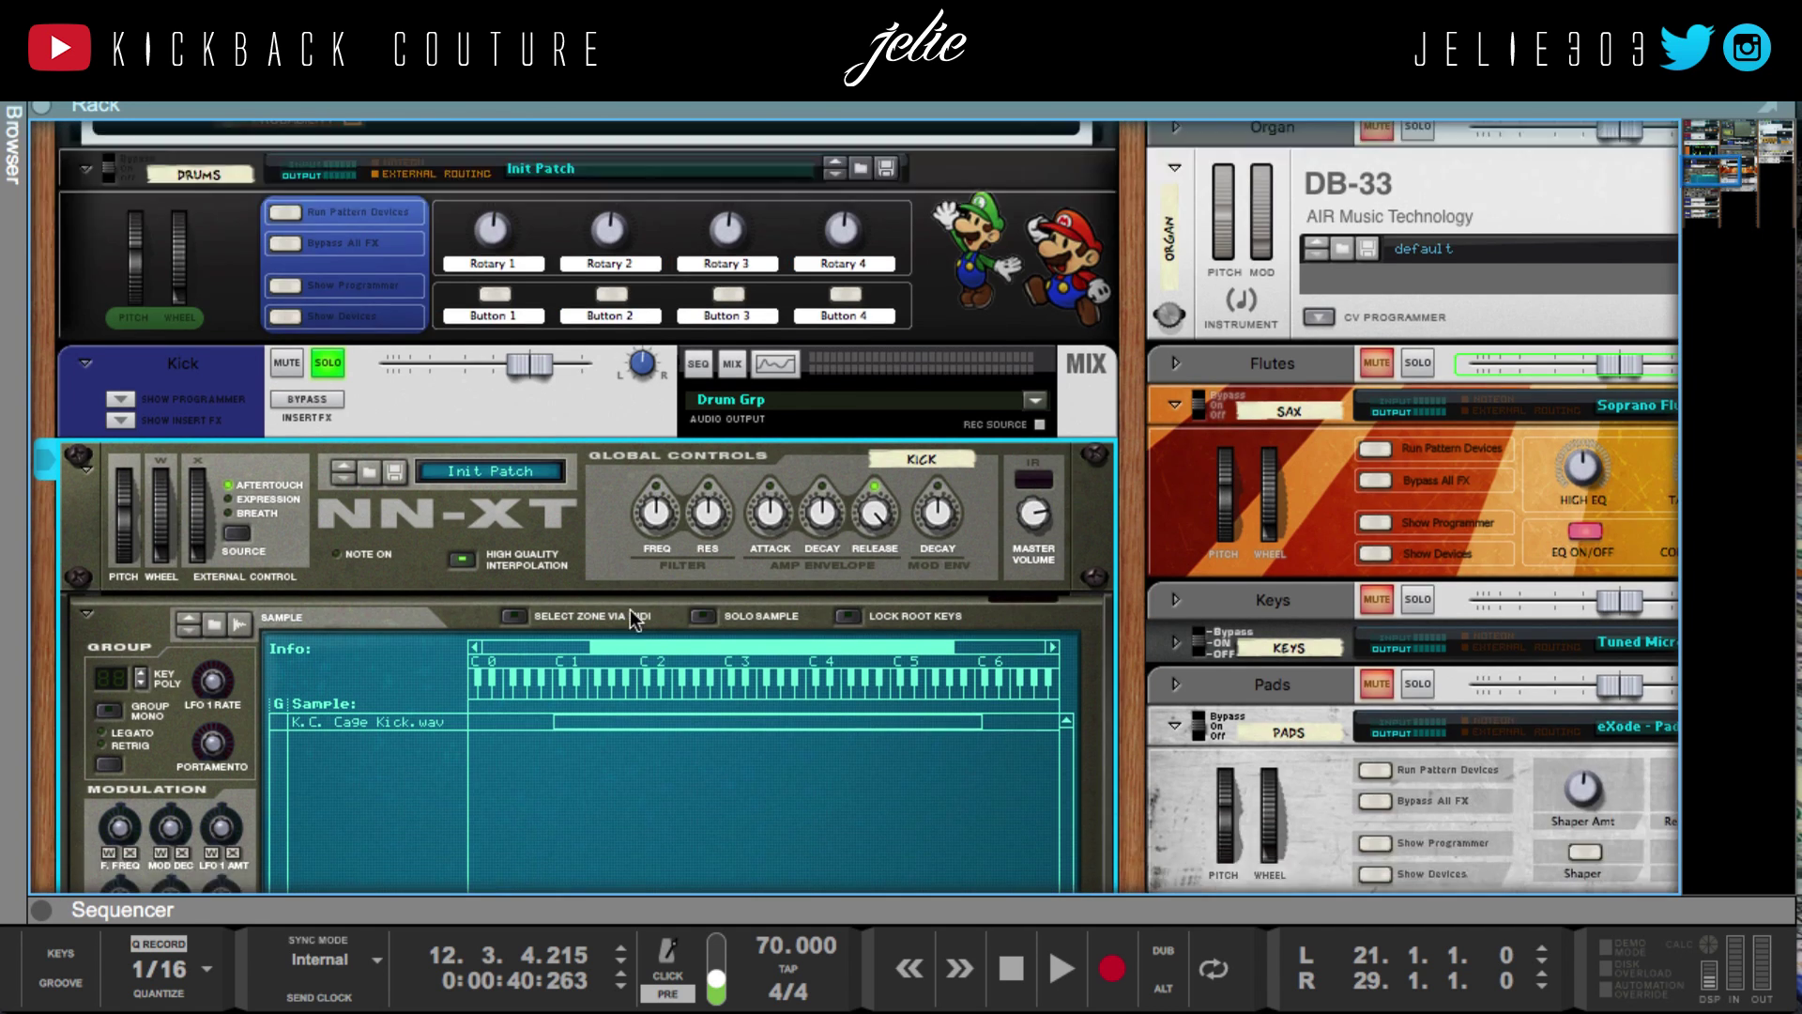
# Unfold the Snare NN-XT and examine its sample and amp envelope release
pyautogui.scroll(-10, 485, 495)
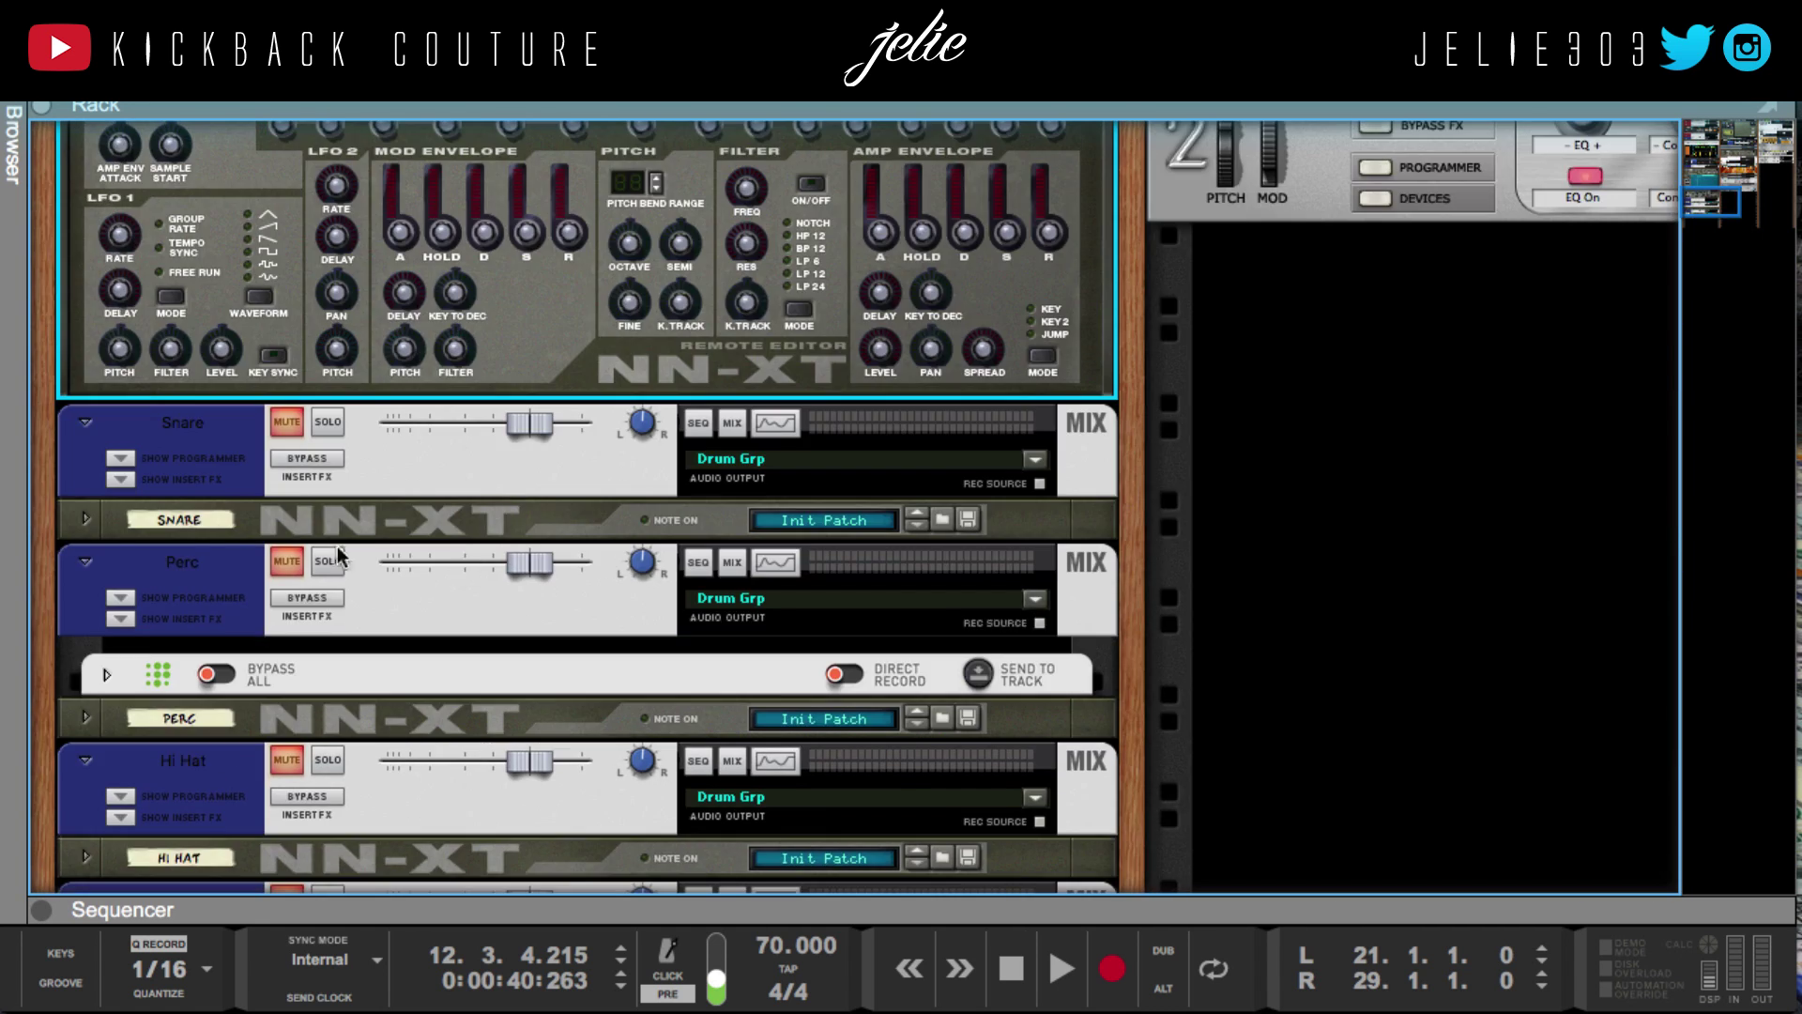
pyautogui.scroll(-6, 195, 516)
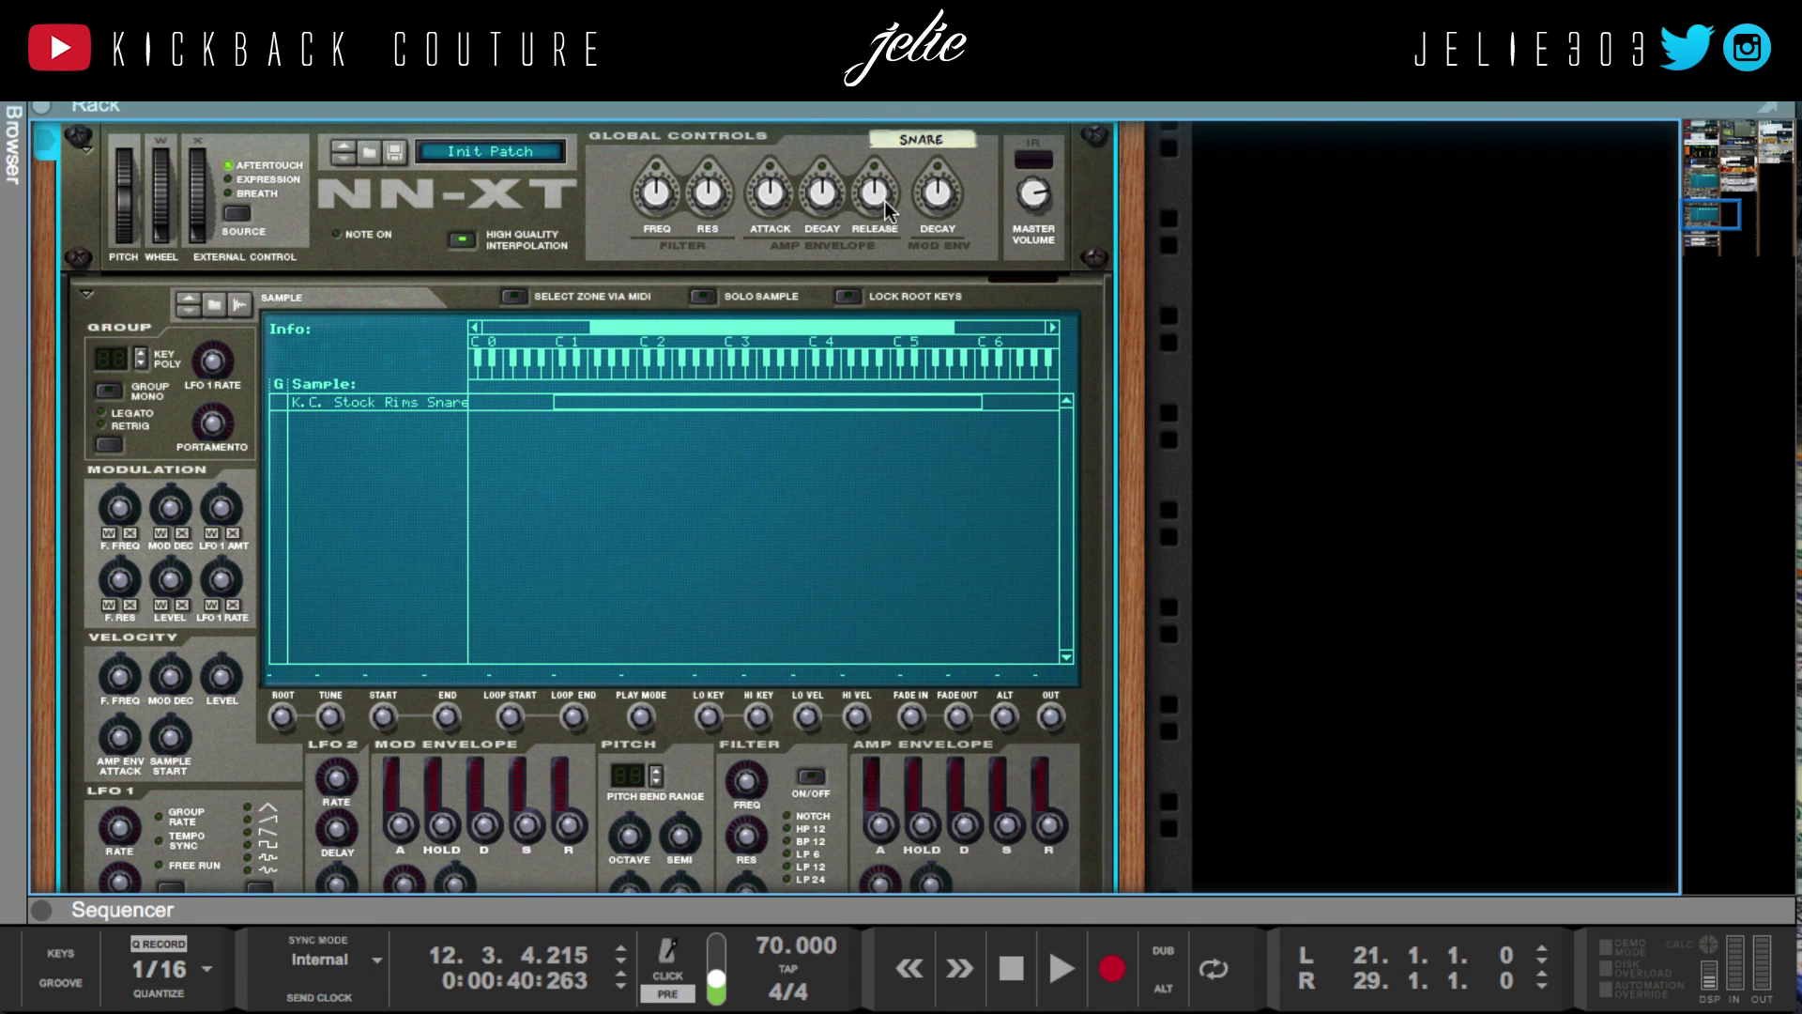
pyautogui.scroll(-8, 796, 808)
pyautogui.scroll(-4, 509, 780)
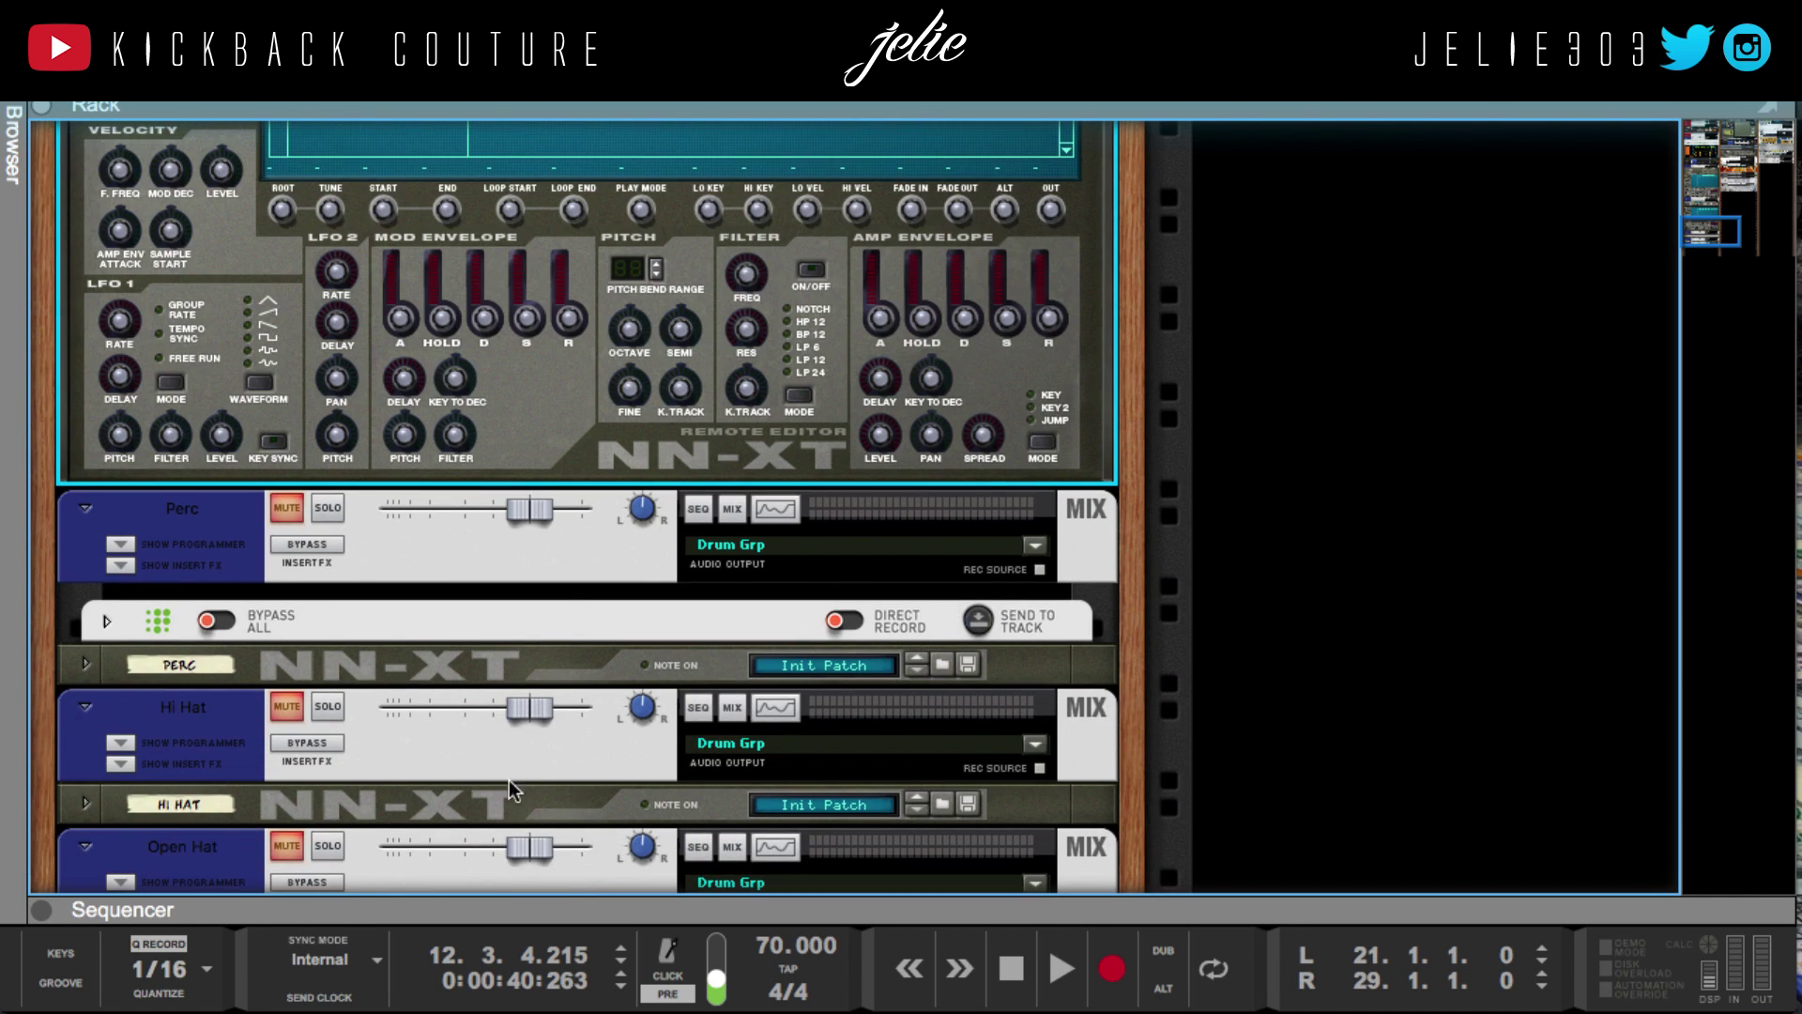
# Unfold the Perc, Hi Hat and Open Hat NN-XT samplers and examine their loaded samples
pyautogui.click(84, 663)
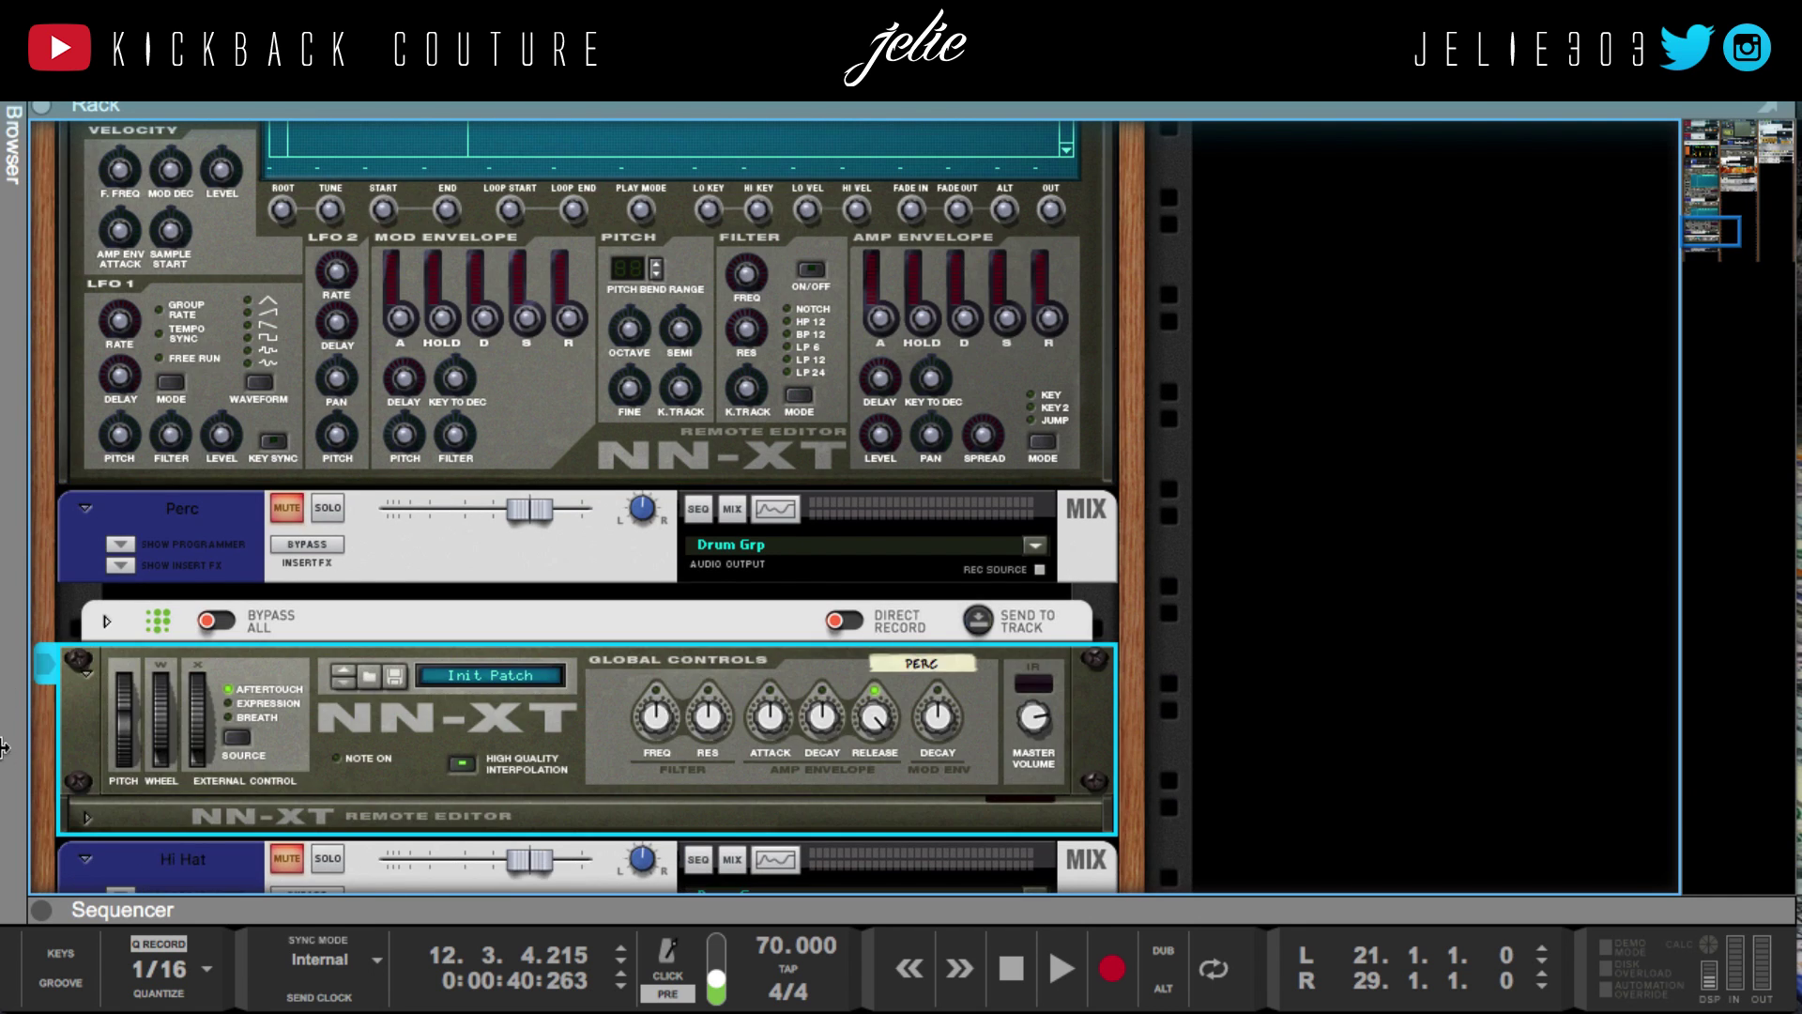
pyautogui.scroll(-6, 66, 711)
pyautogui.click(85, 694)
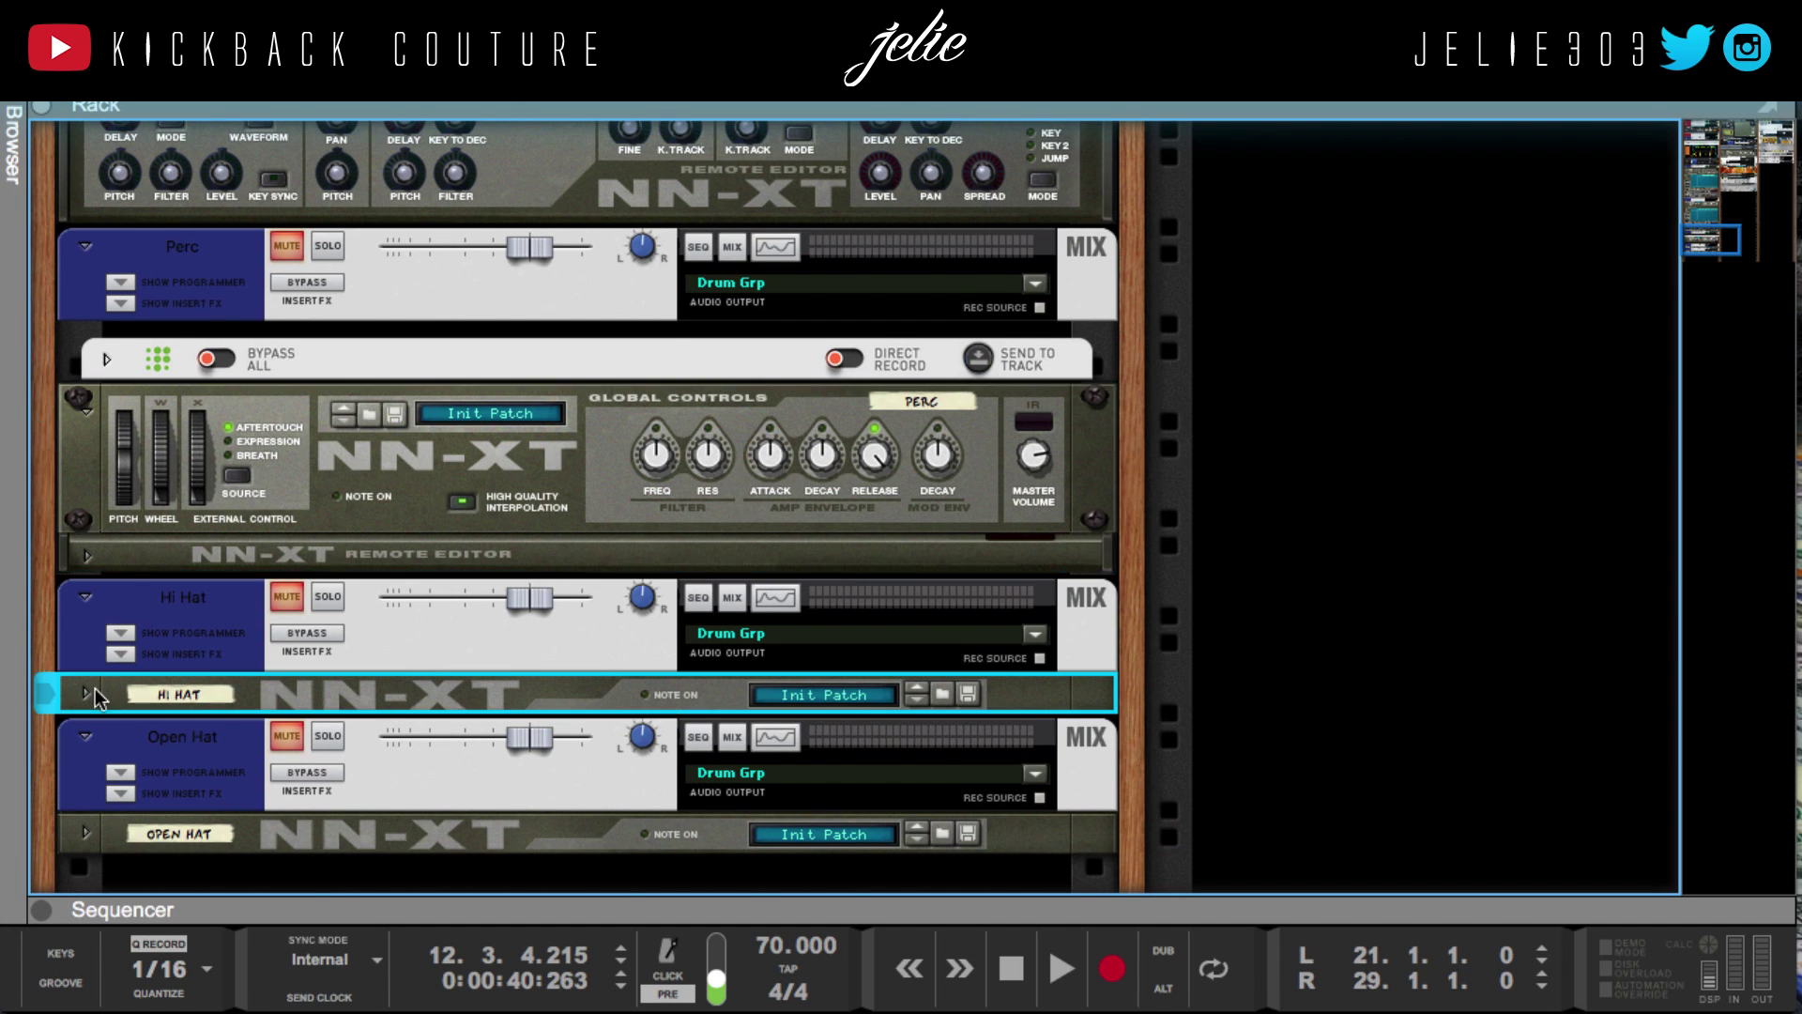
pyautogui.click(87, 693)
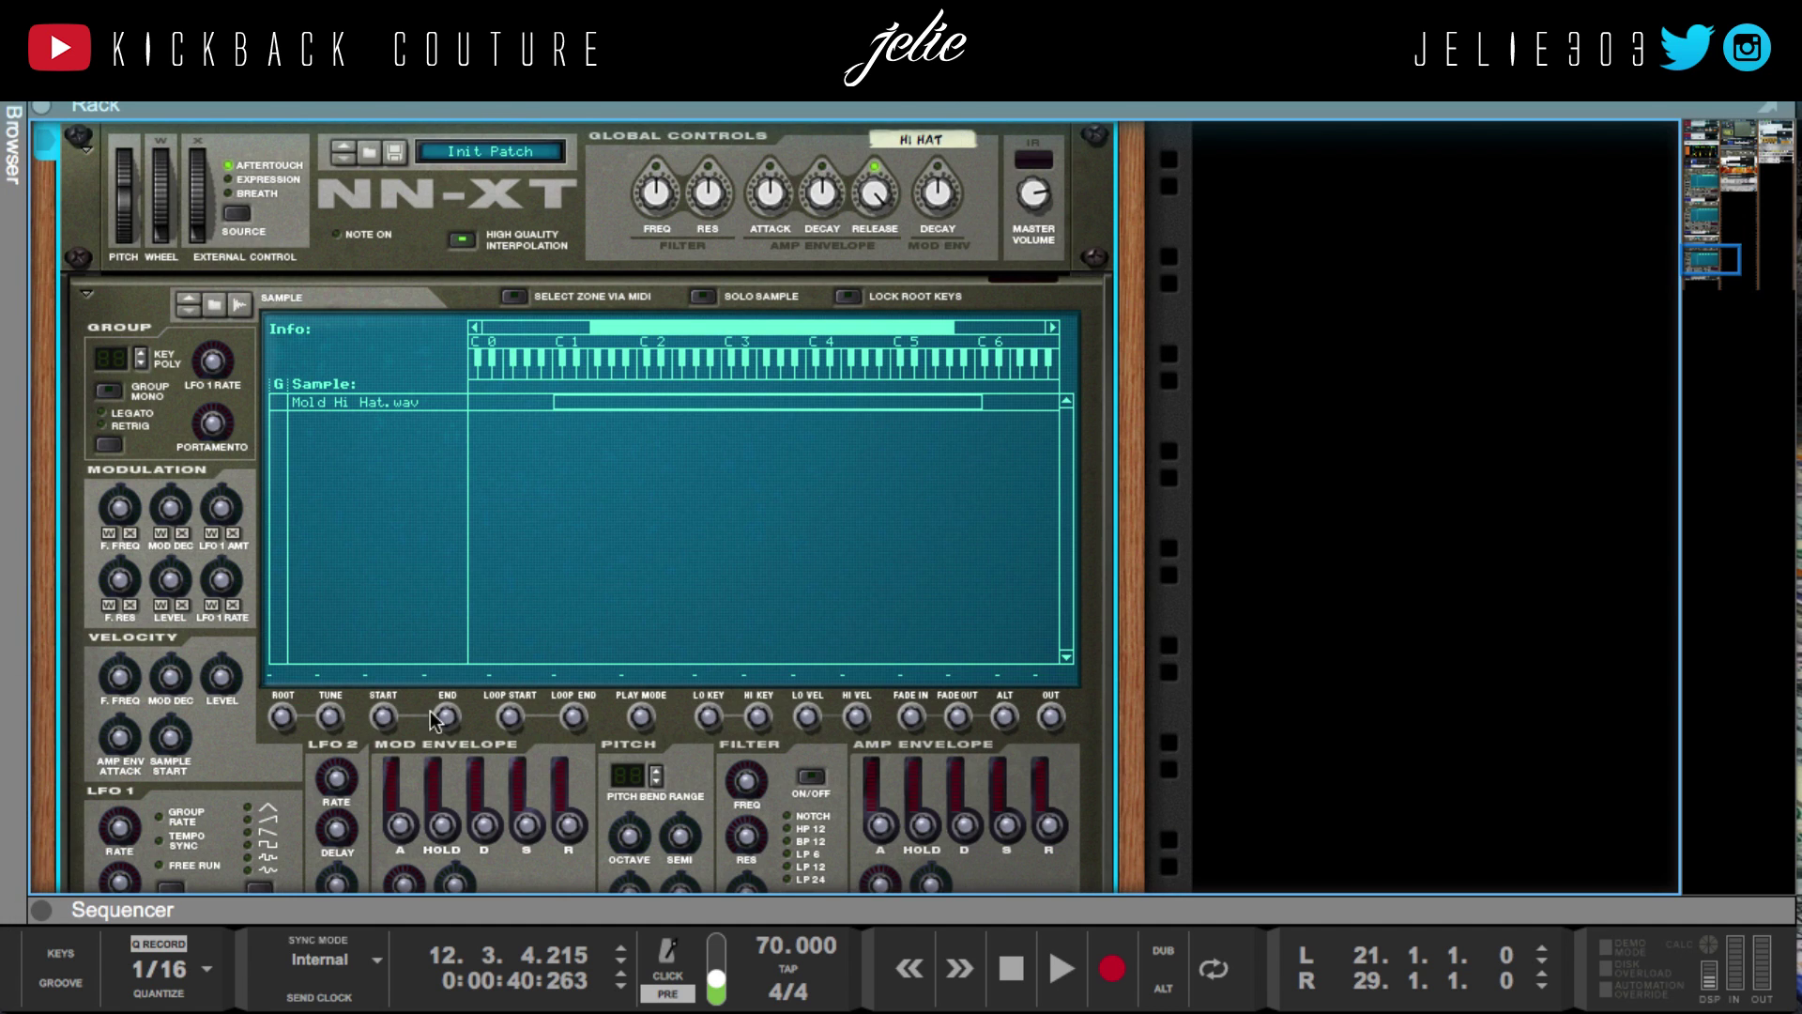
pyautogui.scroll(-7, 359, 775)
pyautogui.click(84, 799)
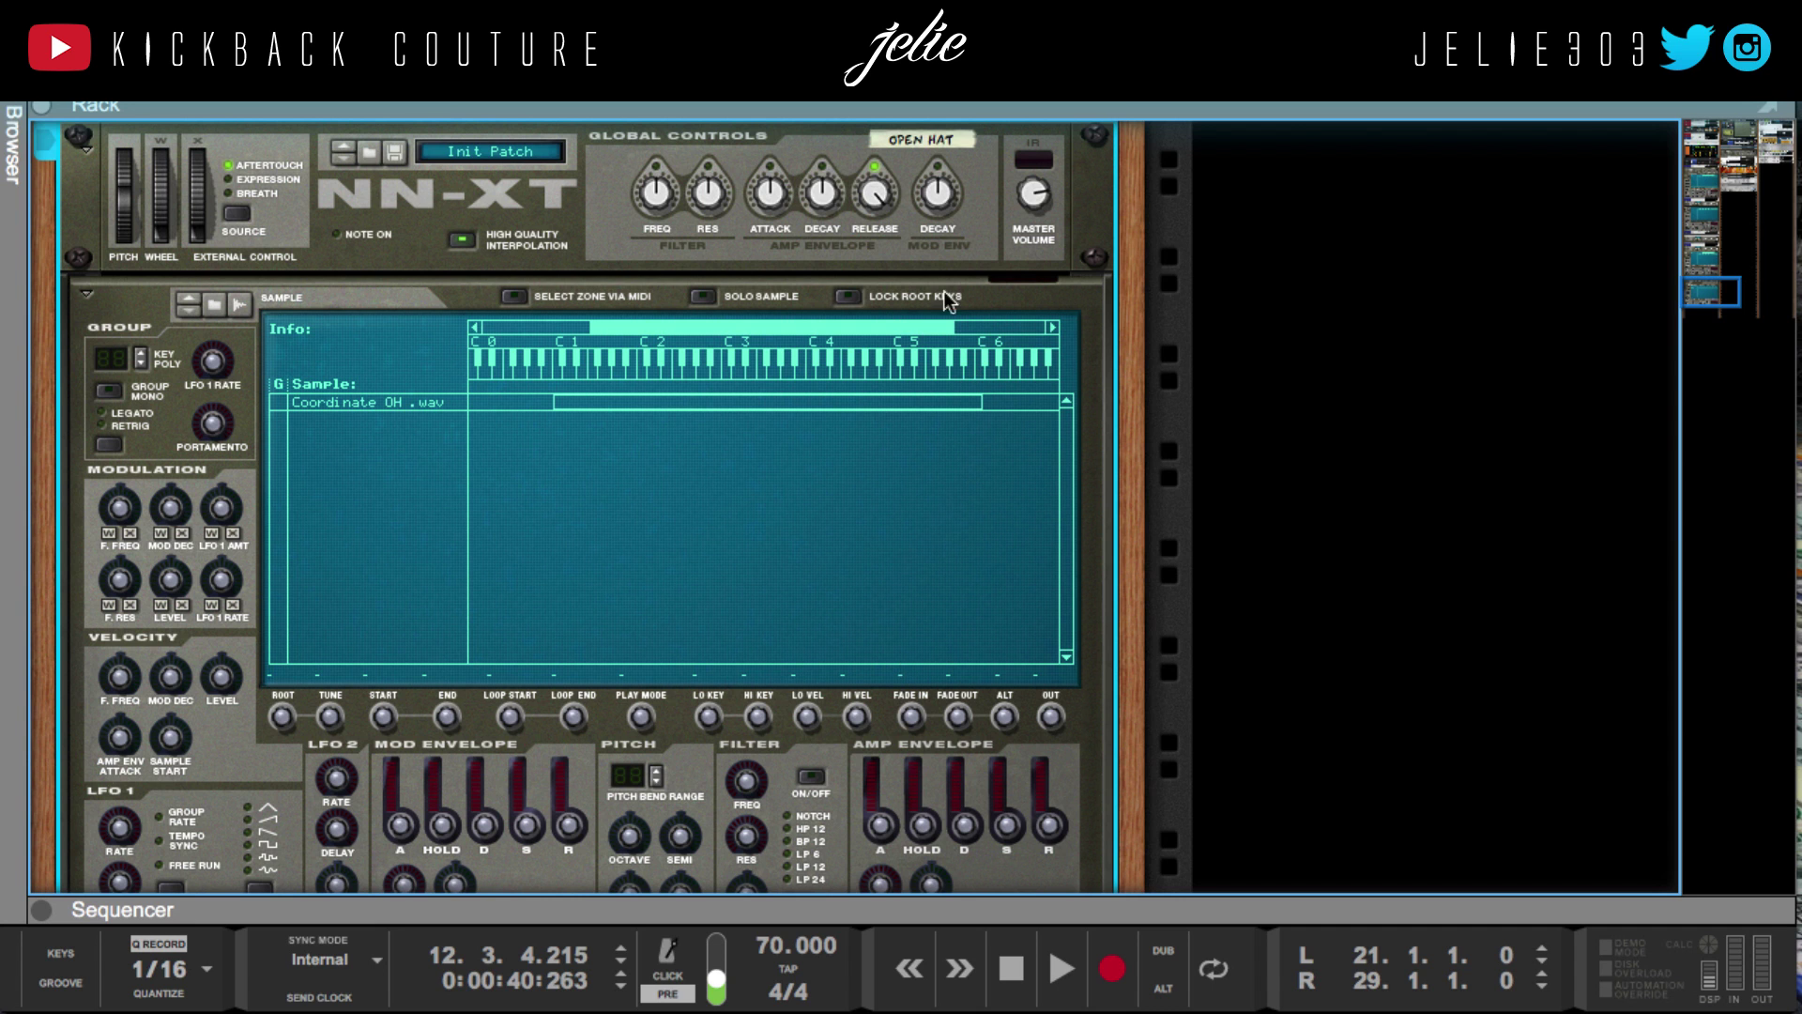
# Locate the send effects in the rack, open the Subtle Room FabFilter Pro-R and examine its reverb settings, closing it when done
pyautogui.press('F5')
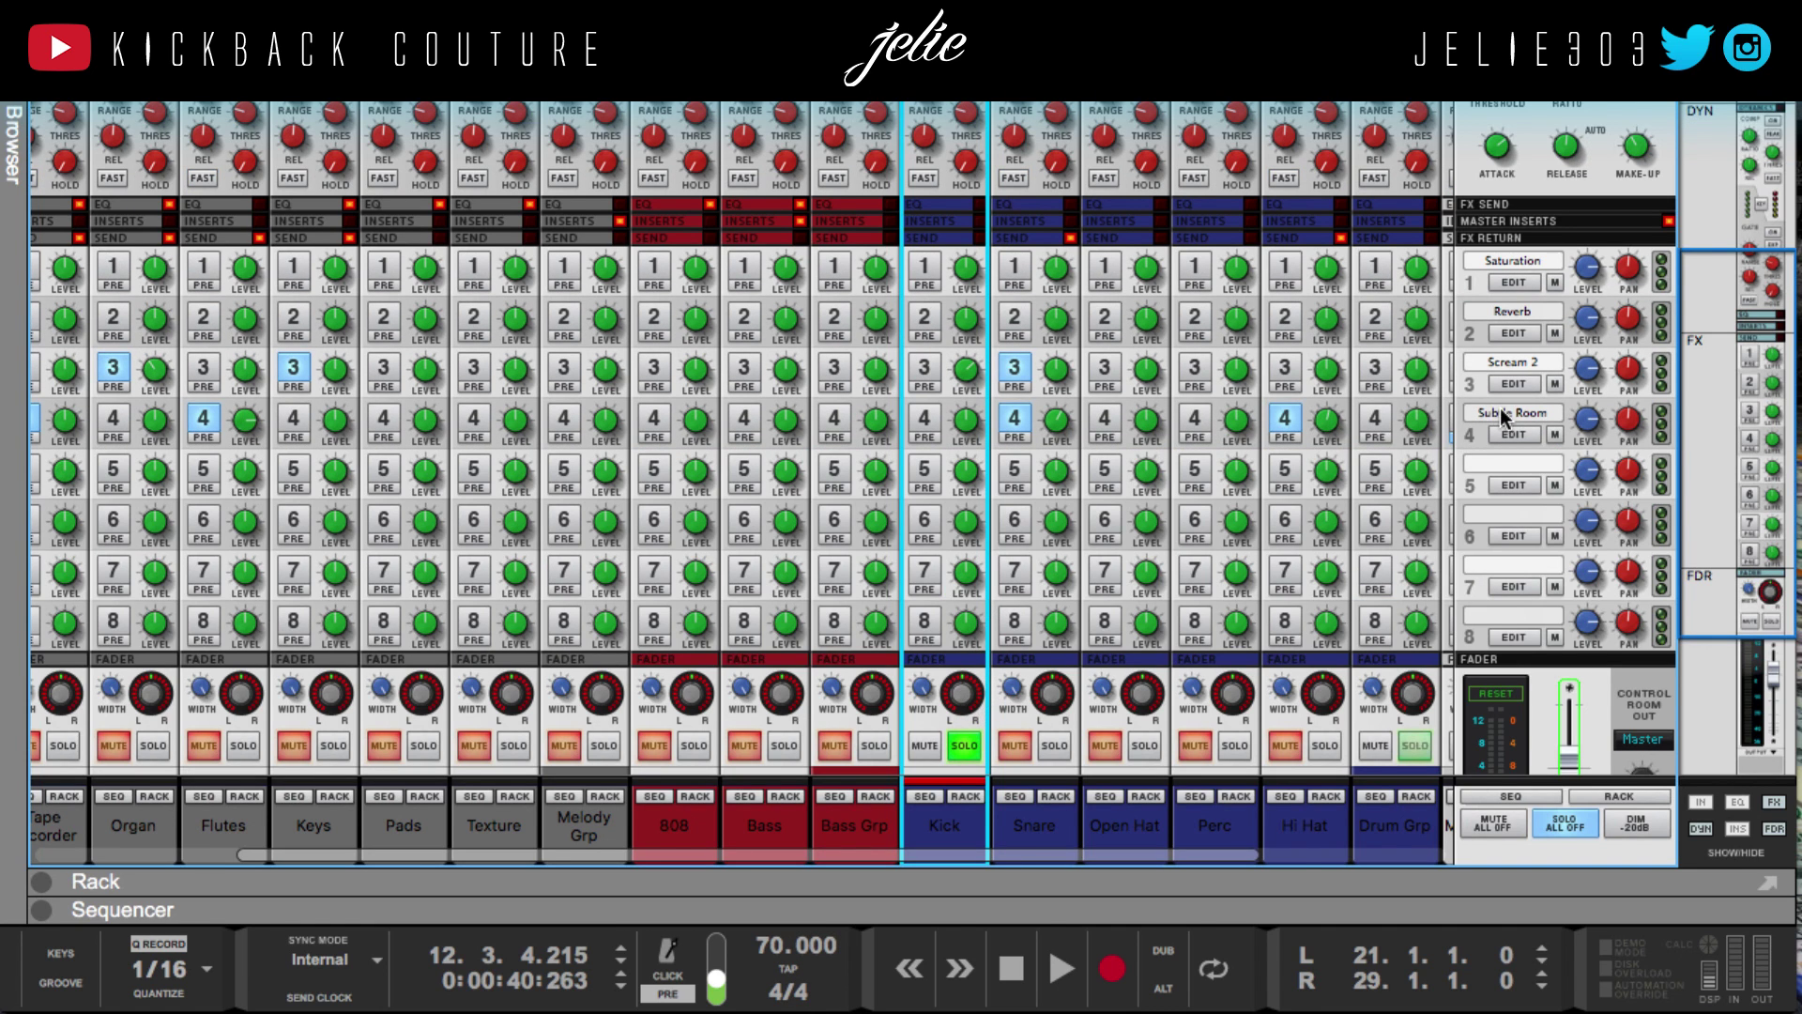
pyautogui.moveTo(1295, 910); pyautogui.dragTo(1293, 132)
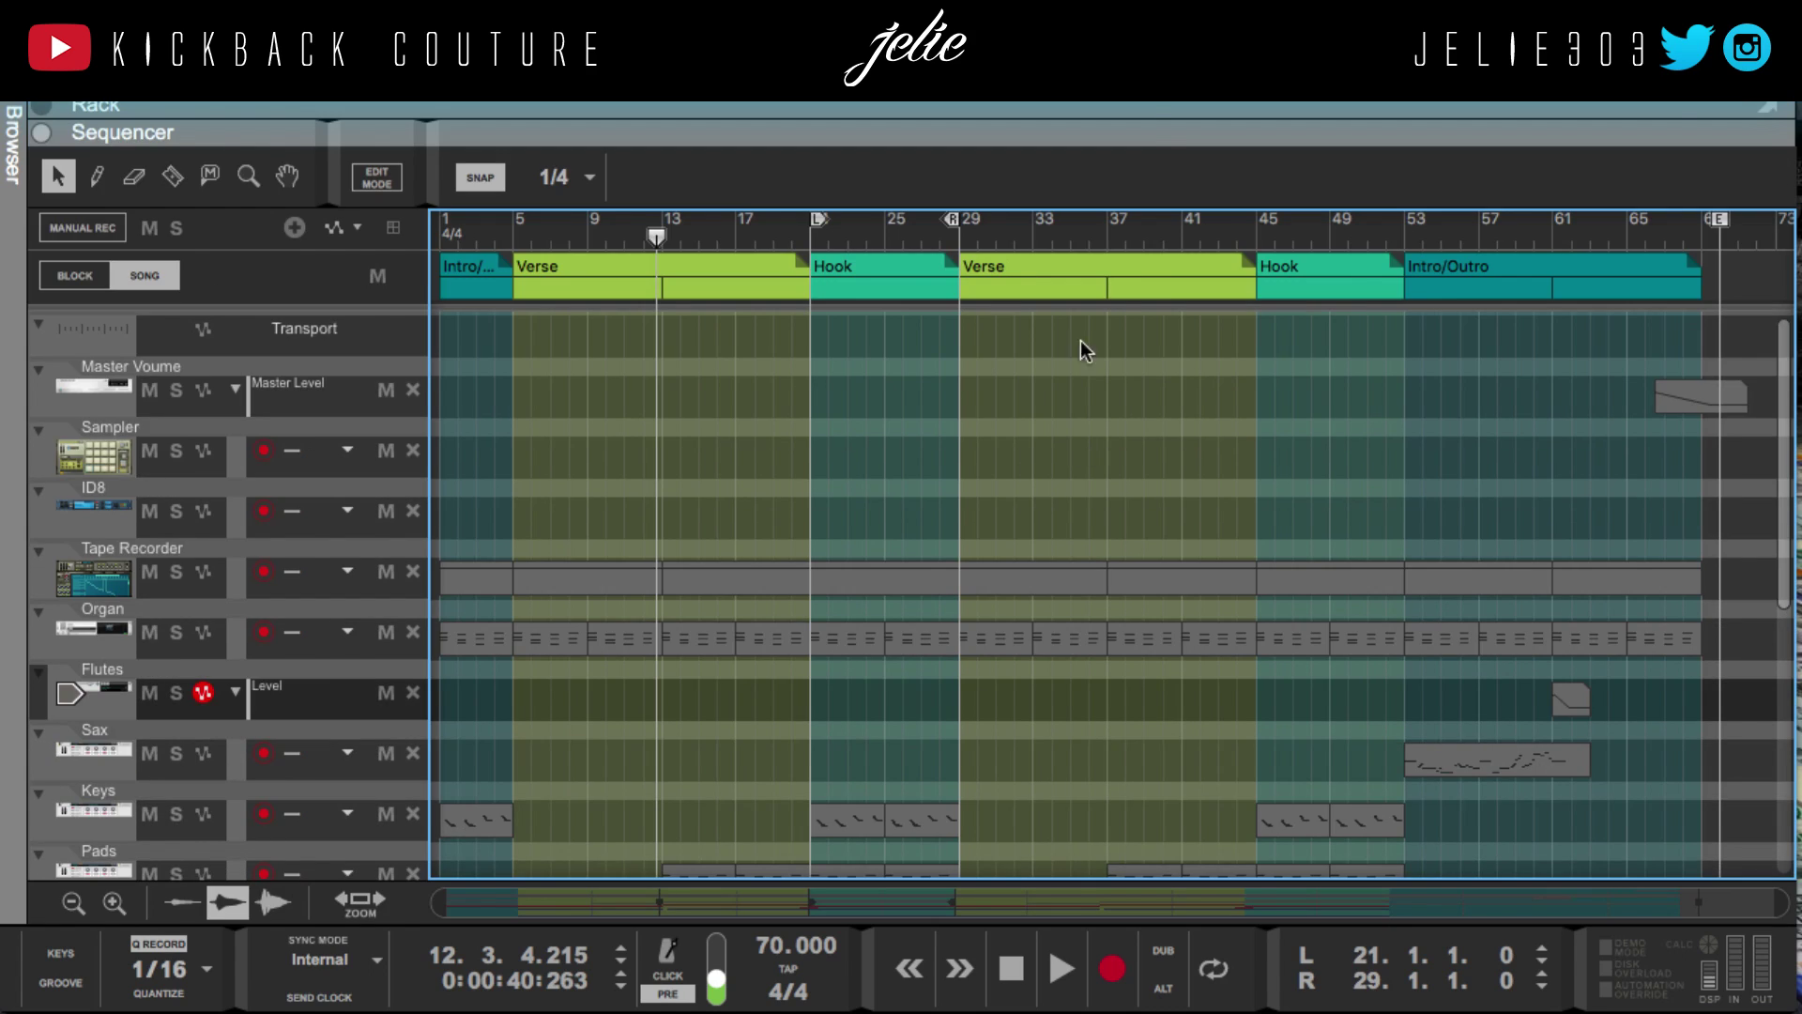
pyautogui.press('F6')
pyautogui.hscroll(5, 1089, 466)
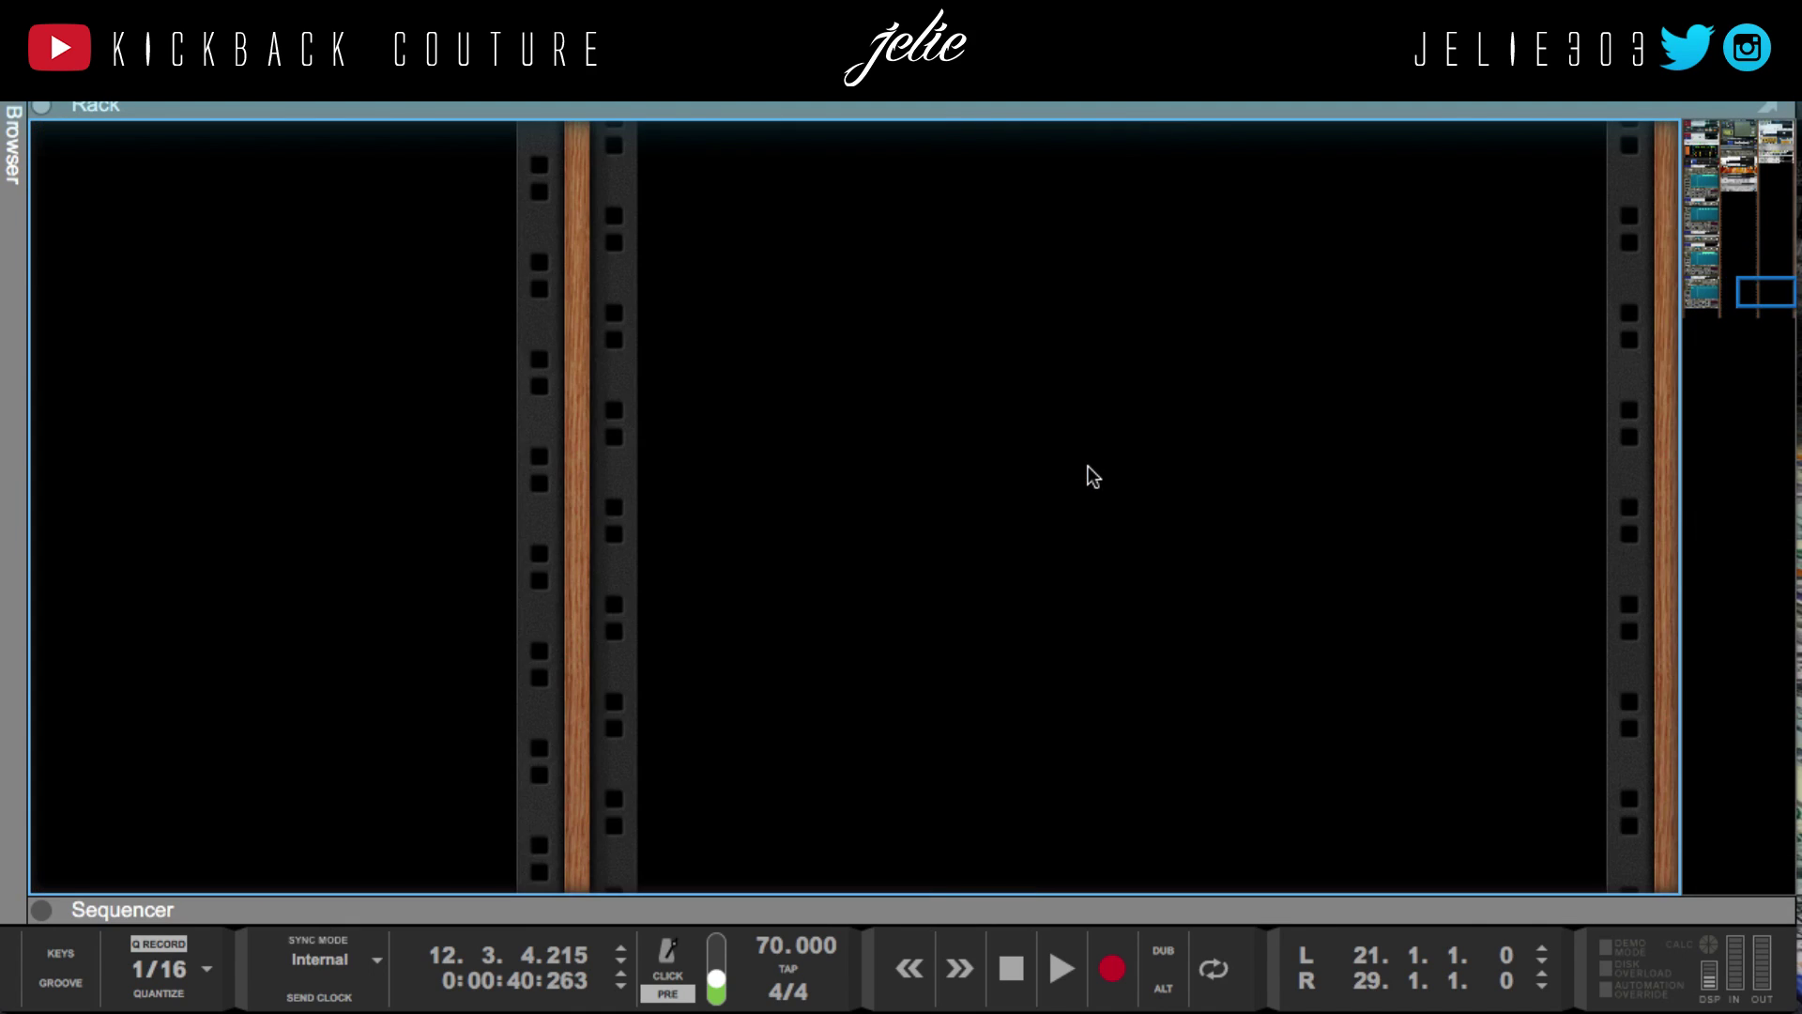
pyautogui.scroll(10, 1086, 476)
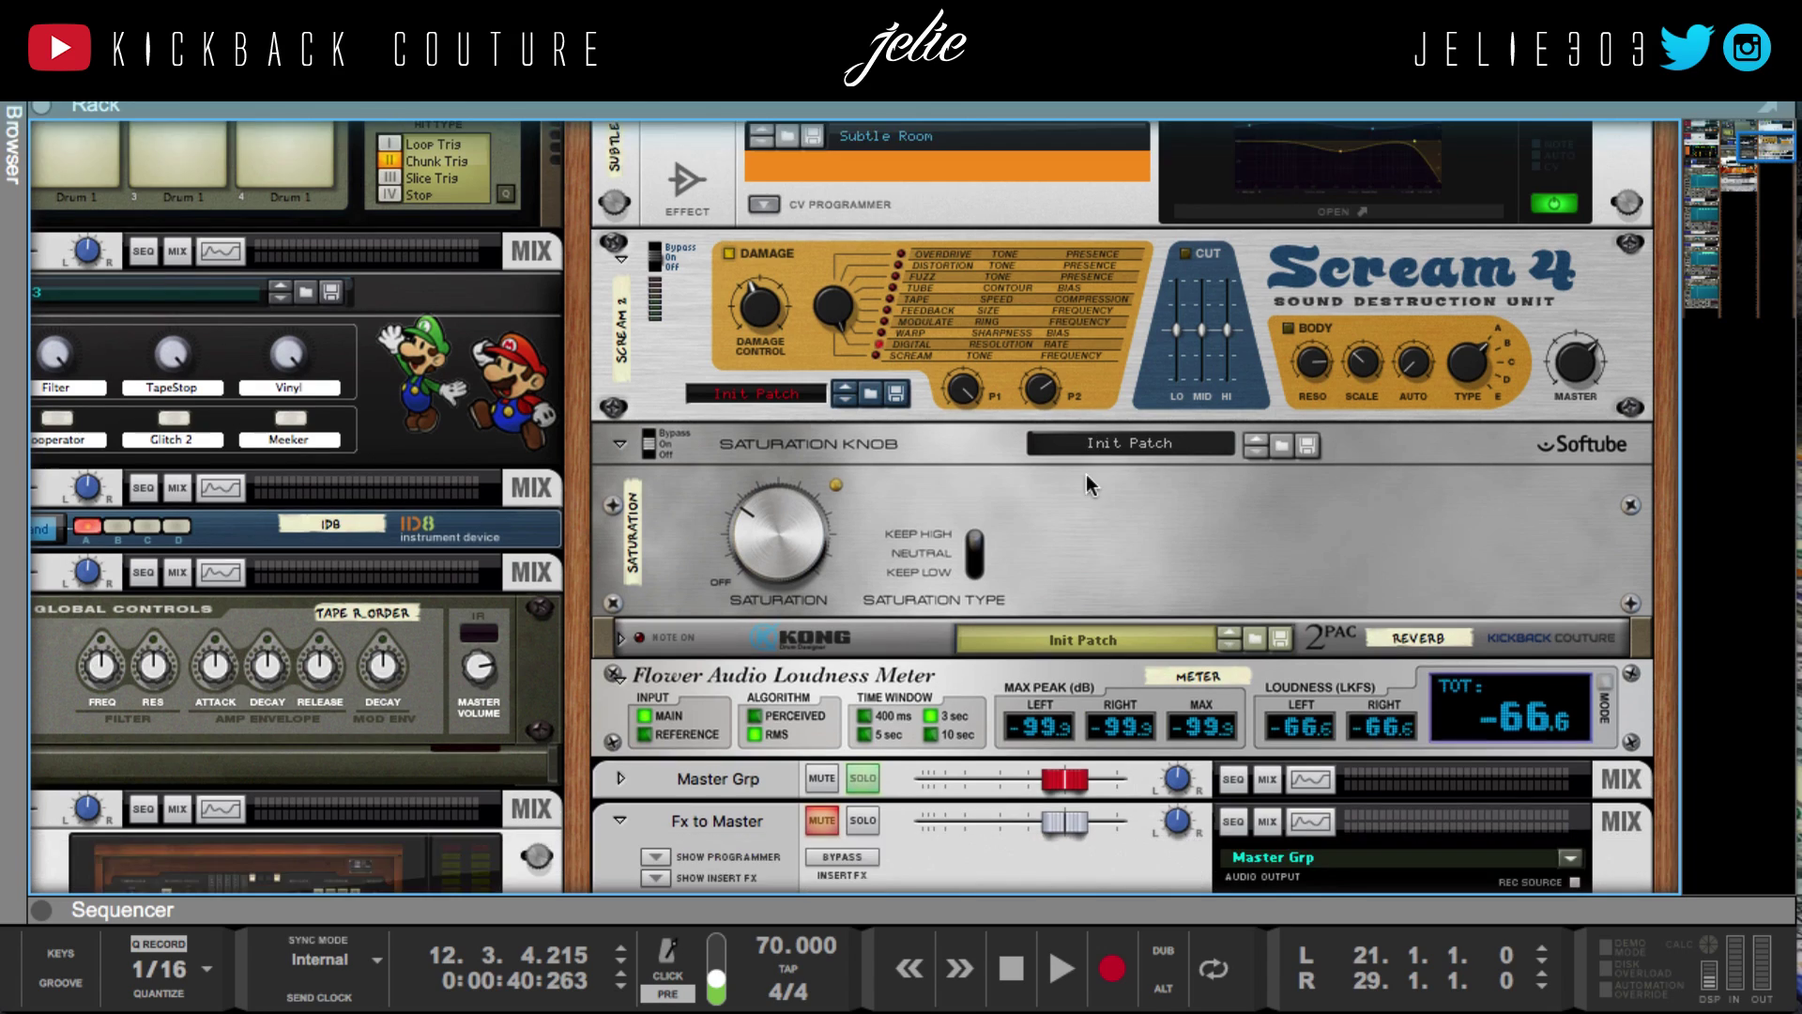
pyautogui.scroll(10, 1086, 493)
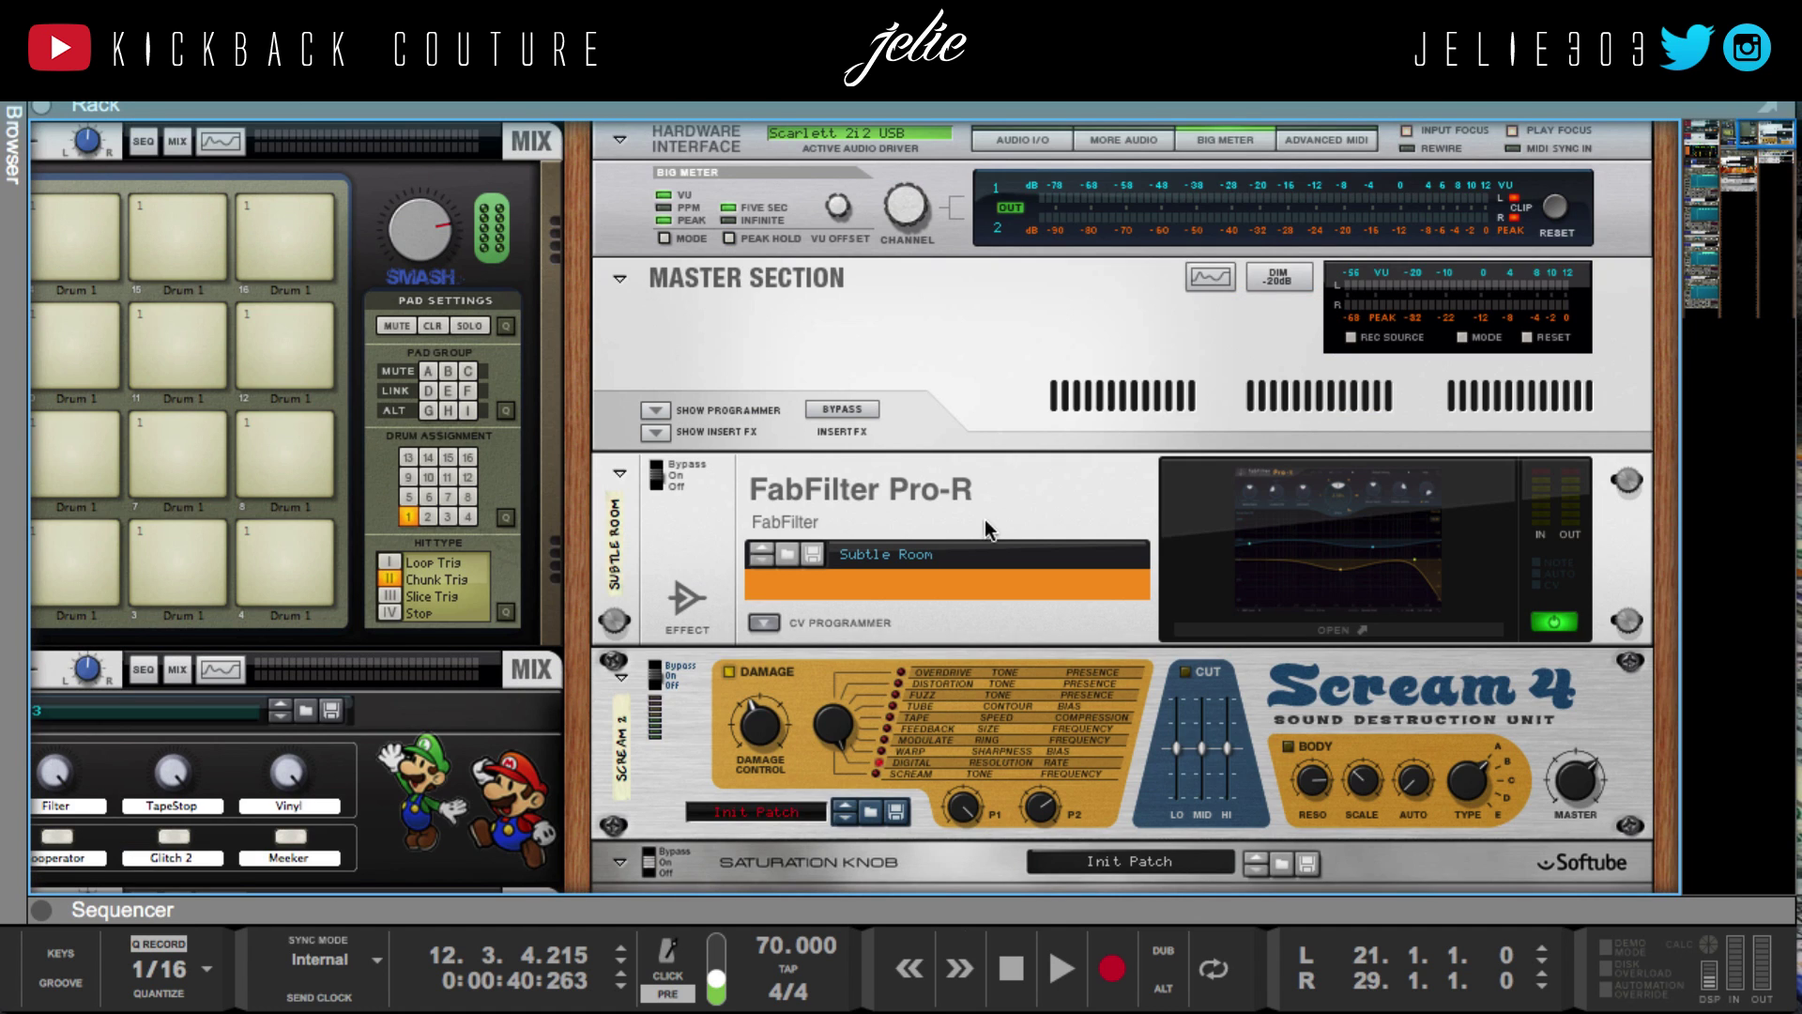
pyautogui.click(1328, 574)
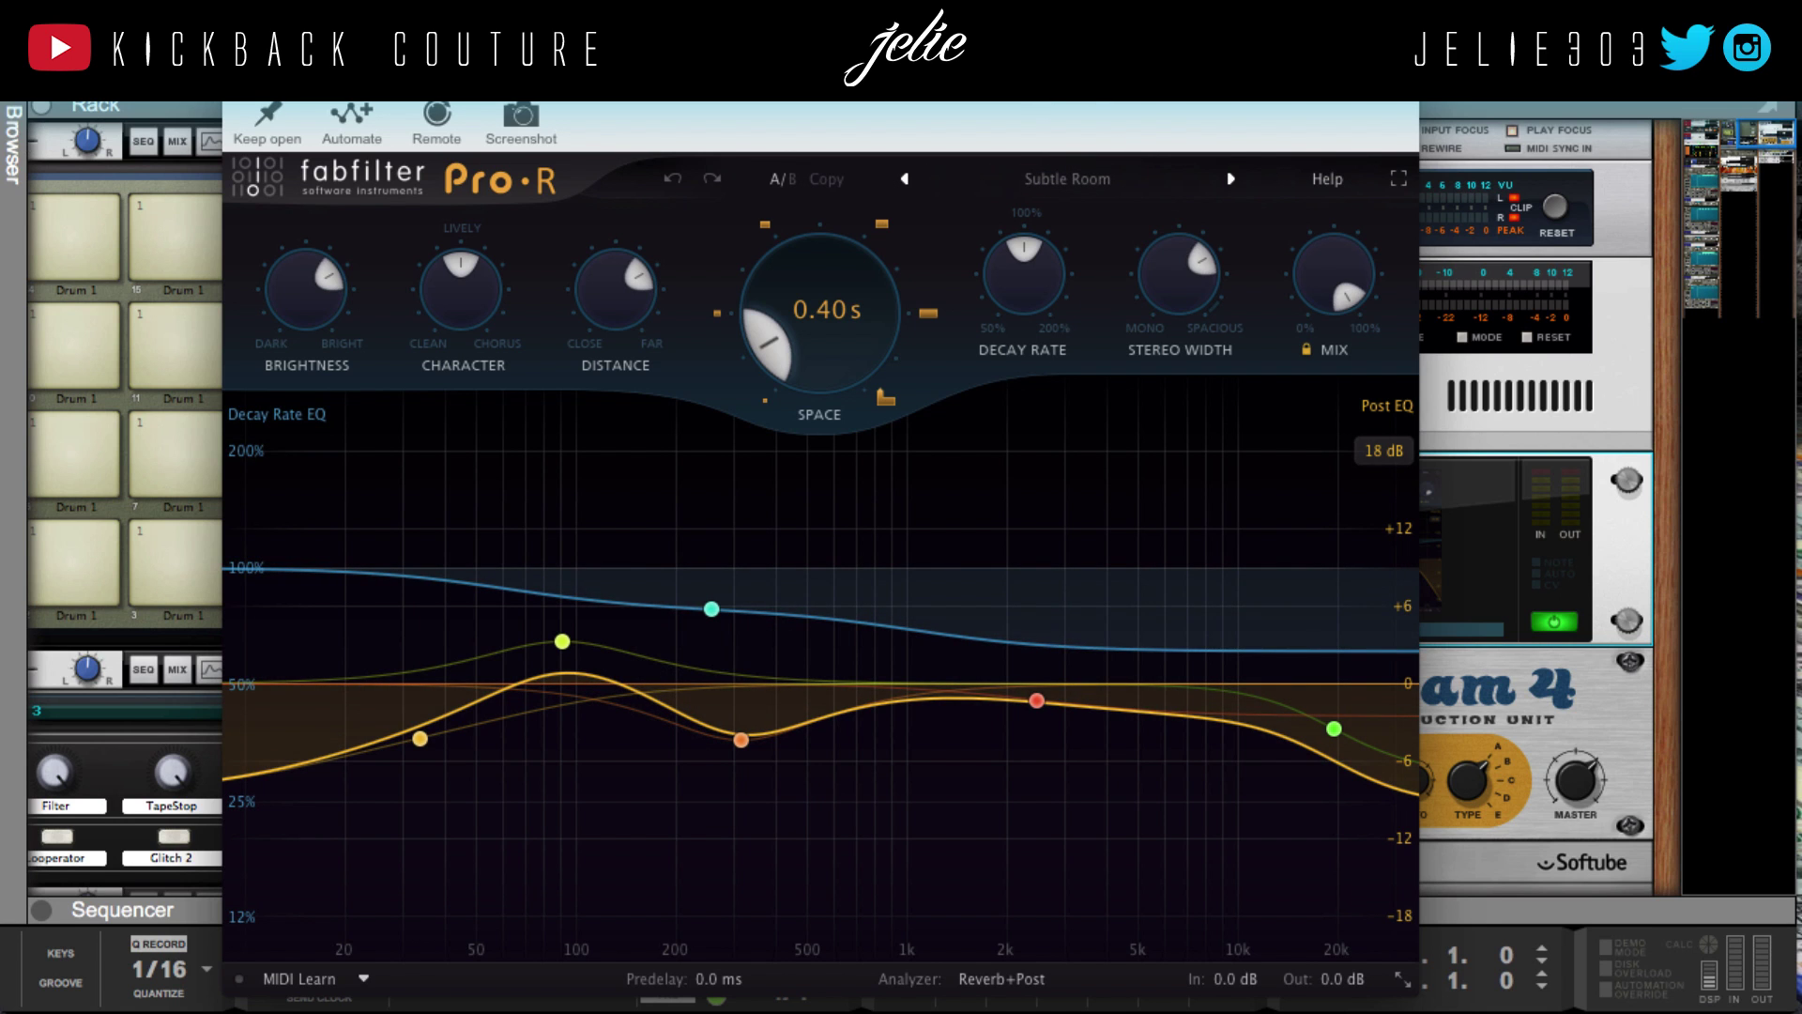
pyautogui.click(236, 88)
# In the mixer, move the solo from Kick to Snare and play a passage while toggling its Subtle Room send, leaving the send off
pyautogui.press('F5')
pyautogui.scroll(1, 751, 544)
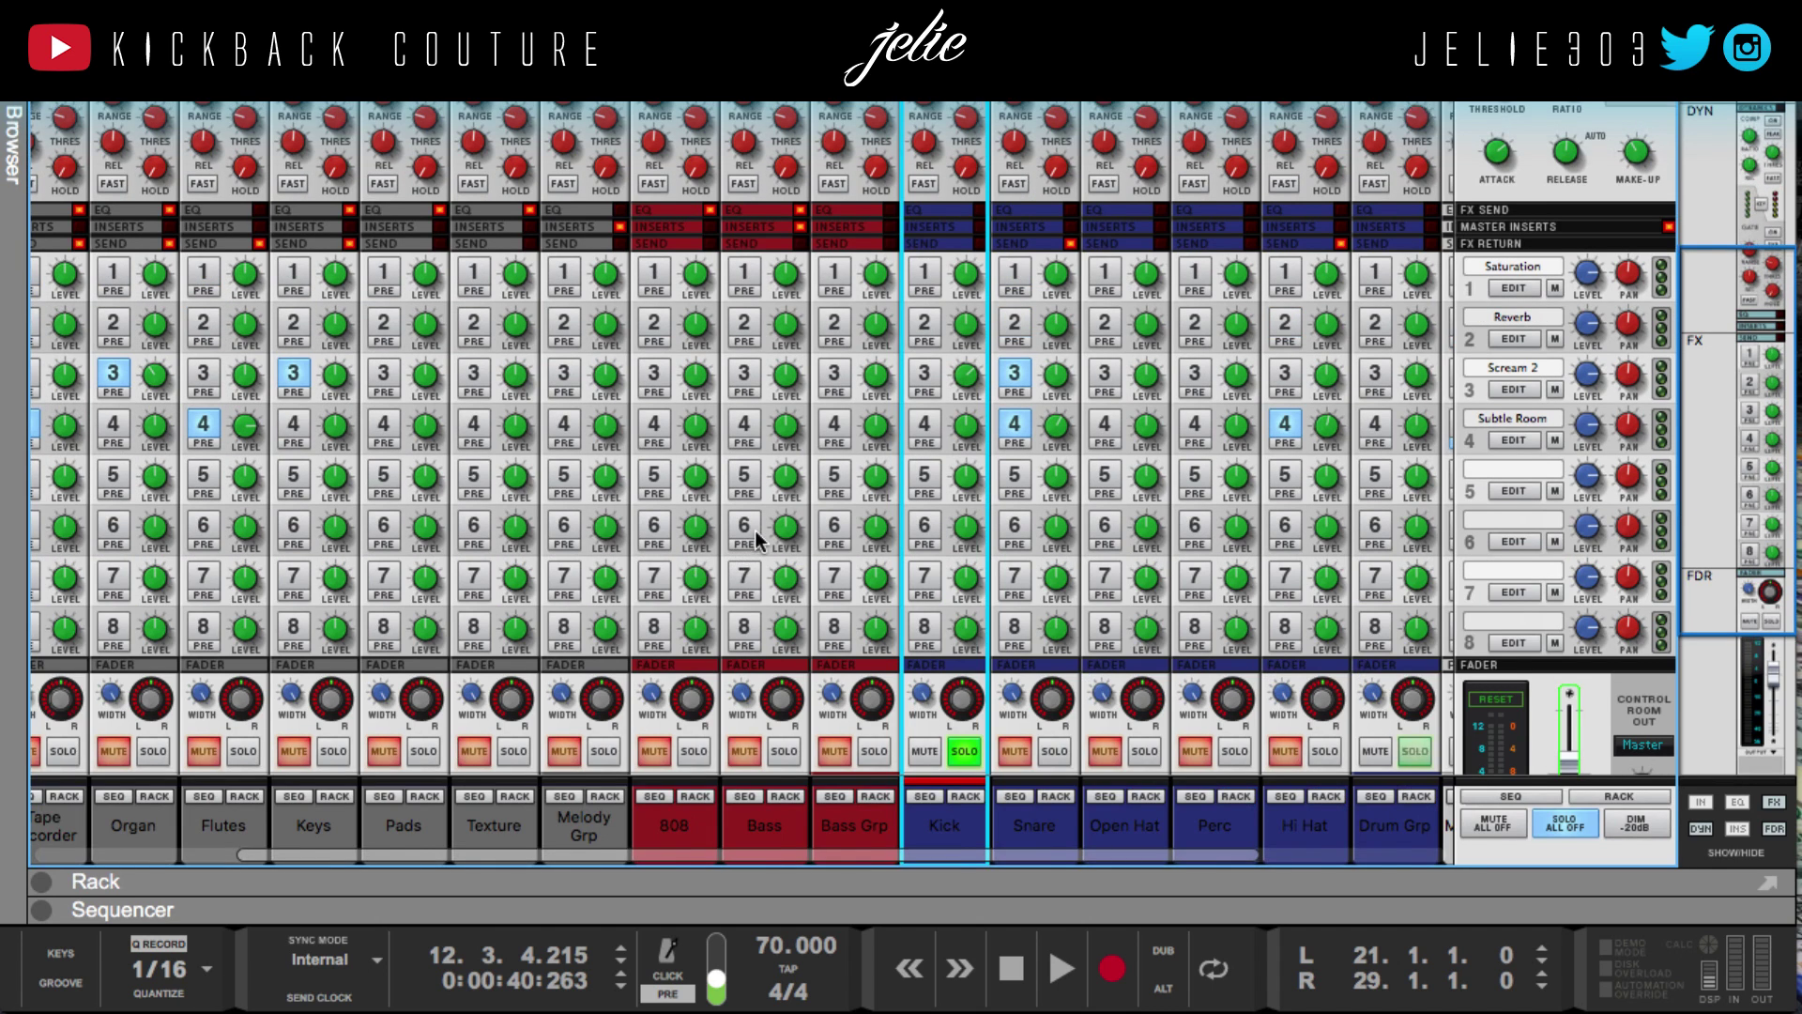
pyautogui.hscroll(-3, 756, 540)
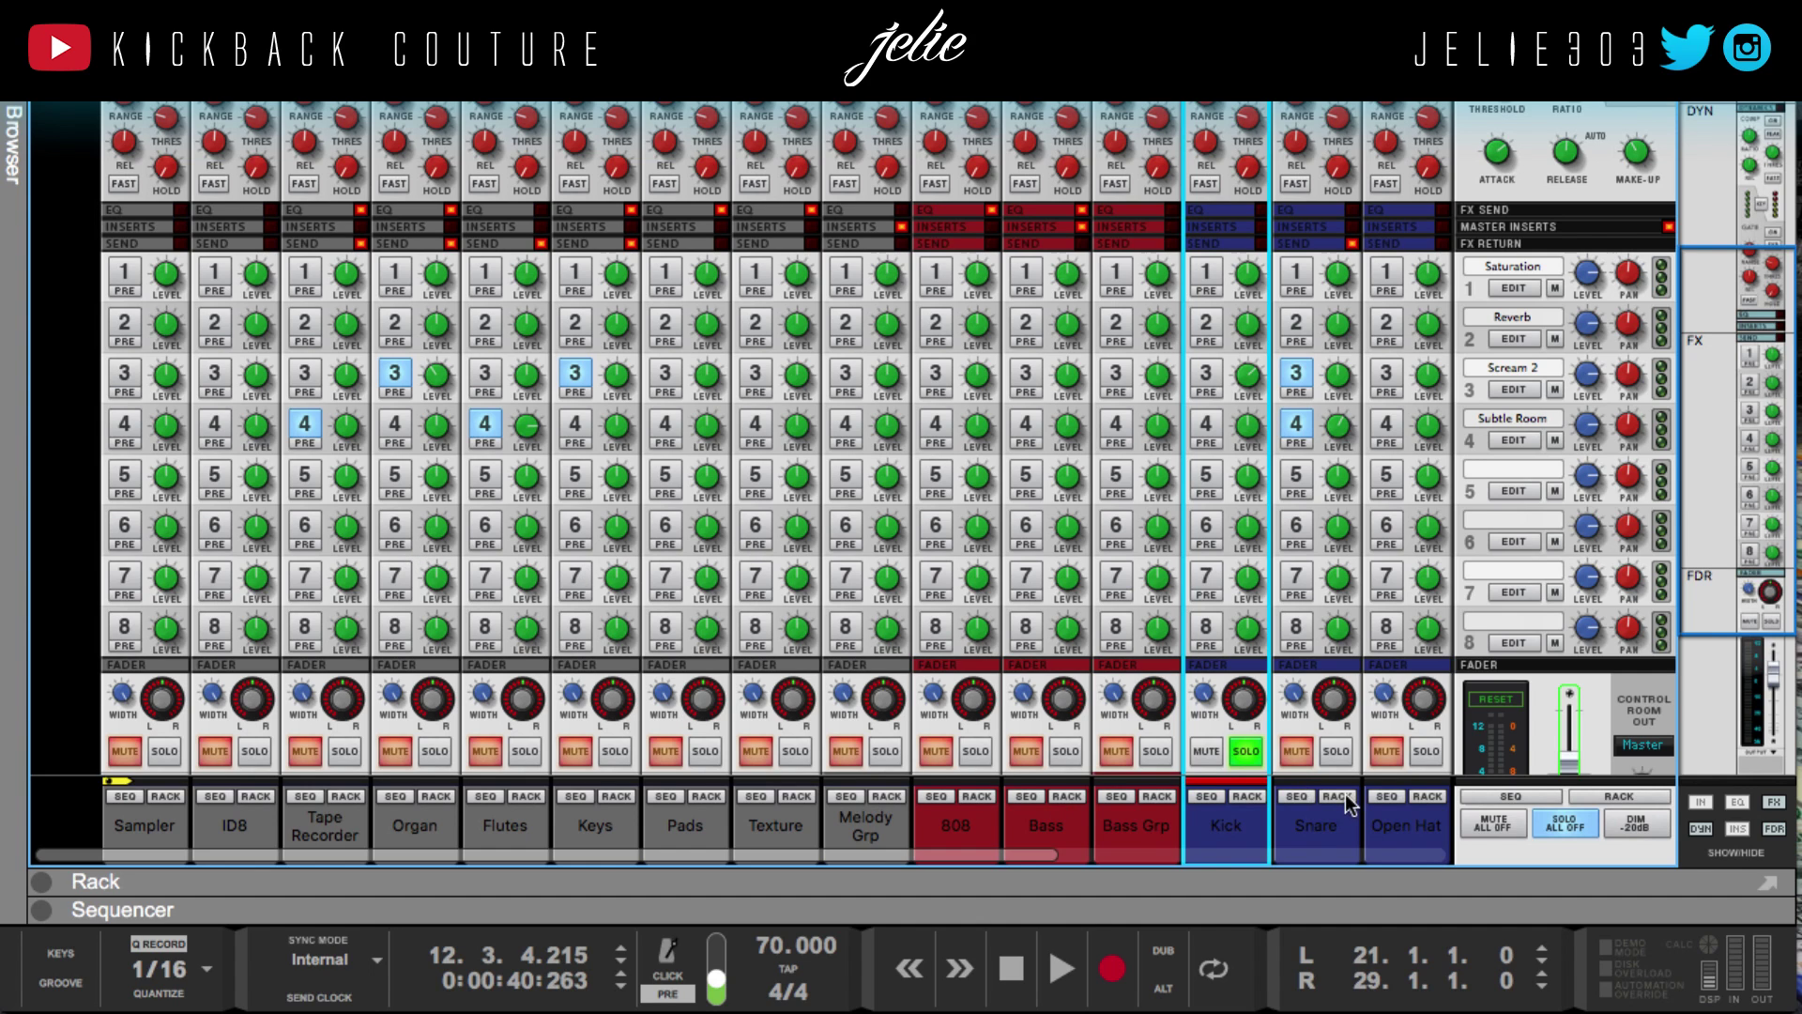
pyautogui.click(1245, 750)
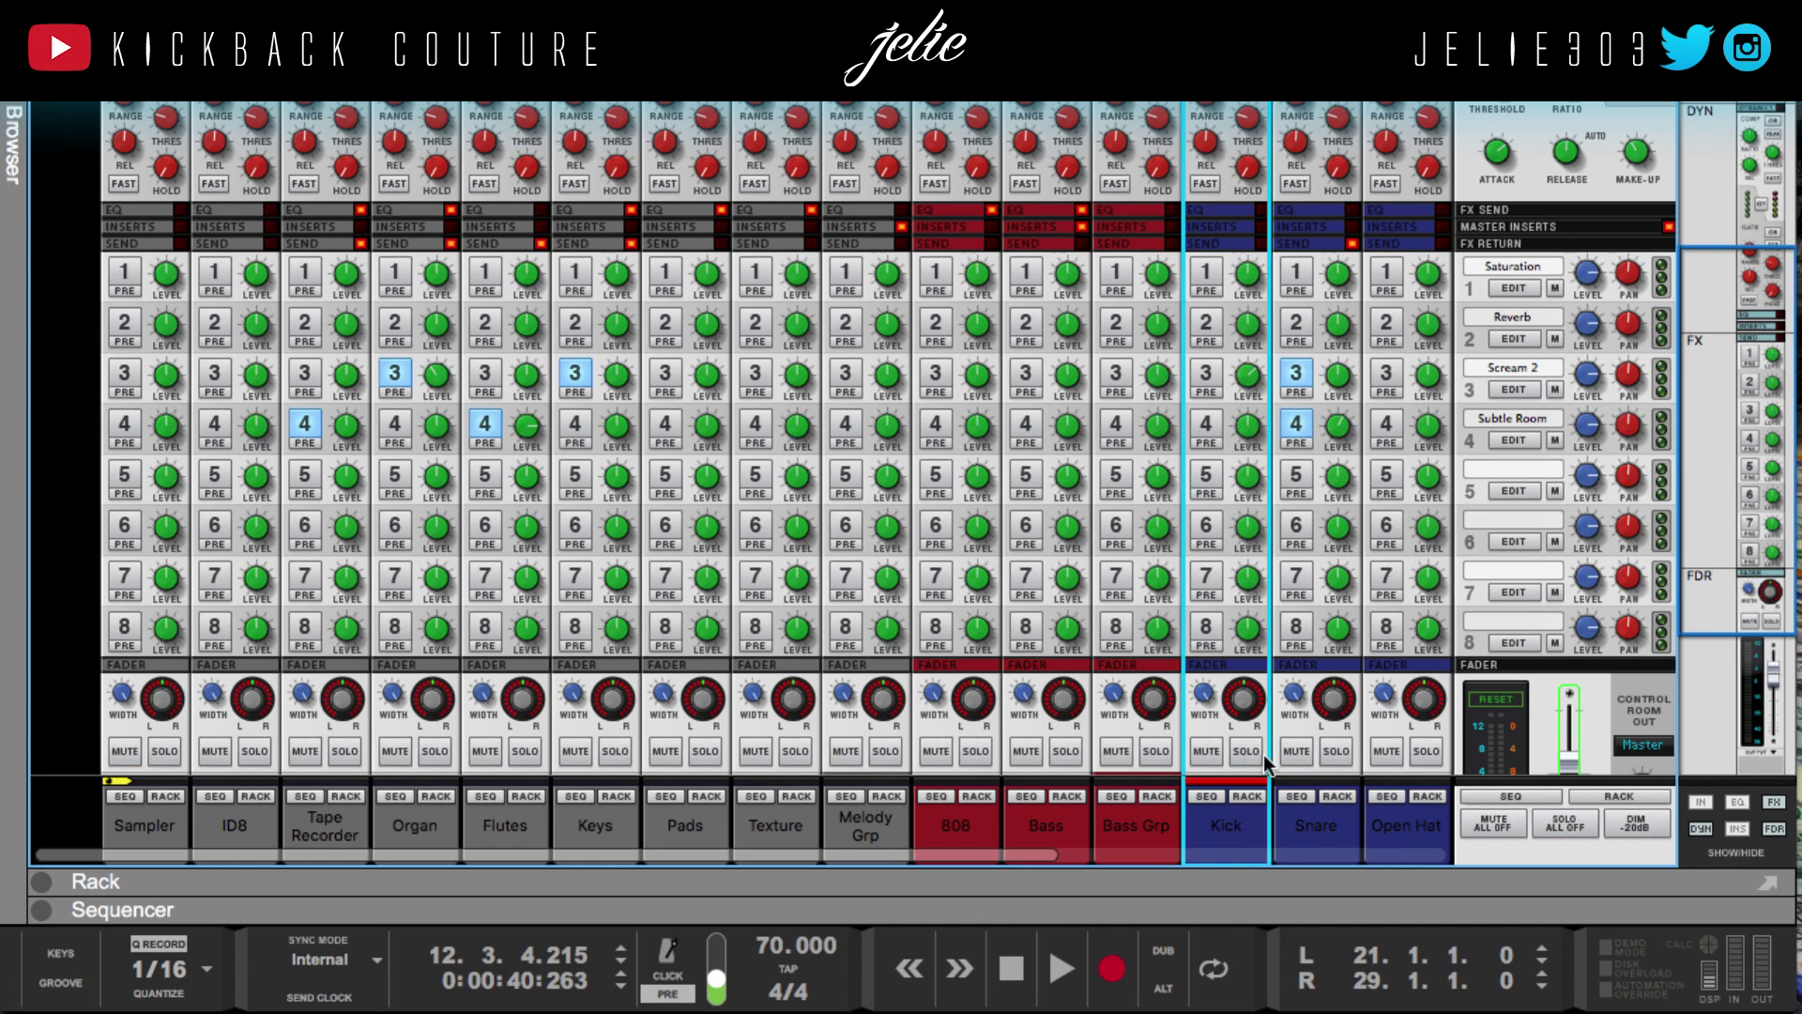
pyautogui.click(1337, 751)
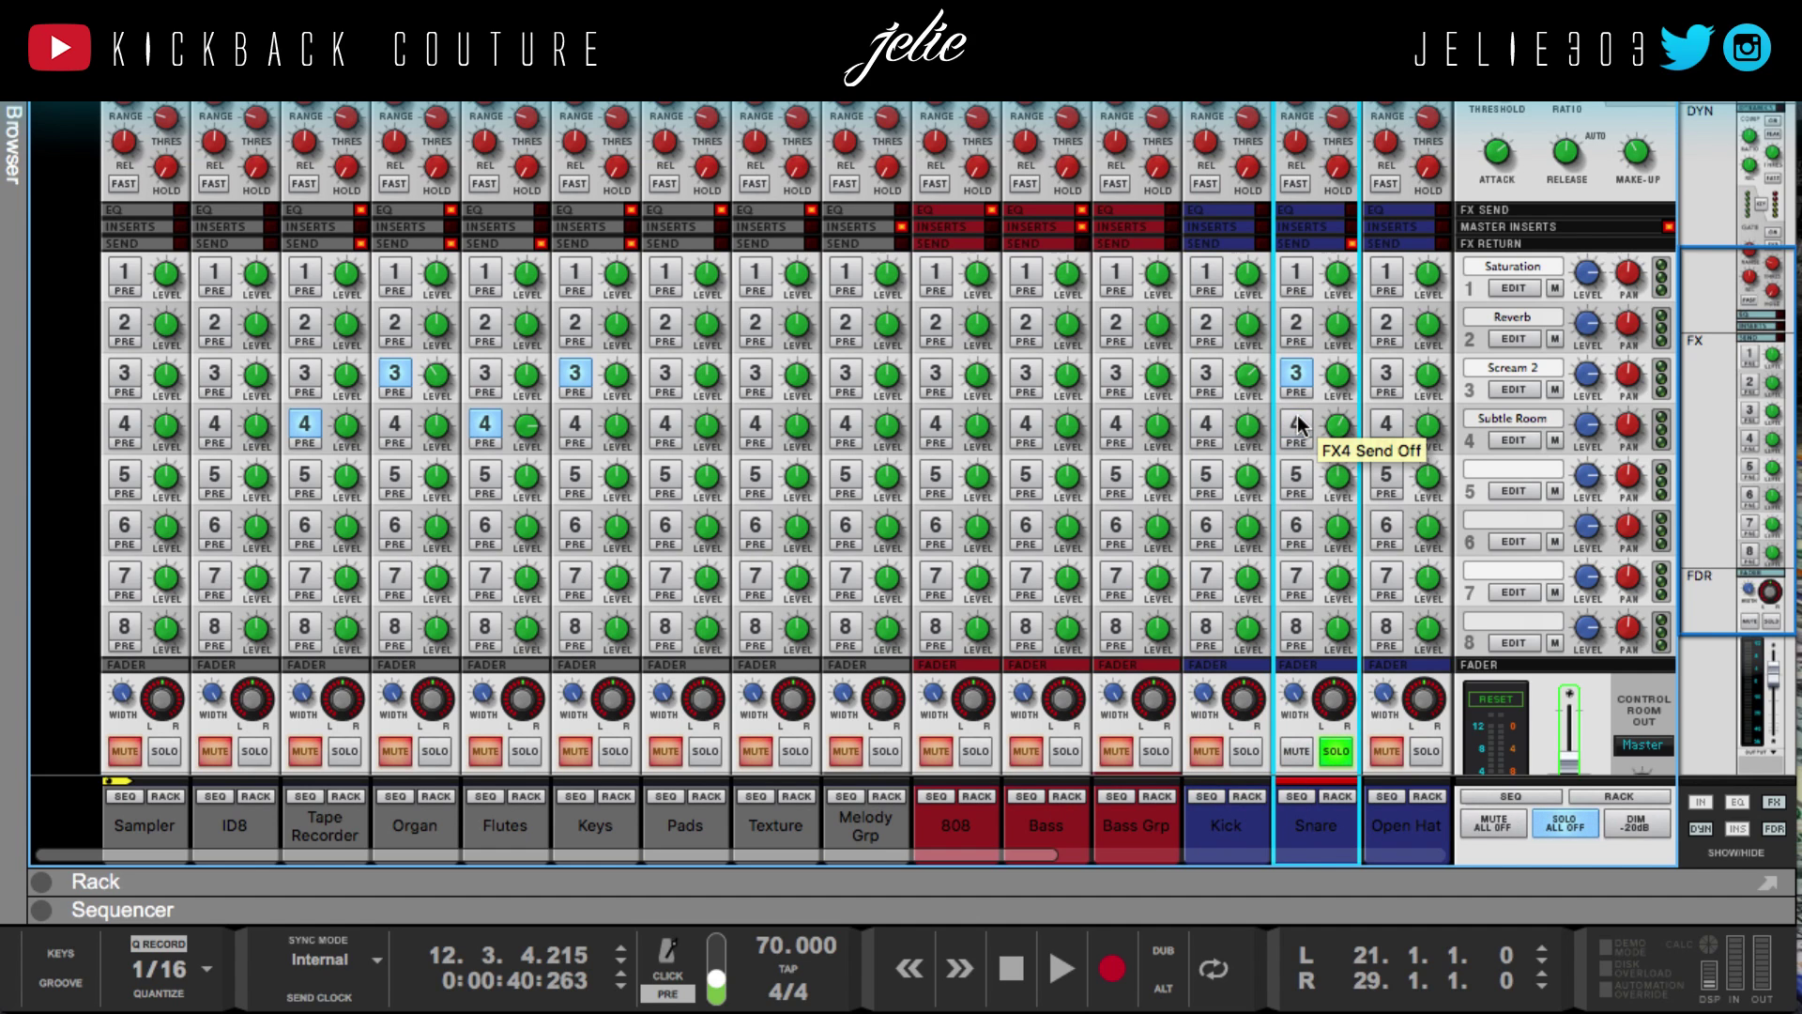
pyautogui.press('space')
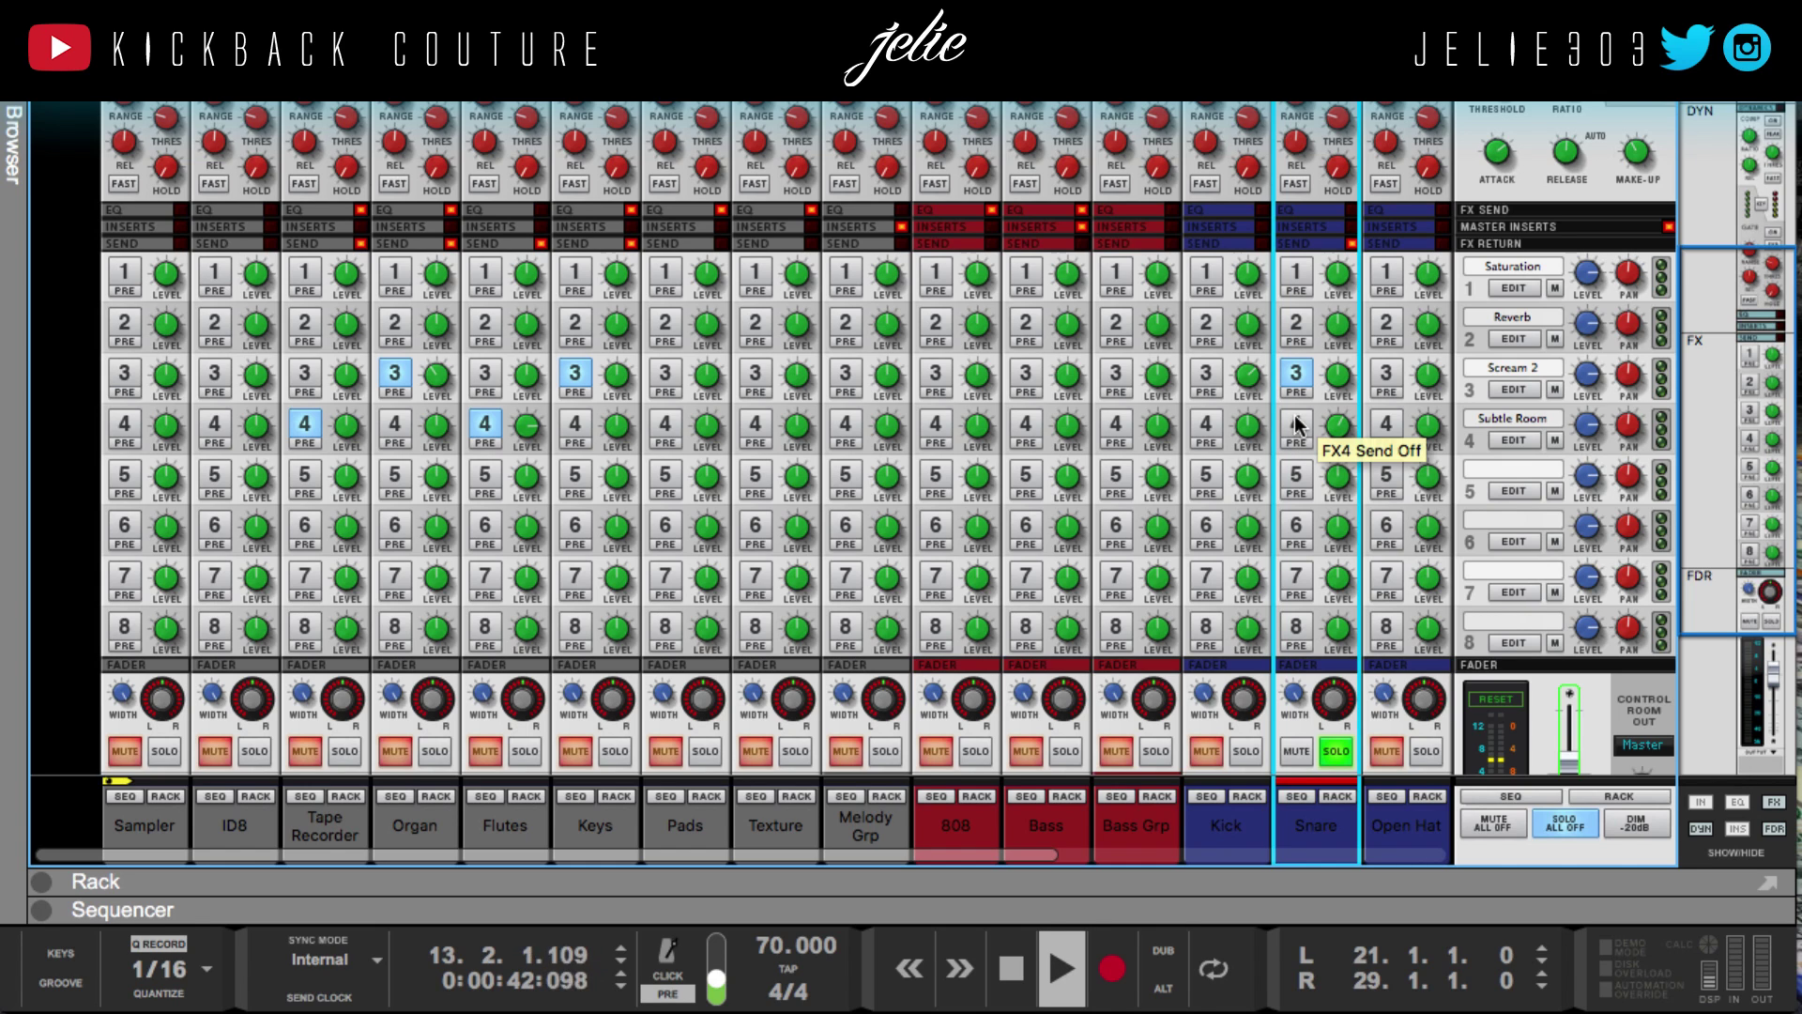
pyautogui.click(1296, 426)
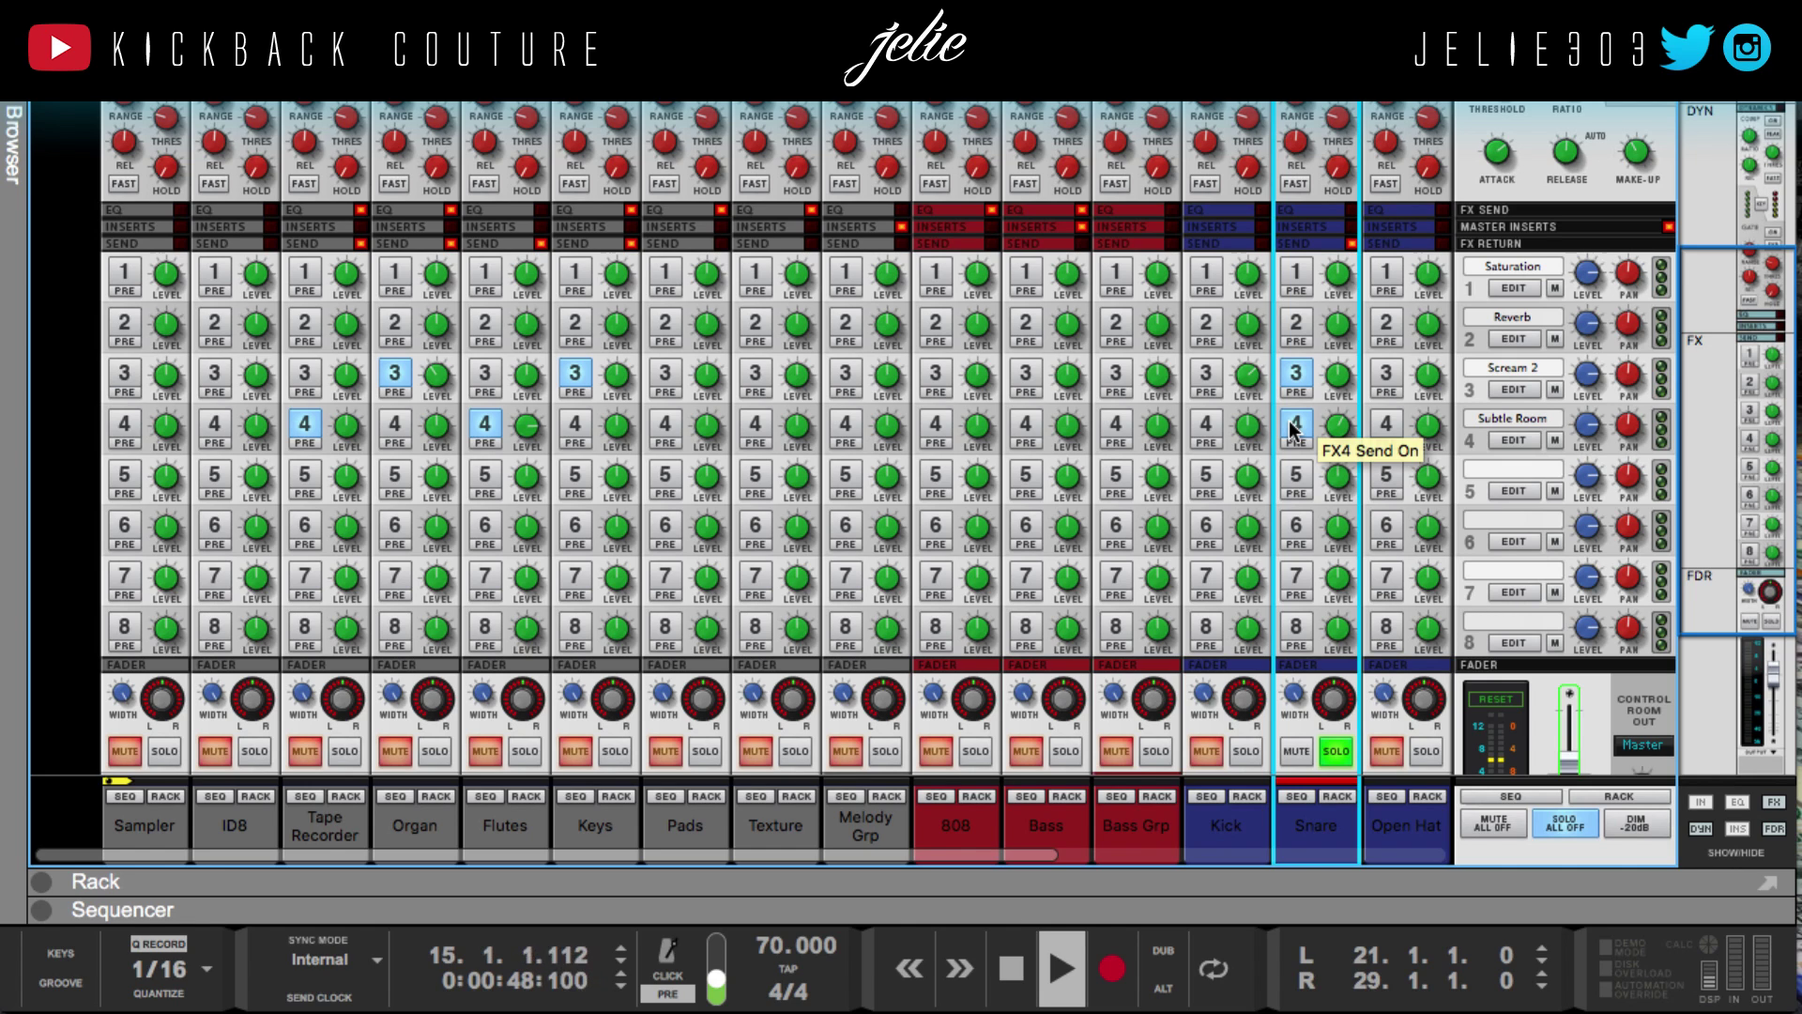
pyautogui.press('space')
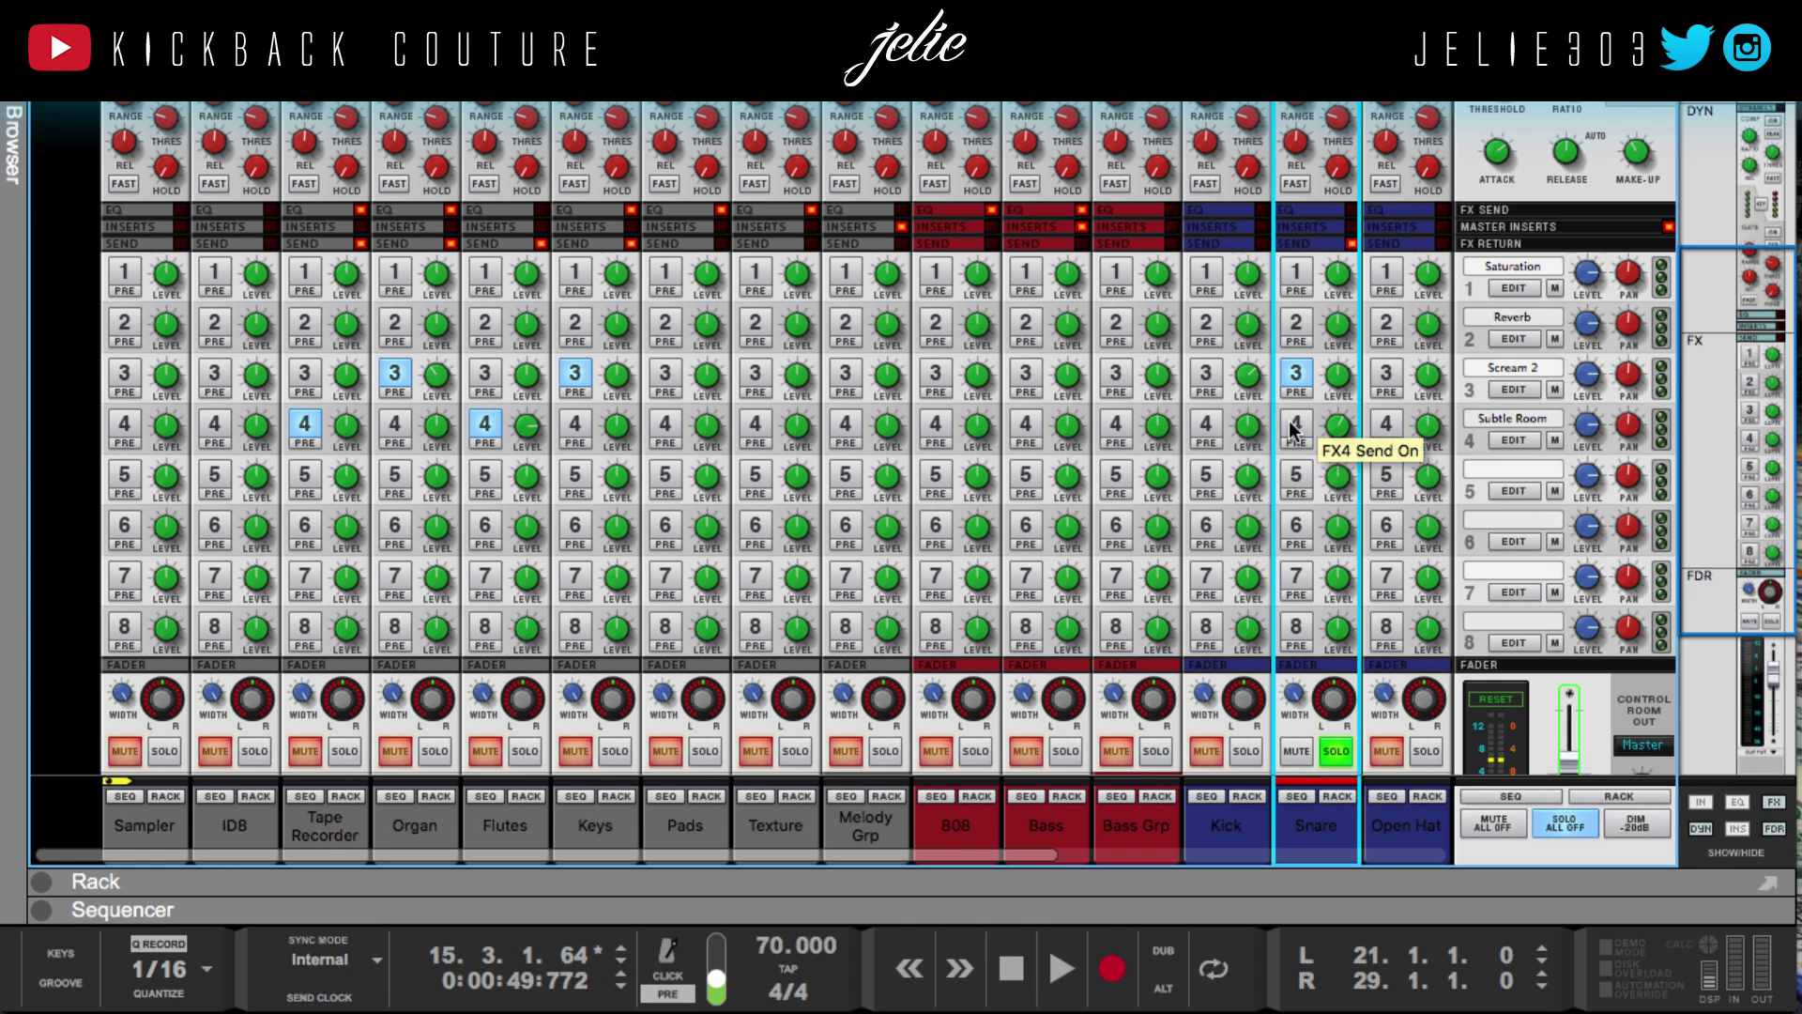
# Clear the Snare solo and play the full mix, switching the Snare's Subtle Room send back on before stopping playback
pyautogui.click(1325, 752)
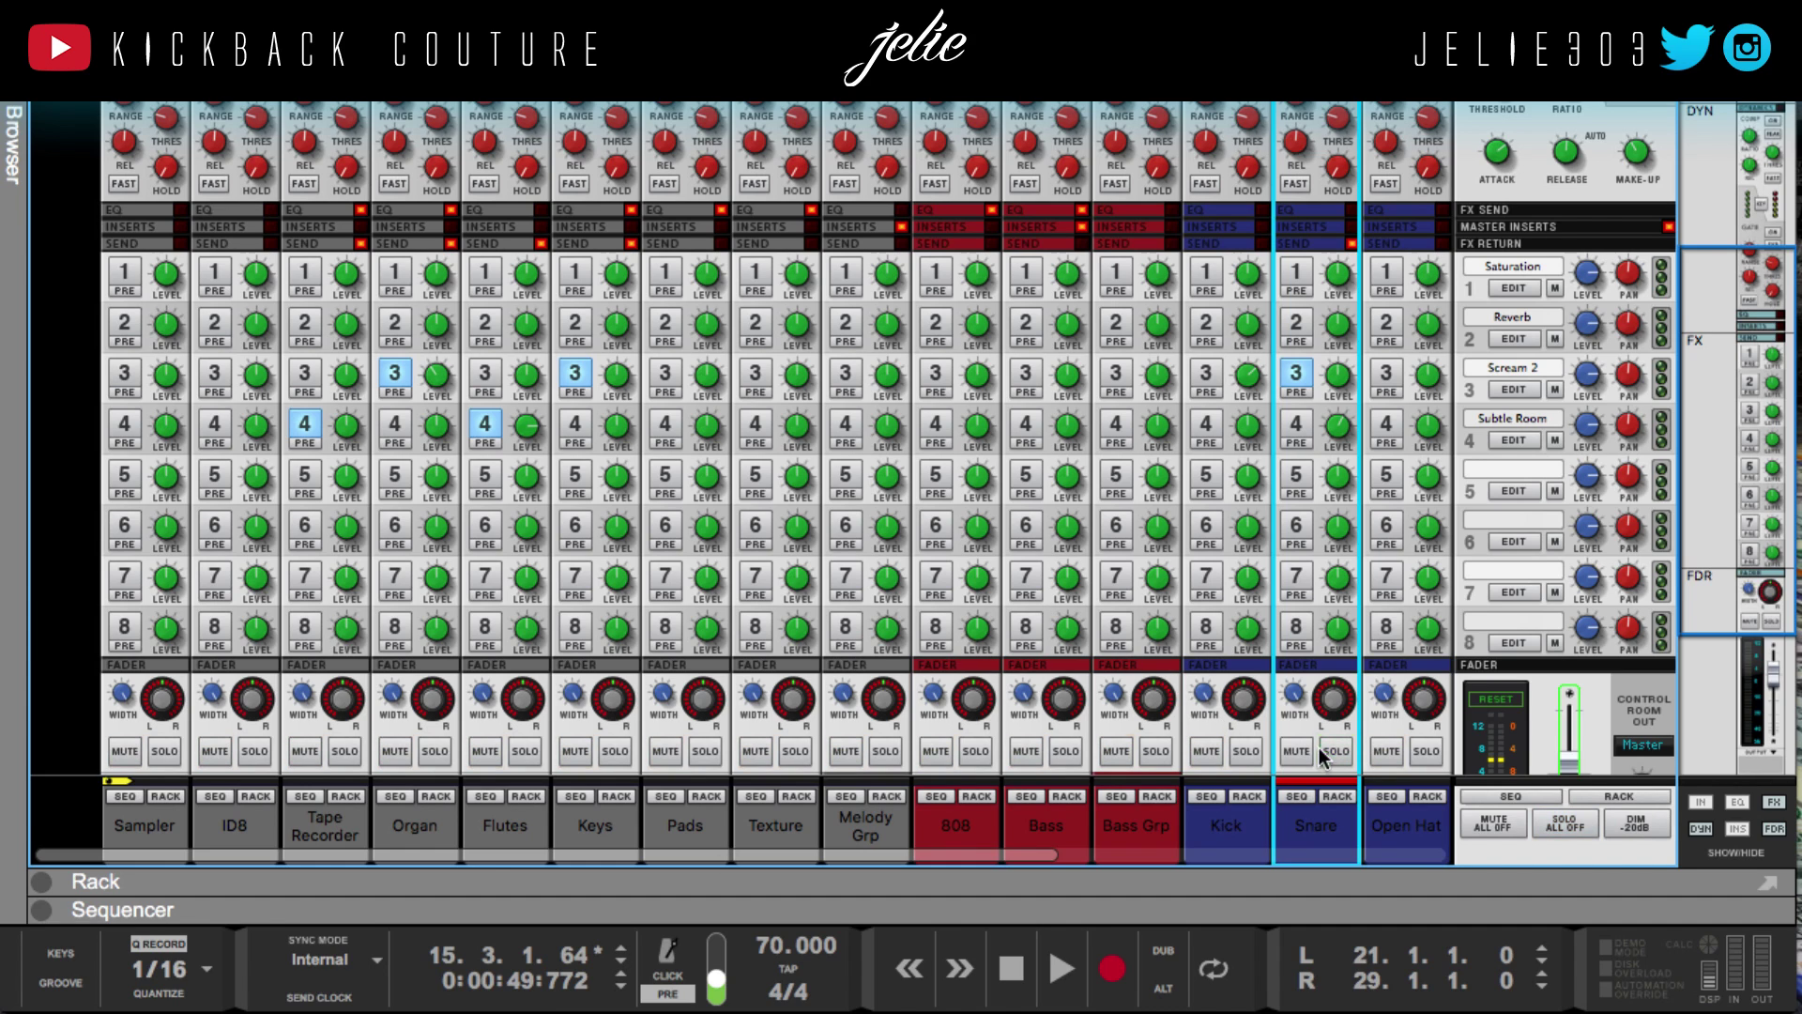
pyautogui.press('space')
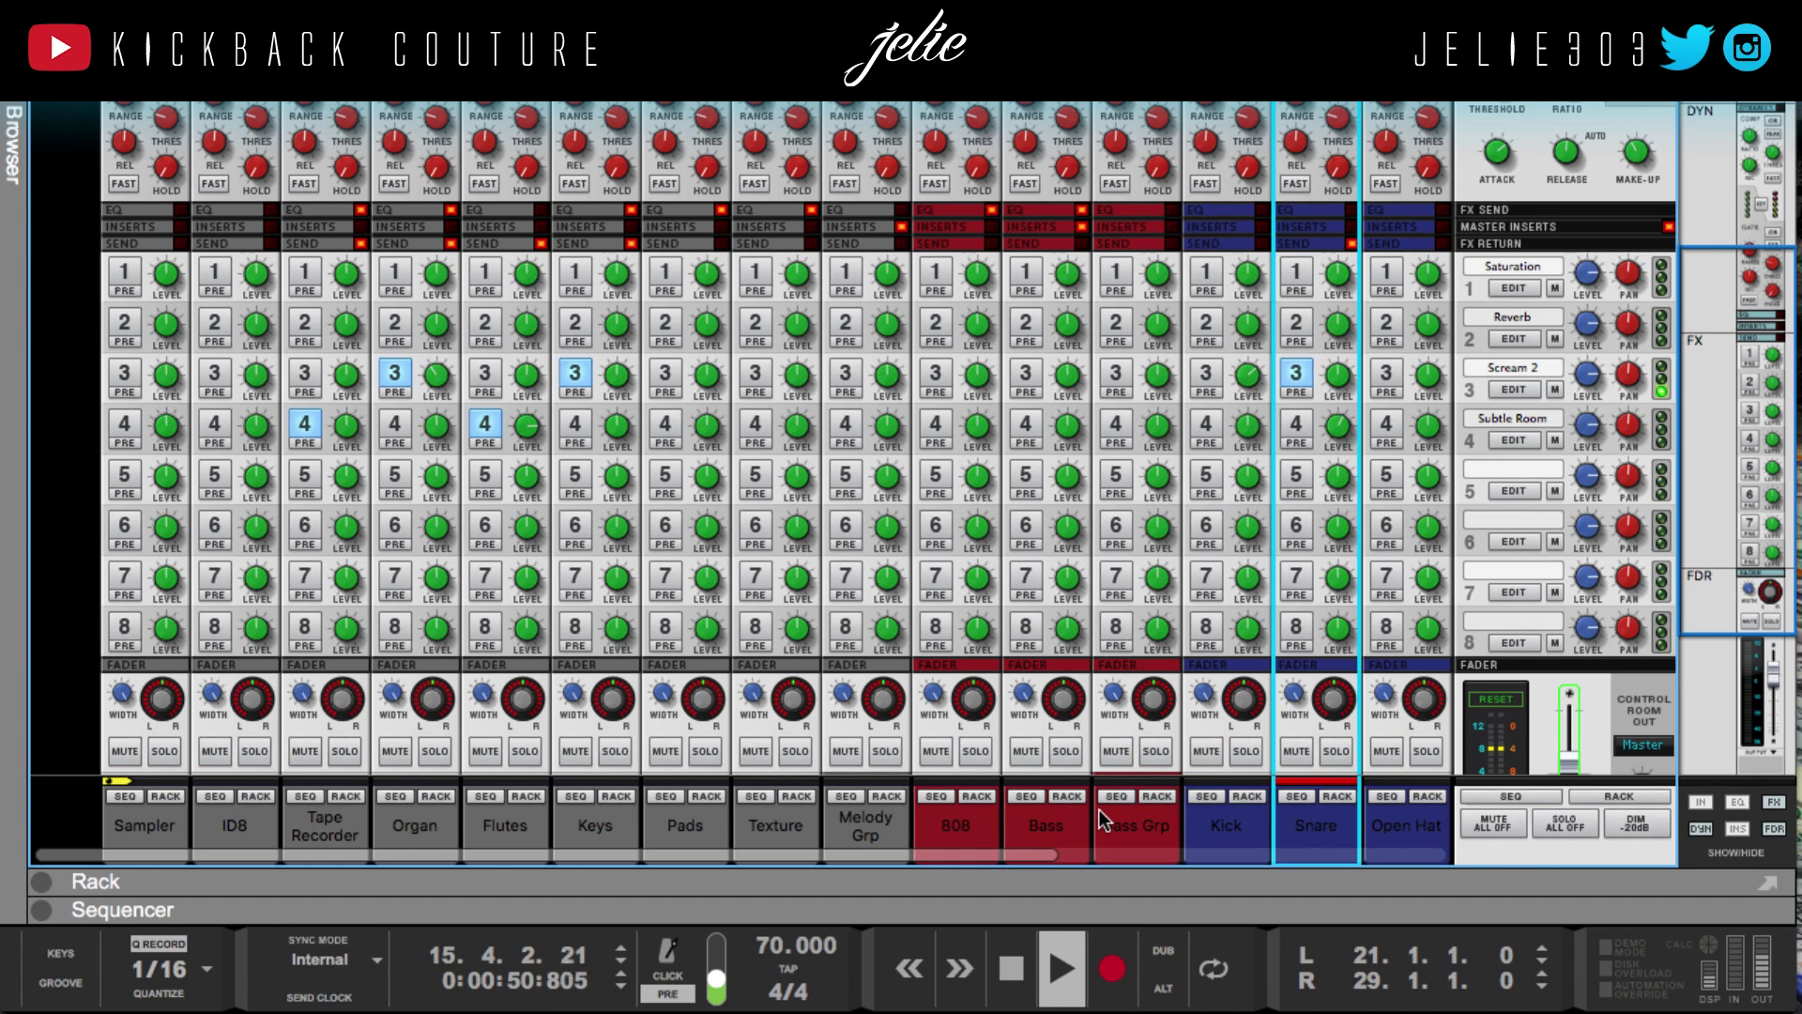
pyautogui.click(1297, 423)
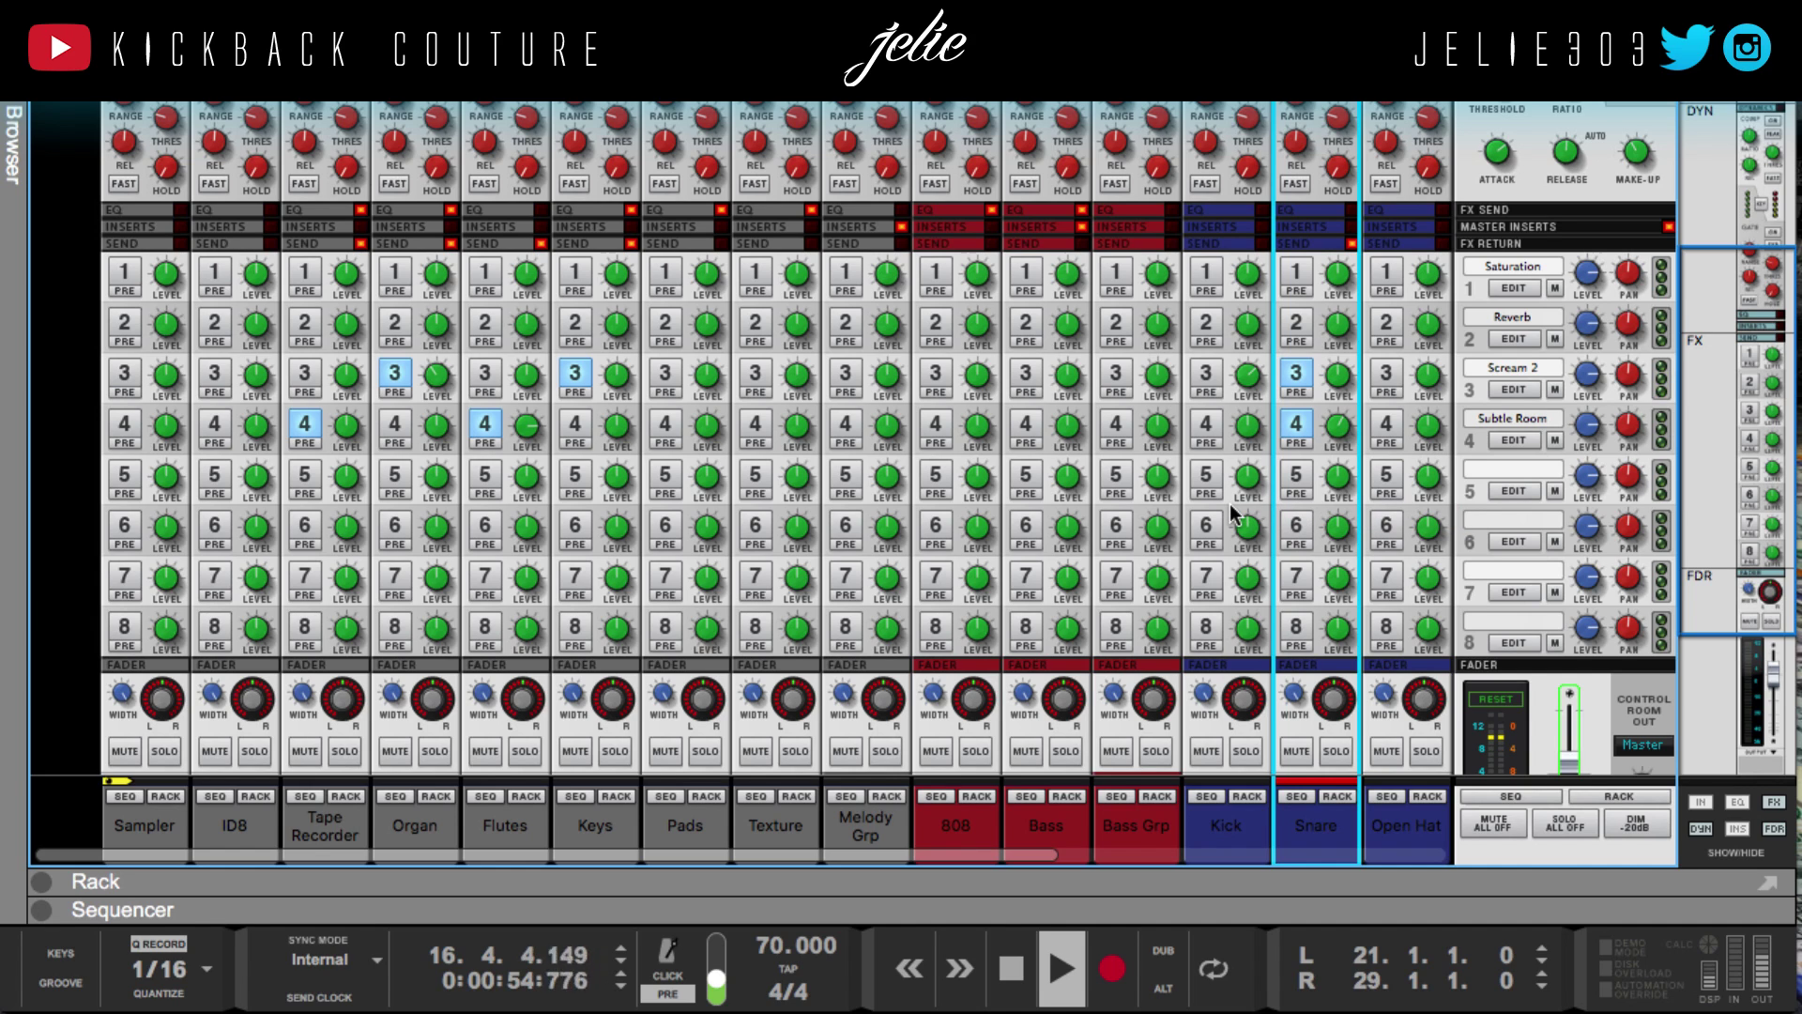
pyautogui.press('space')
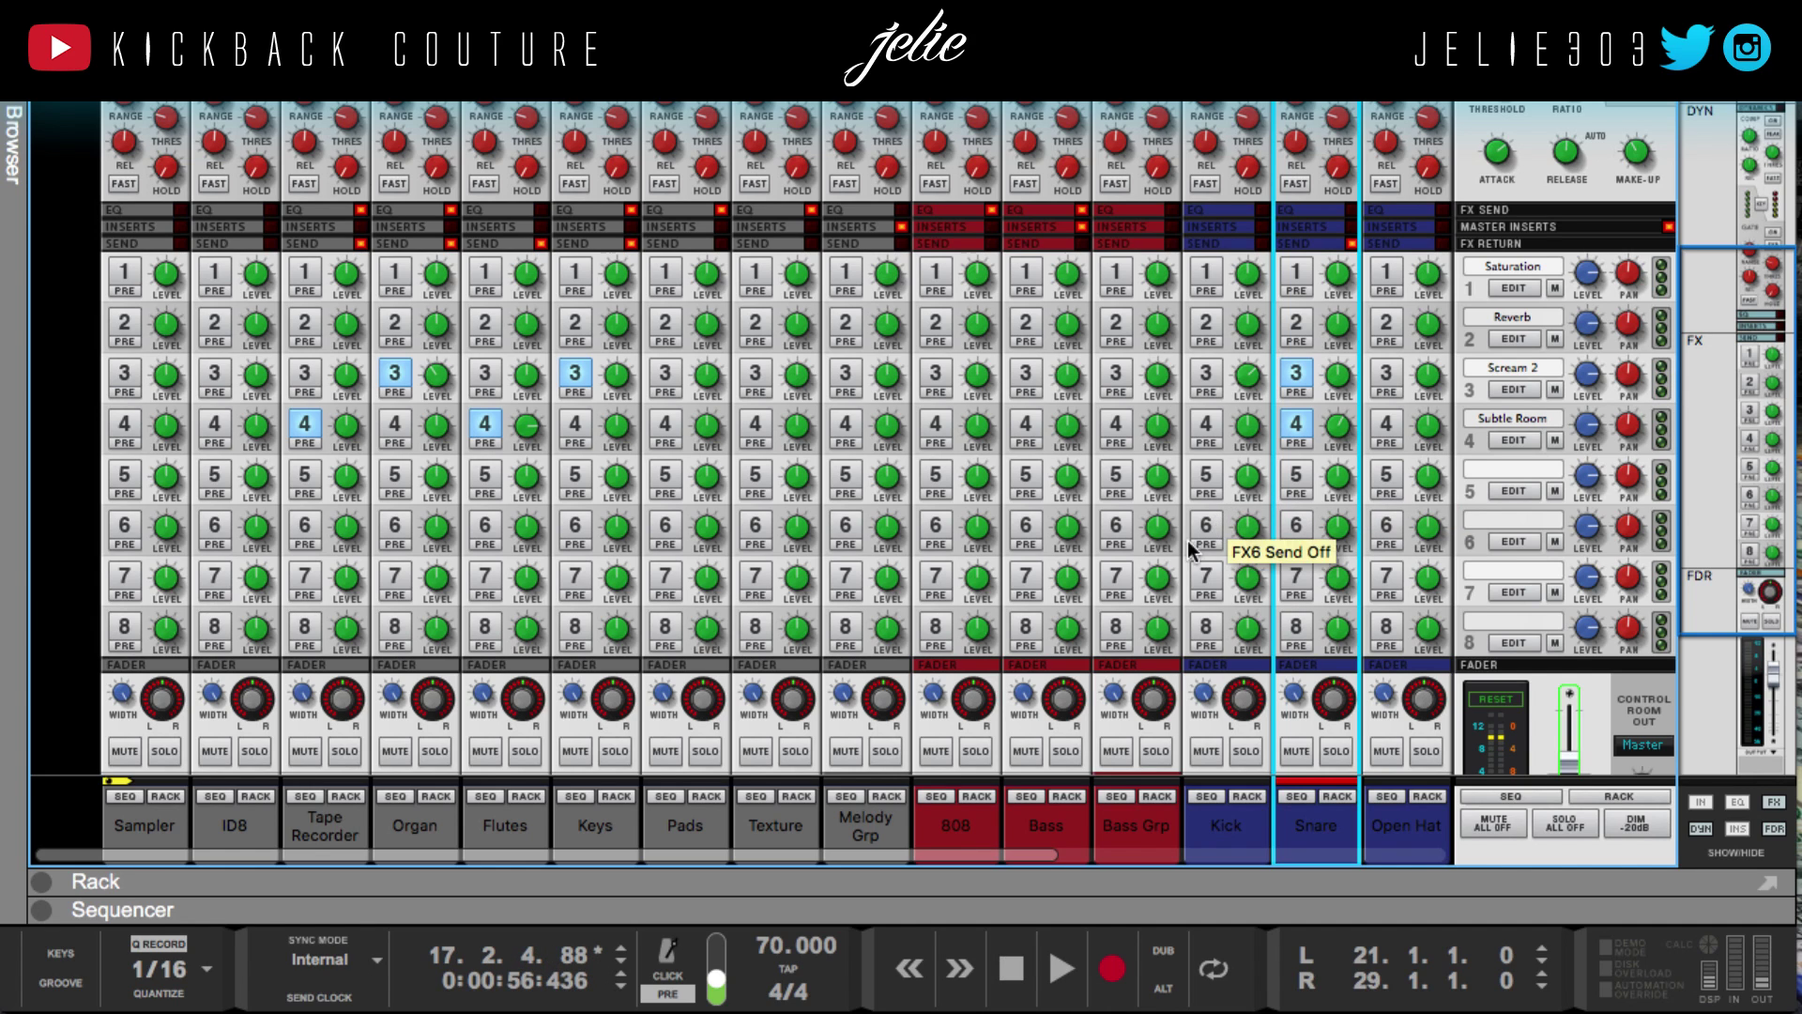
# Return the song position to the start and play the full arrangement from bar 1 in the sequencer
pyautogui.click(1012, 968)
pyautogui.click(1014, 969)
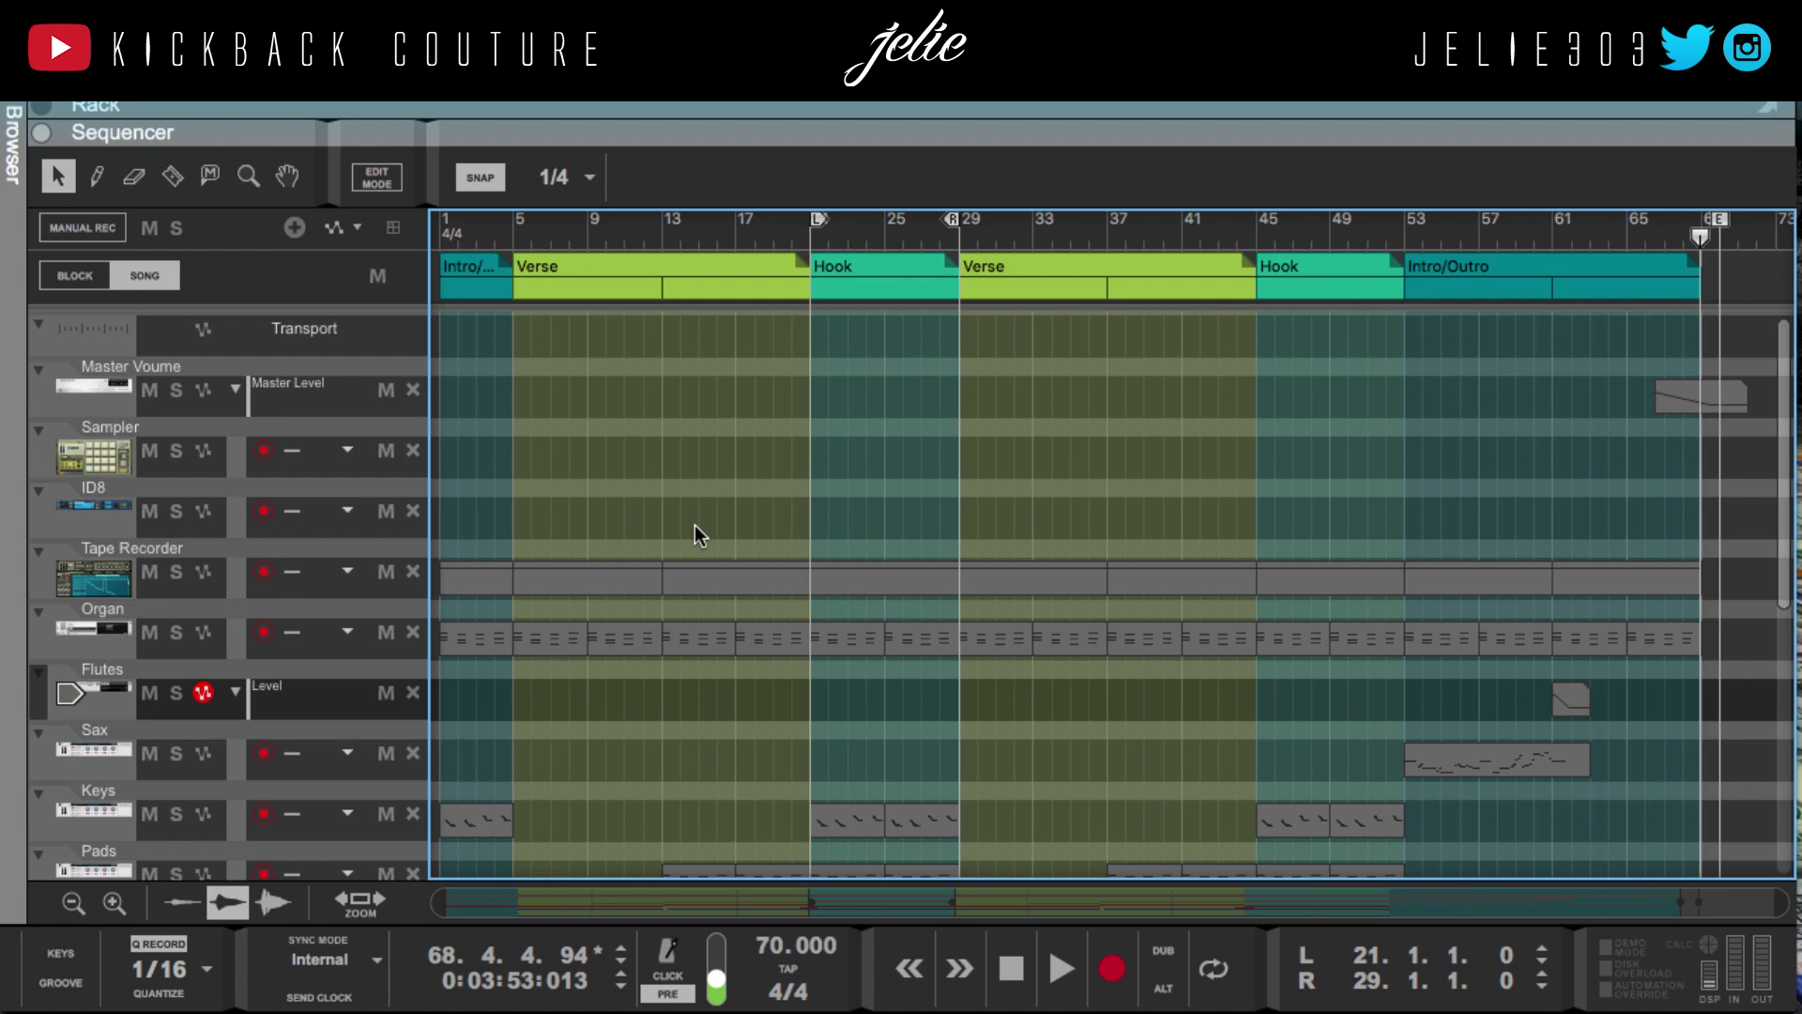
pyautogui.hotkey('shift', 'Return')
pyautogui.press('space')
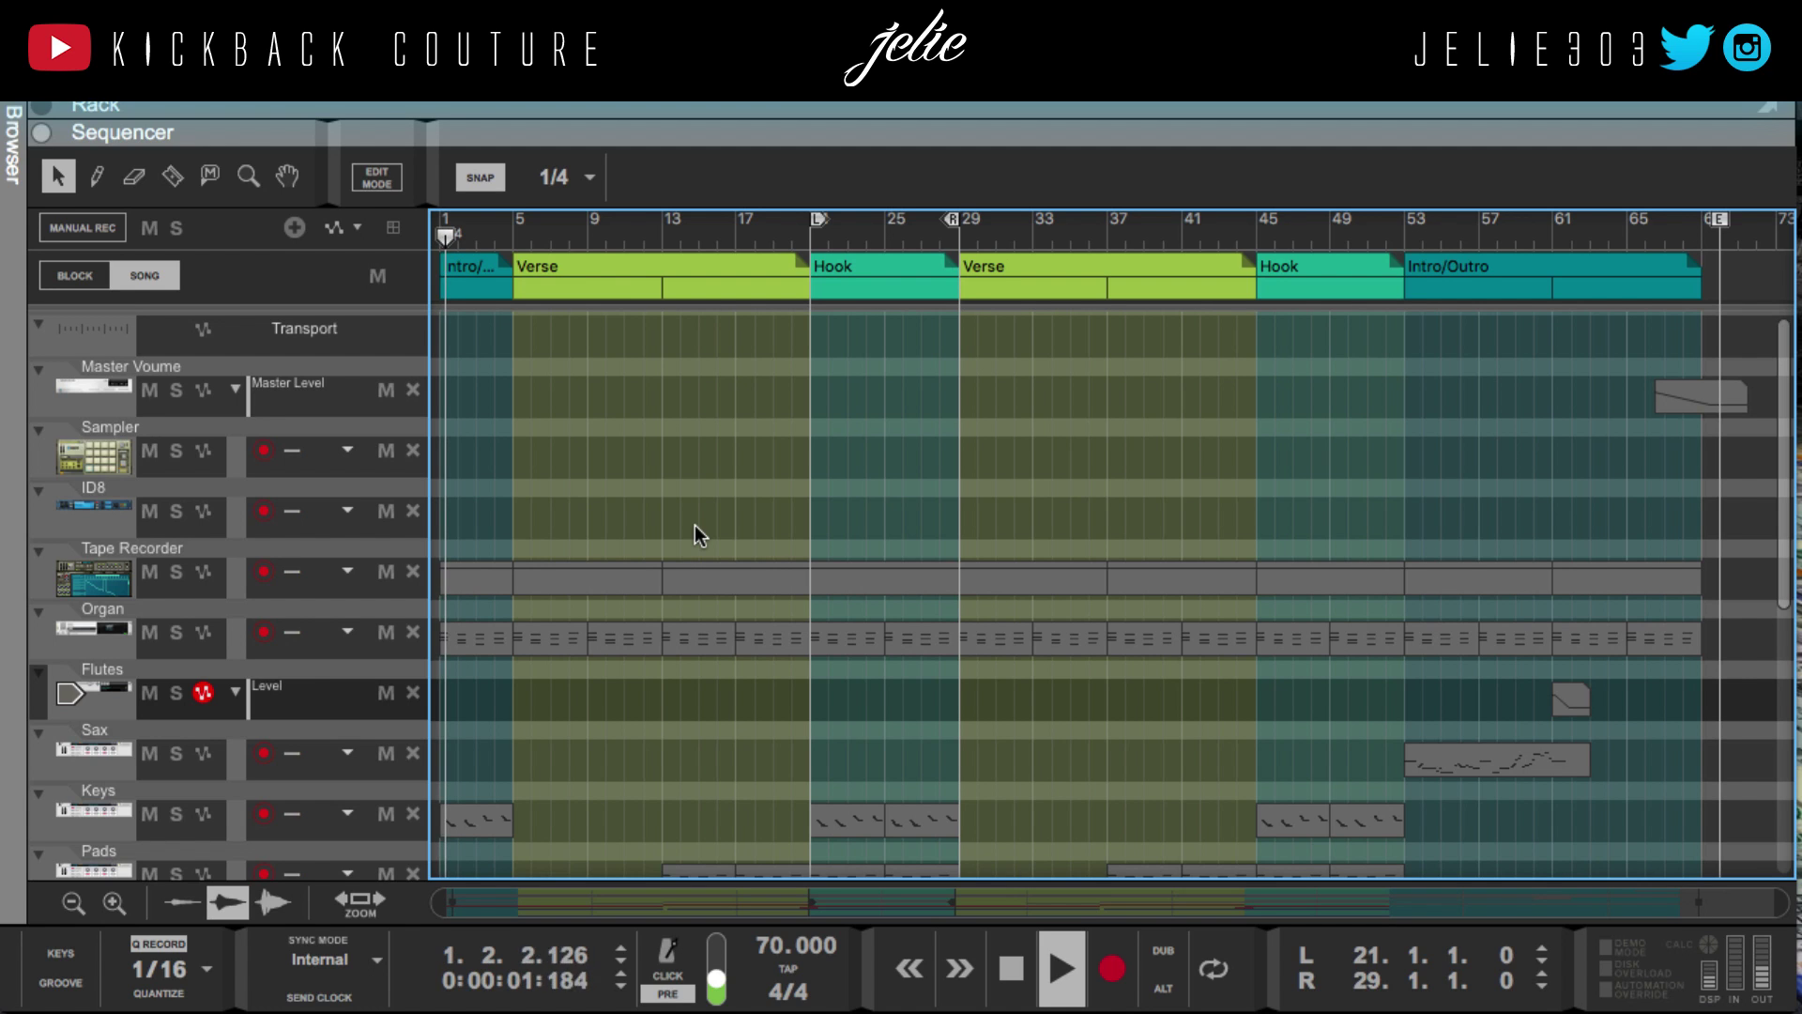